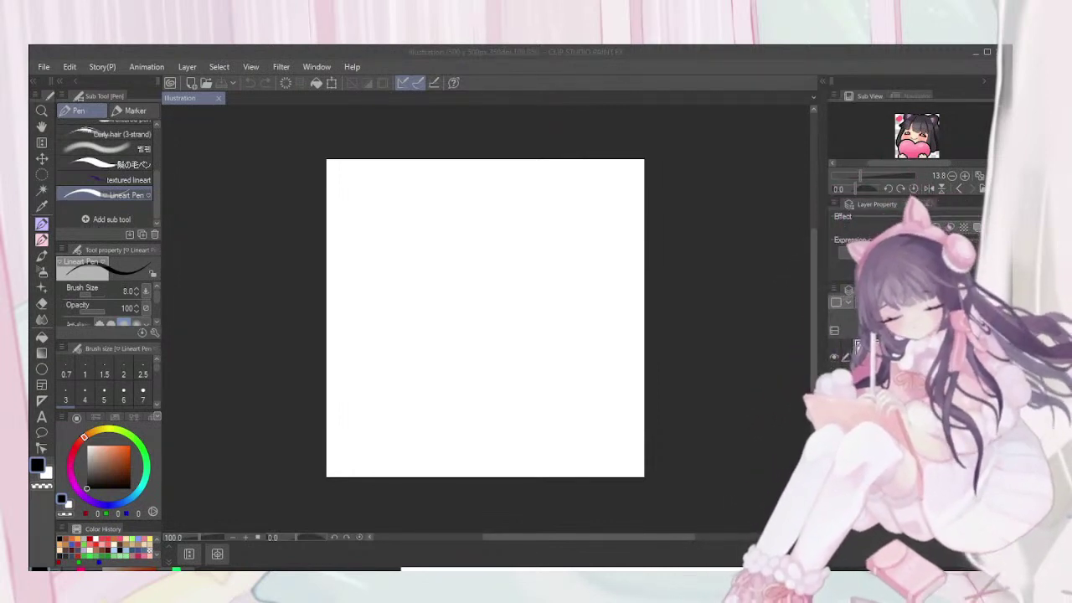
Switch to the softy sketch pencil brush for rough sketching
left_click(42, 239)
scroll(184, 234, "down", 2)
left_click(126, 180)
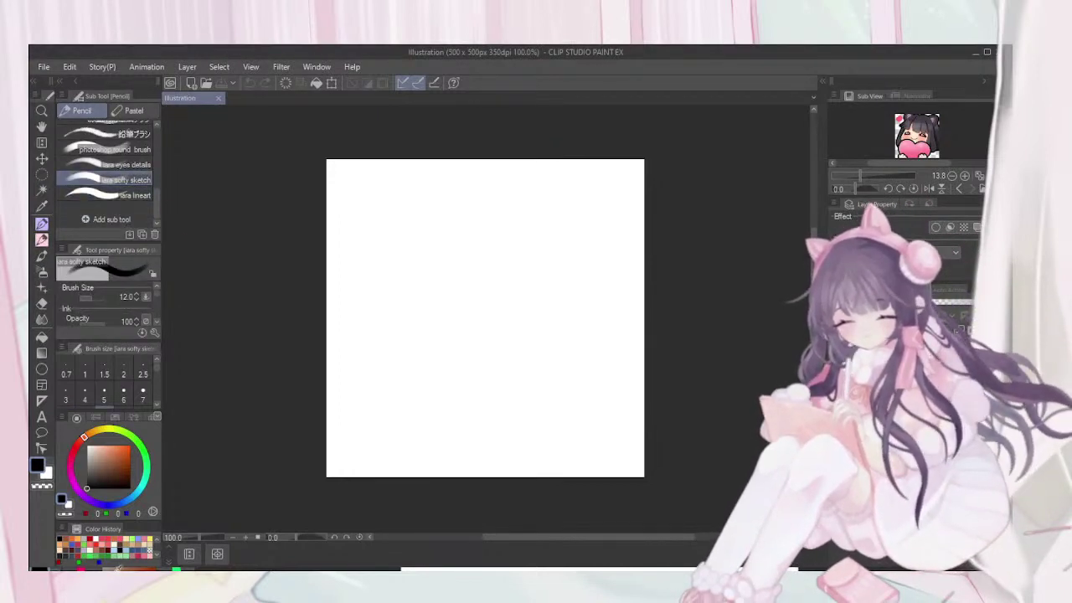
Set the drawing colour to a light salmon pink, RGB 255, 161, 148
left_click(92, 549)
left_click(127, 549)
left_click(138, 538)
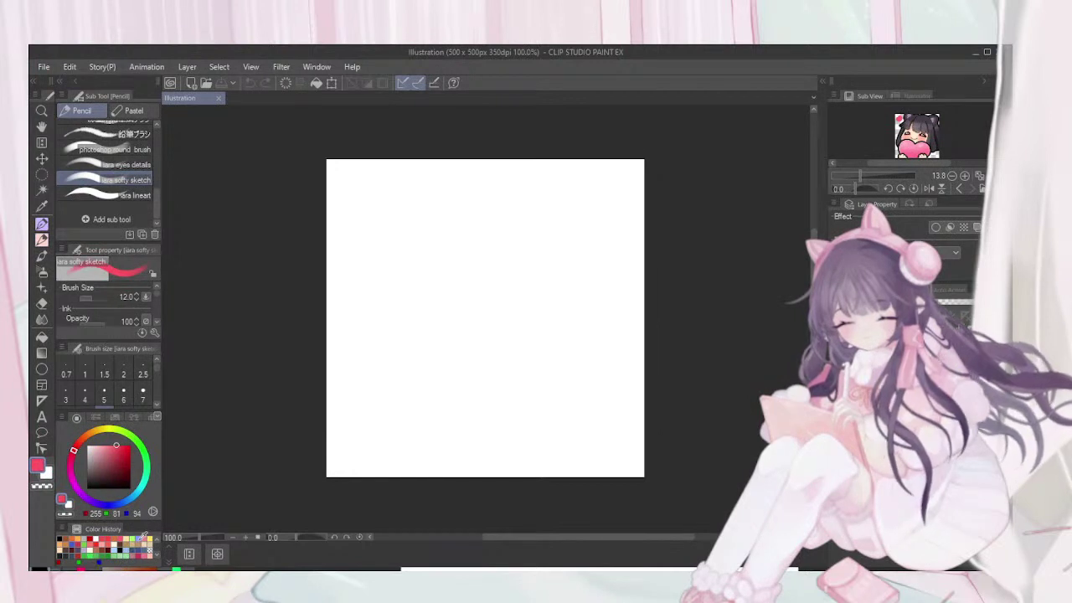
left_click(120, 544)
left_click(96, 545)
left_click(142, 550)
left_click(143, 538)
left_click(109, 542)
left_click(94, 548)
left_click(134, 536)
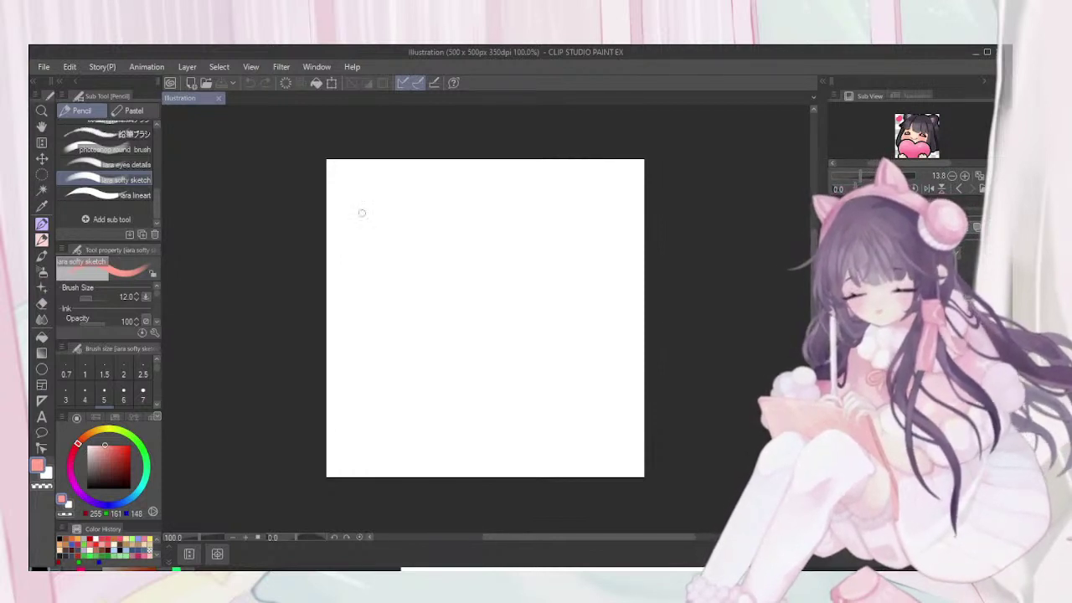
left_click(707, 279)
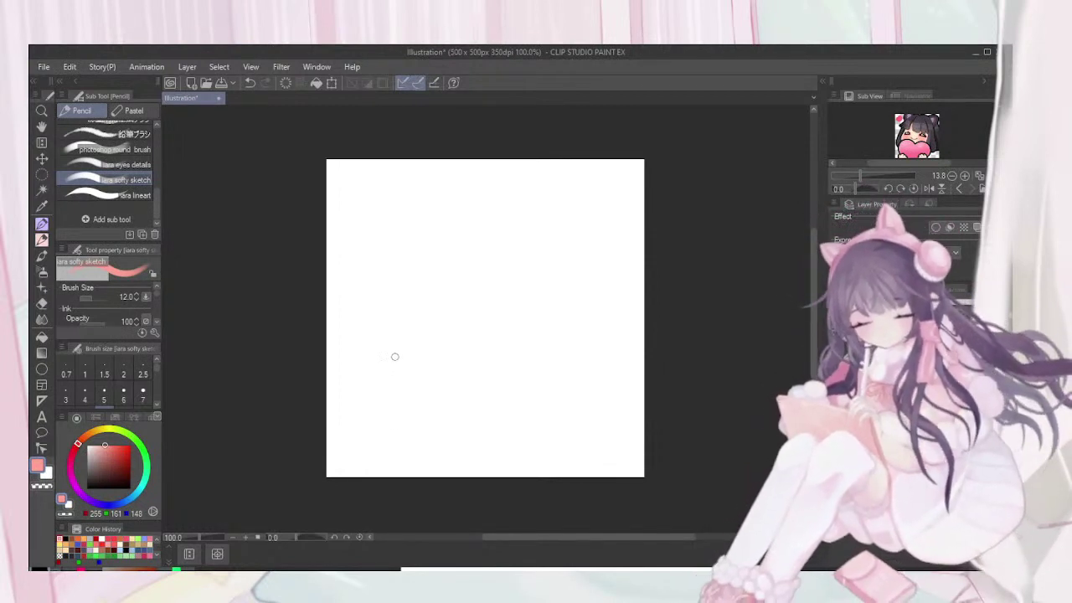
Sketch one large round circle for the head, filling most of the canvas
mouse_move(381, 374)
left_mouse_down()
mouse_move(371, 251)
mouse_move(593, 216)
left_mouse_up()
mouse_move(622, 270)
left_mouse_down()
mouse_move(585, 420)
mouse_move(402, 421)
mouse_move(383, 314)
mouse_move(368, 349)
left_mouse_up()
mouse_move(381, 482)
left_mouse_down()
mouse_move(337, 408)
mouse_move(370, 342)
mouse_move(482, 378)
left_mouse_up()
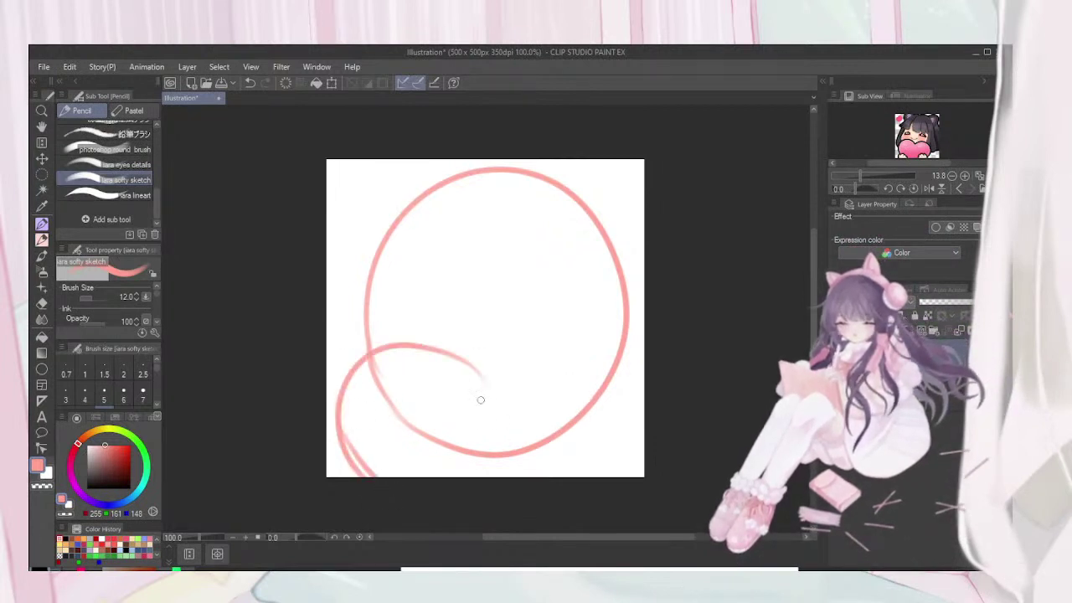
key("ctrl+z")
key("ctrl+z")
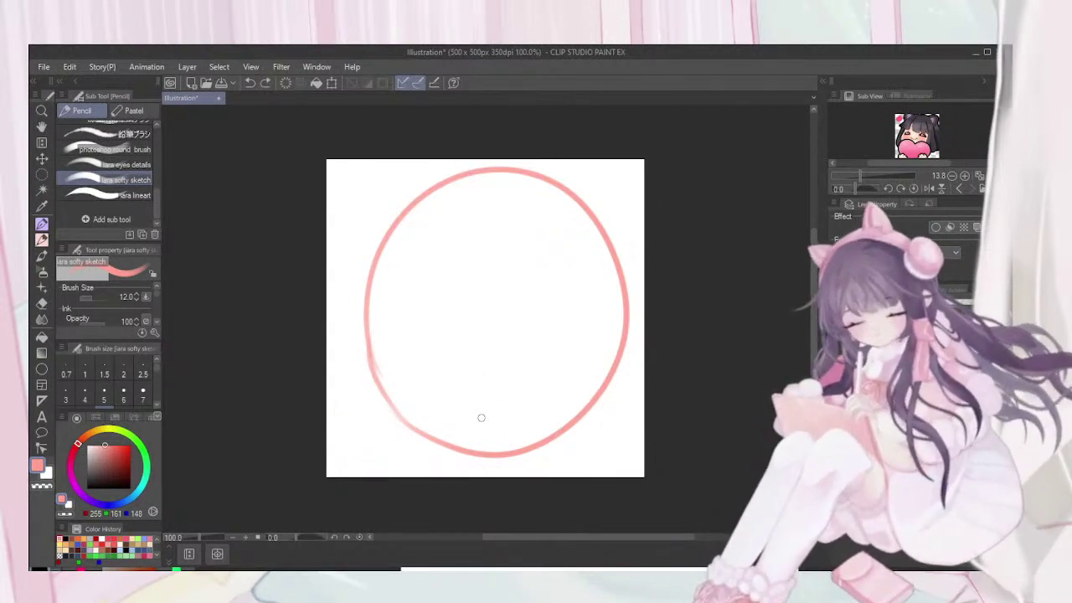
Sketch a large heart overlapping the lower part of the head and running off the canvas's bottom edge, with a wider second right lobe
mouse_move(355, 457)
left_mouse_down()
mouse_move(369, 477)
mouse_move(462, 410)
mouse_move(494, 369)
mouse_move(582, 476)
left_mouse_up()
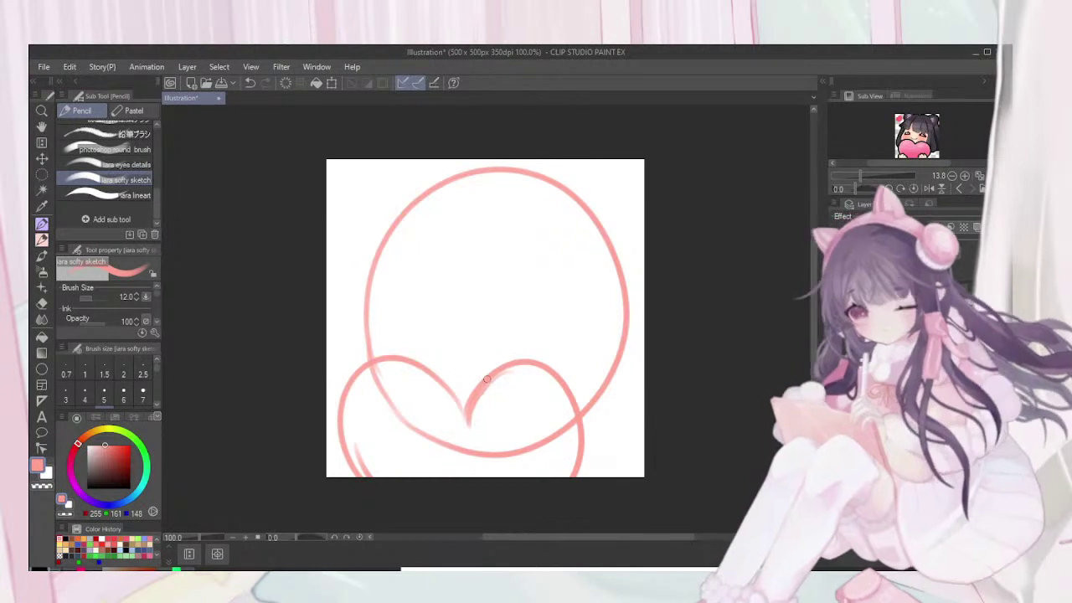
mouse_move(473, 389)
left_mouse_down()
mouse_move(580, 369)
mouse_move(591, 477)
left_mouse_up()
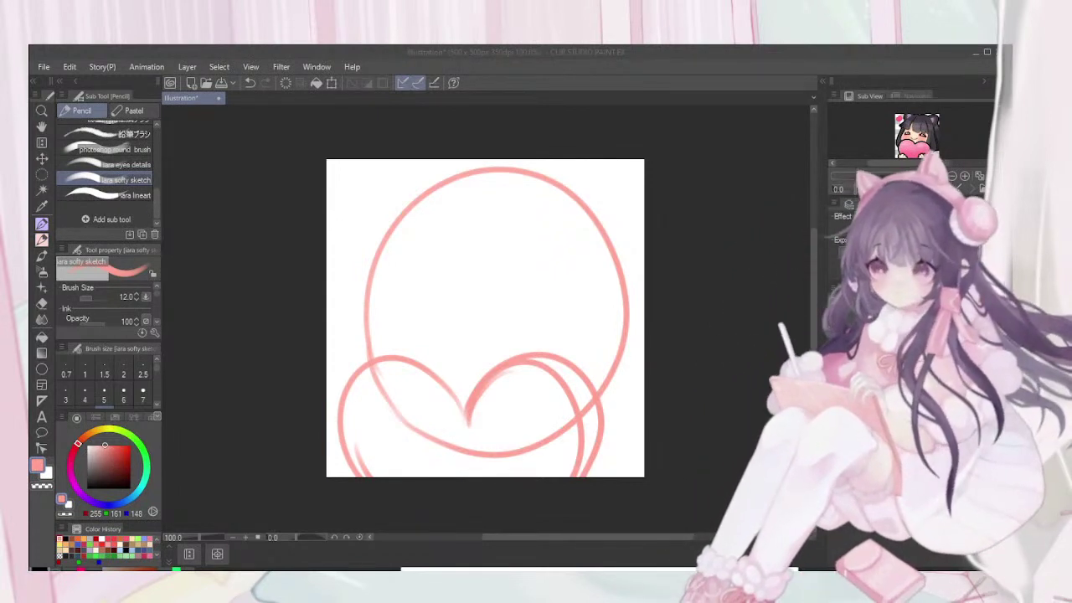
left_click(672, 375)
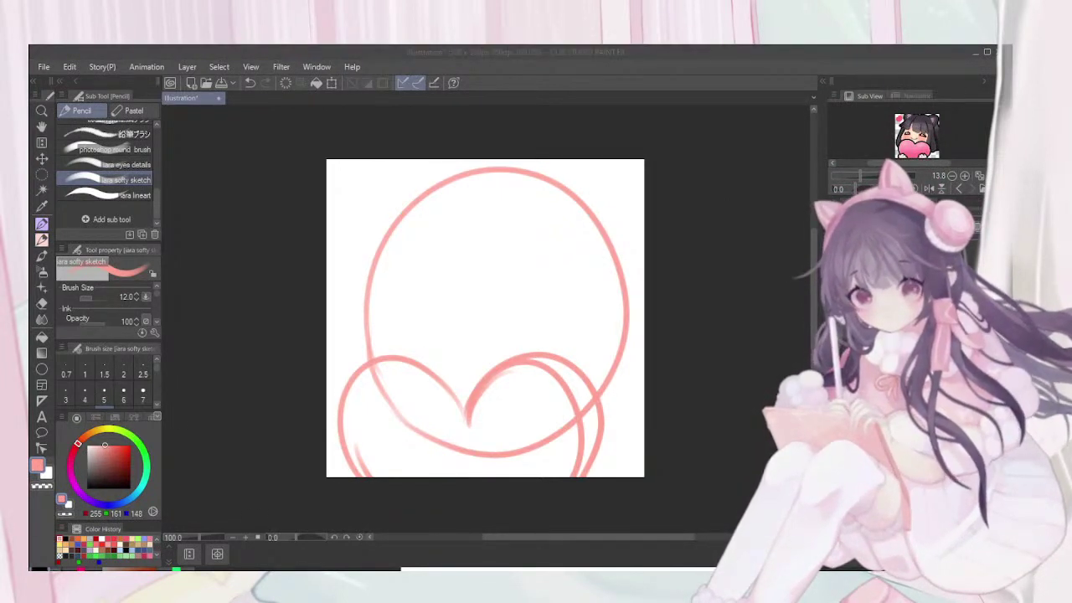
left_click(516, 527)
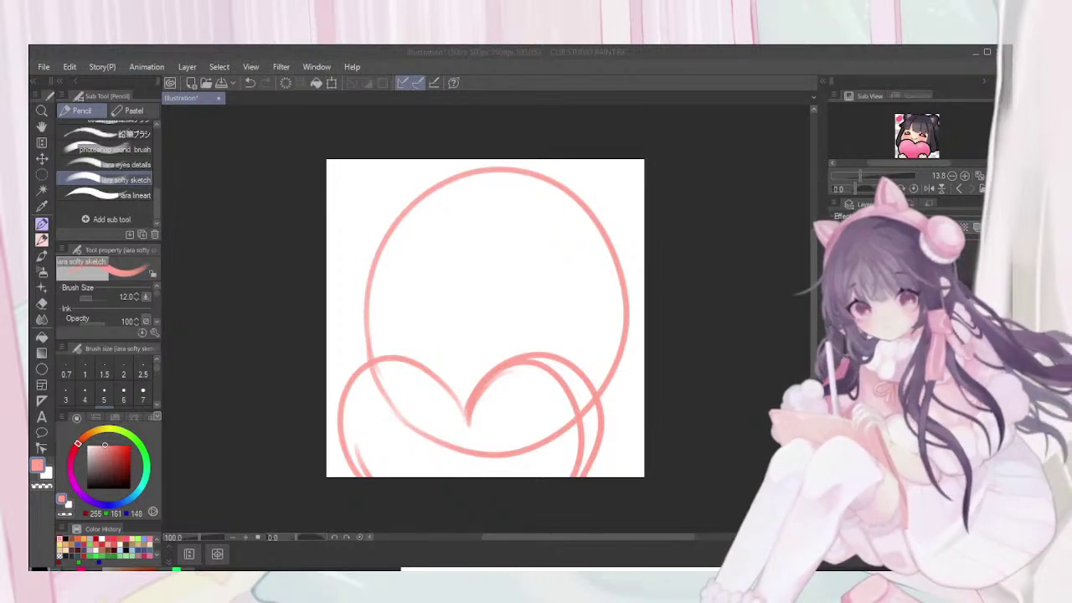
left_click(516, 416)
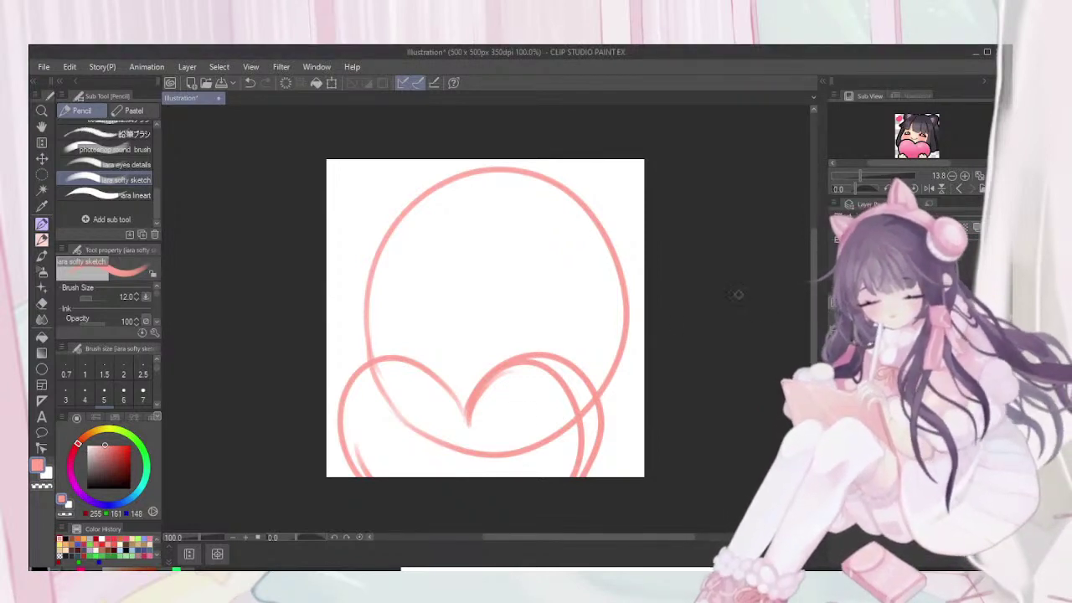
Redraw the head outline with several overlapping strokes to refine its left, lower and right curves
scroll(508, 329, "up", 1)
scroll(508, 329, "up", 1)
scroll(507, 329, "up", 1)
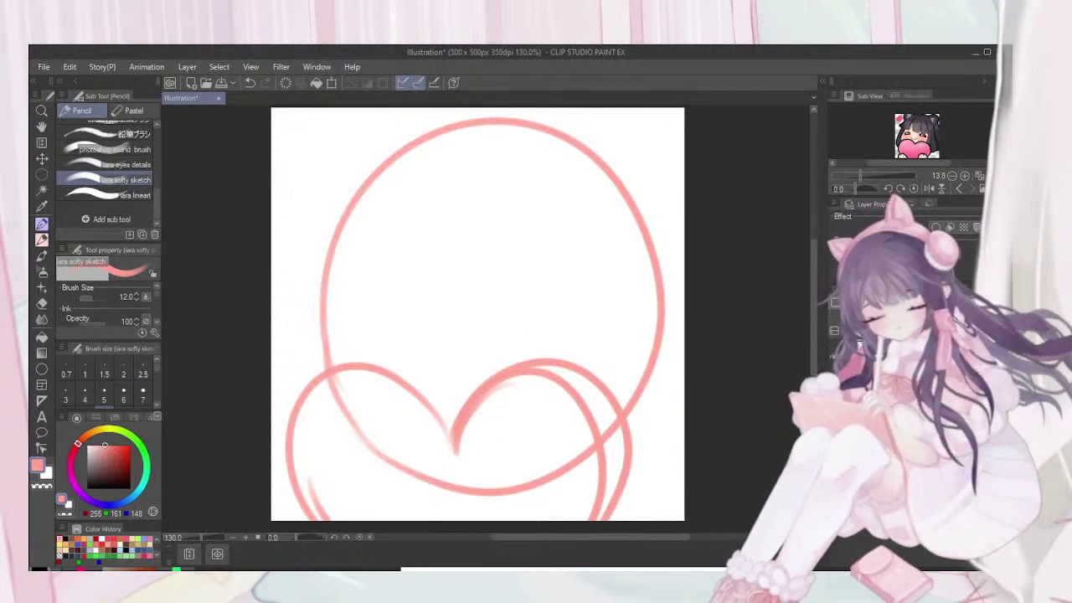
left_click_drag(344, 393, 378, 454)
left_click_drag(324, 355, 384, 461)
left_click_drag(323, 334, 350, 430)
mouse_move(325, 275)
left_mouse_down()
mouse_move(528, 120)
mouse_move(623, 172)
mouse_move(666, 292)
mouse_move(620, 406)
mouse_move(420, 500)
left_mouse_up()
mouse_move(366, 447)
left_mouse_down()
mouse_move(492, 495)
mouse_move(622, 392)
mouse_move(651, 311)
left_mouse_up()
Erase the heart's extra inner right curve and the doubled head outline strokes using the Hard eraser at size 50
left_click(42, 303)
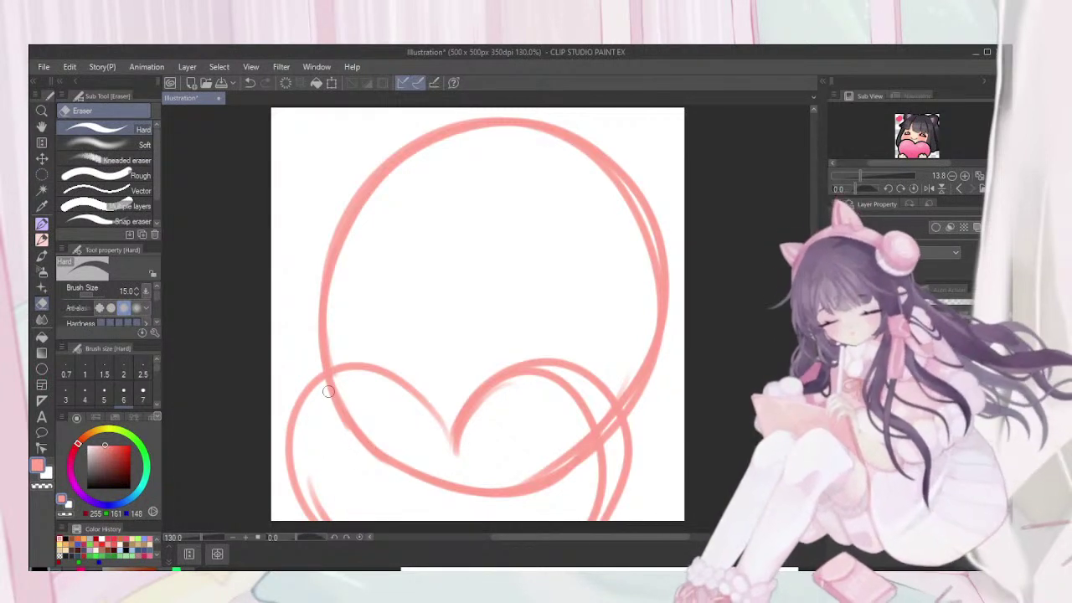
left_click_drag(156, 368, 156, 376)
left_click(143, 398)
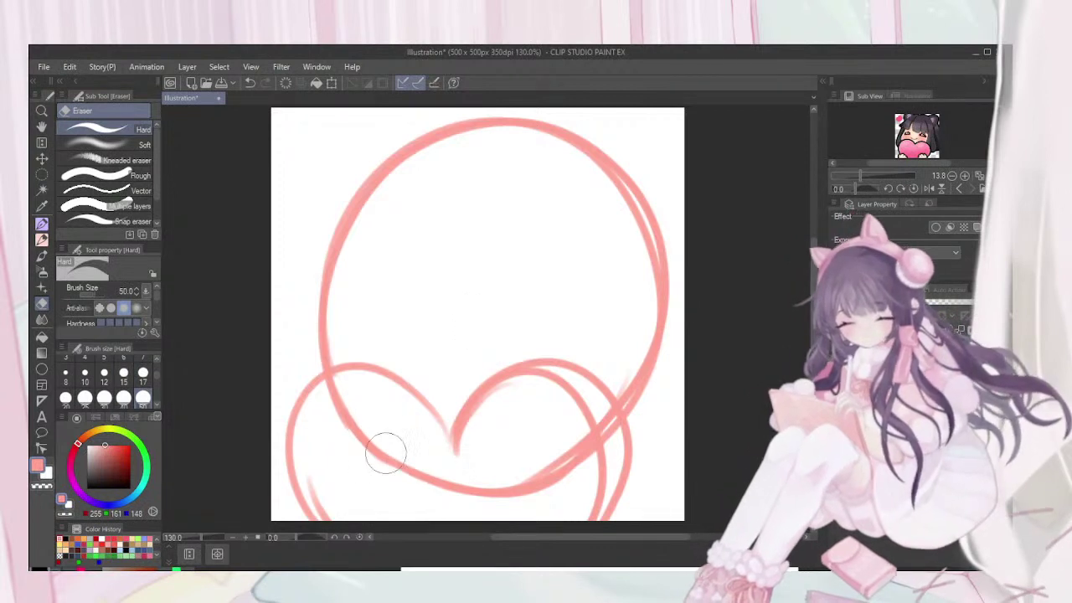
mouse_move(534, 501)
left_mouse_down()
mouse_move(584, 431)
mouse_move(577, 491)
mouse_move(591, 483)
mouse_move(594, 438)
mouse_move(591, 421)
mouse_move(550, 390)
mouse_move(531, 391)
left_mouse_up()
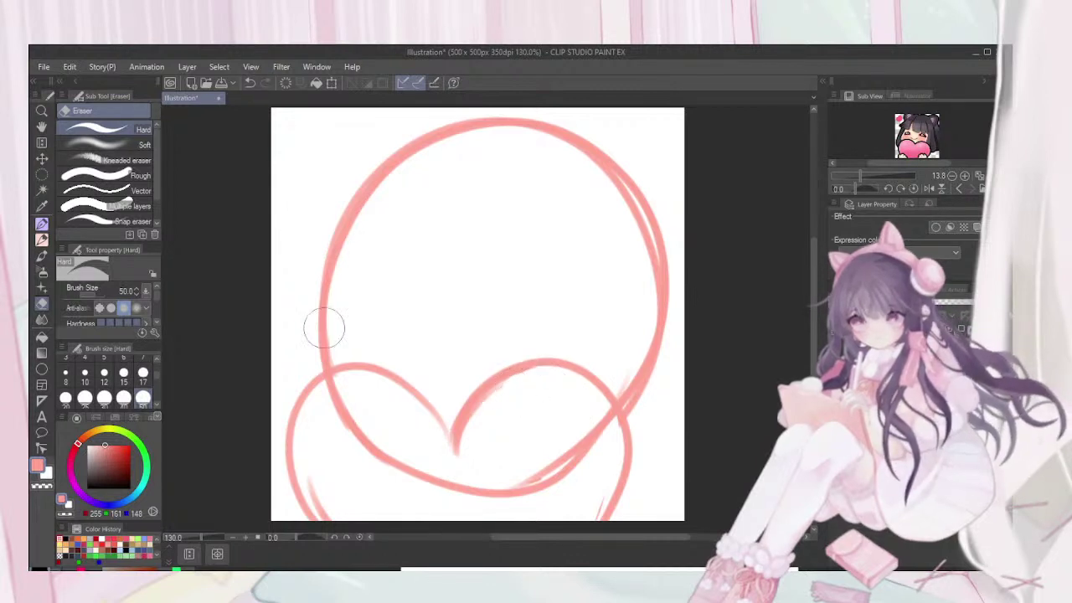
mouse_move(328, 350)
left_mouse_down()
mouse_move(314, 322)
mouse_move(365, 178)
mouse_move(395, 167)
mouse_move(389, 158)
mouse_move(593, 130)
mouse_move(505, 123)
mouse_move(673, 280)
mouse_move(612, 183)
mouse_move(644, 263)
mouse_move(633, 238)
mouse_move(658, 421)
mouse_move(631, 379)
mouse_move(646, 408)
left_mouse_up()
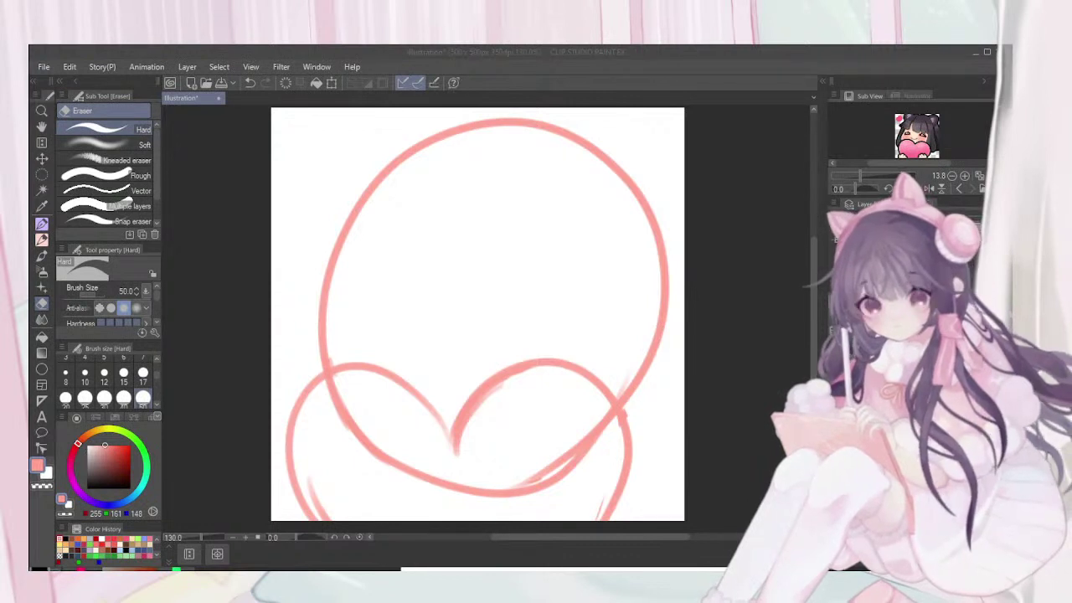
left_click(88, 267)
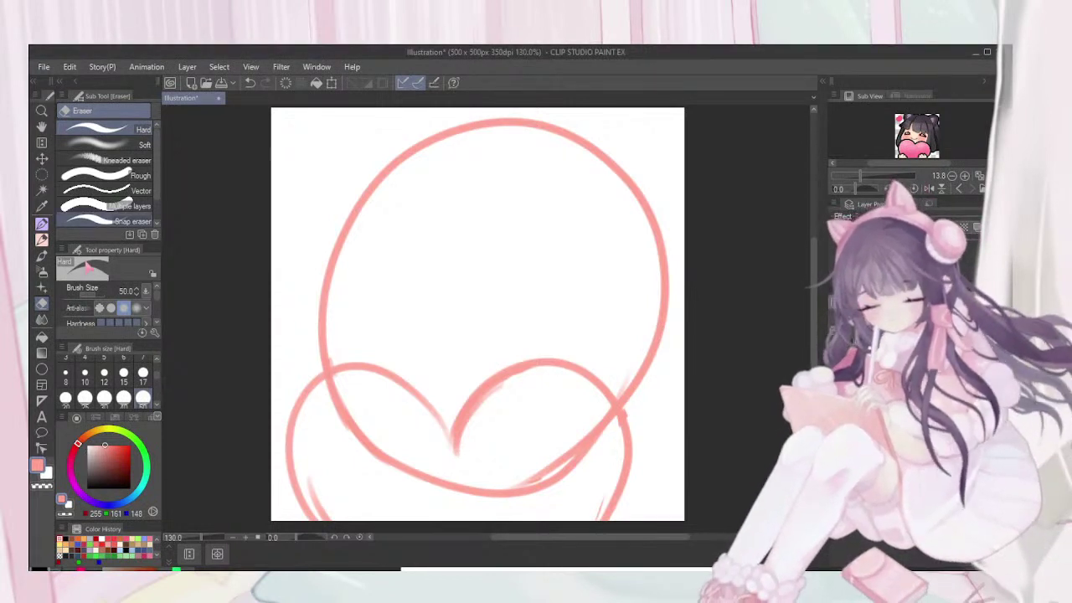
Pencil a curved horizontal eye guideline across the head and a vertical face centre line crossing it
key("p")
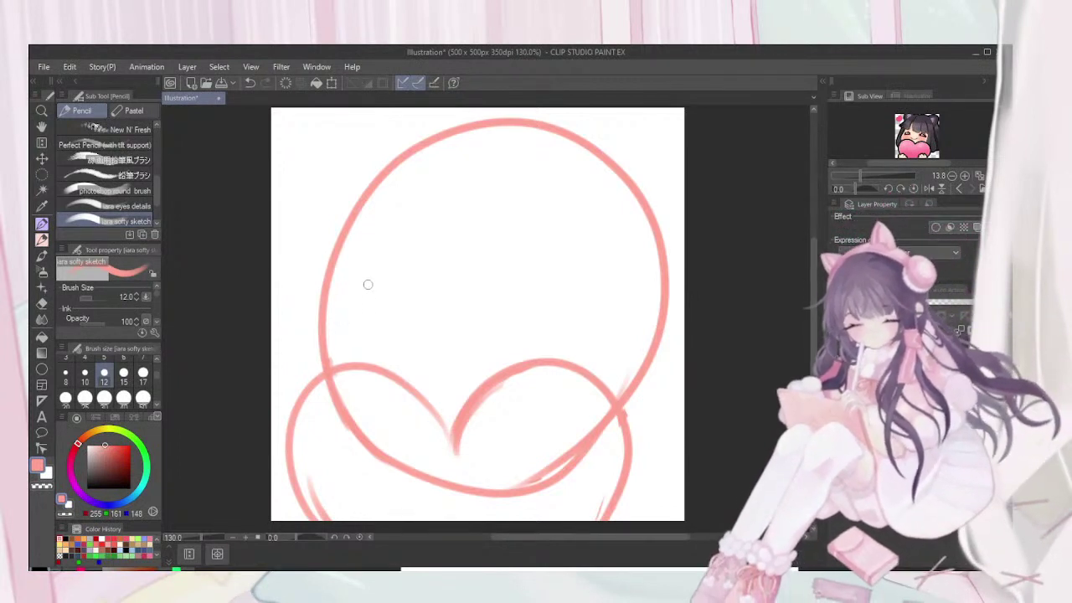
left_click_drag(350, 295, 406, 292)
mouse_move(329, 318)
left_mouse_down()
mouse_move(460, 281)
mouse_move(652, 303)
left_mouse_up()
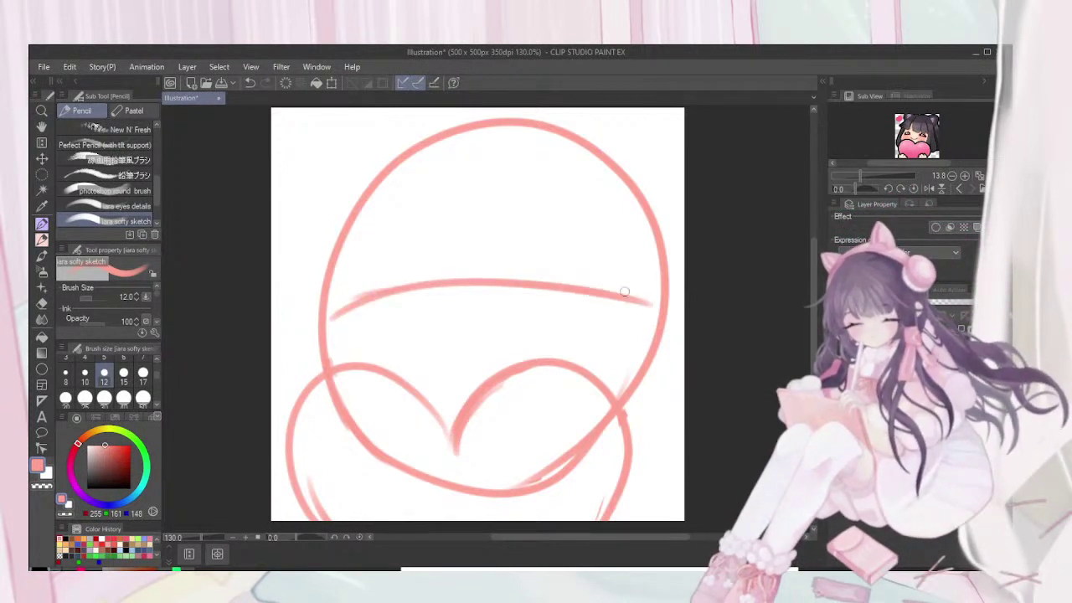
mouse_move(457, 247)
left_mouse_down()
mouse_move(448, 410)
mouse_move(439, 307)
mouse_move(453, 418)
left_mouse_up()
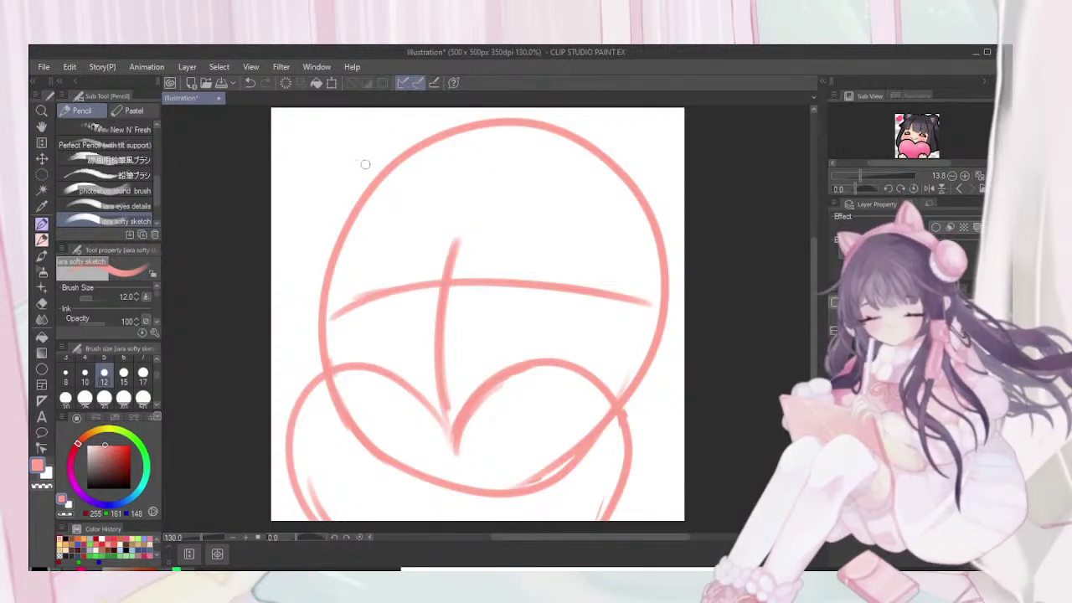
Sketch the left cat ear's outer edge, the central bangs and the long hair strands on the right of the face
left_click_drag(362, 167, 293, 113)
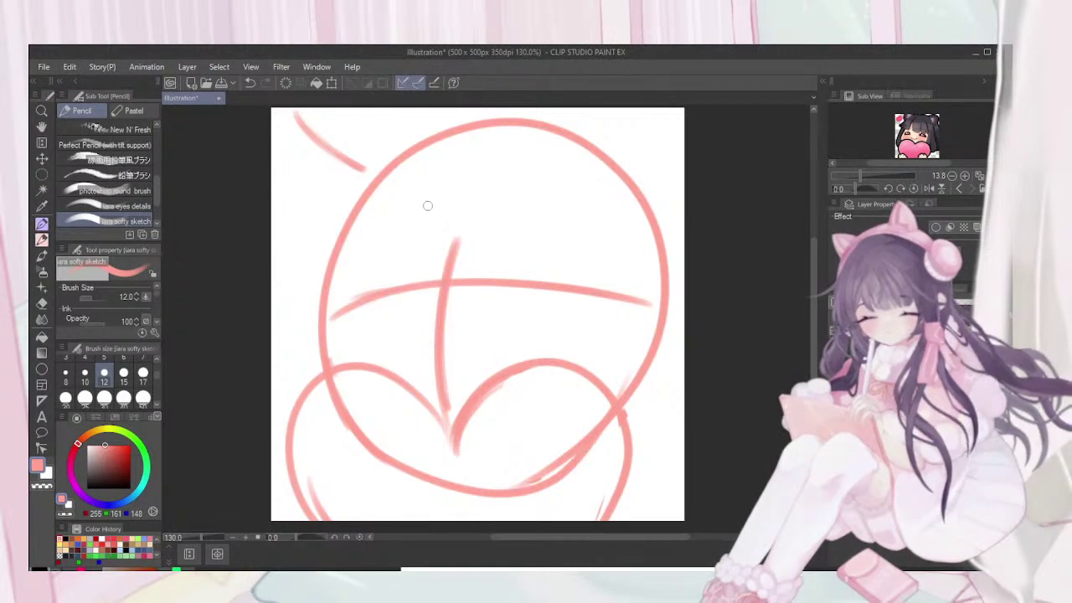
mouse_move(395, 256)
left_mouse_down()
mouse_move(438, 296)
mouse_move(438, 264)
mouse_move(465, 239)
mouse_move(470, 292)
mouse_move(494, 204)
left_mouse_up()
mouse_move(488, 303)
left_mouse_down()
mouse_move(508, 180)
mouse_move(522, 299)
mouse_move(578, 316)
left_mouse_up()
left_click_drag(560, 149, 591, 285)
mouse_move(576, 169)
left_mouse_down()
mouse_move(556, 347)
mouse_move(578, 416)
left_mouse_up()
left_click_drag(631, 193, 658, 312)
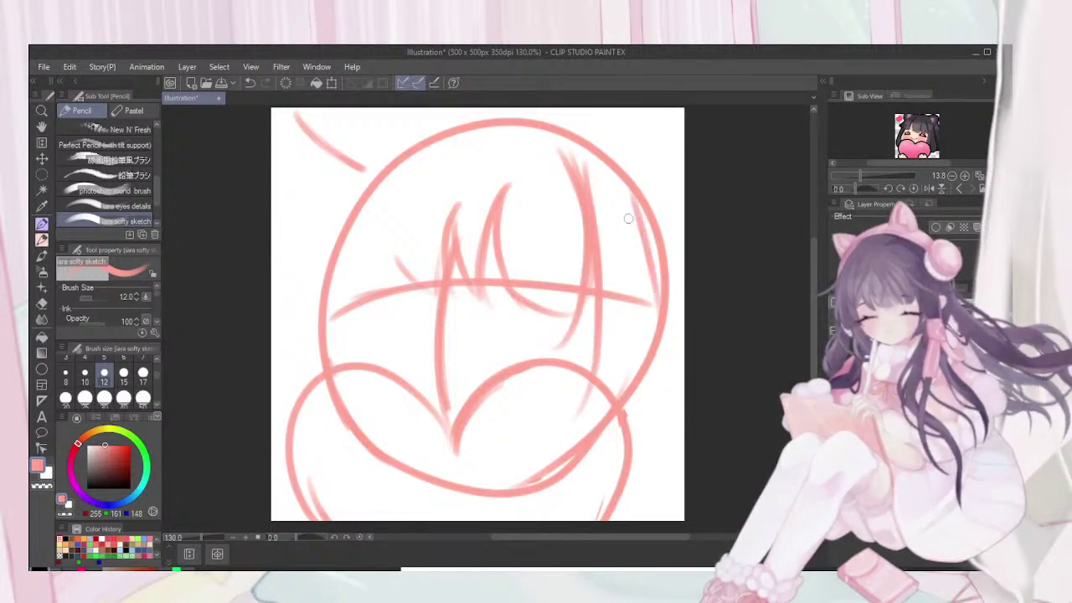
Sketch the left bangs, the hair falling down the left side and the outer hair contour over the head
left_click_drag(399, 214, 391, 235)
mouse_move(378, 286)
left_mouse_down()
mouse_move(418, 186)
mouse_move(432, 180)
left_mouse_up()
mouse_move(368, 157)
left_mouse_down()
mouse_move(317, 228)
mouse_move(308, 282)
left_mouse_up()
left_click_drag(335, 182, 331, 317)
left_click_drag(312, 269, 281, 410)
left_click_drag(320, 298, 295, 347)
left_click_drag(295, 345, 276, 439)
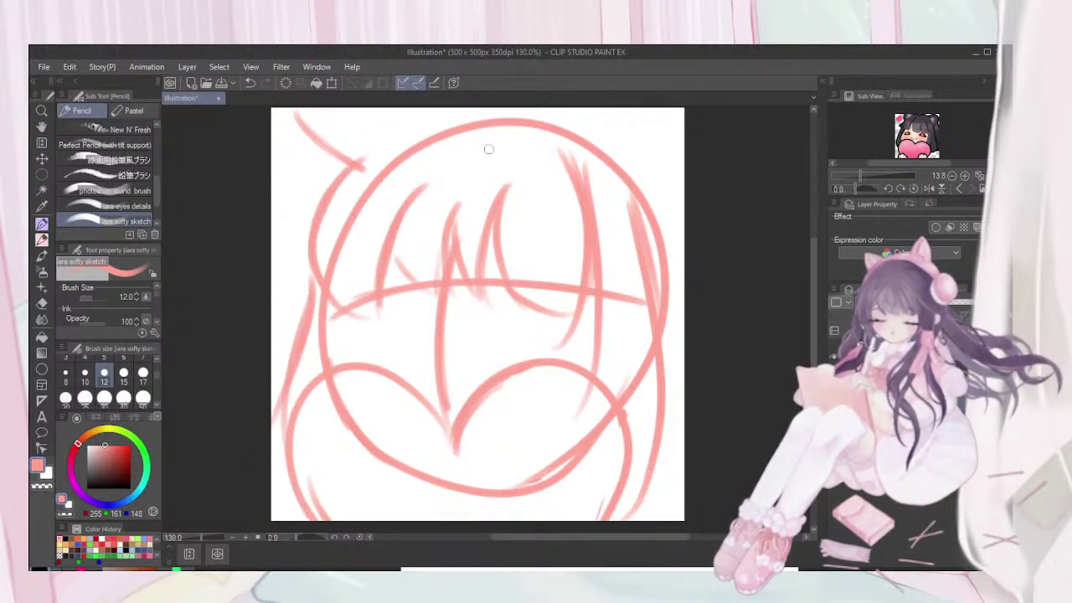
left_click_drag(371, 148, 674, 272)
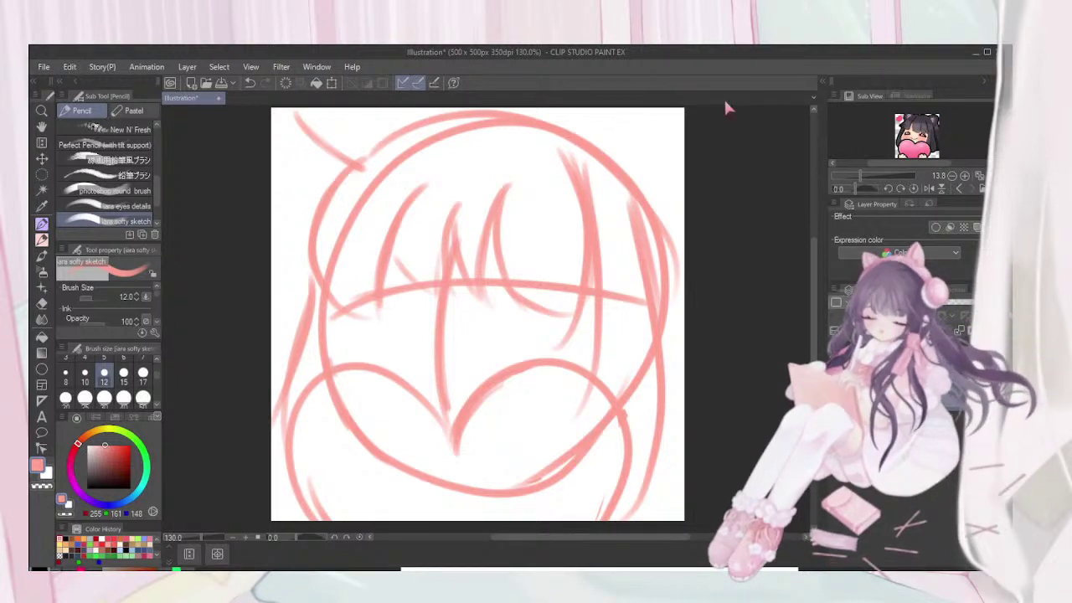
Sketch the right cat ear with its inner fur and add the left ear's inner edge and tuft
left_click_drag(564, 107, 573, 124)
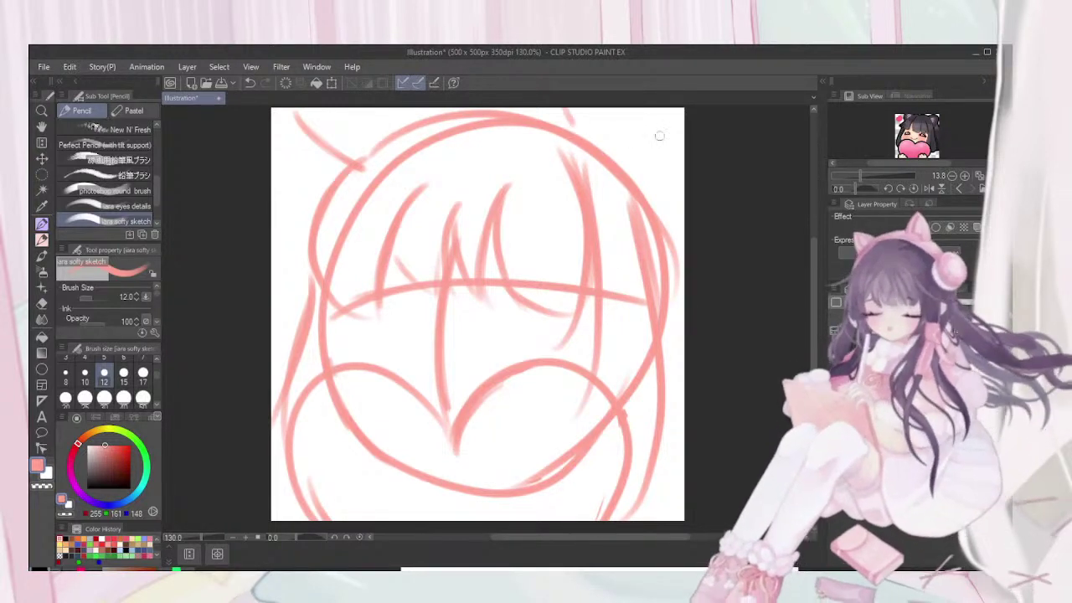
mouse_move(651, 109)
left_mouse_down()
mouse_move(666, 141)
mouse_move(657, 199)
mouse_move(682, 219)
left_mouse_up()
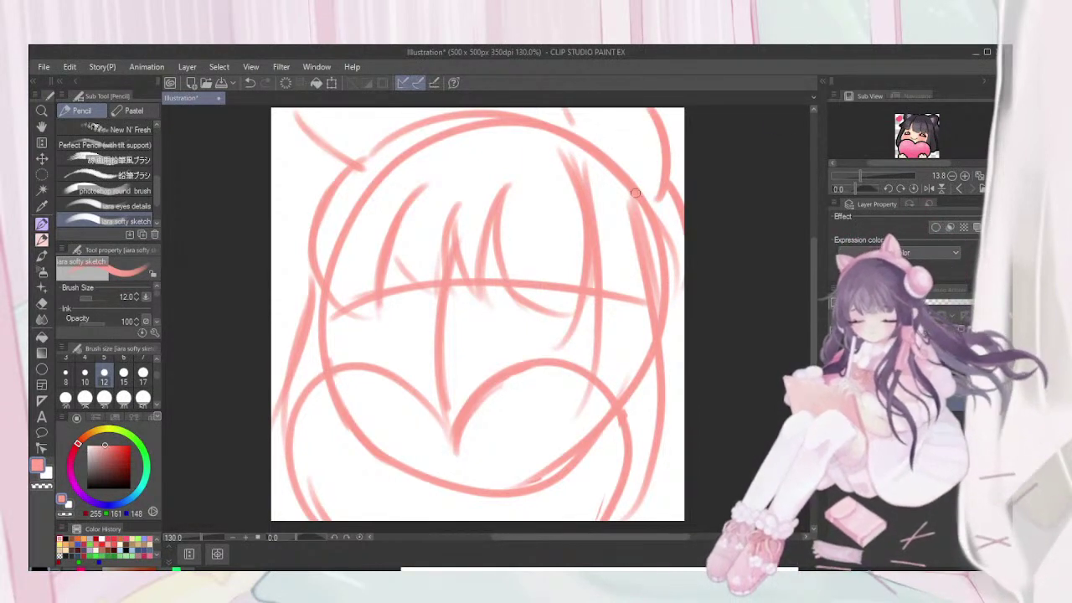
mouse_move(638, 170)
left_mouse_down()
mouse_move(635, 123)
mouse_move(639, 154)
mouse_move(611, 130)
mouse_move(629, 108)
left_mouse_up()
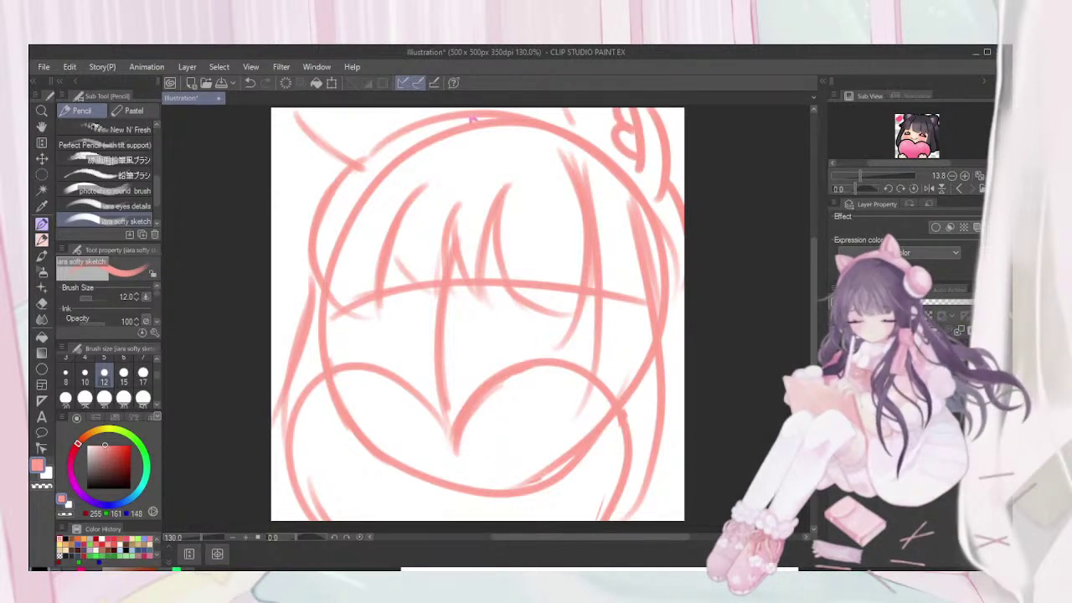
left_click_drag(387, 123, 363, 108)
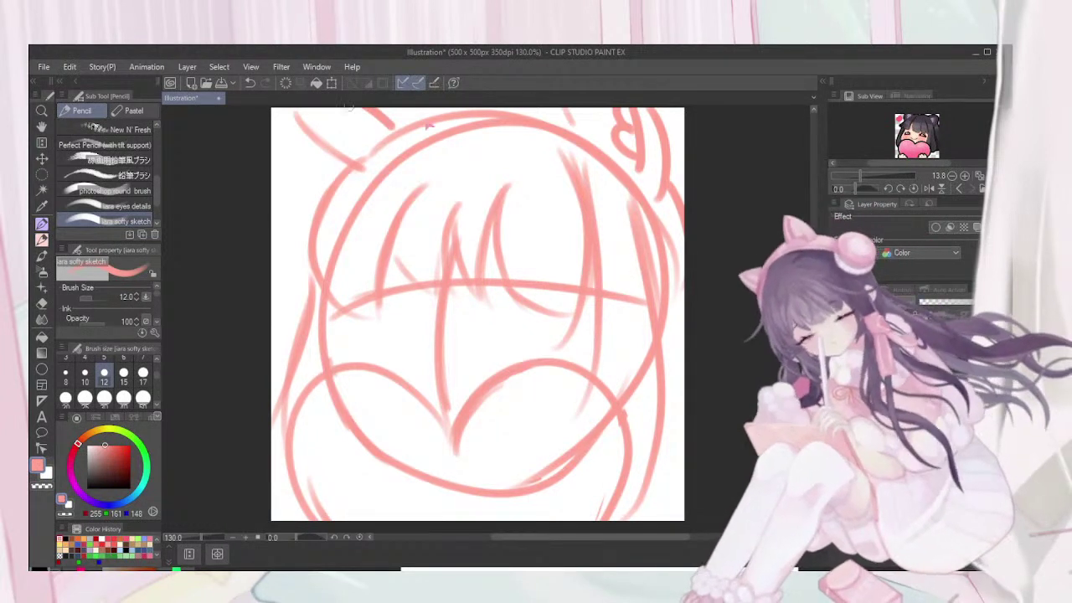
mouse_move(359, 127)
left_mouse_down()
mouse_move(333, 116)
mouse_move(340, 108)
mouse_move(360, 131)
left_mouse_up()
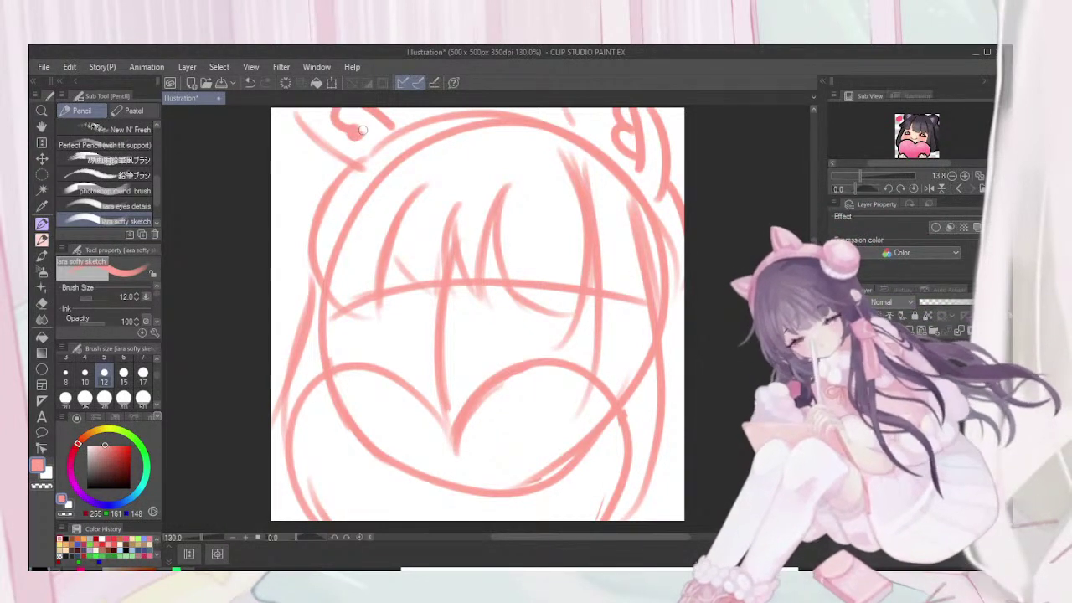
Draw a second curved guideline across the lower face, just above the heart
scroll(477, 318, "up", 2)
scroll(477, 318, "down", 1)
scroll(477, 318, "down", 1)
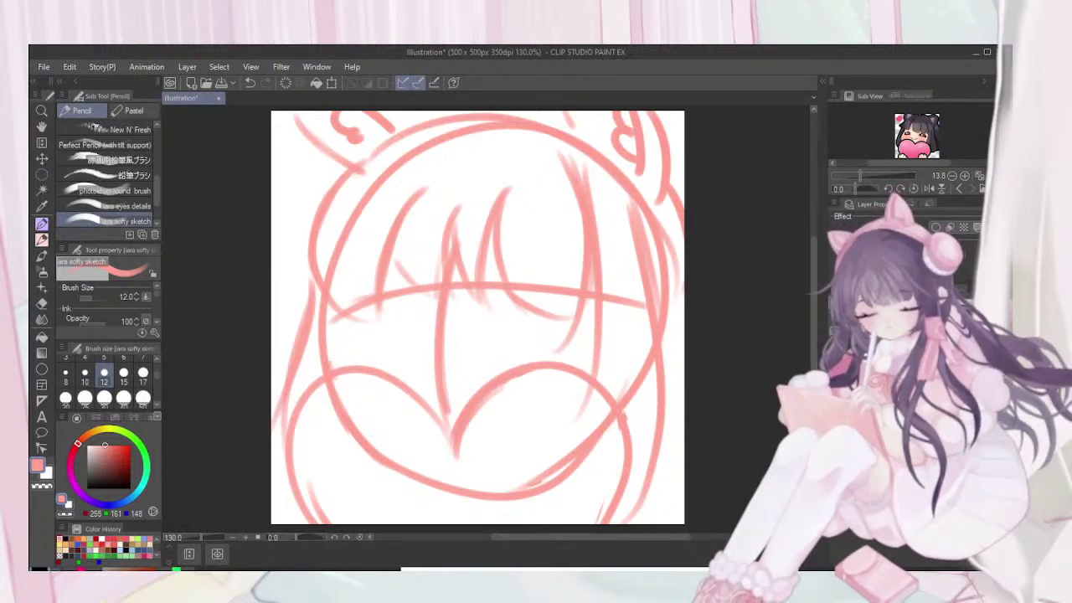
mouse_move(345, 381)
left_mouse_down()
mouse_move(372, 378)
mouse_move(390, 360)
mouse_move(667, 381)
left_mouse_up()
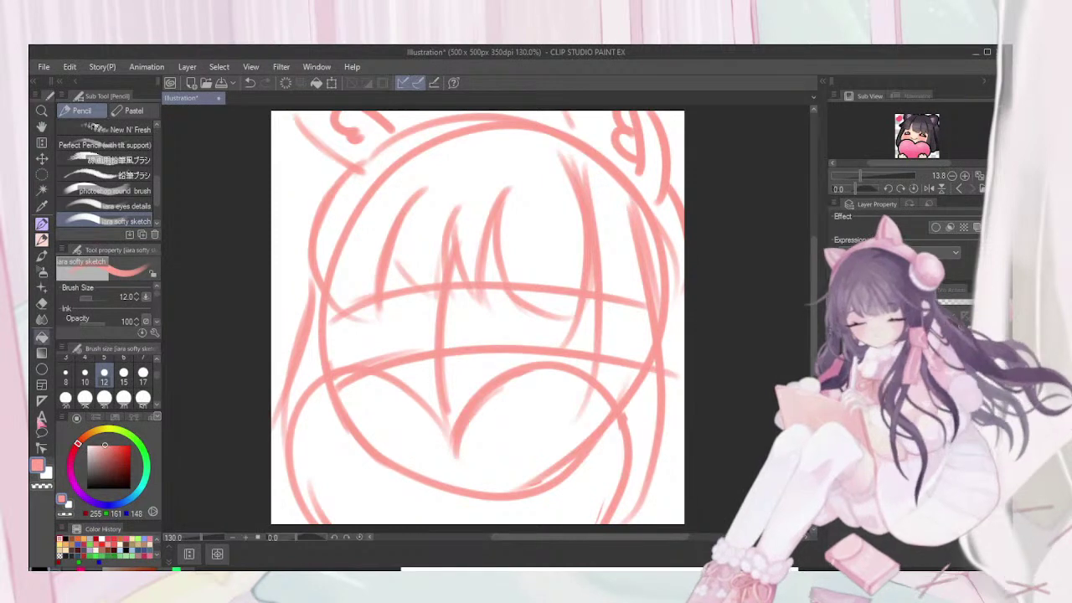
Erase the head lines inside the heart and lower the opacity of the head sketch layer
key("e")
mouse_move(350, 431)
left_mouse_down()
mouse_move(356, 399)
mouse_move(342, 402)
mouse_move(481, 495)
mouse_move(381, 467)
mouse_move(565, 473)
mouse_move(536, 500)
mouse_move(515, 496)
mouse_move(592, 433)
mouse_move(586, 456)
mouse_move(589, 428)
mouse_move(494, 523)
left_mouse_up()
left_click_drag(969, 302, 931, 302)
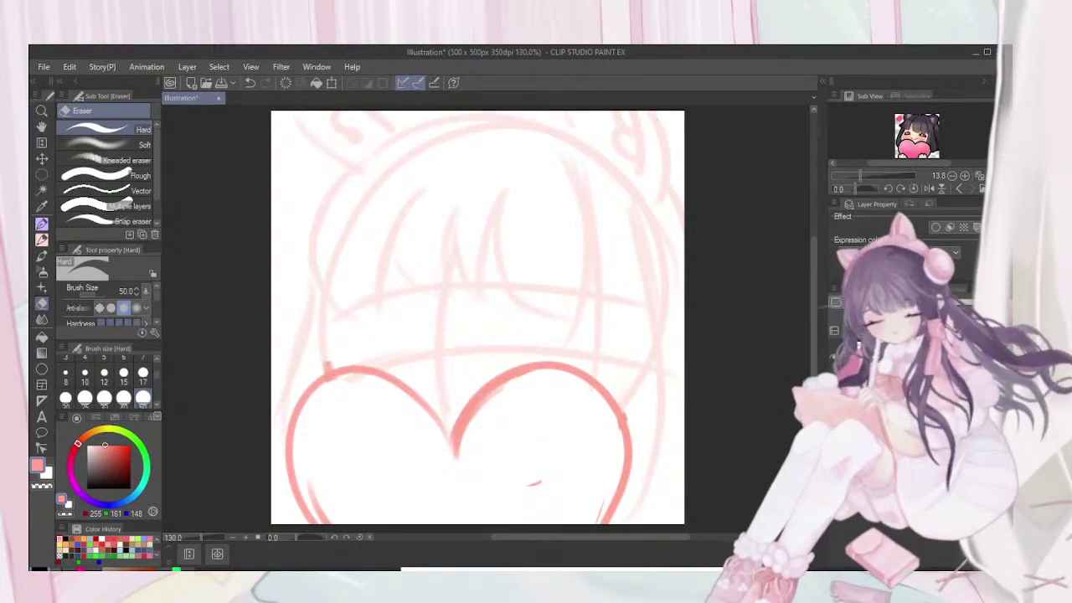
key("p")
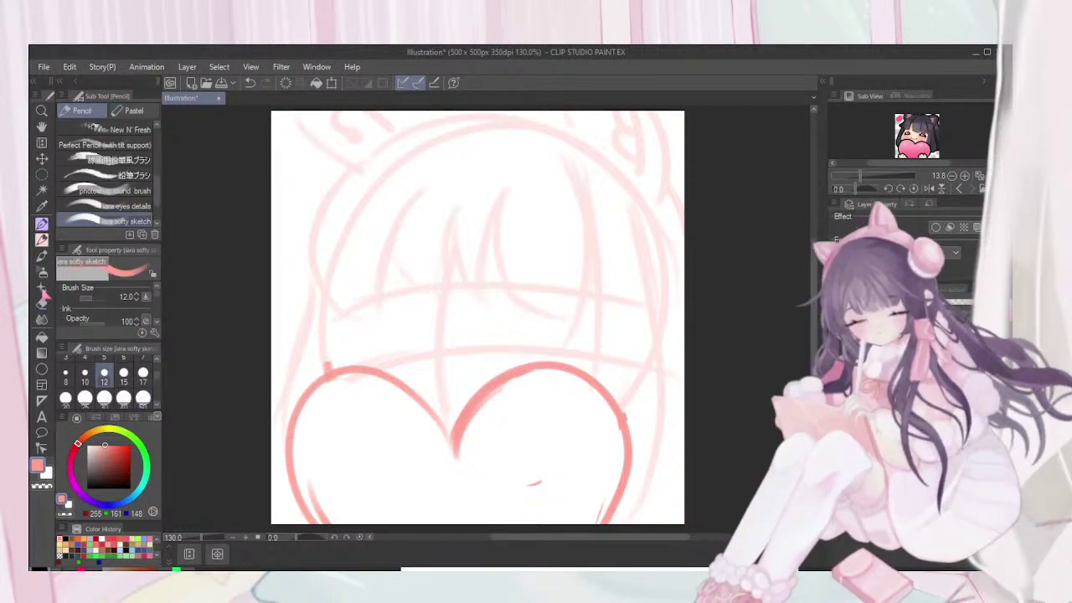
left_click_drag(346, 289, 319, 377)
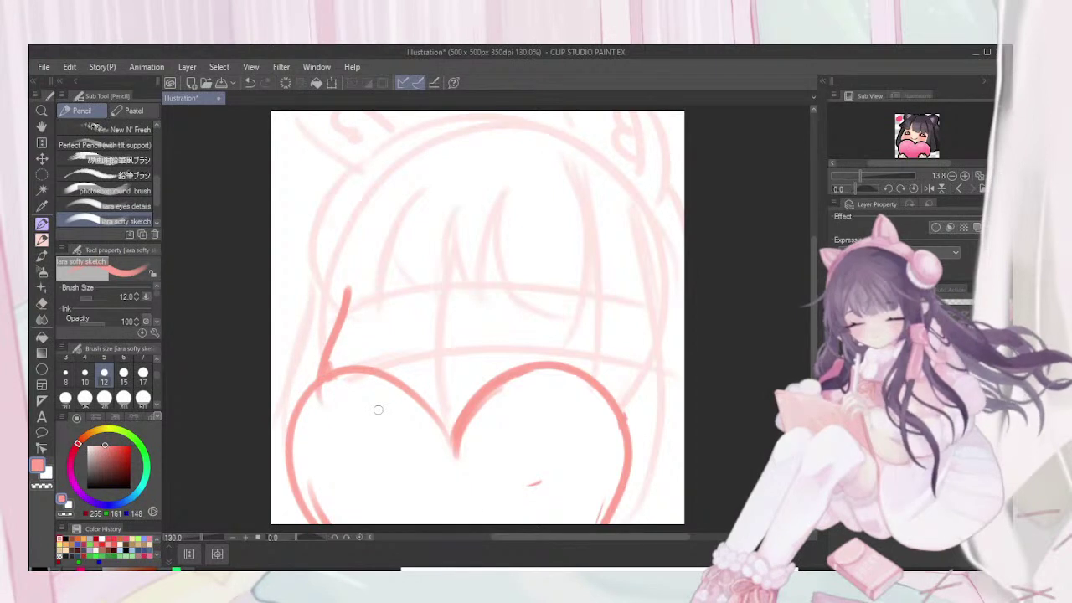
key("ctrl+z")
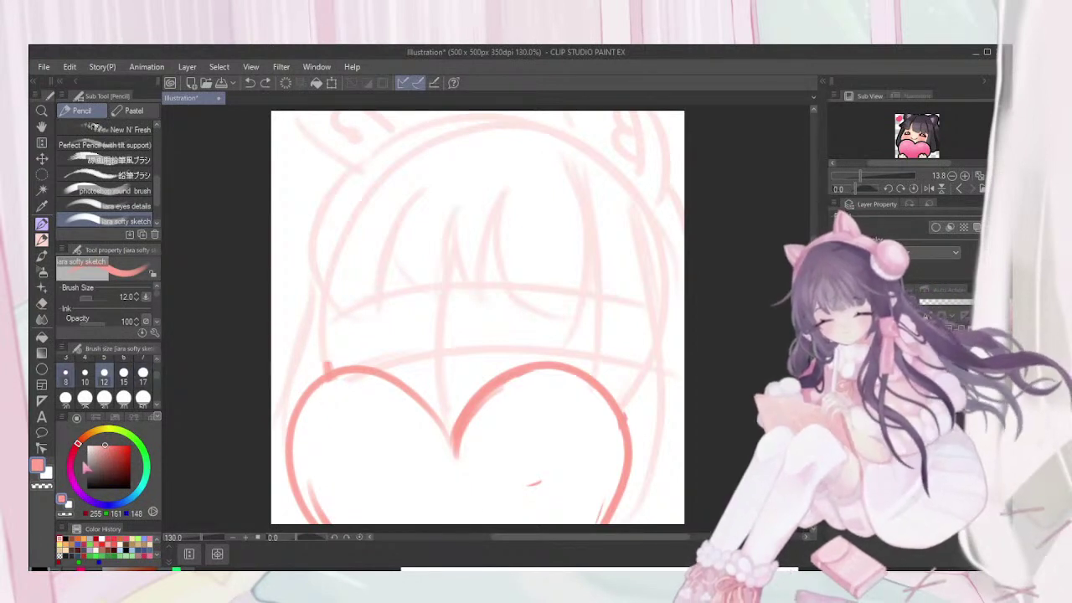
Set the brush size to 5 and refine the left cheek line and the bangs strands across the forehead
left_click(104, 358)
left_click_drag(341, 309, 327, 363)
left_click_drag(439, 173, 386, 260)
mouse_move(454, 151)
left_mouse_down()
mouse_move(381, 279)
mouse_move(394, 311)
mouse_move(458, 144)
mouse_move(415, 303)
left_mouse_up()
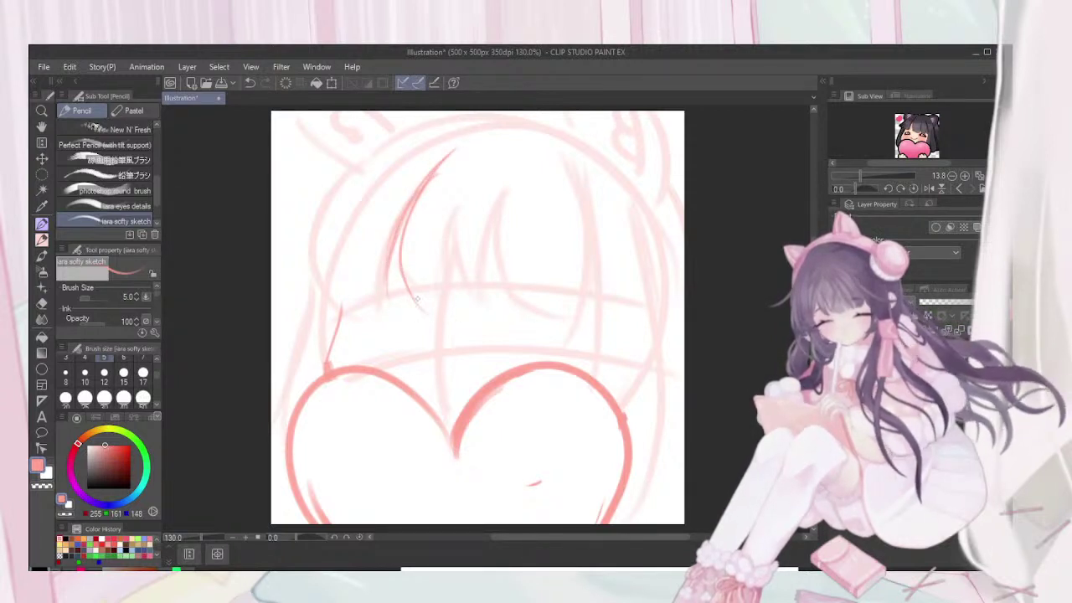
left_click_drag(465, 223, 456, 292)
mouse_move(473, 196)
left_mouse_down()
mouse_move(478, 268)
mouse_move(514, 303)
left_mouse_up()
left_click_drag(506, 226, 518, 295)
mouse_move(508, 224)
left_mouse_down()
mouse_move(568, 328)
mouse_move(591, 344)
left_mouse_up()
left_click_drag(575, 163, 599, 320)
left_click_drag(586, 199, 589, 372)
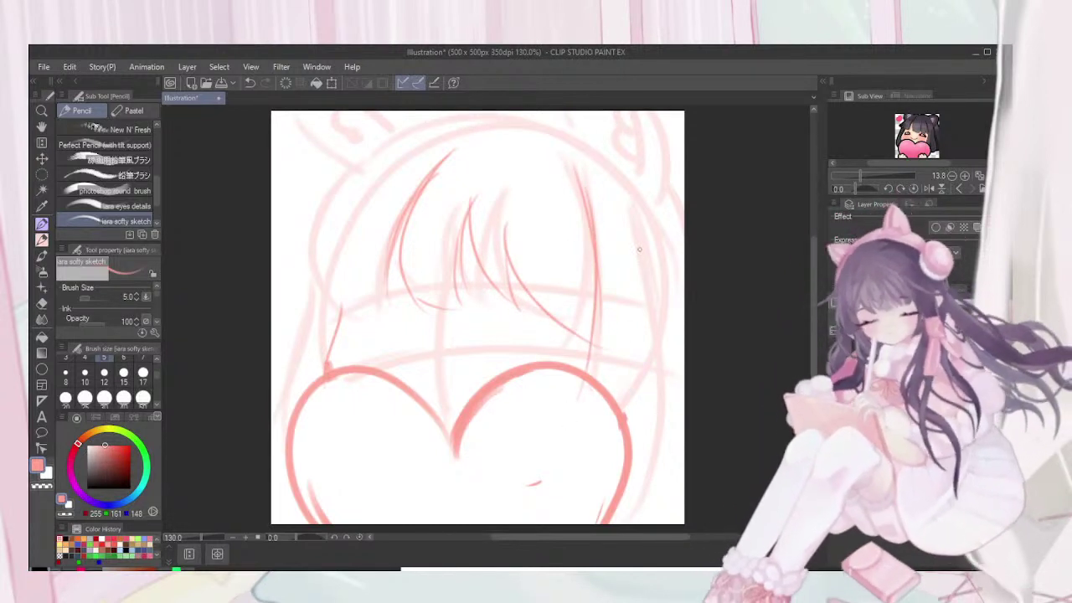
Refine the long hair lock on the right, the edge of the left bangs and the hair outline over the head
left_click_drag(641, 238, 668, 512)
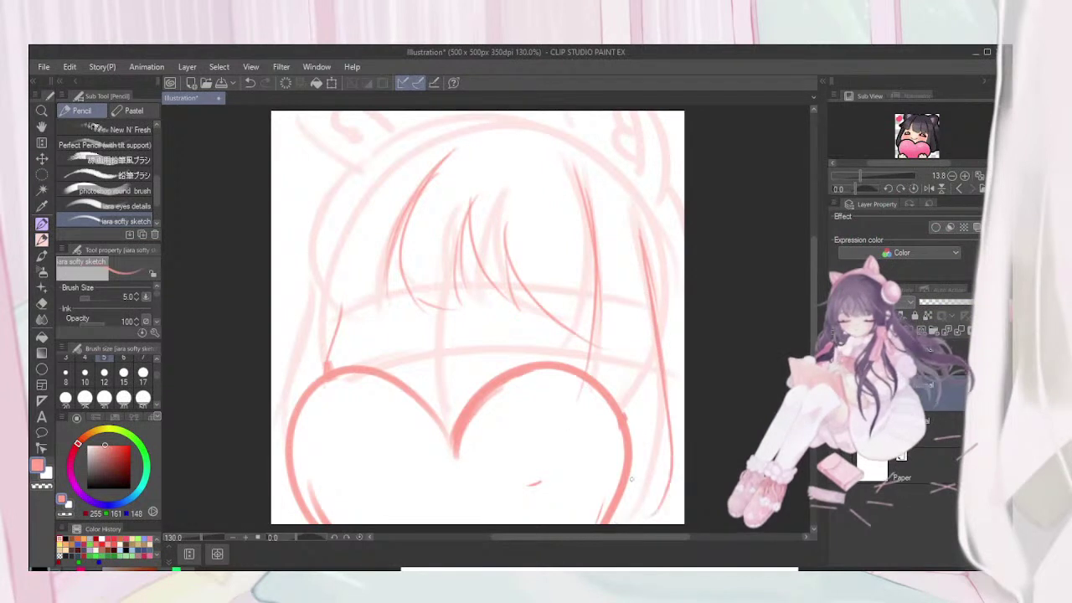
left_click_drag(636, 455, 626, 502)
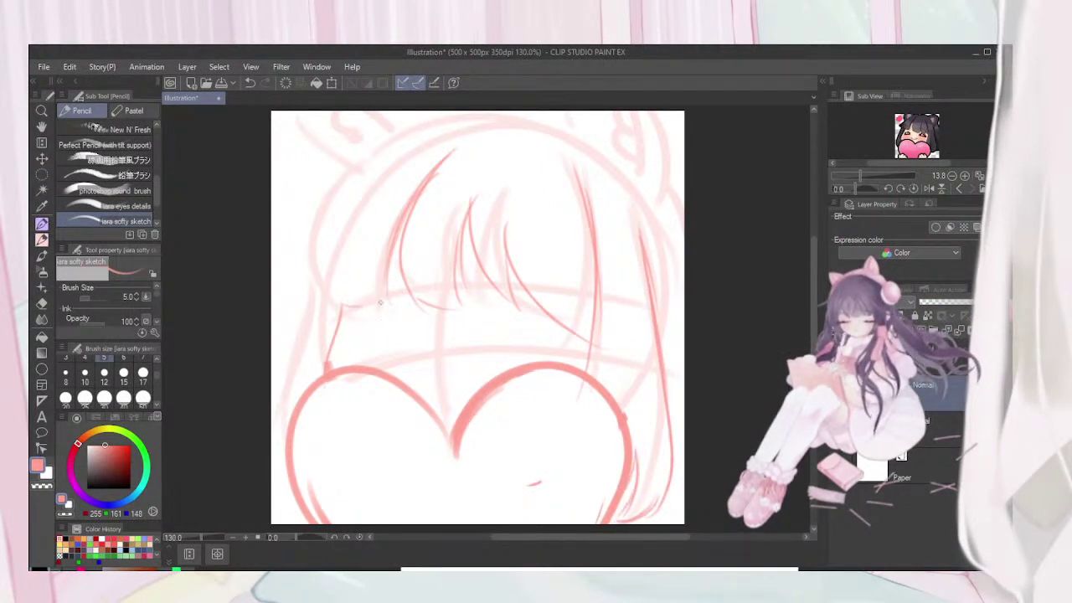
mouse_move(341, 311)
left_mouse_down()
mouse_move(361, 151)
mouse_move(340, 177)
mouse_move(330, 303)
mouse_move(346, 166)
mouse_move(398, 134)
left_mouse_up()
left_click_drag(329, 199, 502, 121)
mouse_move(420, 126)
left_mouse_down()
mouse_move(596, 151)
mouse_move(683, 266)
left_mouse_up()
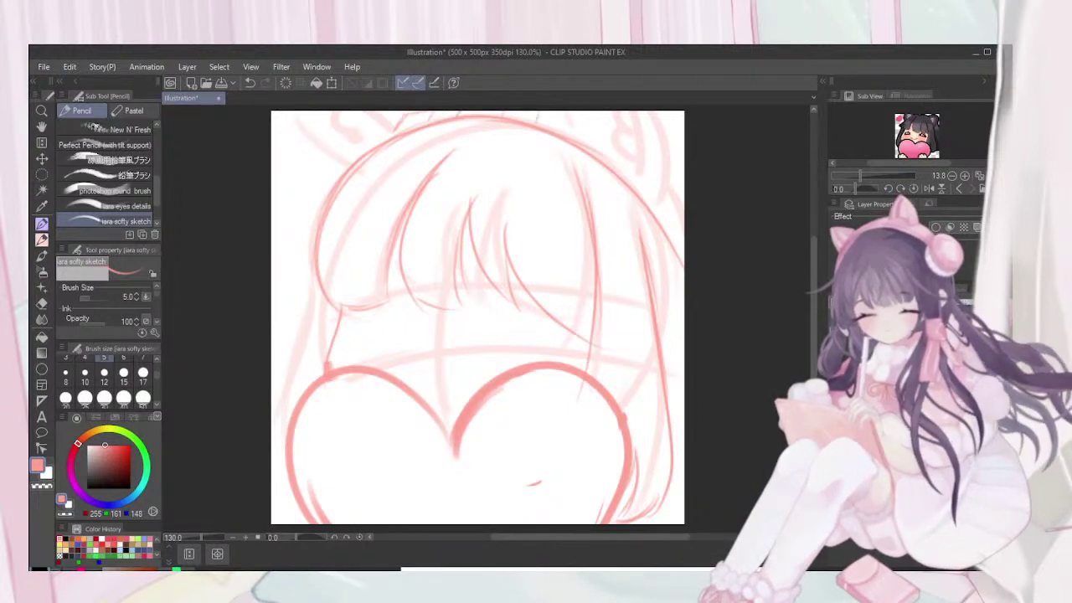
Redraw the right cat ear with star ornaments at its base, and the hair falling down the left side
mouse_move(650, 112)
left_mouse_down()
mouse_move(666, 171)
mouse_move(660, 209)
left_mouse_up()
left_click_drag(666, 157, 662, 201)
left_click_drag(659, 126, 658, 208)
left_click_drag(632, 110, 640, 183)
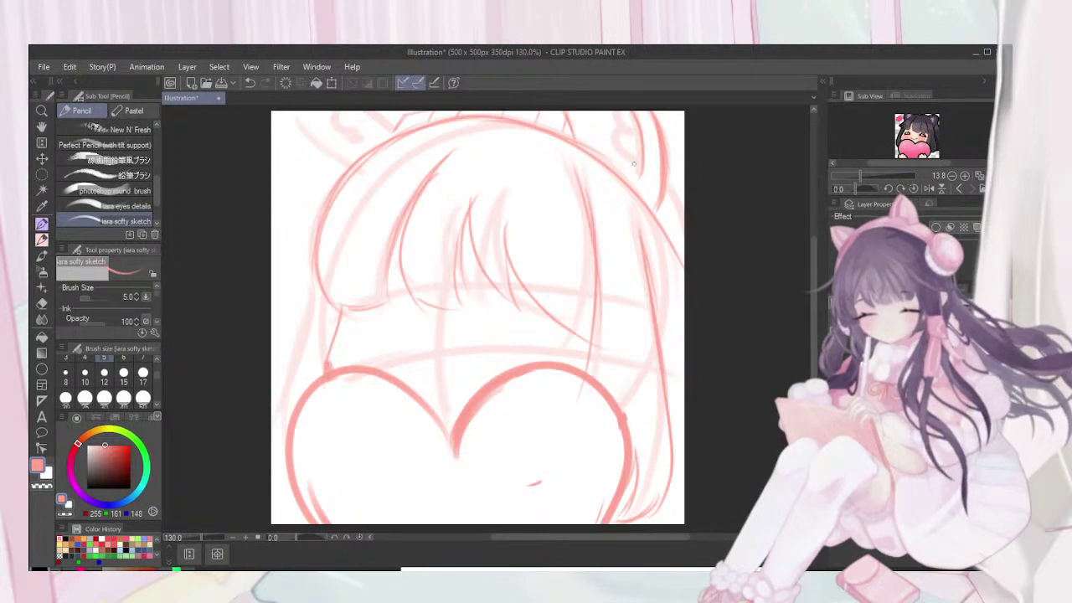
left_click_drag(610, 157, 616, 131)
left_click_drag(668, 194, 692, 252)
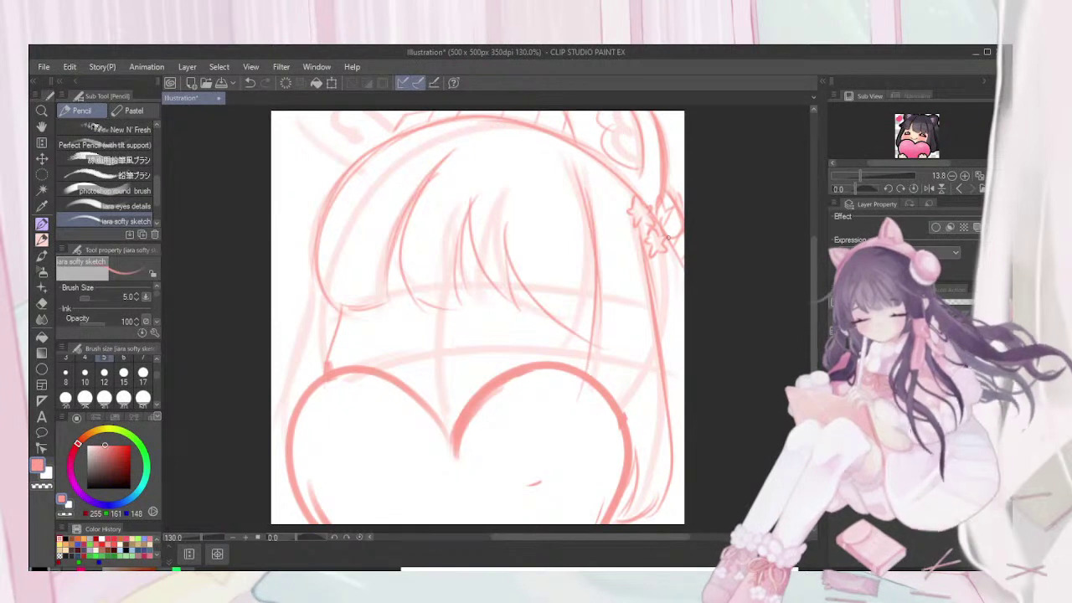
mouse_move(319, 290)
left_mouse_down()
mouse_move(302, 365)
mouse_move(271, 428)
left_mouse_up()
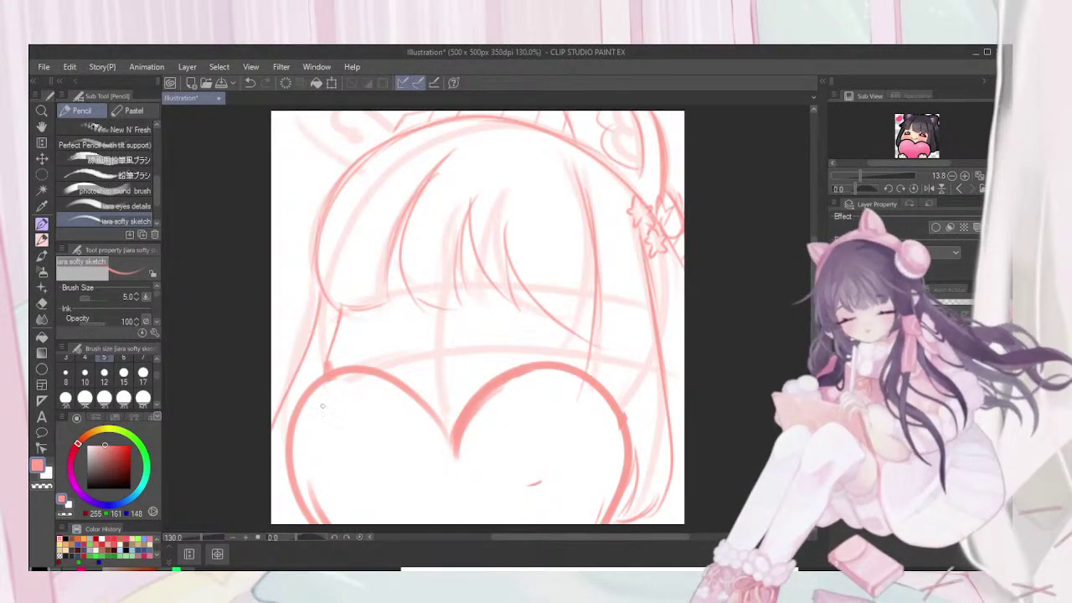
Block in both eyes as solid half-round shapes with brush size 17 and clean up their edges with the eraser
left_click(142, 373)
mouse_move(371, 342)
left_mouse_down()
mouse_move(434, 360)
mouse_move(352, 365)
left_mouse_up()
mouse_move(486, 342)
left_mouse_down()
mouse_move(546, 347)
mouse_move(510, 324)
mouse_move(482, 349)
mouse_move(506, 329)
left_mouse_up()
mouse_move(362, 354)
left_mouse_down()
mouse_move(423, 336)
mouse_move(352, 360)
mouse_move(420, 337)
left_mouse_up()
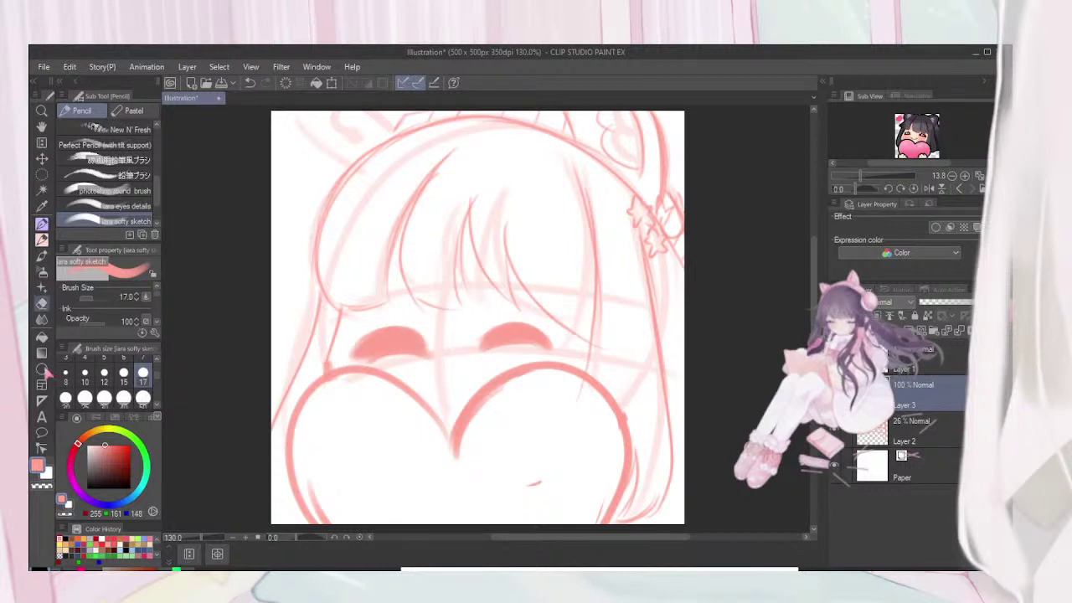
left_click(41, 303)
left_click_drag(363, 367, 439, 374)
key("p")
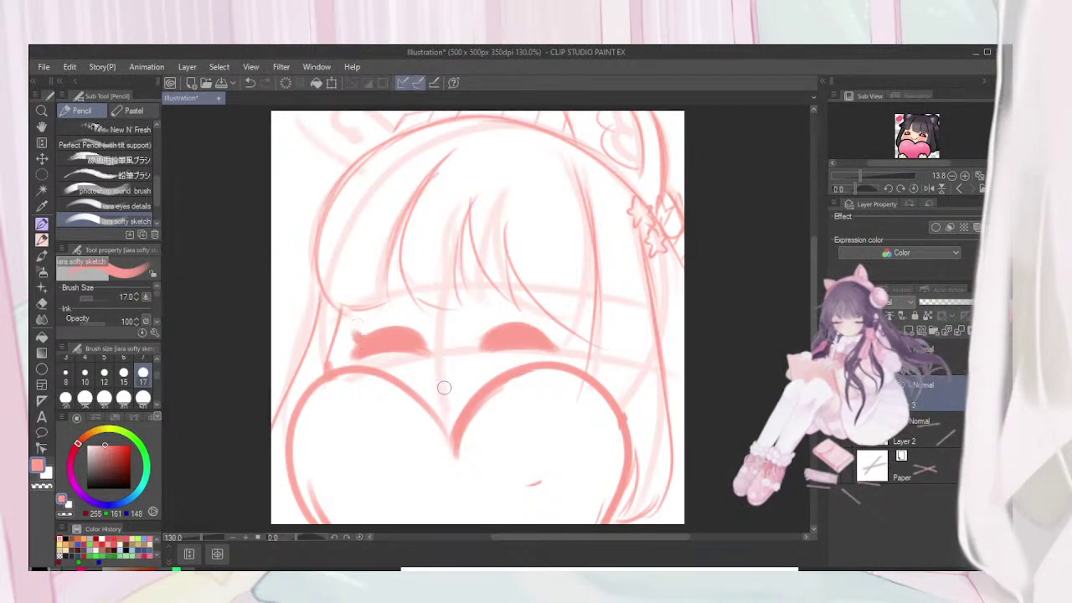
Sketch a small wavy mouth above the heart's notch and two curved eyebrows over the bangs with brush size 8
left_click_drag(431, 398, 476, 376)
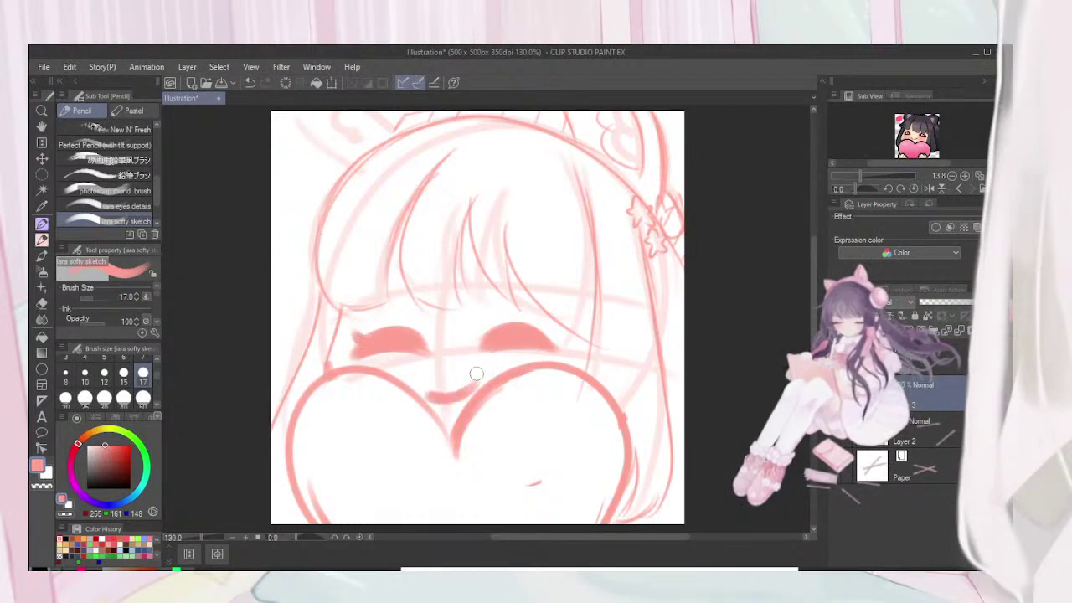
key("ctrl+z")
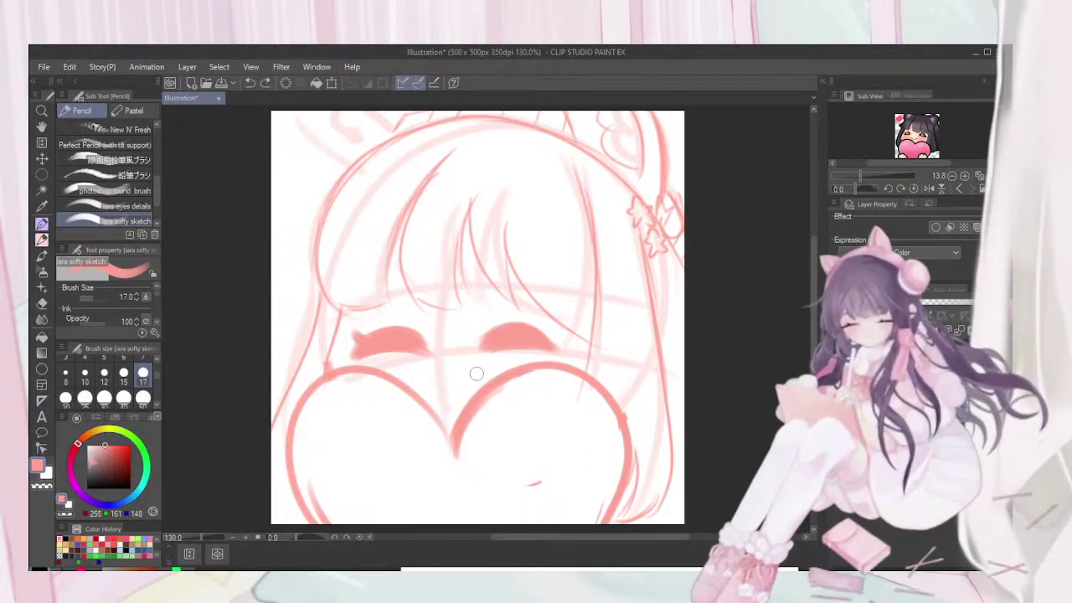
key("bracketleft")
key("bracketleft")
key("bracketleft")
key("bracketleft")
left_click_drag(432, 394, 474, 377)
left_click_drag(363, 278, 429, 258)
left_click_drag(494, 251, 546, 263)
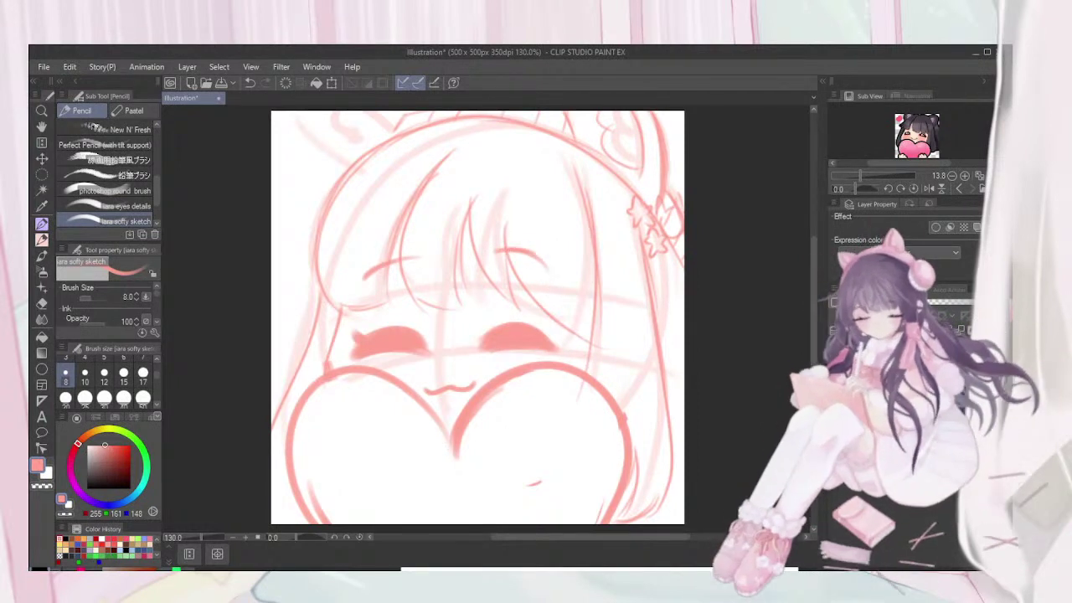
Sketch a vertical ribbon from the heart's notch, a bow below it and a horizontal band across the heart
left_click_drag(436, 433, 437, 469)
mouse_move(436, 431)
left_mouse_down()
mouse_move(454, 430)
mouse_move(470, 455)
mouse_move(466, 480)
mouse_move(381, 494)
mouse_move(377, 521)
left_mouse_up()
mouse_move(393, 486)
left_mouse_down()
mouse_move(509, 521)
mouse_move(551, 492)
mouse_move(611, 485)
left_mouse_up()
left_click_drag(375, 501, 297, 514)
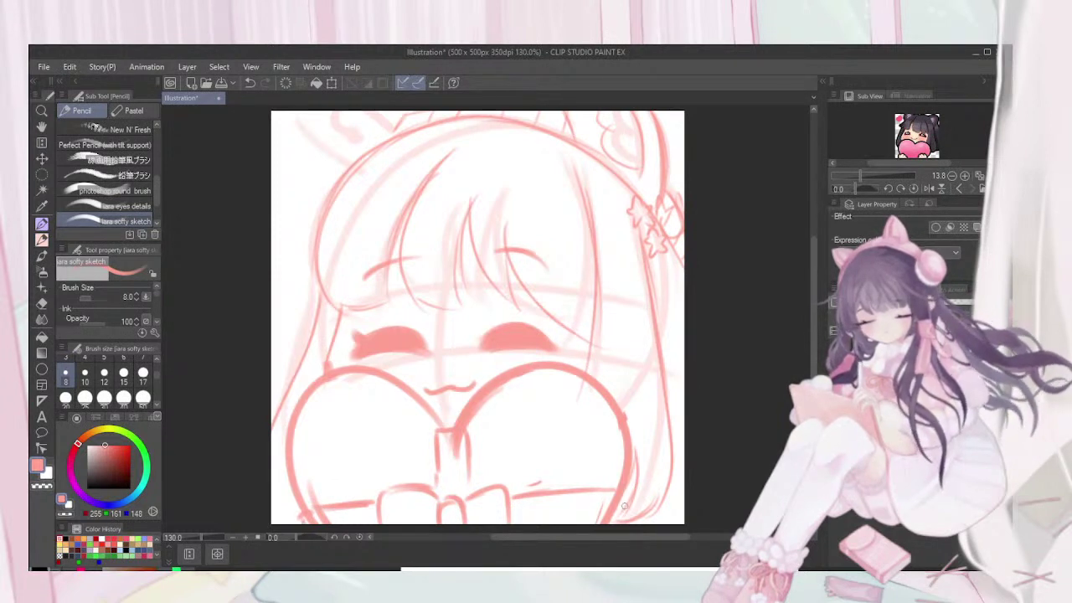
Refine the left cat ear's outline and inner fur over the rough head sketch
left_click(834, 374)
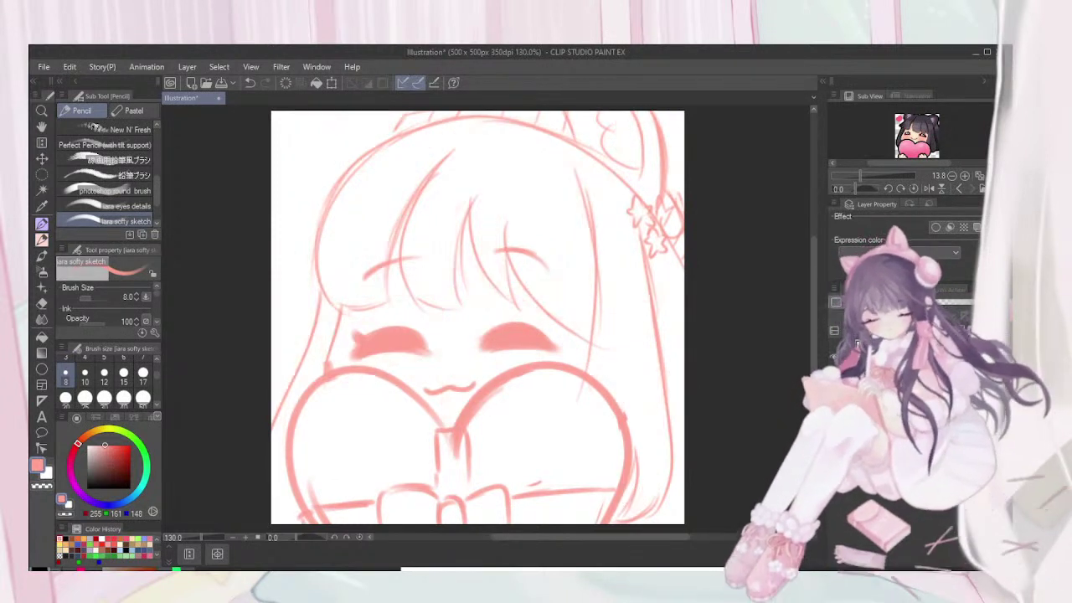
key("ctrl+z")
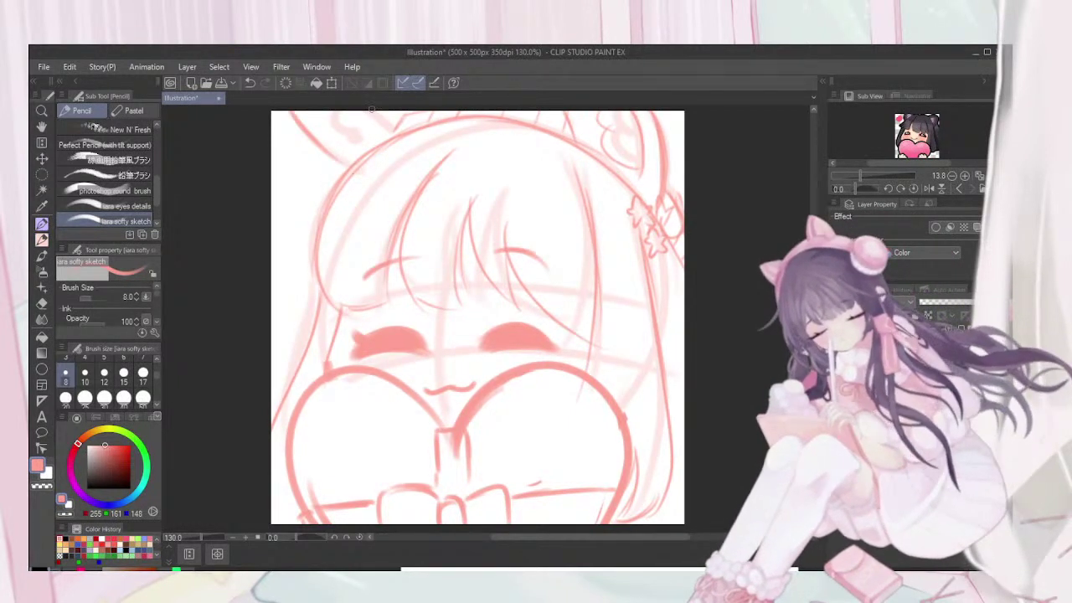
mouse_move(375, 113)
left_mouse_down()
mouse_move(355, 145)
mouse_move(361, 156)
mouse_move(339, 156)
mouse_move(350, 132)
mouse_move(339, 109)
left_mouse_up()
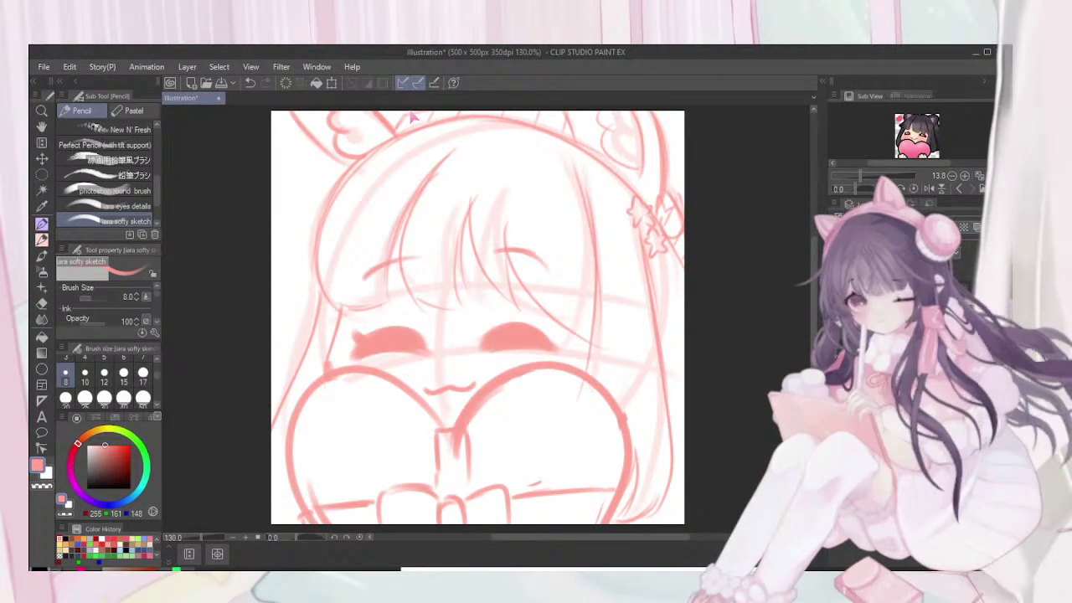
Hide the rough head sketch layer and lower the opacity of the refined sketch layer
left_click(834, 373)
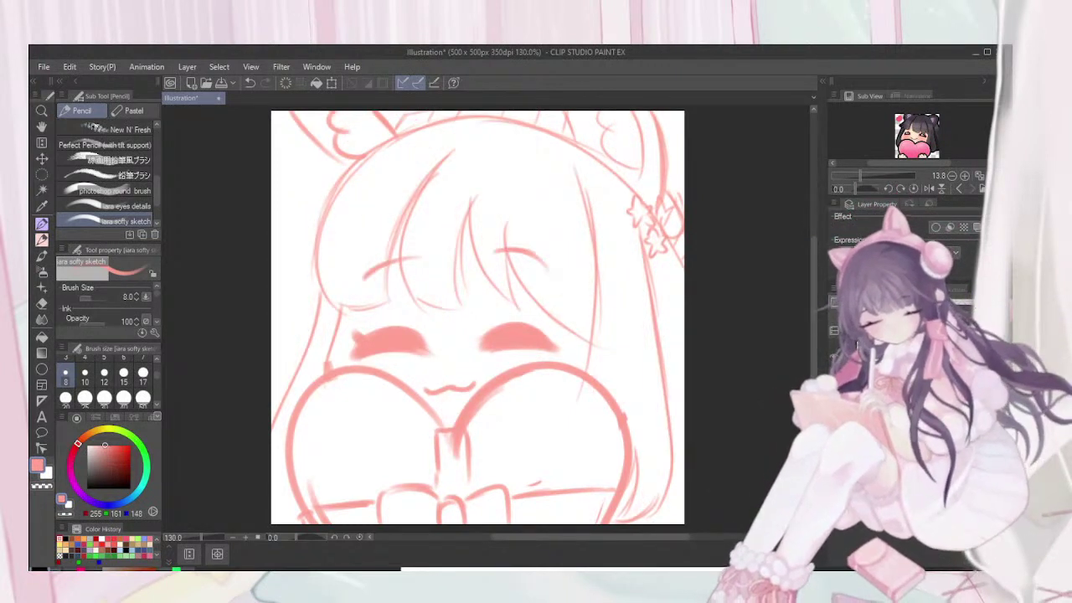
left_click_drag(971, 302, 931, 302)
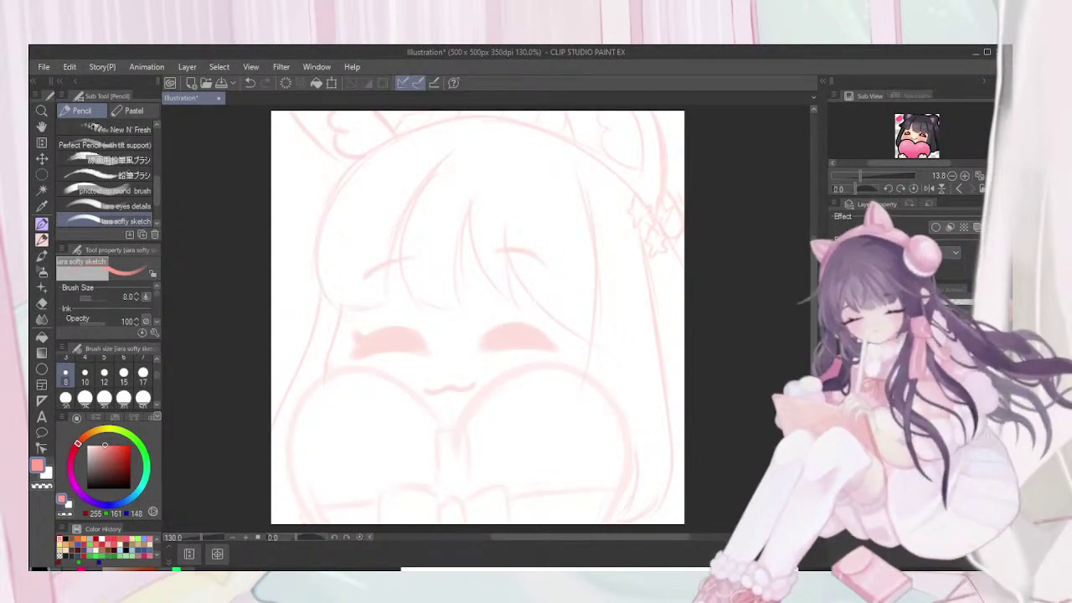
Draw a pleated headband across the top of the head in a stronger red (255, 86, 62) with brush size 10
left_click(85, 376)
left_click_drag(113, 448, 119, 444)
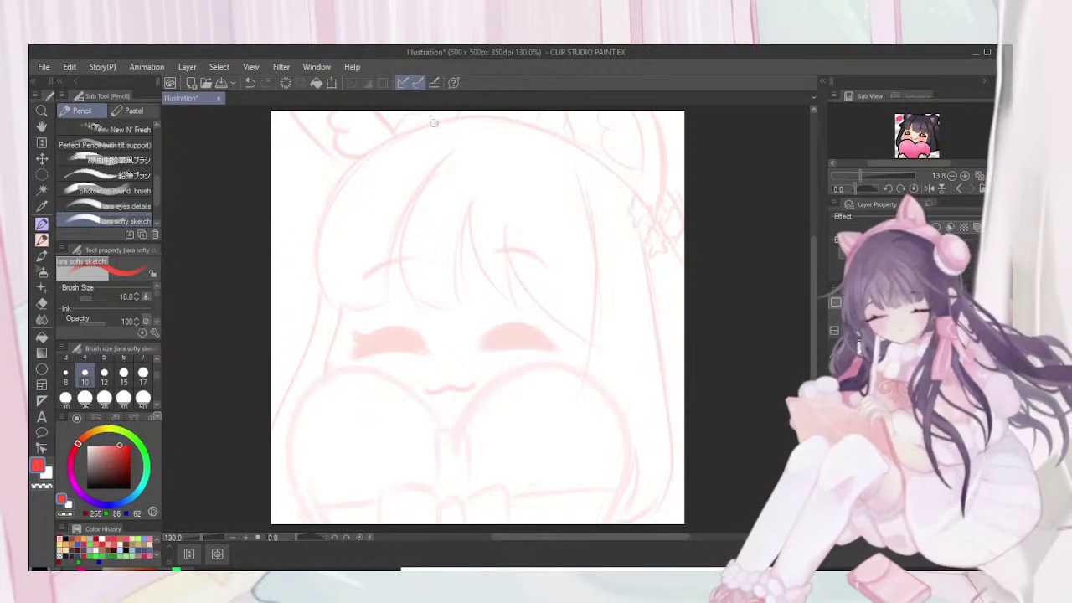
left_click_drag(397, 137, 586, 163)
left_click_drag(406, 114, 395, 136)
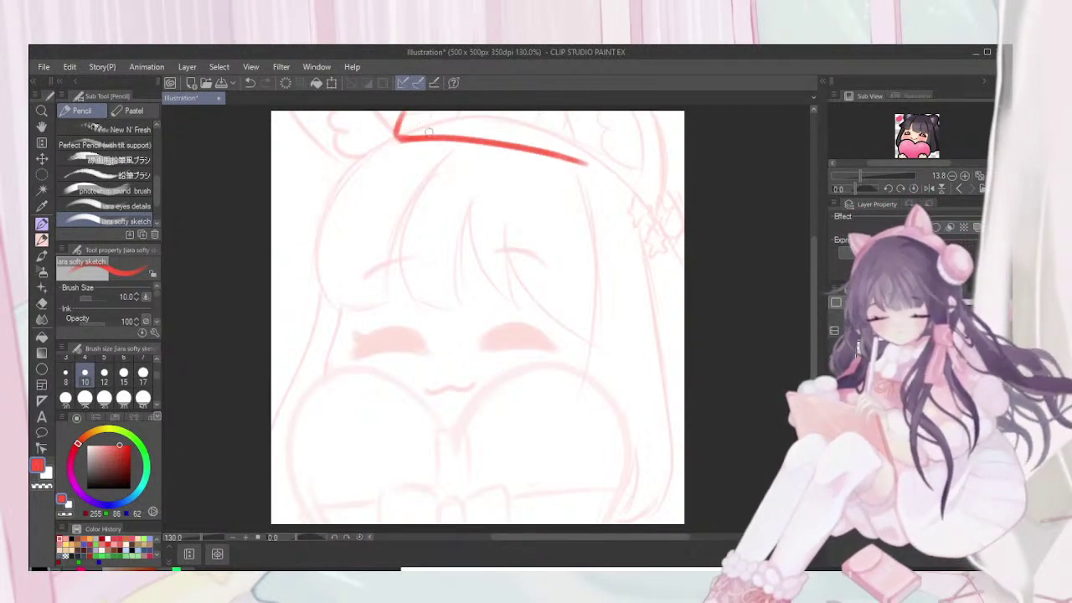
mouse_move(469, 140)
left_mouse_down()
mouse_move(478, 112)
mouse_move(510, 113)
left_mouse_up()
mouse_move(549, 144)
left_mouse_down()
mouse_move(549, 112)
mouse_move(586, 164)
left_mouse_up()
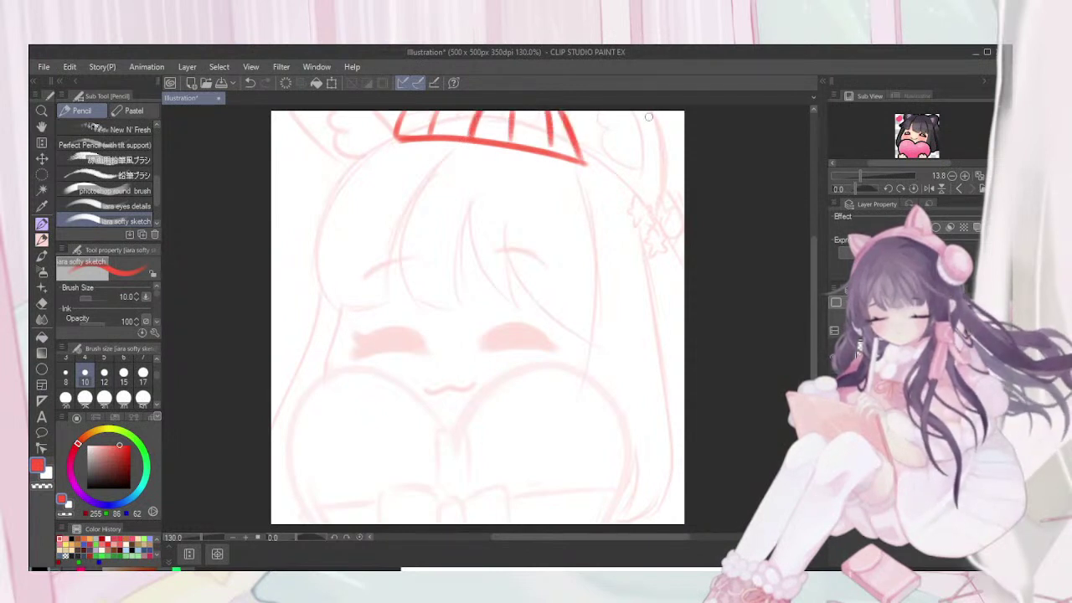
Draw the right cat ear with its inner fur, two star ornaments at its base and the frilled shape beside them
mouse_move(645, 111)
left_mouse_down()
mouse_move(659, 168)
mouse_move(649, 214)
mouse_move(638, 151)
mouse_move(633, 210)
left_mouse_up()
mouse_move(592, 117)
left_mouse_down()
mouse_move(623, 137)
mouse_move(600, 126)
mouse_move(602, 165)
mouse_move(643, 180)
mouse_move(594, 167)
mouse_move(642, 202)
mouse_move(629, 233)
mouse_move(654, 221)
left_mouse_up()
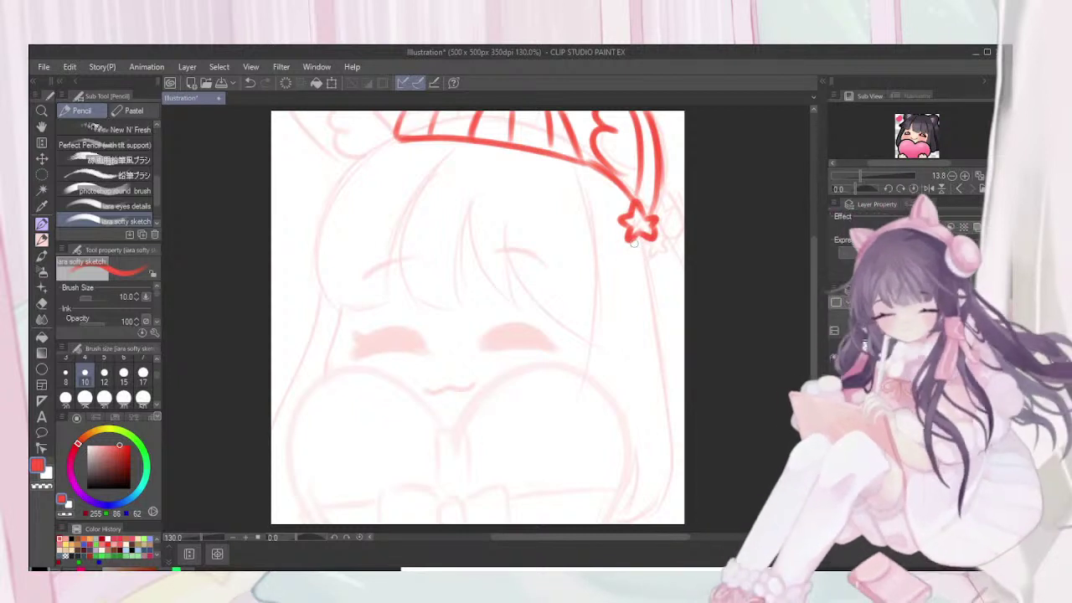
mouse_move(621, 258)
left_mouse_down()
mouse_move(638, 248)
mouse_move(650, 252)
mouse_move(640, 268)
mouse_move(655, 254)
mouse_move(683, 262)
mouse_move(674, 230)
left_mouse_up()
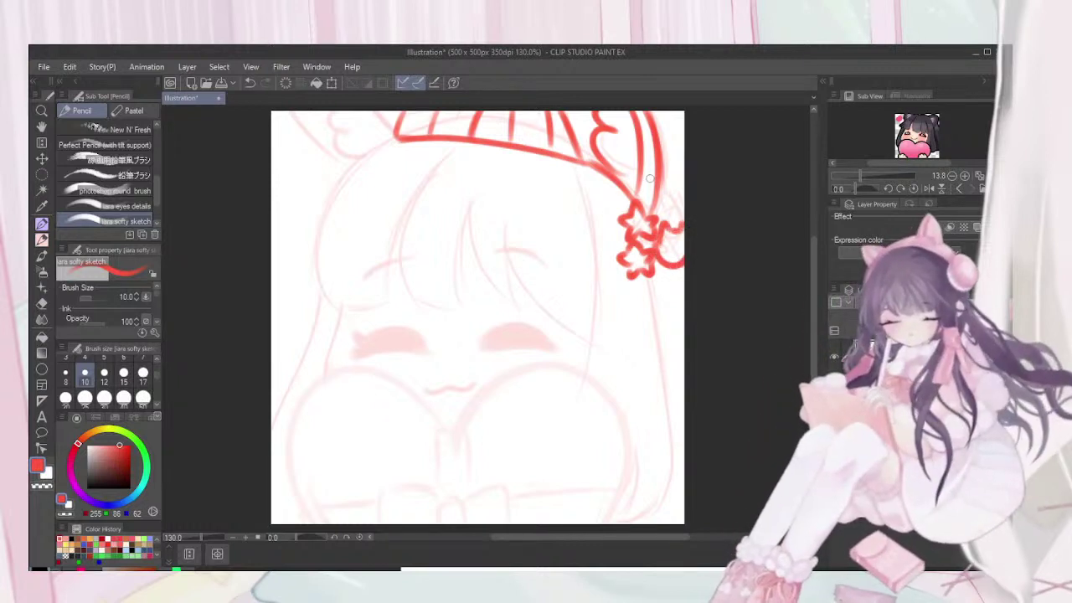
mouse_move(664, 178)
left_mouse_down()
mouse_move(684, 203)
mouse_move(664, 216)
left_mouse_up()
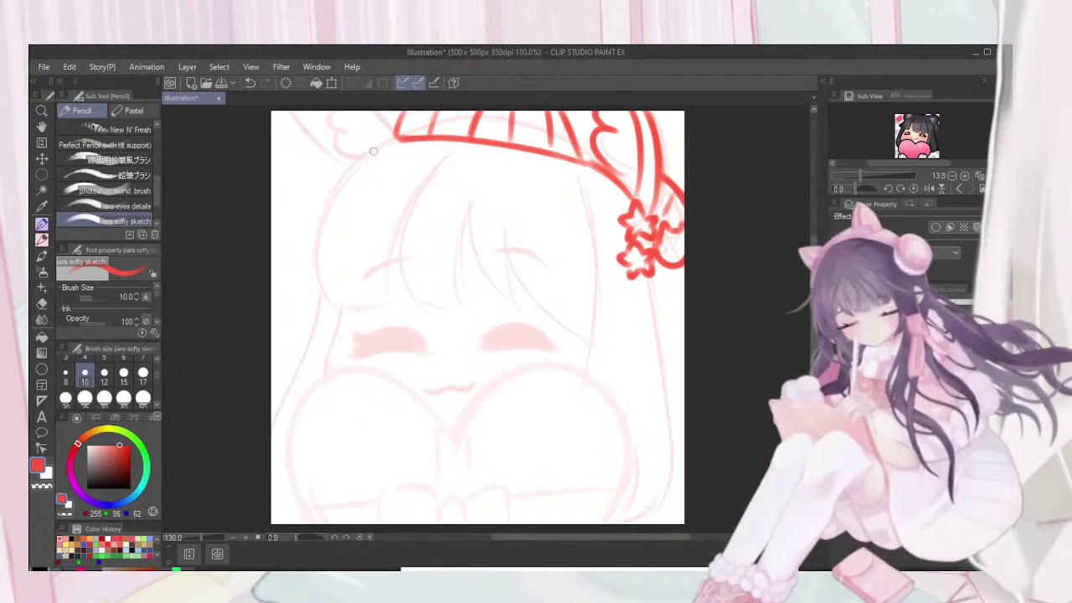
Draw the hair outline from the headband to a flicked tip on the left, and the left bangs strands
mouse_move(379, 144)
left_mouse_down()
mouse_move(318, 209)
mouse_move(311, 303)
left_mouse_up()
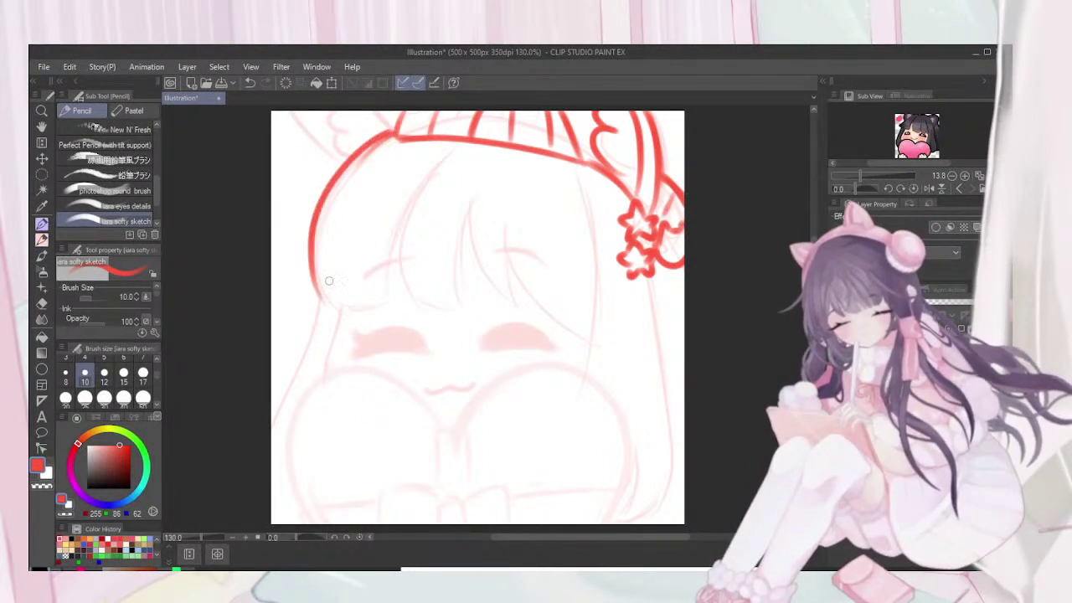
key("ctrl+z")
mouse_move(394, 132)
left_mouse_down()
mouse_move(361, 158)
mouse_move(287, 255)
left_mouse_up()
mouse_move(325, 225)
left_mouse_down()
mouse_move(326, 273)
mouse_move(372, 308)
mouse_move(345, 301)
mouse_move(390, 305)
mouse_move(417, 197)
left_mouse_up()
mouse_move(446, 165)
left_mouse_down()
mouse_move(416, 194)
mouse_move(387, 282)
left_mouse_up()
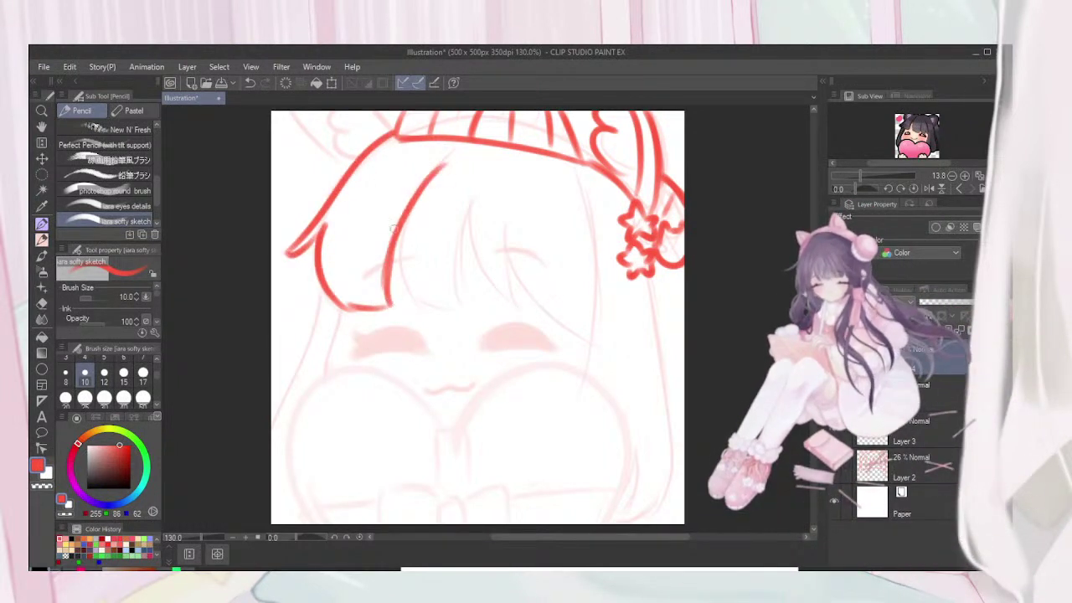
left_click_drag(444, 162, 410, 283)
left_click_drag(420, 188, 431, 308)
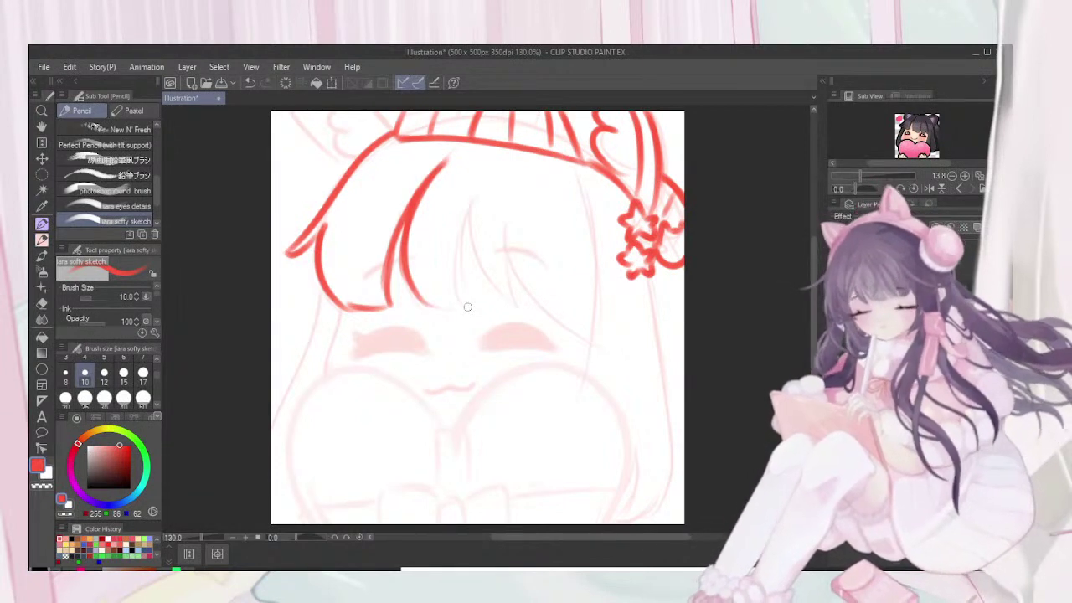
left_click_drag(437, 310, 468, 308)
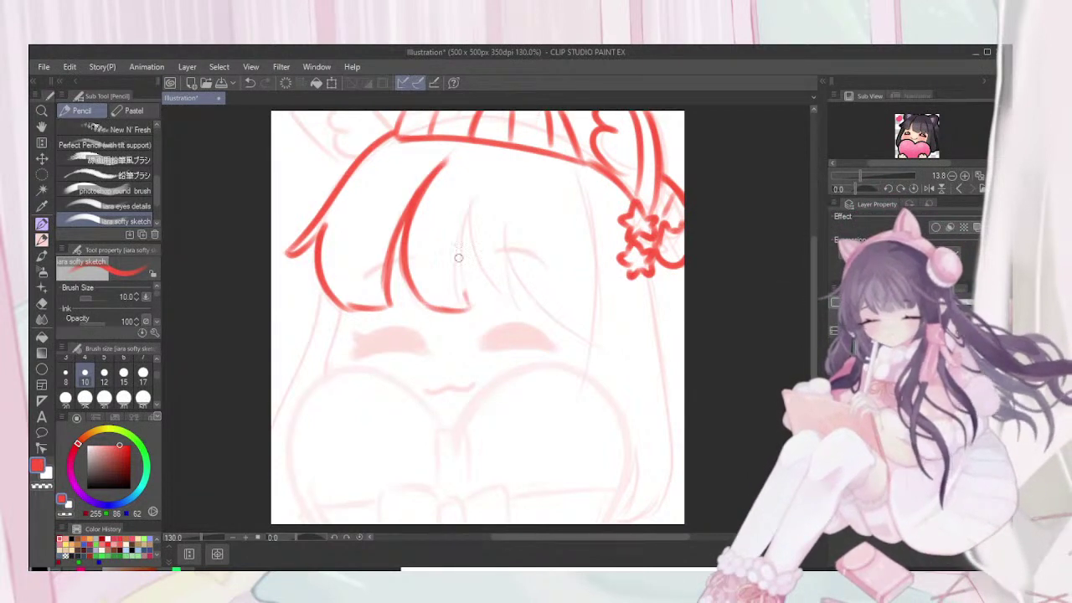
Draw the middle and right bangs strands, the right side lock and the long outer hair line below the stars
left_click_drag(494, 177, 466, 245)
mouse_move(504, 163)
left_mouse_down()
mouse_move(479, 221)
mouse_move(504, 301)
left_mouse_up()
mouse_move(482, 259)
left_mouse_down()
mouse_move(521, 311)
mouse_move(505, 249)
mouse_move(525, 307)
left_mouse_up()
left_click_drag(505, 231, 598, 339)
mouse_move(573, 174)
left_mouse_down()
mouse_move(586, 230)
mouse_move(588, 374)
left_mouse_up()
left_click_drag(645, 278, 658, 522)
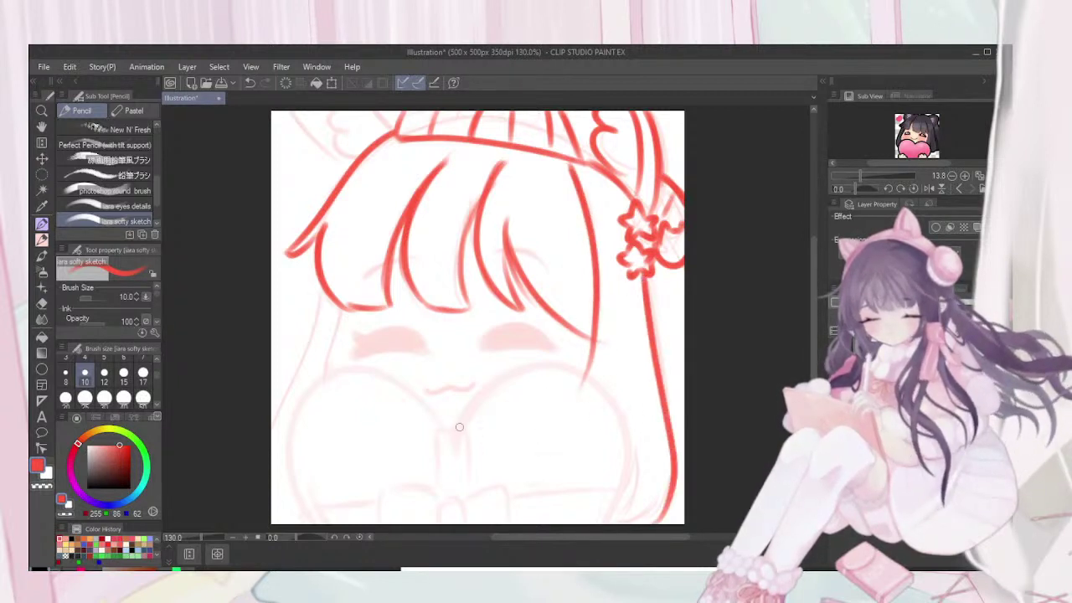
Draw the rounded vertical ribbon at the heart's notch and the bow loops at its lower end
mouse_move(437, 434)
left_mouse_down()
mouse_move(466, 429)
mouse_move(471, 492)
left_mouse_up()
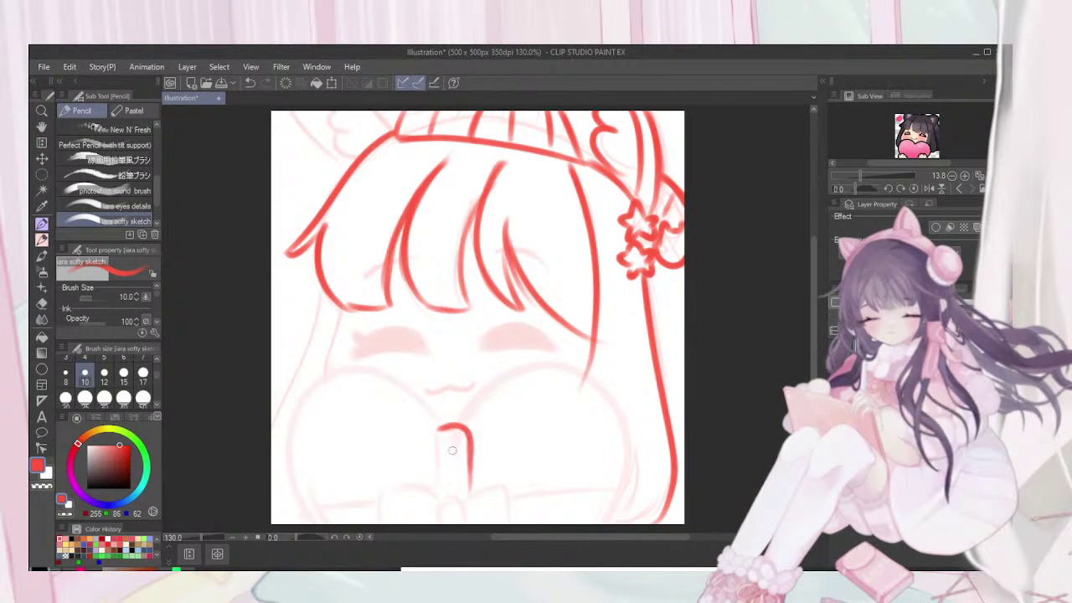
mouse_move(437, 429)
left_mouse_down()
mouse_move(440, 514)
mouse_move(460, 496)
mouse_move(464, 515)
mouse_move(507, 481)
mouse_move(521, 517)
left_mouse_up()
mouse_move(437, 495)
left_mouse_down()
mouse_move(392, 519)
mouse_move(400, 492)
mouse_move(393, 519)
mouse_move(400, 513)
left_mouse_up()
left_click(395, 537)
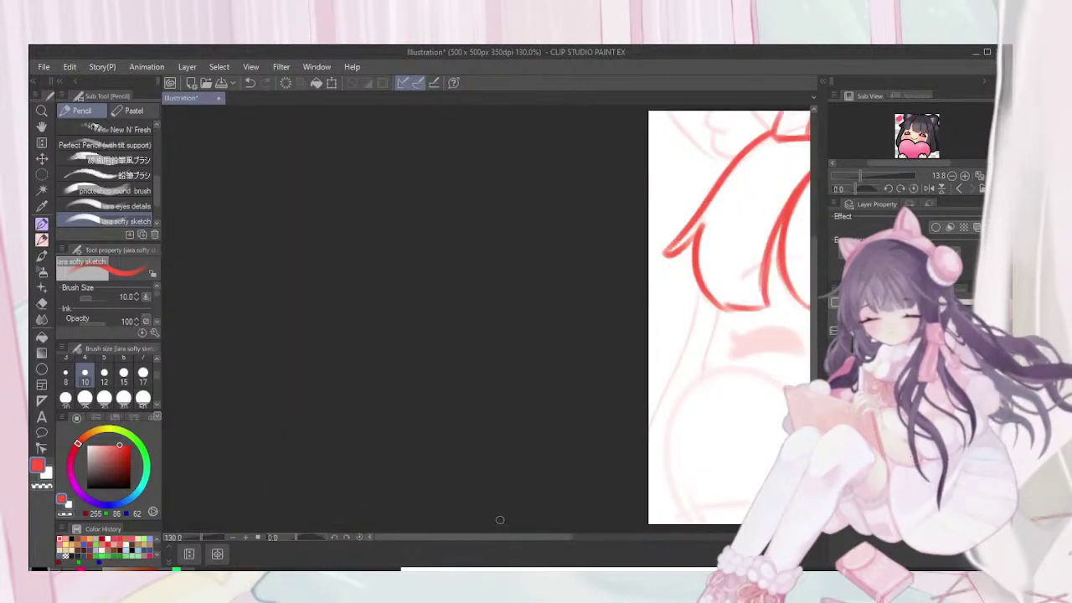
mouse_move(500, 520)
left_mouse_down()
mouse_move(404, 443)
mouse_move(201, 559)
mouse_move(144, 558)
mouse_move(144, 521)
mouse_move(519, 544)
left_mouse_up()
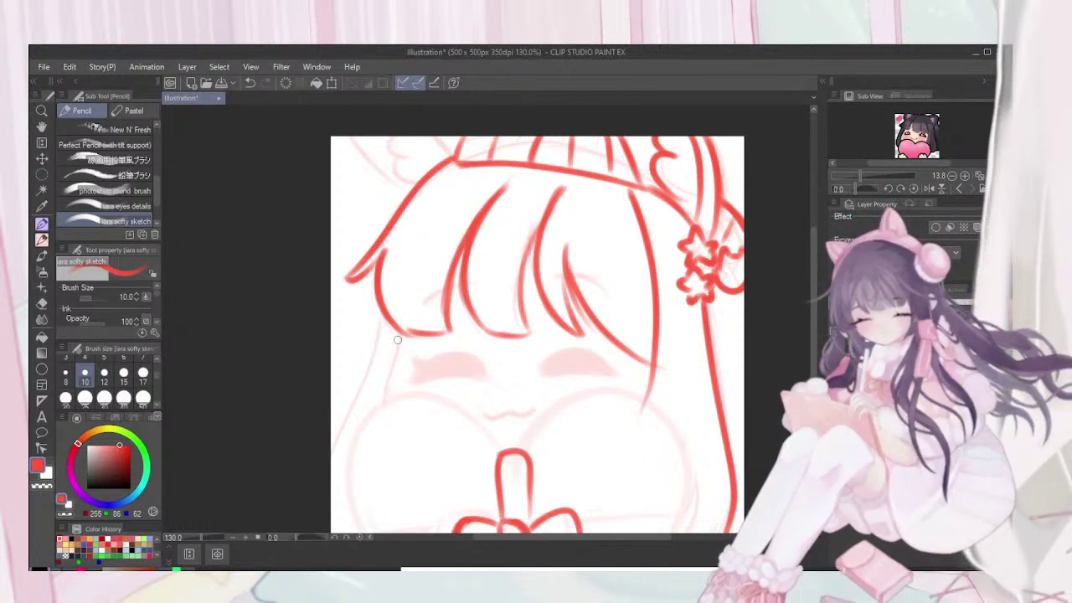
Draw the left cheek line below the bangs and the long outer hair line down the left side
left_click_drag(402, 333, 386, 410)
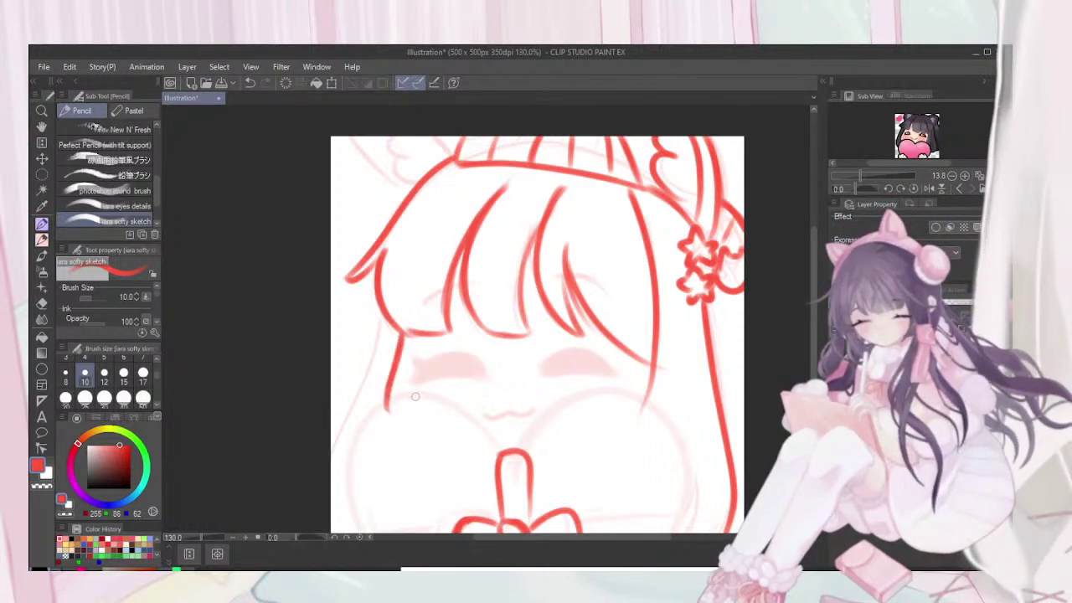
left_click_drag(381, 306, 340, 521)
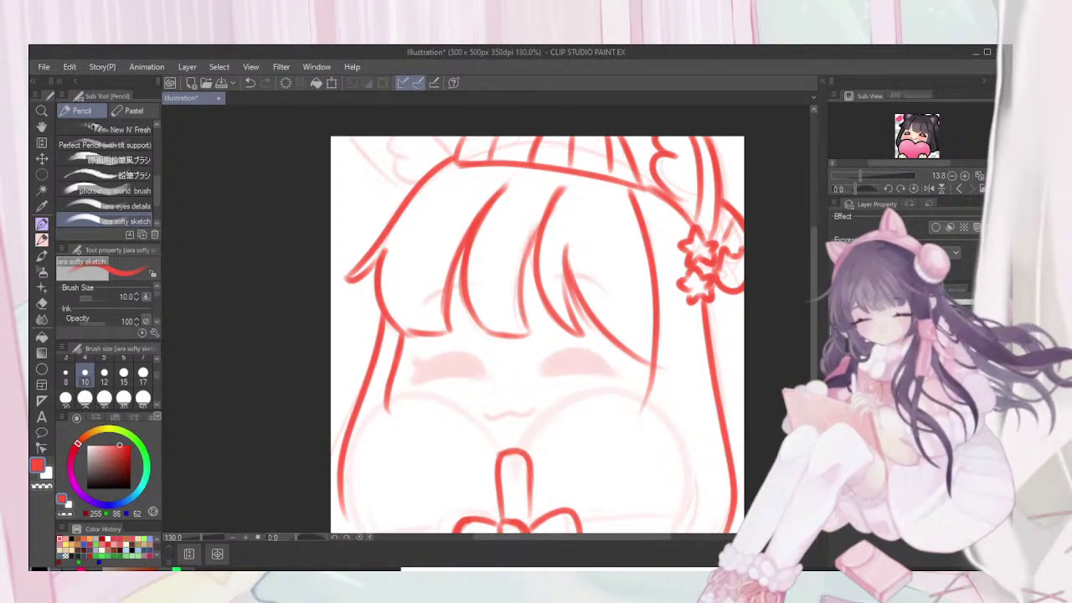
Draw the heart's two rounded lobes from the central ribbon outward and down both sides below the face
mouse_move(499, 450)
left_mouse_down()
mouse_move(452, 400)
mouse_move(378, 411)
mouse_move(361, 531)
left_mouse_up()
mouse_move(402, 404)
left_mouse_down()
mouse_move(349, 471)
mouse_move(429, 385)
mouse_move(349, 500)
mouse_move(360, 532)
left_mouse_up()
mouse_move(527, 450)
left_mouse_down()
mouse_move(599, 395)
mouse_move(690, 501)
left_mouse_up()
left_click_drag(661, 418, 688, 528)
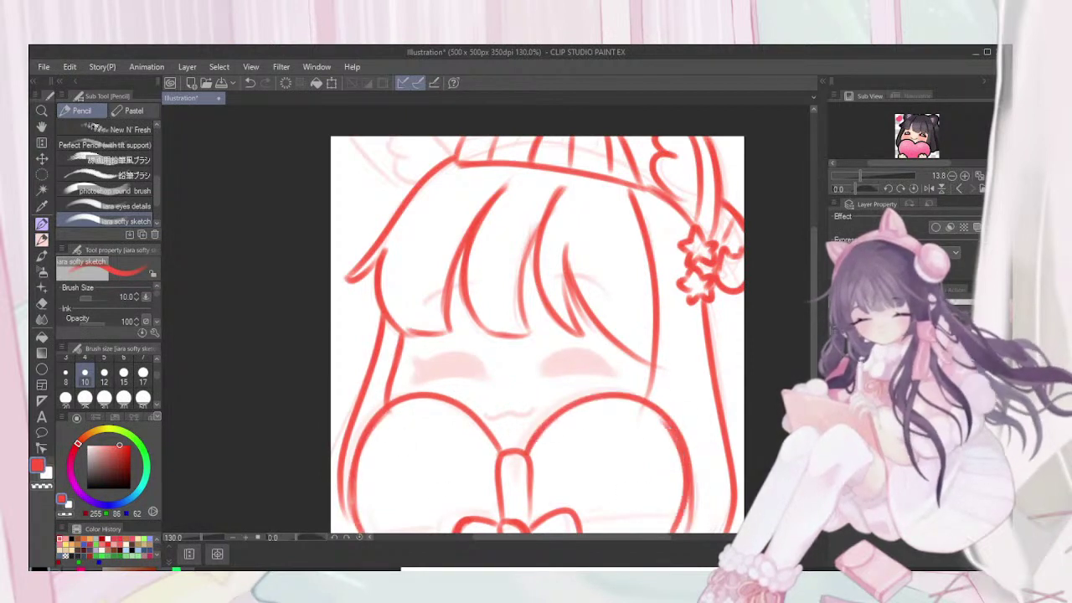
Draw the horizontal ribbon bands on both sides of the bow, and strengthen the heart's lower edges and the vertical ribbon's left edge
left_click_drag(609, 517, 684, 514)
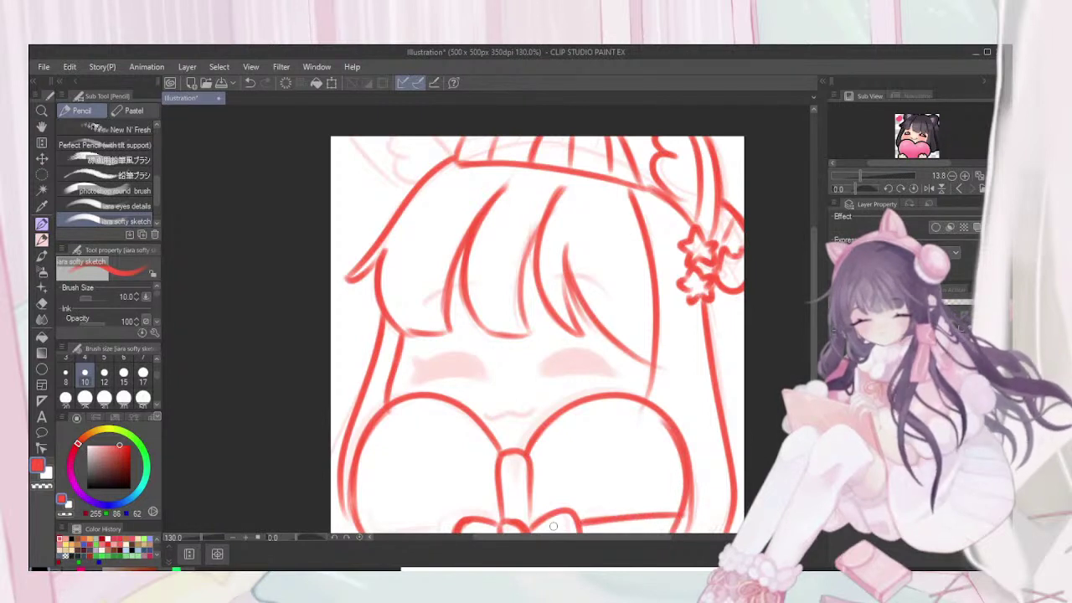
scroll(761, 391, "down", 2)
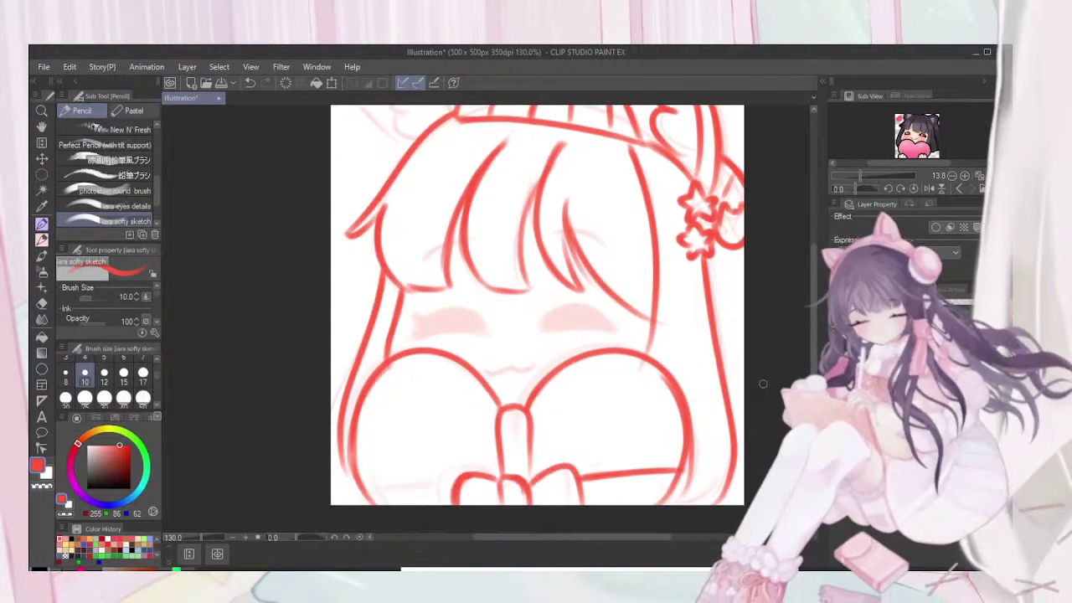
left_click_drag(452, 484, 366, 490)
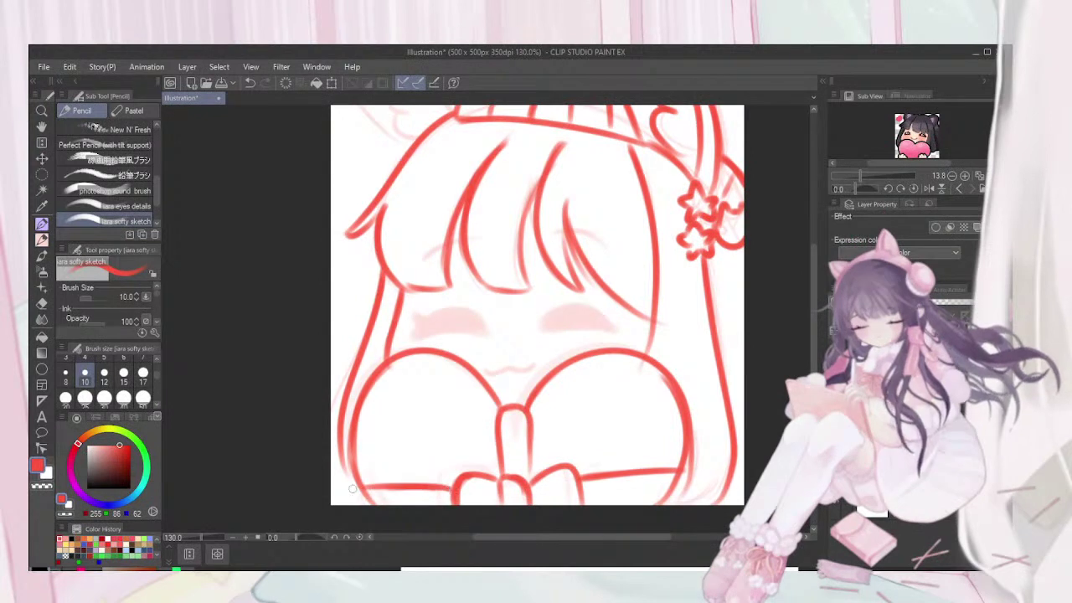
left_click_drag(680, 475, 670, 504)
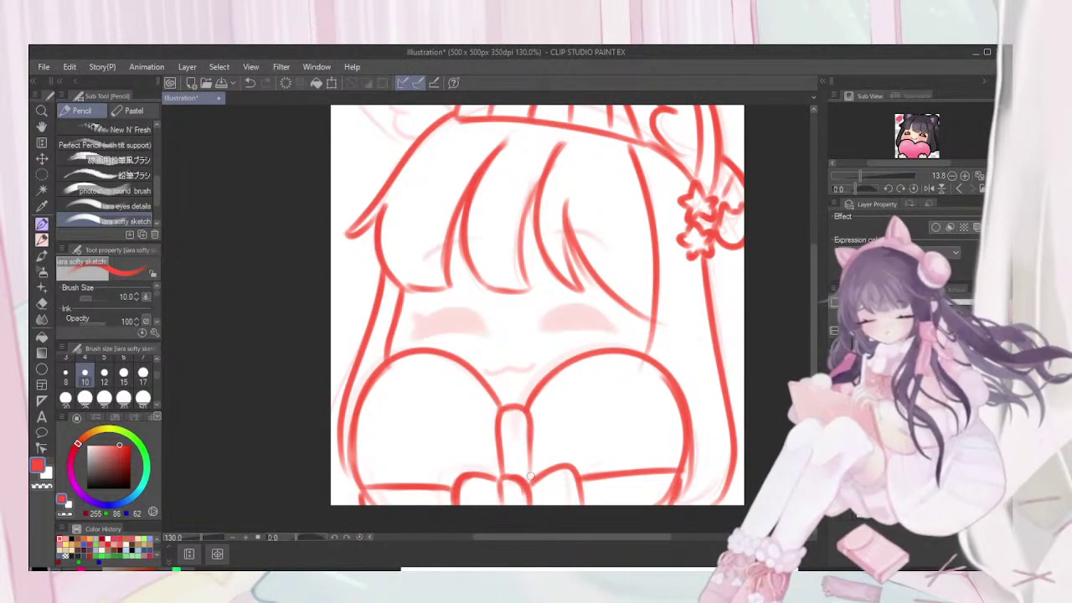
left_click_drag(496, 416, 501, 480)
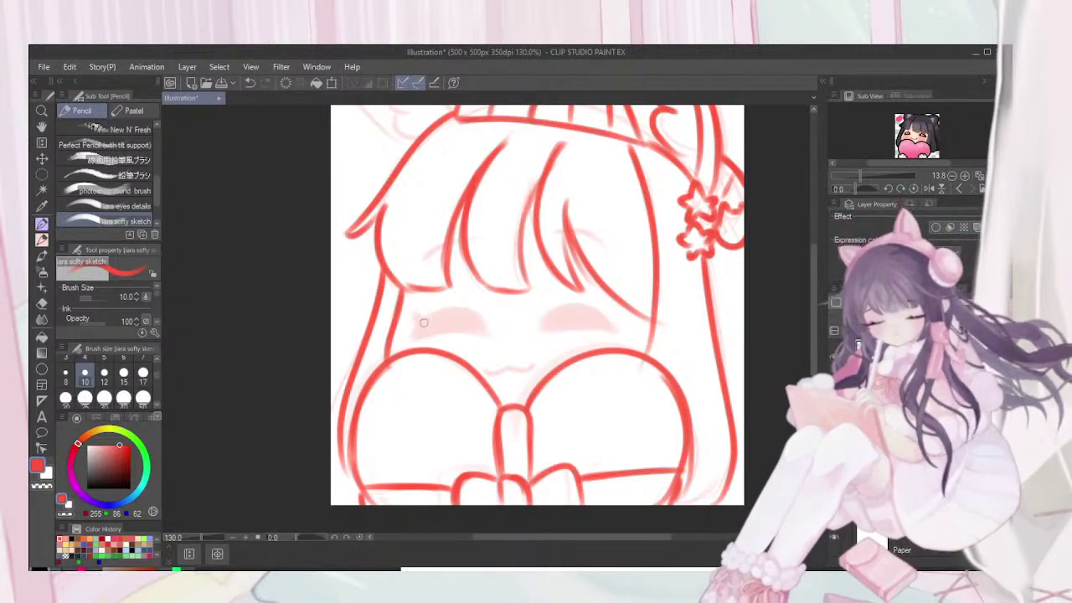
Fill in both eyes as solid red arched shapes over the faint sketch
mouse_move(420, 324)
left_mouse_down()
mouse_move(469, 319)
mouse_move(436, 318)
mouse_move(418, 334)
mouse_move(484, 335)
mouse_move(445, 323)
mouse_move(419, 327)
mouse_move(482, 332)
mouse_move(413, 330)
mouse_move(439, 315)
mouse_move(472, 323)
mouse_move(415, 329)
mouse_move(477, 323)
mouse_move(460, 309)
mouse_move(412, 328)
left_mouse_up()
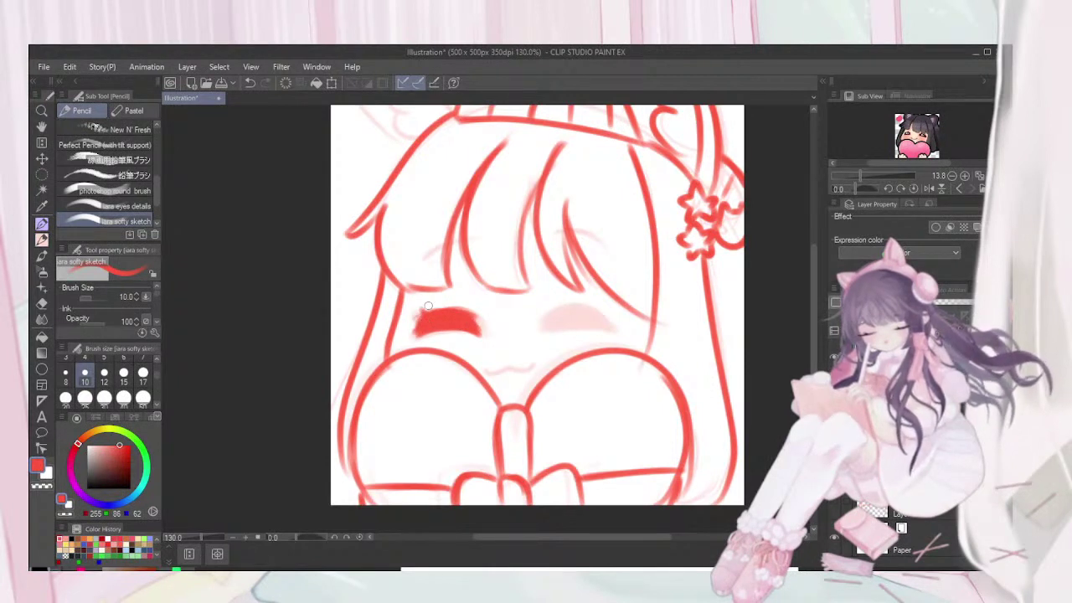
mouse_move(553, 315)
left_mouse_down()
mouse_move(604, 310)
mouse_move(551, 321)
mouse_move(607, 324)
mouse_move(553, 318)
mouse_move(599, 317)
mouse_move(553, 332)
mouse_move(617, 335)
mouse_move(553, 322)
mouse_move(598, 311)
mouse_move(548, 325)
mouse_move(599, 310)
mouse_move(567, 310)
mouse_move(550, 318)
mouse_move(593, 305)
left_mouse_up()
left_click_drag(593, 305, 542, 318)
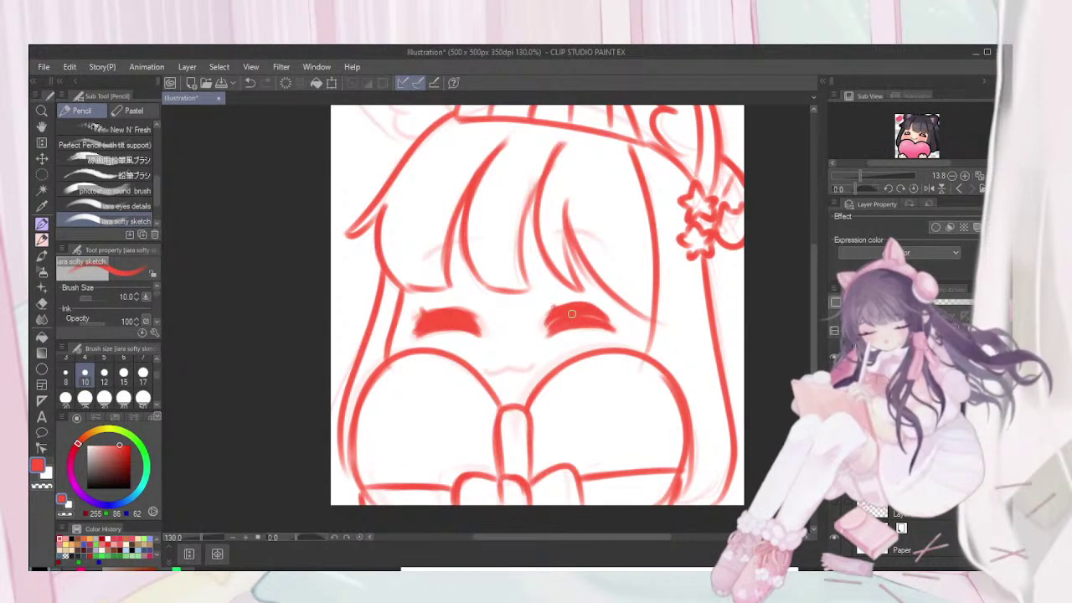
Draw the small wavy mouth above the heart's notch and a curved eyebrow over each eye
left_click_drag(488, 369, 530, 360)
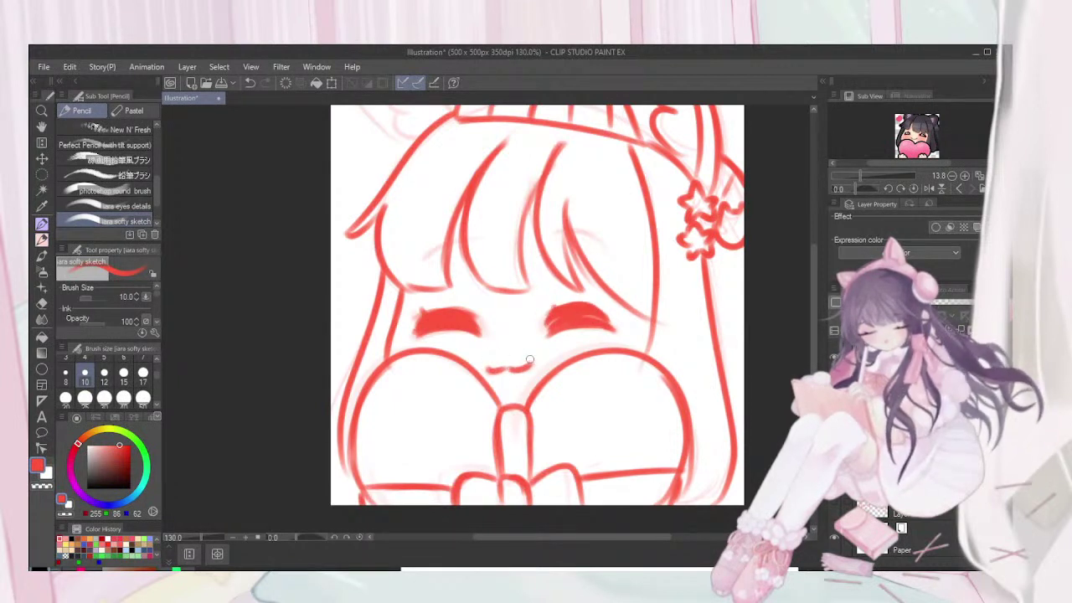
left_click_drag(428, 256, 471, 236)
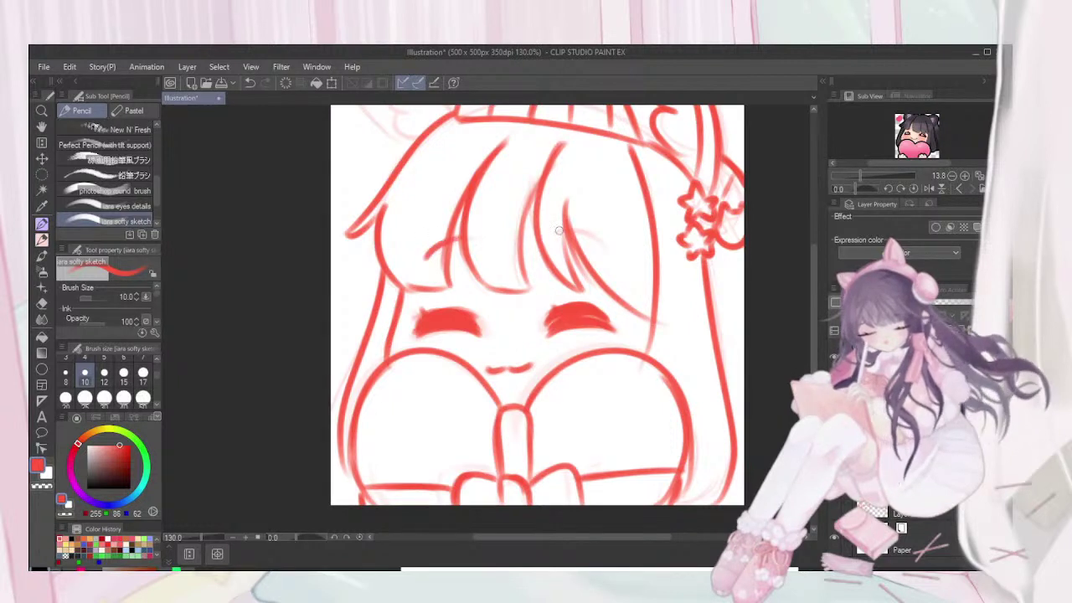
left_click_drag(556, 230, 607, 232)
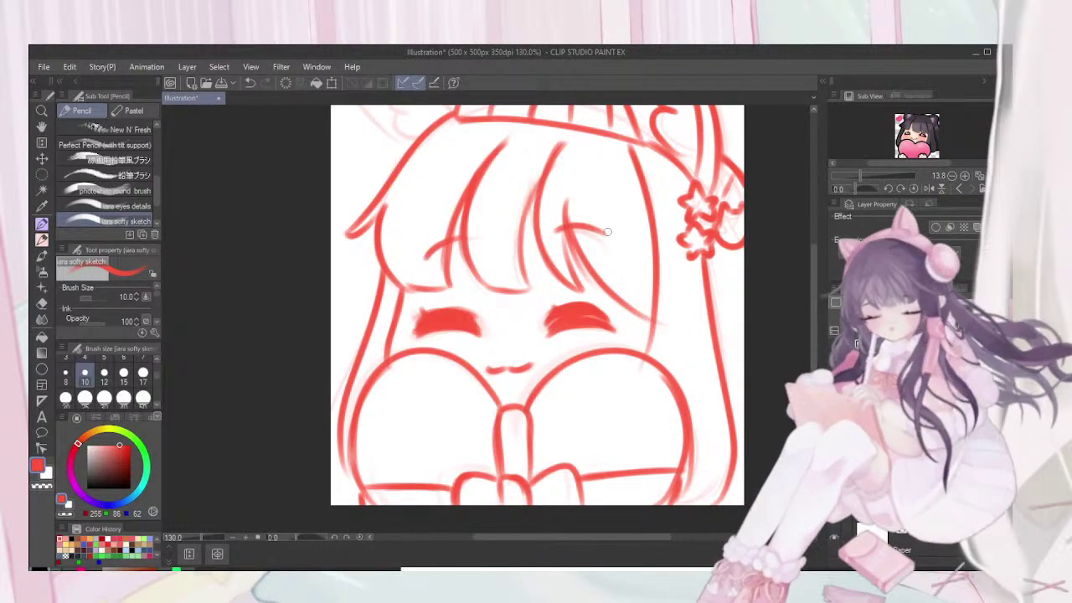
Draw the left cat ear's outer line down to the hair and the fluffy tuft inside the ear
mouse_move(360, 107)
left_mouse_down()
mouse_move(410, 151)
mouse_move(387, 139)
left_mouse_up()
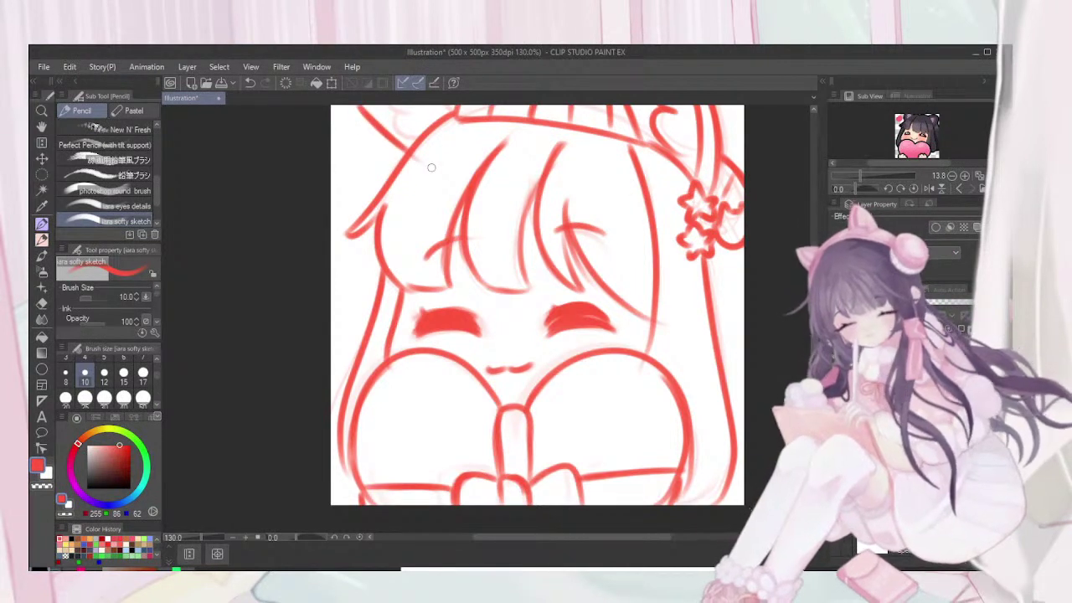
key("ctrl+z")
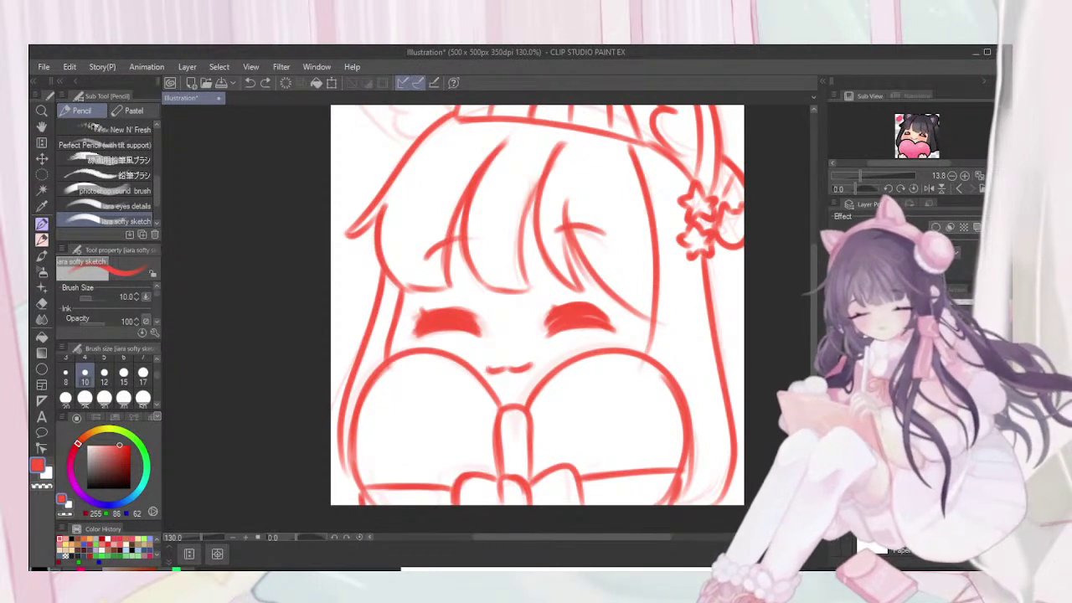
scroll(537, 319, "up", 2)
mouse_move(376, 175)
left_mouse_down()
mouse_move(402, 200)
mouse_move(401, 135)
mouse_move(464, 157)
left_mouse_up()
scroll(465, 156, "down", 2)
mouse_move(465, 157)
left_mouse_down()
mouse_move(484, 162)
mouse_move(484, 182)
left_mouse_up()
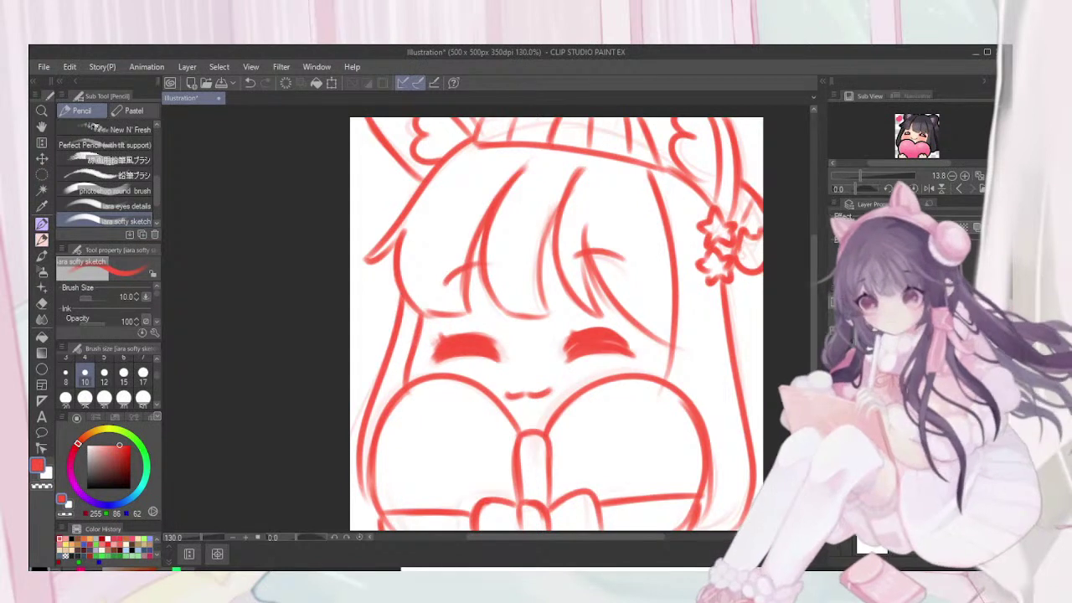
Thin the upper edge of the mouth with the hard eraser and return to the sketch pencil
key("e")
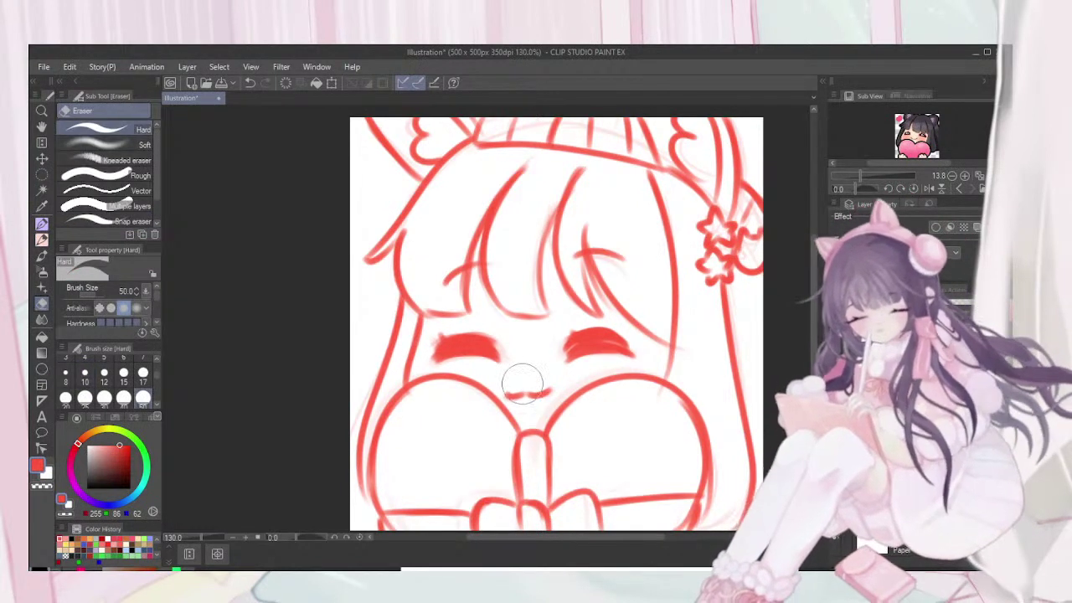
mouse_move(518, 374)
left_mouse_down()
mouse_move(514, 367)
mouse_move(540, 368)
left_mouse_up()
key("p")
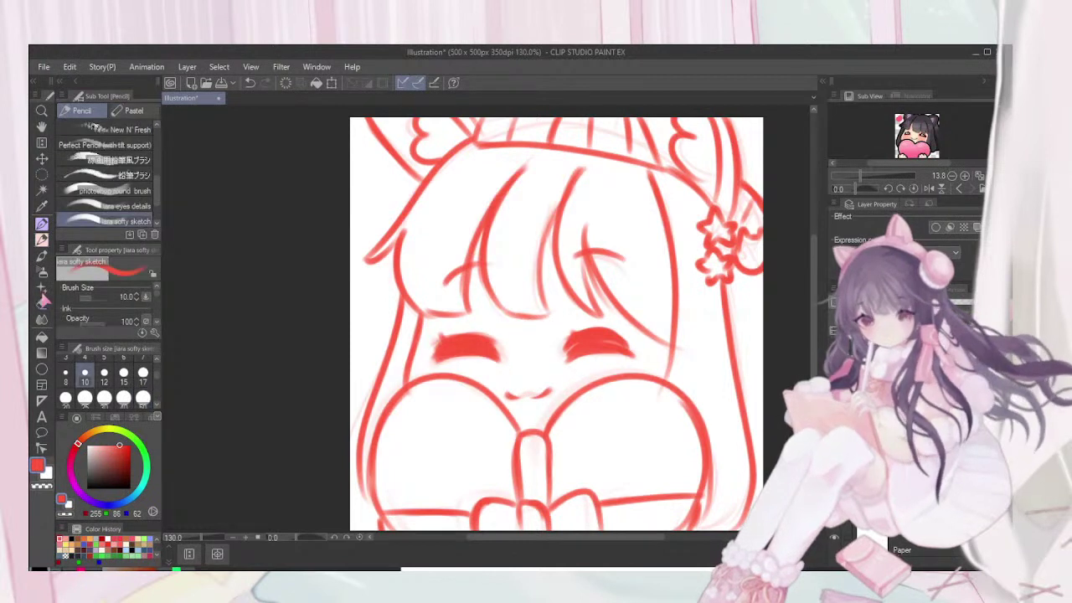
Set the soft sketch pencil's size to 8 and lower the opacity of the facial features and outline sketch layers
left_click_drag(157, 189, 159, 221)
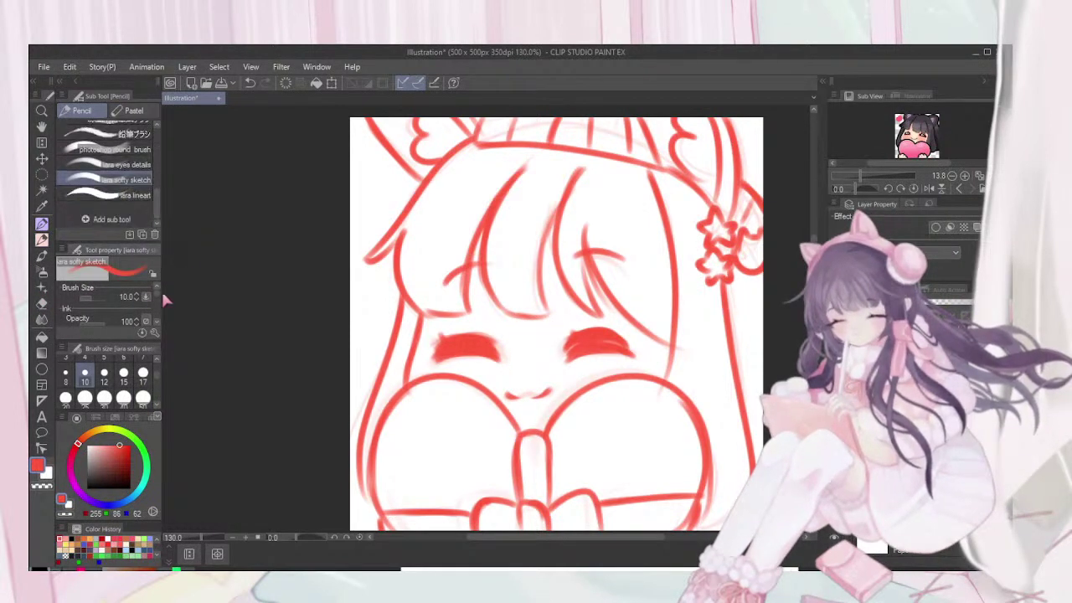
left_click(66, 358)
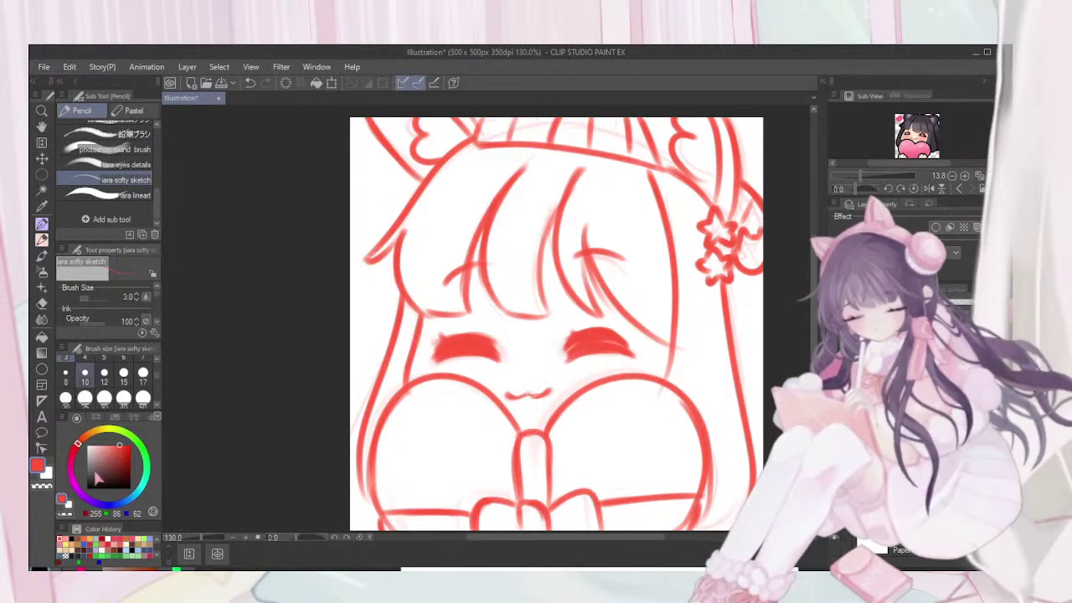
left_click(66, 373)
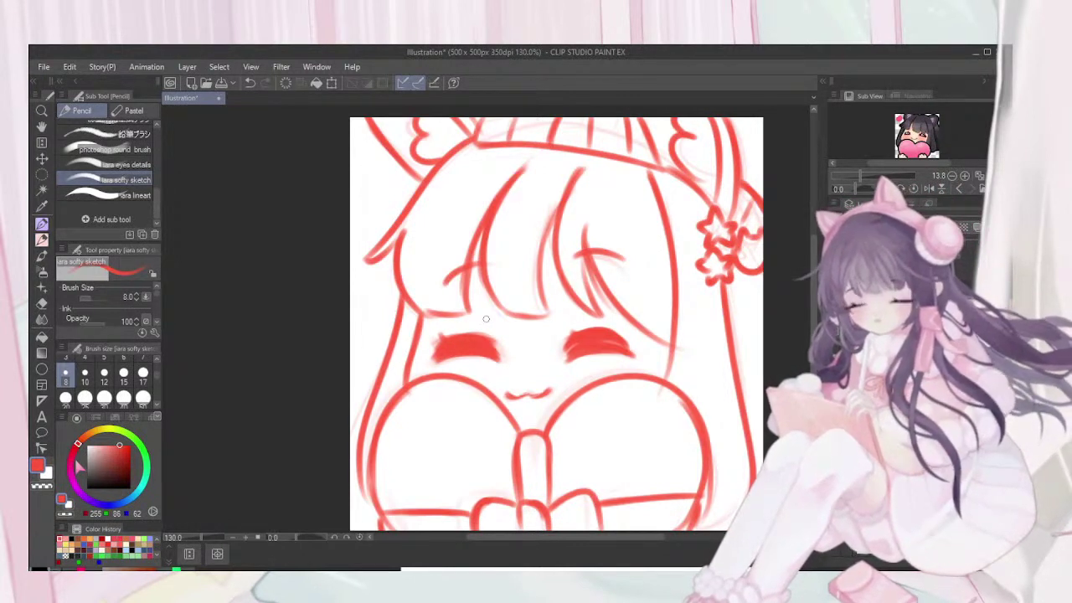
left_click(938, 302)
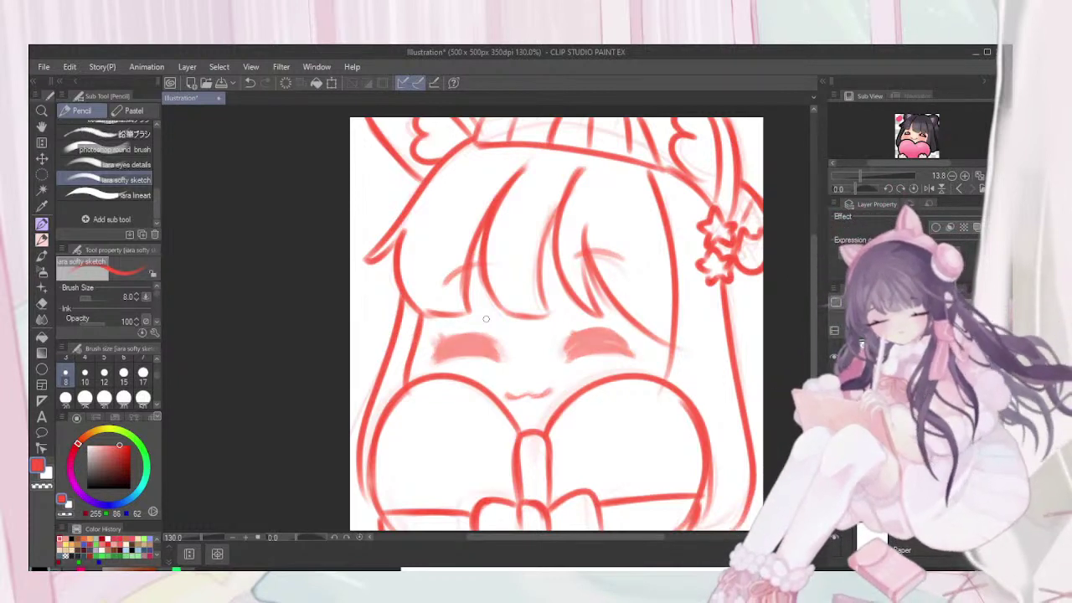
left_click(937, 303)
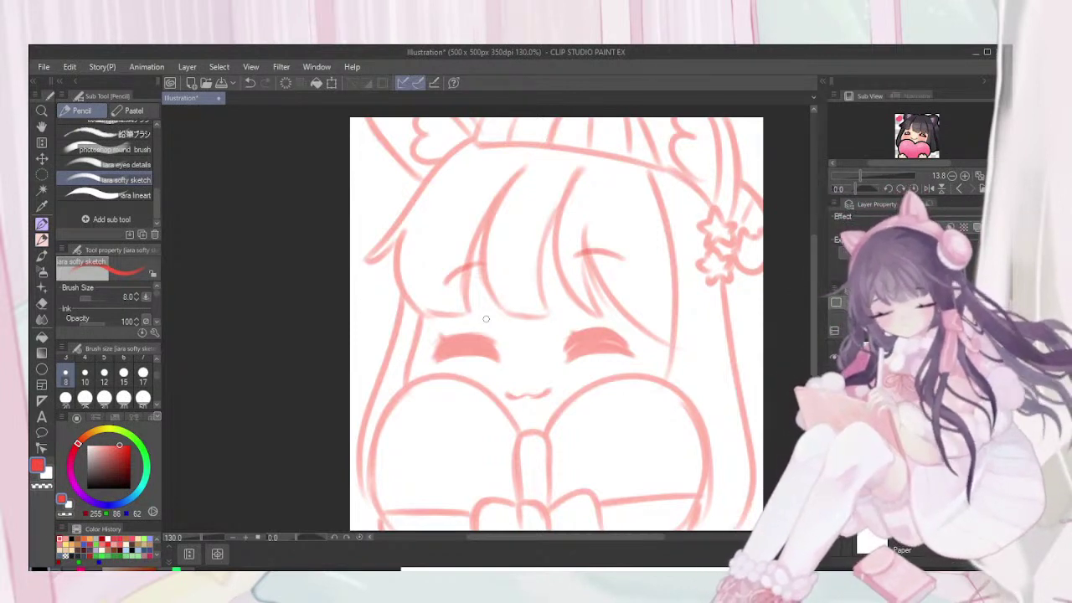
Erase the upper ends of the middle bangs strands, and cut two white highlights into each eye with the hard eraser at size 10
key("e")
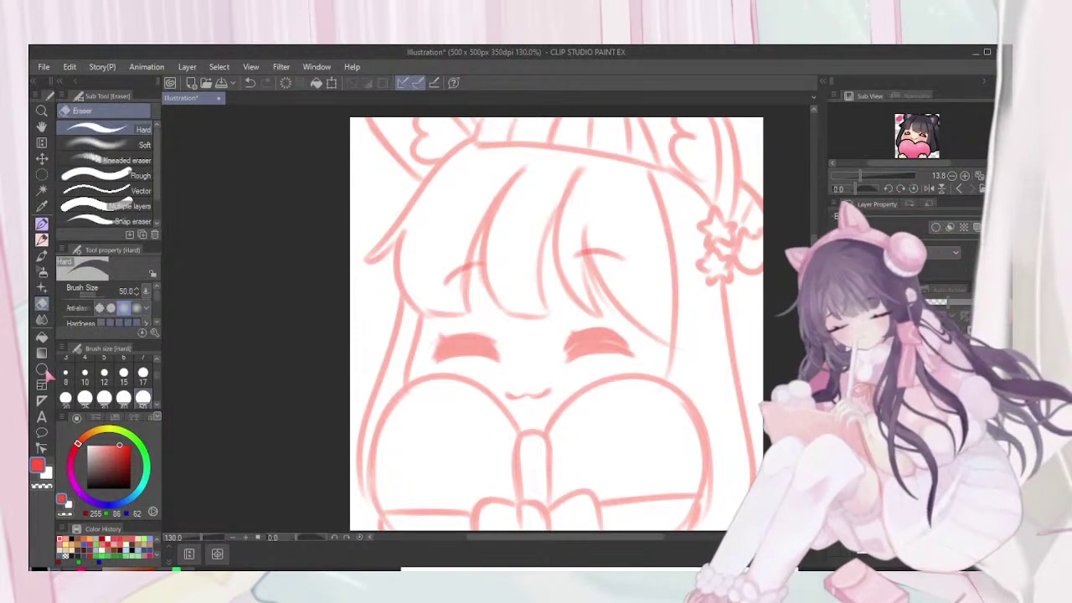
left_click_drag(585, 178, 572, 245)
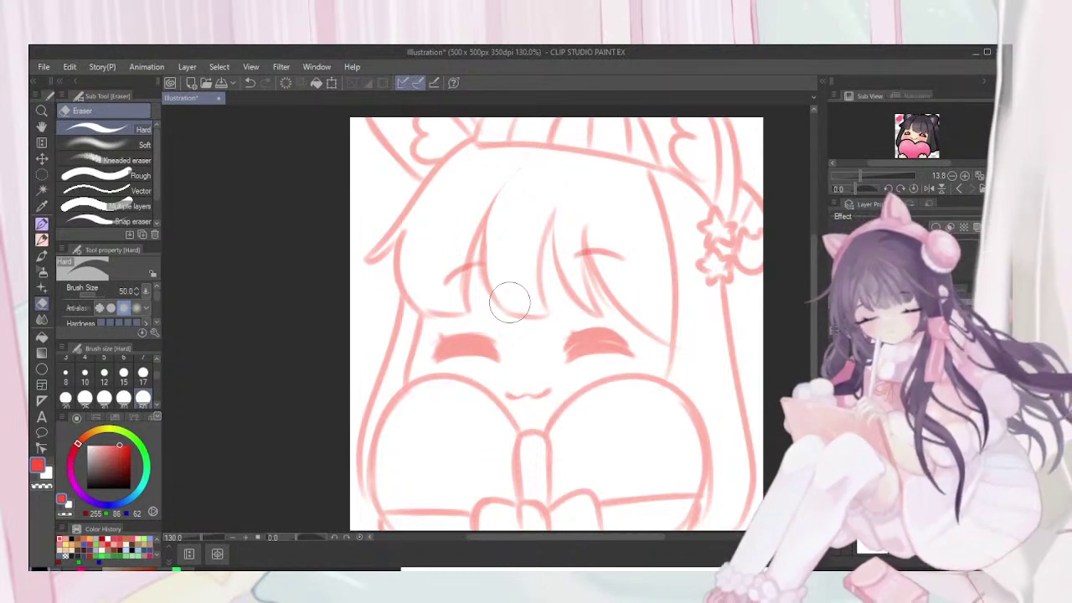
left_click(85, 375)
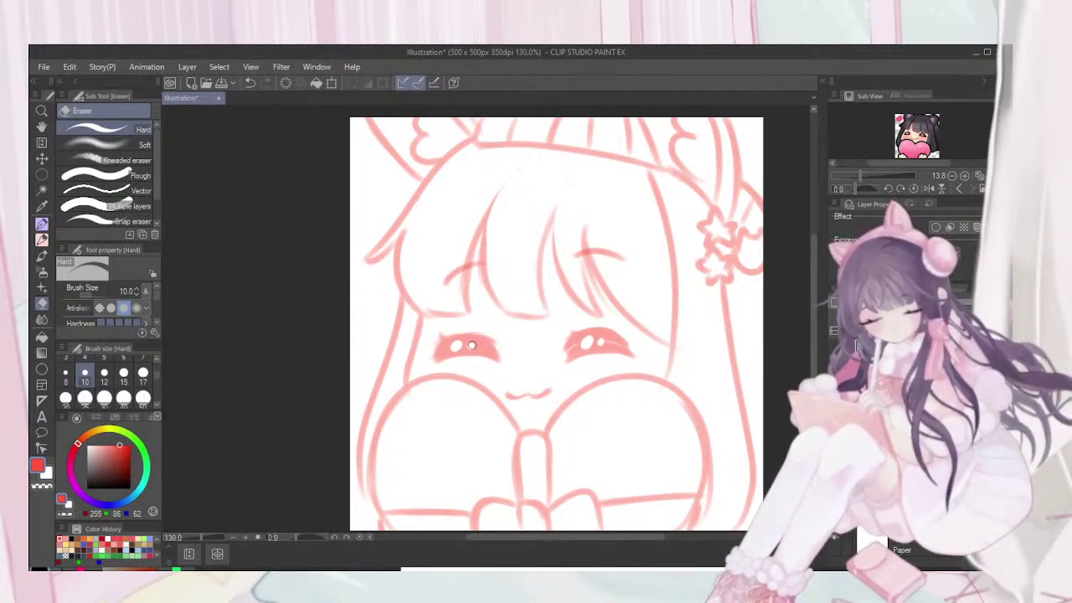
left_click(65, 373)
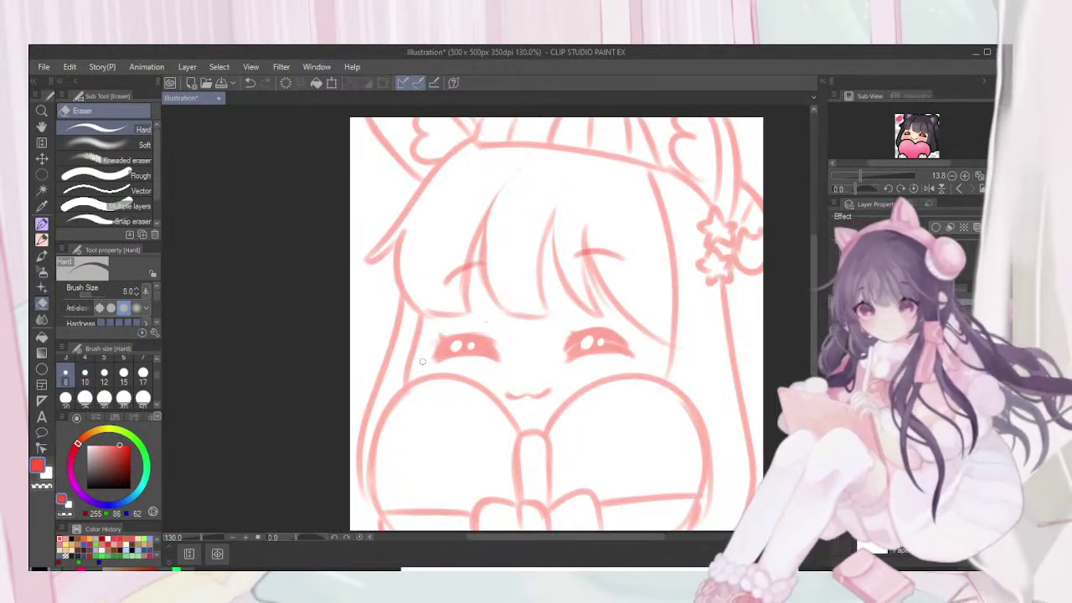
left_click_drag(446, 345, 481, 337)
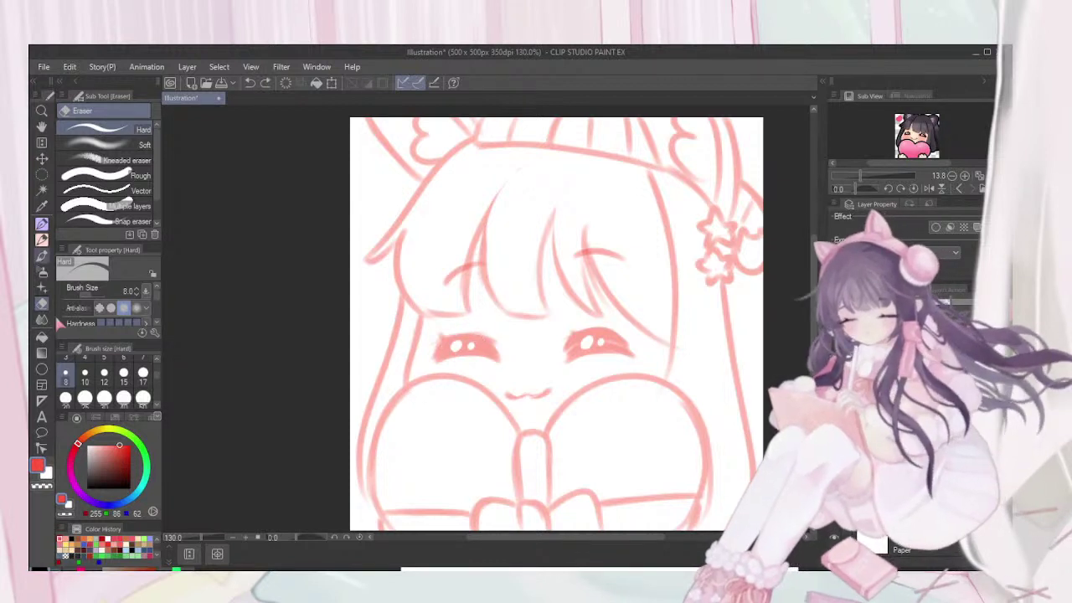
Redraw the centre-left bangs strand up to the headband and erase the overlapping lines in the right bangs
left_click(42, 239)
left_click_drag(438, 345, 473, 334)
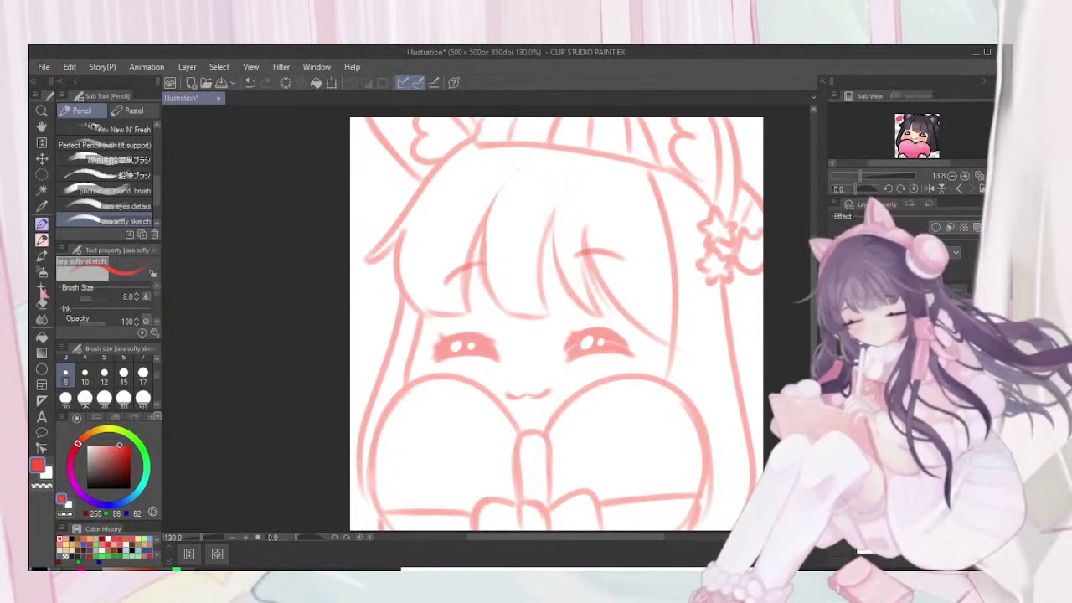
mouse_move(481, 246)
left_mouse_down()
mouse_move(505, 166)
mouse_move(531, 145)
left_mouse_up()
mouse_move(490, 266)
left_mouse_down()
mouse_move(500, 182)
mouse_move(531, 145)
mouse_move(500, 199)
left_mouse_up()
key("e")
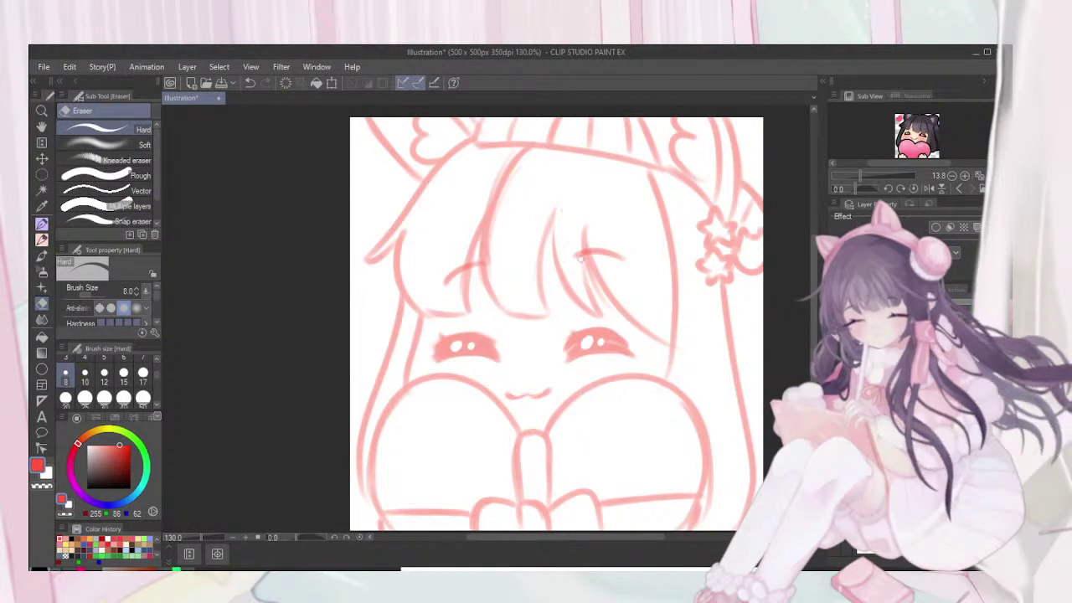
left_click_drag(611, 267, 643, 330)
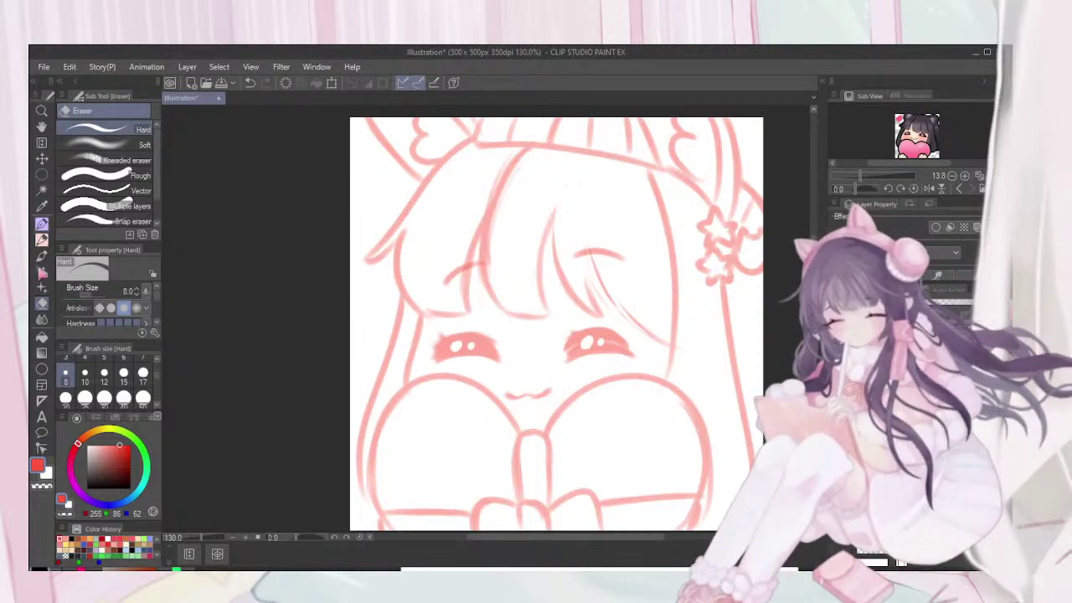
Set up the Lineart Pen with brush size 5 and black as the drawing colour
left_click(42, 224)
left_click_drag(157, 200, 156, 209)
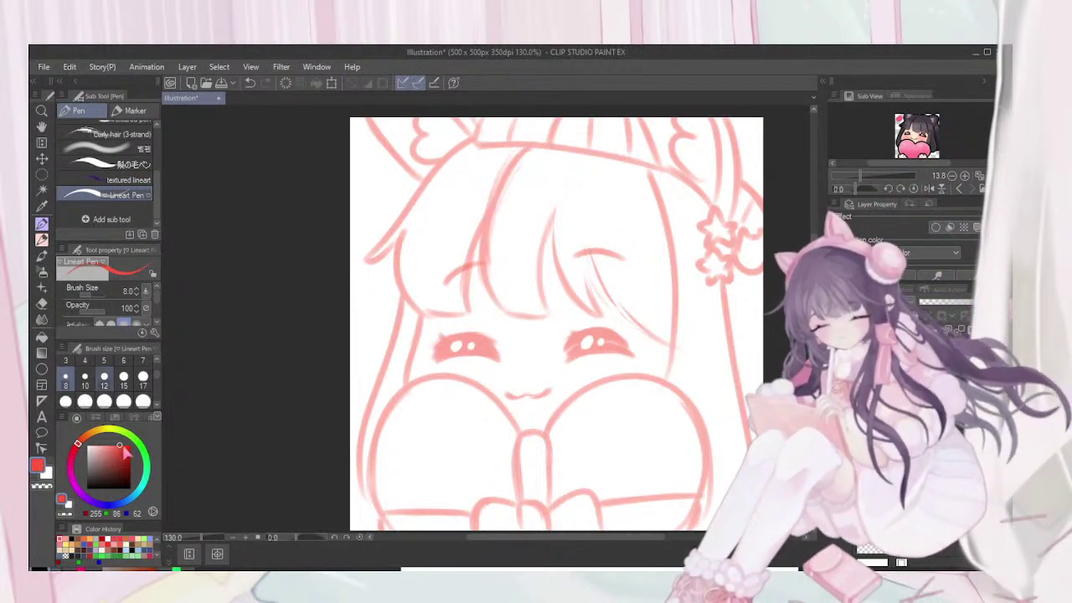
left_click(103, 360)
key("d")
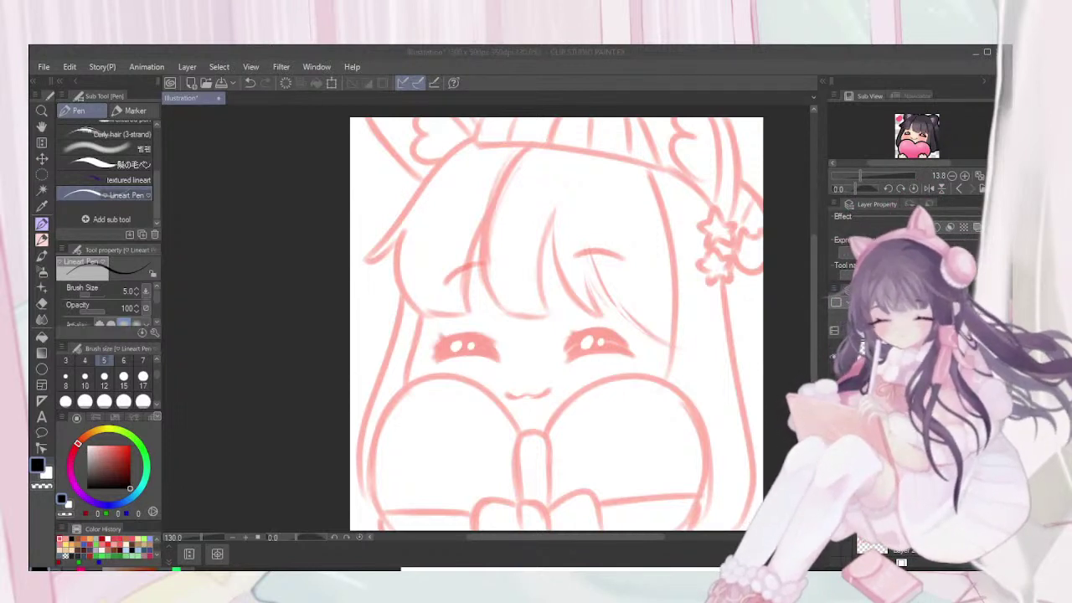
mouse_move(527, 148)
left_mouse_down()
mouse_move(481, 266)
mouse_move(507, 312)
mouse_move(566, 320)
mouse_move(520, 316)
mouse_move(548, 316)
left_mouse_up()
key("ctrl+z")
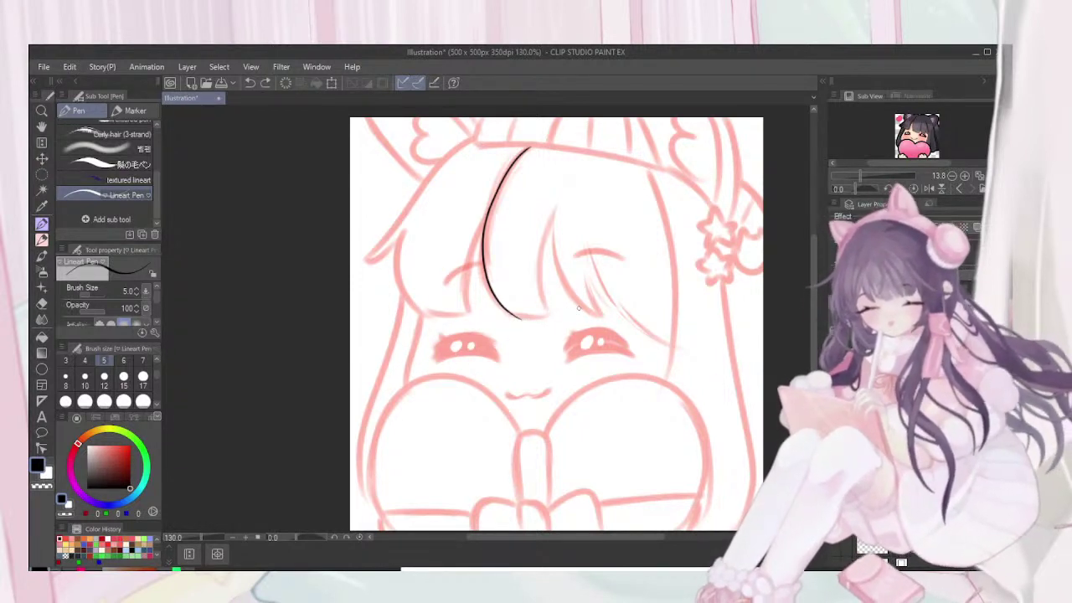
key("ctrl+z")
Ink the centre bangs strands and the lower edge of the right bangs in black over the sketch
scroll(578, 309, "up", 1)
scroll(578, 308, "up", 4)
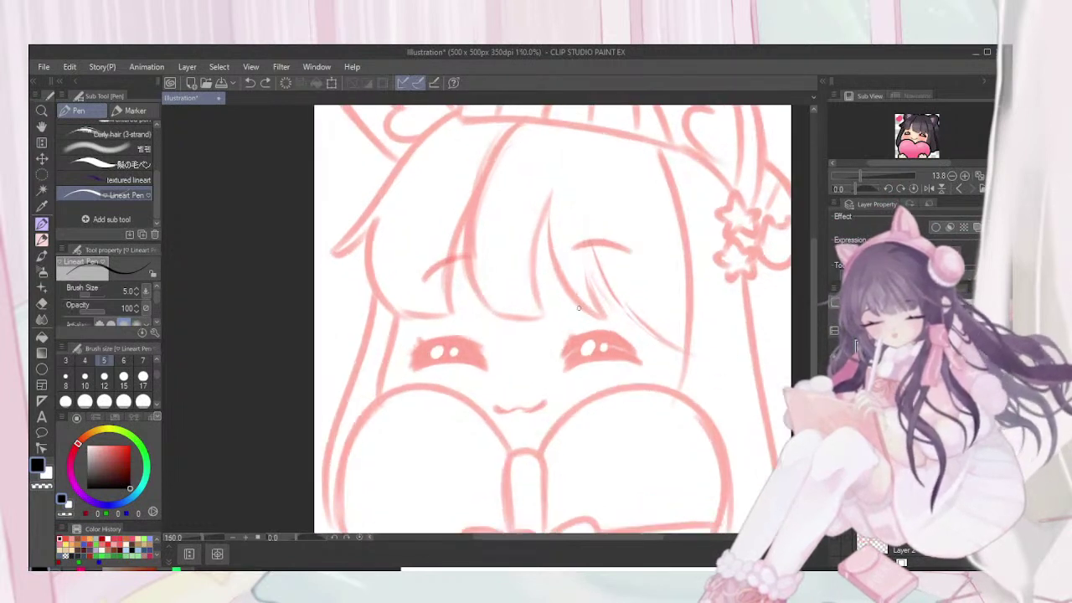
scroll(577, 309, "up", 4)
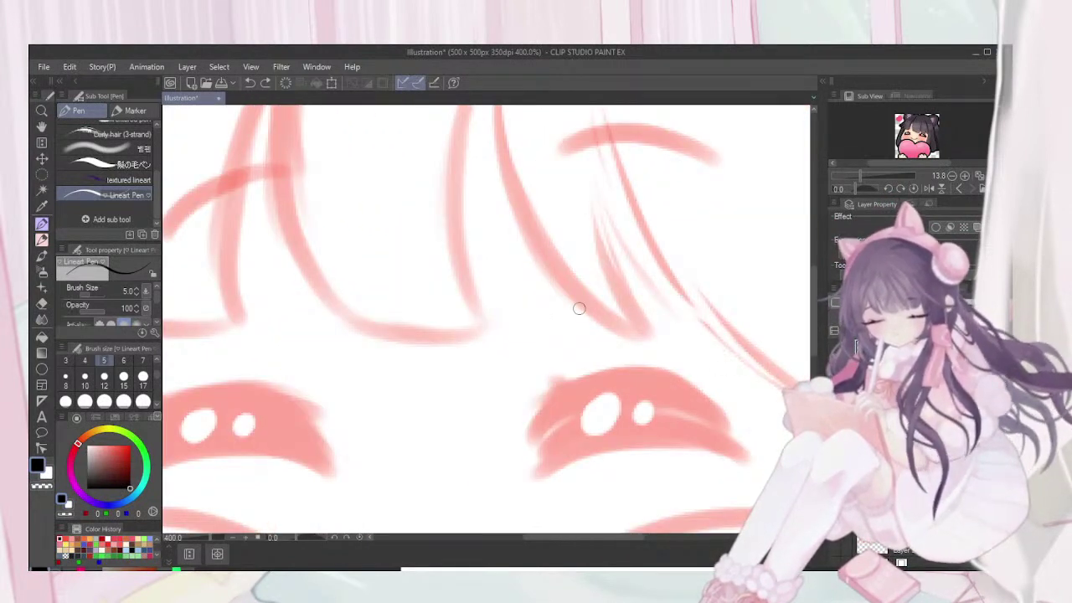
scroll(578, 308, "up", 5)
scroll(579, 308, "down", 3)
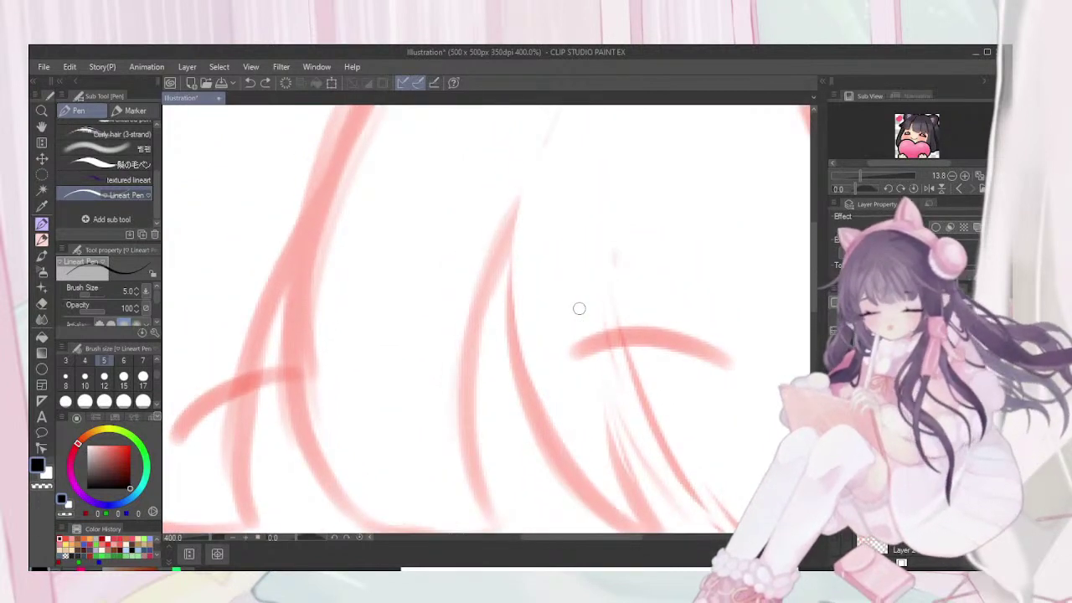
left_click_drag(506, 165, 436, 276)
mouse_move(505, 429)
left_mouse_down()
mouse_move(556, 428)
mouse_move(528, 301)
mouse_move(548, 256)
mouse_move(544, 321)
mouse_move(623, 421)
left_mouse_up()
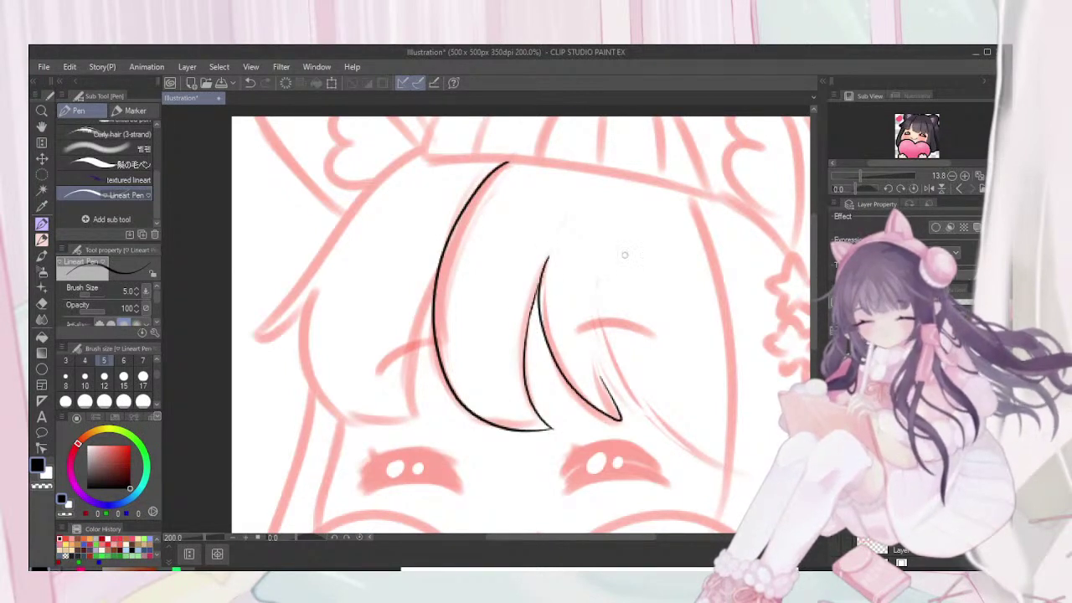
mouse_move(599, 374)
left_mouse_down()
mouse_move(659, 437)
mouse_move(727, 470)
left_mouse_up()
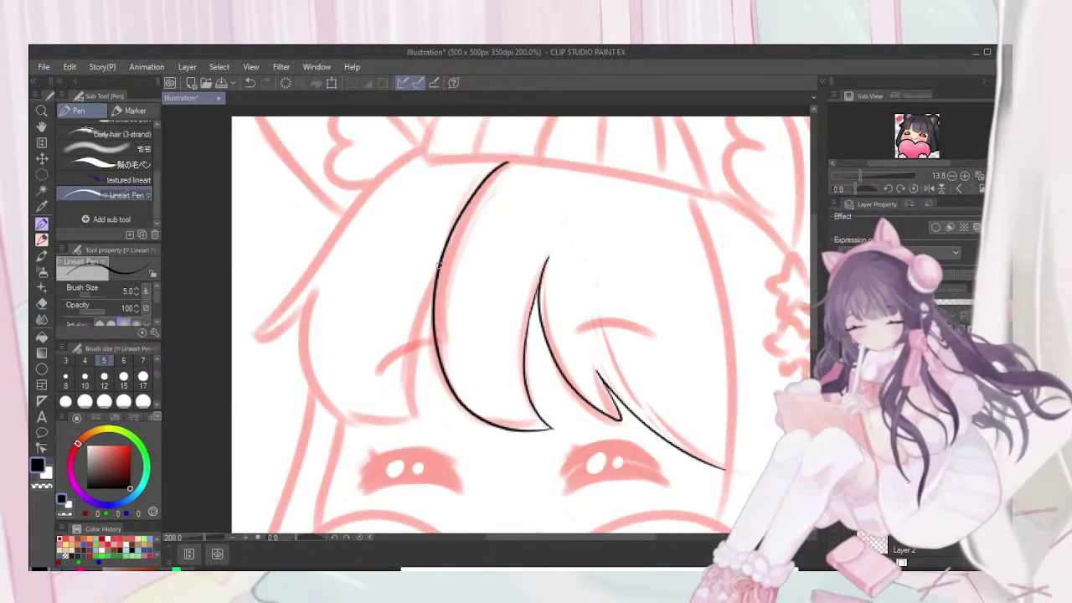
Ink the left bangs strand and the outer left hair contour, and erase the stray line end where the two meet
left_click_drag(416, 341, 419, 423)
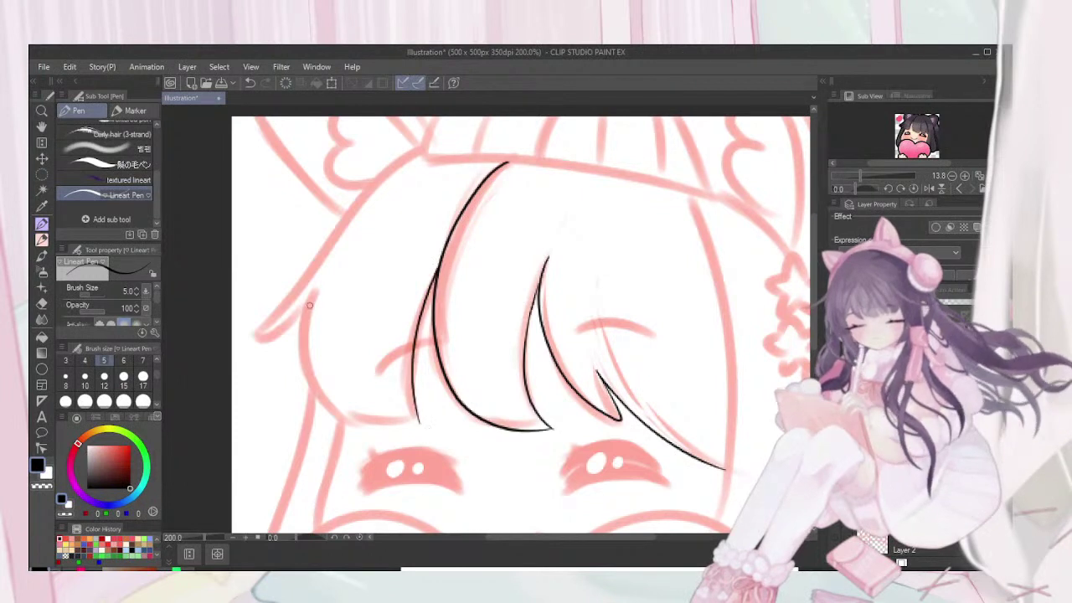
mouse_move(312, 293)
left_mouse_down()
mouse_move(303, 341)
mouse_move(334, 417)
mouse_move(384, 428)
left_mouse_up()
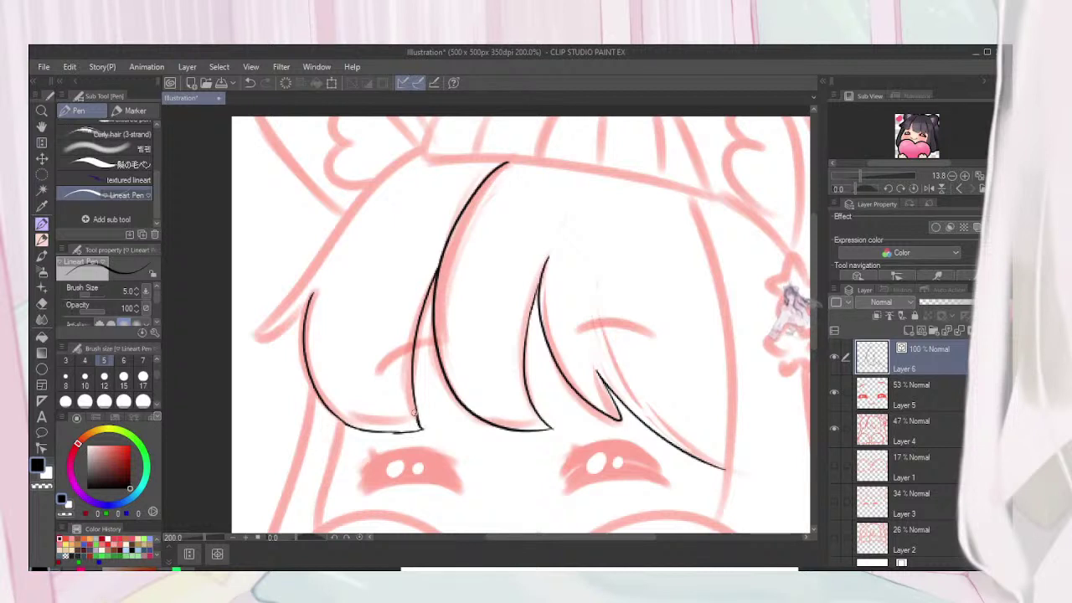
left_click_drag(399, 163, 309, 267)
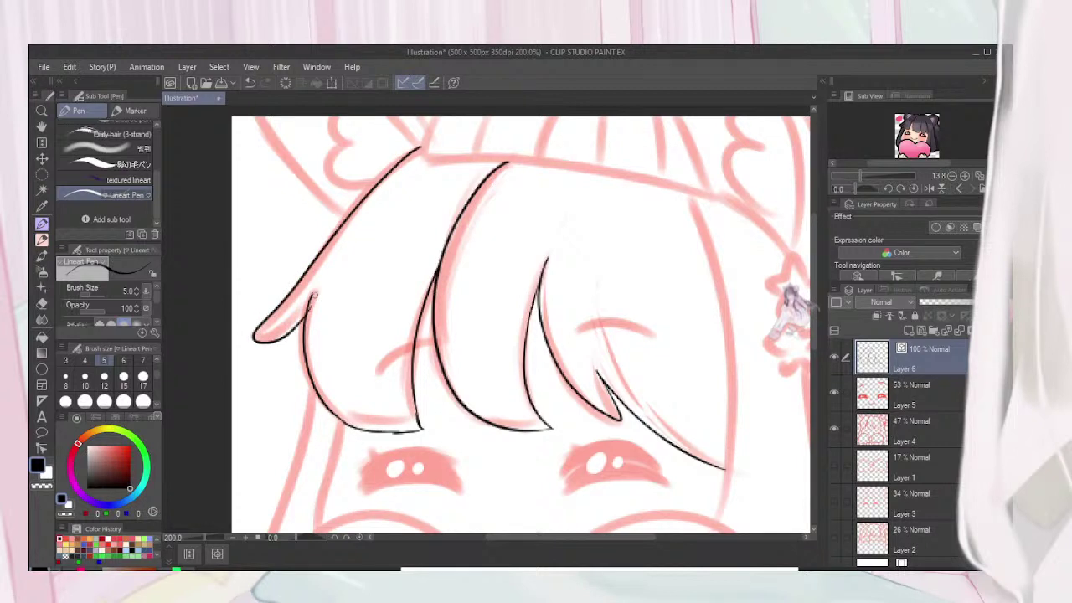
key("e")
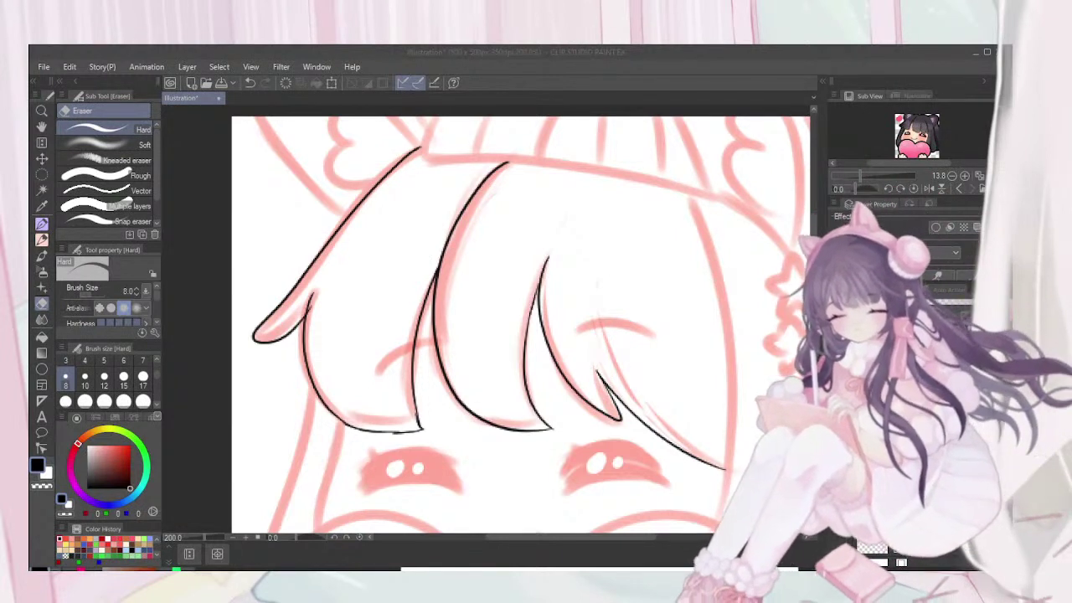
left_click(319, 313)
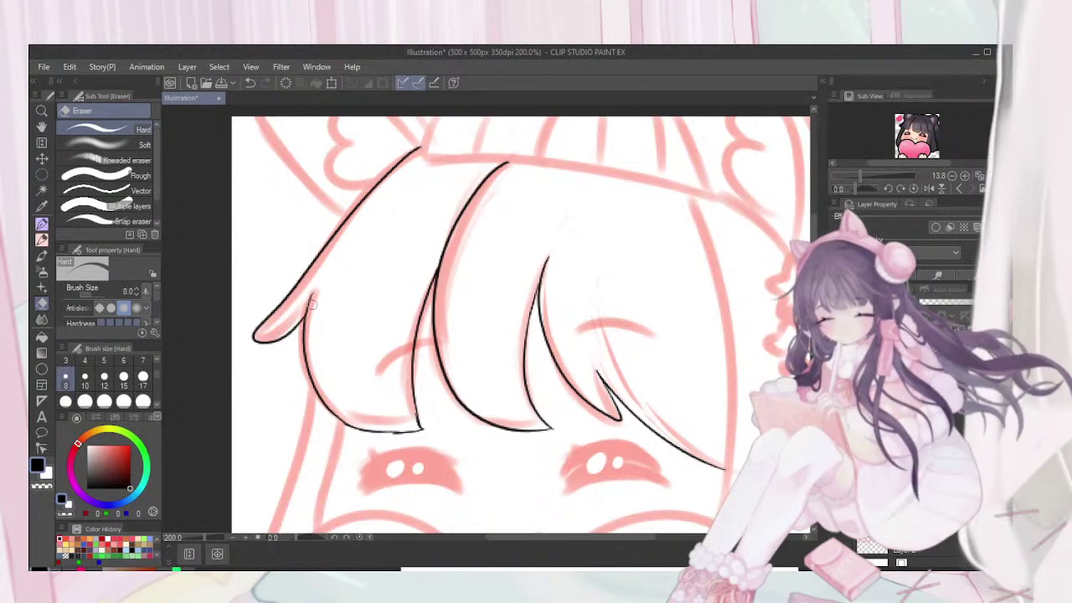
Ink the outlines and inner fur of both cat ears with the Lineart Pen, redrawing the right ear's fur
key("p")
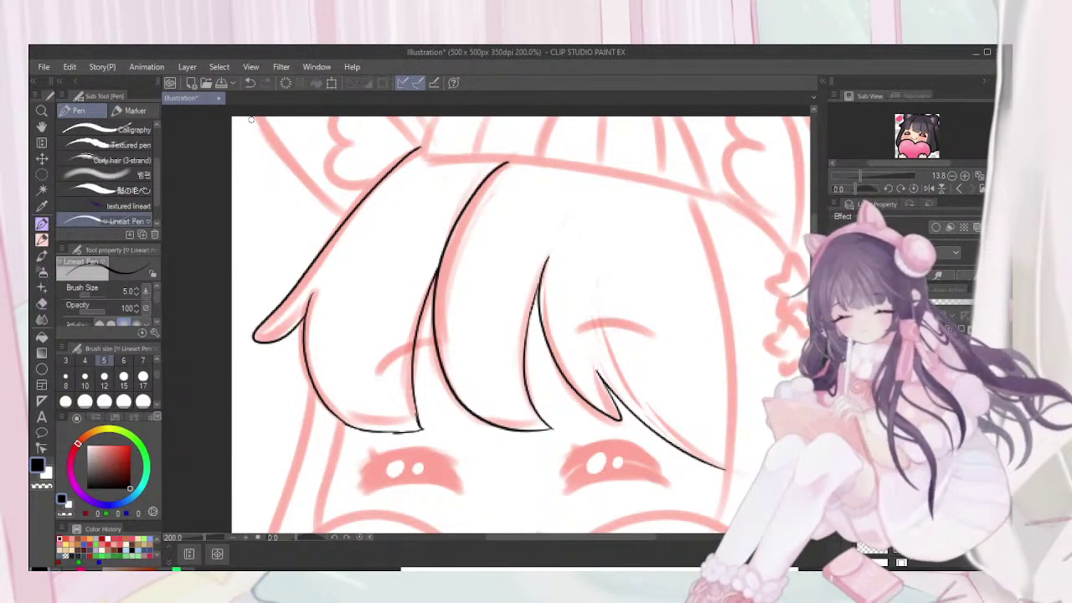
left_click_drag(253, 117, 344, 214)
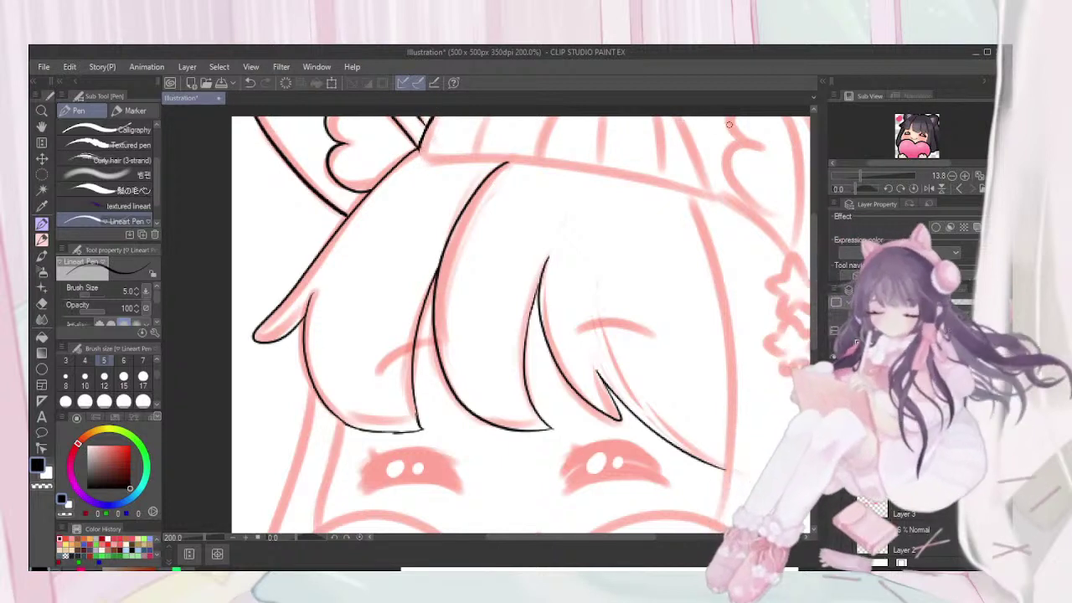
left_click_drag(676, 115, 708, 197)
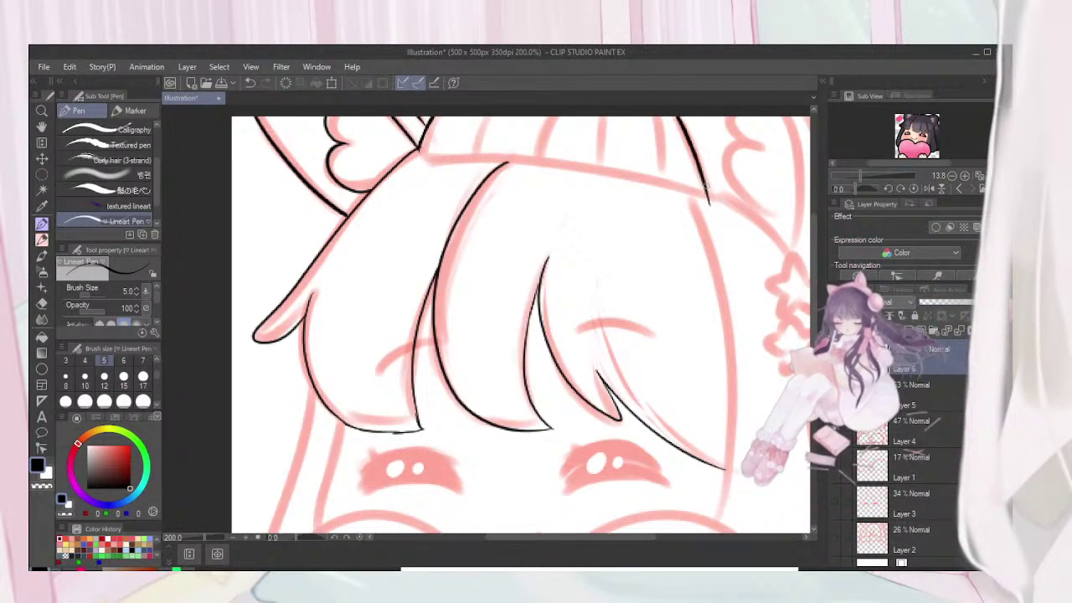
left_click_drag(795, 156, 799, 258)
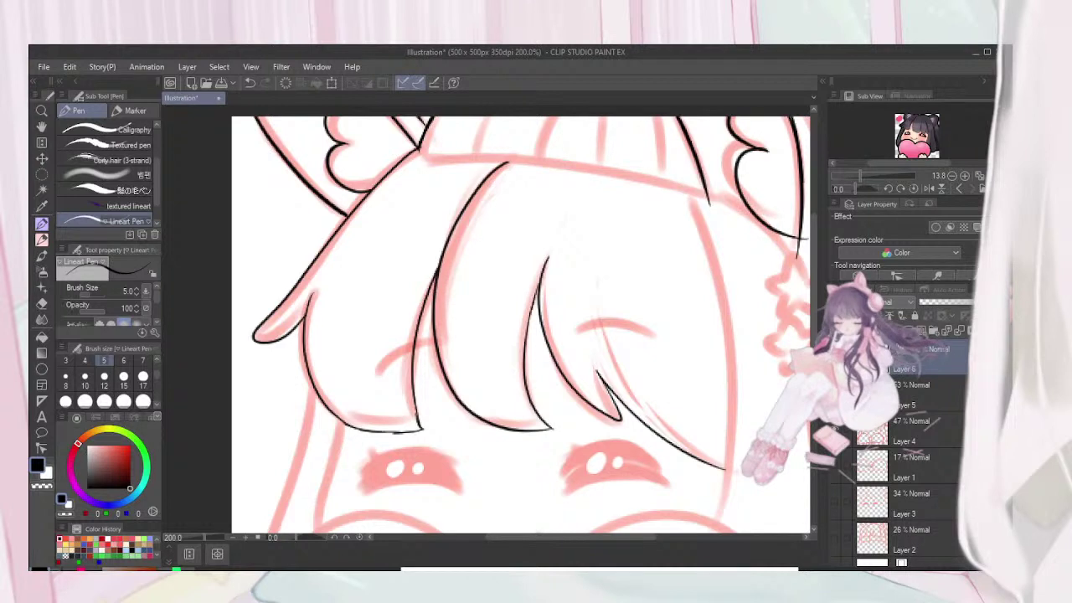
key("ctrl+z")
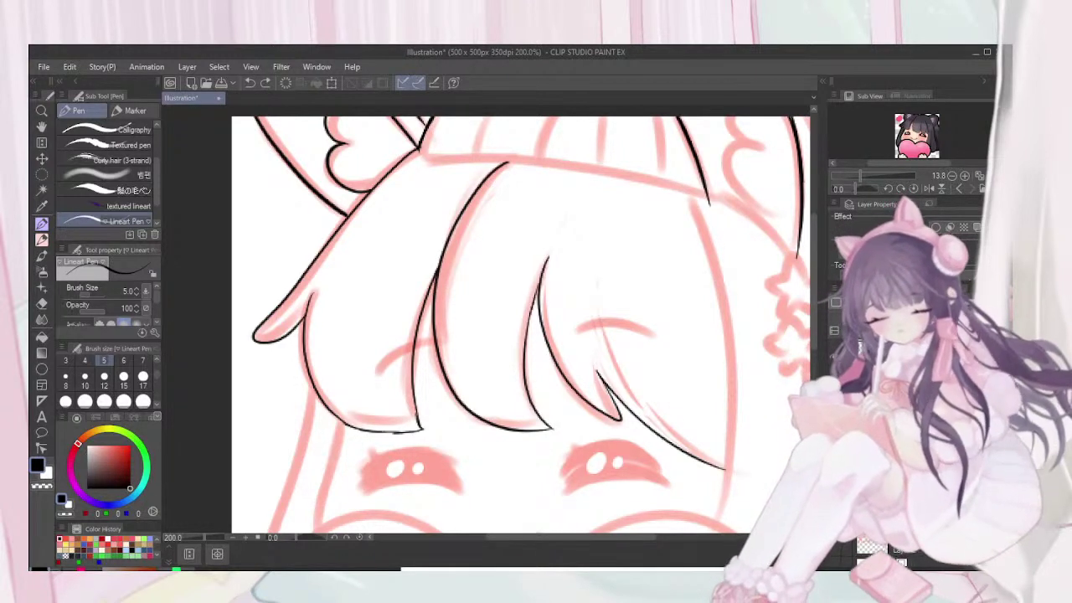
mouse_move(799, 236)
left_mouse_down()
mouse_move(742, 173)
mouse_move(758, 152)
left_mouse_up()
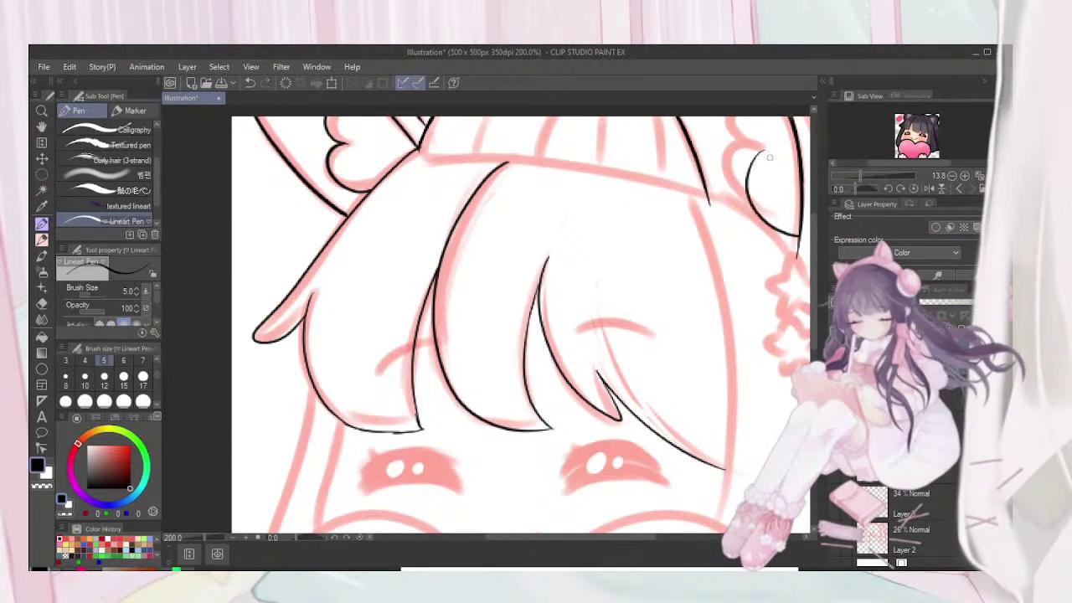
key("ctrl+z")
mouse_move(746, 208)
left_mouse_down()
mouse_move(726, 177)
mouse_move(764, 144)
left_mouse_up()
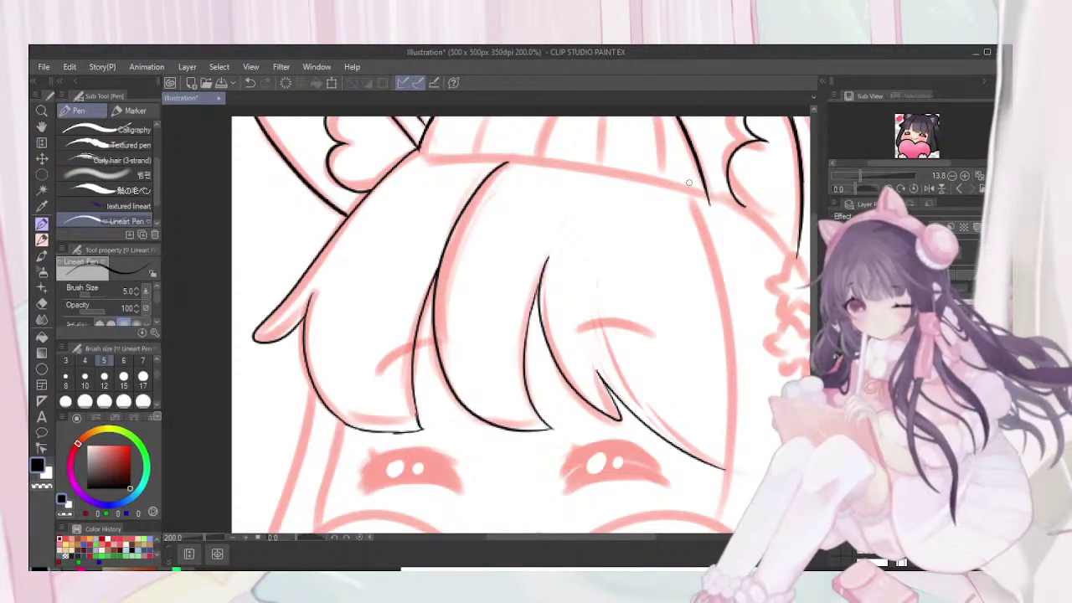
mouse_move(416, 149)
left_mouse_down()
mouse_move(464, 147)
mouse_move(688, 188)
mouse_move(775, 235)
left_mouse_up()
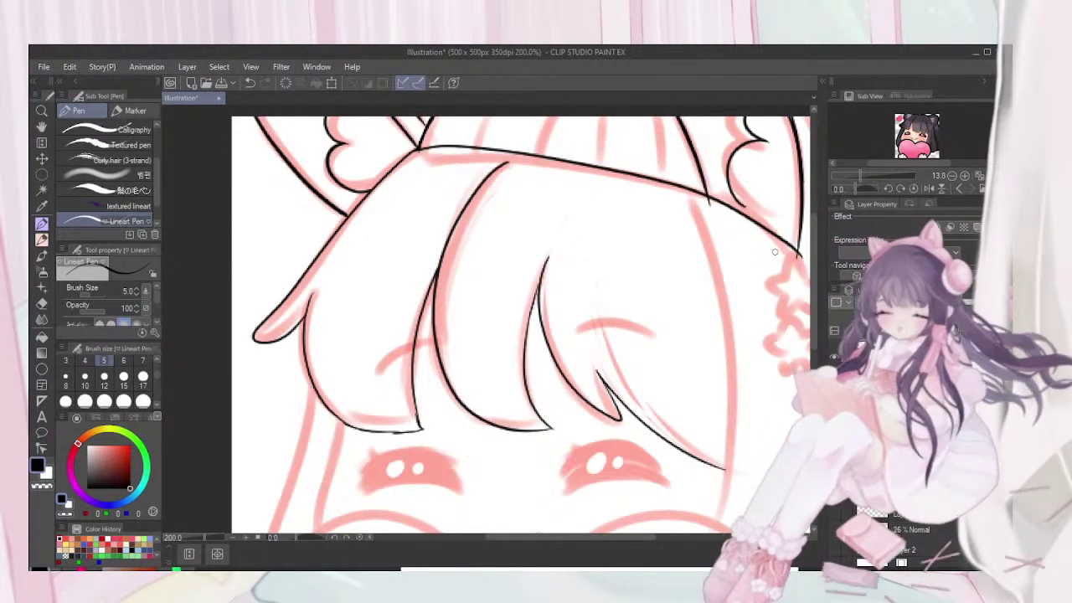
key("ctrl+z")
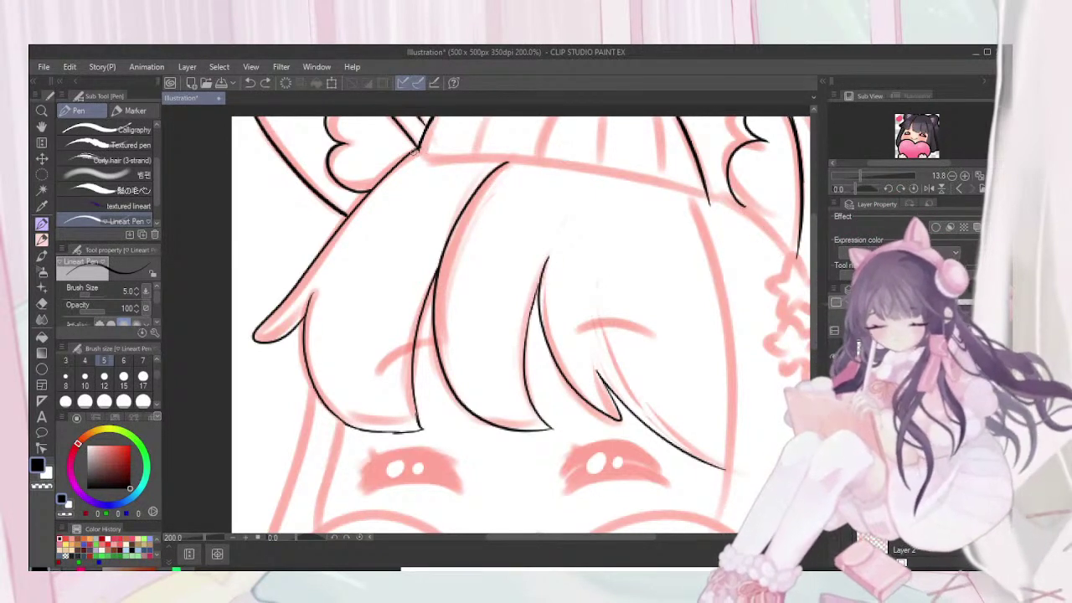
mouse_move(578, 147)
left_mouse_down()
mouse_move(682, 178)
mouse_move(764, 230)
left_mouse_up()
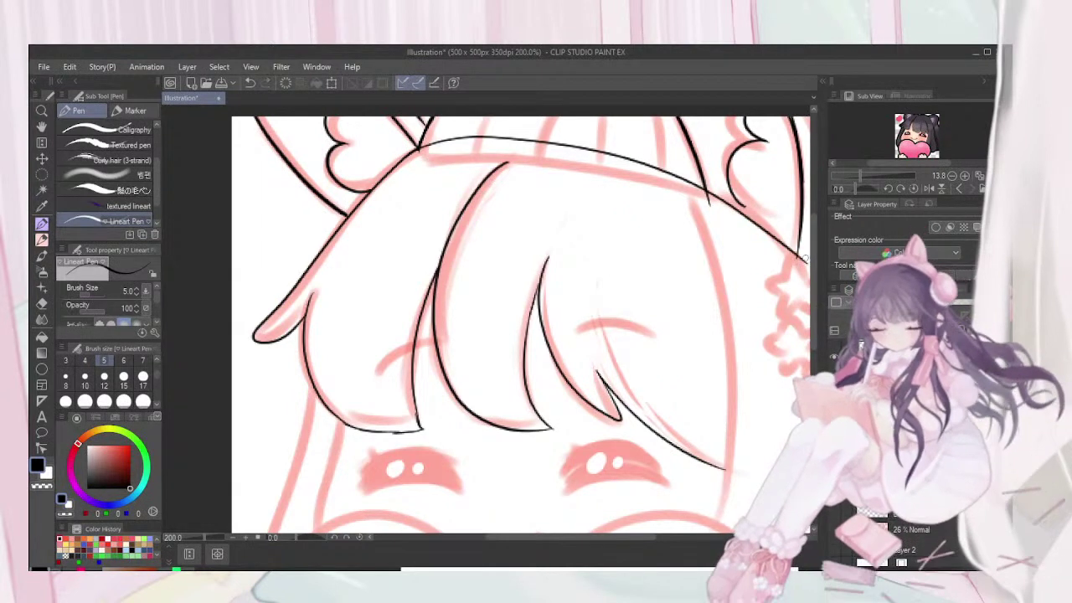
key("ctrl+z")
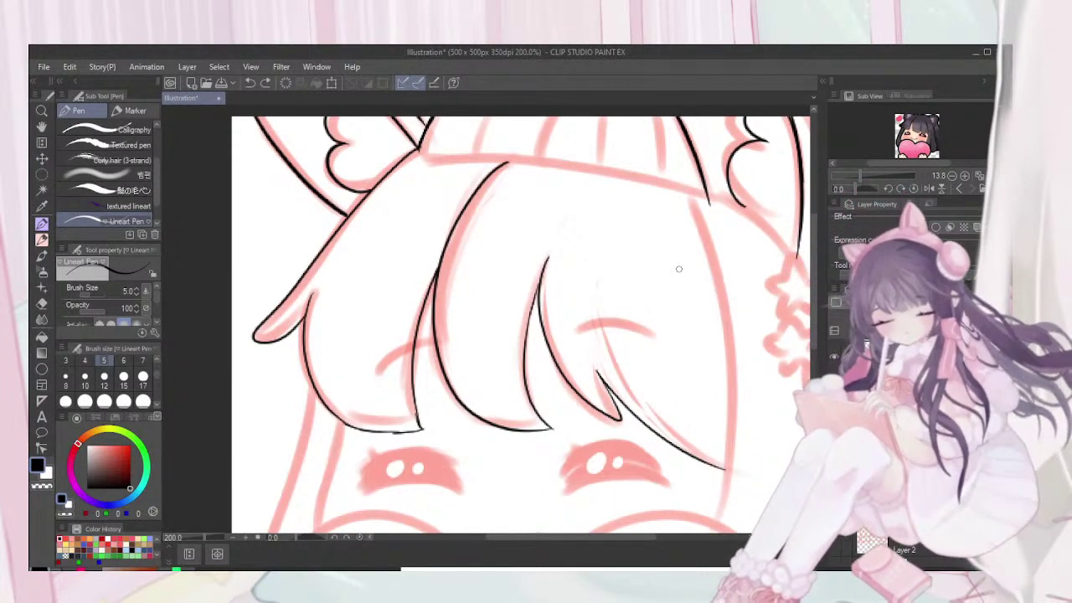
Ink the curved lines beside the right ear and outline the upper star hair clip in black
left_click_drag(679, 268, 621, 237)
left_click_drag(678, 269, 565, 345)
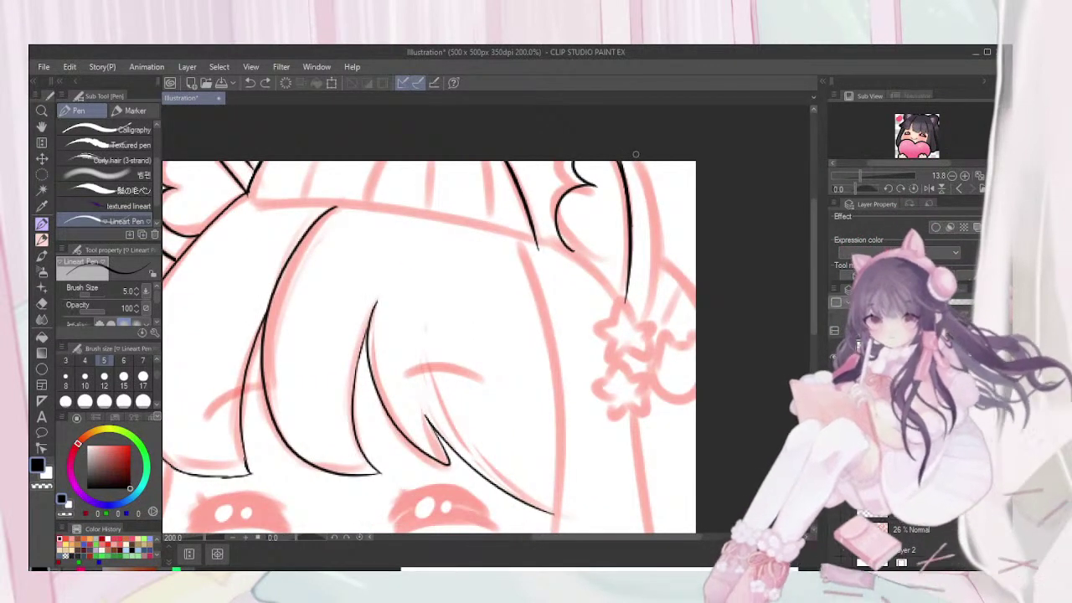
mouse_move(638, 151)
left_mouse_down()
mouse_move(653, 196)
mouse_move(648, 320)
left_mouse_up()
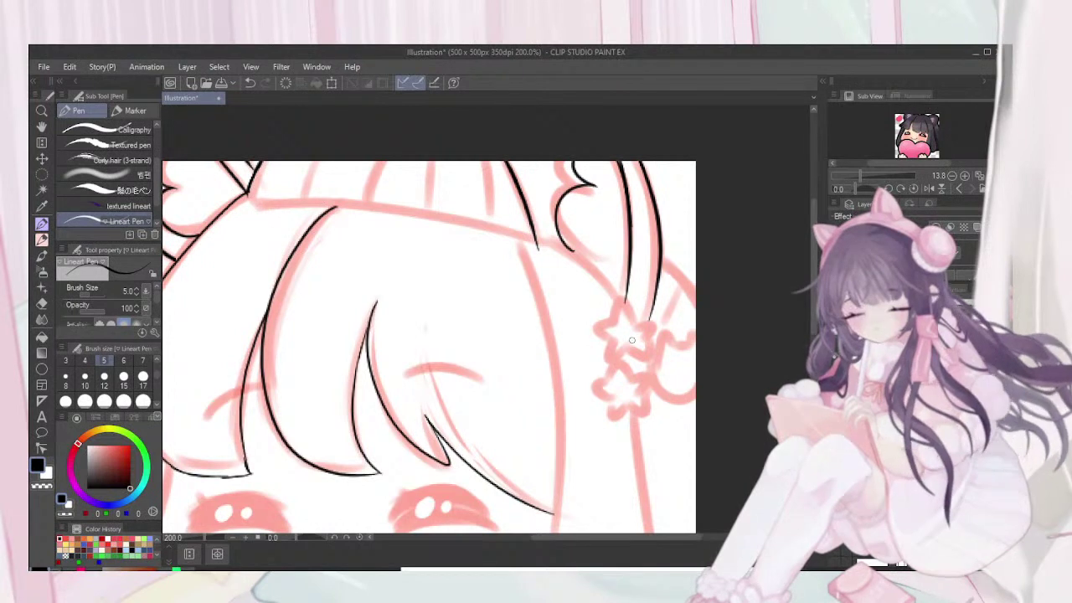
key("ctrl+z")
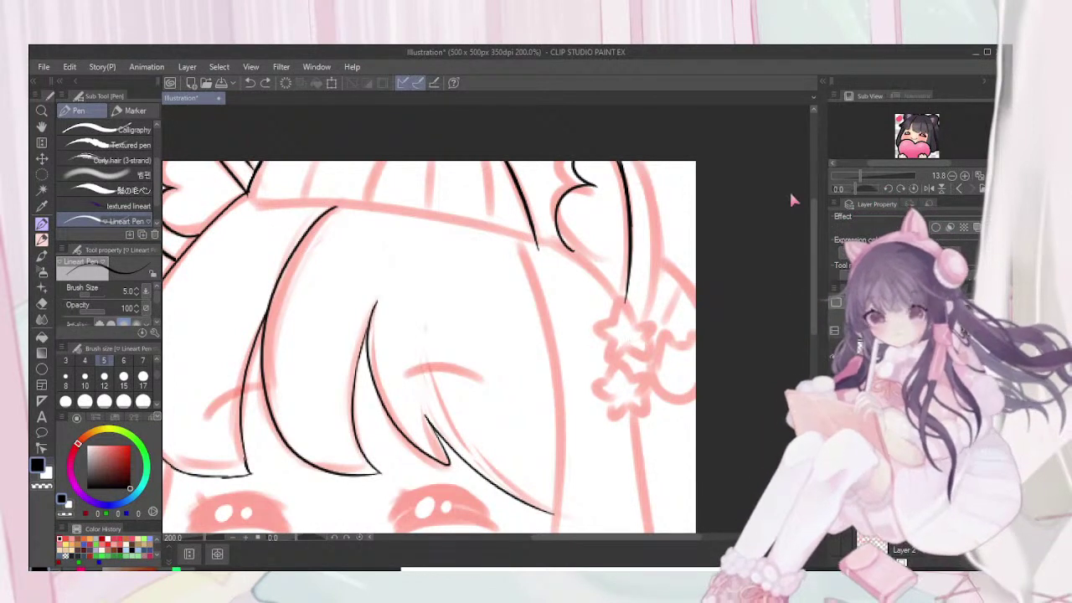
mouse_move(641, 162)
left_mouse_down()
mouse_move(656, 216)
mouse_move(647, 324)
left_mouse_up()
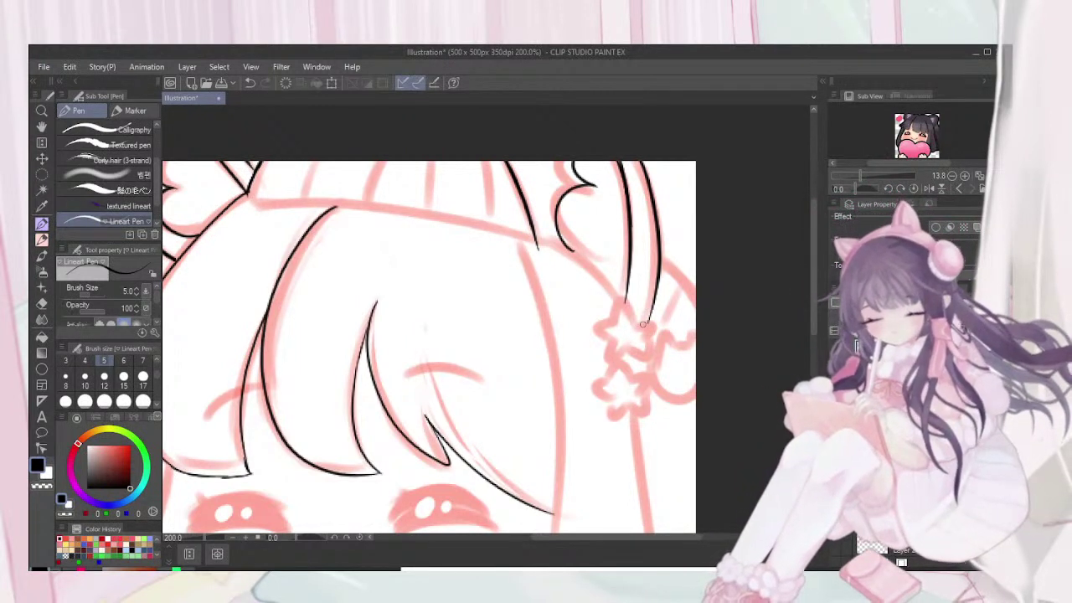
left_click_drag(663, 261, 695, 299)
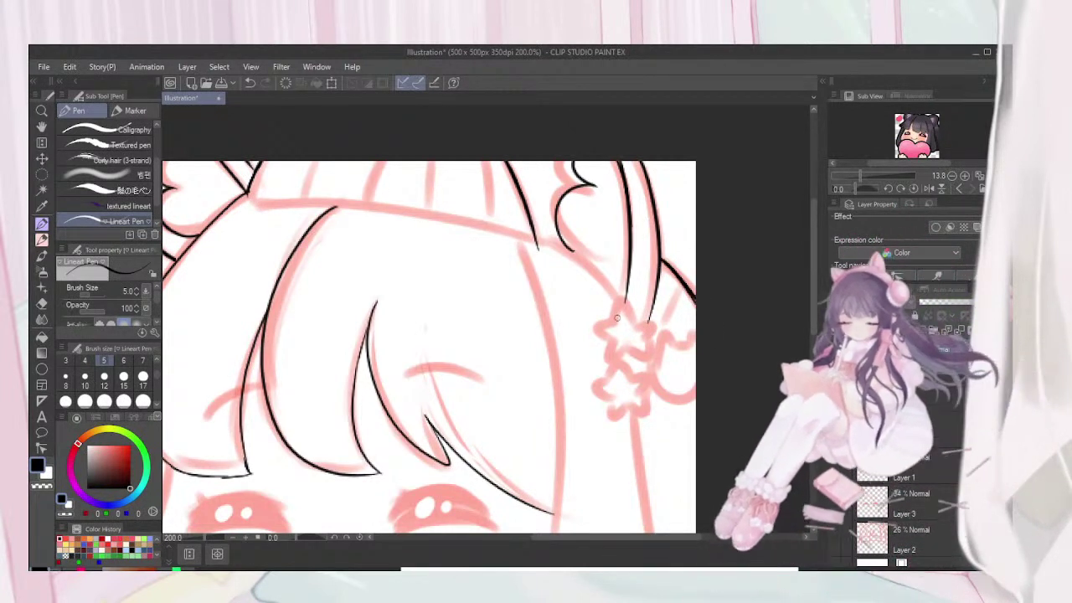
left_click_drag(617, 321, 628, 321)
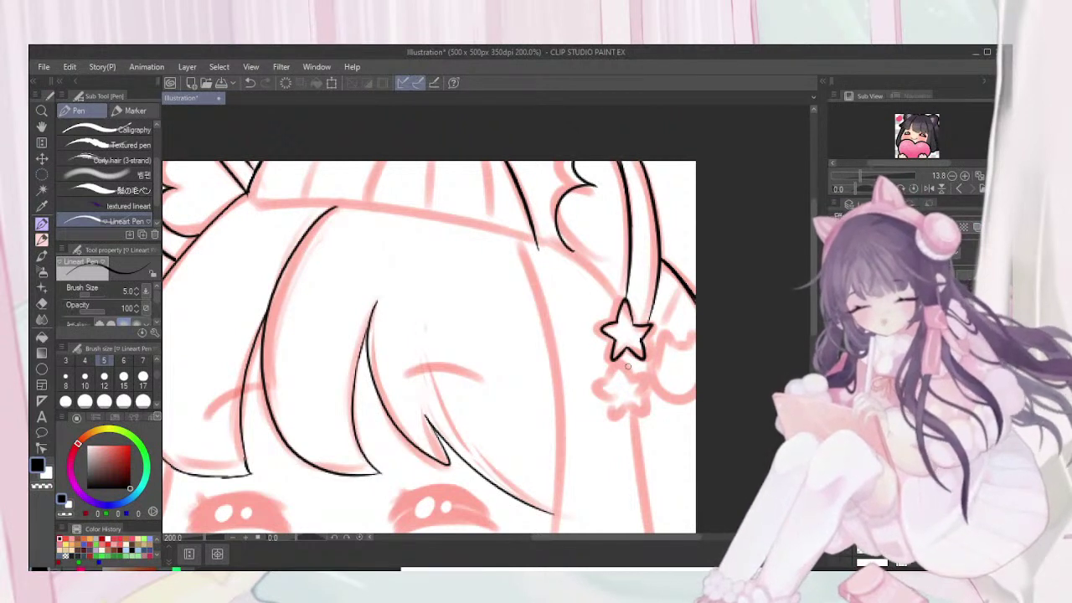
key("ctrl+z")
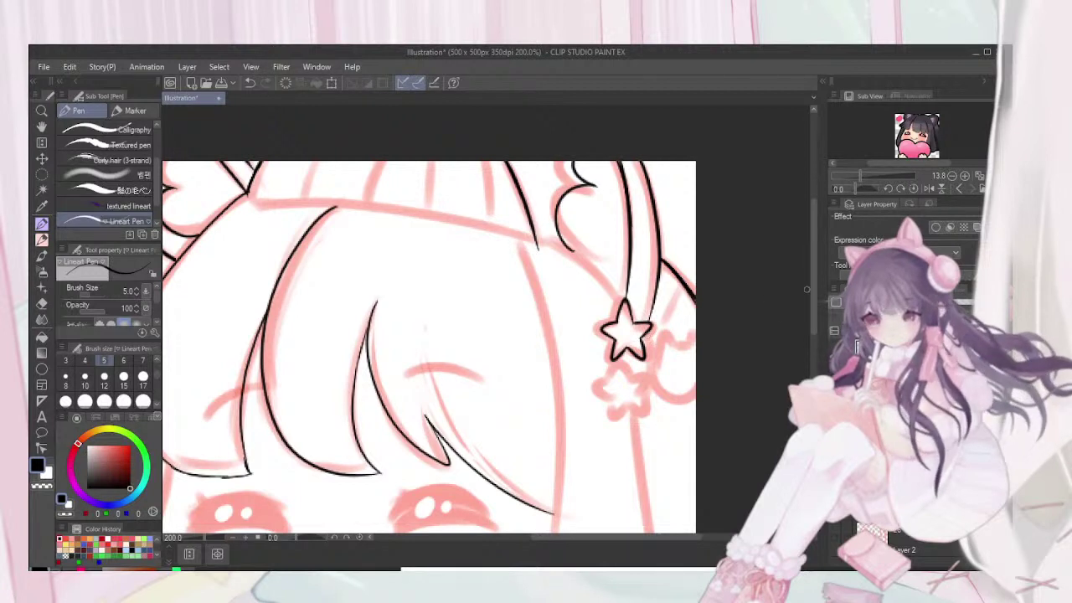
Ink the outer left side of the long hair from the bangs down to the lower edge of the heart
scroll(779, 307, "down", 1)
scroll(773, 308, "down", 5)
scroll(774, 308, "left", 3)
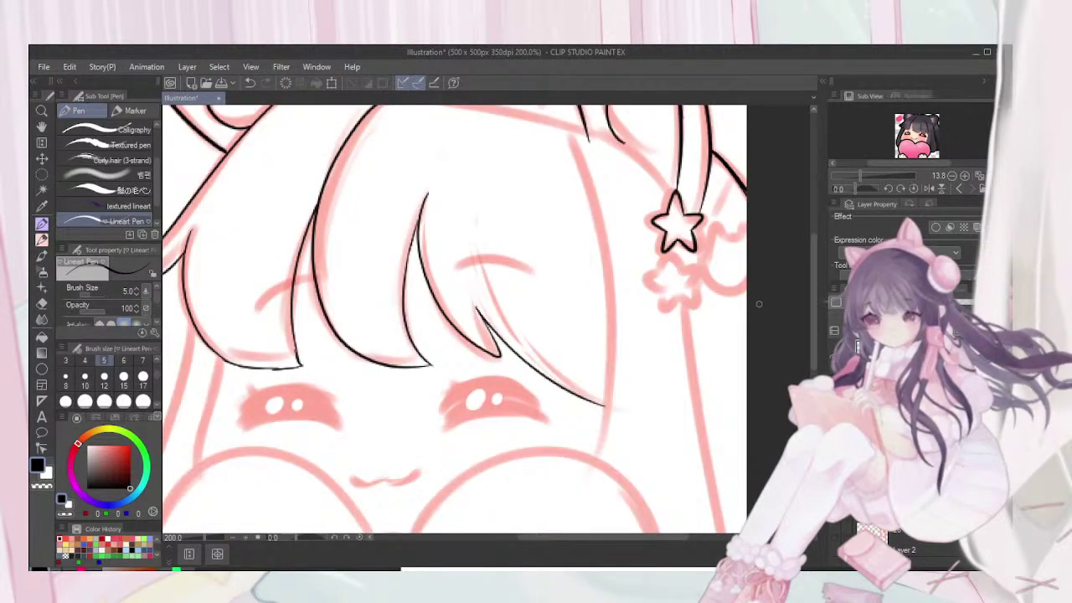
scroll(758, 304, "down", 3)
scroll(757, 304, "left", 3)
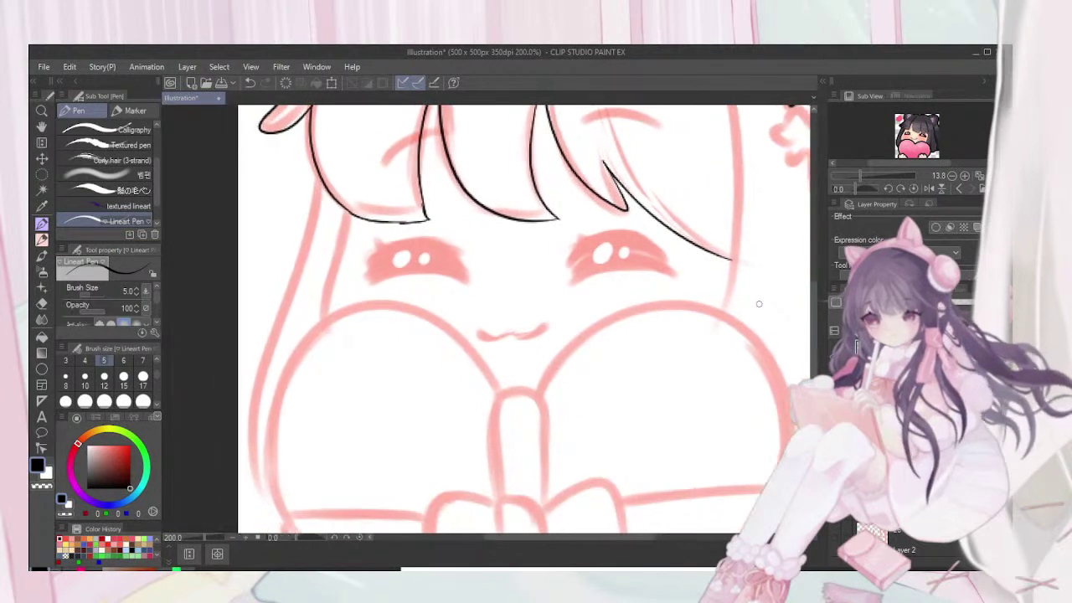
scroll(759, 304, "up", 1)
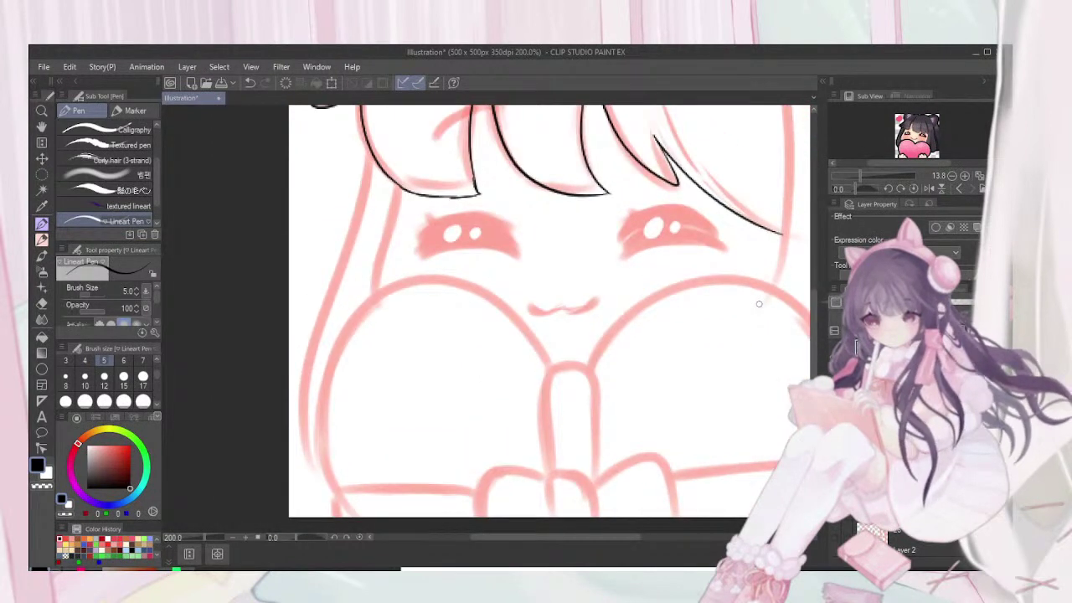
mouse_move(361, 183)
left_mouse_down()
mouse_move(307, 390)
mouse_move(314, 466)
mouse_move(350, 487)
left_mouse_up()
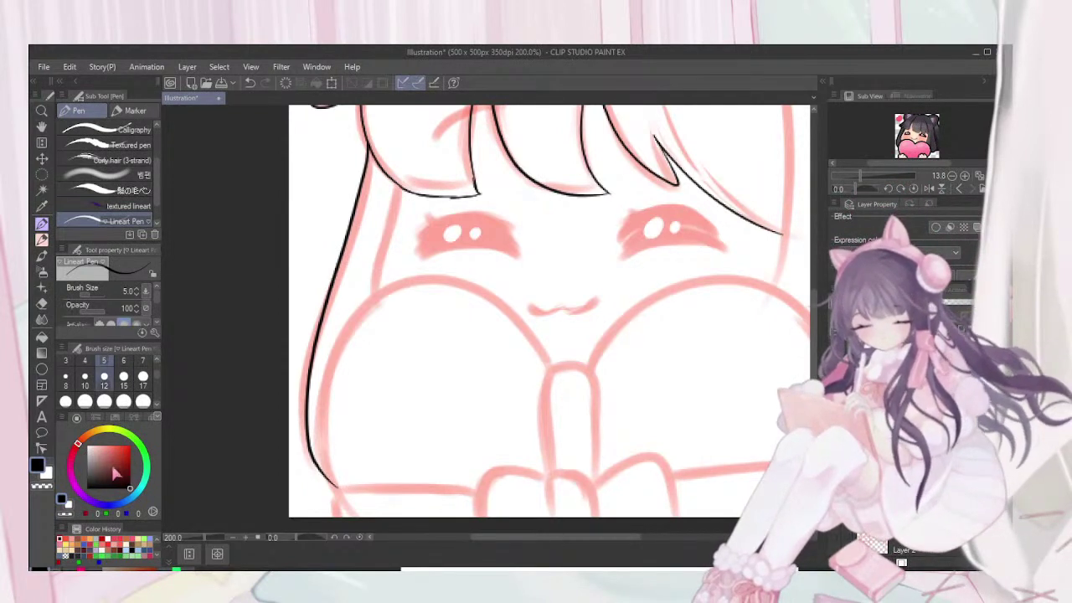
Set the Lineart Pen's size to 15, try inking the inner left hair line down to the heart, and undo the stroke
left_click(123, 377)
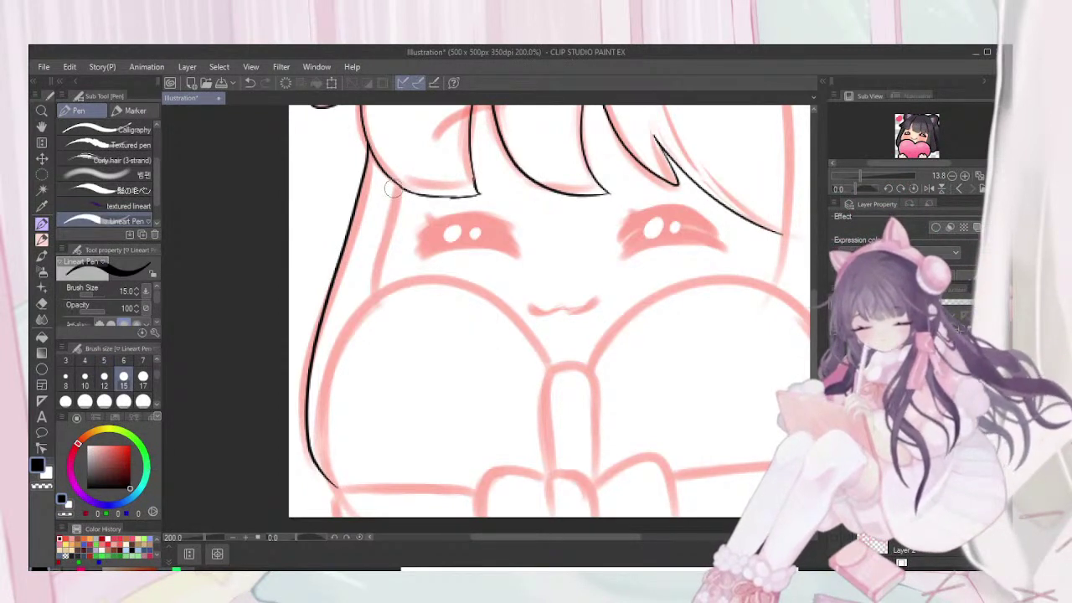
left_click_drag(397, 192, 381, 293)
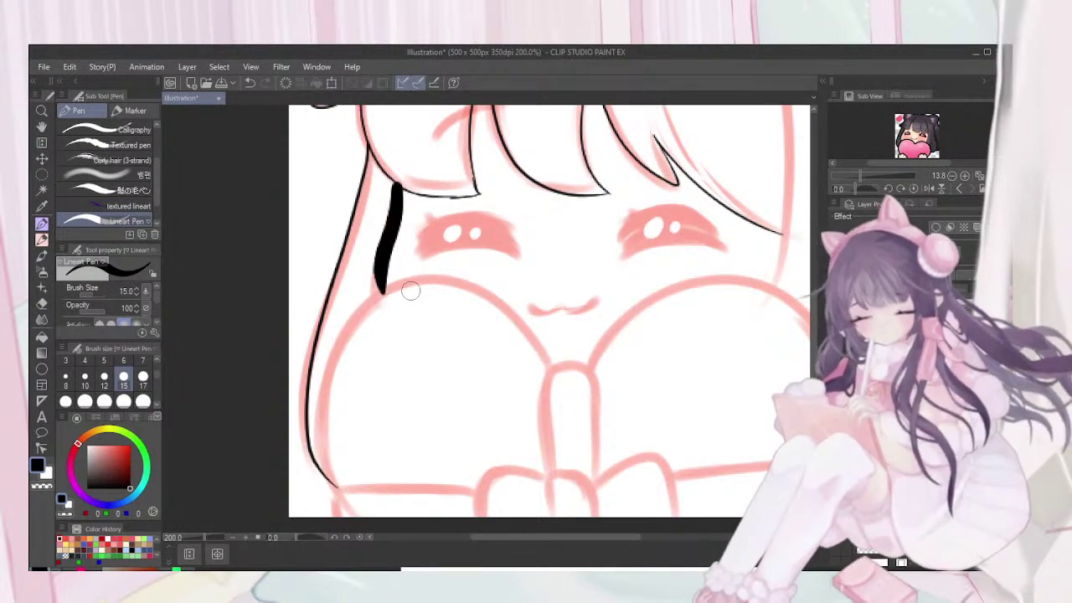
key("ctrl+z")
key("ctrl+z")
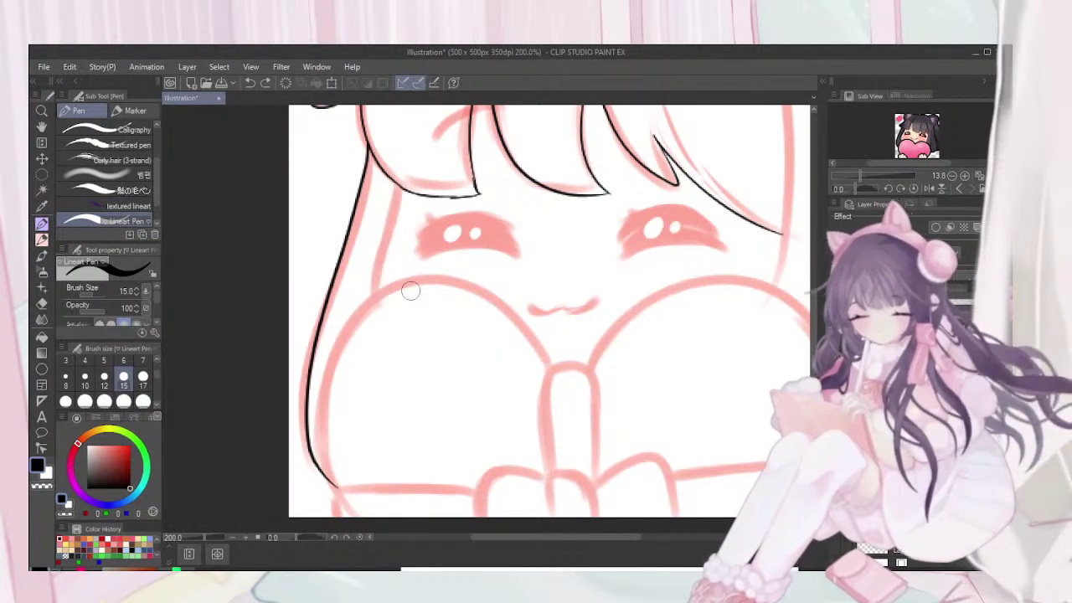
Ink the inner left hair line from the bangs down to the top of the heart in thick black
left_click_drag(400, 187, 375, 293)
Try trimming the lower tip of the outer left hair line with the Hard eraser at size 20, undo it, and return to the Lineart Pen
left_click(42, 303)
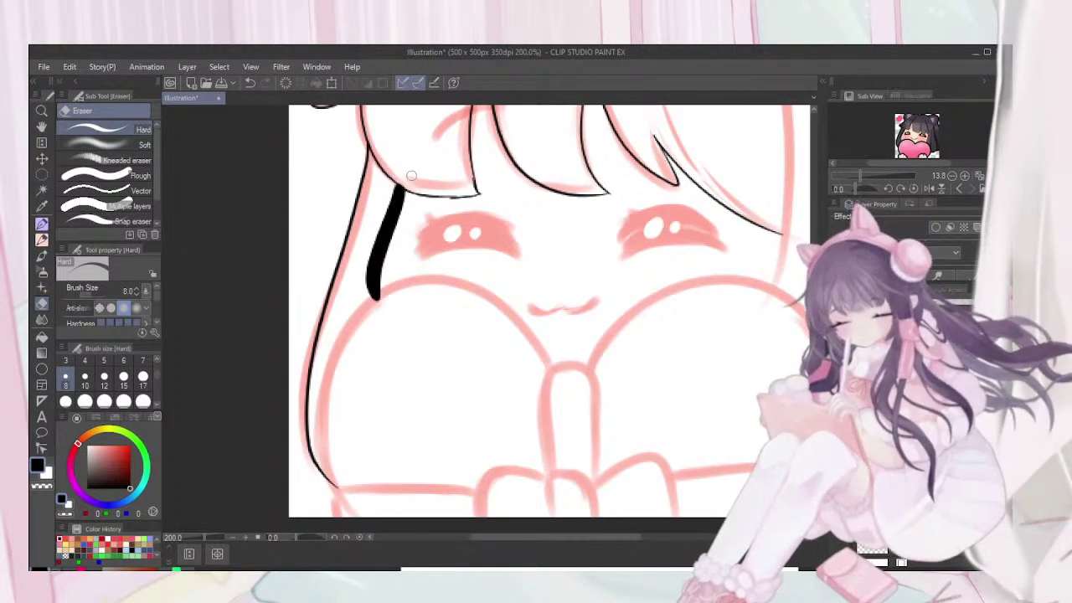
left_click_drag(156, 374, 156, 378)
left_click(65, 384)
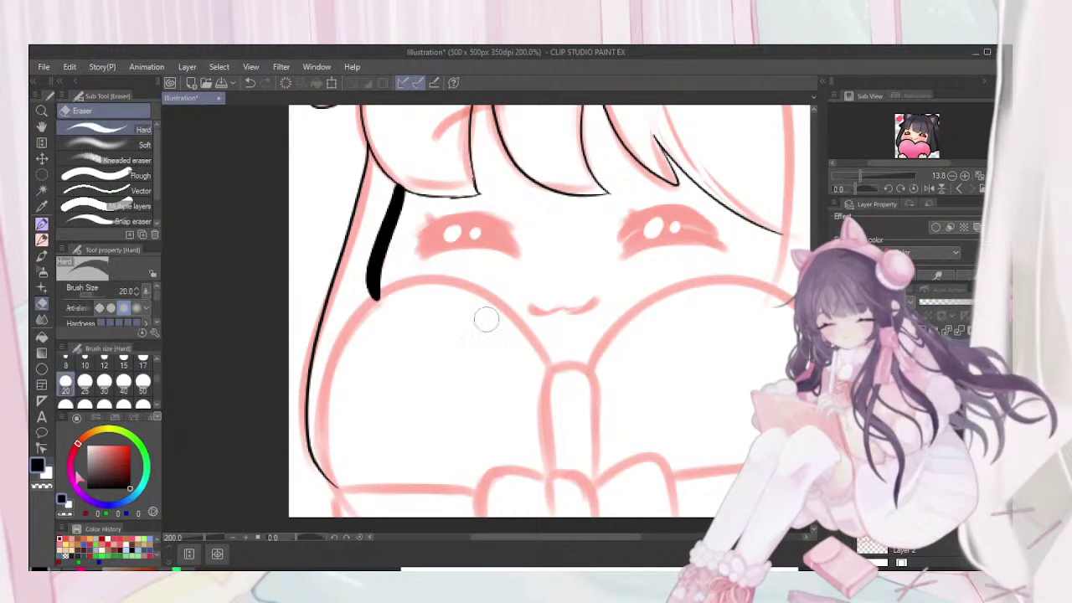
mouse_move(337, 479)
left_mouse_down()
mouse_move(338, 495)
mouse_move(333, 483)
left_mouse_up()
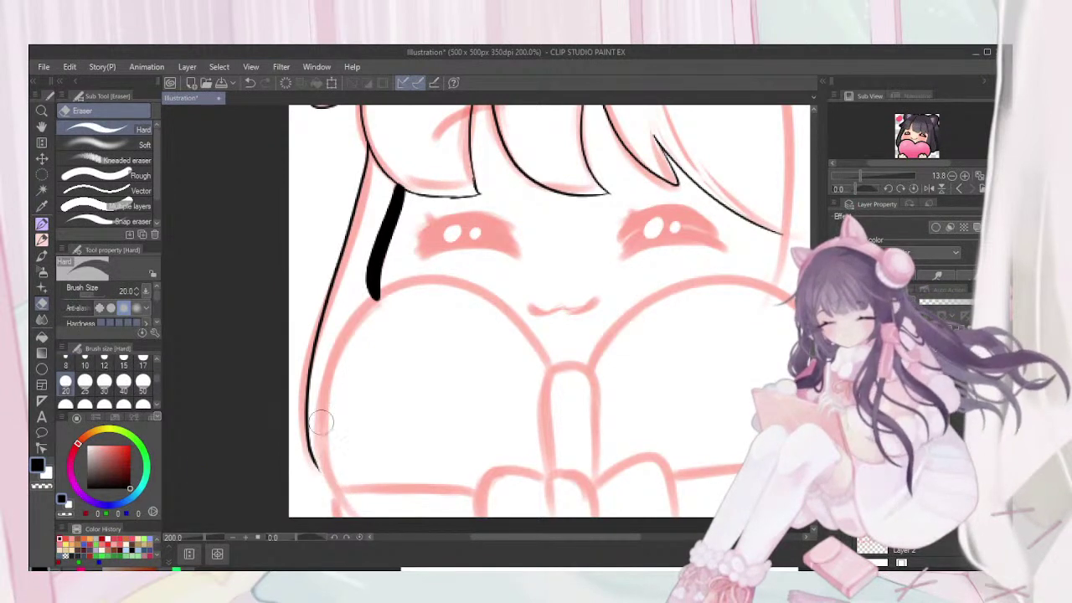
key("ctrl+z")
key("p")
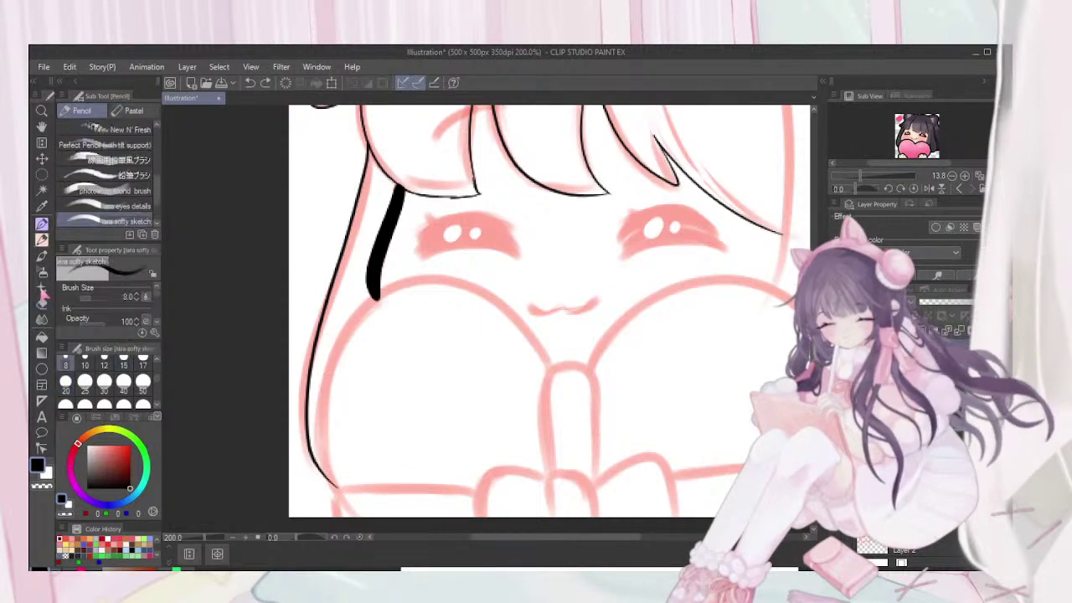
key("p")
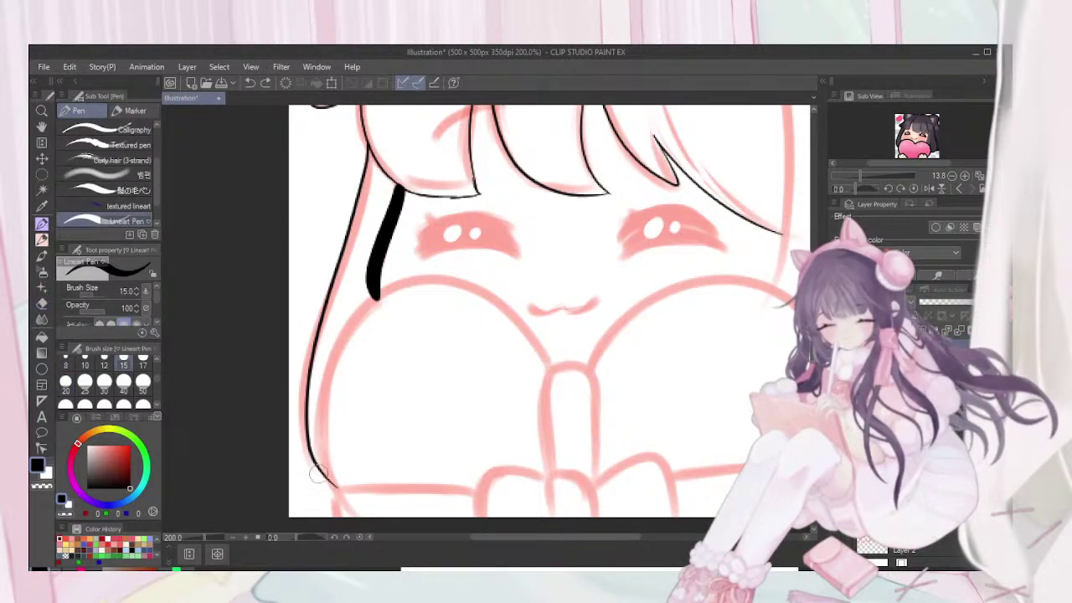
Try inking the heart's left and right lobes with the Lineart Pen at size 15, redrawing the left lobe and undoing the right
mouse_move(336, 477)
left_mouse_down()
mouse_move(326, 387)
mouse_move(366, 306)
mouse_move(459, 283)
mouse_move(519, 323)
mouse_move(552, 363)
left_mouse_up()
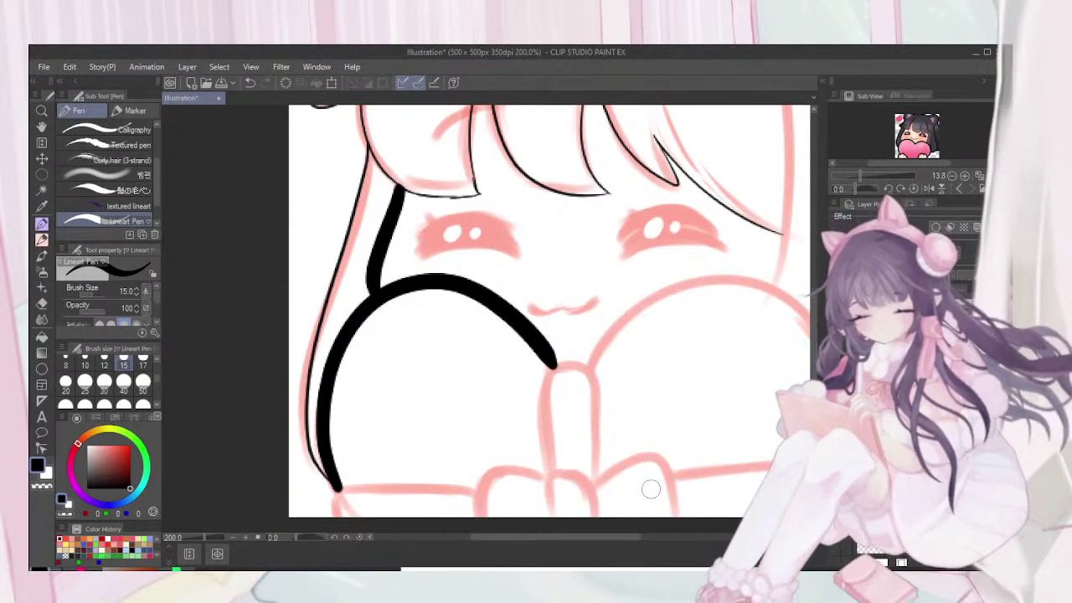
left_click_drag(525, 537, 525, 537)
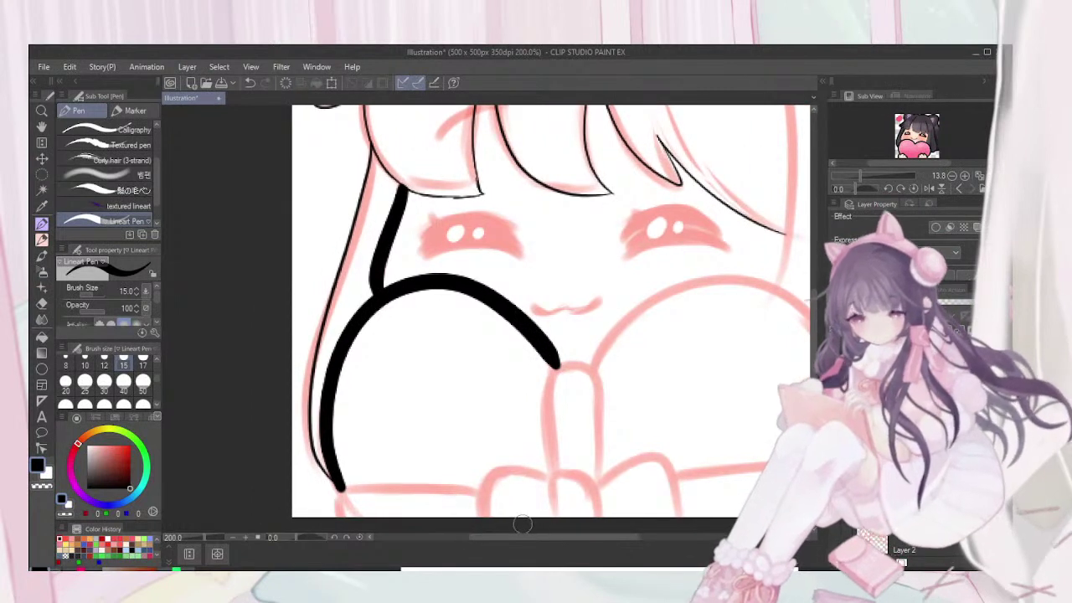
key("ctrl+z")
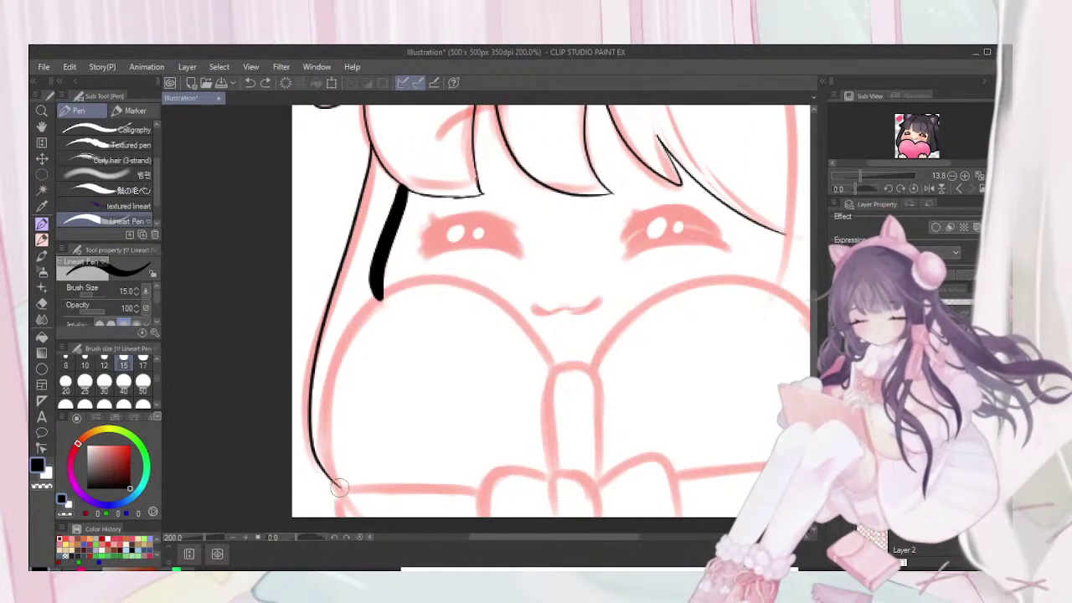
mouse_move(339, 490)
left_mouse_down()
mouse_move(324, 378)
mouse_move(359, 312)
mouse_move(422, 283)
mouse_move(480, 293)
mouse_move(553, 362)
left_mouse_up()
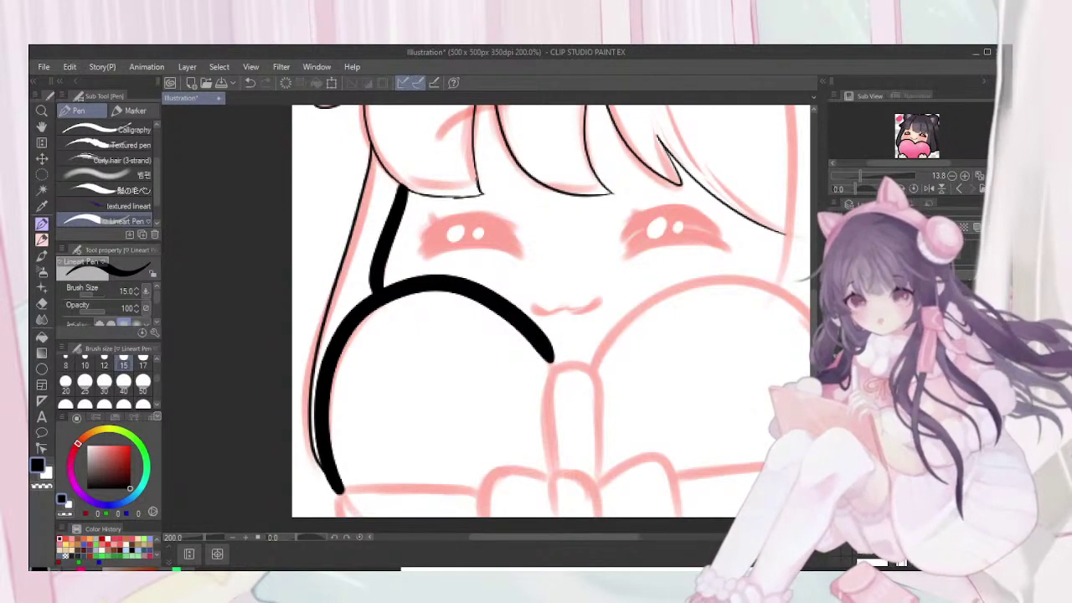
mouse_move(553, 362)
left_mouse_down()
mouse_move(368, 343)
mouse_move(410, 340)
mouse_move(509, 254)
mouse_move(658, 345)
mouse_move(623, 496)
left_mouse_up()
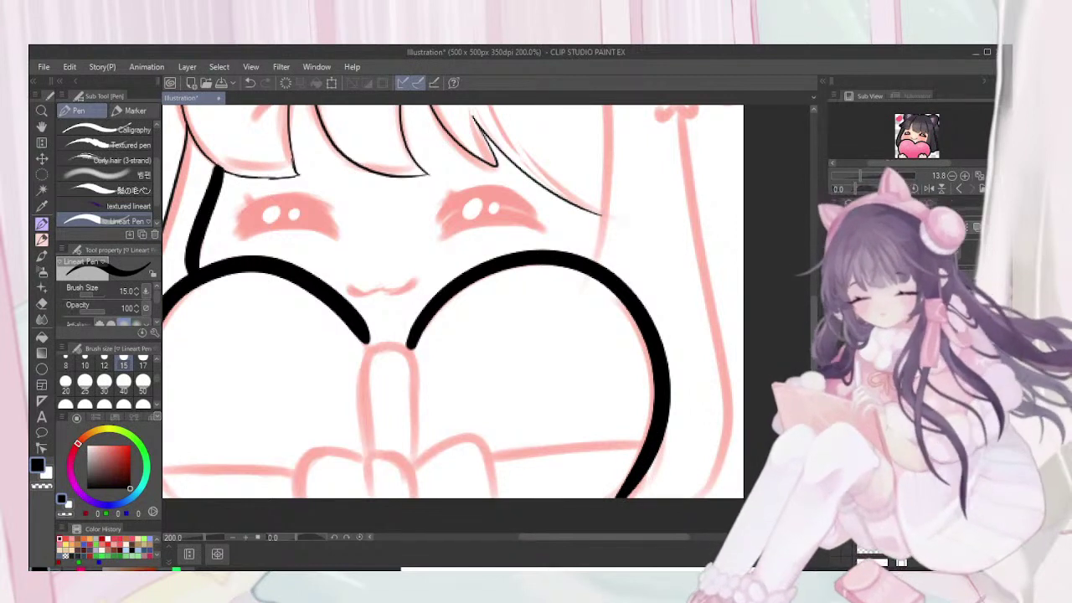
key("ctrl+z")
Try inking the vertical ribbon band with its bow knot and the heart's right lobe at size 15
mouse_move(361, 335)
left_mouse_down()
mouse_move(388, 338)
mouse_move(407, 351)
mouse_move(411, 412)
mouse_move(410, 452)
left_mouse_up()
mouse_move(372, 339)
left_mouse_down()
mouse_move(360, 371)
mouse_move(370, 449)
left_mouse_up()
mouse_move(411, 336)
left_mouse_down()
mouse_move(462, 284)
mouse_move(563, 265)
mouse_move(625, 302)
mouse_move(654, 379)
mouse_move(651, 449)
mouse_move(622, 522)
left_mouse_up()
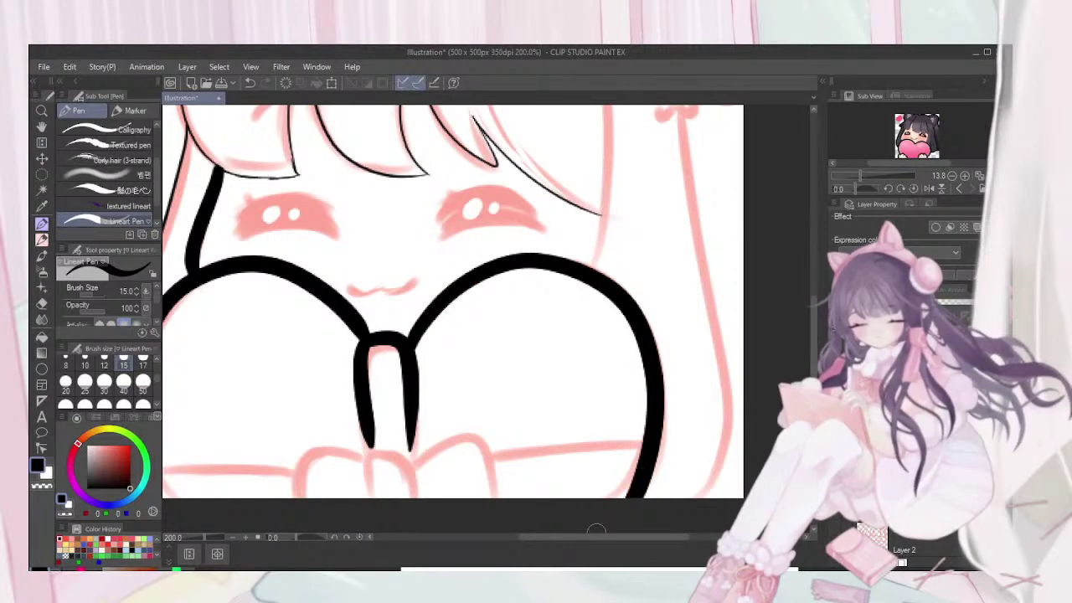
left_click_drag(364, 456, 405, 447)
left_click_drag(408, 452, 423, 499)
left_click_drag(403, 453, 370, 458)
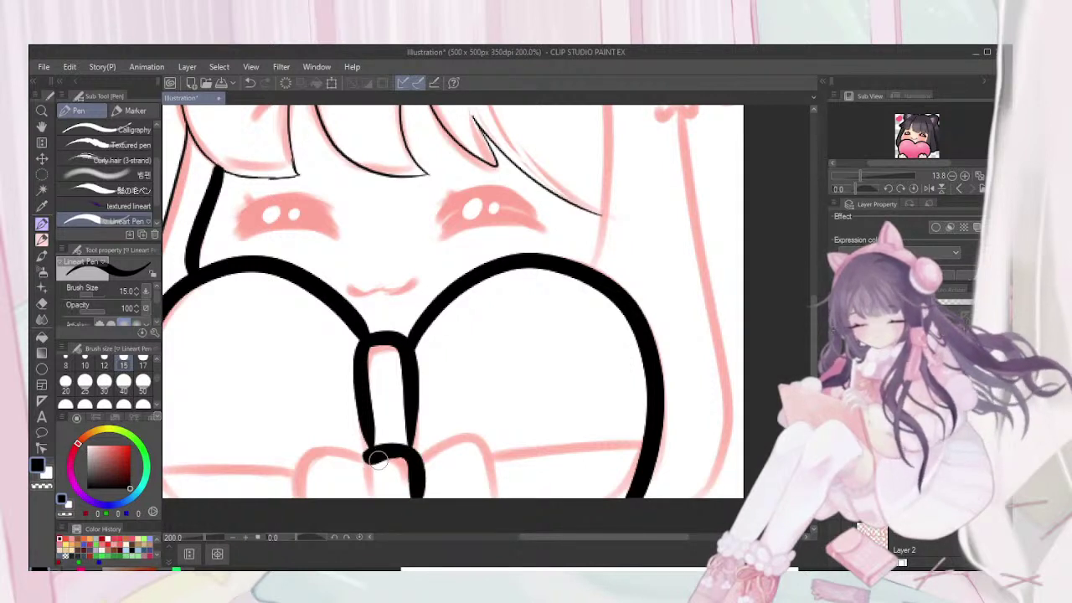
Undo the thick strokes of the bow knot, the vertical ribbon band and both heart lobes
key("ctrl+z")
key("ctrl+z")
key("ctrl+z")
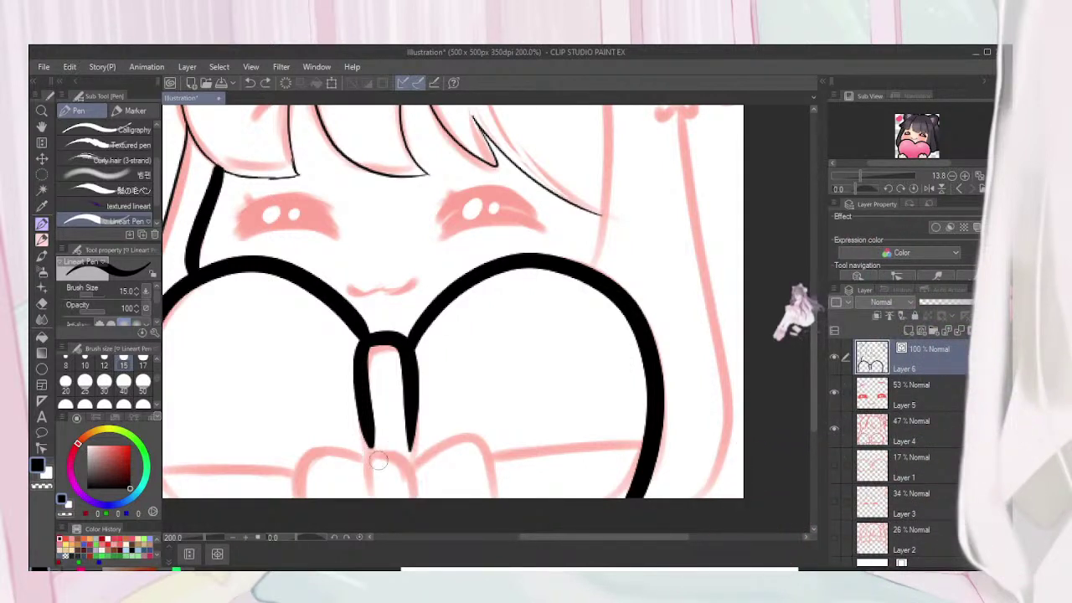
key("ctrl+z")
key("ctrl+z")
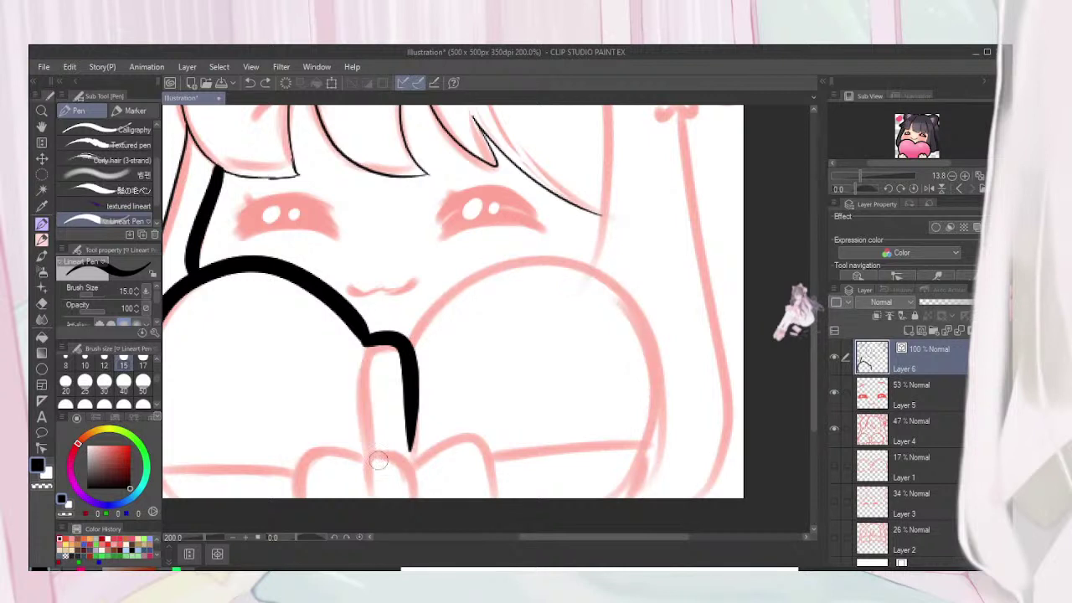
key("ctrl+z")
key("ctrl+z")
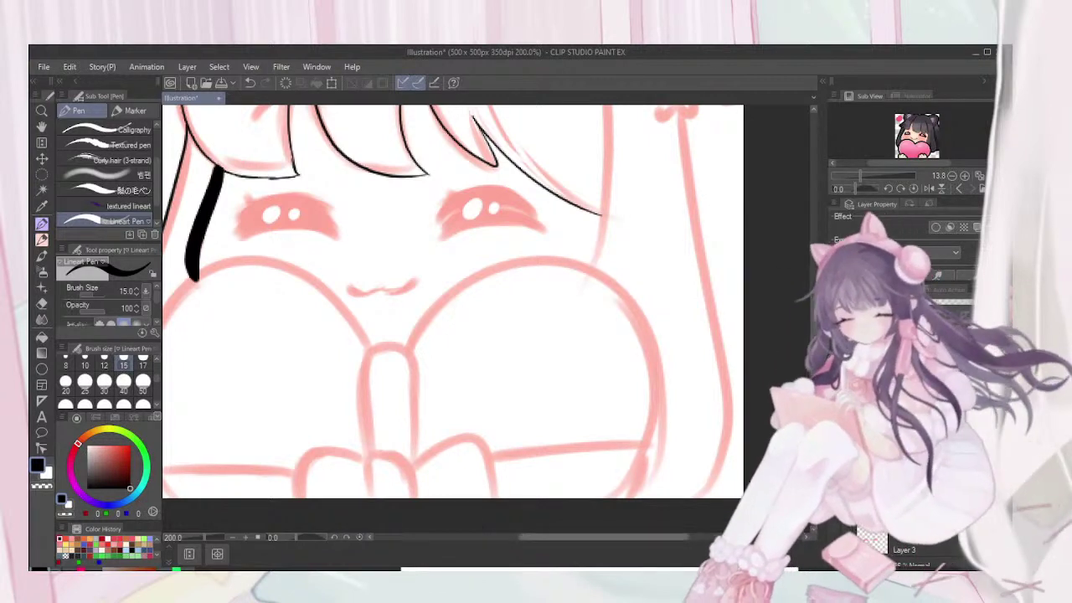
Try inking the heart's left lobe at size 5, undo the line, and set the Lineart Pen's size to 10
scroll(452, 302, "left", 1)
scroll(452, 301, "left", 1)
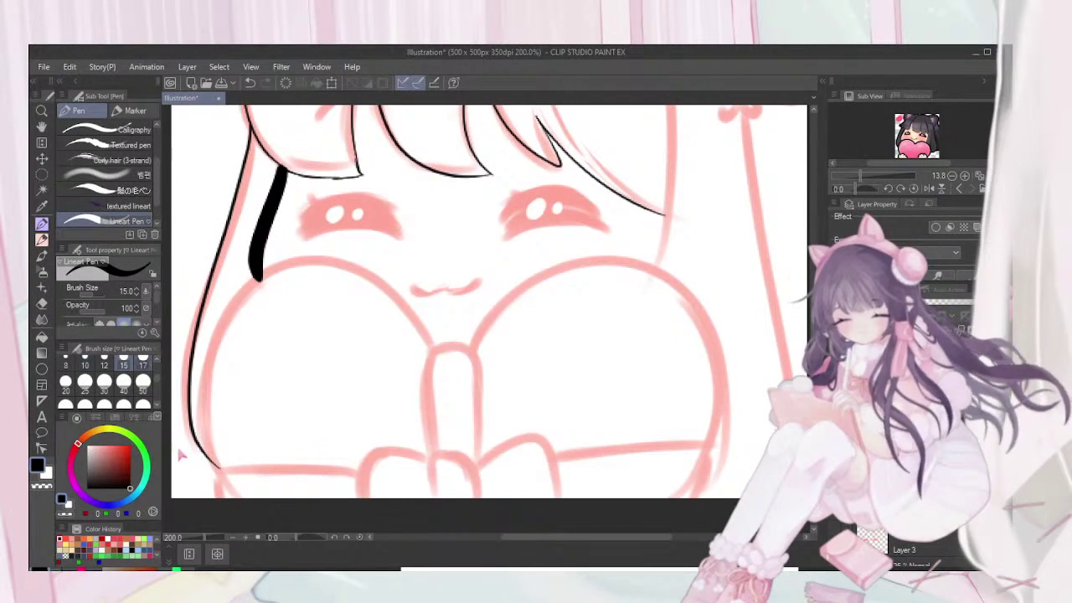
key("bracketleft")
key("bracketleft")
key("bracketleft")
key("bracketleft")
key("bracketleft")
key("bracketleft")
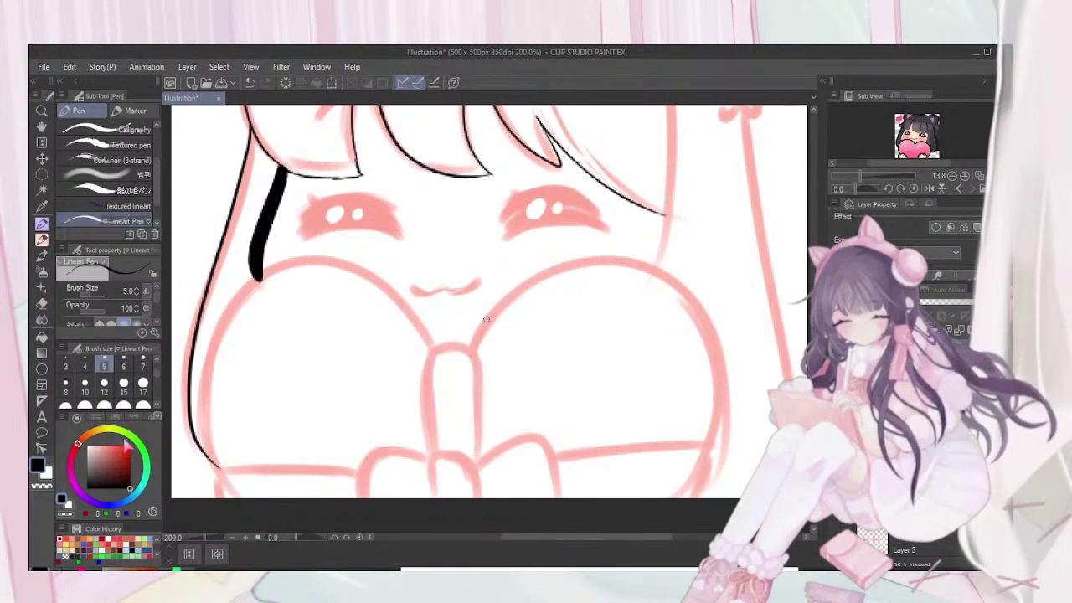
mouse_move(435, 346)
left_mouse_down()
mouse_move(381, 277)
mouse_move(316, 254)
mouse_move(248, 283)
mouse_move(216, 343)
mouse_move(204, 422)
mouse_move(230, 485)
left_mouse_up()
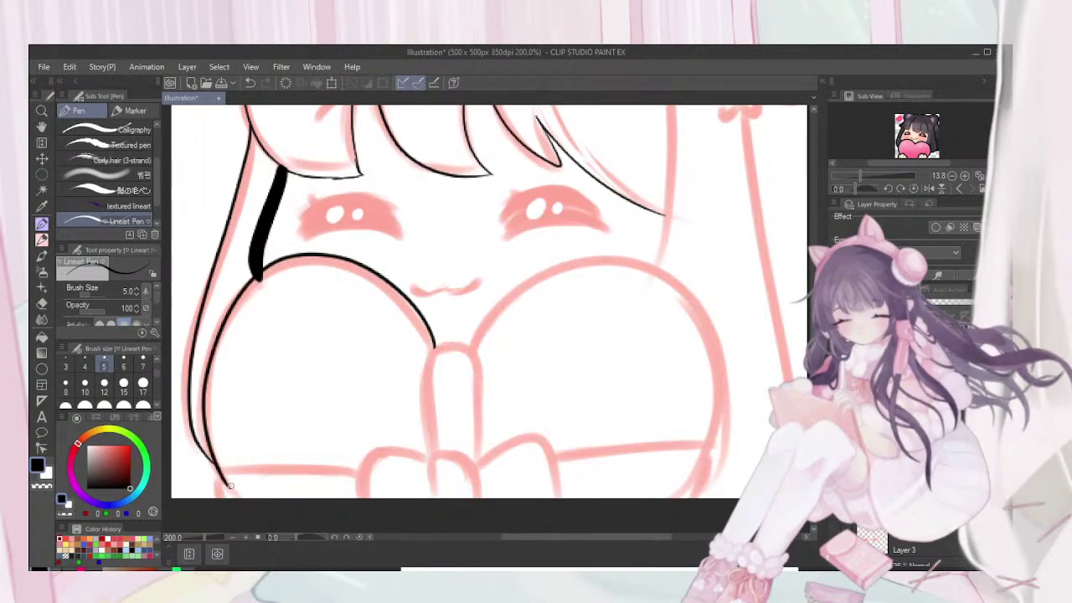
key("bracketright")
key("bracketright")
key("bracketright")
key("bracketright")
key("ctrl+z")
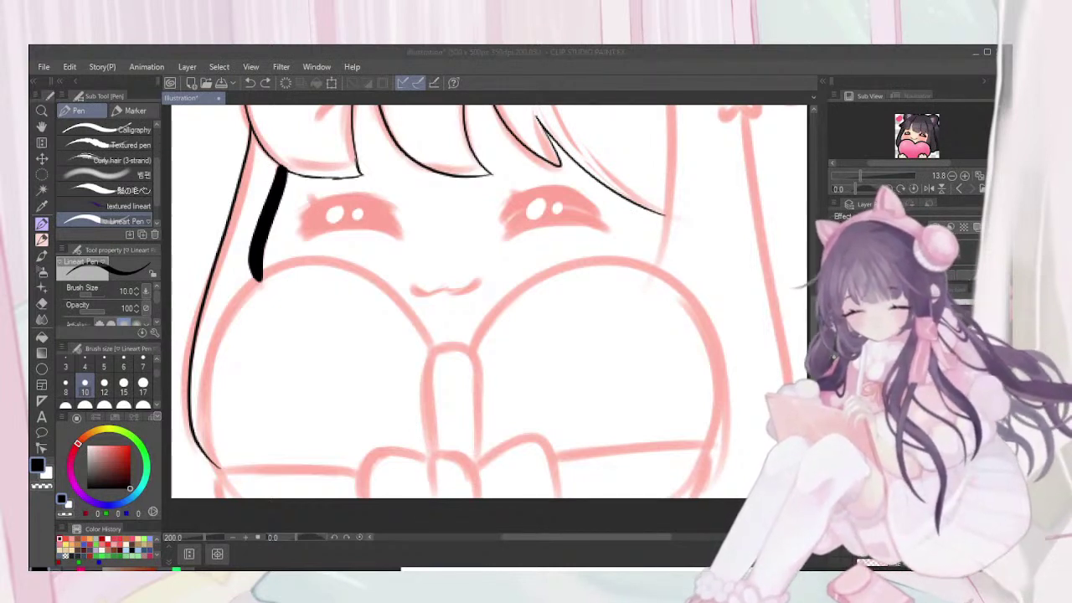
left_click(406, 372)
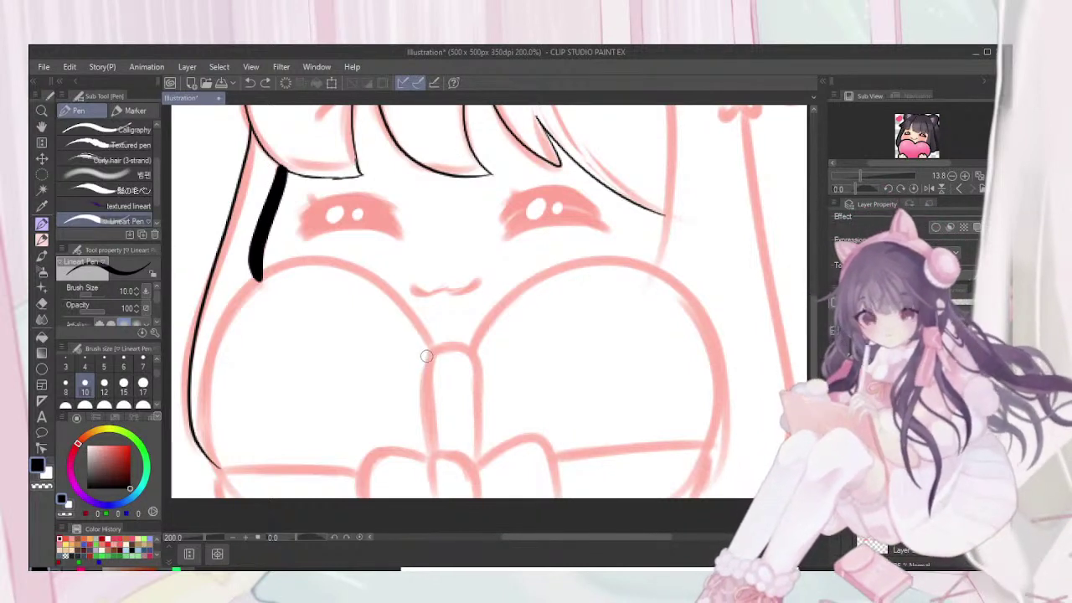
Try inking the outline of the vertical ribbon band above the bow at size 10 and undo its strokes
left_click_drag(426, 354, 430, 458)
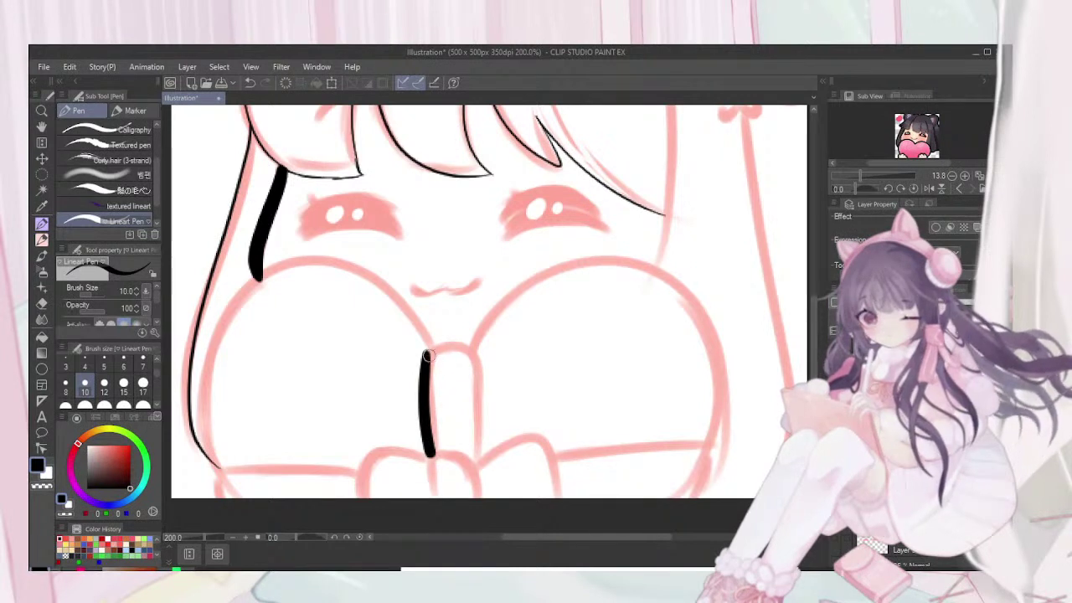
mouse_move(427, 354)
left_mouse_down()
mouse_move(473, 365)
mouse_move(471, 455)
left_mouse_up()
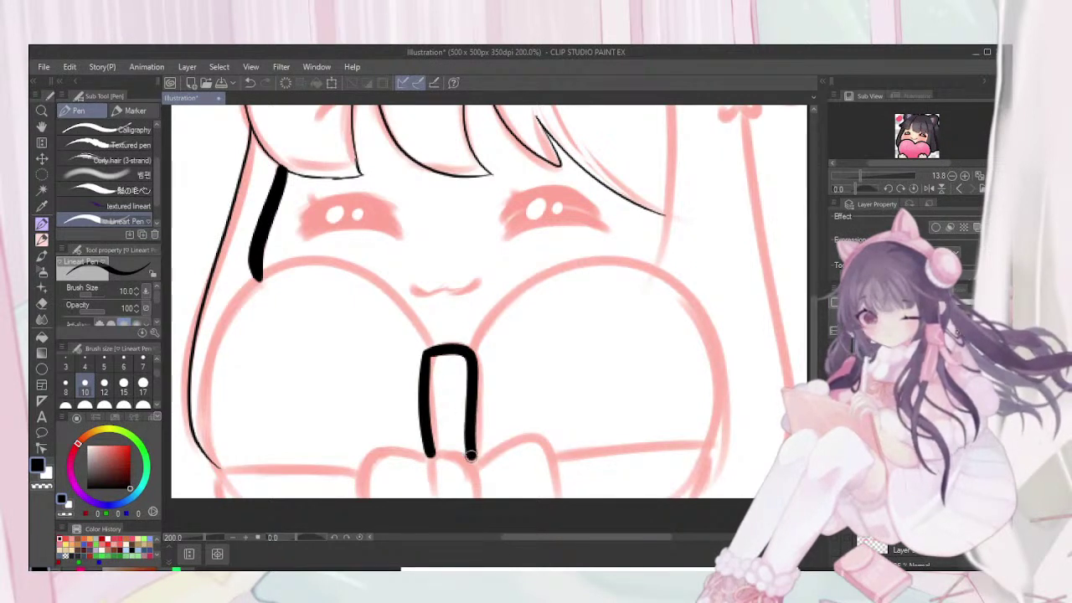
key("ctrl+z")
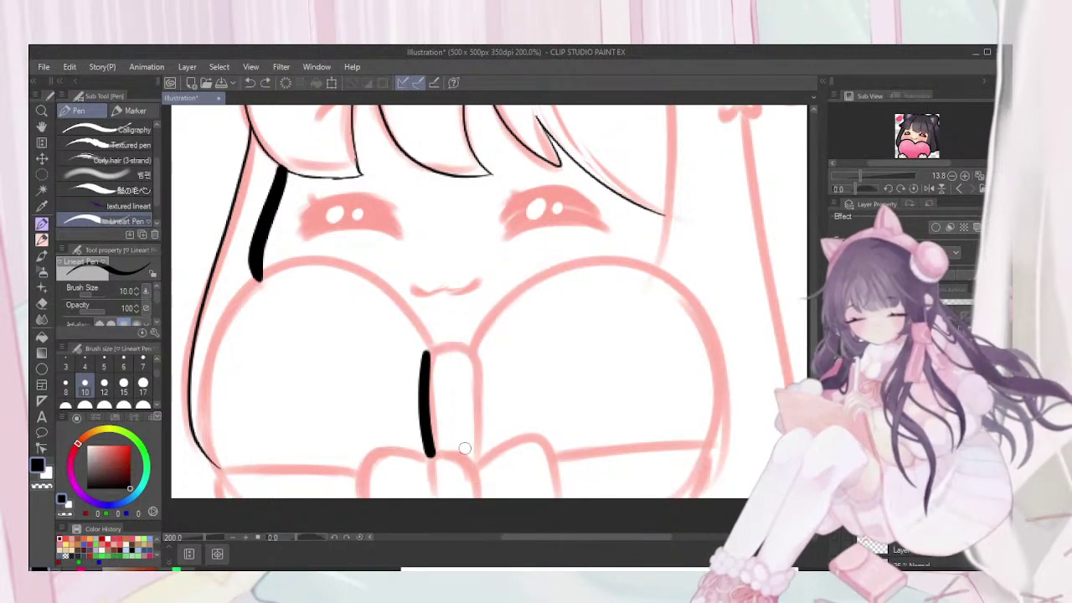
key("ctrl+z")
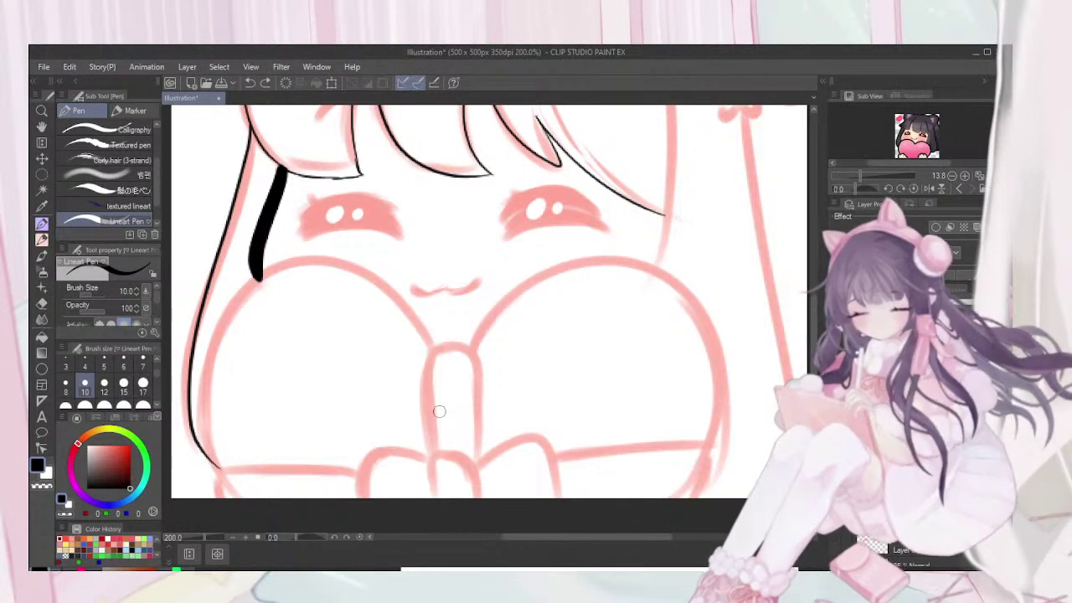
Ink the bow's knot and both loops in black at size 10, redrawing the left loop slightly narrower
mouse_move(429, 512)
left_mouse_down()
mouse_move(436, 463)
mouse_move(464, 461)
mouse_move(479, 503)
mouse_move(493, 456)
mouse_move(537, 435)
mouse_move(568, 457)
mouse_move(569, 495)
left_mouse_up()
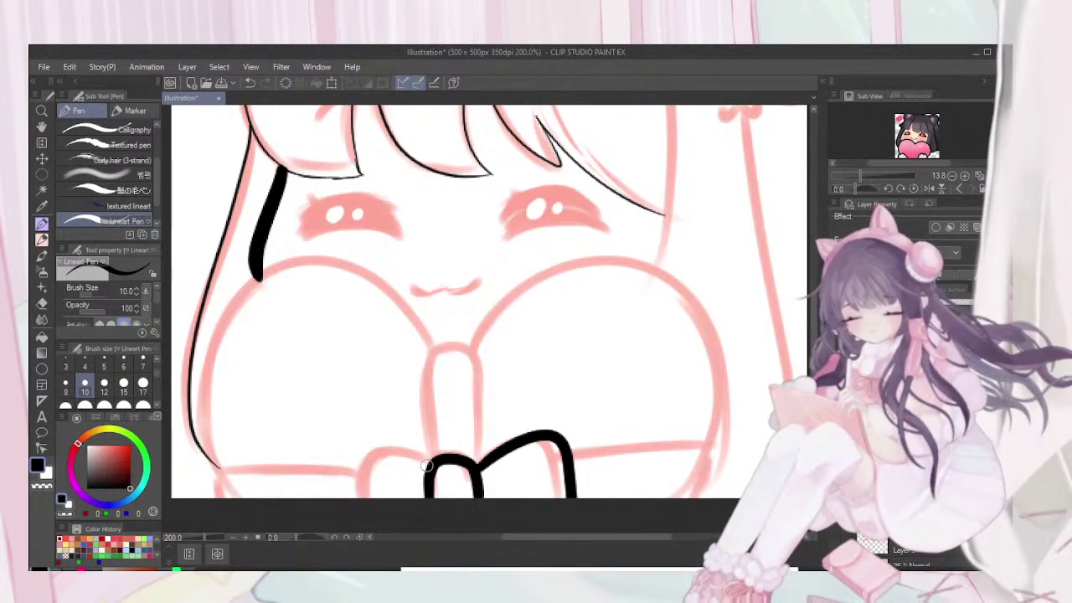
mouse_move(434, 462)
left_mouse_down()
mouse_move(398, 450)
mouse_move(329, 473)
mouse_move(332, 514)
left_mouse_up()
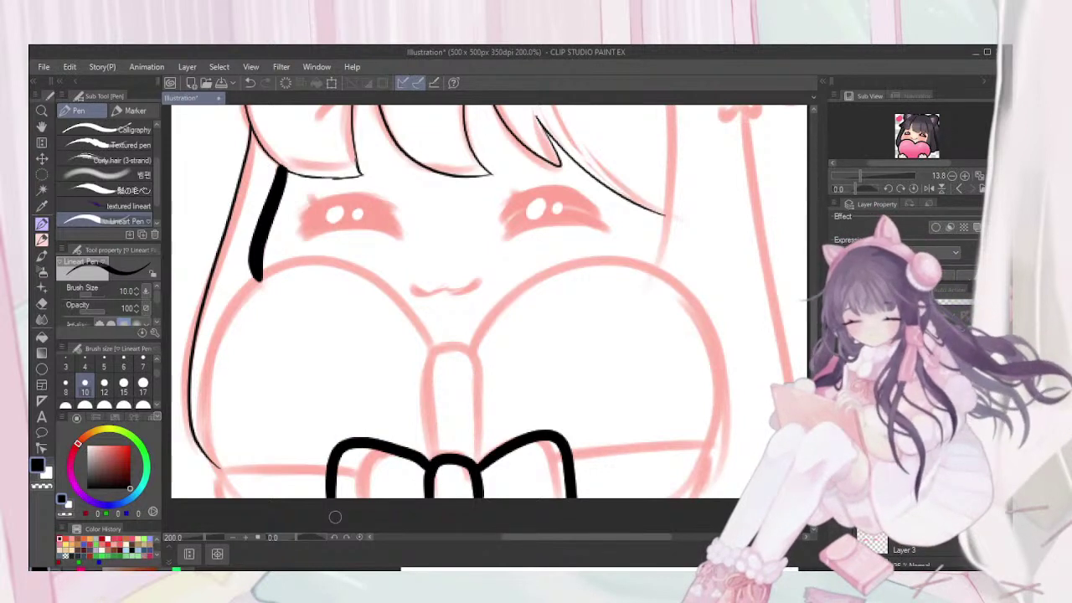
key("ctrl+z")
key("ctrl+z")
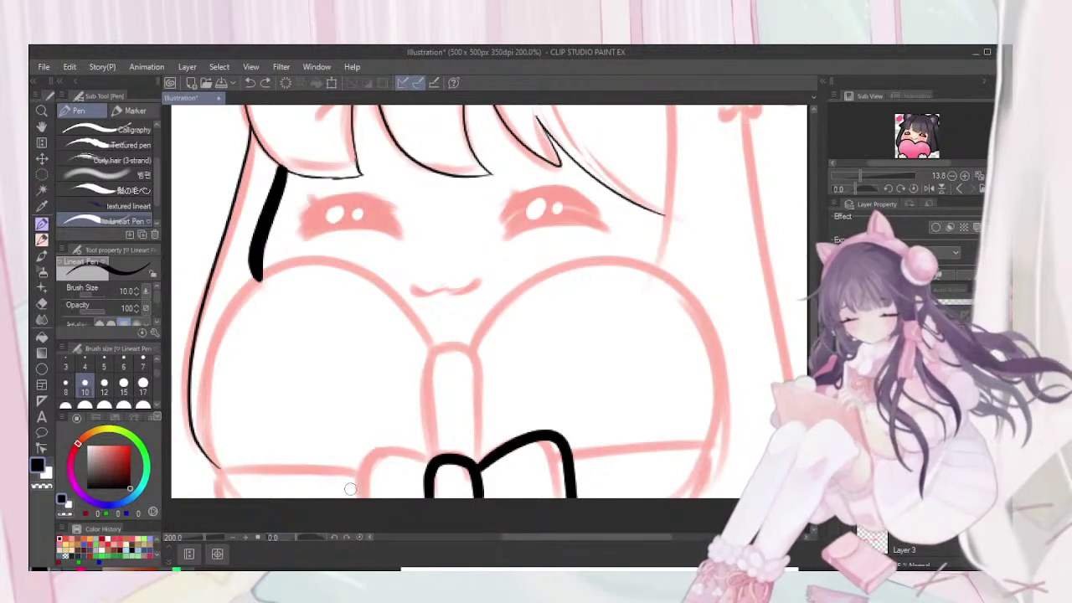
mouse_move(346, 507)
left_mouse_down()
mouse_move(350, 463)
mouse_move(386, 446)
mouse_move(434, 462)
left_mouse_up()
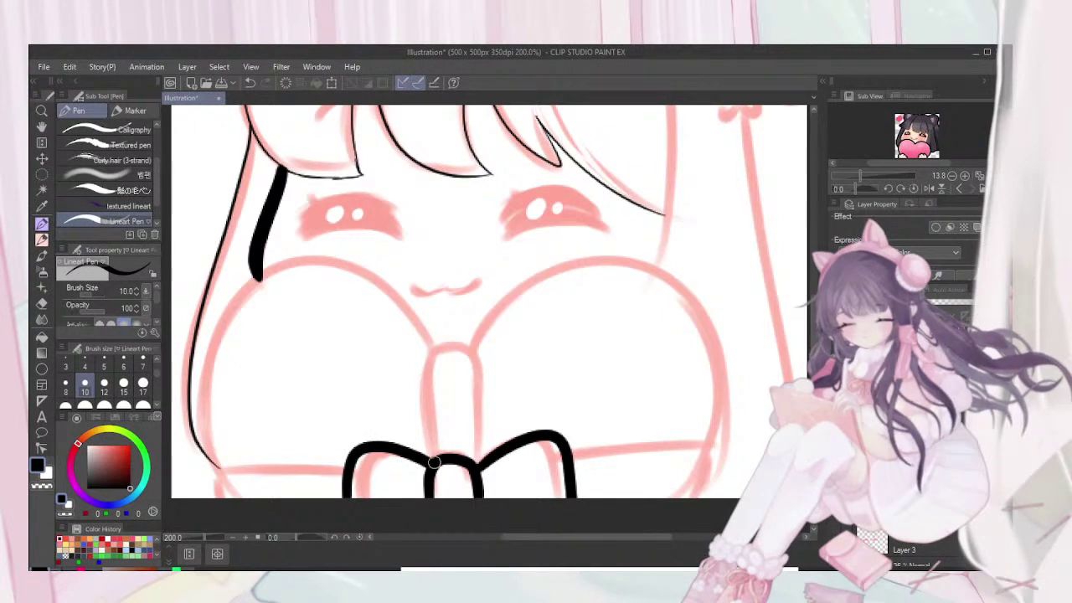
Ink the vertical ribbon band above the knot and the horizontal ribbon bands on both sides of the bow
left_click_drag(427, 348, 431, 466)
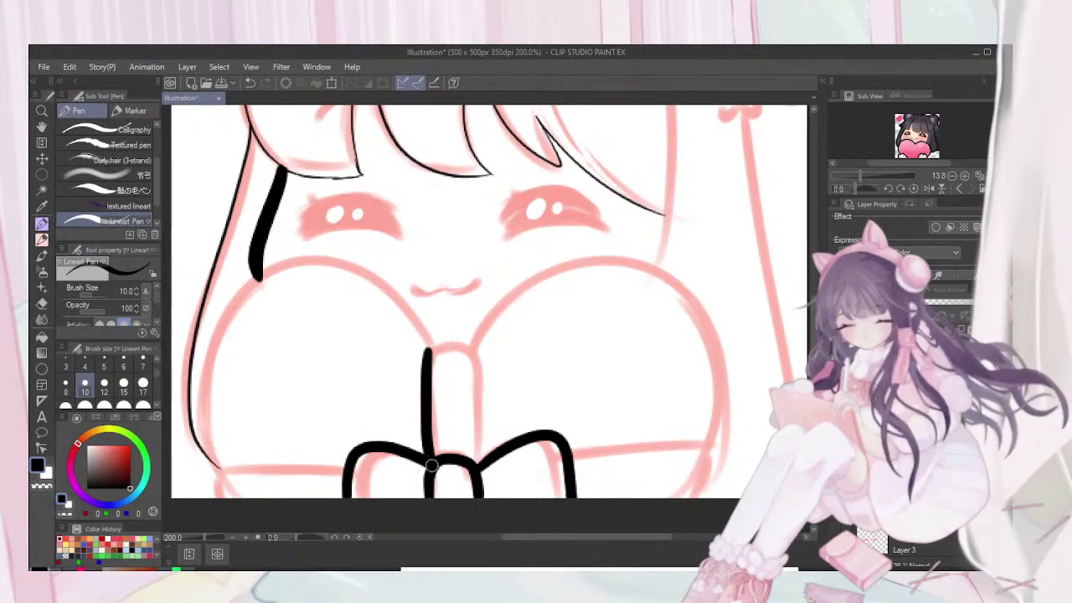
mouse_move(425, 351)
left_mouse_down()
mouse_move(452, 344)
mouse_move(477, 365)
mouse_move(472, 465)
left_mouse_up()
mouse_move(571, 458)
left_mouse_down()
mouse_move(705, 450)
mouse_move(715, 457)
mouse_move(701, 508)
left_mouse_up()
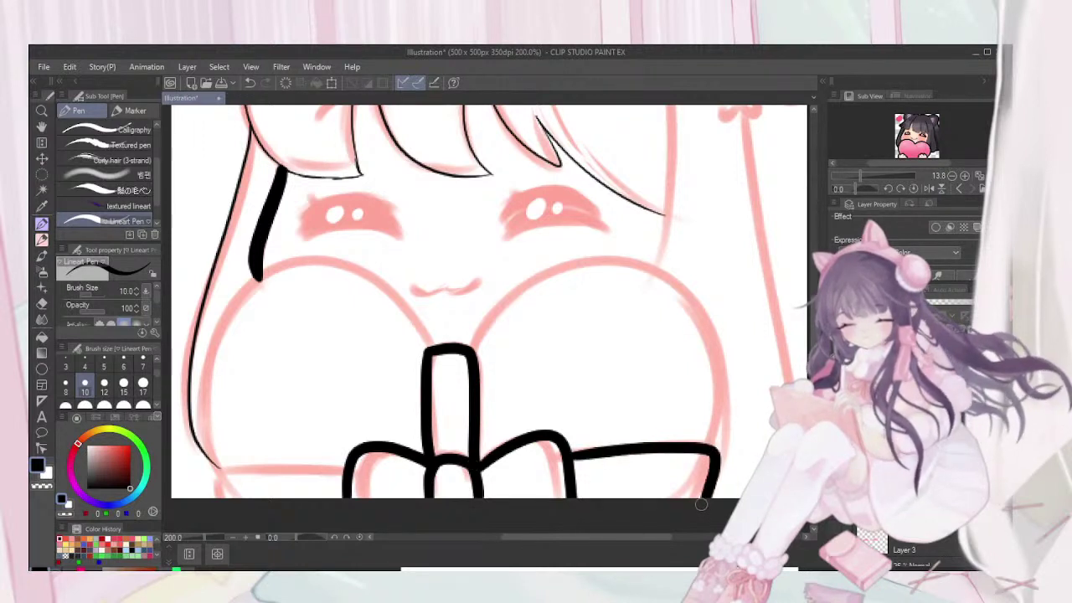
mouse_move(210, 475)
left_mouse_down()
mouse_move(219, 500)
mouse_move(211, 469)
mouse_move(346, 470)
left_mouse_up()
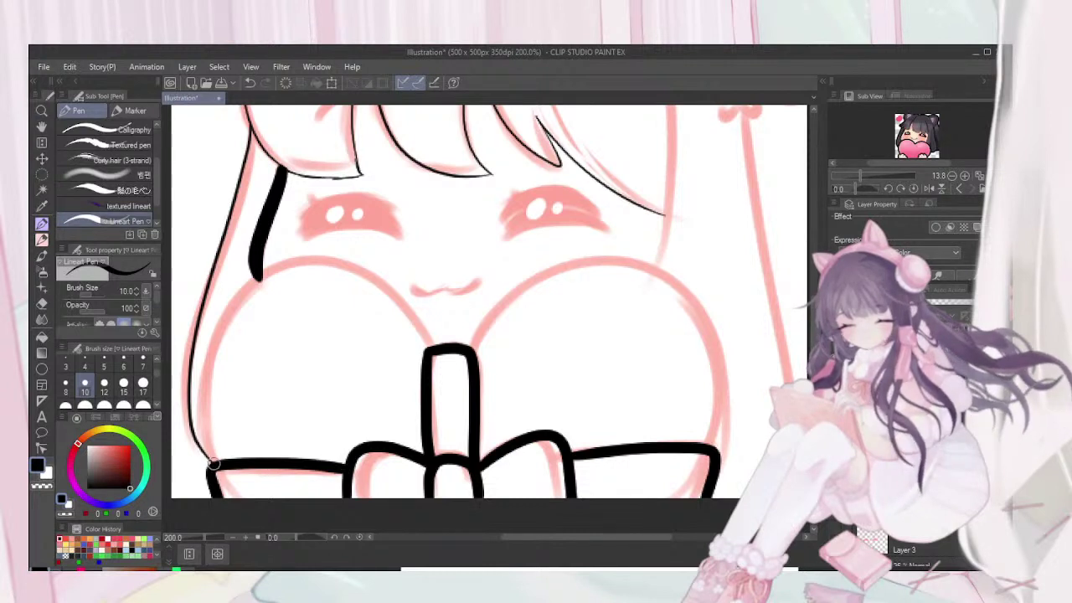
Try inking the outline of the heart's left lobe at size 10 in several strokes and undo each one
mouse_move(209, 457)
left_mouse_down()
mouse_move(195, 393)
mouse_move(230, 297)
mouse_move(294, 257)
mouse_move(352, 261)
mouse_move(396, 287)
mouse_move(423, 345)
left_mouse_up()
key("ctrl+z")
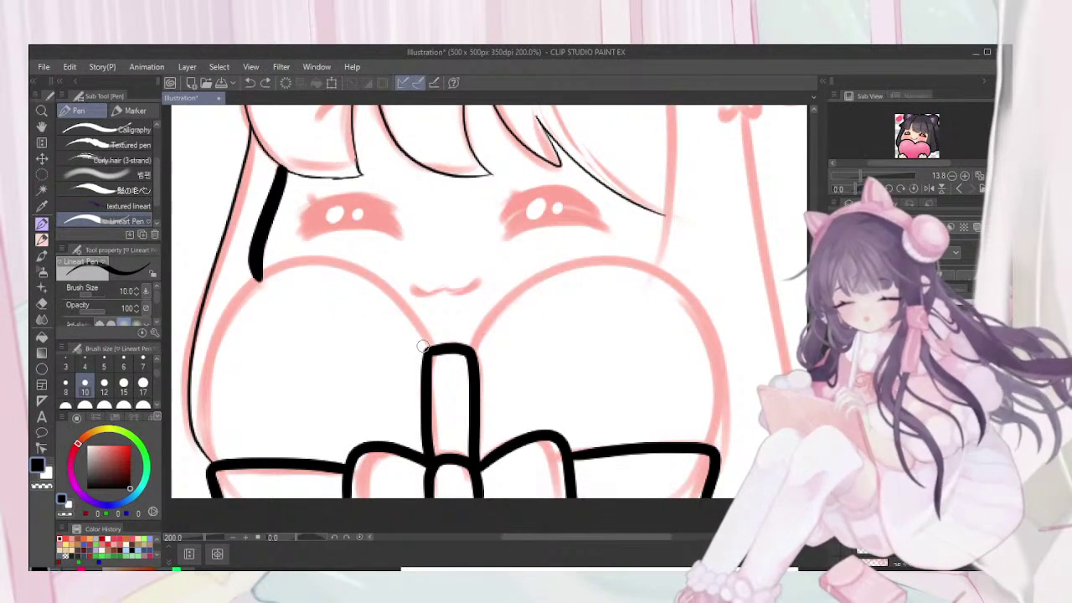
mouse_move(428, 344)
left_mouse_down()
mouse_move(395, 291)
mouse_move(360, 262)
mouse_move(300, 254)
mouse_move(254, 275)
mouse_move(210, 333)
mouse_move(198, 393)
mouse_move(204, 444)
mouse_move(222, 467)
left_mouse_up()
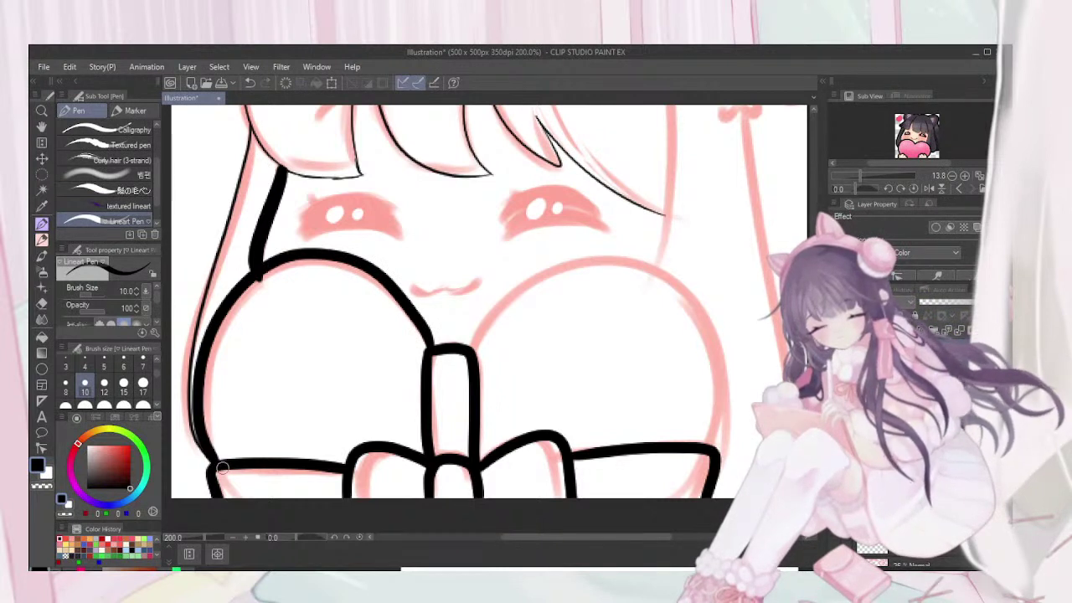
key("ctrl+z")
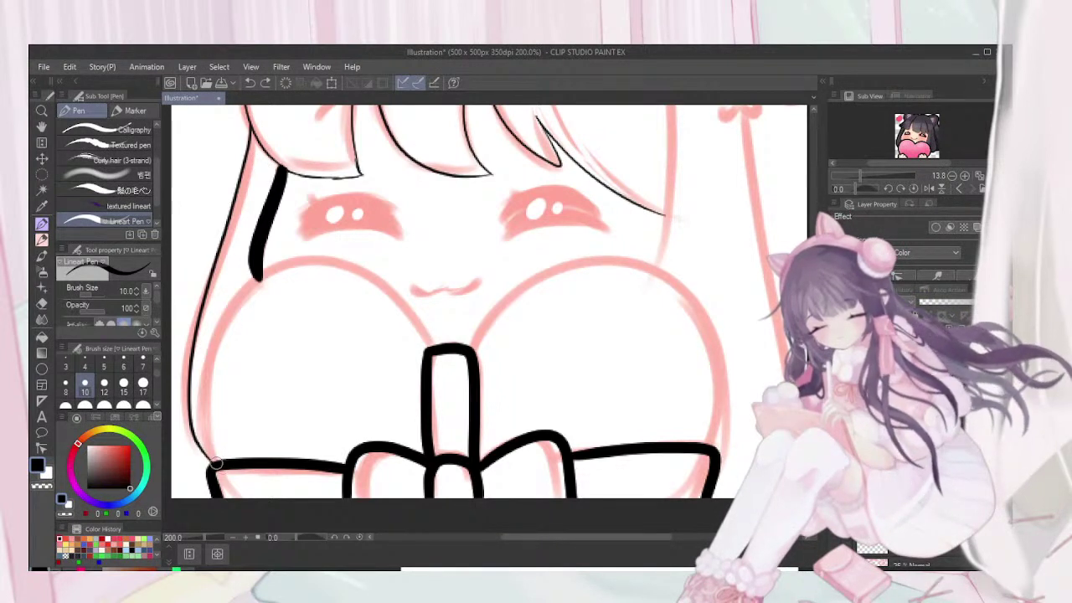
mouse_move(214, 461)
left_mouse_down()
mouse_move(197, 415)
mouse_move(225, 318)
mouse_move(278, 270)
mouse_move(333, 264)
mouse_move(386, 285)
left_mouse_up()
key("ctrl+z")
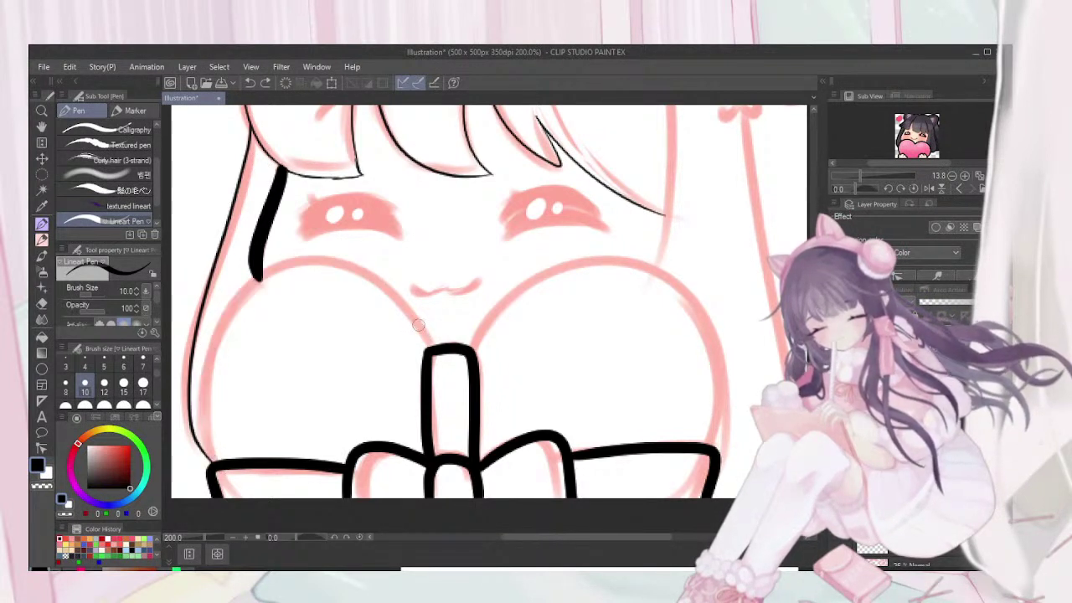
mouse_move(429, 347)
left_mouse_down()
mouse_move(371, 282)
mouse_move(339, 265)
left_mouse_up()
key("ctrl+z")
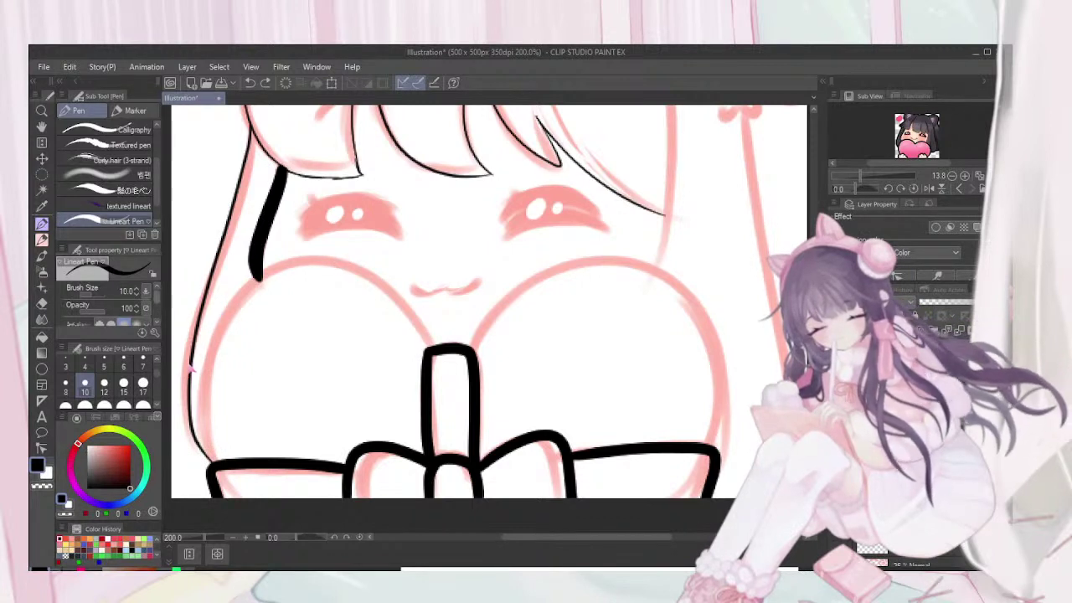
Set the Lineart Pen's stabilization to 100 and ink the outlines of the heart's left and right lobes in black at size 10
left_click_drag(157, 295, 191, 387)
left_click_drag(99, 307, 106, 307)
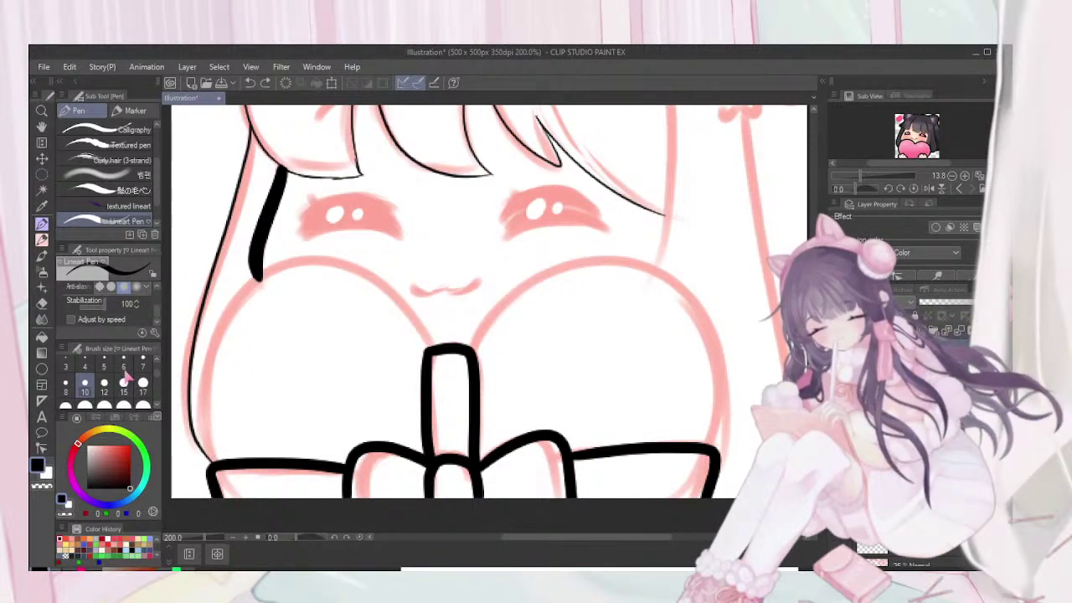
mouse_move(378, 276)
left_mouse_down()
mouse_move(333, 257)
mouse_move(271, 267)
mouse_move(241, 295)
mouse_move(201, 389)
mouse_move(219, 472)
left_mouse_up()
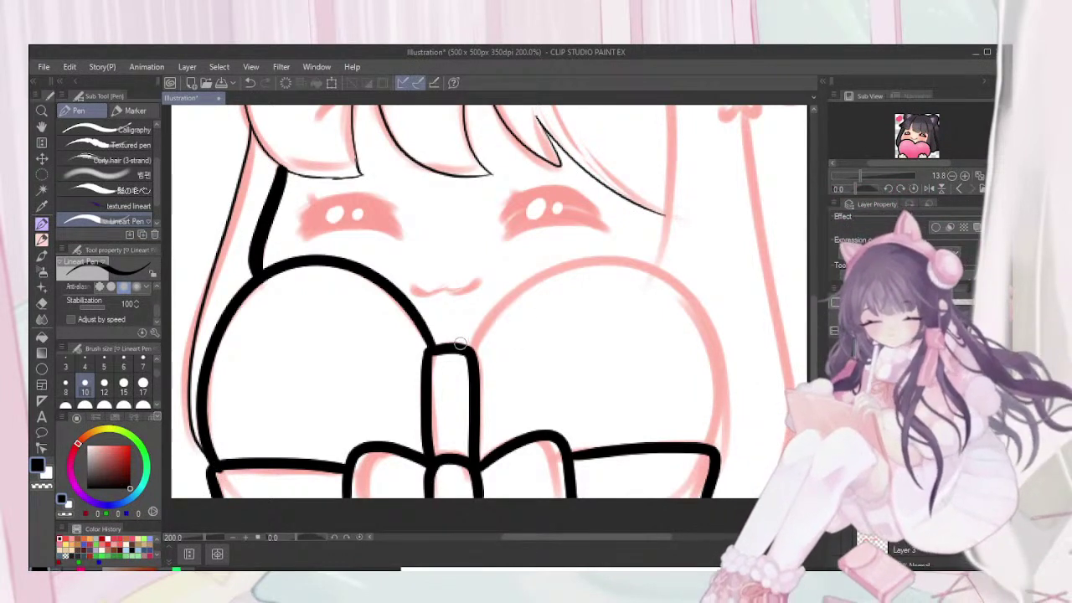
mouse_move(470, 350)
left_mouse_down()
mouse_move(491, 315)
mouse_move(540, 274)
mouse_move(607, 259)
mouse_move(669, 279)
mouse_move(715, 338)
mouse_move(721, 389)
left_mouse_up()
left_click_drag(717, 427, 708, 450)
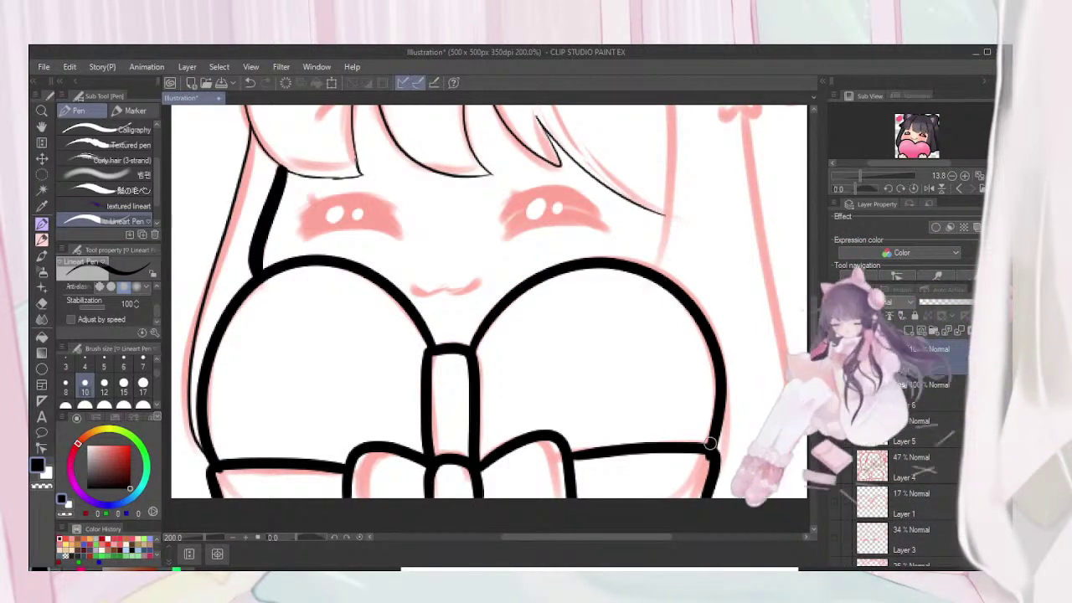
Try thickening both heart lobes' outlines by 10 with the Adjust line width tool, and undo both passes
key("e")
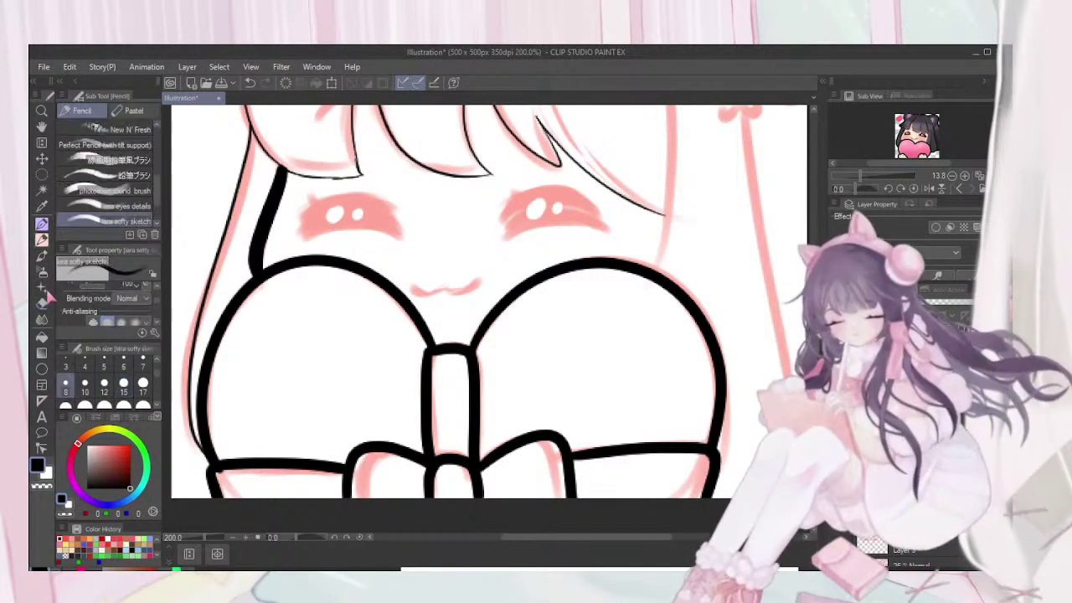
left_click(42, 448)
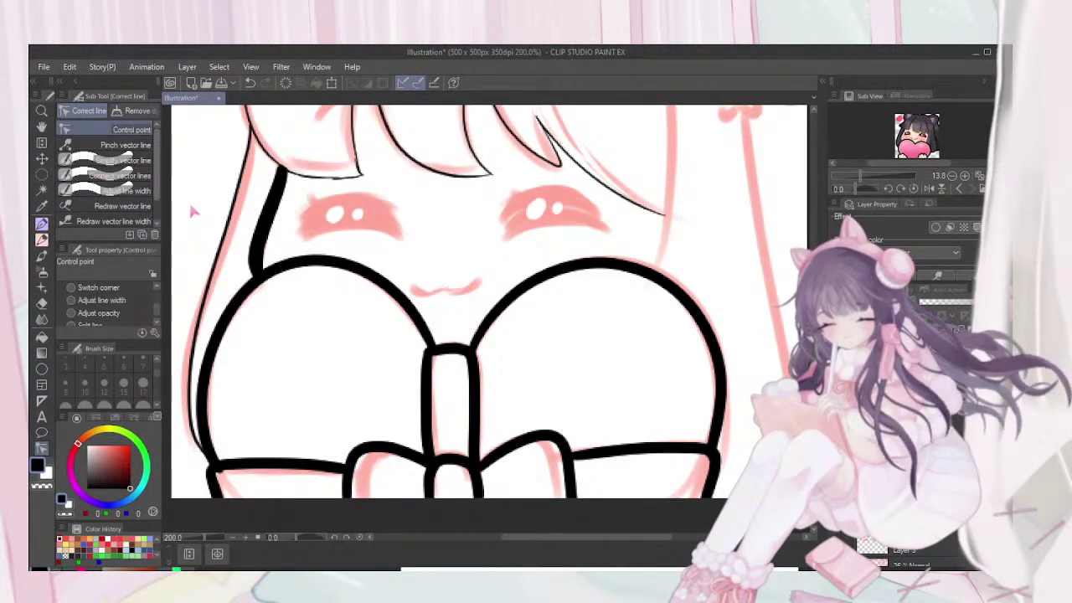
left_click(118, 190)
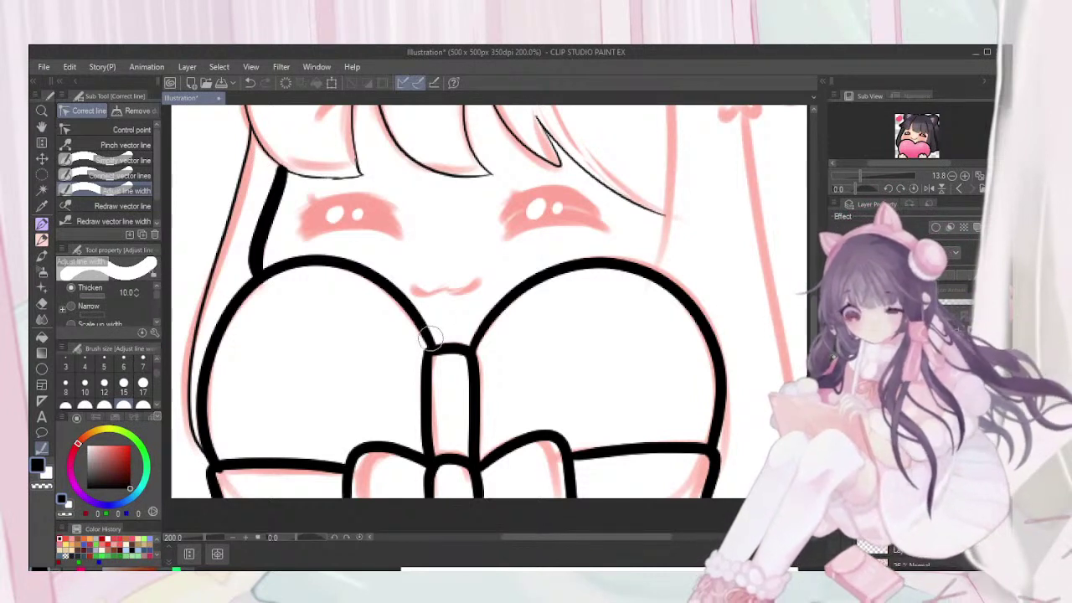
mouse_move(428, 339)
left_mouse_down()
mouse_move(401, 299)
mouse_move(355, 268)
mouse_move(285, 264)
mouse_move(241, 308)
mouse_move(212, 379)
mouse_move(221, 510)
left_mouse_up()
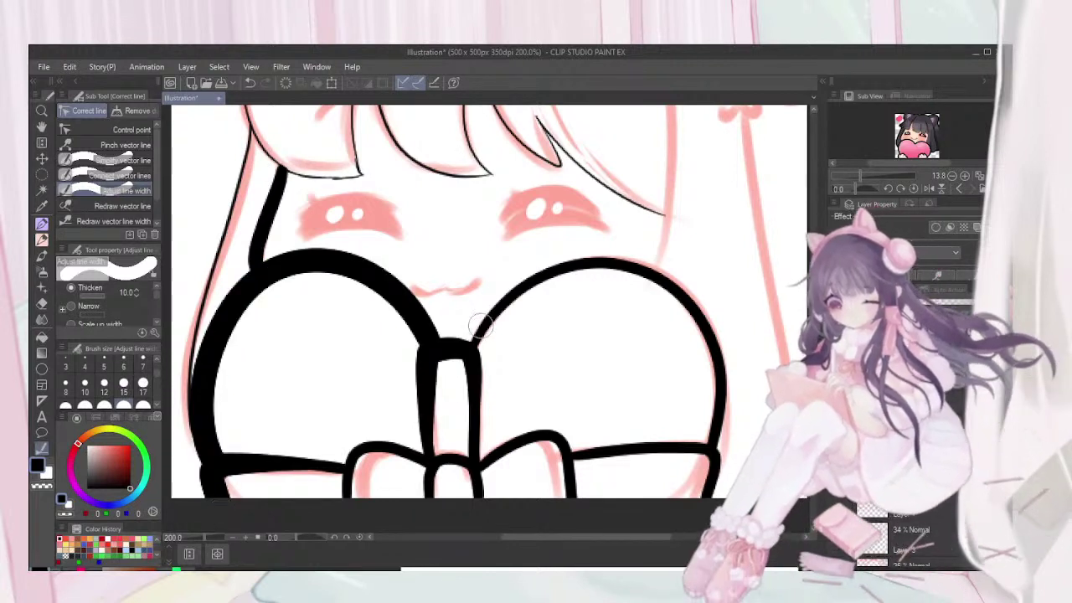
mouse_move(481, 333)
left_mouse_down()
mouse_move(611, 261)
mouse_move(688, 304)
mouse_move(711, 400)
mouse_move(708, 460)
mouse_move(684, 511)
left_mouse_up()
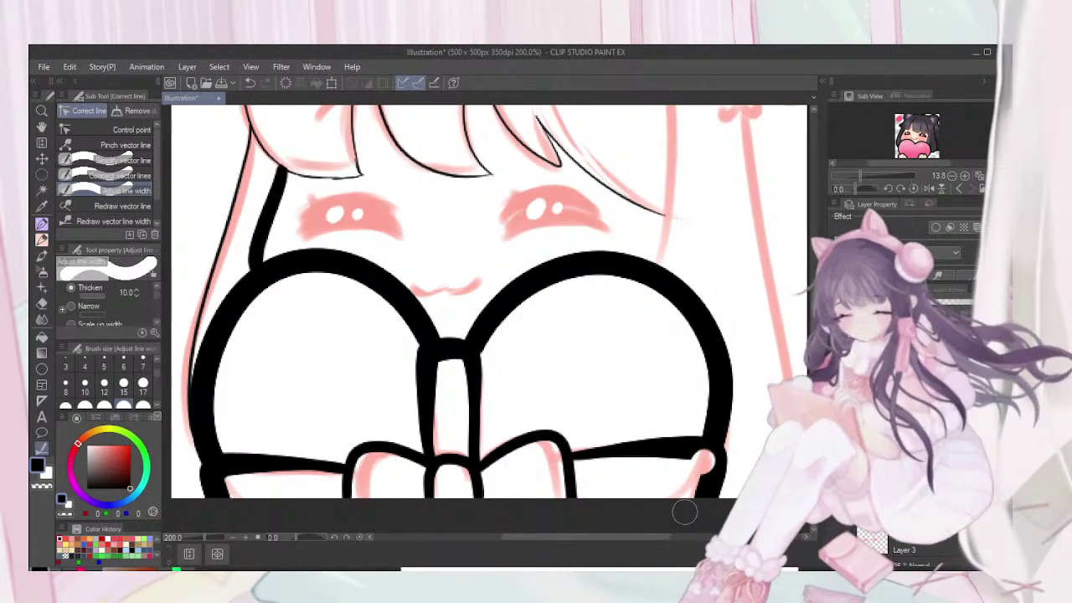
scroll(684, 511, "up", 2)
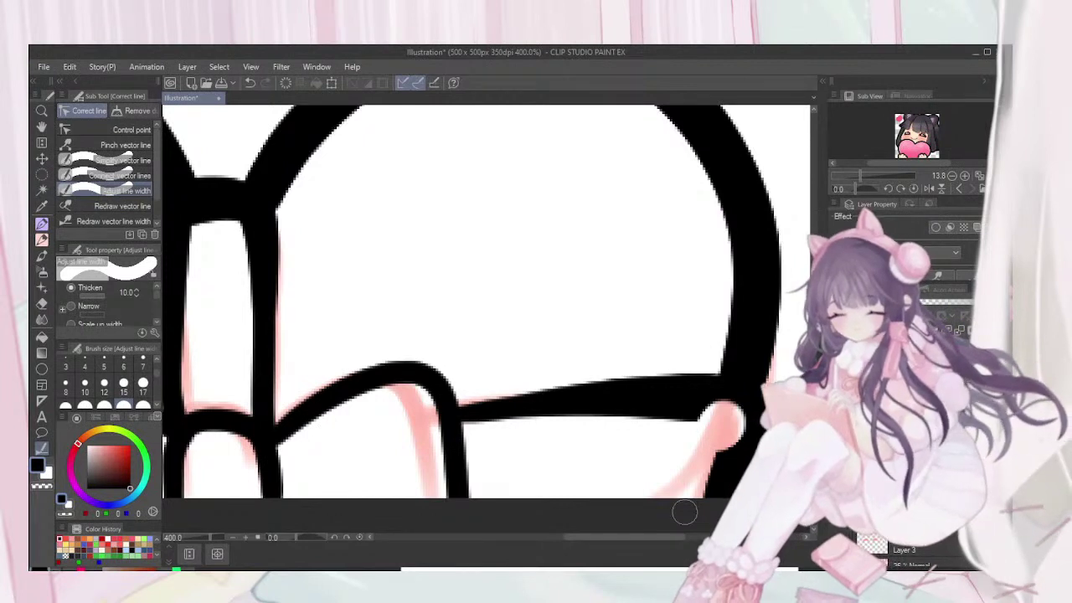
scroll(684, 512, "down", 2)
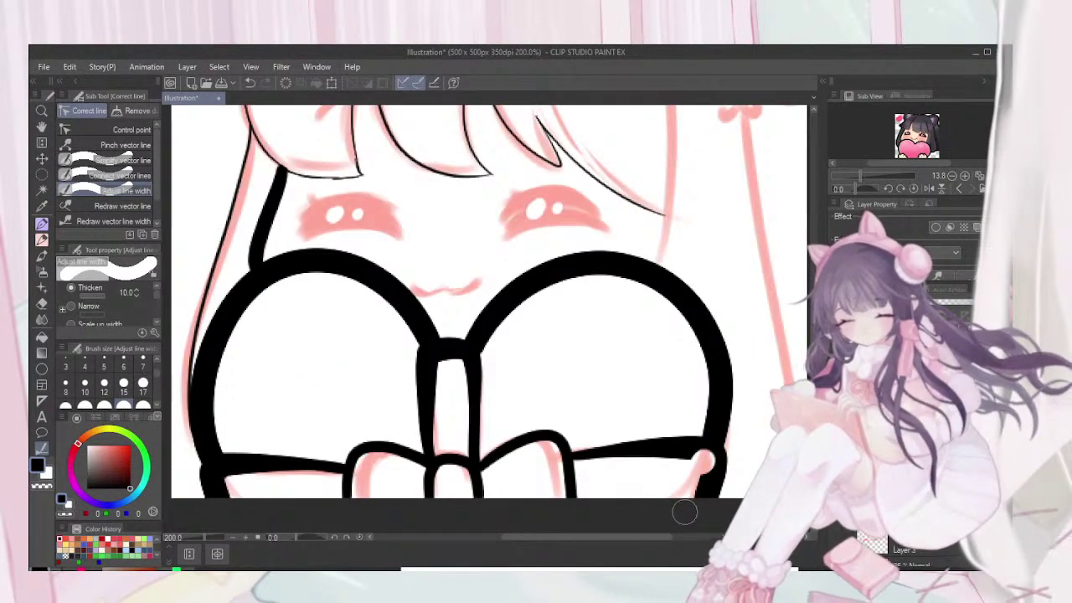
key("ctrl+z")
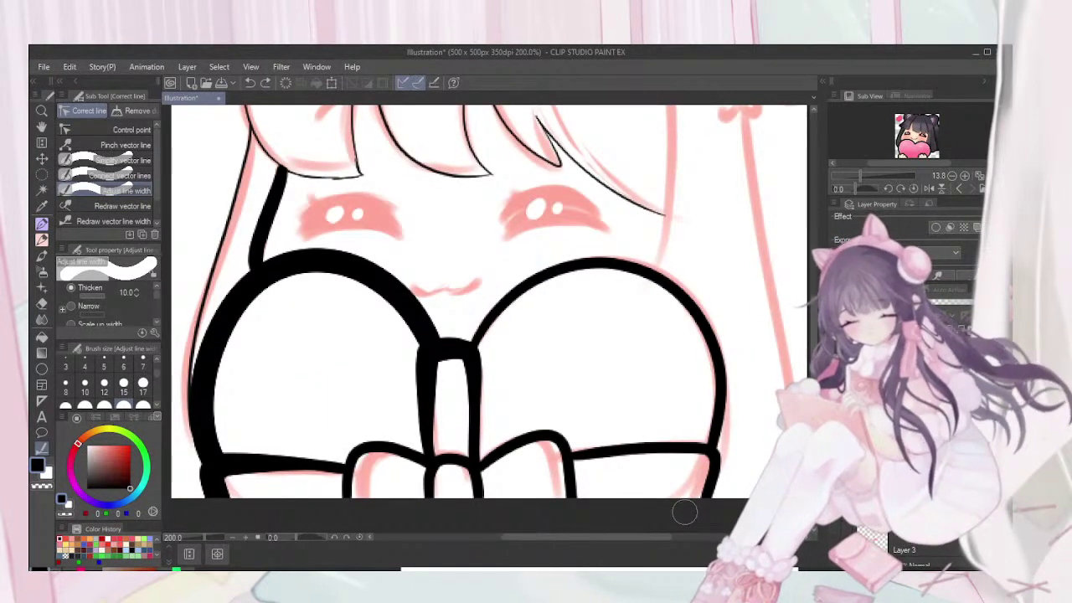
key("ctrl+z")
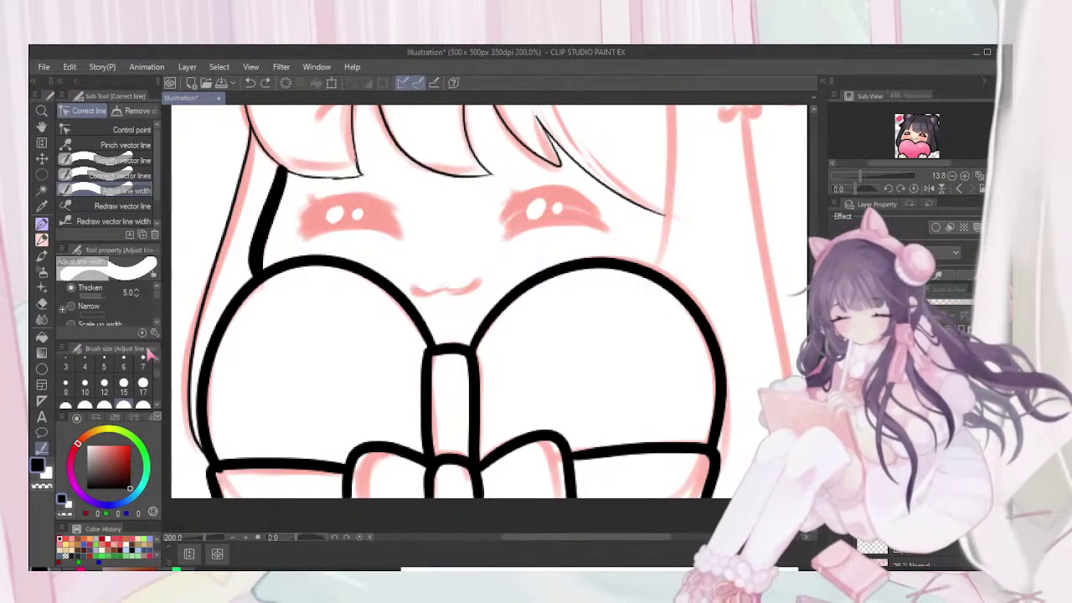
Thicken the outlines of both heart lobes with the Adjust line width tool at a thicken value of 5
mouse_move(426, 334)
left_mouse_down()
mouse_move(360, 267)
mouse_move(283, 264)
mouse_move(230, 313)
mouse_move(202, 393)
mouse_move(211, 450)
left_mouse_up()
mouse_move(473, 343)
left_mouse_down()
mouse_move(542, 274)
mouse_move(634, 269)
mouse_move(694, 317)
mouse_move(726, 379)
mouse_move(716, 422)
left_mouse_up()
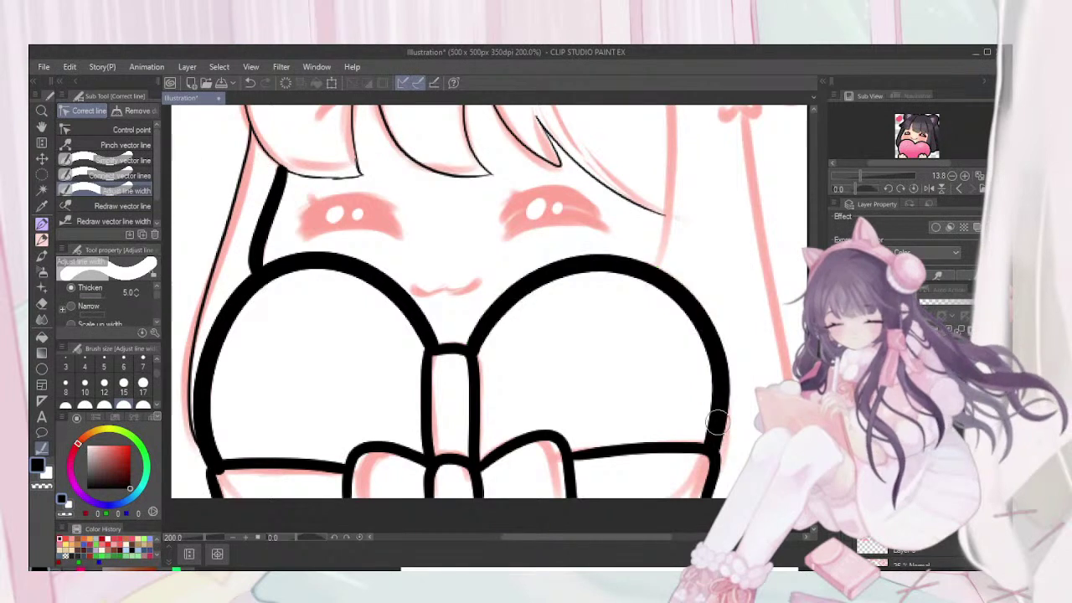
Return to the Lineart Pen and set its brush size to 15
key("p")
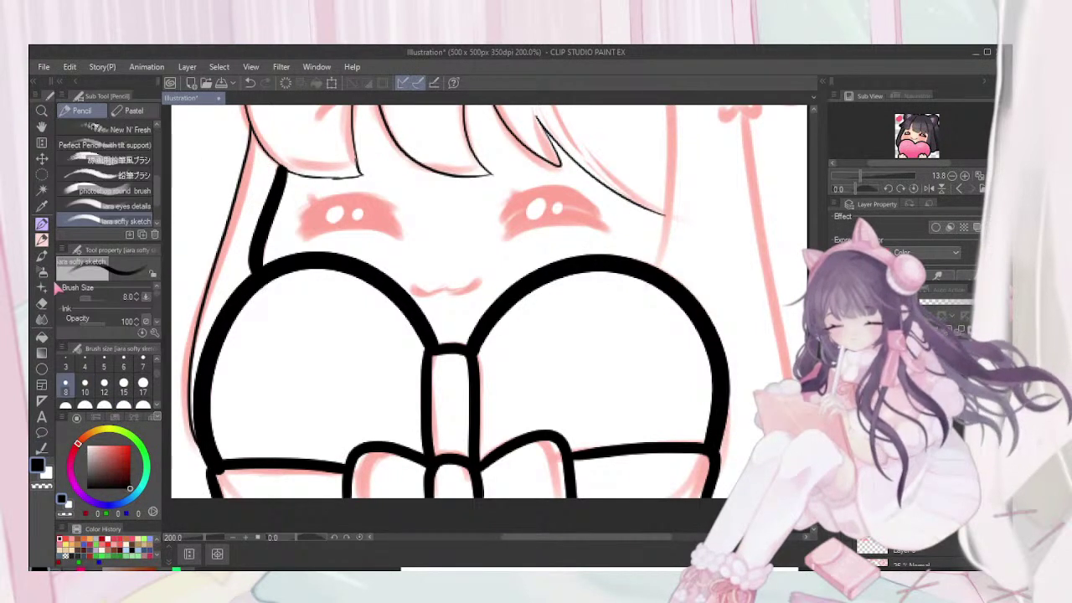
key("p")
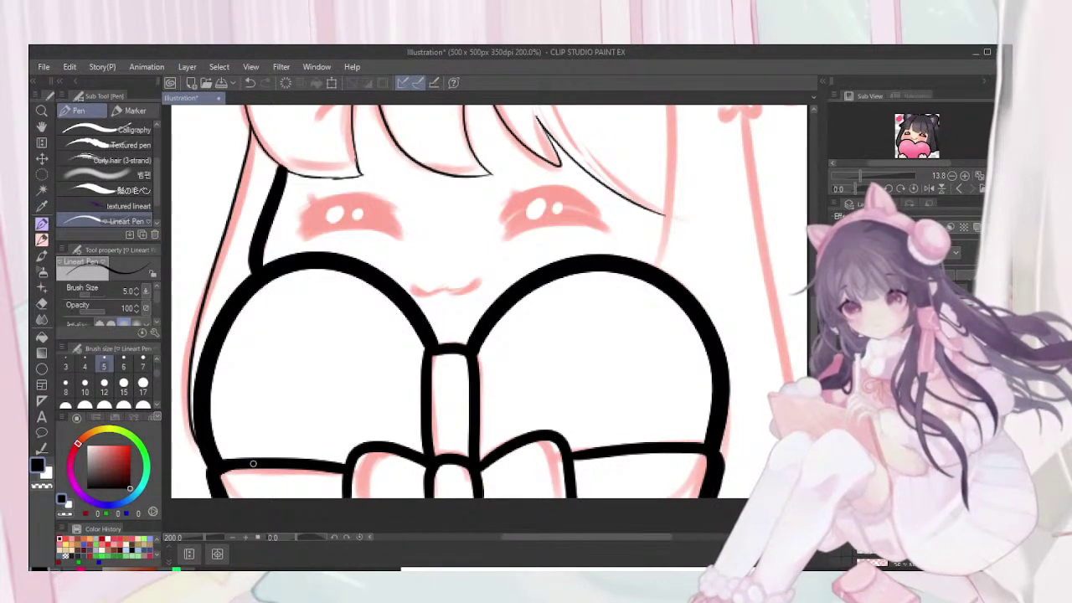
scroll(253, 463, "up", 1)
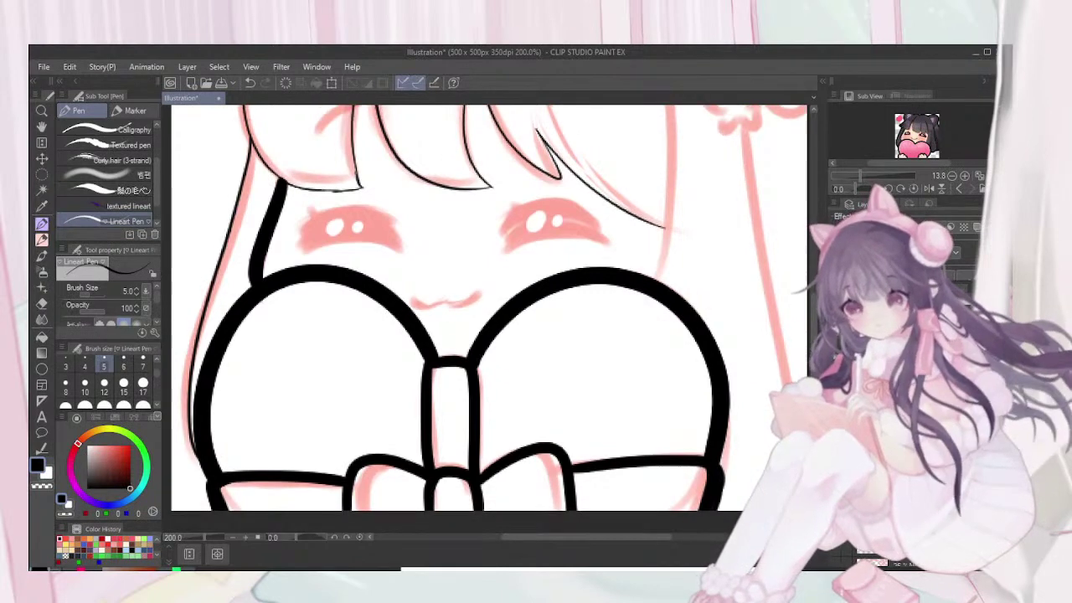
scroll(253, 463, "up", 5)
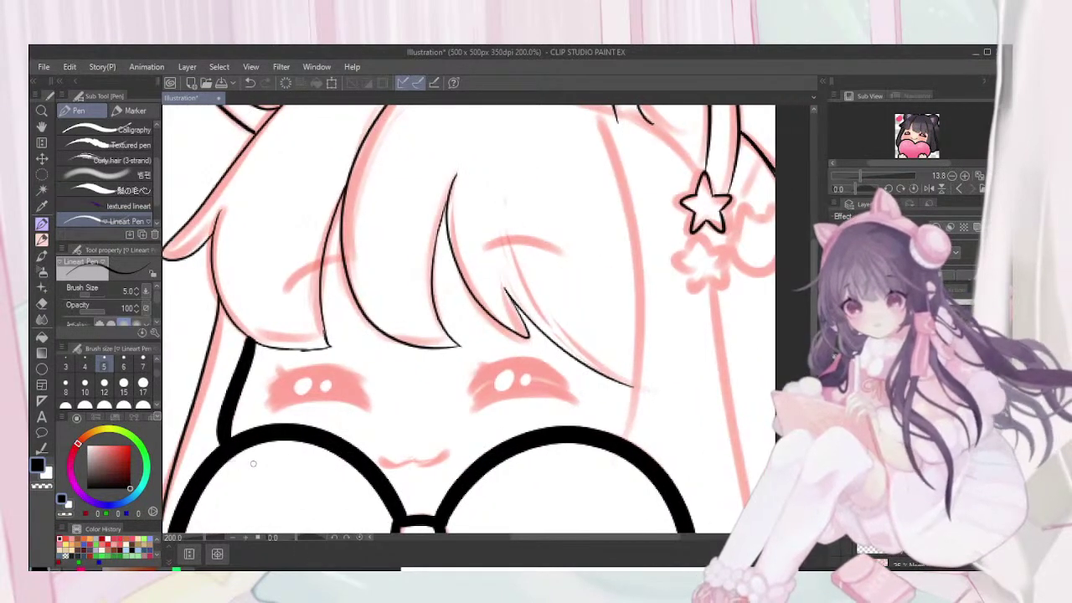
scroll(253, 463, "up", 3)
scroll(253, 463, "left", 3)
scroll(253, 463, "down", 3)
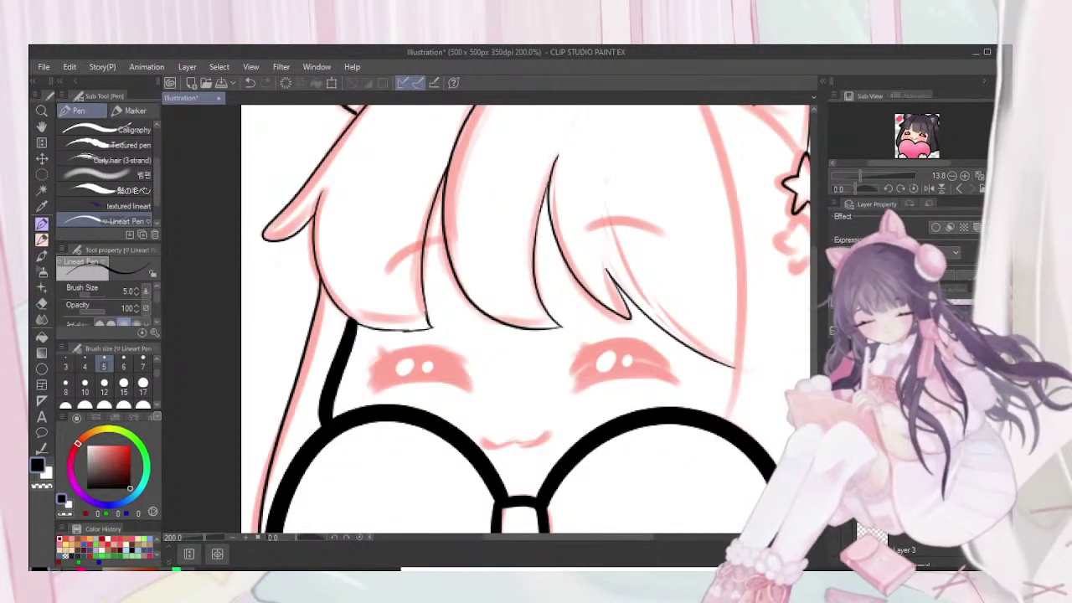
left_click(42, 238)
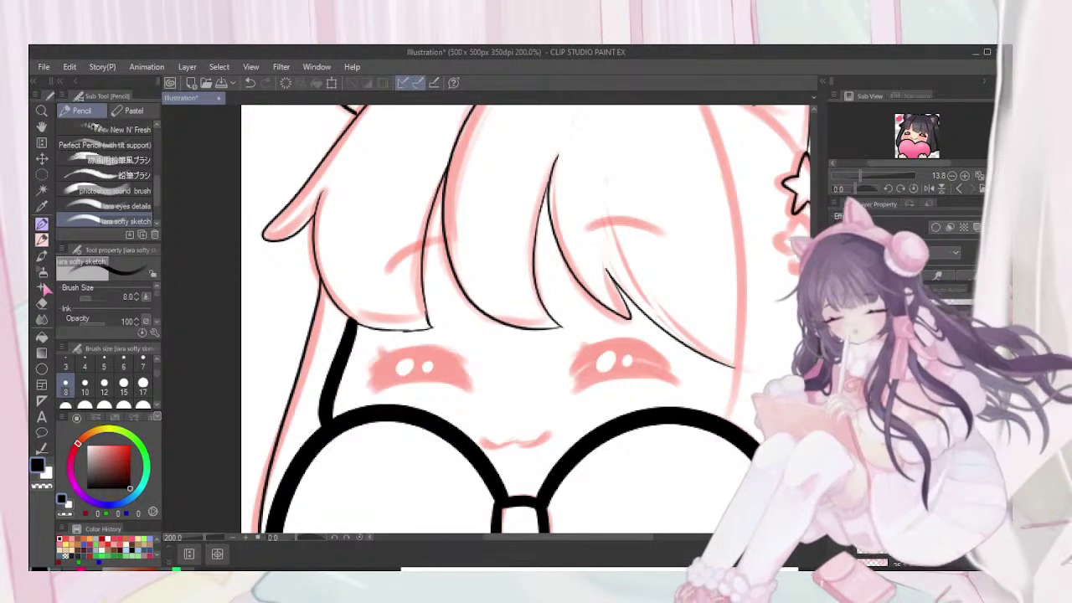
left_click(42, 225)
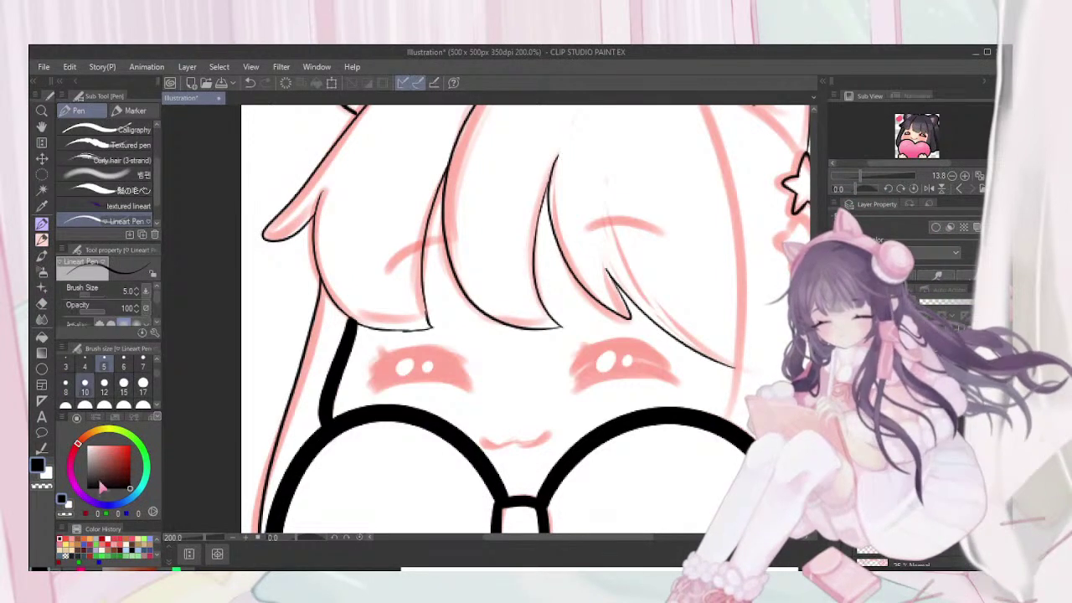
left_click(84, 386)
key("bracketright")
key("bracketright")
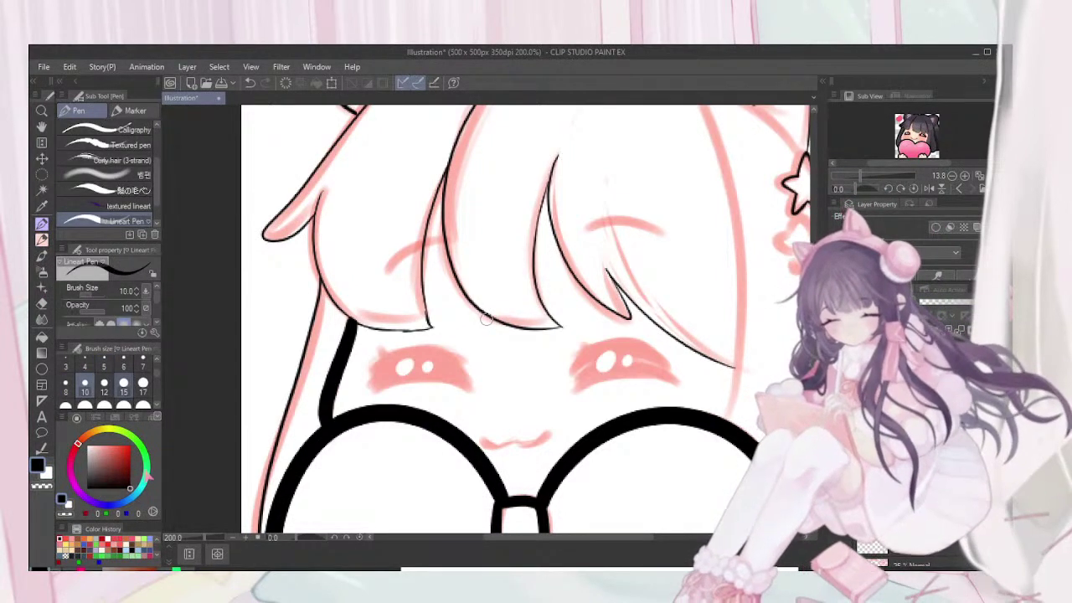
Go over the outer edge of the left cat ear with a thick black line at size 15, ending where it meets the hair
scroll(485, 319, "up", 5)
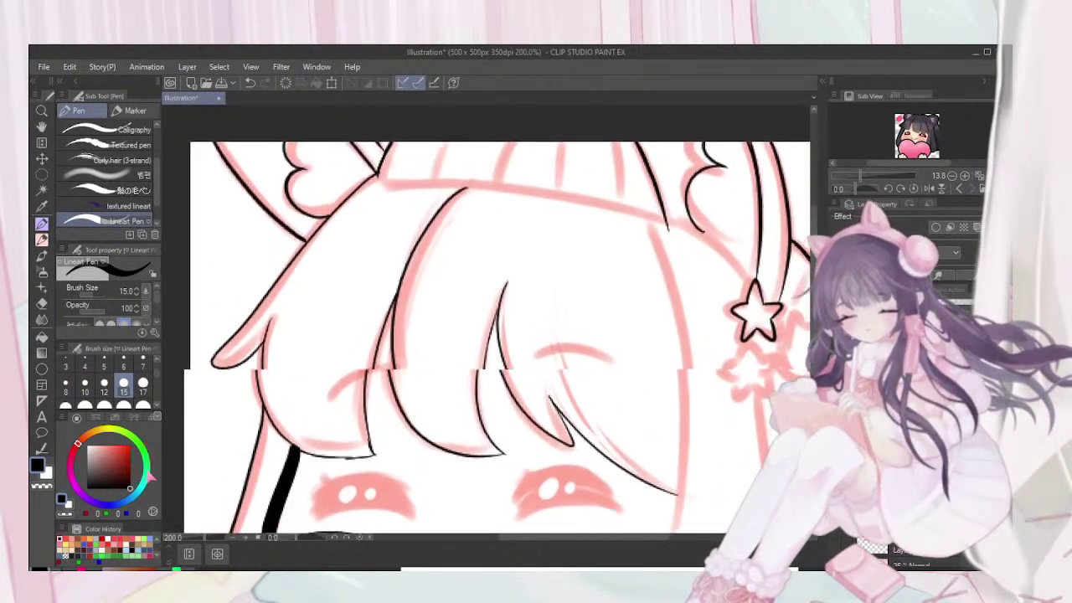
left_click_drag(519, 360, 532, 335)
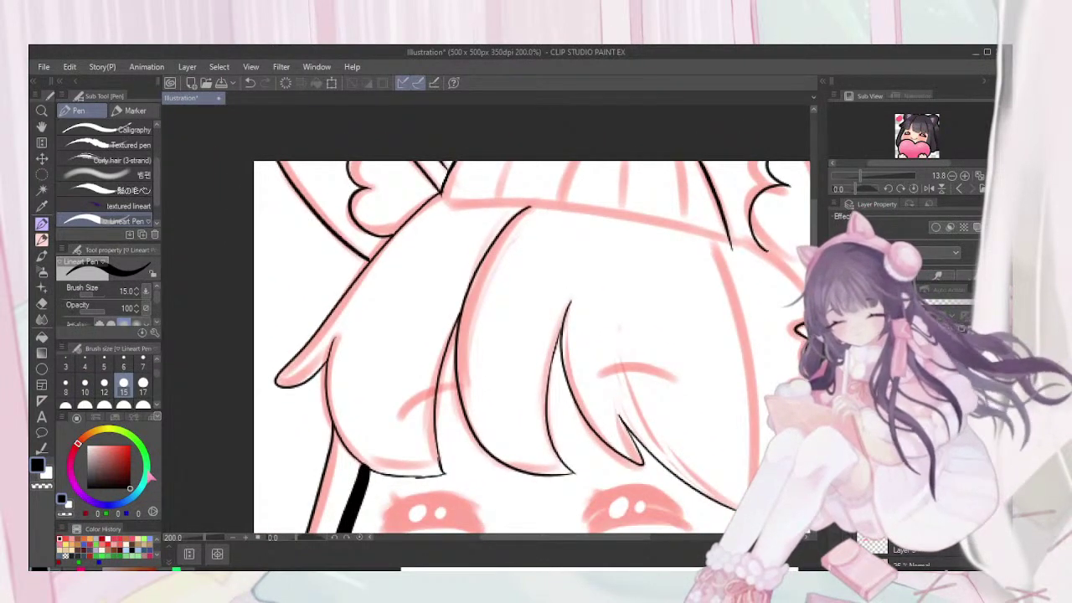
key("ctrl+plus")
key("ctrl+plus")
left_click_drag(486, 251, 607, 442)
scroll(485, 360, "left", 1)
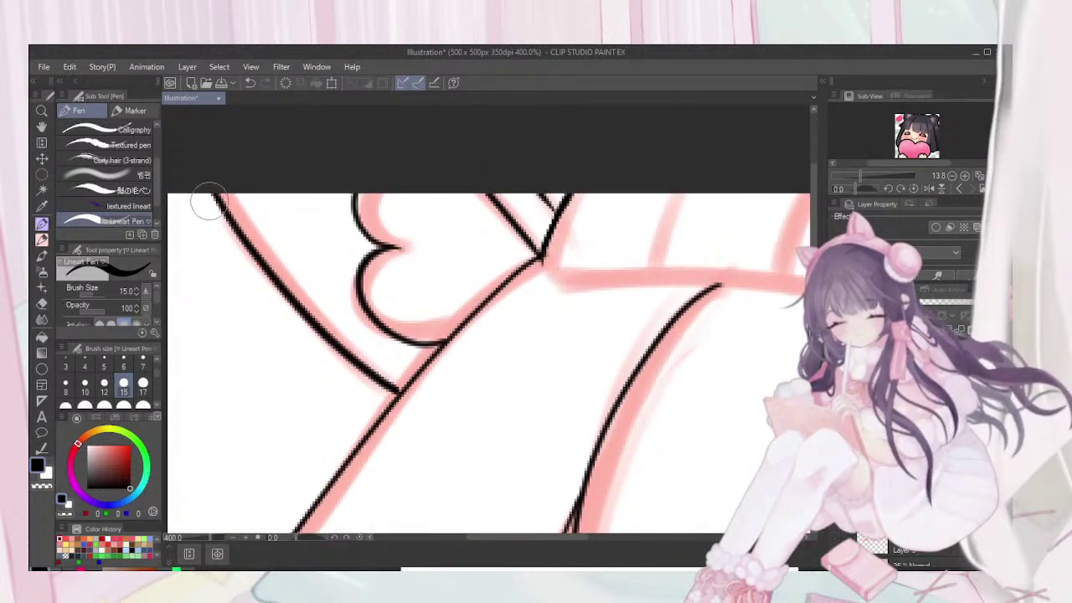
mouse_move(201, 184)
left_mouse_down()
mouse_move(266, 285)
mouse_move(342, 364)
mouse_move(396, 393)
mouse_move(391, 343)
left_mouse_up()
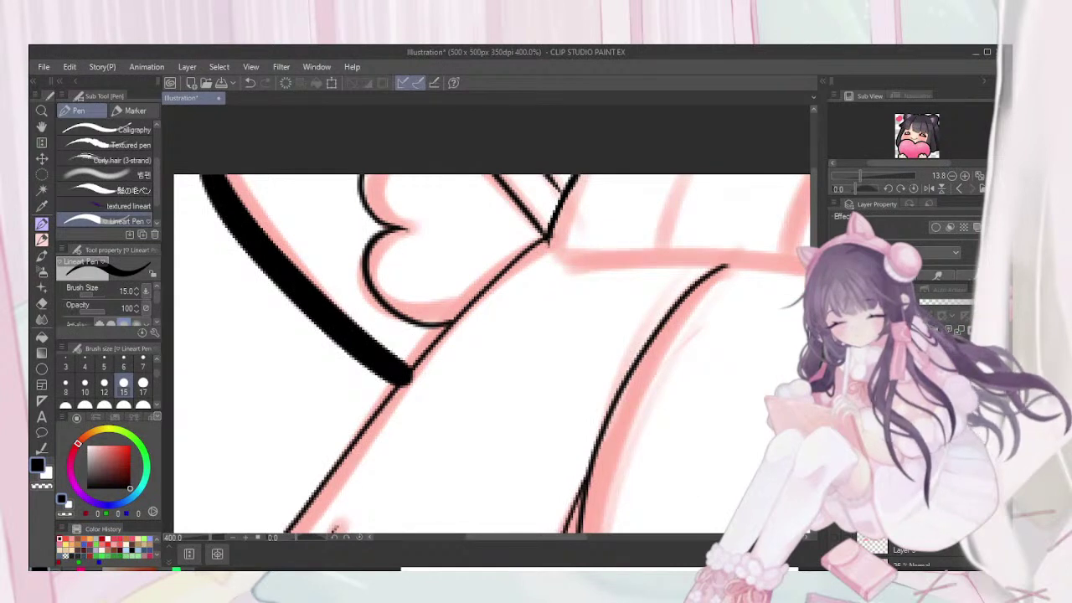
Thicken the outer hair contour from the left ear's base down around the pointed side tuft at size 15
scroll(385, 363, "down", 3)
mouse_move(476, 188)
left_mouse_down()
mouse_move(321, 386)
mouse_move(298, 446)
mouse_move(330, 452)
mouse_move(365, 441)
mouse_move(399, 399)
mouse_move(408, 365)
left_mouse_up()
left_click_drag(504, 443, 505, 390)
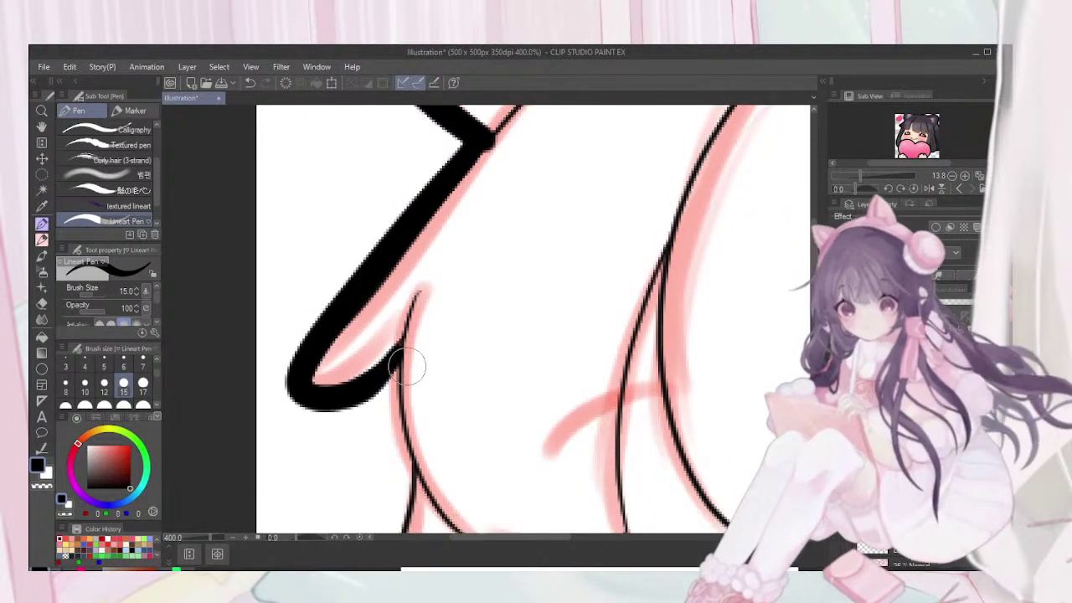
Thicken the long outer hair line from below the left side tuft down beside the heart to the ribbon's left corner at size 15
left_click_drag(505, 450, 531, 361)
scroll(407, 363, "down", 3)
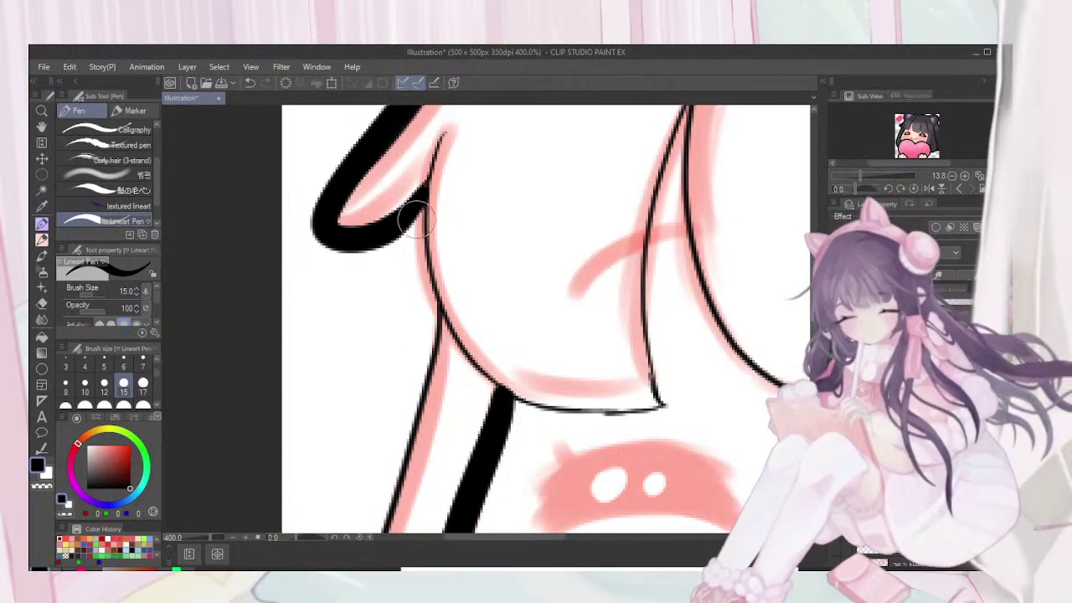
mouse_move(419, 205)
left_mouse_down()
mouse_move(421, 350)
mouse_move(398, 475)
mouse_move(398, 355)
left_mouse_up()
left_click_drag(399, 474, 481, 301)
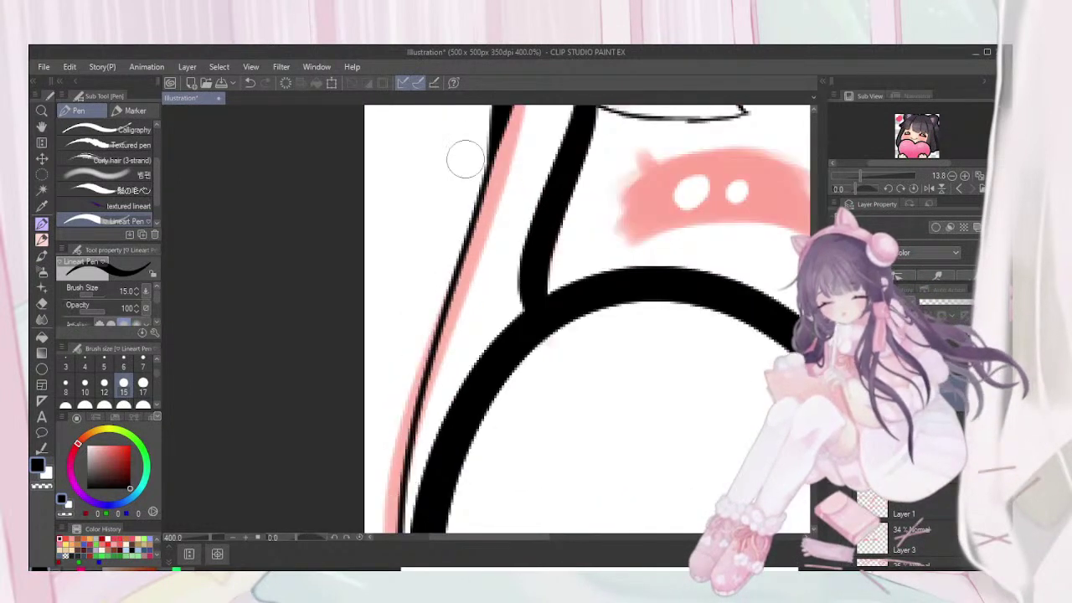
mouse_move(500, 117)
left_mouse_down()
mouse_move(422, 366)
mouse_move(387, 532)
left_mouse_up()
scroll(397, 280, "down", 8)
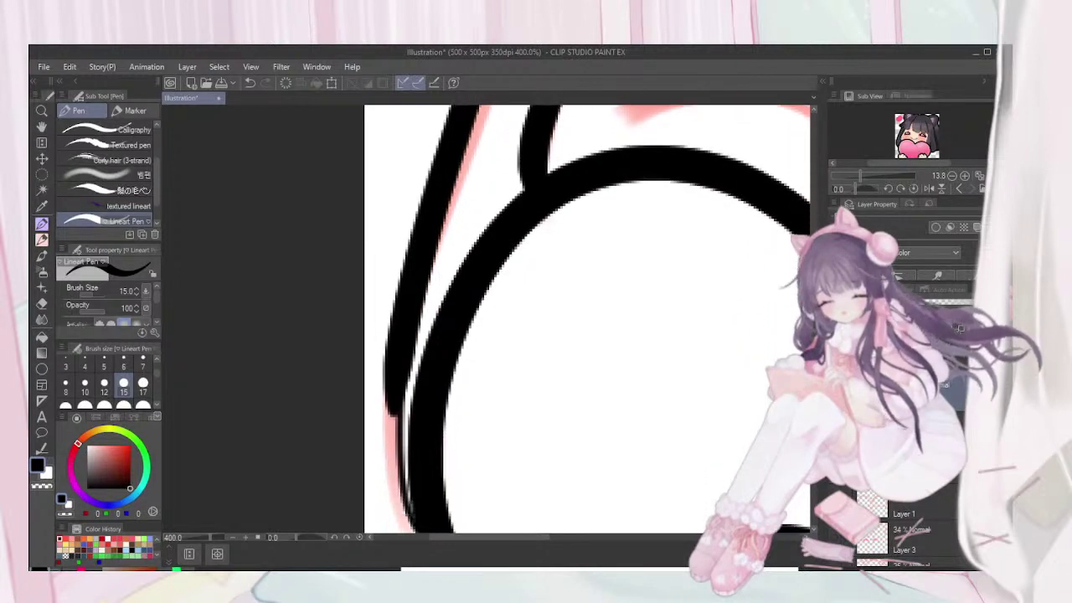
mouse_move(398, 281)
left_mouse_down()
mouse_move(404, 408)
mouse_move(446, 487)
left_mouse_up()
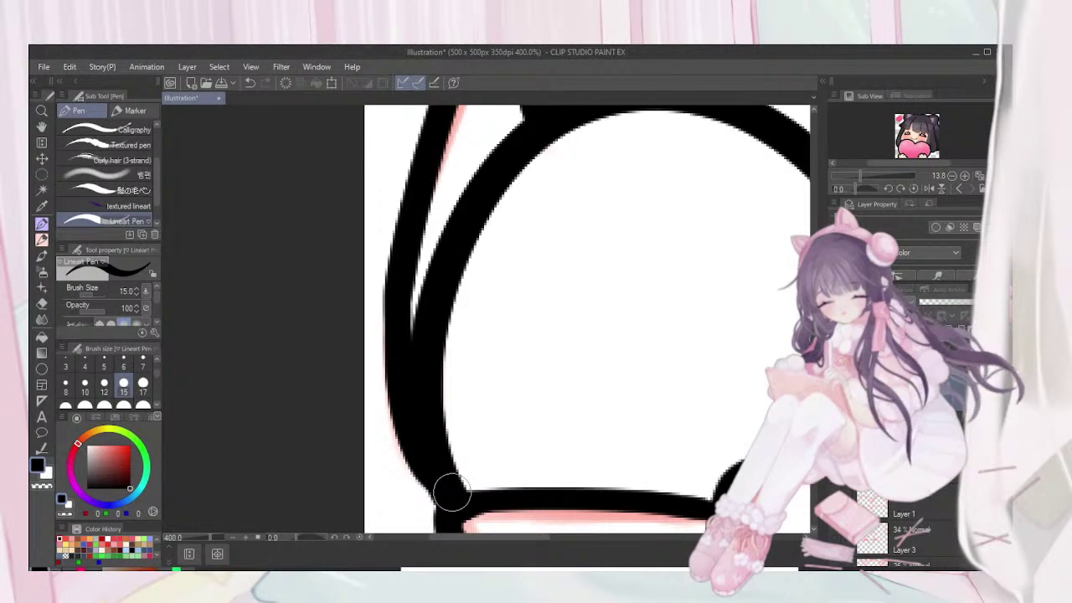
Thicken the hair contour running from the right cat ear's base down to the canvas edge at size 15
scroll(452, 492, "up", 7)
scroll(452, 492, "right", 6)
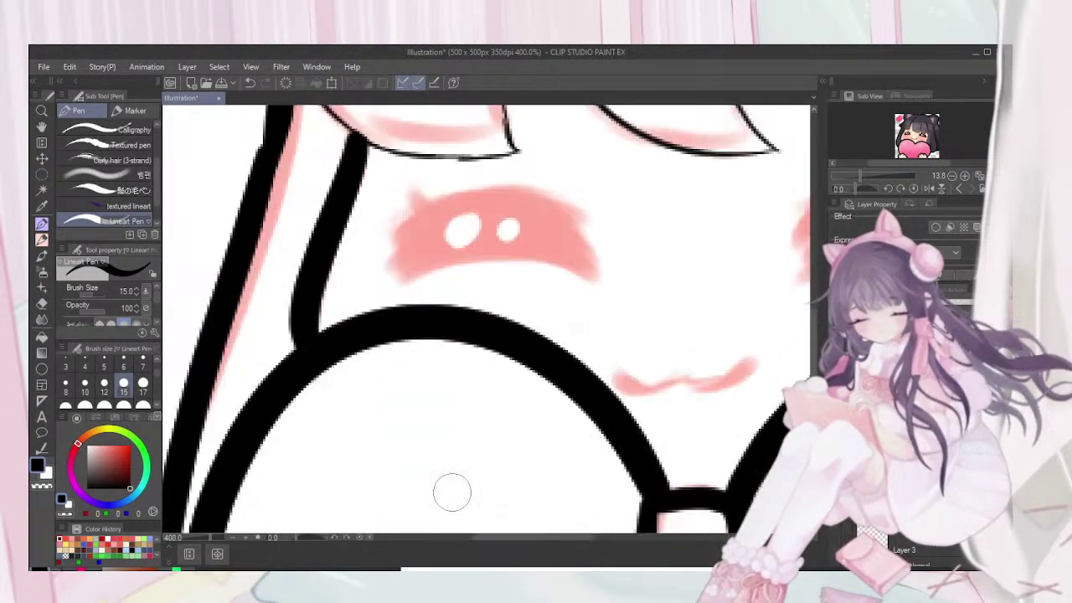
left_click_drag(523, 490, 452, 491)
left_click_drag(630, 415, 440, 492)
mouse_move(602, 318)
left_mouse_down()
mouse_move(483, 375)
mouse_move(419, 440)
left_mouse_up()
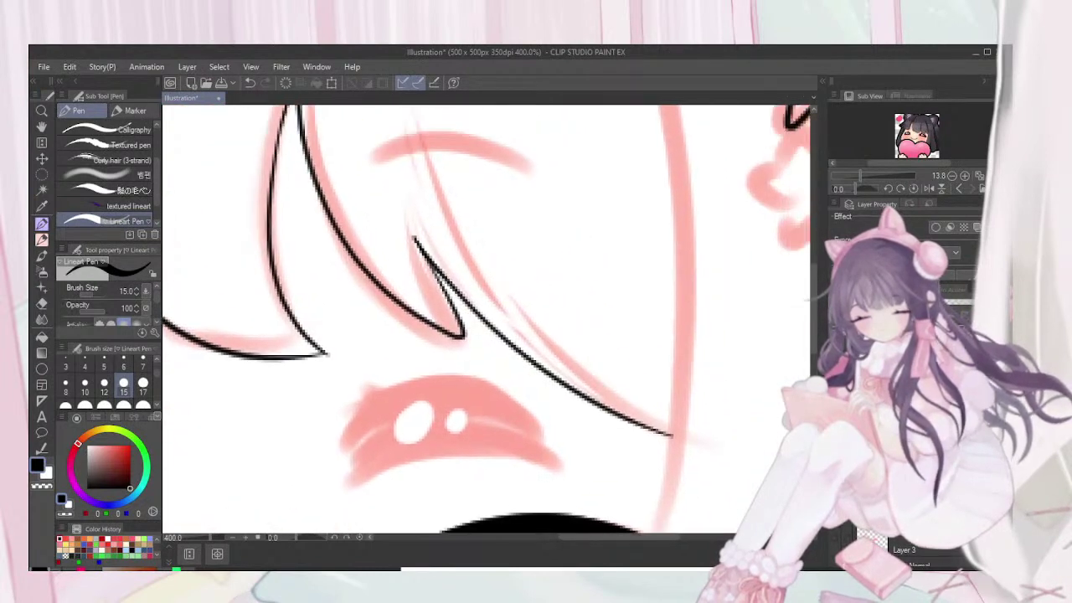
left_click_drag(537, 341, 435, 487)
left_click_drag(588, 491, 441, 491)
scroll(450, 490, "right", 5)
scroll(450, 491, "up", 5)
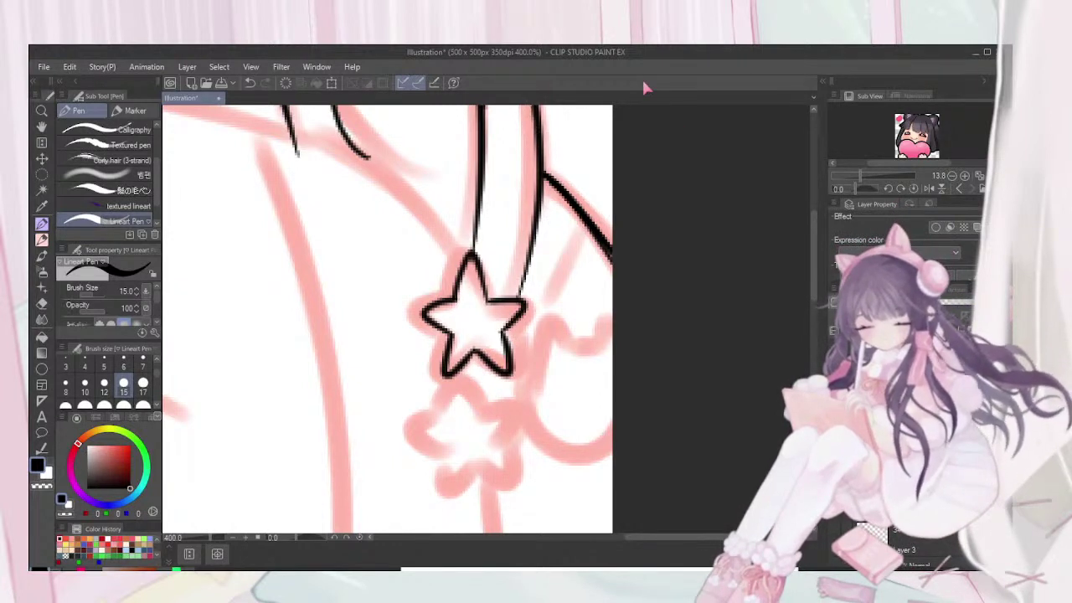
mouse_move(549, 152)
left_mouse_down()
mouse_move(549, 168)
mouse_move(555, 132)
mouse_move(556, 163)
mouse_move(627, 244)
left_mouse_up()
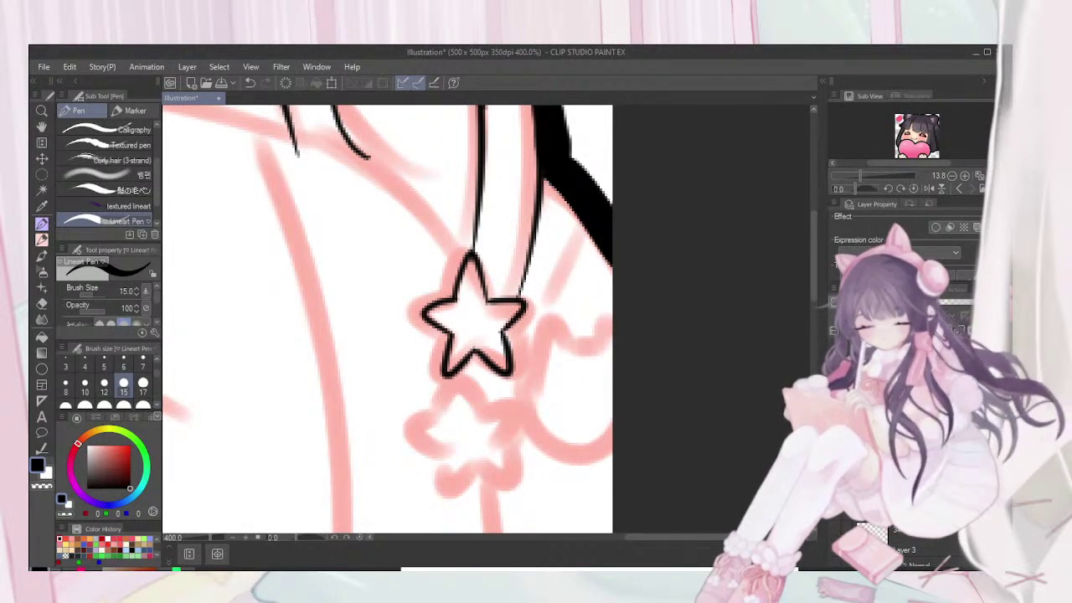
left_click_drag(552, 113, 577, 107)
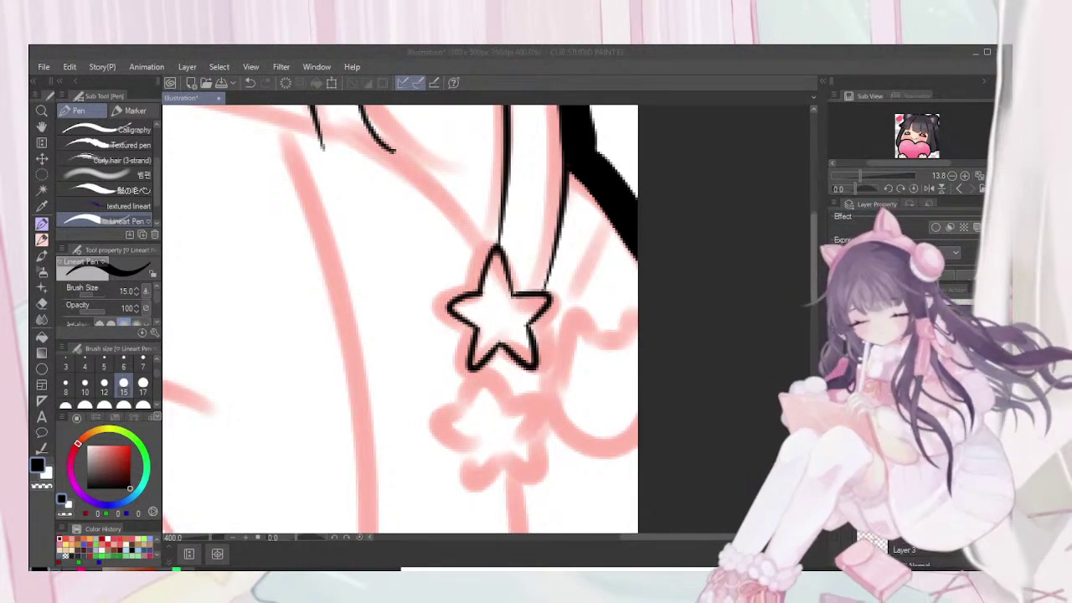
Go over the right cat ear's outer edge with a thick black line at size 15, joining it to the hair contour
left_click_drag(494, 377, 501, 364)
scroll(795, 283, "down", 3)
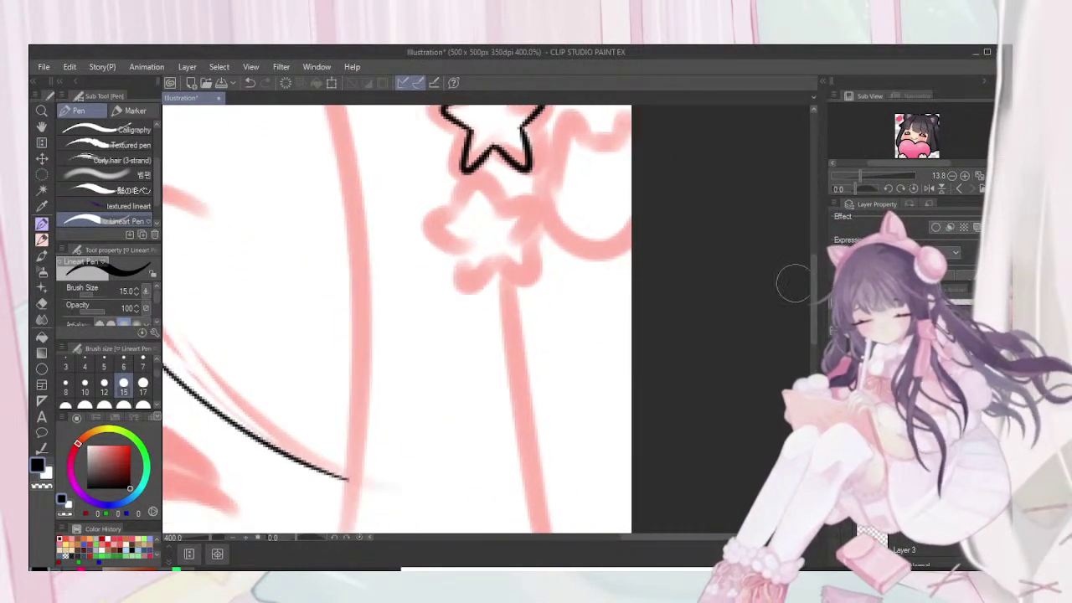
scroll(795, 283, "up", 1)
scroll(794, 283, "down", 2)
scroll(794, 282, "down", 1)
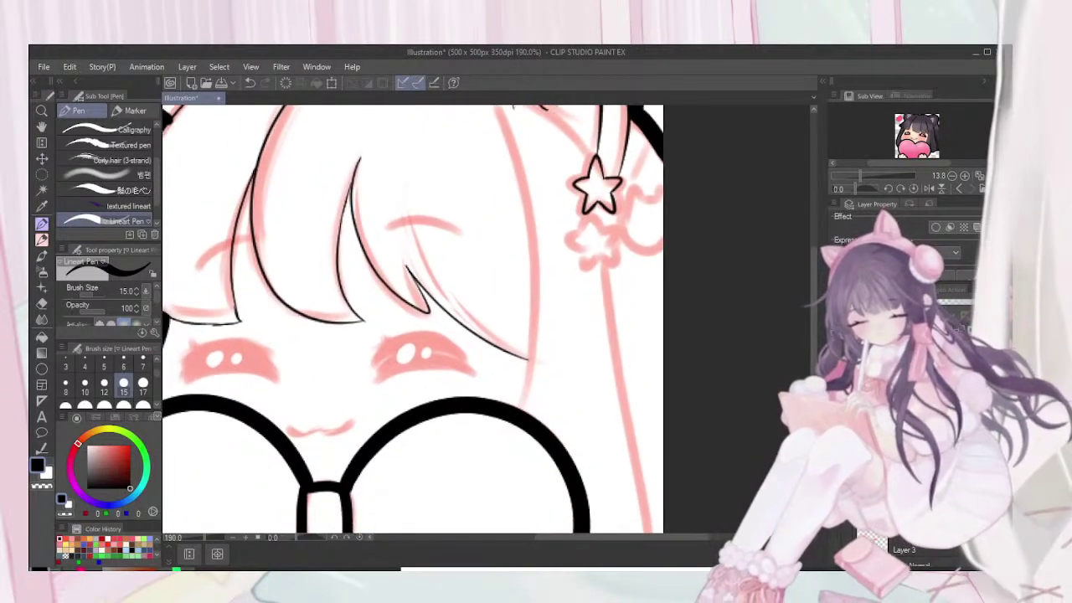
scroll(795, 283, "down", 3)
scroll(794, 283, "up", 2)
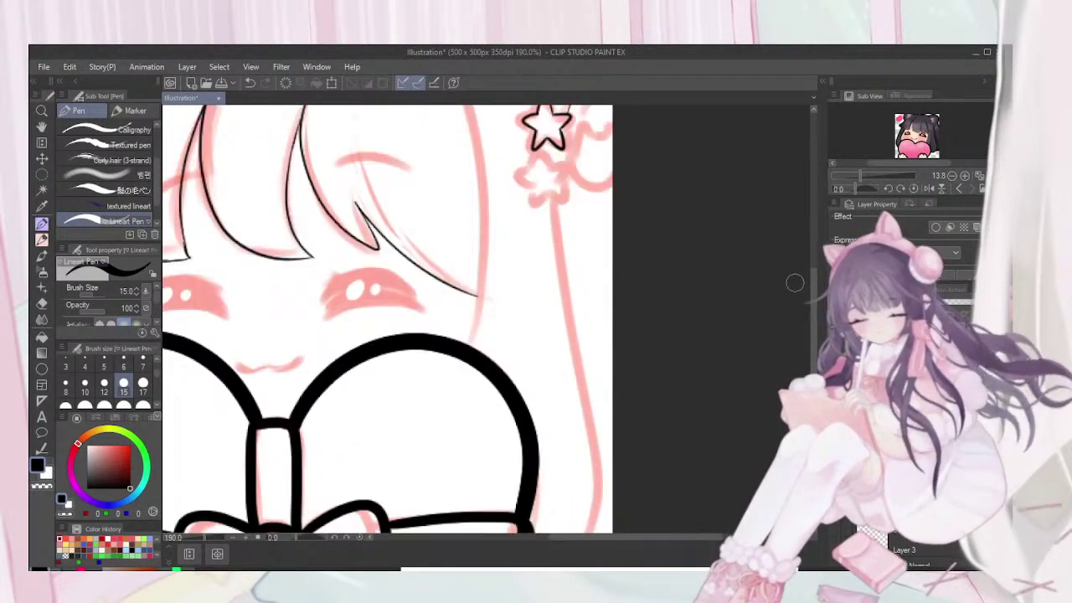
scroll(725, 346, "up", 5)
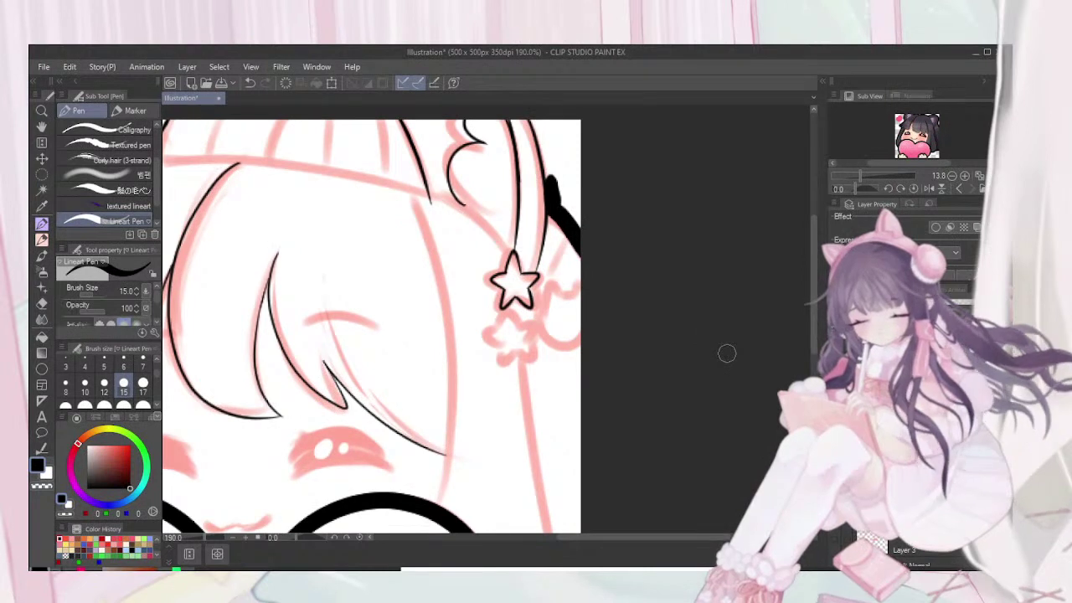
mouse_move(586, 258)
left_mouse_down()
mouse_move(566, 179)
mouse_move(588, 285)
left_mouse_up()
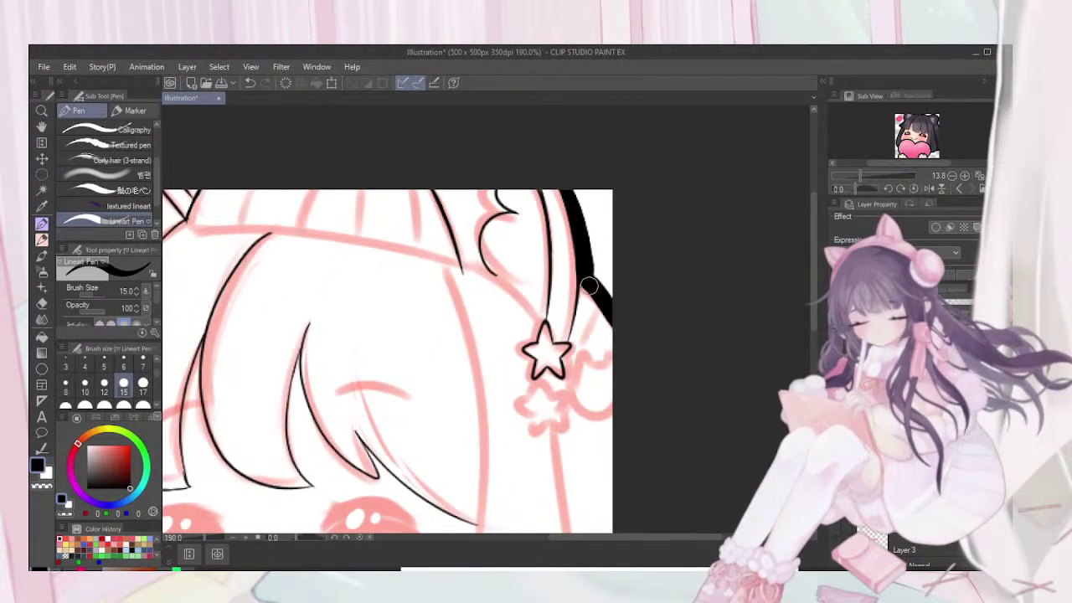
left_click_drag(567, 188, 581, 232)
mouse_move(587, 283)
left_mouse_down()
mouse_move(652, 385)
mouse_move(670, 347)
left_mouse_up()
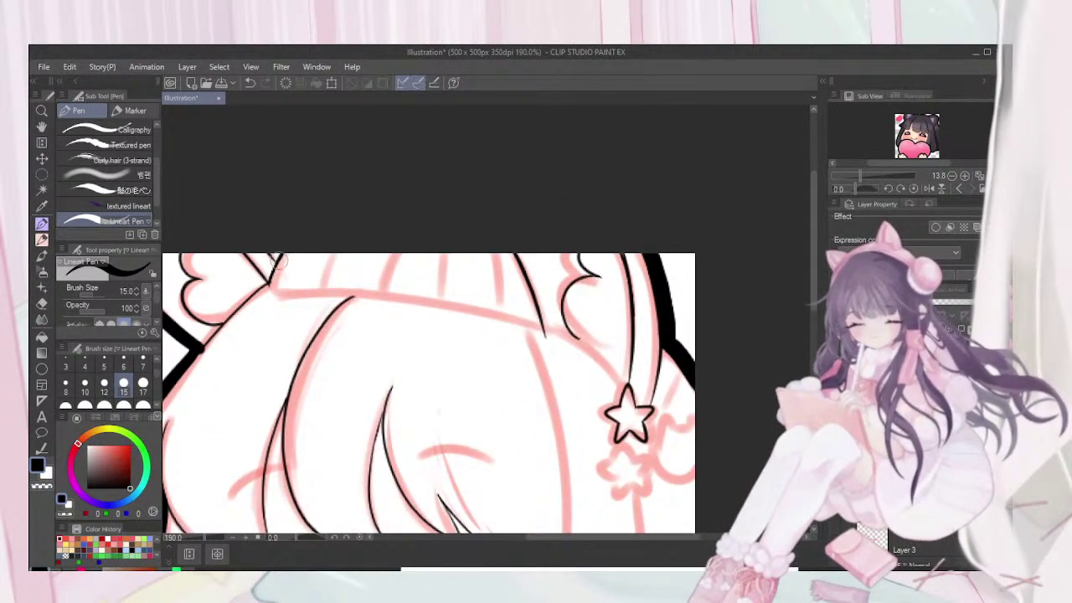
mouse_move(286, 249)
left_mouse_down()
mouse_move(269, 293)
mouse_move(281, 289)
left_mouse_up()
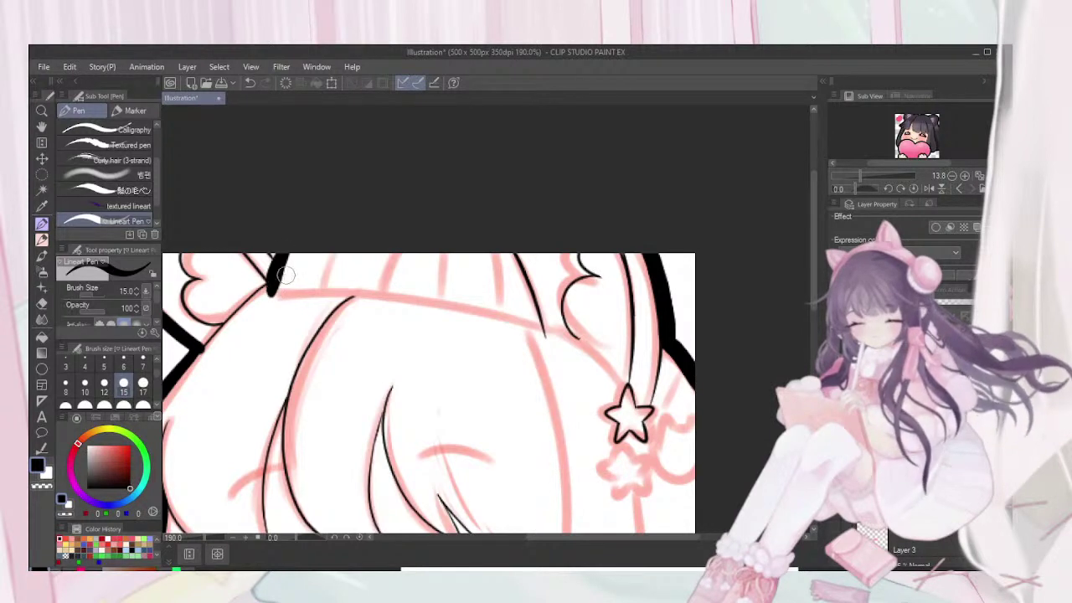
key("ctrl+z")
mouse_move(274, 287)
left_mouse_down()
mouse_move(458, 305)
mouse_move(545, 343)
left_mouse_up()
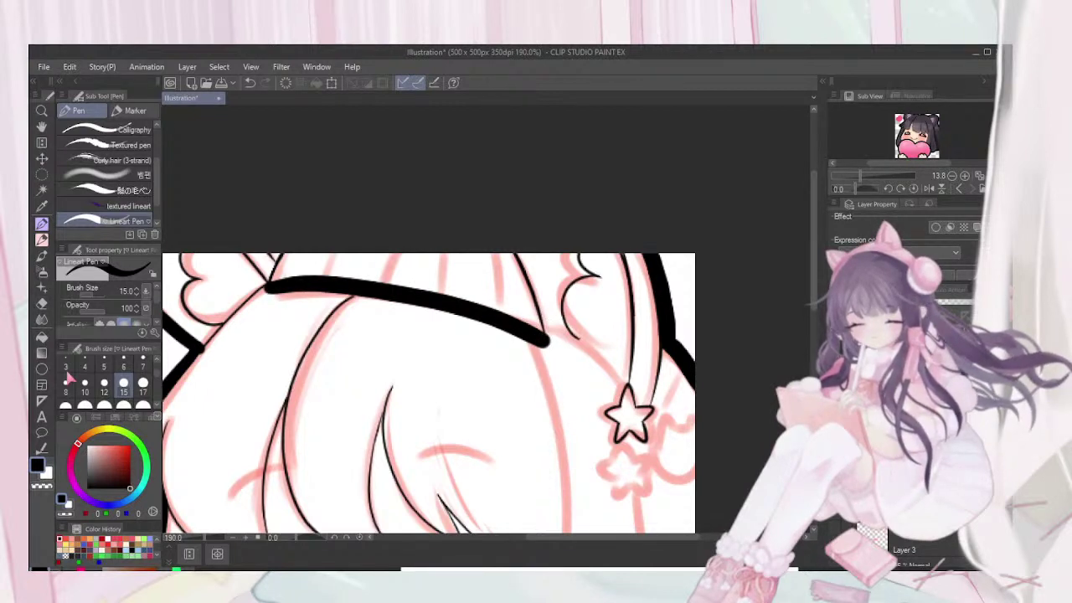
key("ctrl+z")
Draw a thick curve across the top of the head between the ears at size 15 and trim its right end with the Hard eraser
mouse_move(271, 288)
left_mouse_down()
mouse_move(402, 292)
mouse_move(550, 339)
left_mouse_up()
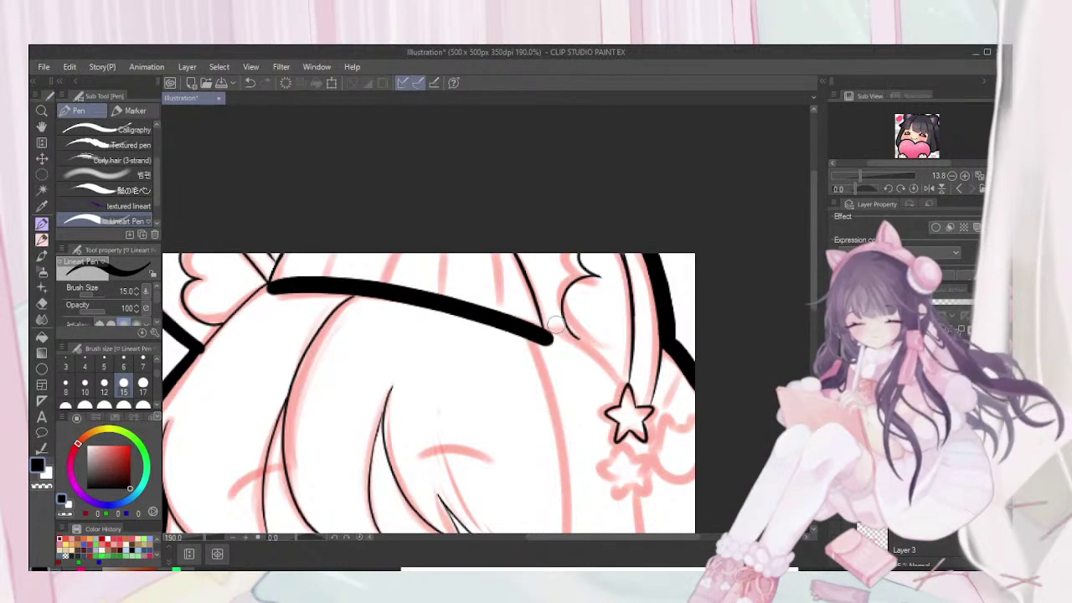
key("e")
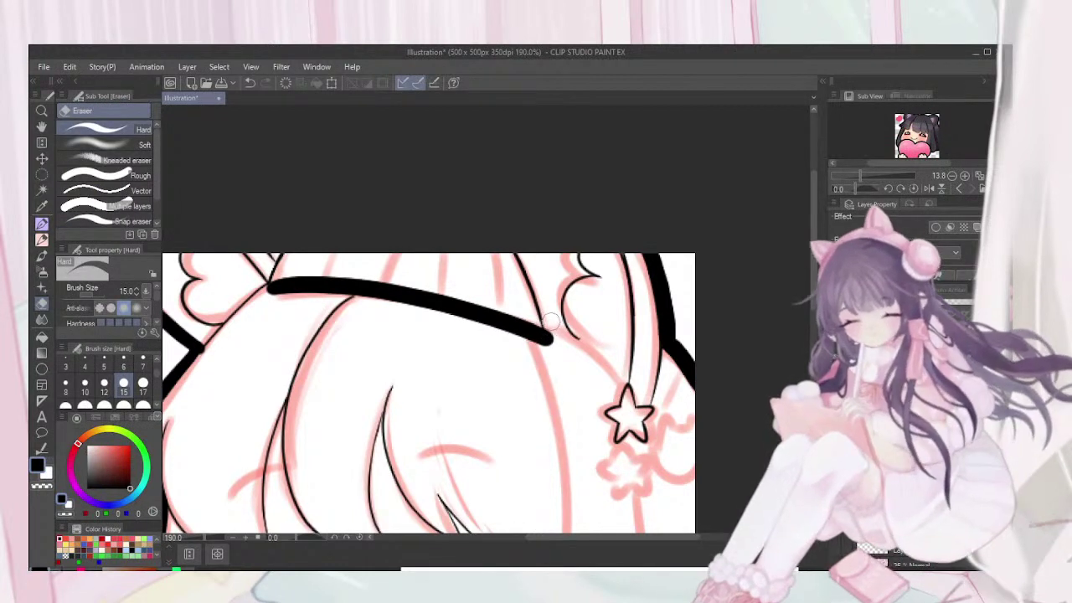
mouse_move(550, 316)
left_mouse_down()
mouse_move(554, 383)
mouse_move(551, 375)
left_mouse_up()
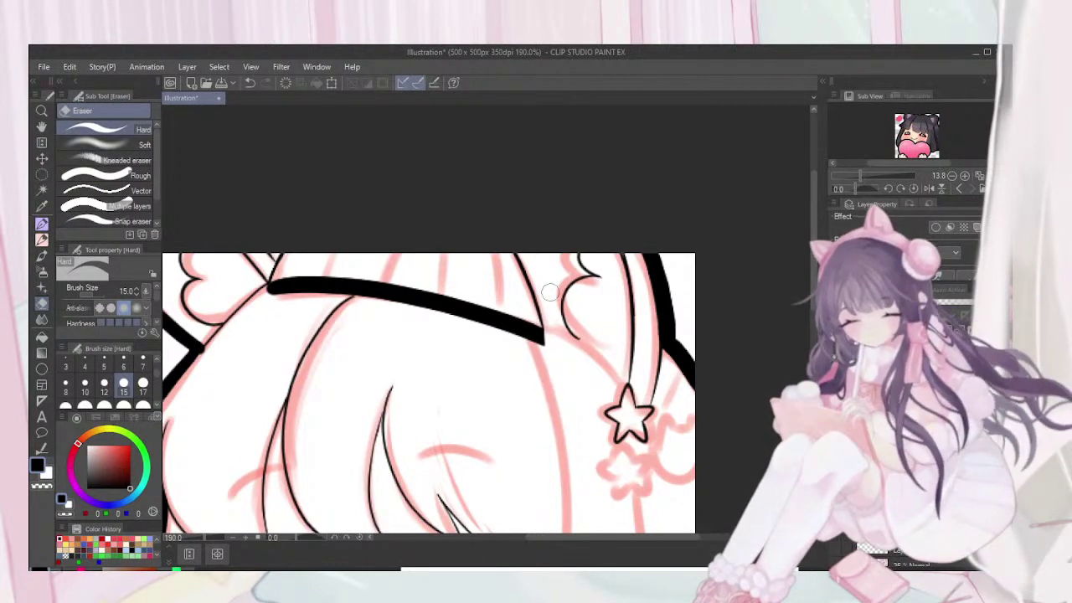
Return to the Lineart Pen and thicken the short line rising from the head curve's left end at size 15
left_click(42, 239)
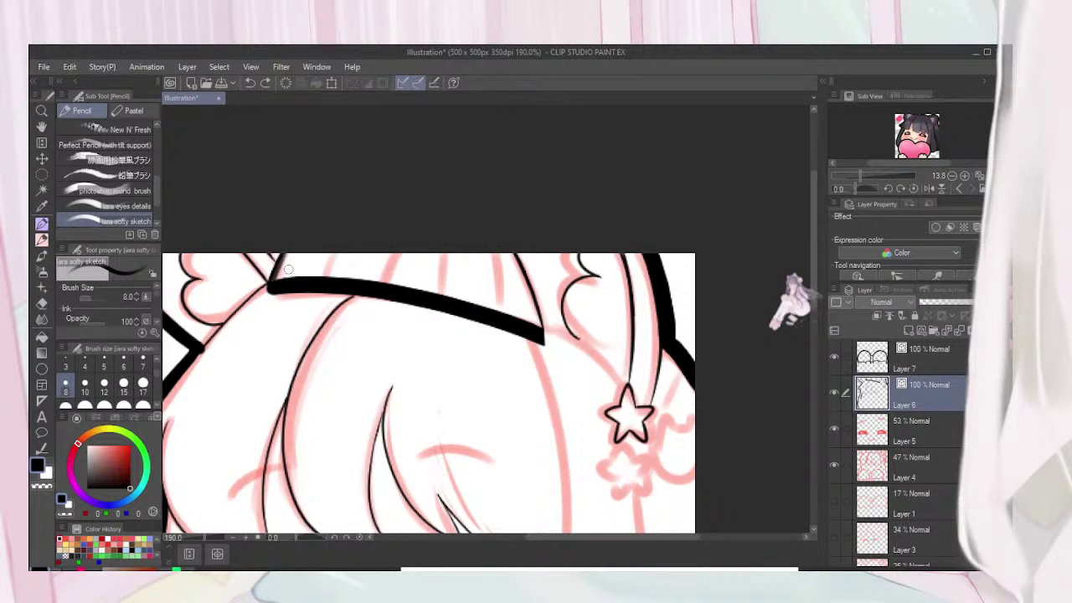
left_click(42, 222)
left_click_drag(272, 285, 304, 219)
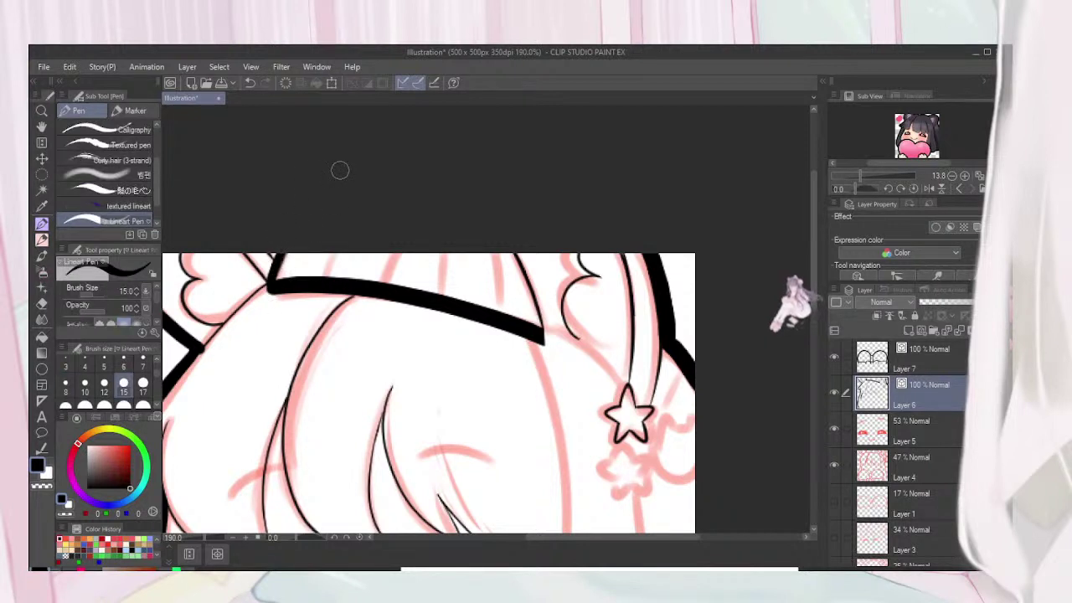
left_click_drag(407, 225, 464, 72)
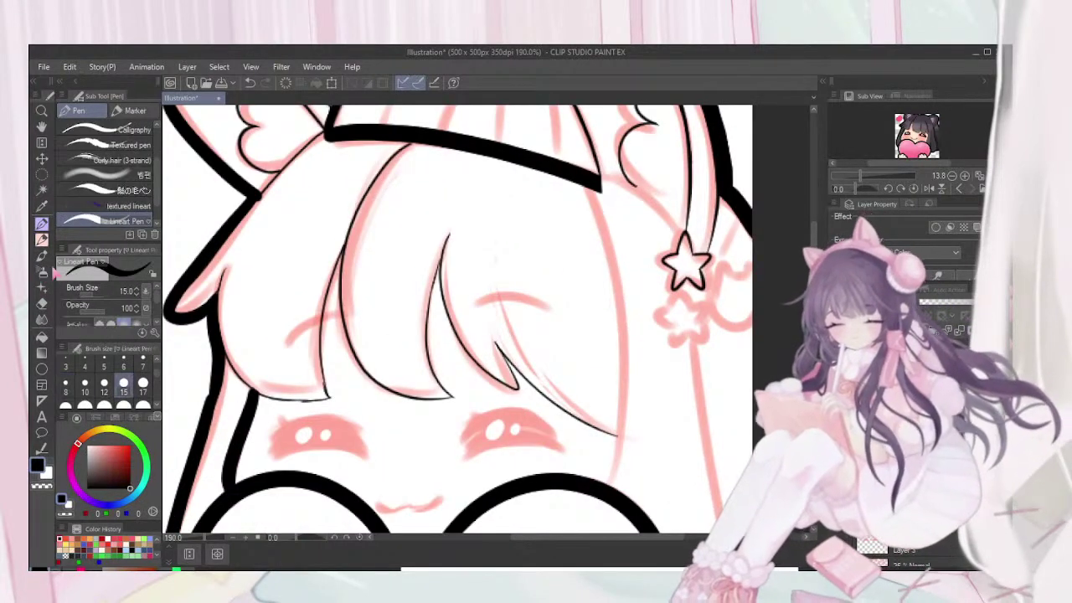
Ink the long side-hair line from the head curve's right end down to the heart's right lobe at size 5
left_click(103, 367)
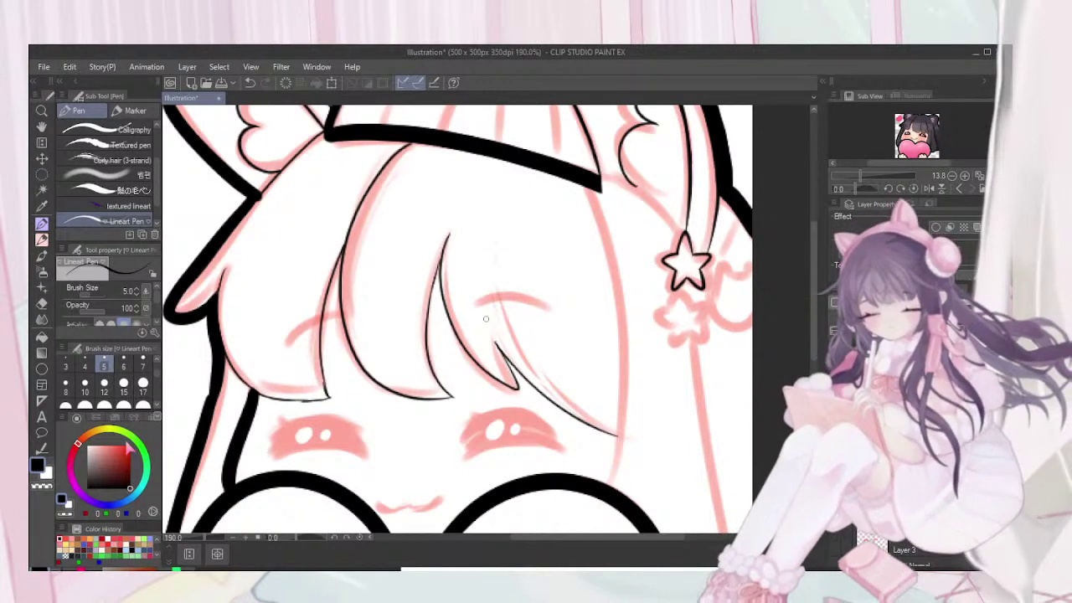
mouse_move(592, 197)
left_mouse_down()
mouse_move(619, 358)
mouse_move(609, 490)
left_mouse_up()
key("ctrl+z")
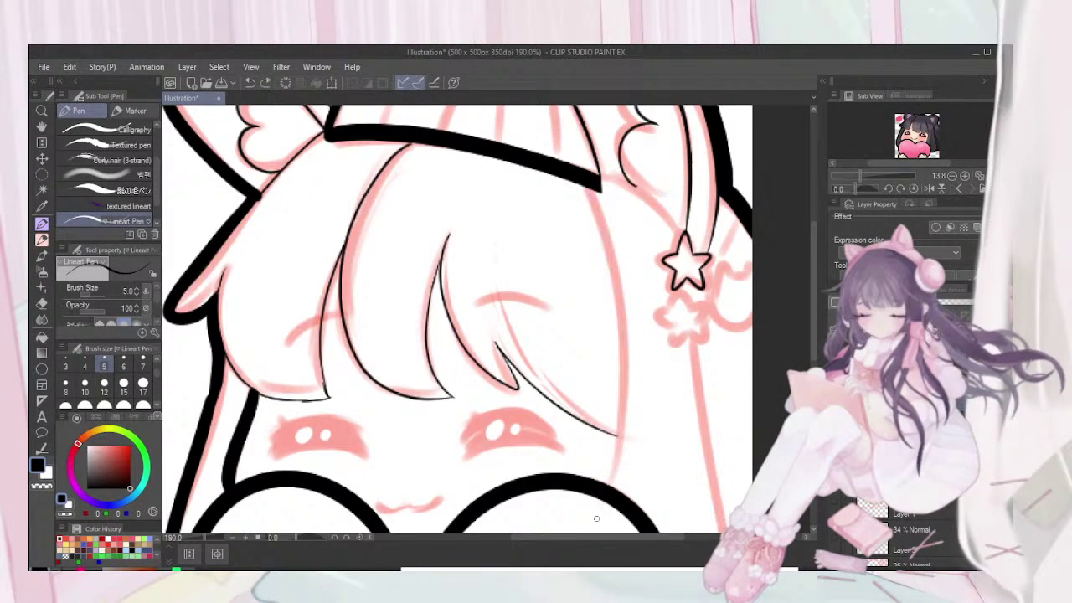
key("ctrl+y")
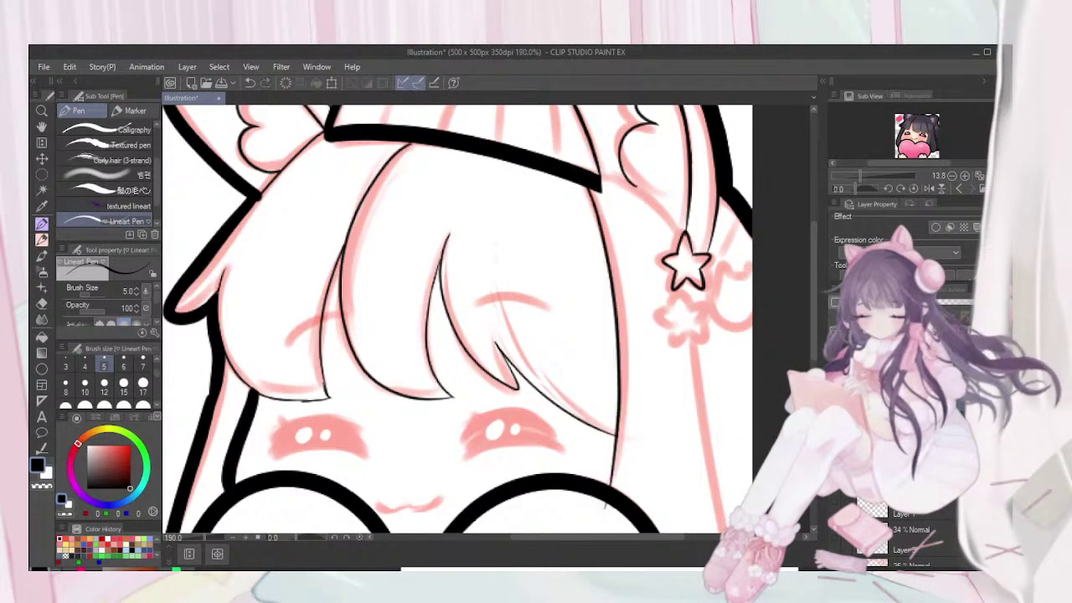
key("ctrl+z")
mouse_move(586, 186)
left_mouse_down()
mouse_move(602, 240)
mouse_move(617, 405)
mouse_move(602, 486)
mouse_move(584, 431)
mouse_move(513, 336)
mouse_move(393, 467)
left_mouse_up()
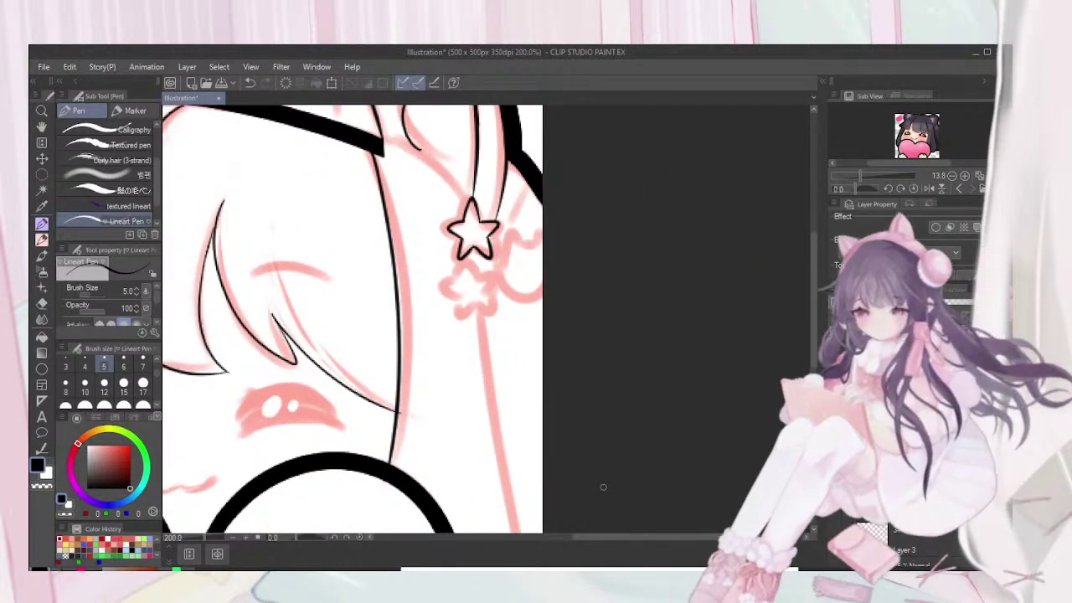
Ink the lower star below the first one at size 5 and clean its inner corners with the Hard eraser
scroll(602, 487, "up", 3)
left_click_drag(603, 487, 641, 562)
scroll(603, 487, "up", 4)
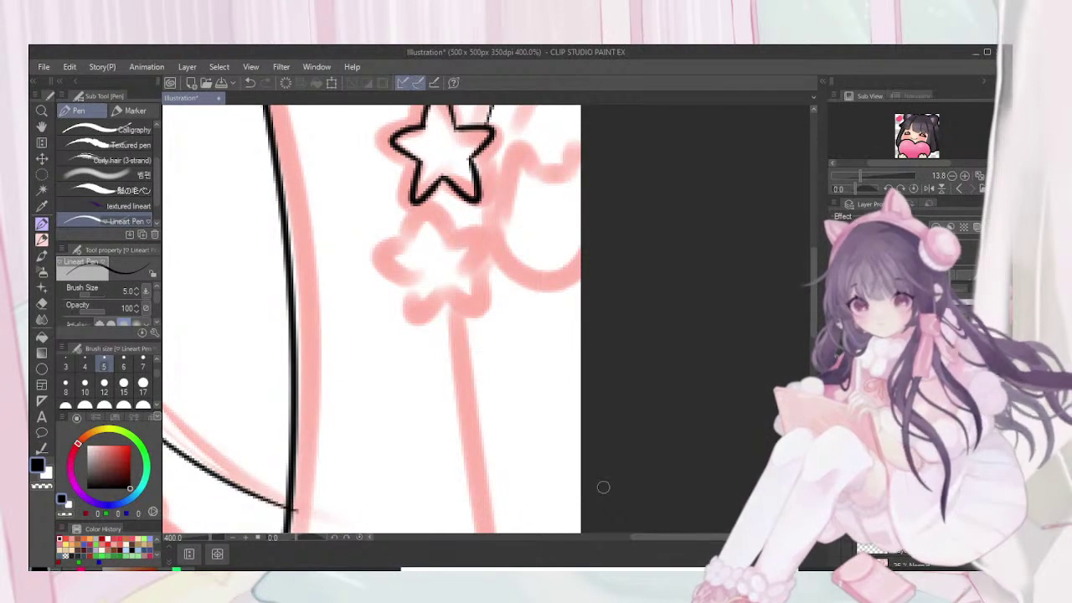
mouse_move(404, 249)
left_mouse_down()
mouse_move(416, 215)
mouse_move(442, 216)
mouse_move(449, 246)
mouse_move(397, 248)
mouse_move(406, 245)
mouse_move(377, 261)
mouse_move(411, 282)
mouse_move(407, 315)
mouse_move(426, 319)
mouse_move(455, 249)
mouse_move(486, 241)
mouse_move(468, 266)
left_mouse_up()
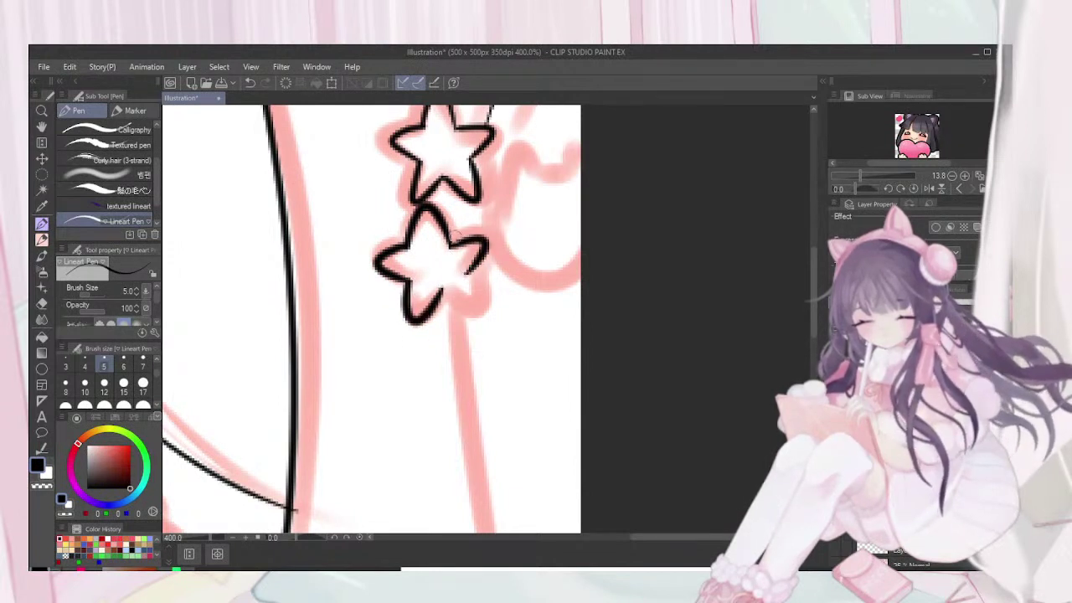
key("ctrl+z")
mouse_move(449, 244)
left_mouse_down()
mouse_move(487, 248)
mouse_move(443, 297)
mouse_move(477, 313)
mouse_move(460, 266)
left_mouse_up()
key("e")
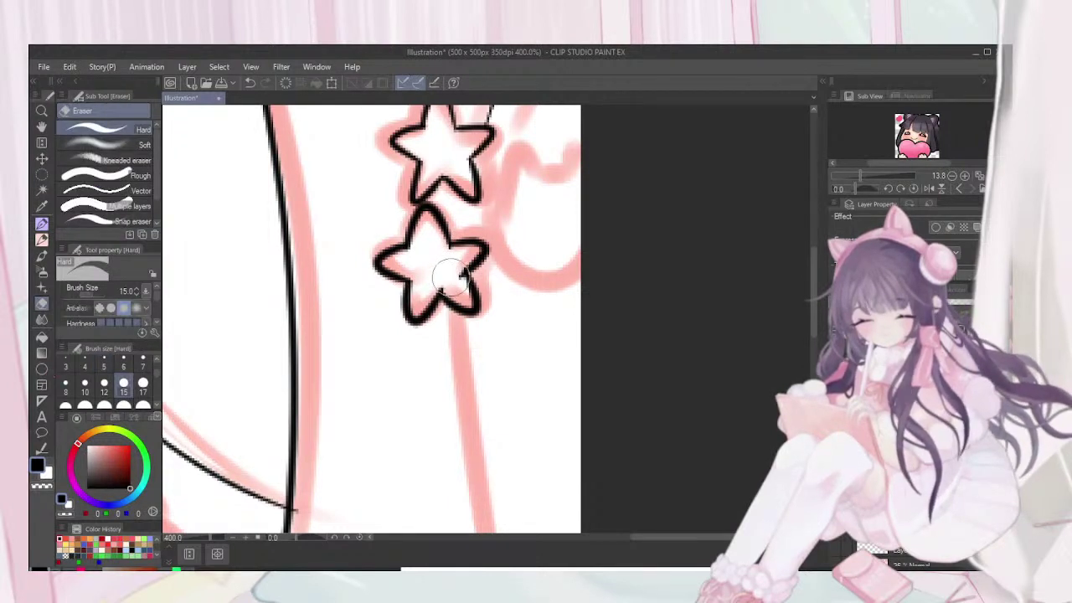
left_click_drag(455, 276, 441, 266)
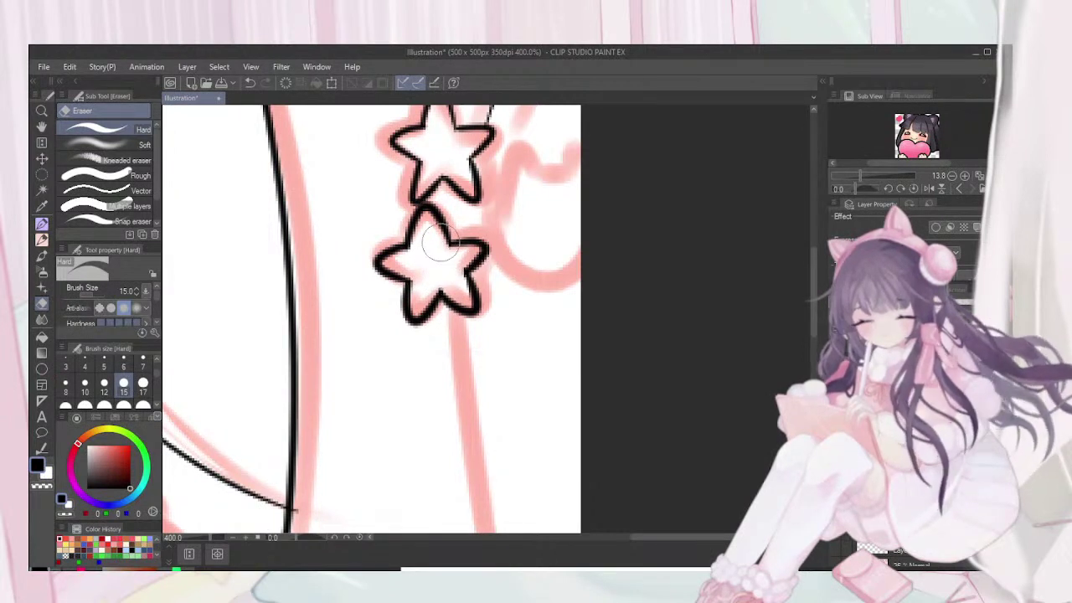
Ink the rounded two-pointed shape beside the stars at the canvas's right edge with the Lineart Pen at size 5
scroll(441, 243, "right", 1)
scroll(441, 243, "up", 1)
scroll(441, 243, "up", 1)
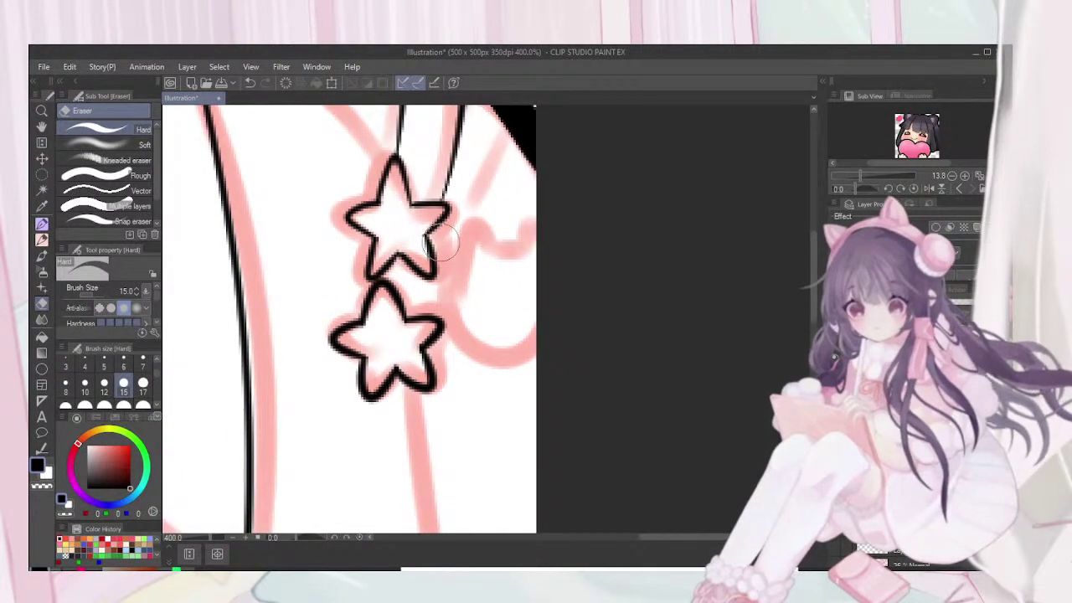
left_click_drag(543, 291, 557, 317)
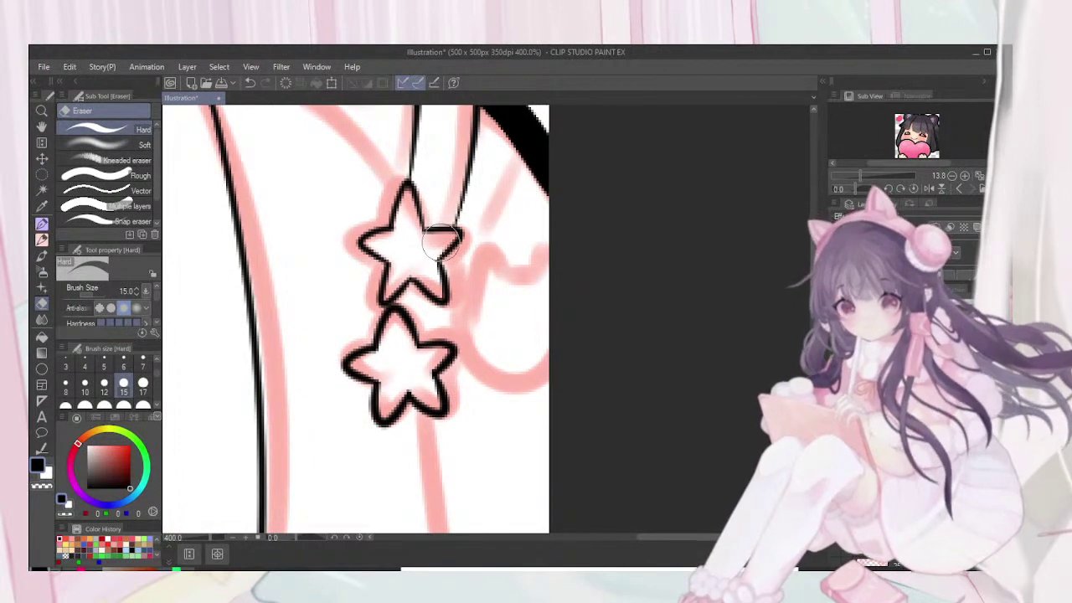
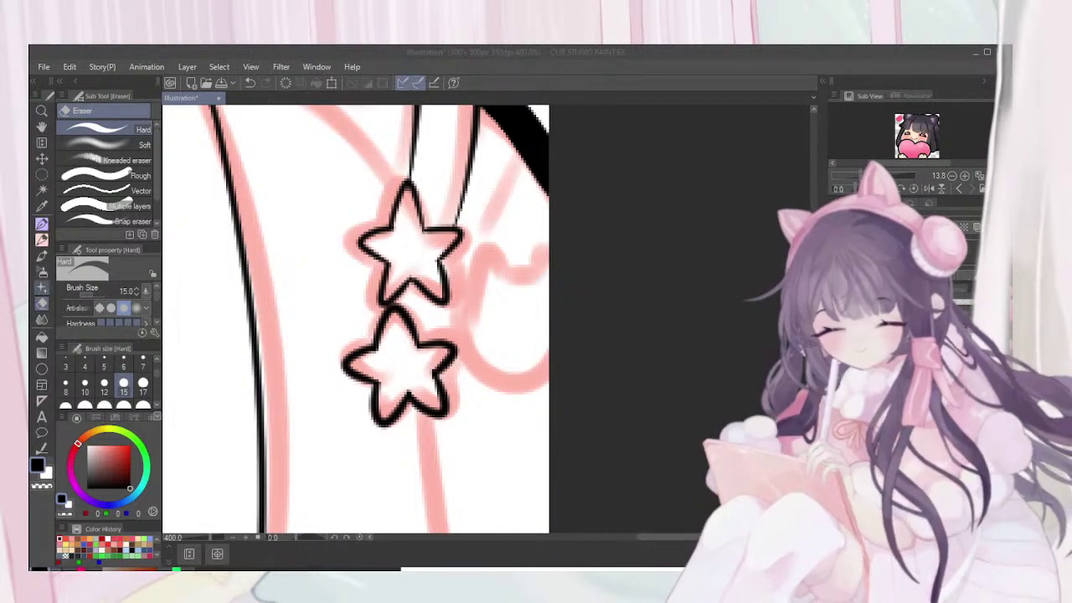
left_click(42, 240)
left_click(41, 224)
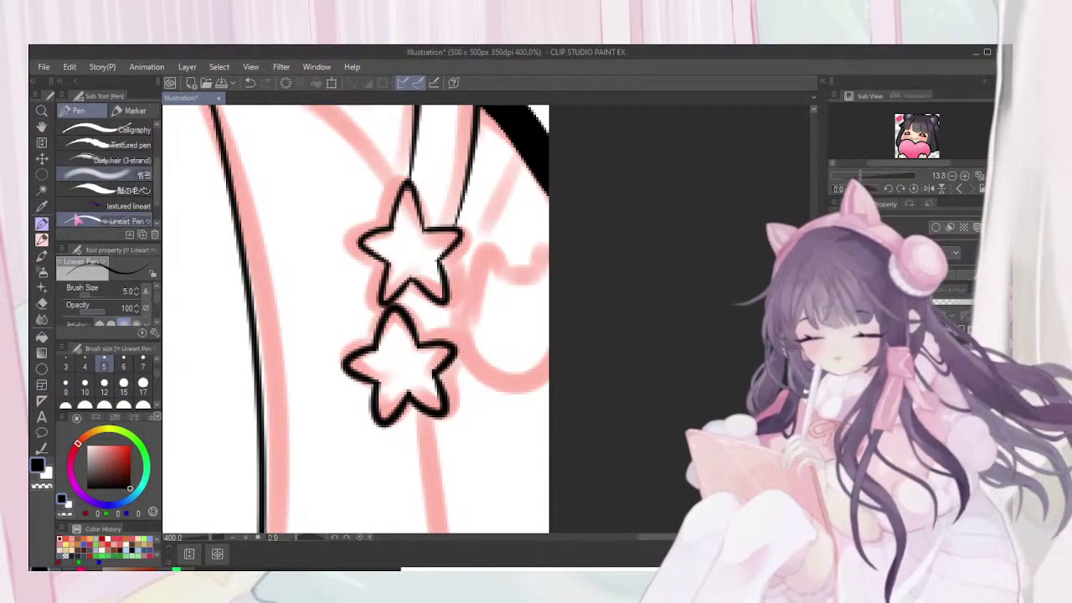
mouse_move(472, 256)
left_mouse_down()
mouse_move(461, 311)
mouse_move(485, 374)
mouse_move(553, 381)
left_mouse_up()
mouse_move(484, 245)
left_mouse_down()
mouse_move(519, 266)
mouse_move(506, 273)
mouse_move(535, 273)
left_mouse_up()
key("ctrl+z")
key("ctrl+z")
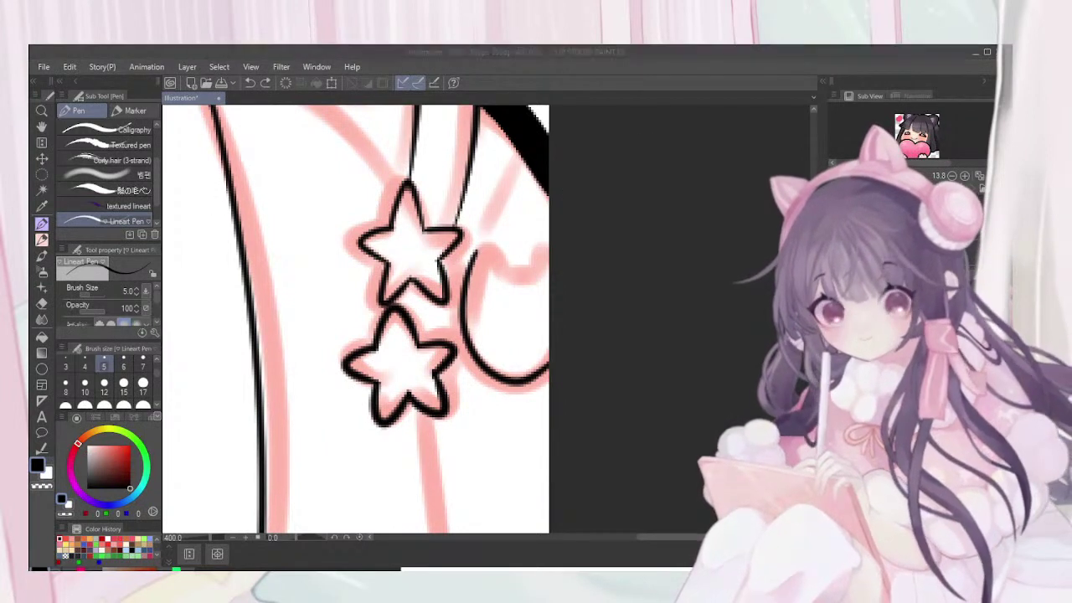
left_click(749, 384)
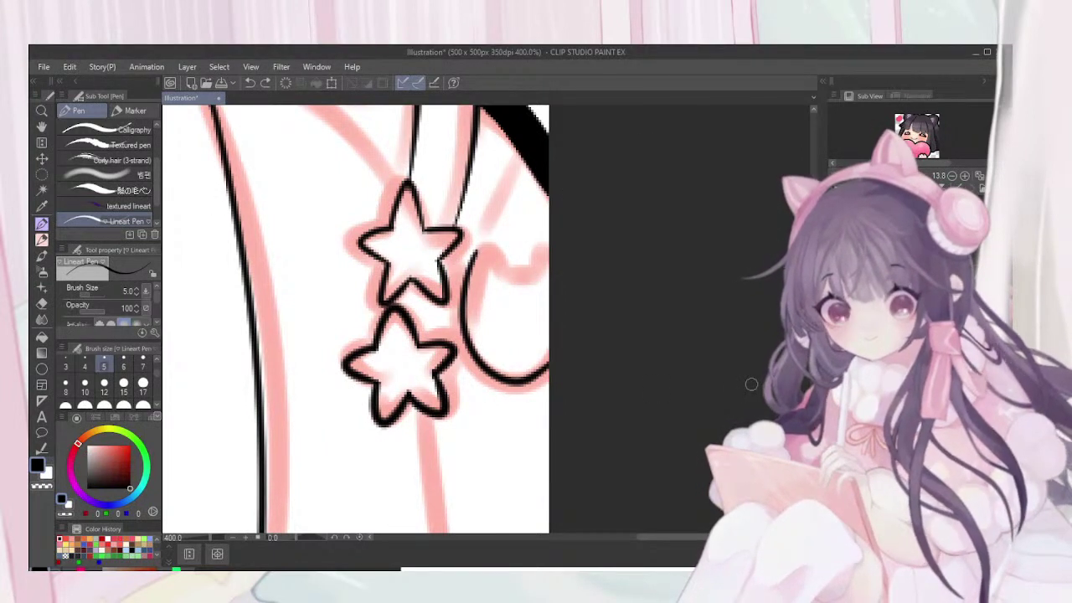
mouse_move(472, 260)
left_mouse_down()
mouse_move(480, 243)
mouse_move(512, 293)
mouse_move(540, 288)
mouse_move(557, 225)
left_mouse_up()
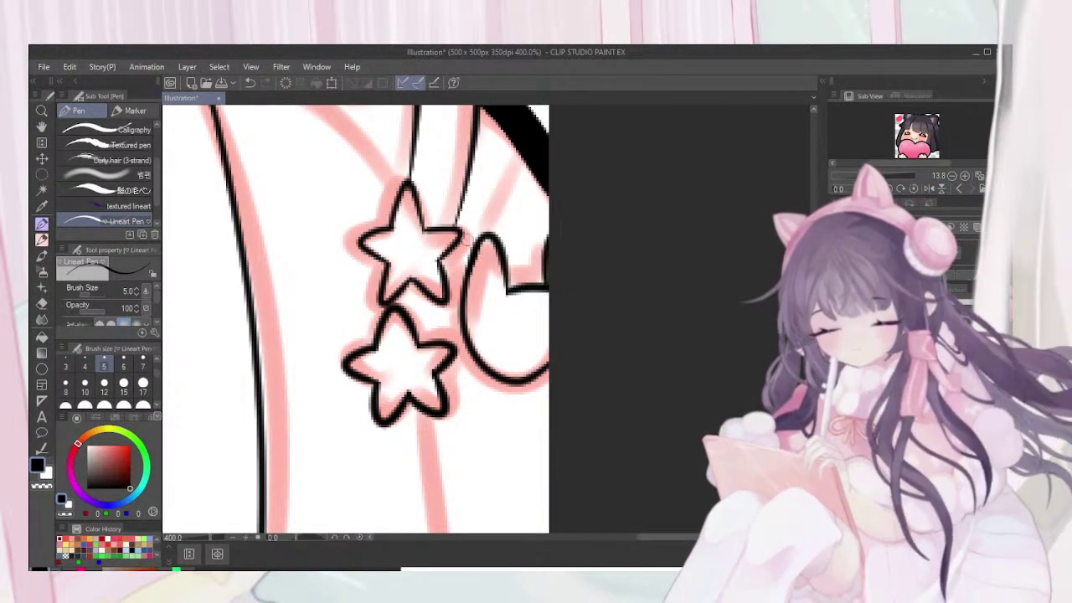
Thicken the outlines of both stars and the neighbouring two-pointed shape with the Lineart Pen at size 10
left_click(85, 383)
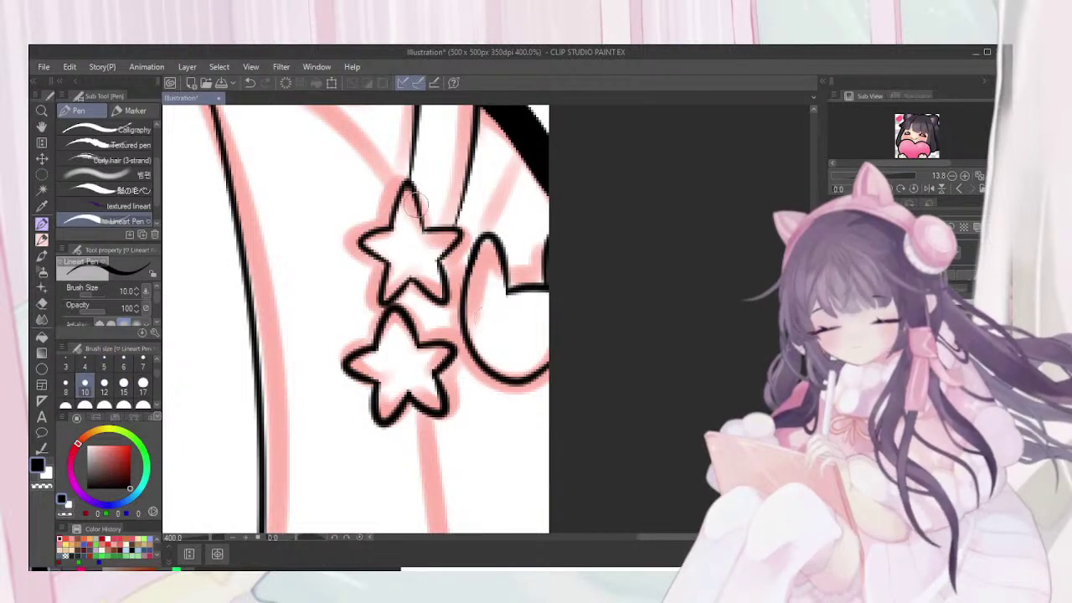
mouse_move(386, 224)
left_mouse_down()
mouse_move(400, 176)
mouse_move(427, 221)
mouse_move(381, 232)
mouse_move(375, 224)
mouse_move(356, 251)
mouse_move(385, 272)
mouse_move(378, 289)
mouse_move(390, 303)
mouse_move(431, 278)
mouse_move(415, 291)
mouse_move(448, 312)
mouse_move(431, 226)
mouse_move(469, 226)
mouse_move(439, 260)
mouse_move(458, 243)
mouse_move(452, 276)
mouse_move(480, 242)
mouse_move(463, 270)
mouse_move(468, 333)
mouse_move(531, 378)
mouse_move(506, 260)
mouse_move(477, 237)
mouse_move(523, 293)
mouse_move(544, 287)
mouse_move(558, 232)
left_mouse_up()
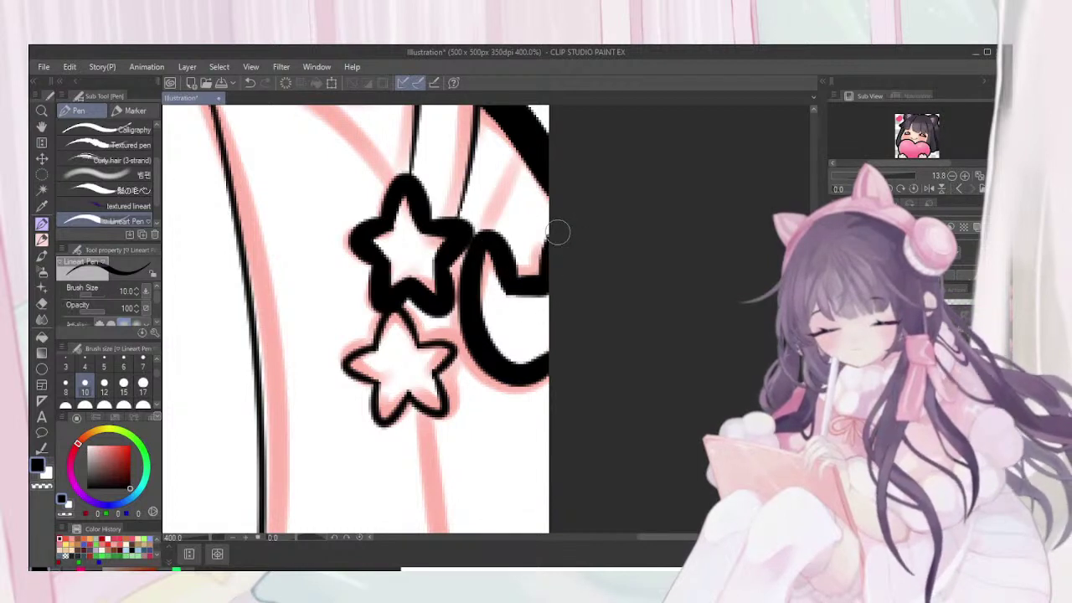
mouse_move(372, 348)
left_mouse_down()
mouse_move(394, 306)
mouse_move(414, 320)
mouse_move(419, 344)
mouse_move(349, 361)
mouse_move(345, 373)
mouse_move(380, 392)
mouse_move(372, 385)
mouse_move(381, 431)
mouse_move(409, 395)
mouse_move(424, 400)
mouse_move(406, 408)
mouse_move(444, 424)
mouse_move(439, 342)
mouse_move(424, 344)
mouse_move(454, 341)
mouse_move(441, 369)
left_mouse_up()
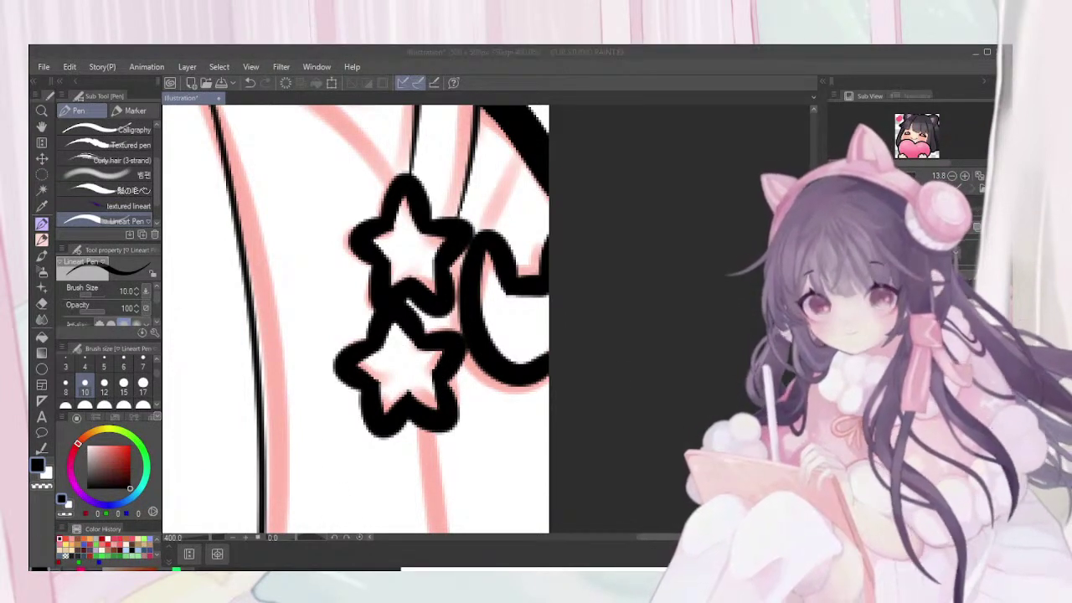
left_click(658, 318)
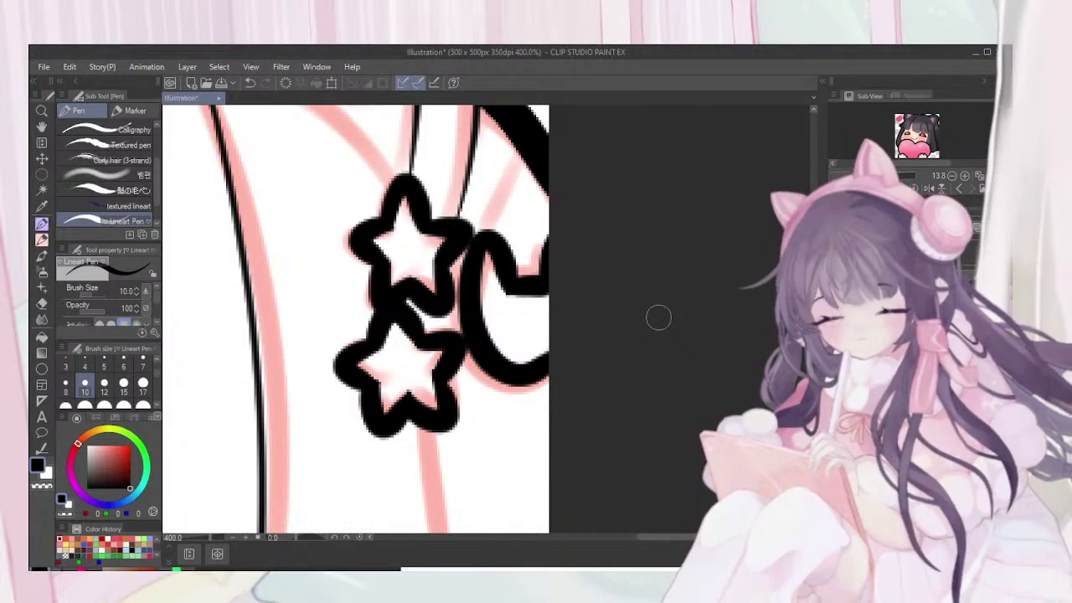
Examine the thickened stars against the fringe and head lineart at different zooms and canvas angles
mouse_move(658, 317)
left_mouse_down()
mouse_move(703, 319)
mouse_move(734, 261)
left_mouse_up()
scroll(658, 316, "down", 1)
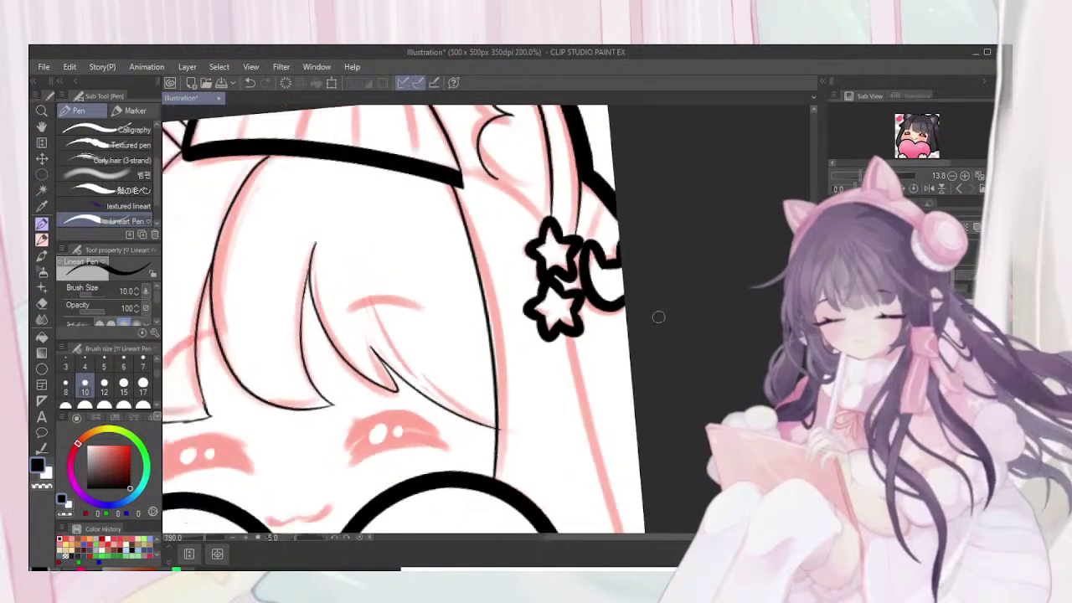
scroll(658, 317, "left", 2)
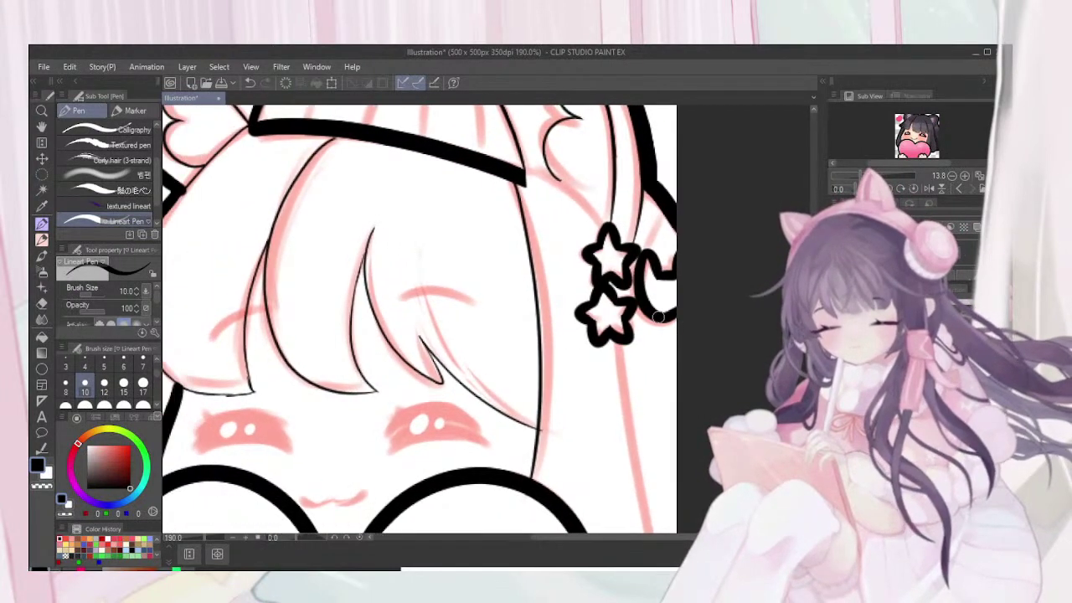
scroll(658, 316, "down", 1)
scroll(658, 316, "up", 2)
scroll(658, 316, "down", 2)
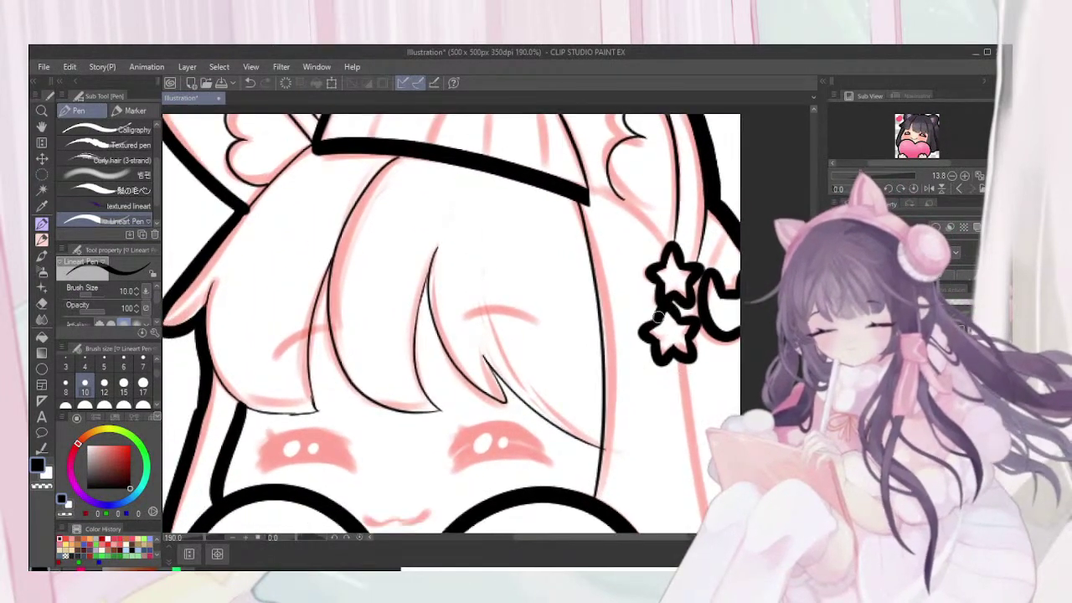
scroll(658, 317, "up", 1)
scroll(658, 316, "up", 3)
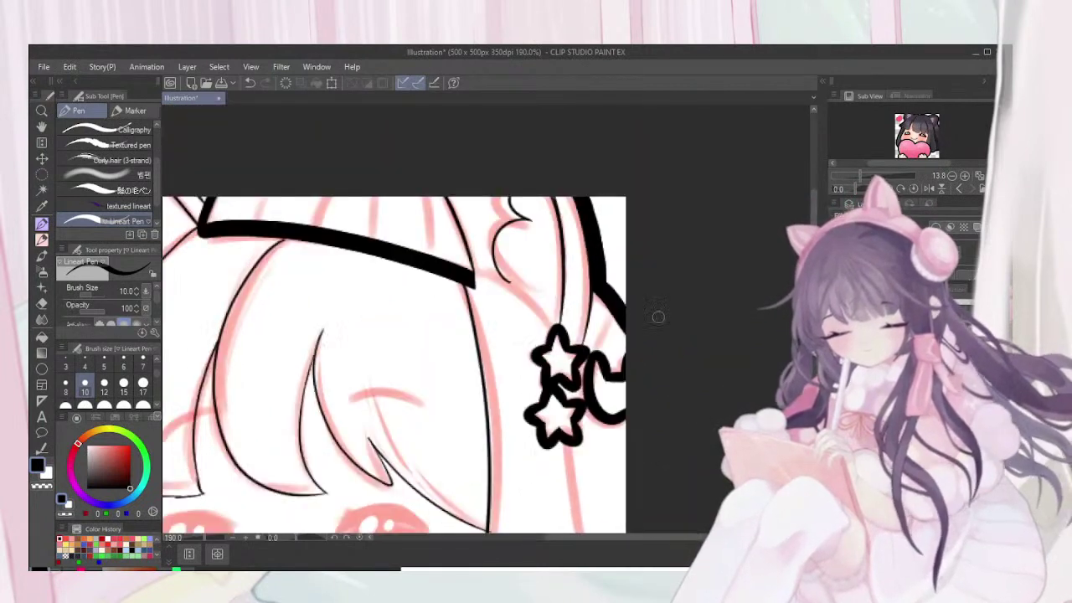
scroll(658, 316, "up", 1)
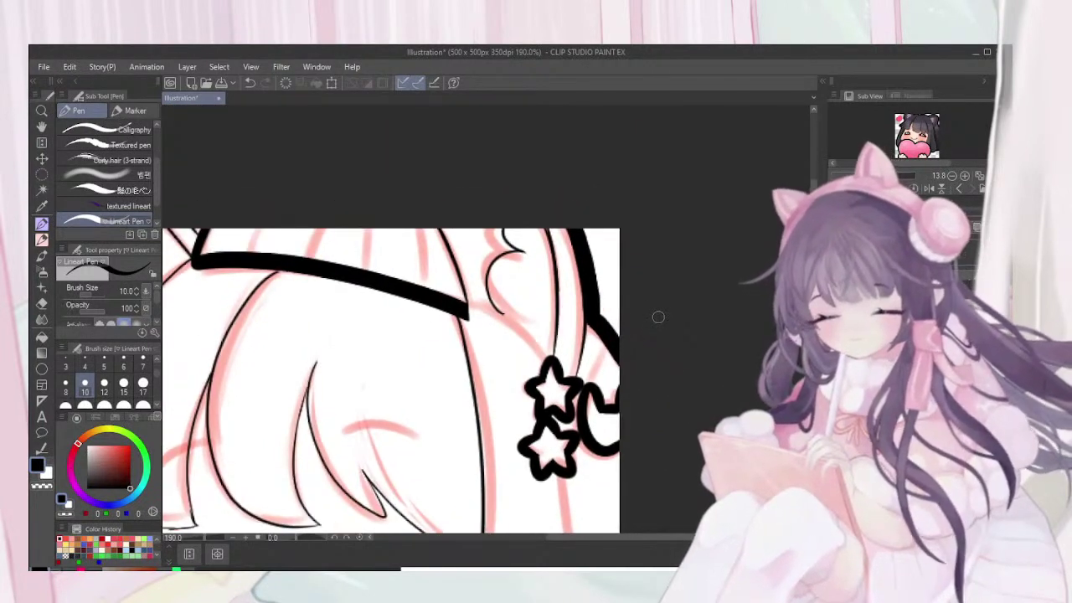
scroll(658, 317, "down", 1)
scroll(658, 317, "up", 1)
key("asciicircum")
key("asciicircum")
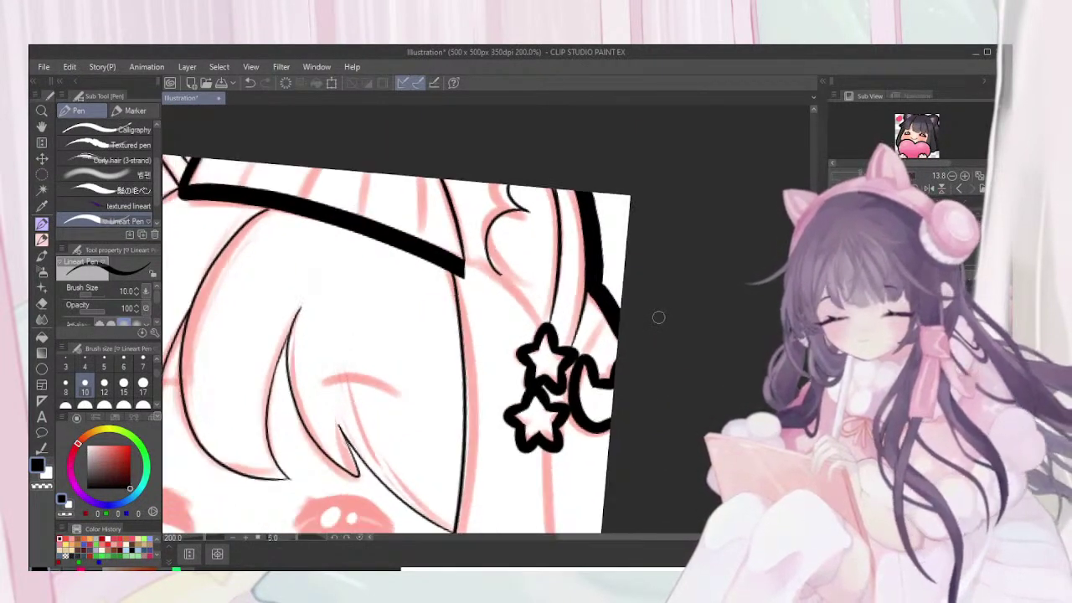
key("asciicircum")
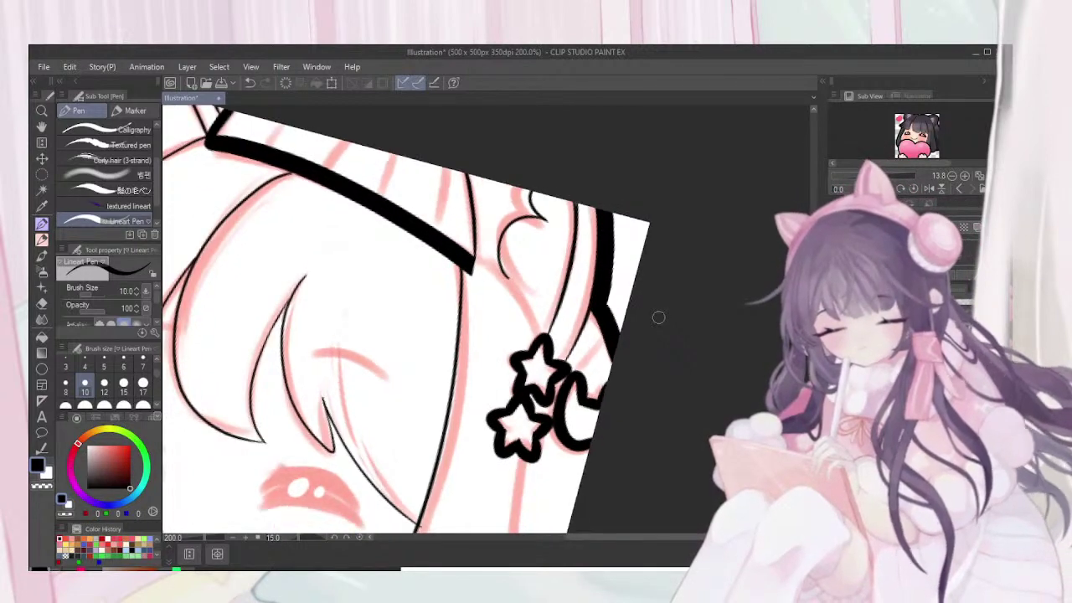
key("minus")
key("minus")
scroll(658, 317, "up", 6)
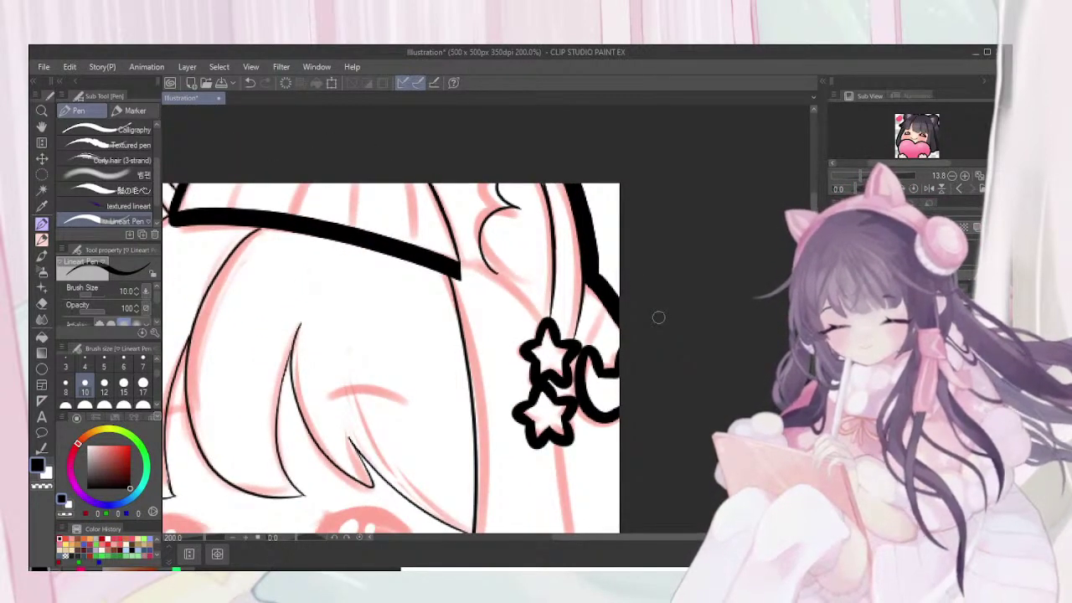
Extend the thick head curve's right end toward the upper star at size 8 and taper its tip with the size 15 Hard eraser
scroll(658, 317, "down", 3)
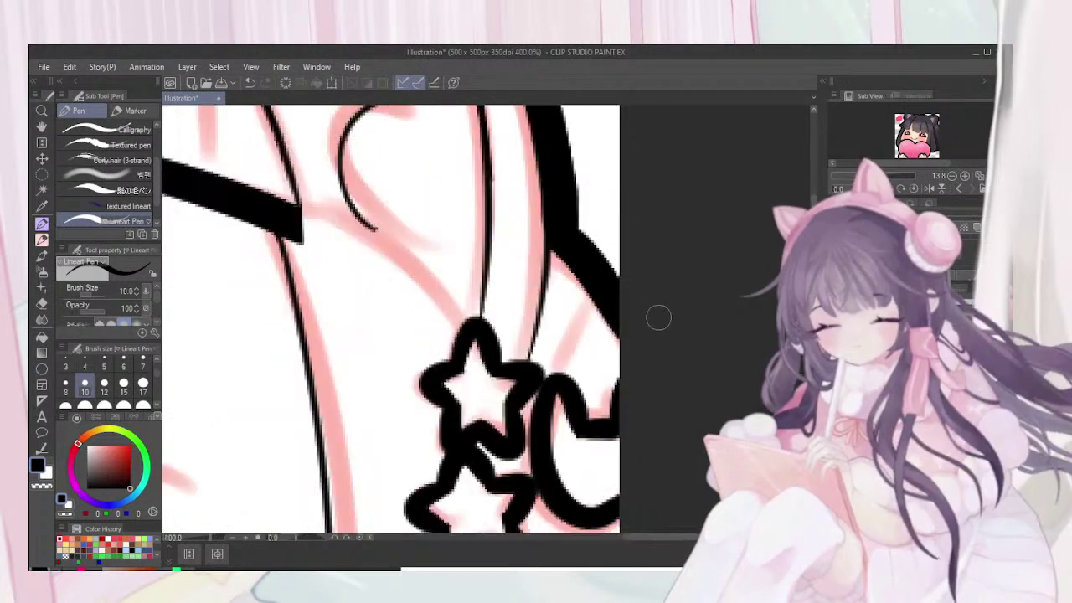
key("bracketleft")
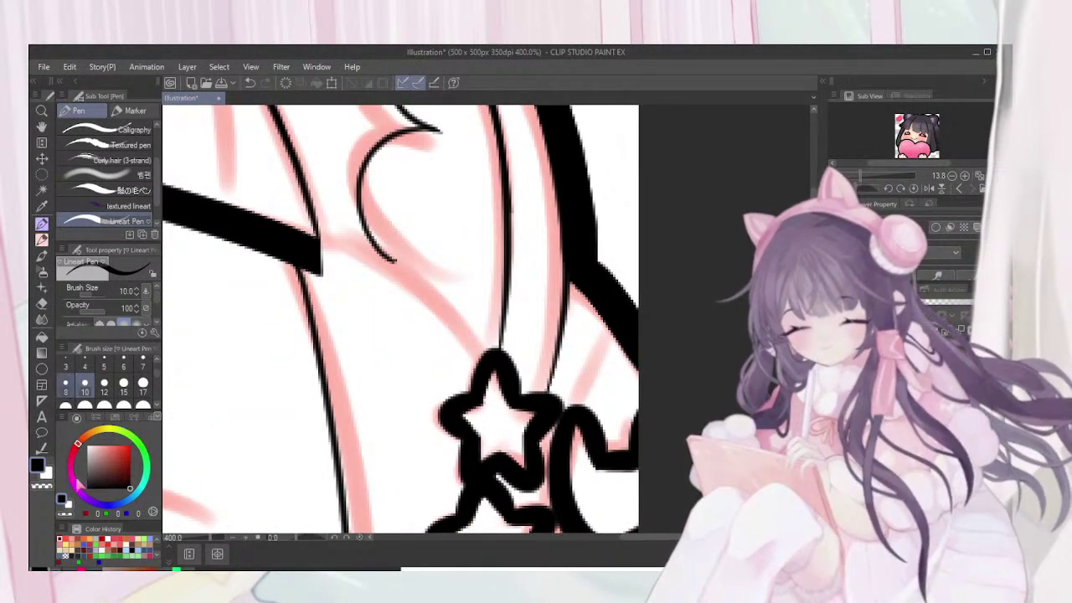
left_click_drag(314, 266, 393, 318)
left_click_drag(311, 246, 423, 340)
left_click_drag(339, 278, 431, 347)
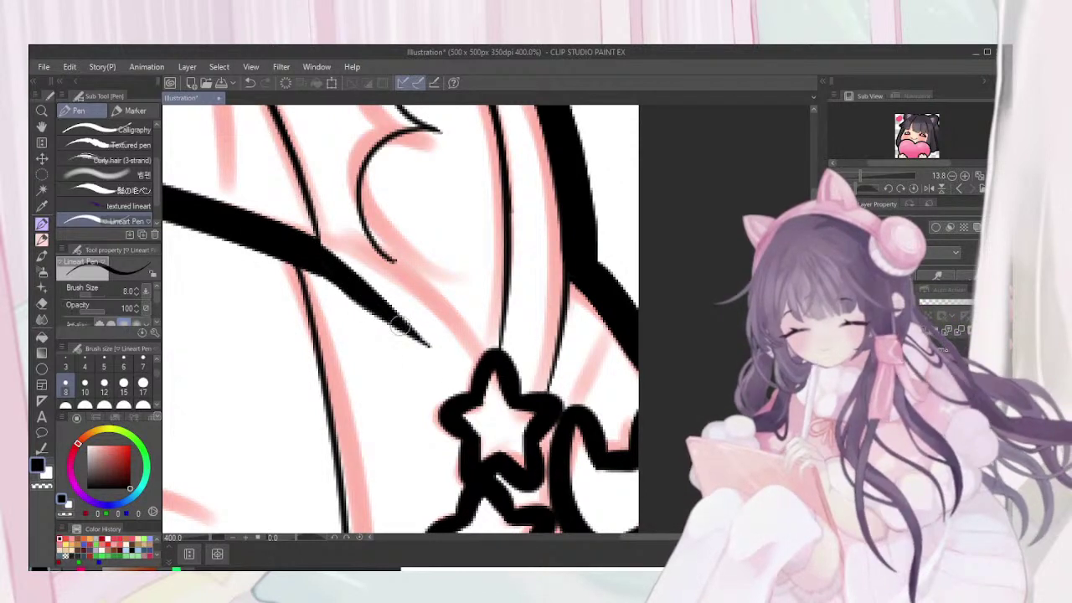
left_click(42, 304)
left_click_drag(328, 293, 424, 364)
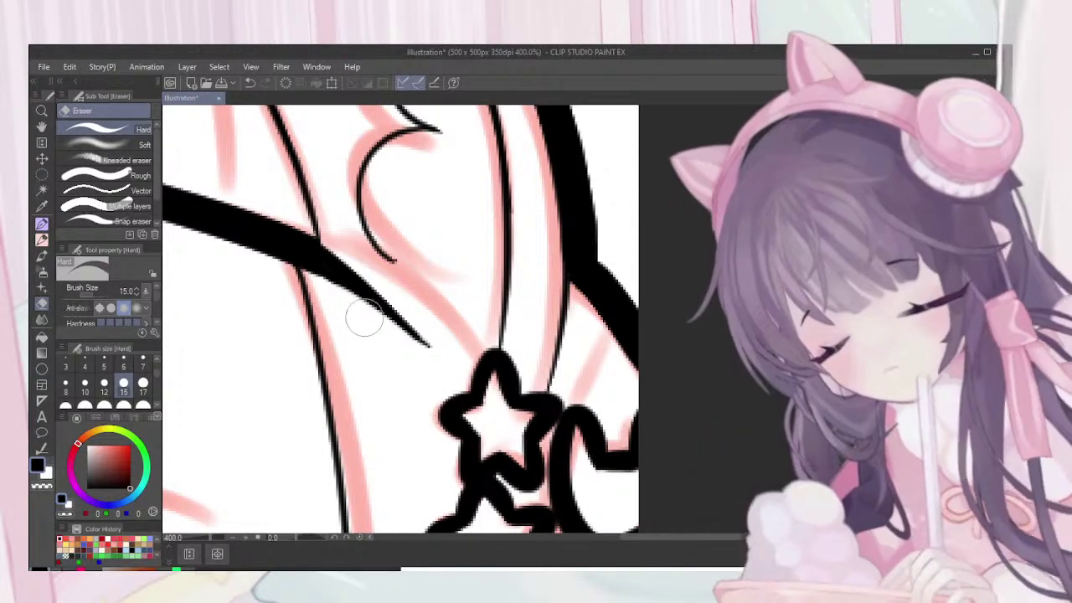
left_click_drag(386, 281, 454, 369)
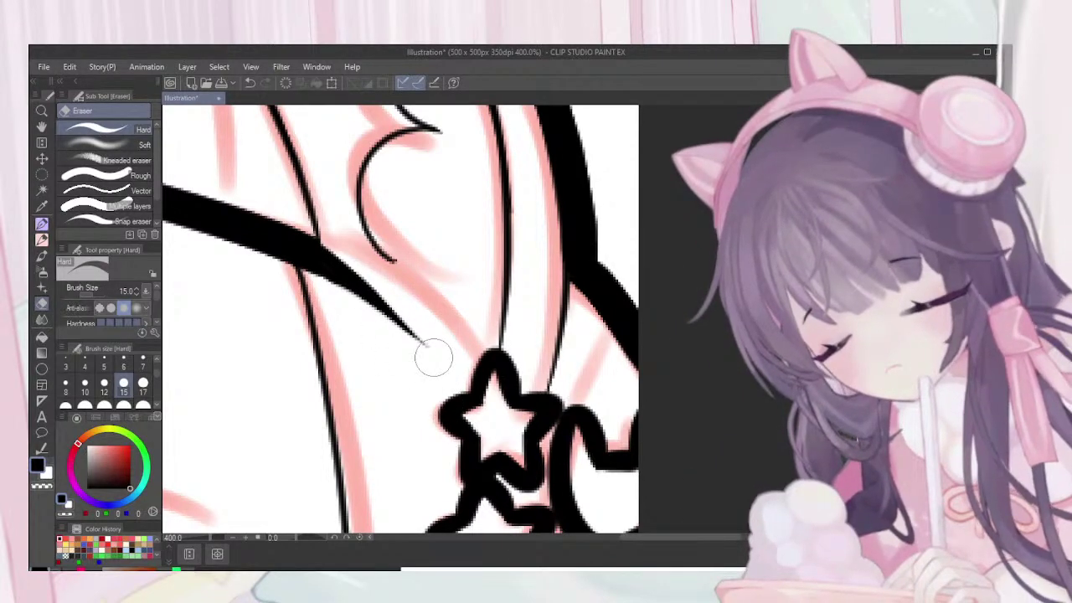
Ink the leftmost short sketch stripe above the thick head curve with the softy sketch pencil at size 8
scroll(434, 357, "left", 3)
scroll(433, 358, "up", 3)
scroll(434, 357, "left", 5)
left_click_drag(434, 357, 407, 427)
scroll(434, 357, "down", 5)
scroll(434, 358, "left", 10)
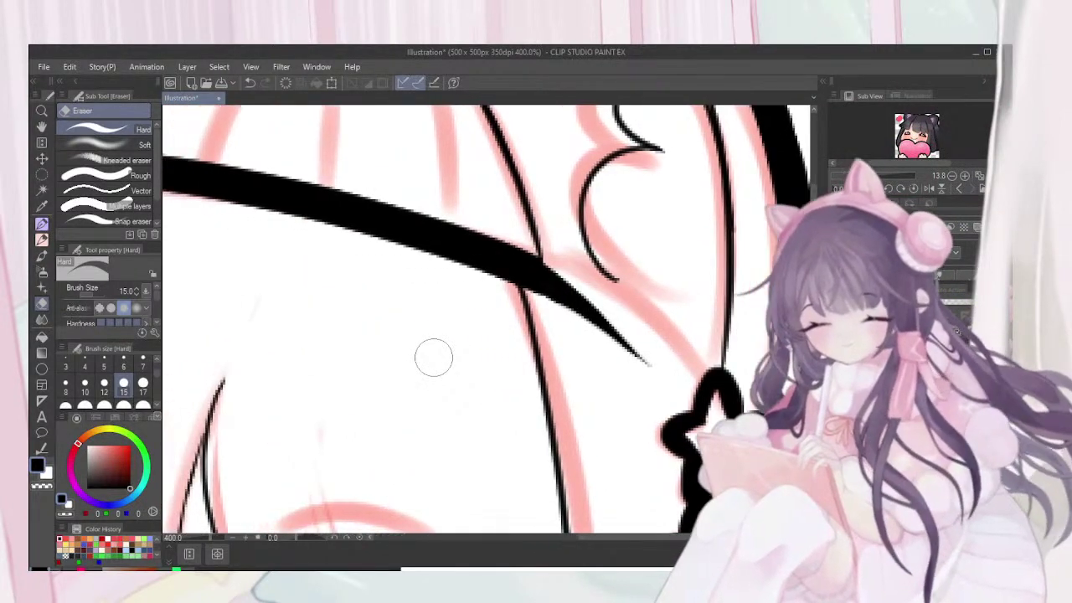
scroll(433, 357, "left", 5)
scroll(433, 357, "up", 3)
key("p")
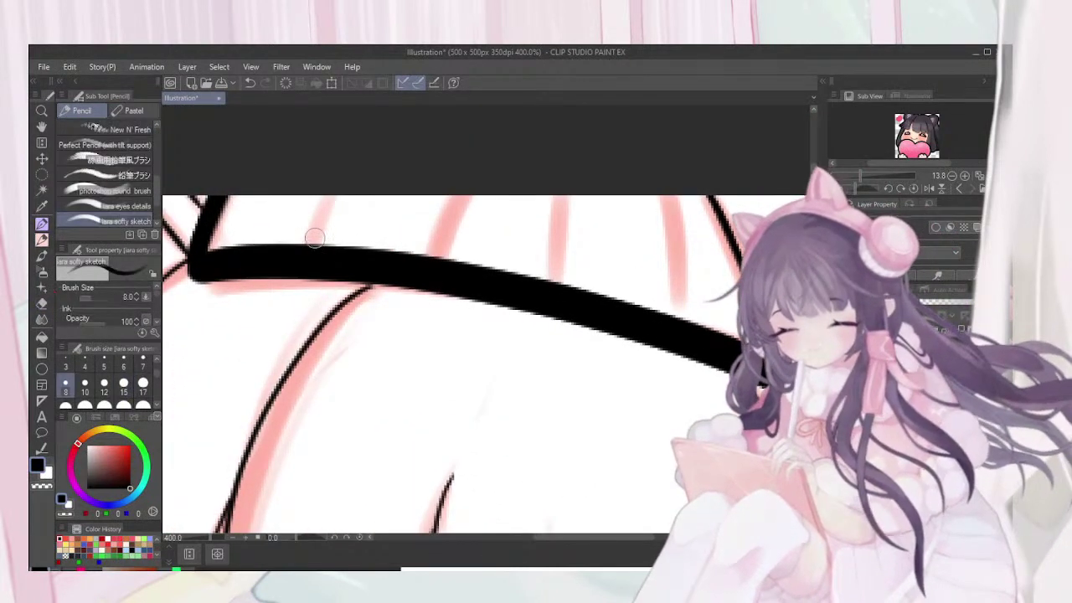
left_click_drag(314, 239, 364, 147)
left_click_drag(337, 198, 313, 245)
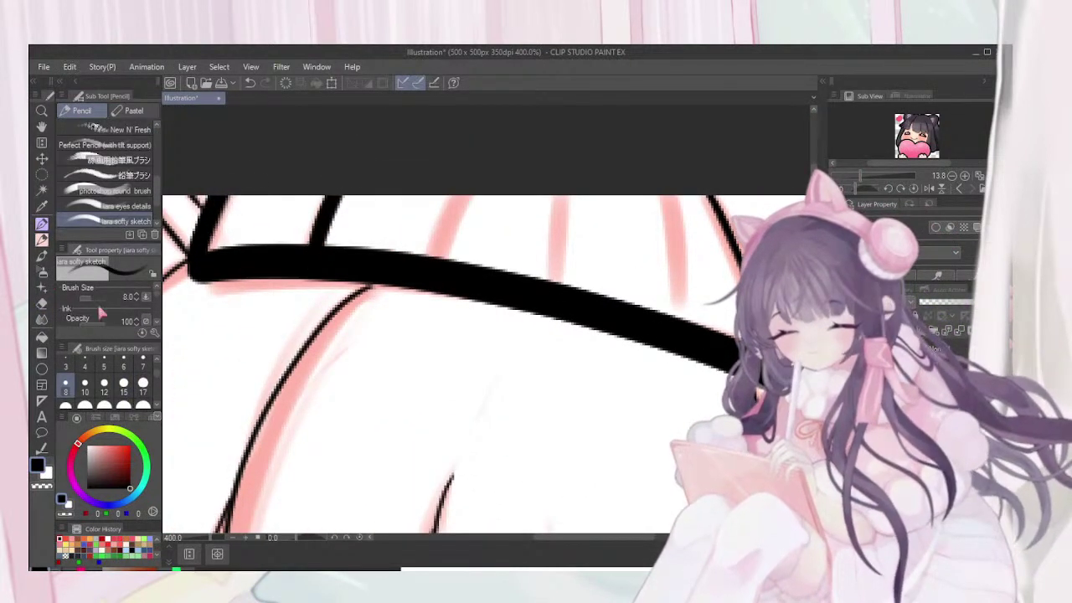
Ink the other three short stripes above the head curve with the Lineart Pen at size 8
key("p")
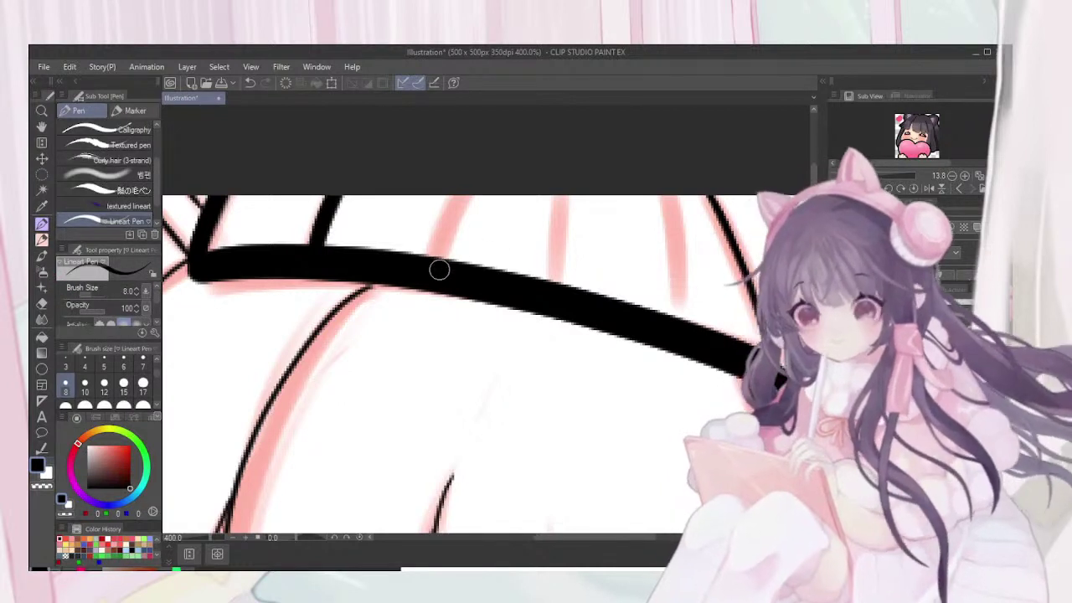
mouse_move(440, 266)
left_mouse_down()
mouse_move(486, 165)
mouse_move(454, 213)
mouse_move(472, 188)
left_mouse_up()
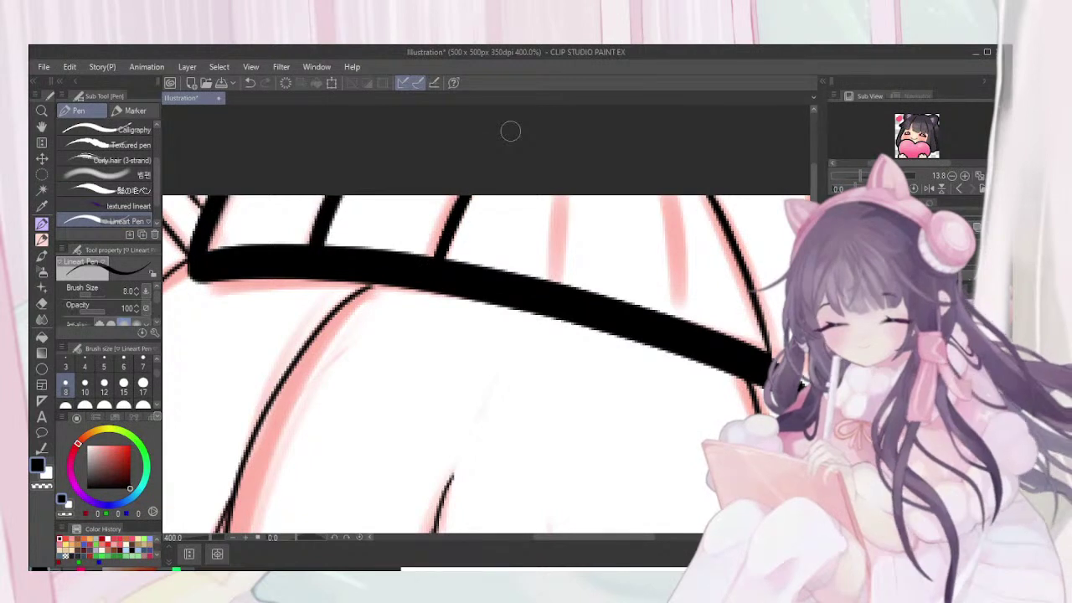
left_click_drag(572, 297, 594, 175)
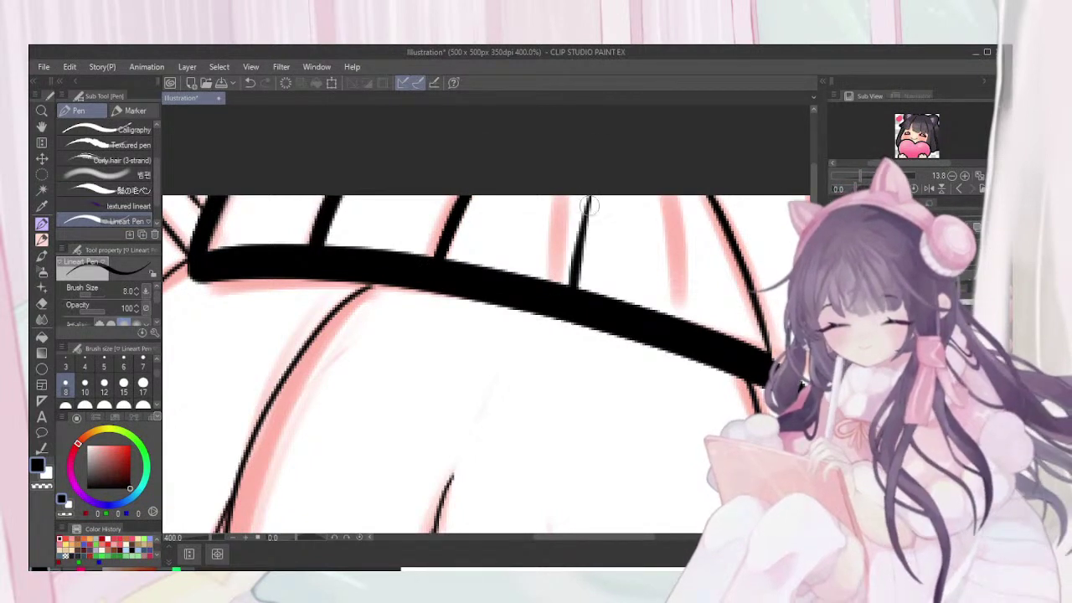
left_click_drag(658, 202, 670, 315)
Thicken the head outline between the left ear and the head curve at size 8 and clean its inner edge with the Hard eraser
scroll(652, 343, "down", 2)
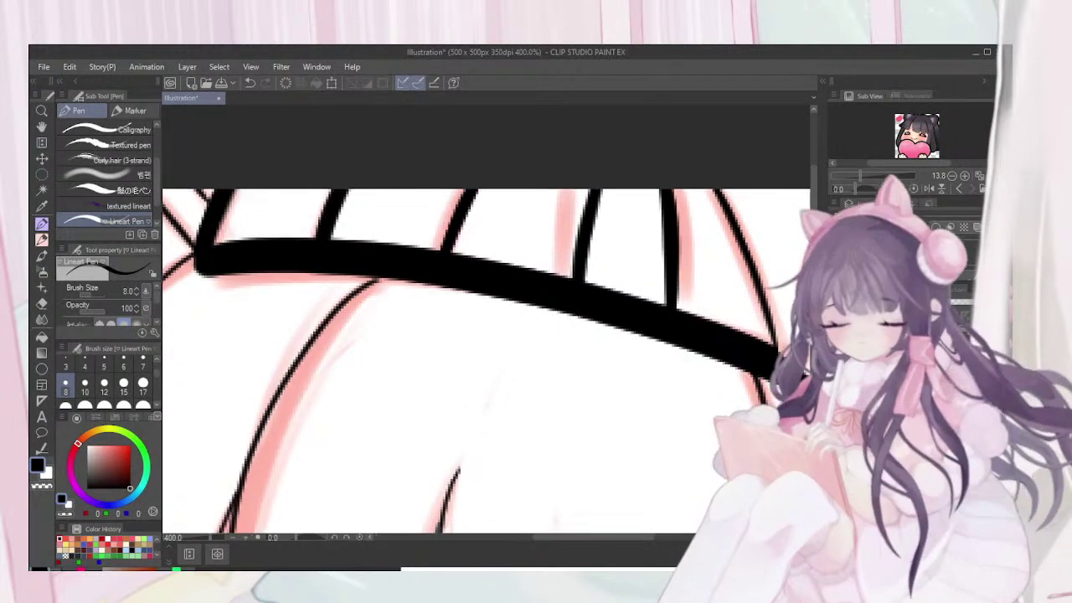
scroll(651, 343, "down", 1)
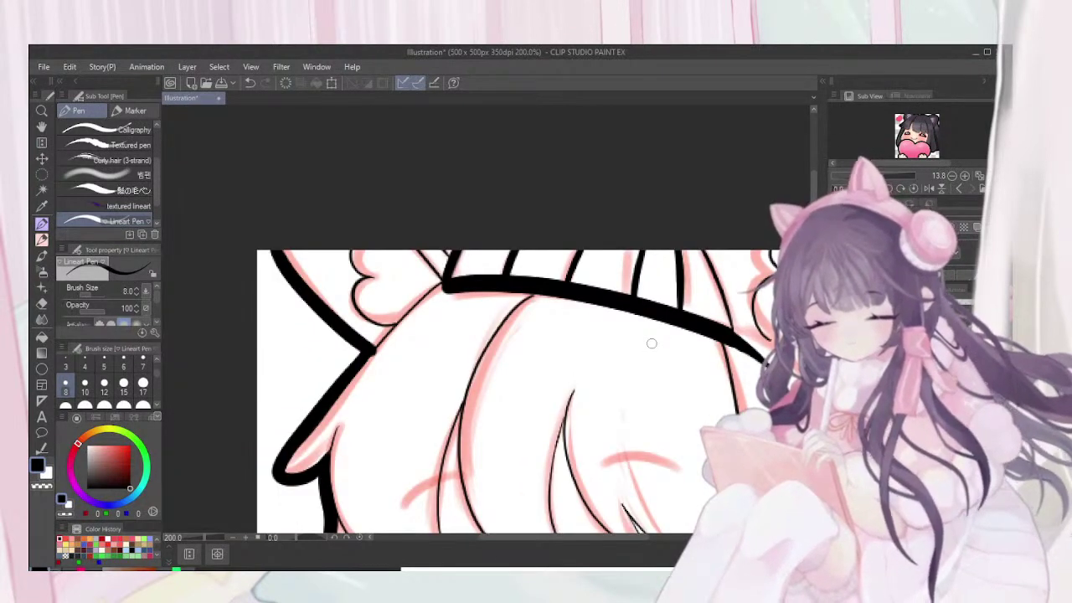
scroll(651, 343, "down", 5)
scroll(651, 343, "up", 3)
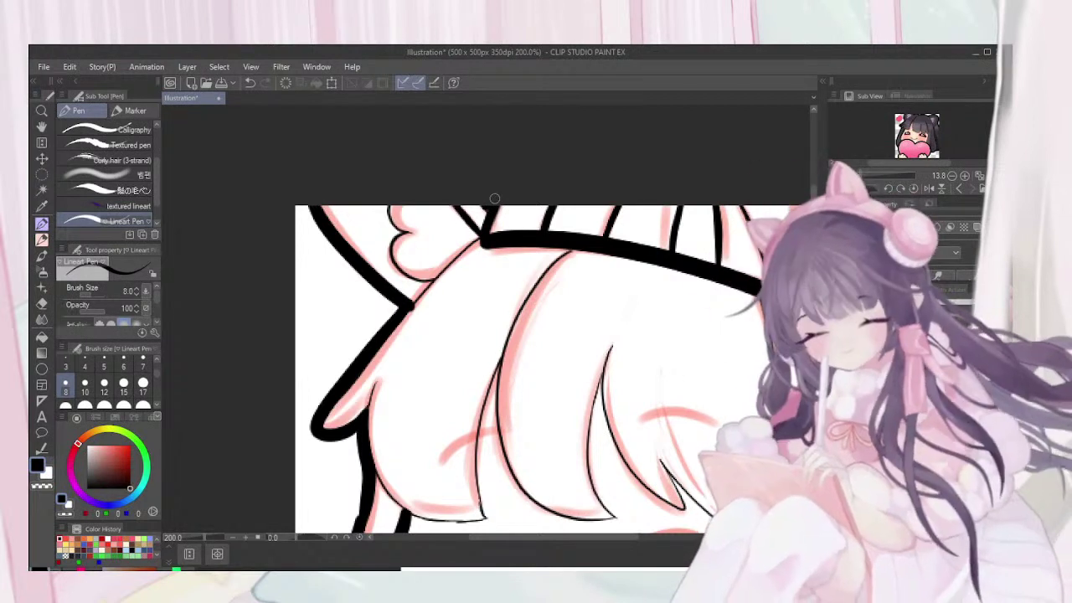
mouse_move(409, 309)
left_mouse_down()
mouse_move(488, 231)
mouse_move(406, 310)
mouse_move(480, 236)
left_mouse_up()
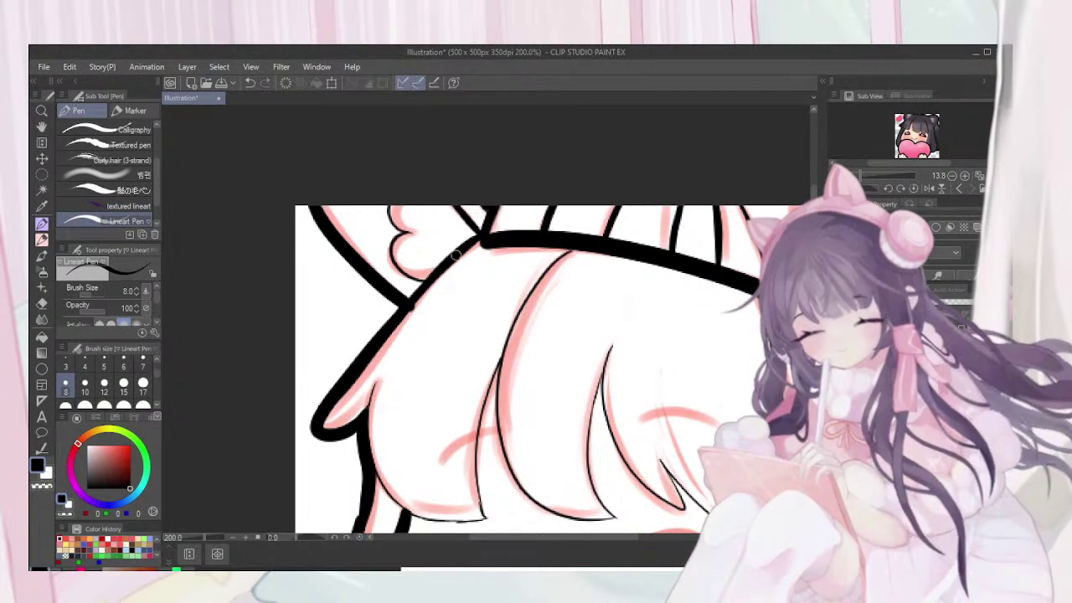
key("e")
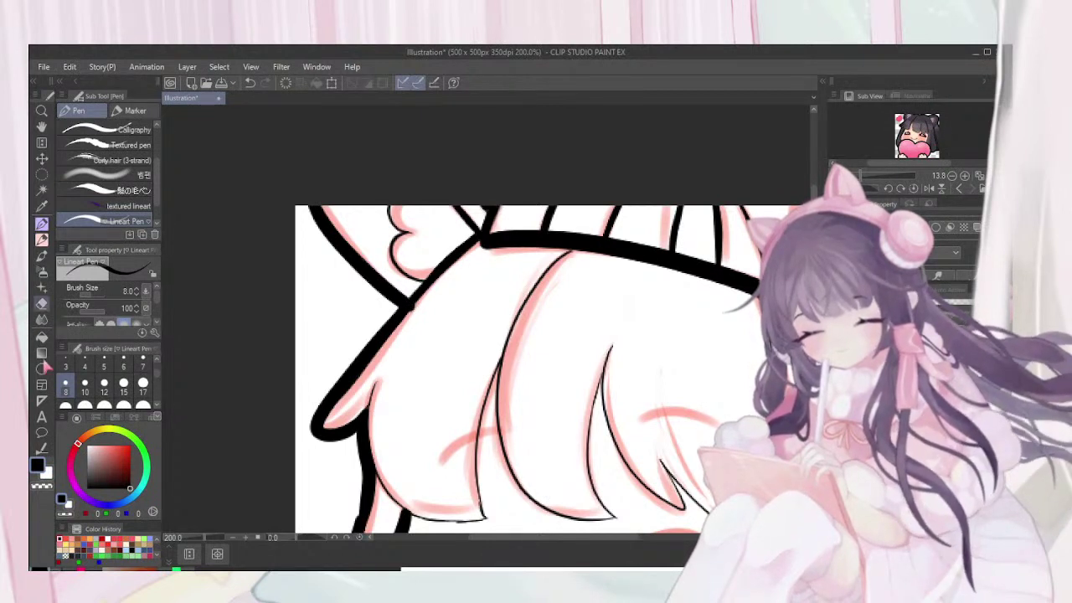
left_click_drag(409, 325, 458, 260)
left_click_drag(569, 310, 595, 245)
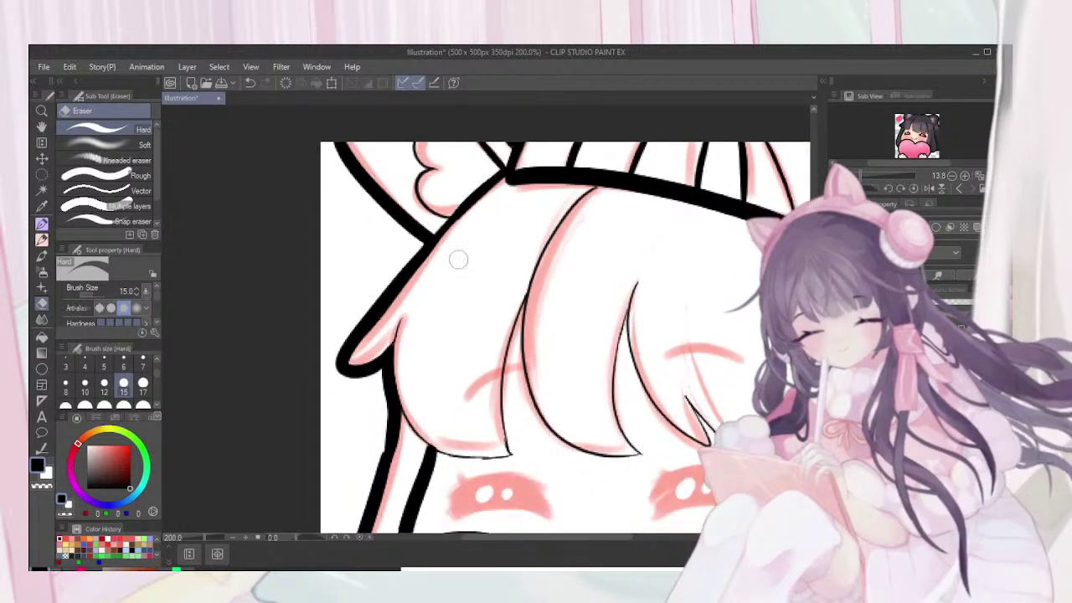
left_click_drag(569, 310, 608, 241)
left_click(42, 240)
mouse_move(423, 305)
left_mouse_down()
mouse_move(418, 422)
mouse_move(426, 376)
mouse_move(401, 462)
left_mouse_up()
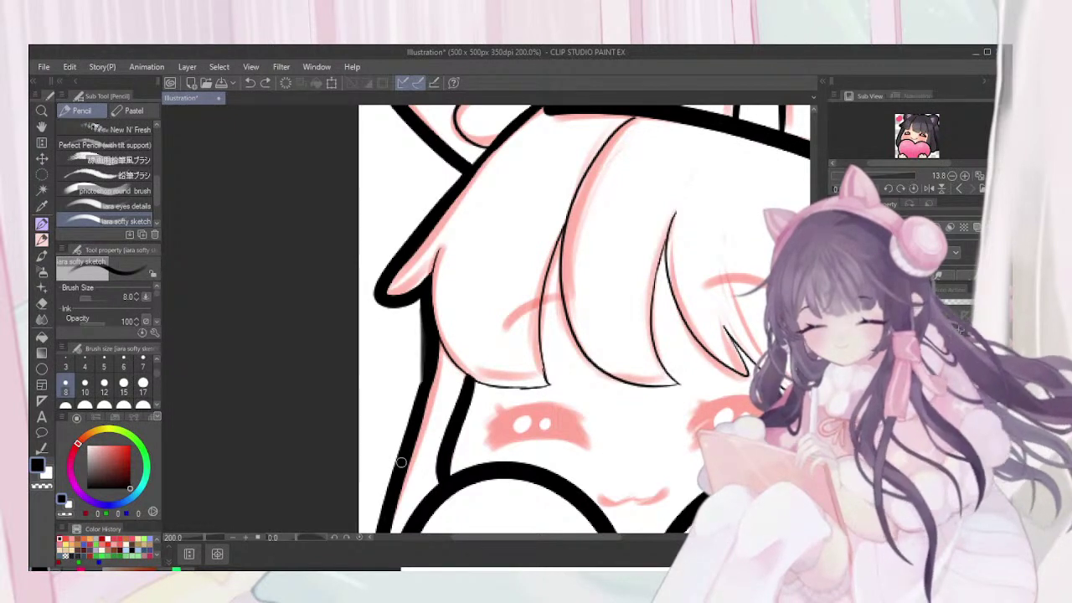
key("ctrl+z")
Thicken and smooth the outer line of the left side hair below the pointed tuft with the Lineart Pen at size 8
left_click(42, 224)
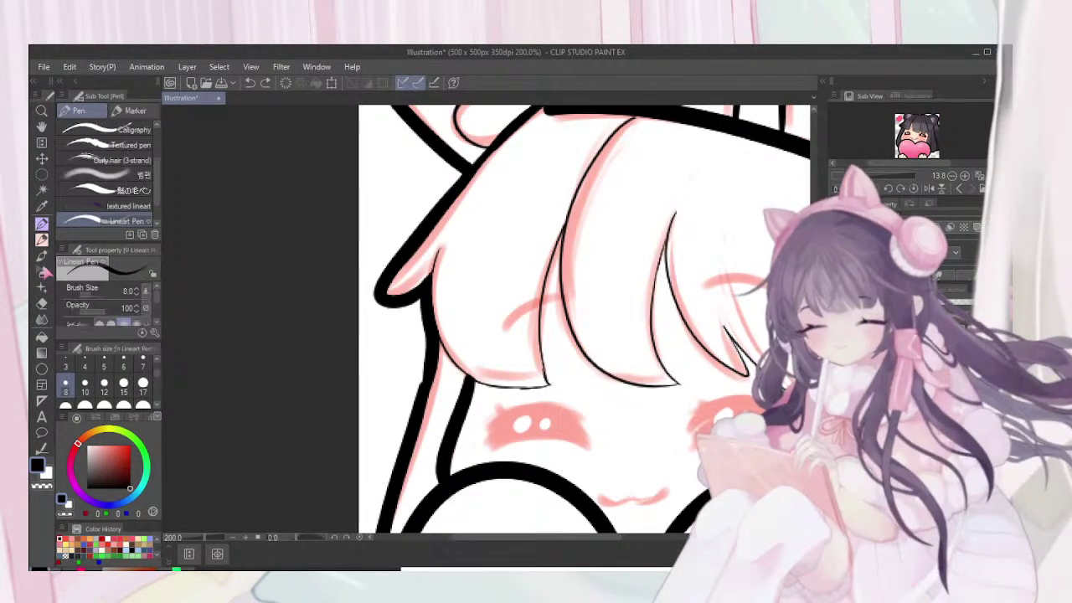
mouse_move(425, 309)
left_mouse_down()
mouse_move(421, 376)
mouse_move(426, 321)
mouse_move(401, 436)
mouse_move(422, 297)
mouse_move(395, 466)
left_mouse_up()
scroll(386, 482, "down", 1)
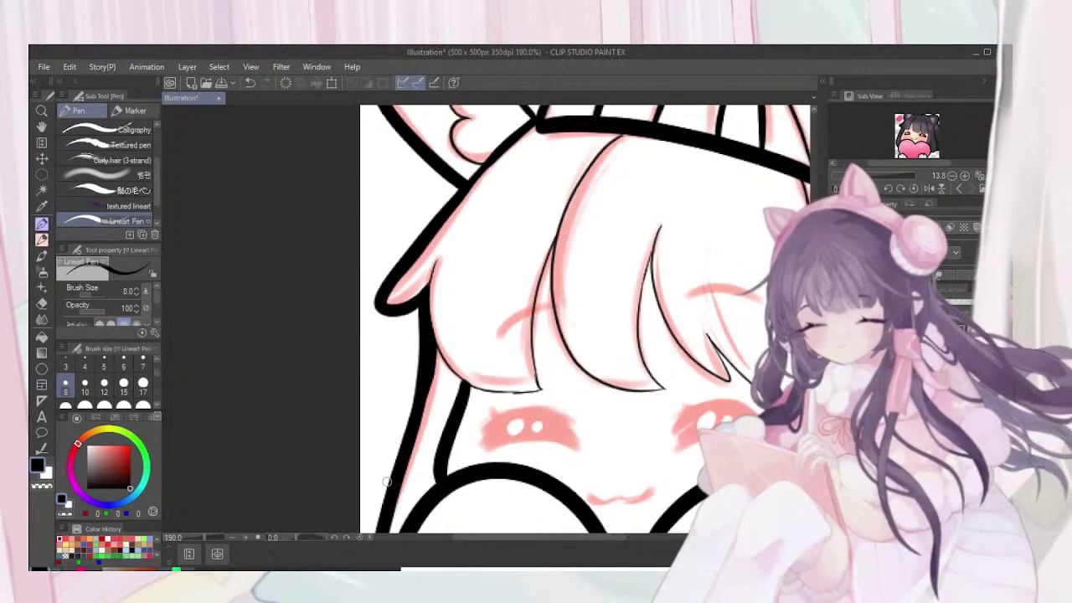
Examine the left hair outline and the fringe from several canvas angles and zoom levels
key("minus")
scroll(387, 481, "down", 2)
key("minus")
scroll(387, 481, "down", 2)
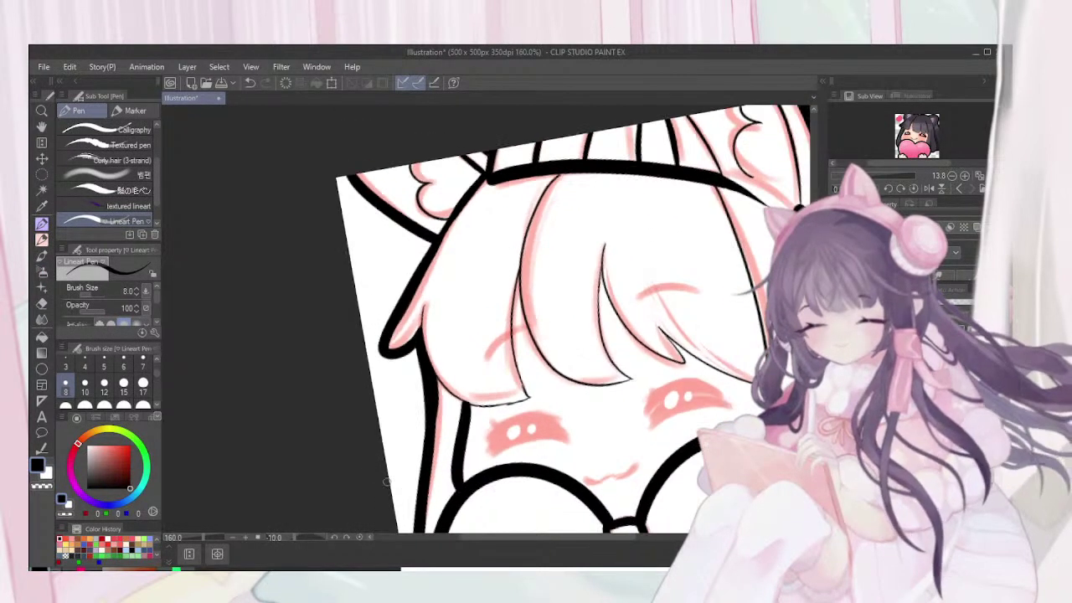
scroll(386, 482, "down", 1)
scroll(386, 482, "up", 1)
key("asciicircum")
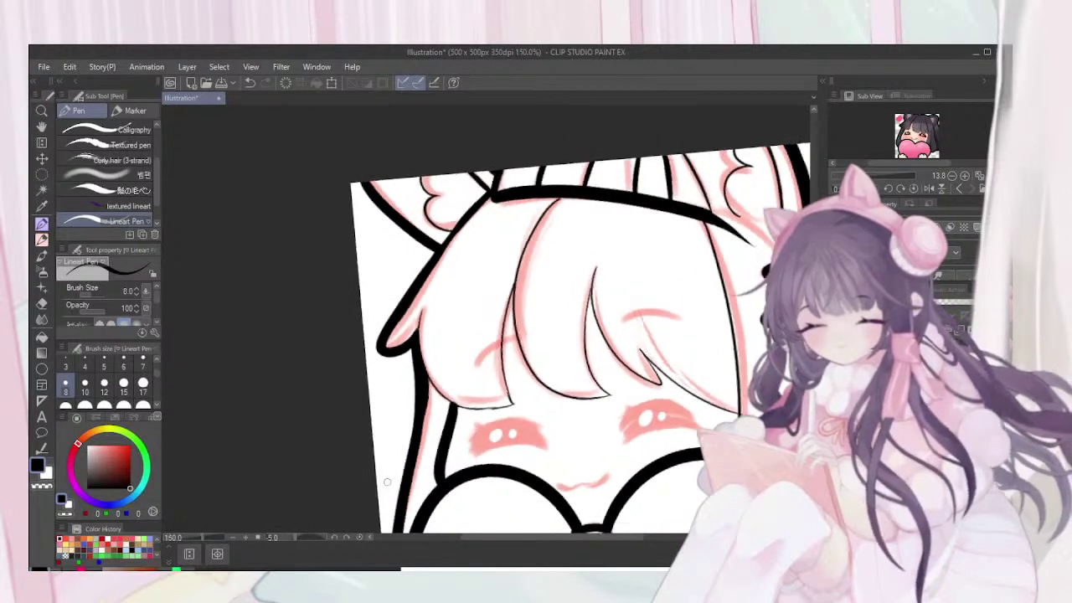
scroll(387, 482, "up", 1)
key("asciicircum")
key("asciicircum")
key("asciicircum")
key("asciicircum")
key("minus")
key("minus")
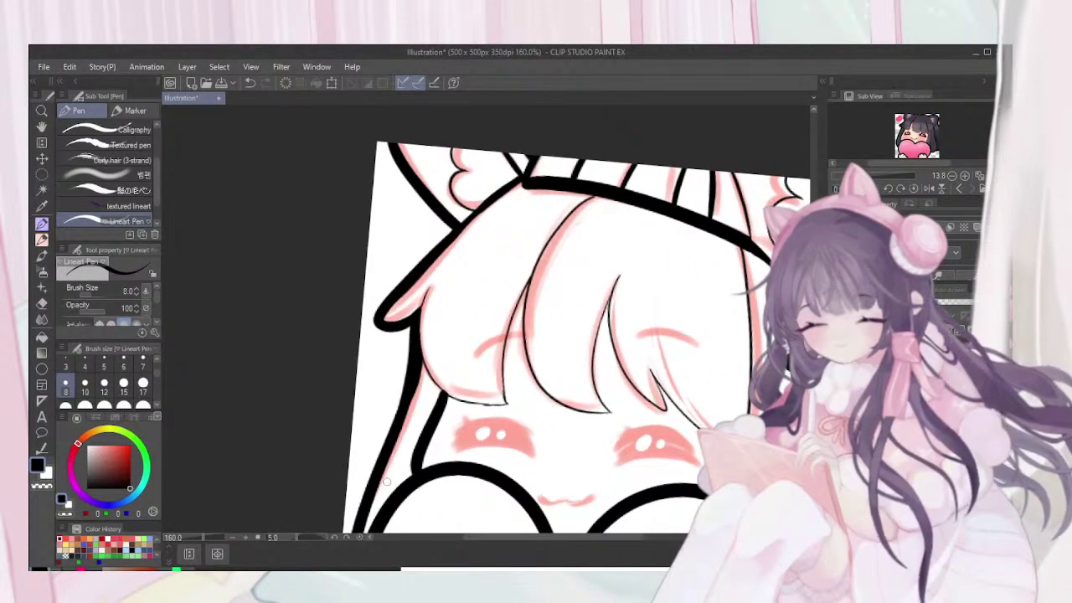
Examine the thick outer line of the left side hair close up, down to where it meets the heart
scroll(387, 481, "up", 2)
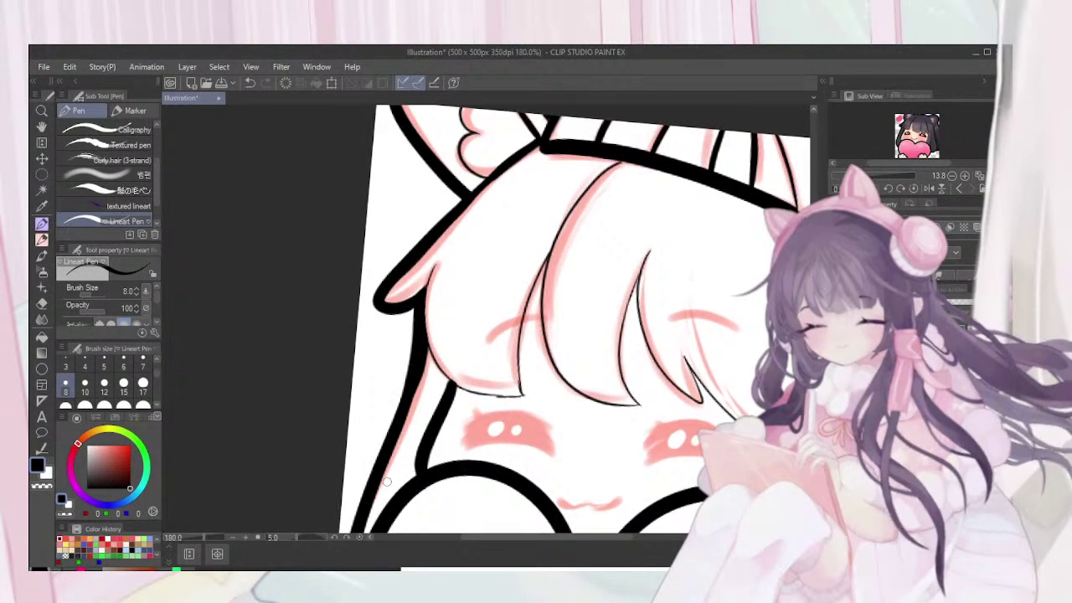
key("minus")
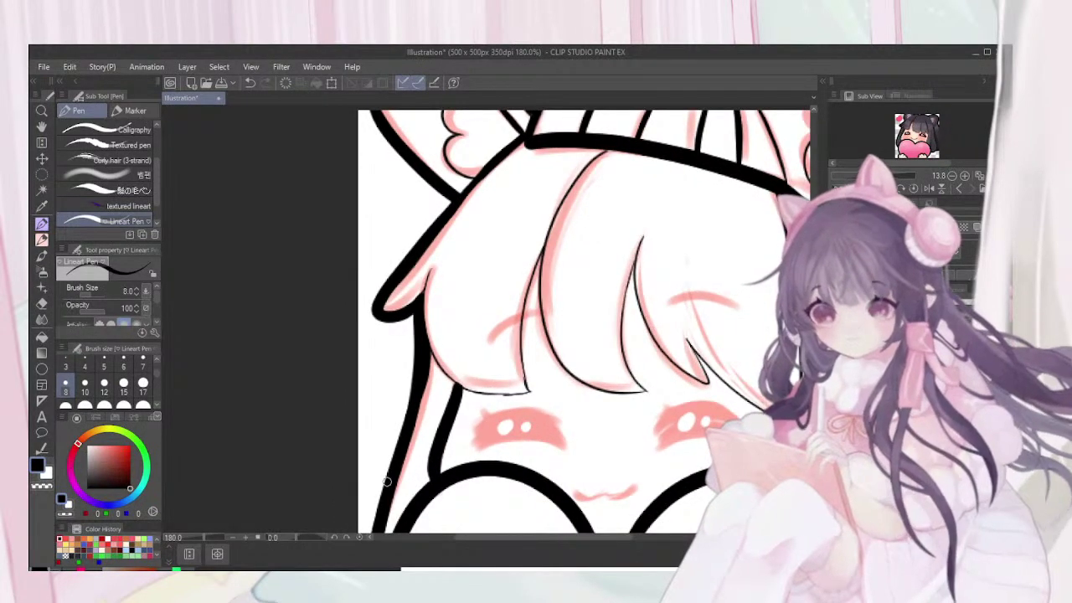
scroll(386, 481, "up", 2)
scroll(387, 481, "up", 5)
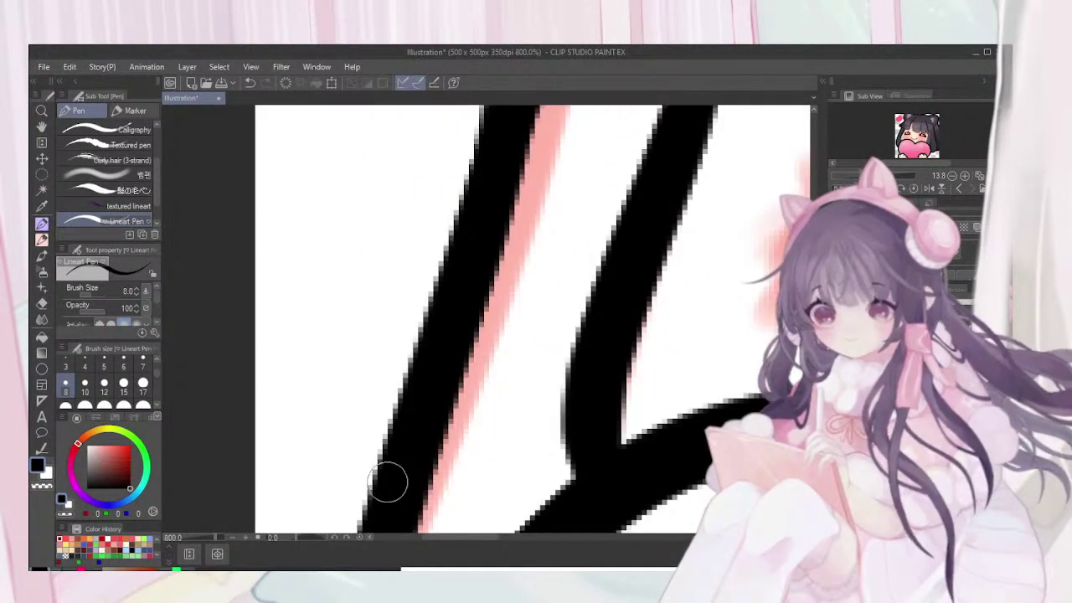
scroll(386, 481, "down", 2)
key("asciicircum")
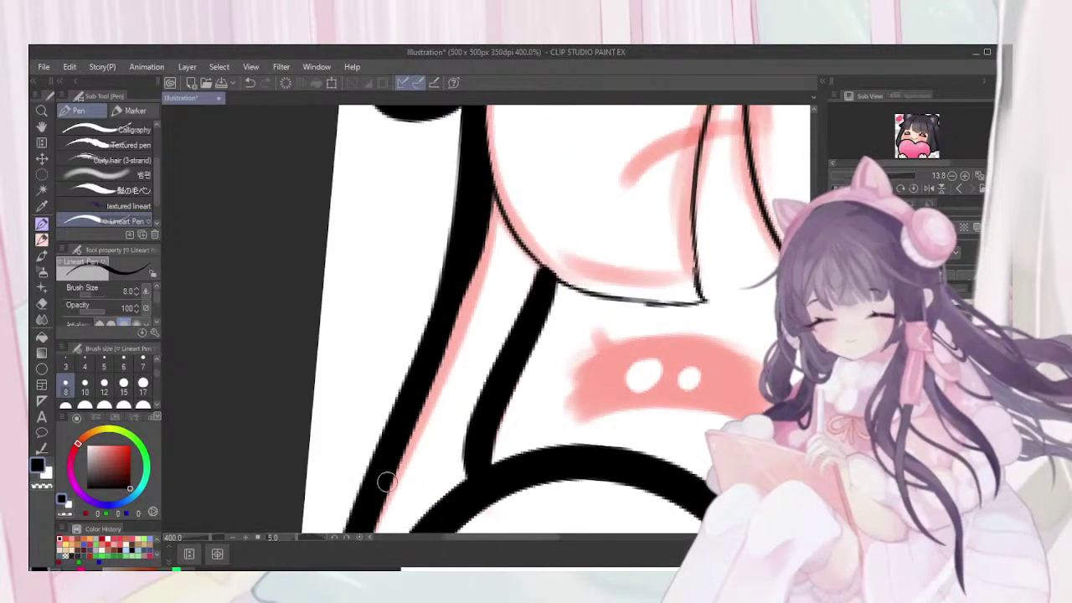
scroll(387, 481, "up", 3)
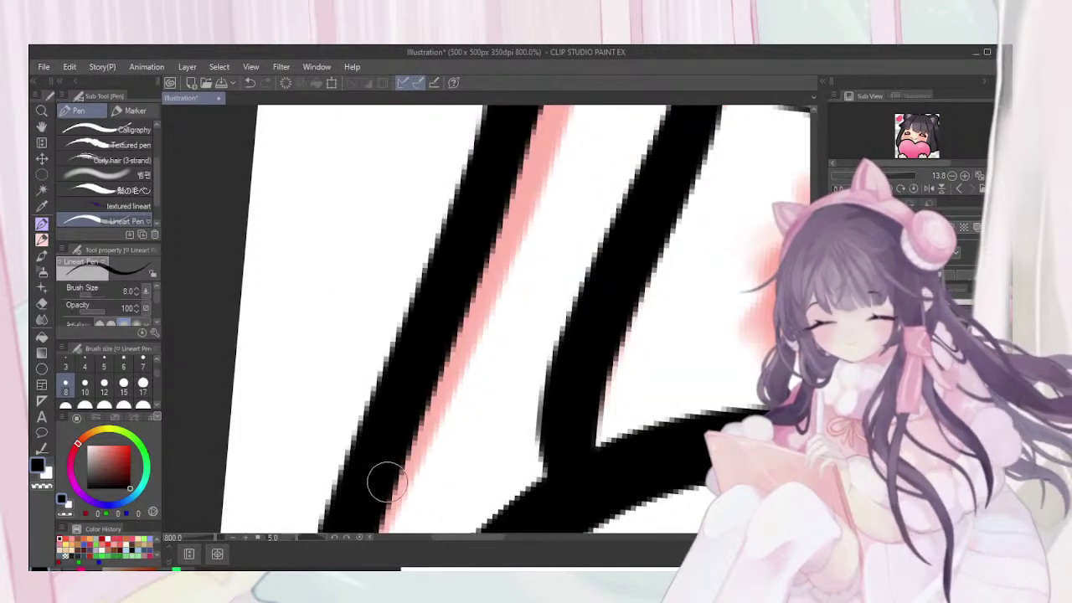
left_click_drag(387, 481, 287, 545)
mouse_move(387, 481)
left_mouse_down()
mouse_move(257, 482)
mouse_move(222, 457)
left_mouse_up()
Darken and thicken the lower edge of the leftmost fringe lock, from the side hair to its tip, with the Lineart Pen at size 5
left_click(42, 303)
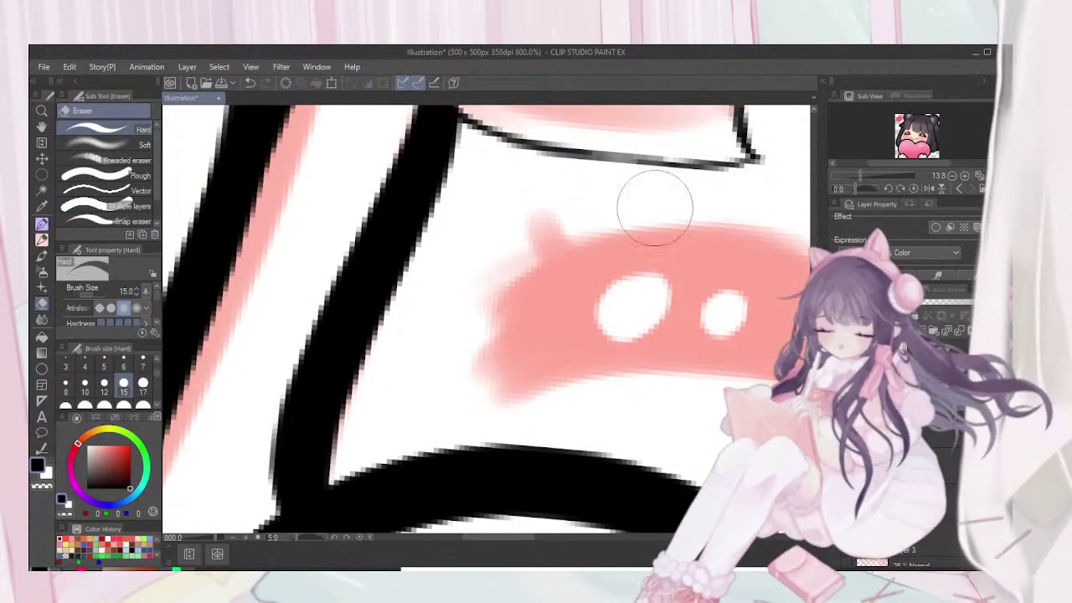
key("p")
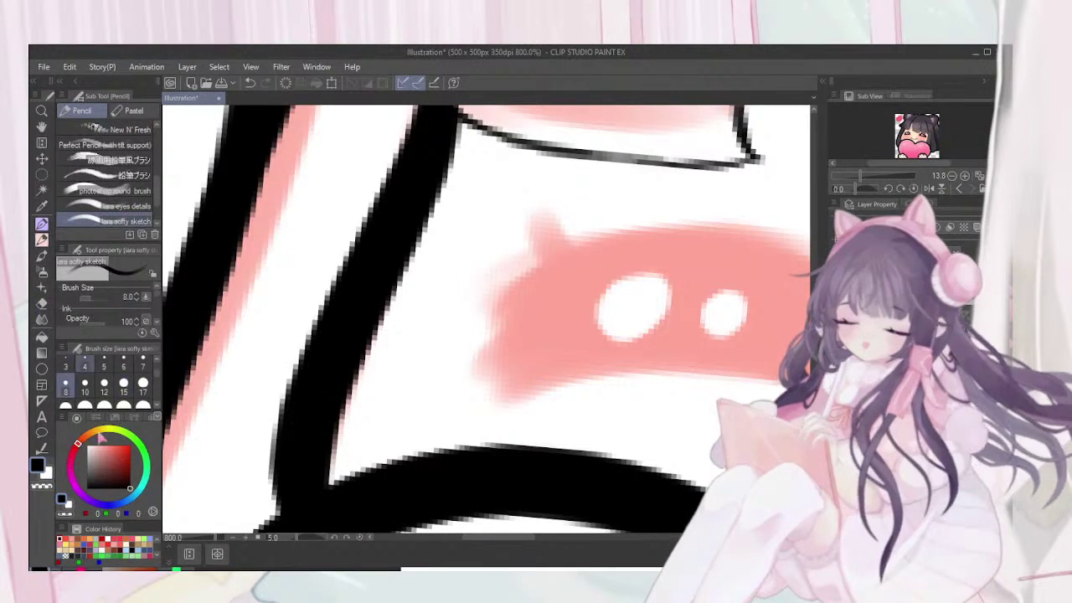
key("p")
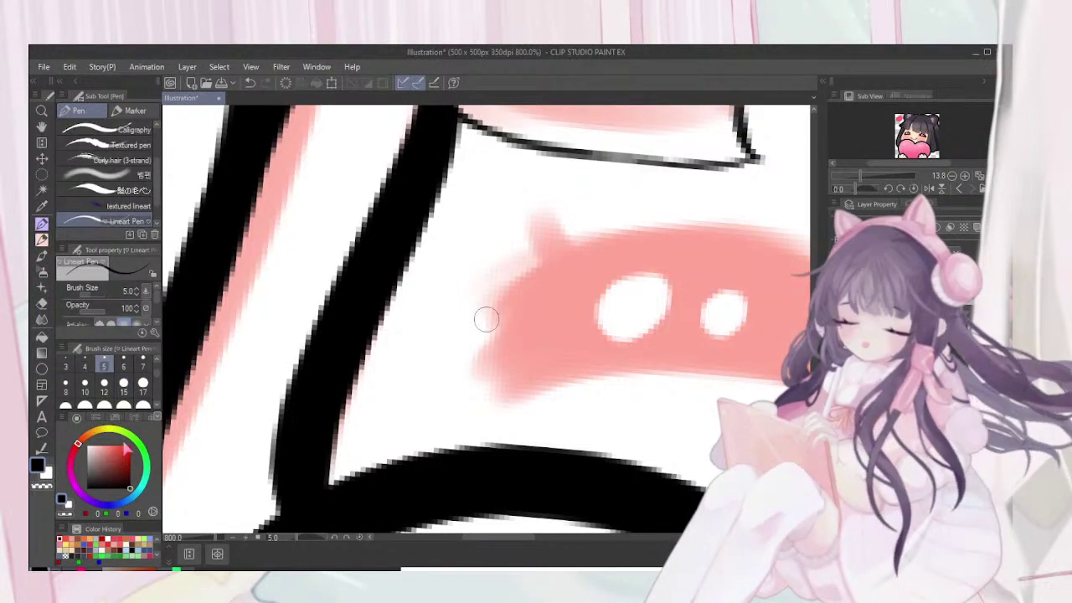
left_click_drag(454, 117, 665, 164)
mouse_move(596, 153)
left_mouse_down()
mouse_move(760, 160)
mouse_move(743, 126)
mouse_move(695, 171)
mouse_move(719, 164)
mouse_move(642, 309)
left_mouse_up()
mouse_move(266, 110)
left_mouse_down()
mouse_move(349, 237)
mouse_move(308, 185)
mouse_move(420, 275)
mouse_move(354, 241)
mouse_move(448, 289)
left_mouse_up()
scroll(448, 289, "up", 5)
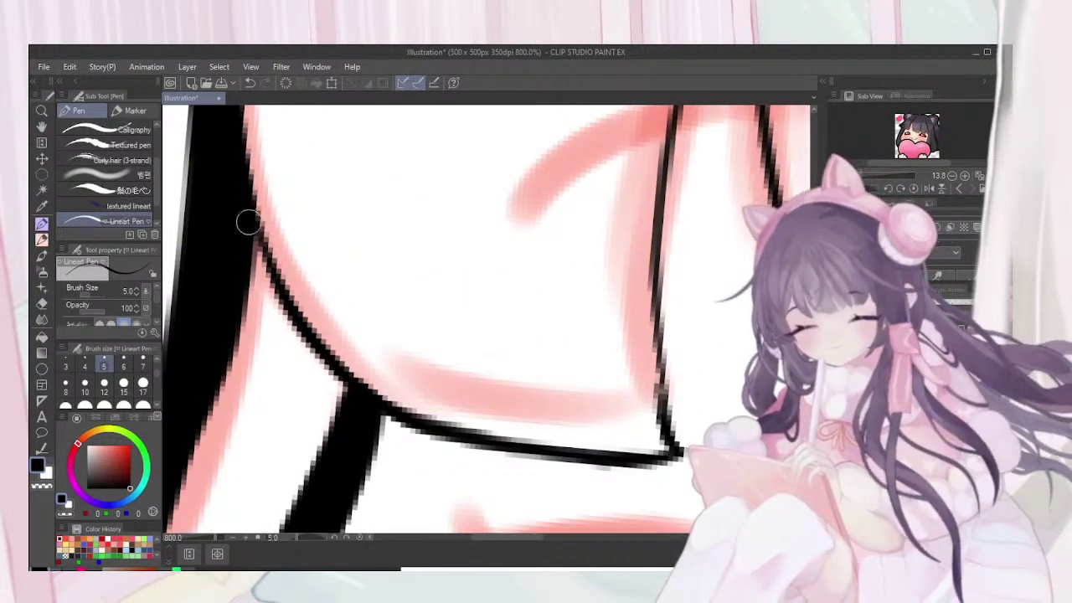
left_click_drag(244, 219, 359, 388)
left_click_drag(330, 275, 223, 287)
left_click_drag(261, 235, 209, 197)
Ink the long outer line of the right side hair from the lower star down to the curve near the canvas bottom at size 5
scroll(260, 234, "down", 10)
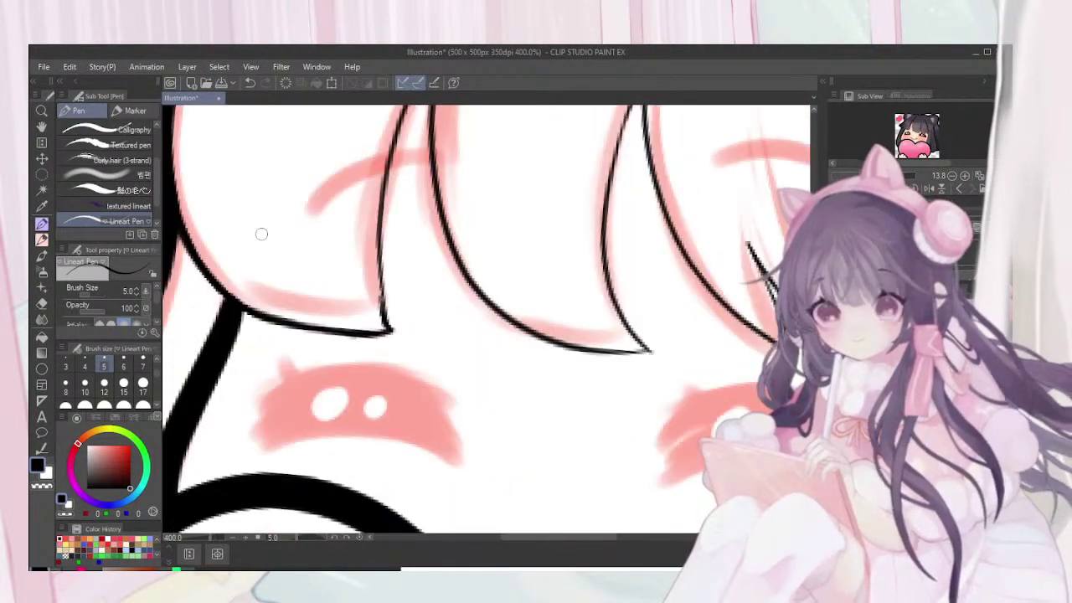
scroll(261, 235, "down", 2)
key("minus")
scroll(261, 234, "down", 1)
key("minus")
key("minus")
scroll(261, 235, "down", 1)
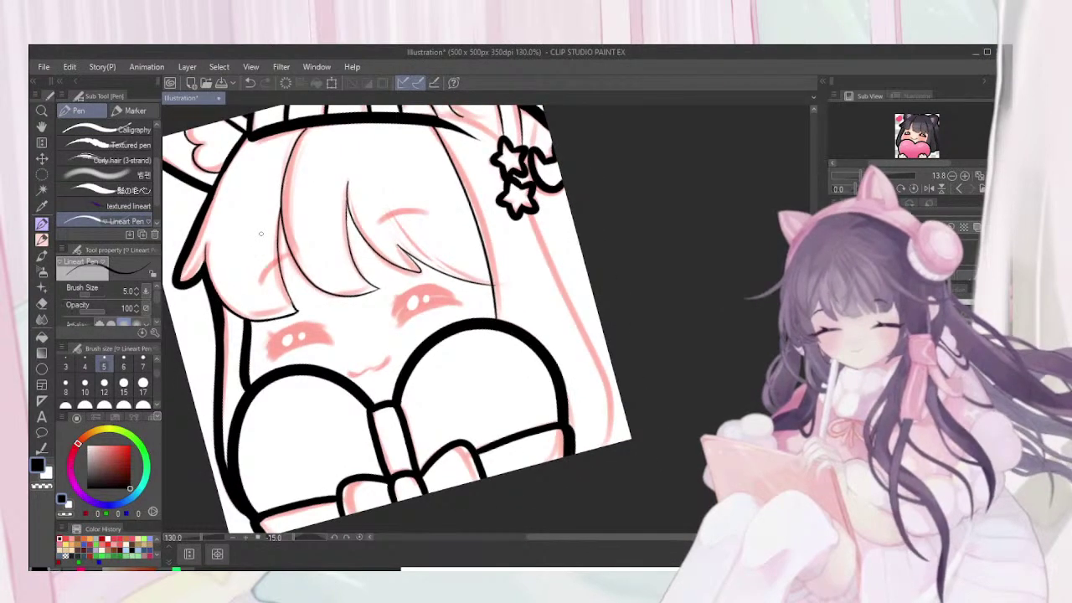
key("asciicircum")
key("asciicircum")
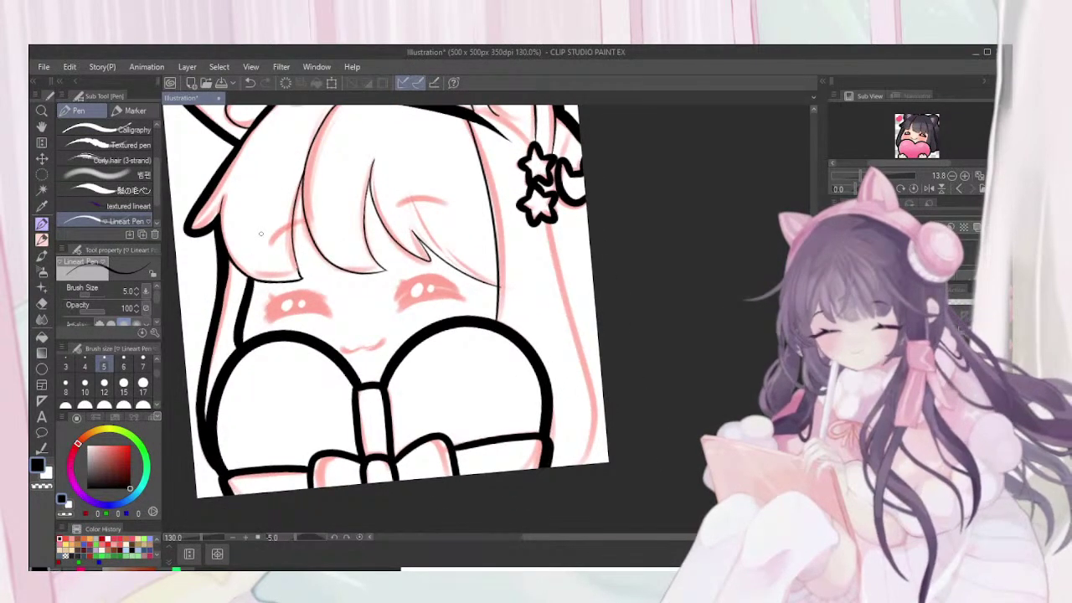
scroll(261, 233, "up", 1)
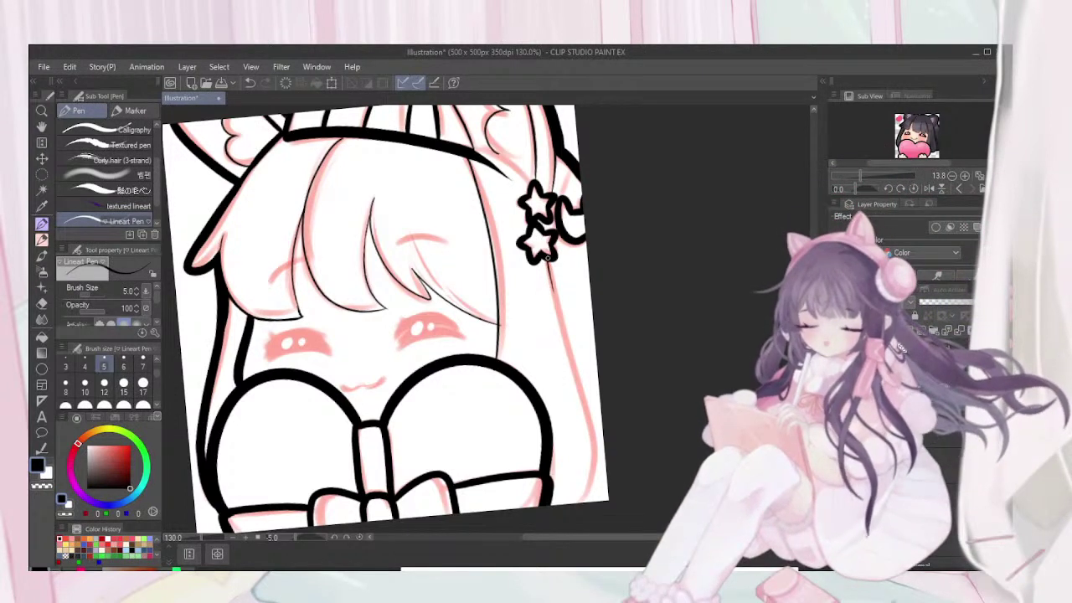
left_click_drag(546, 261, 594, 502)
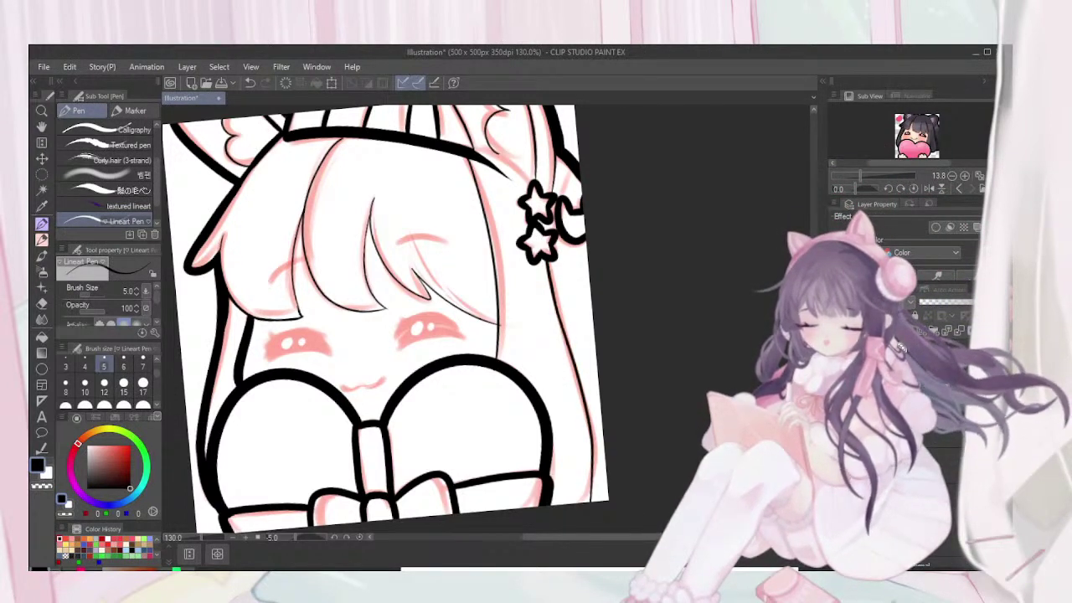
key("ctrl+z")
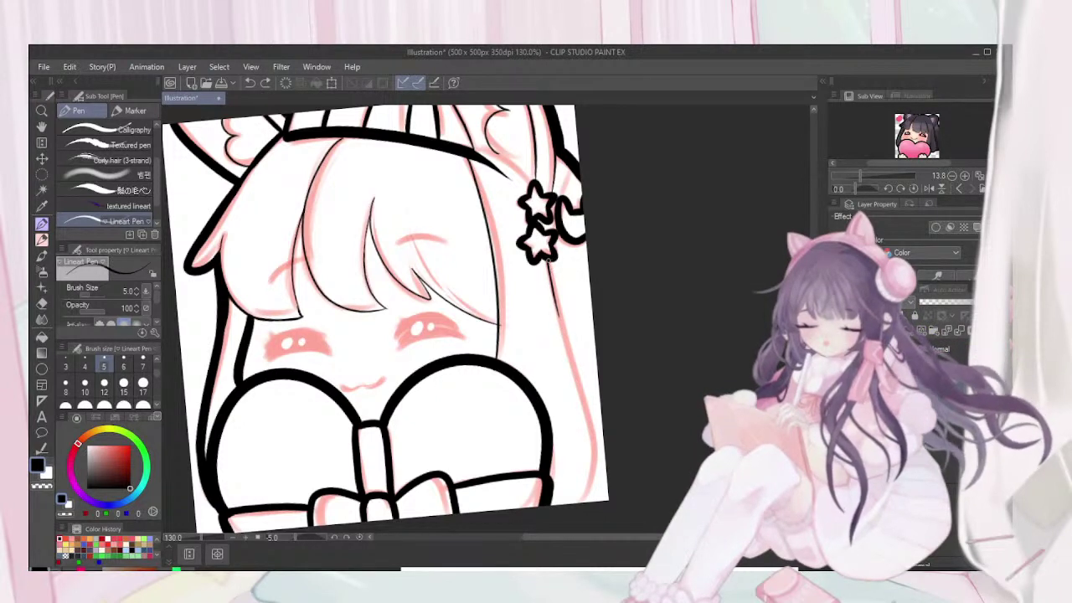
mouse_move(555, 294)
left_mouse_down()
mouse_move(586, 404)
mouse_move(593, 498)
left_mouse_up()
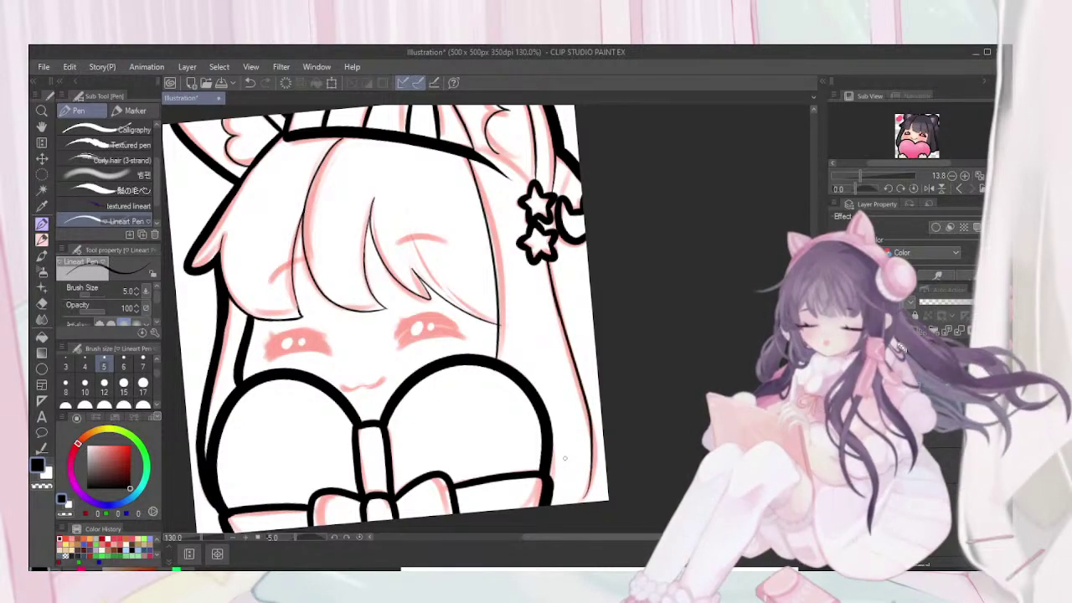
key("ctrl+z")
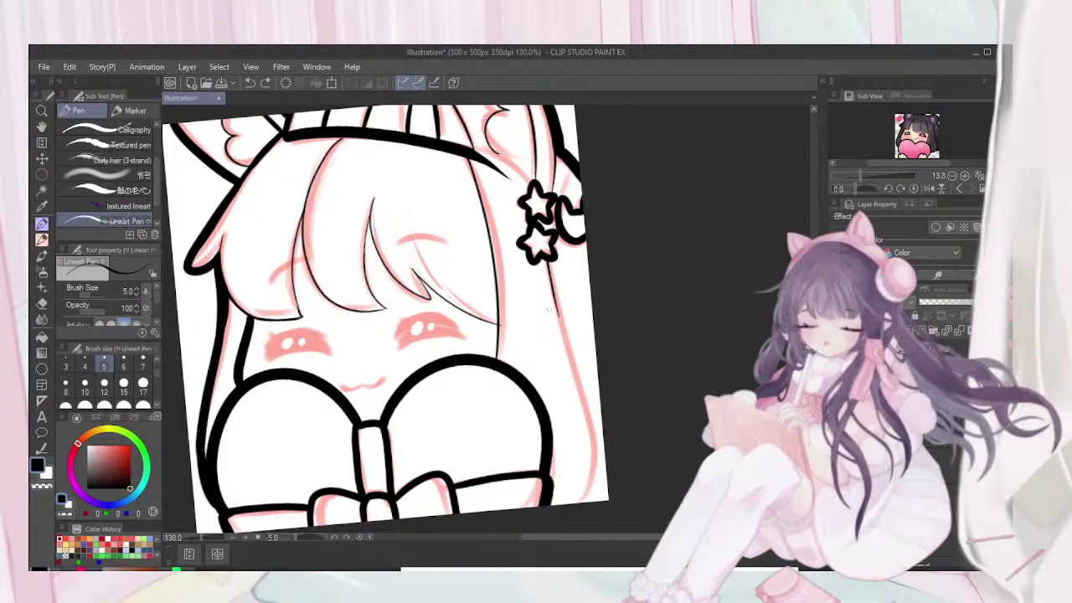
left_click_drag(568, 343, 592, 495)
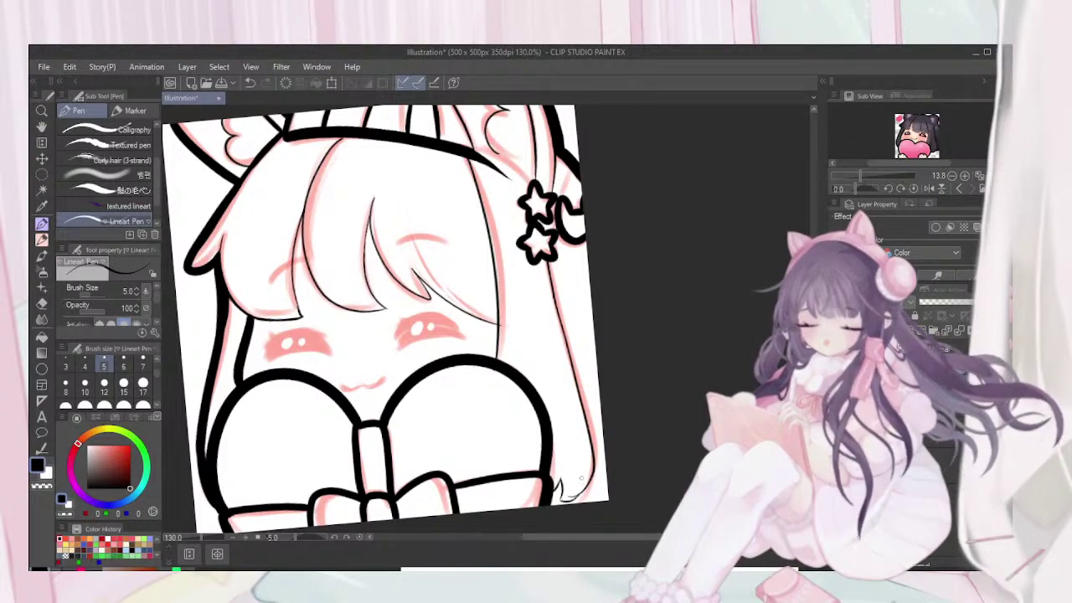
Ink the pointed strand tips at the bottom of the right side hair beside the heart and thicken its lower curve at size 5
key("minus")
key("asciicircum")
scroll(580, 478, "up", 1)
key("asciicircum")
scroll(581, 478, "up", 1)
key("asciicircum")
key("asciicircum")
key("asciicircum")
key("asciicircum")
key("minus")
key("minus")
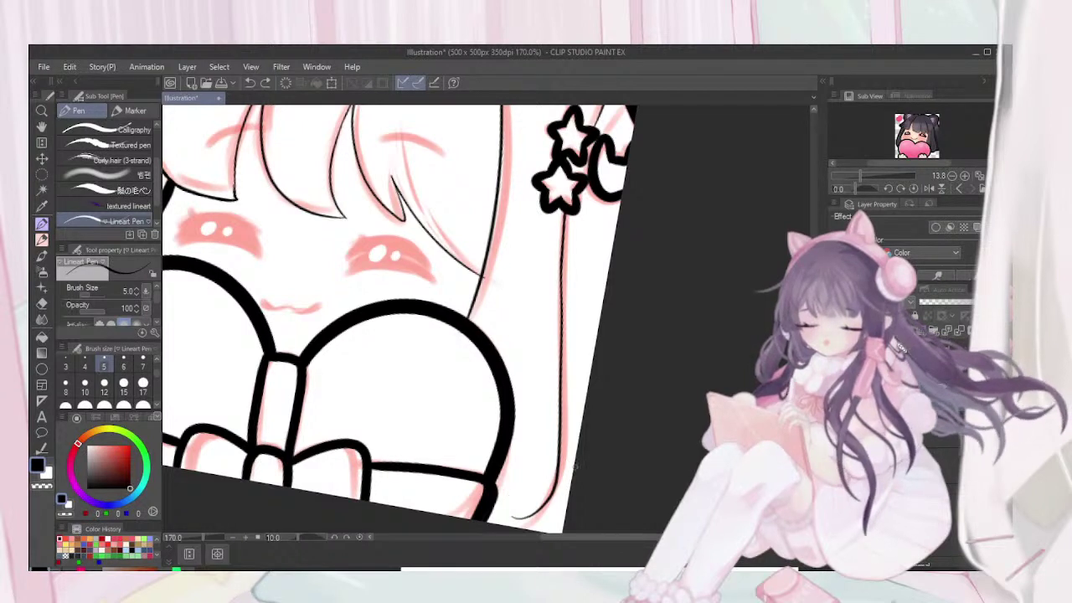
scroll(578, 475, "up", 5)
key("minus")
key("minus")
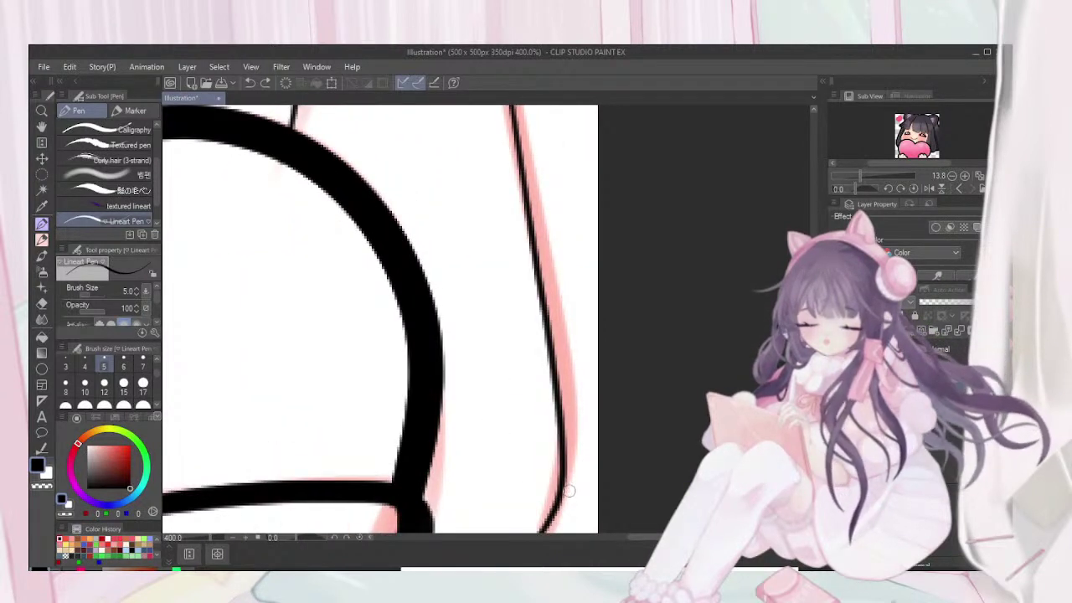
scroll(570, 493, "left", 4)
scroll(568, 485, "down", 4)
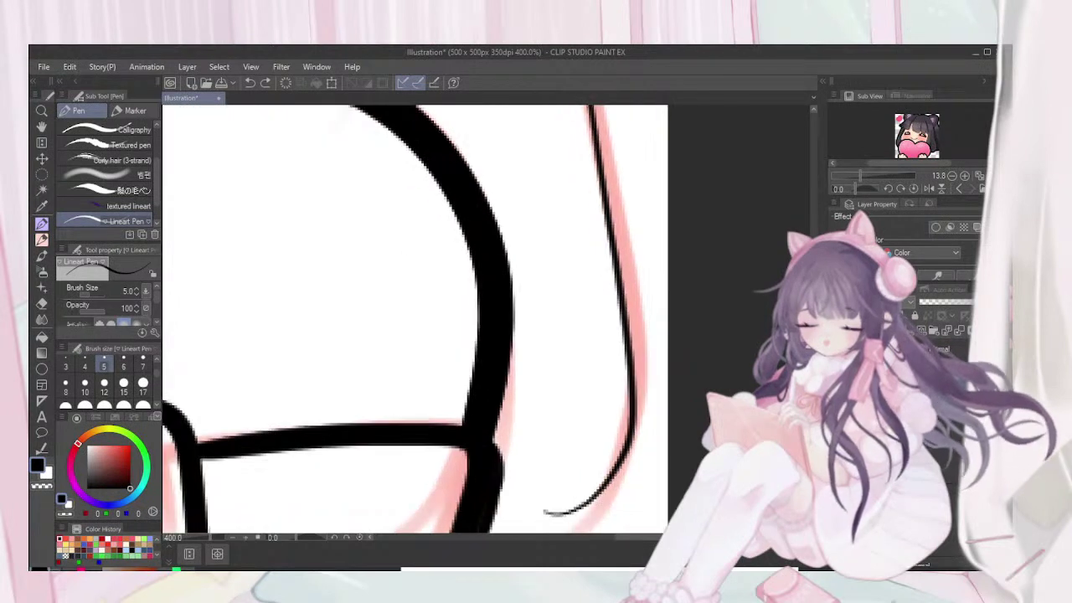
mouse_move(517, 442)
left_mouse_down()
mouse_move(585, 371)
mouse_move(561, 451)
mouse_move(545, 466)
mouse_move(606, 460)
left_mouse_up()
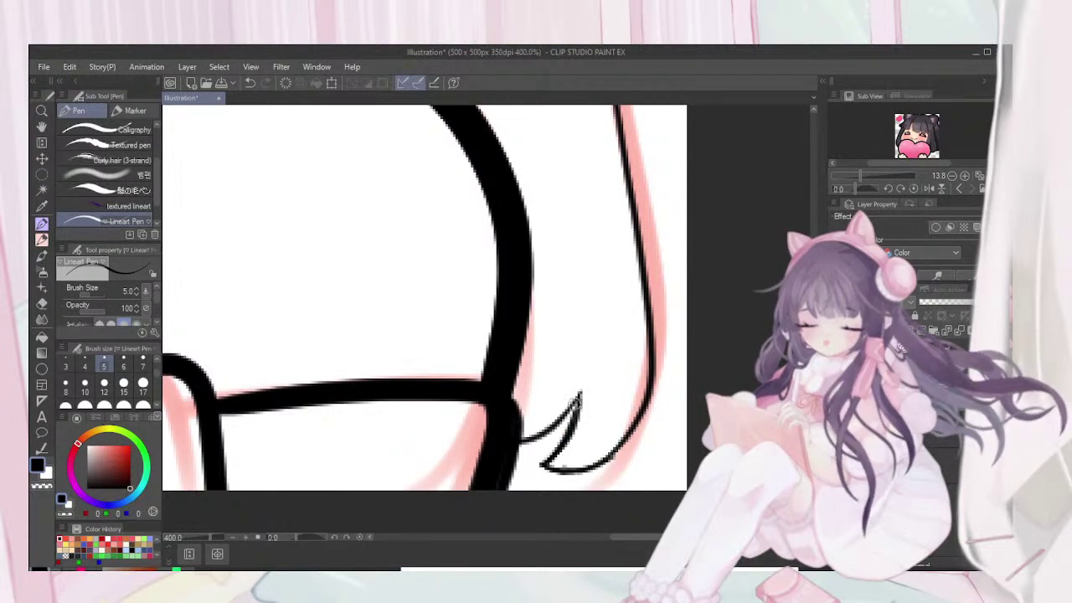
left_click_drag(526, 444, 578, 402)
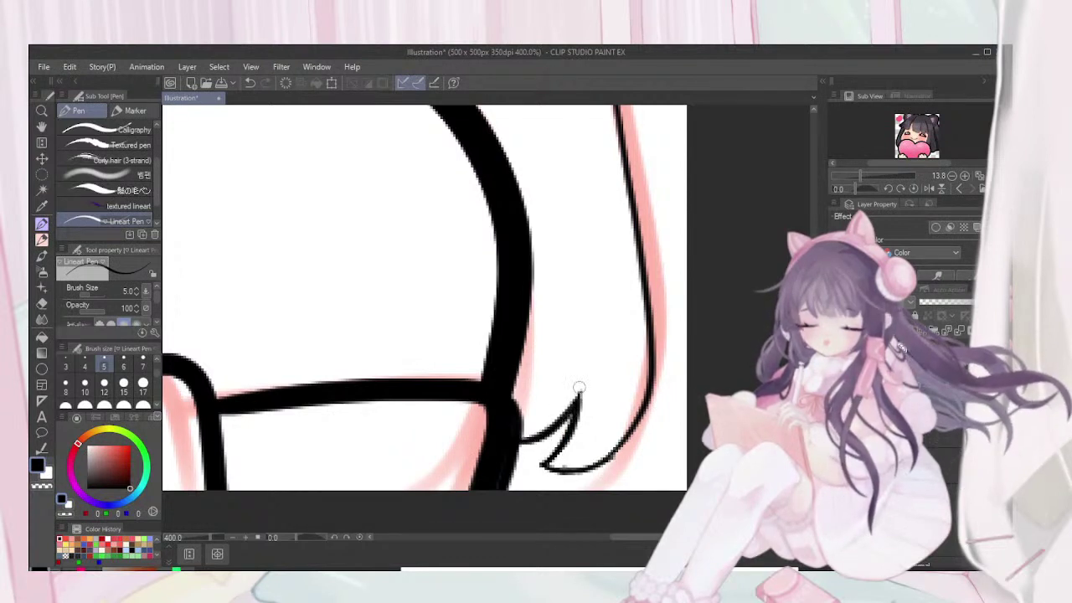
mouse_move(647, 400)
left_mouse_down()
mouse_move(595, 463)
mouse_move(550, 469)
mouse_move(581, 467)
mouse_move(619, 441)
mouse_move(627, 431)
mouse_move(600, 459)
mouse_move(642, 407)
mouse_move(637, 416)
mouse_move(647, 371)
mouse_move(636, 416)
left_mouse_up()
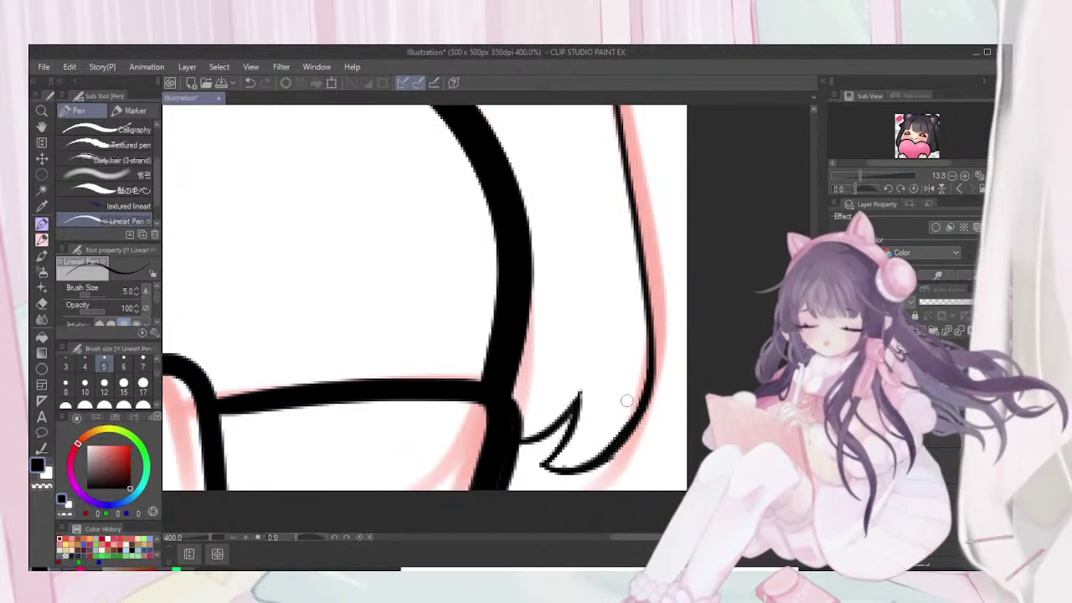
Examine the right side hair tips, then the fringe and face lines, at several zoom levels
key("minus")
key("minus")
key("minus")
key("asciicircum")
key("asciicircum")
key("asciicircum")
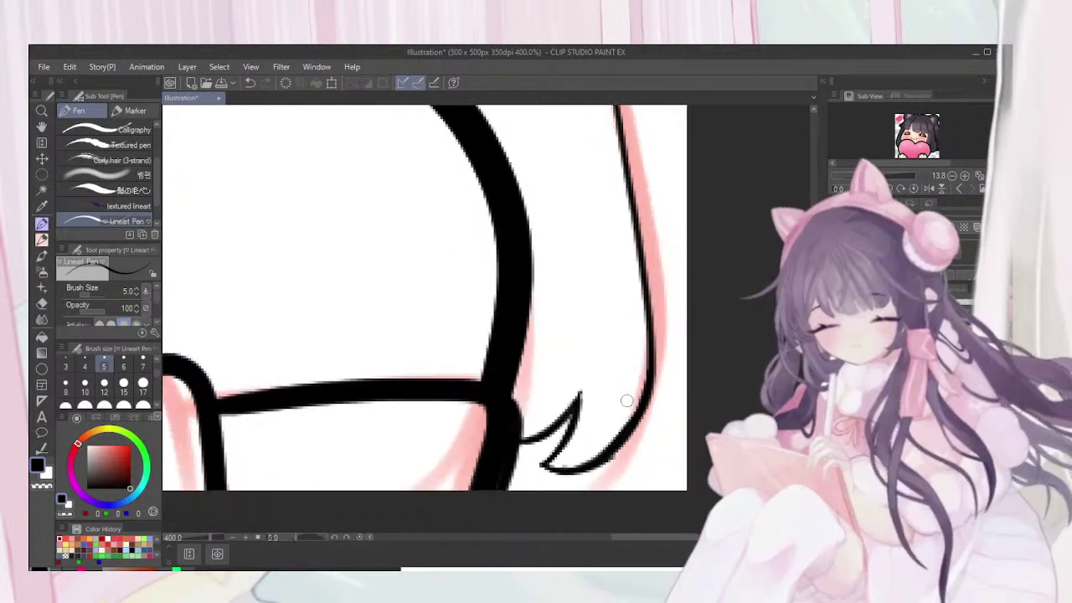
left_click_drag(626, 400, 659, 324)
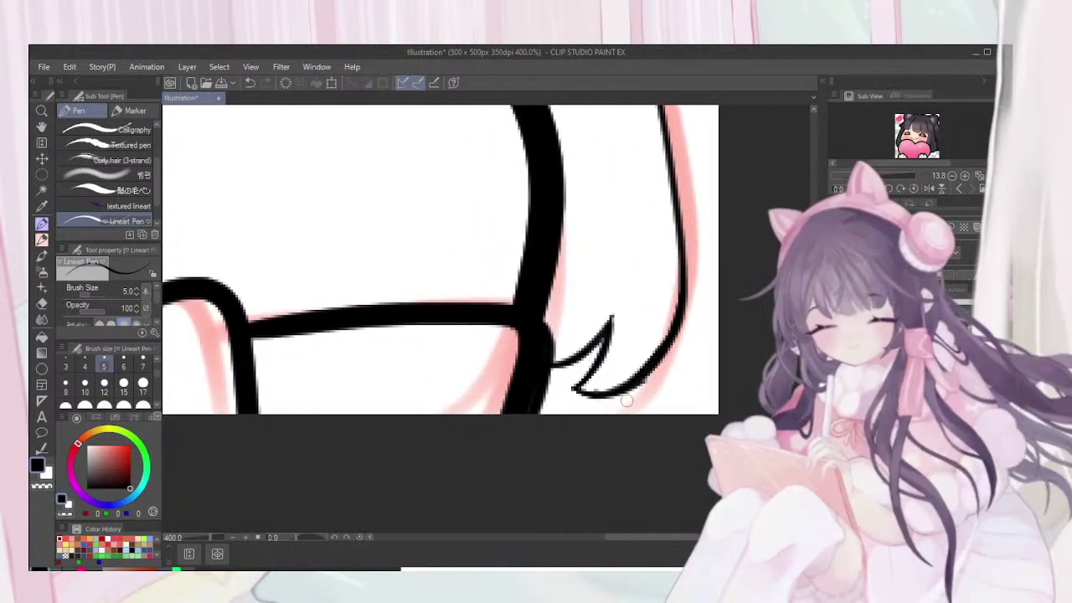
scroll(627, 401, "down", 5)
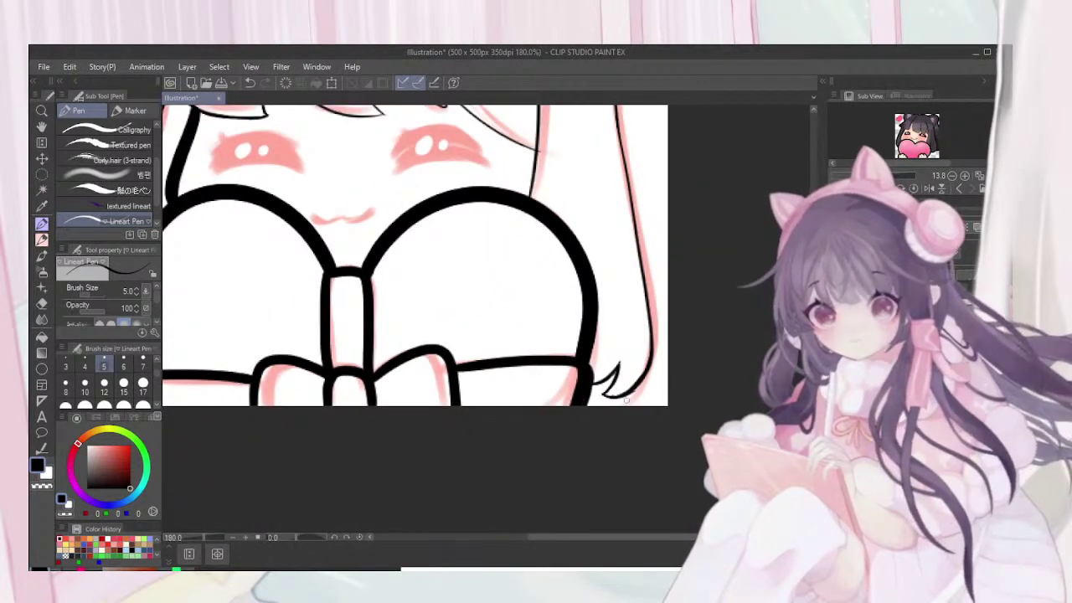
scroll(626, 400, "up", 5)
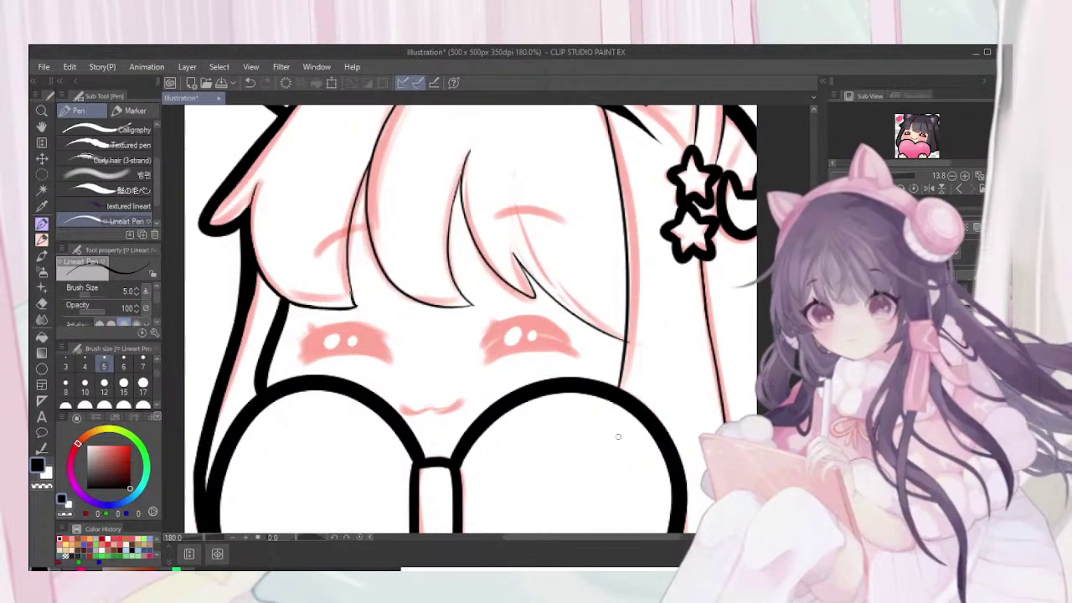
scroll(618, 436, "down", 2)
key("minus")
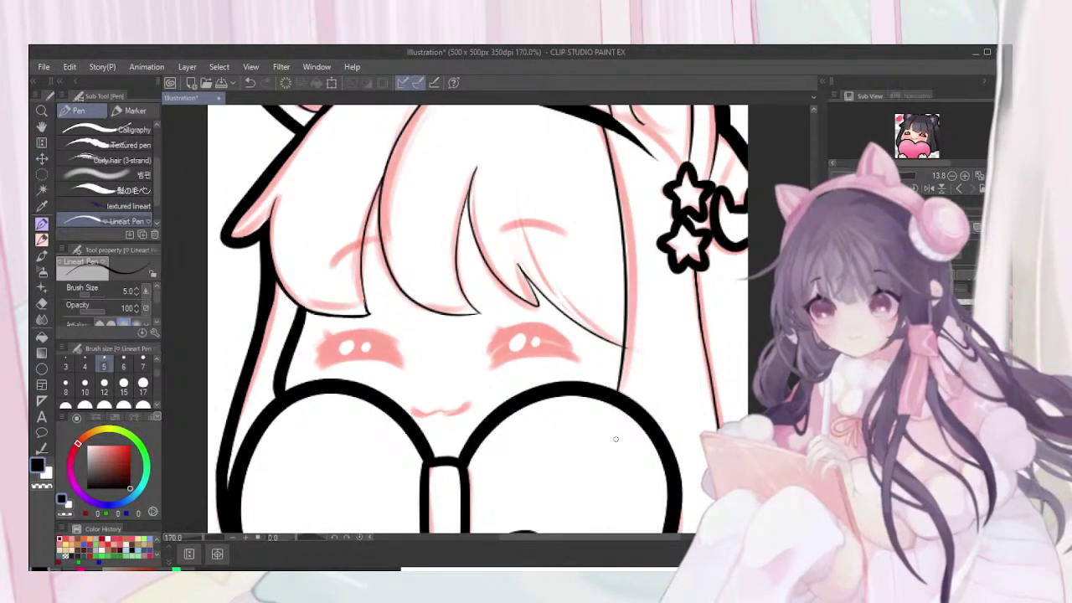
scroll(616, 439, "down", 1)
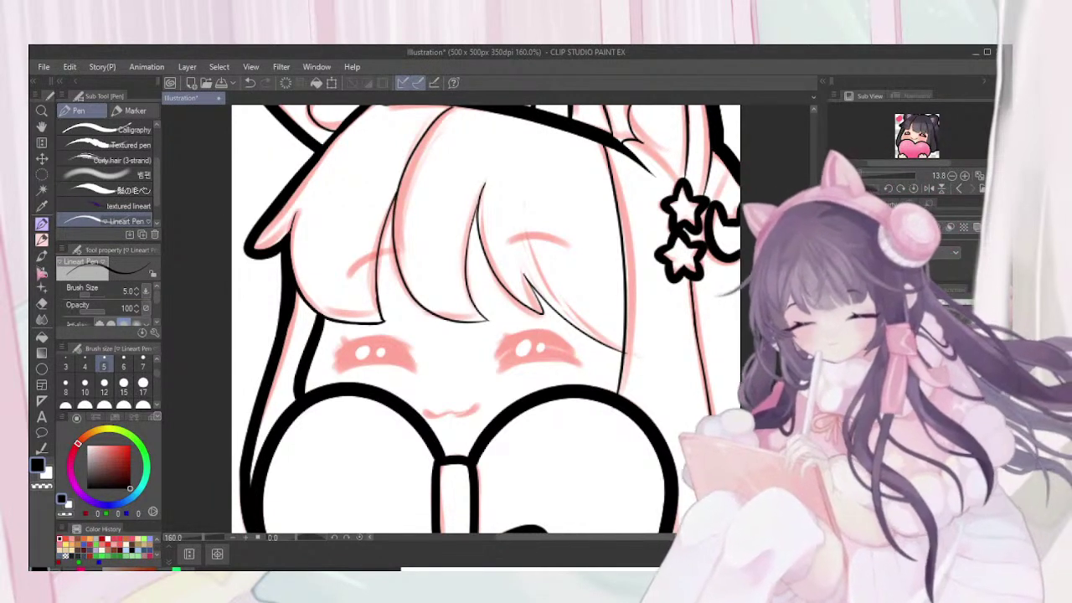
Switch to the 髪の毛ペン pen and display an enlarged Navigator preview of the canvas while framing the sketched right eye
key("p")
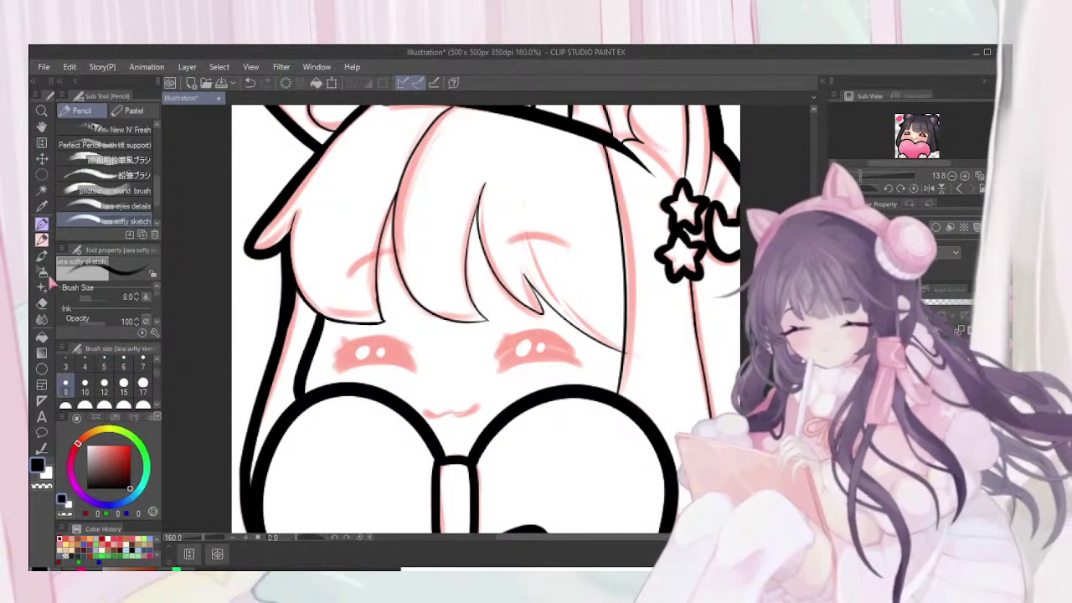
key("p")
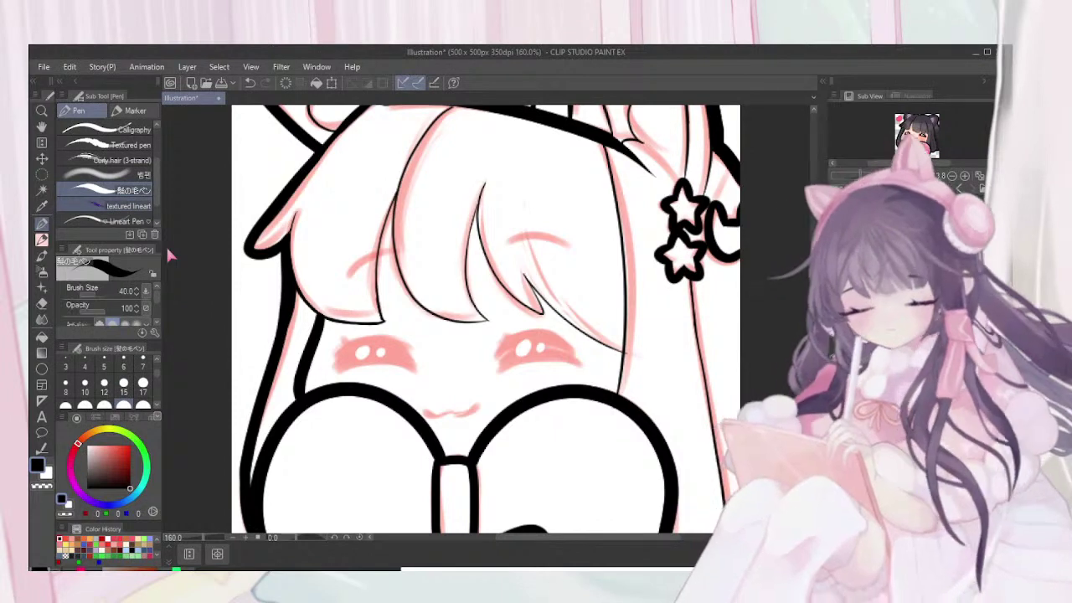
scroll(166, 247, "up", 2)
scroll(167, 247, "down", 2)
scroll(166, 247, "down", 1)
key("ctrl+plus")
key("ctrl+plus")
key("ctrl+plus")
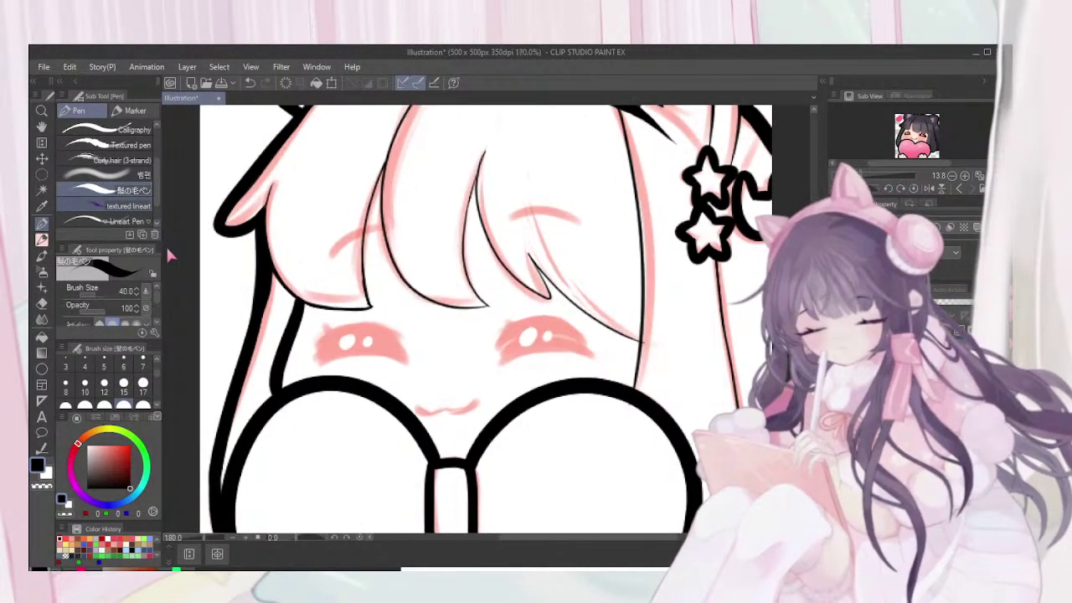
key("asciicircum")
scroll(485, 319, "up", 5)
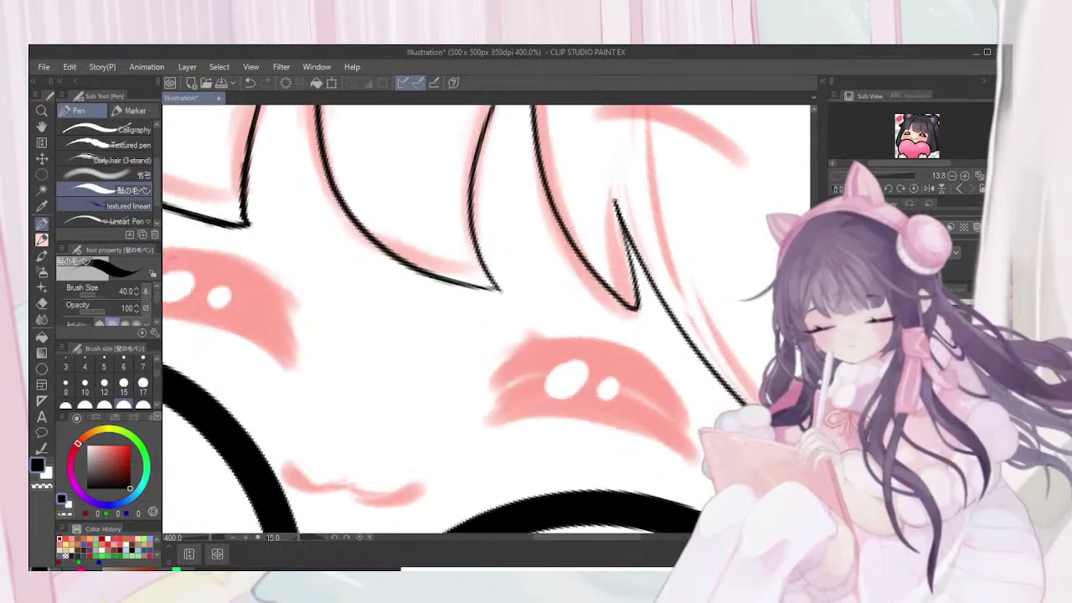
key("minus")
key("minus")
key("minus")
key("minus")
key("minus")
key("minus")
key("minus")
key("minus")
key("minus")
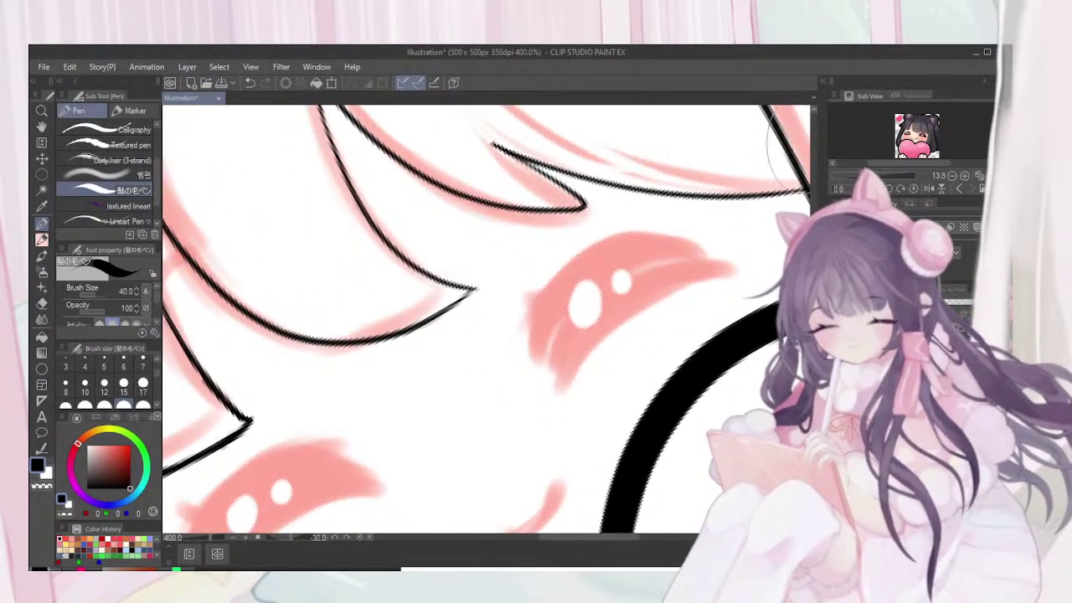
left_click(915, 95)
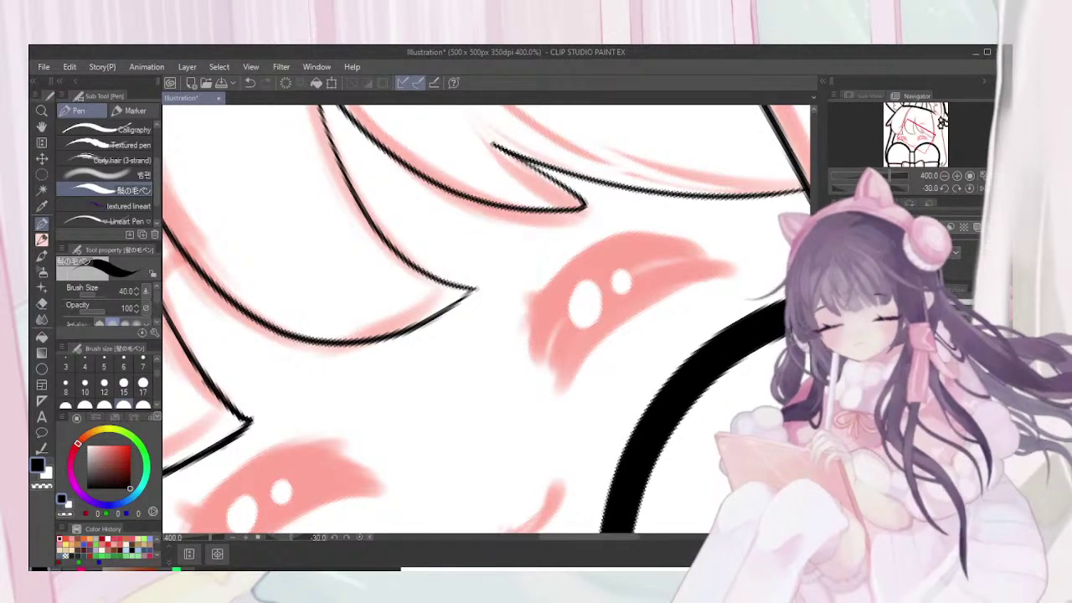
left_click_drag(913, 198, 913, 256)
Try to fill the sketched right eye in black with the 髪の毛ペン pen at sizes 40 and 15
mouse_move(538, 351)
left_mouse_down()
mouse_move(641, 246)
mouse_move(699, 266)
left_mouse_up()
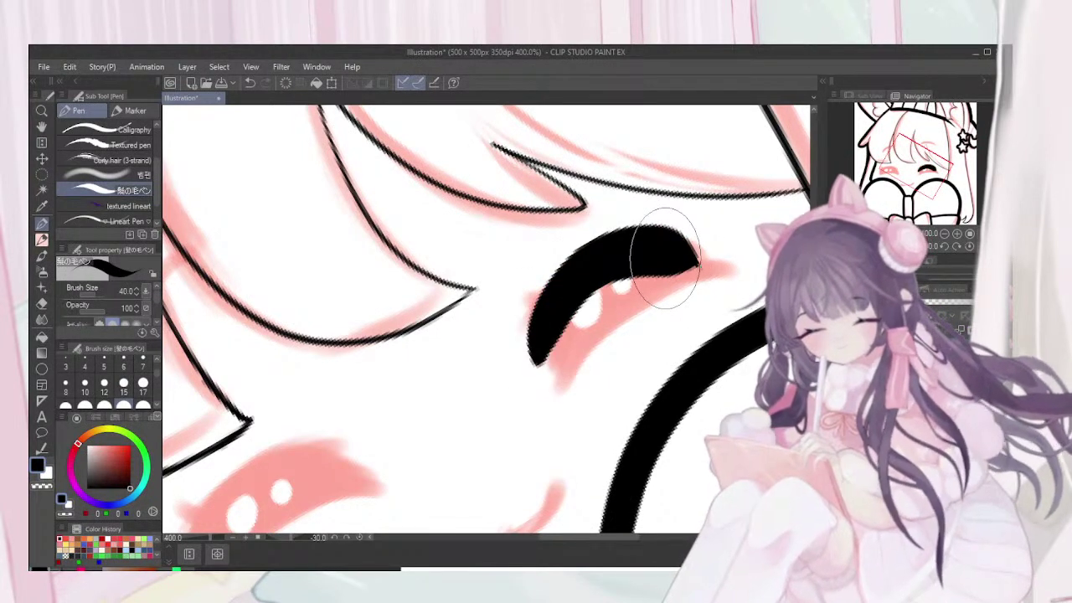
key("ctrl+z")
left_click(123, 382)
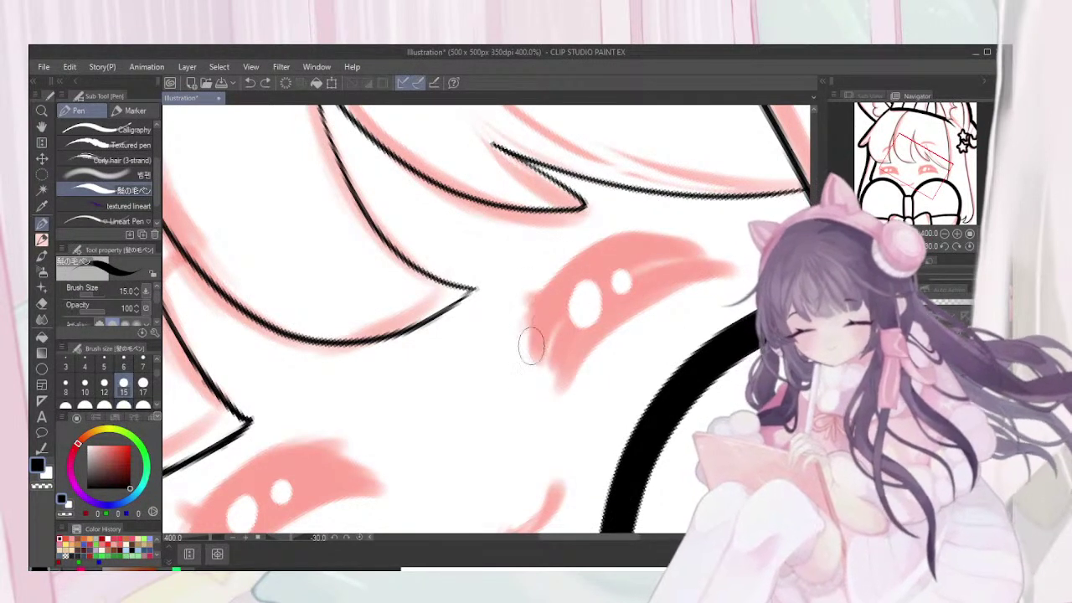
mouse_move(536, 360)
left_mouse_down()
mouse_move(620, 237)
mouse_move(716, 276)
mouse_move(676, 245)
mouse_move(548, 364)
mouse_move(688, 249)
mouse_move(588, 282)
mouse_move(558, 382)
mouse_move(660, 252)
mouse_move(568, 386)
mouse_move(644, 268)
mouse_move(723, 269)
mouse_move(564, 367)
mouse_move(566, 385)
mouse_move(743, 275)
mouse_move(585, 353)
mouse_move(566, 384)
left_mouse_up()
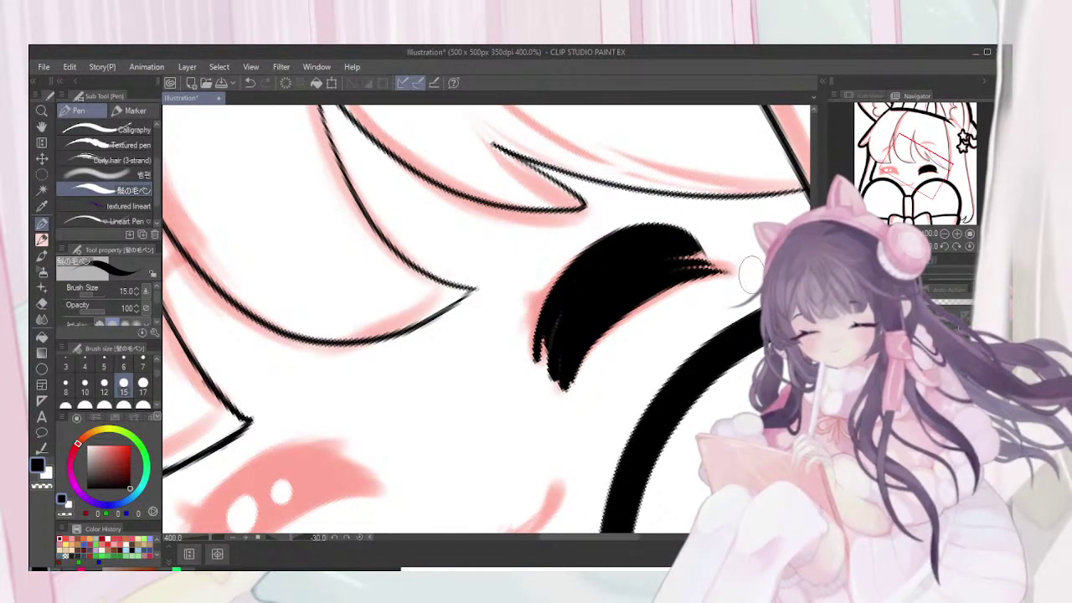
left_click_drag(556, 293, 515, 309)
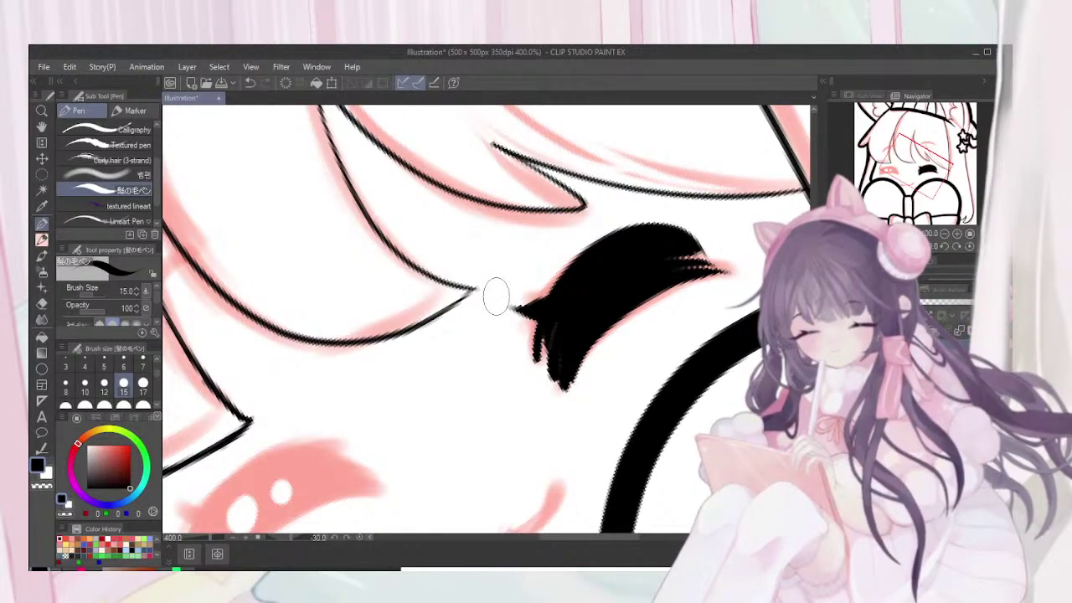
key("ctrl+z")
key("ctrl+z")
key("ctrl+z")
key("ctrl+z")
key("ctrl+z")
key("ctrl+z")
key("ctrl+z")
key("ctrl+z")
key("ctrl+z")
key("ctrl+z")
key("ctrl+z")
key("ctrl+z")
key("ctrl+z")
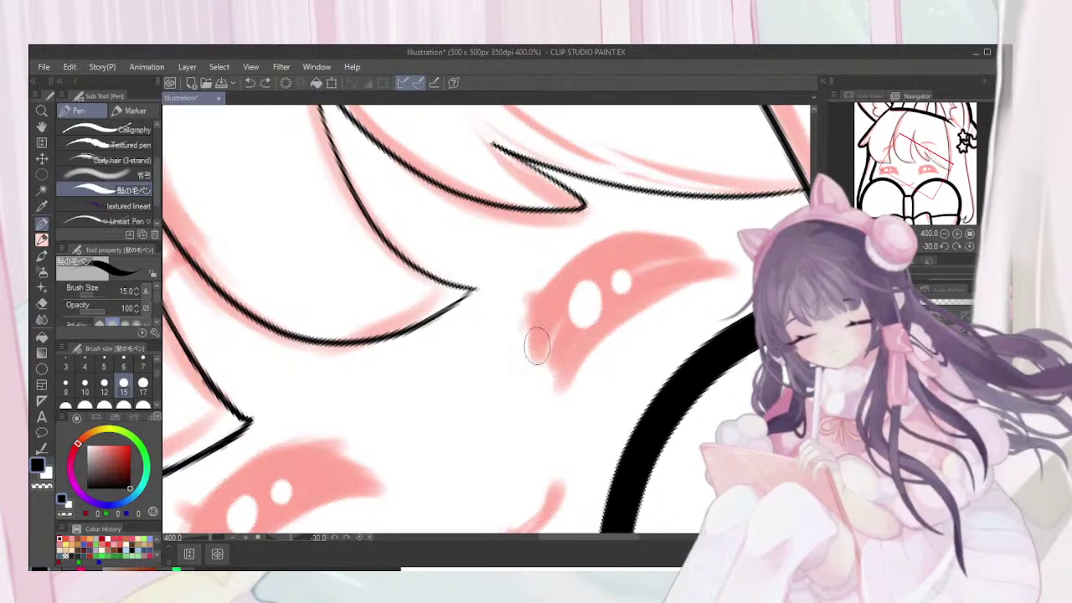
Try to block in the right eye with curved black strokes at size 15 and clean it up with the Hard eraser
mouse_move(536, 362)
left_mouse_down()
mouse_move(683, 253)
mouse_move(521, 306)
mouse_move(536, 366)
left_mouse_up()
mouse_move(699, 253)
left_mouse_down()
mouse_move(588, 274)
mouse_move(549, 363)
mouse_move(614, 258)
mouse_move(710, 262)
mouse_move(562, 311)
mouse_move(555, 380)
mouse_move(655, 259)
mouse_move(691, 270)
mouse_move(559, 373)
left_mouse_up()
mouse_move(725, 268)
left_mouse_down()
mouse_move(613, 298)
mouse_move(567, 390)
left_mouse_up()
mouse_move(695, 255)
left_mouse_down()
mouse_move(559, 394)
mouse_move(565, 380)
left_mouse_up()
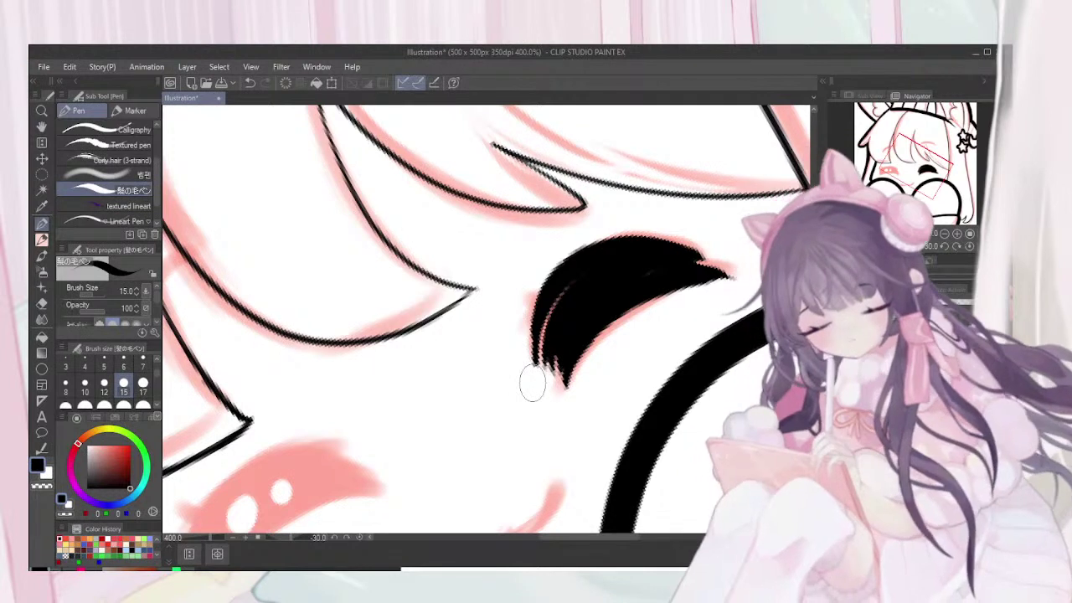
key("e")
mouse_move(552, 362)
left_mouse_down()
mouse_move(693, 212)
mouse_move(594, 242)
mouse_move(651, 222)
mouse_move(572, 311)
mouse_move(671, 236)
mouse_move(661, 231)
mouse_move(757, 217)
mouse_move(764, 248)
left_mouse_up()
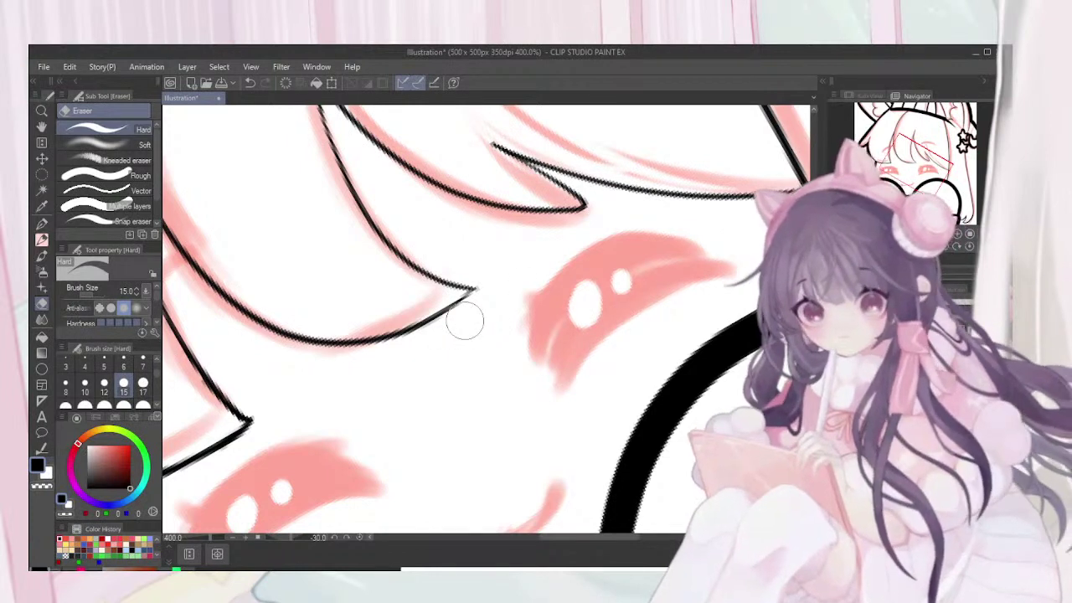
Fill the right eye shape in black with the 髪の毛ペン pen at size 15 and trim its upper edge with the Hard eraser
key("p")
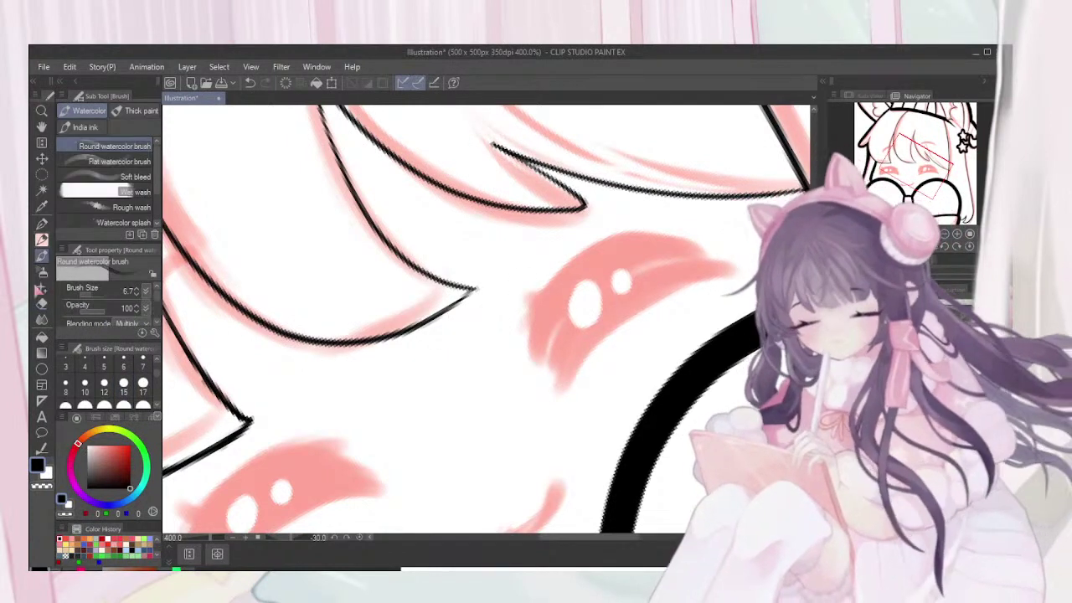
key("p")
key("p")
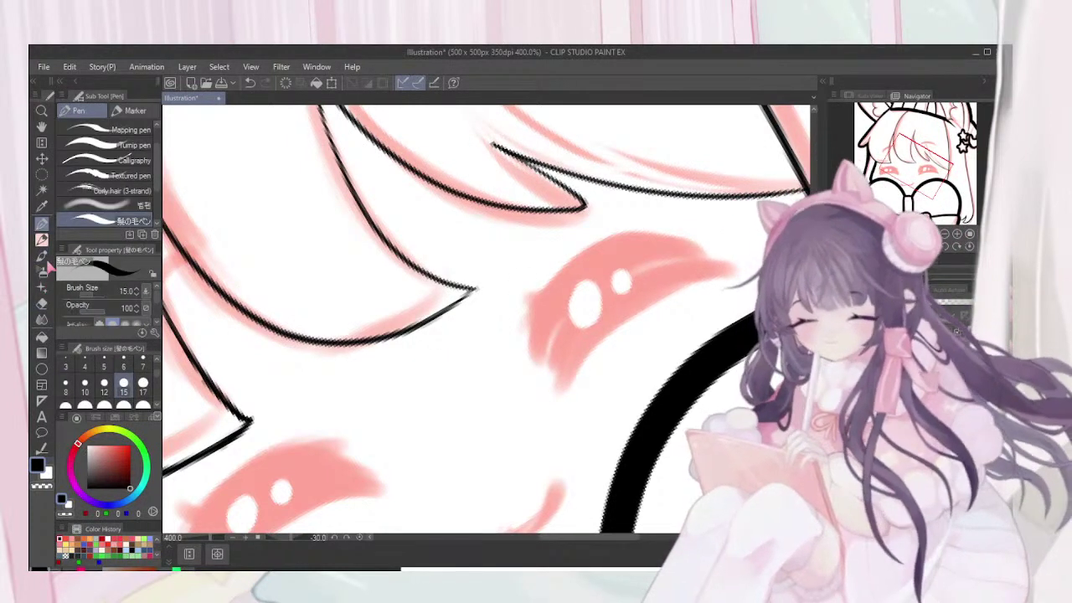
mouse_move(537, 353)
left_mouse_down()
mouse_move(688, 230)
mouse_move(712, 247)
mouse_move(685, 244)
mouse_move(549, 335)
mouse_move(553, 371)
mouse_move(714, 248)
mouse_move(610, 283)
mouse_move(560, 375)
mouse_move(726, 265)
mouse_move(598, 318)
mouse_move(736, 270)
left_mouse_up()
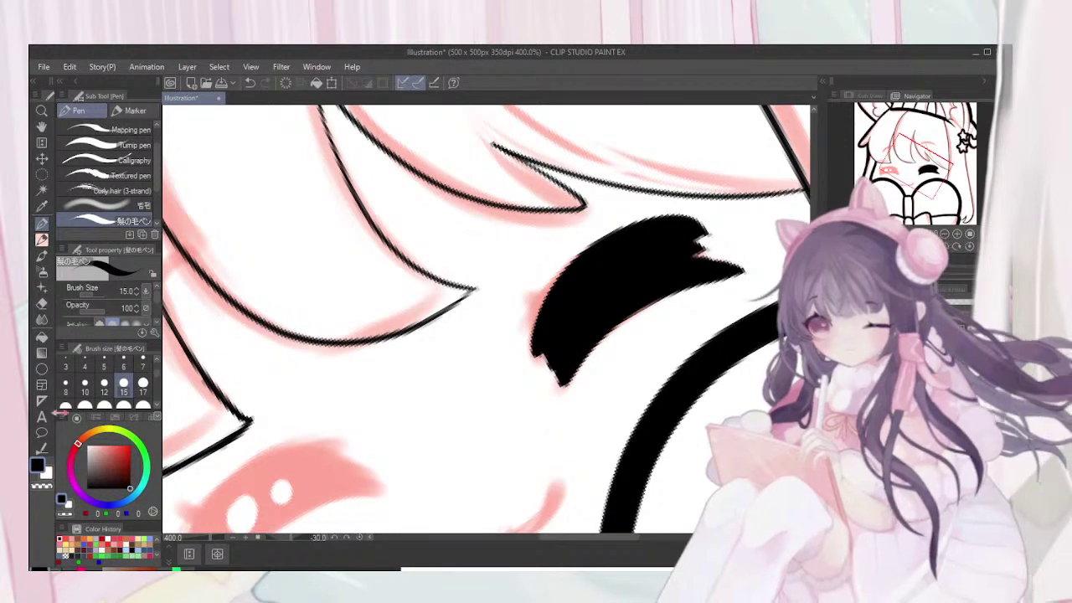
key("e")
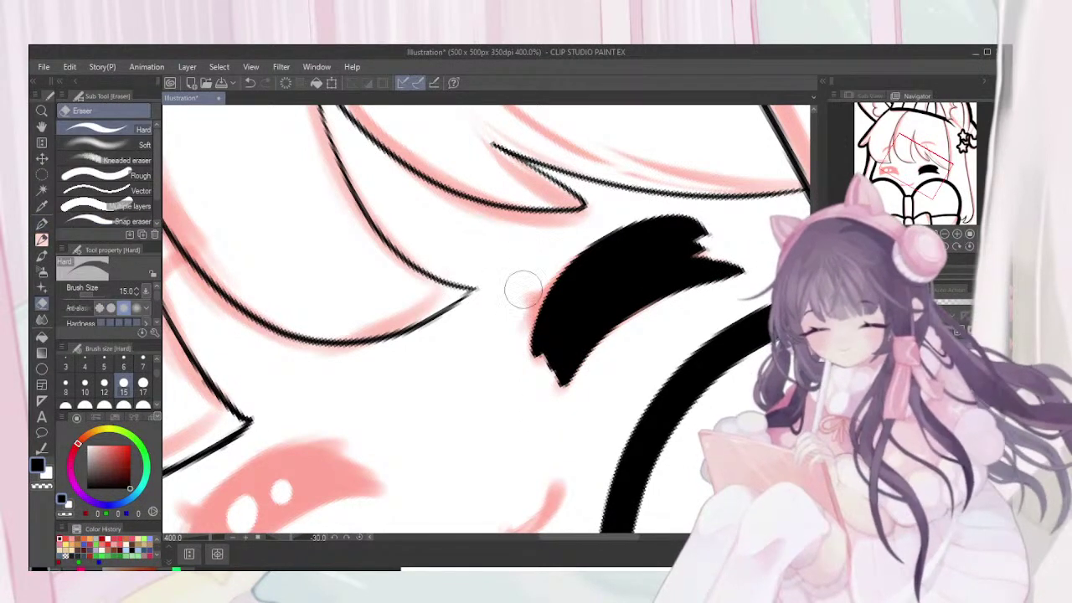
left_click_drag(515, 304, 728, 224)
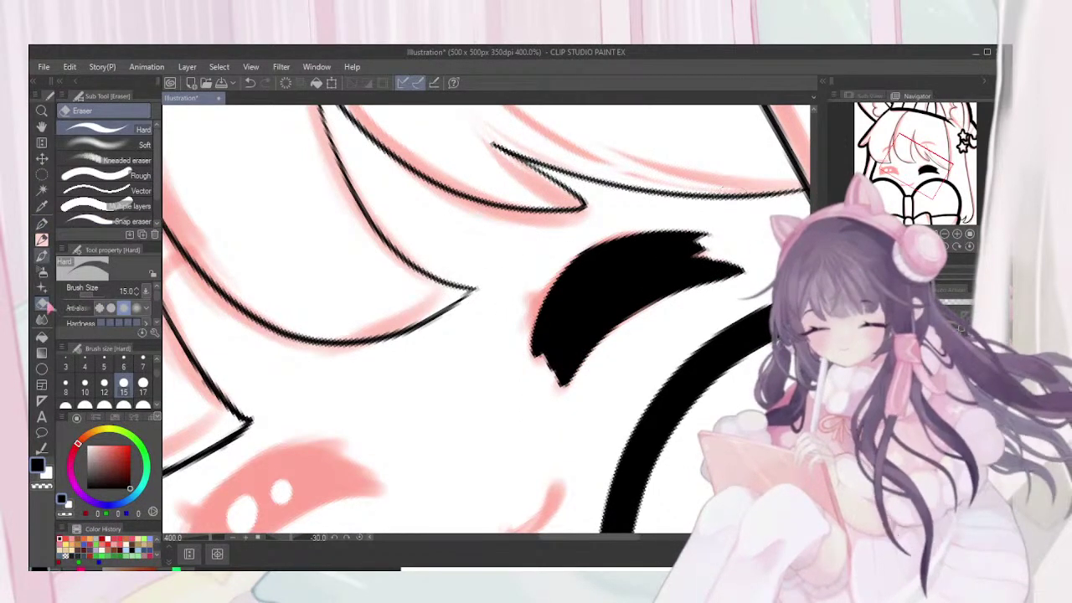
Sharpen the right eye's upper outer tip and add small lashes at its inner corner and top with the lineart pencil at size 8
key("p")
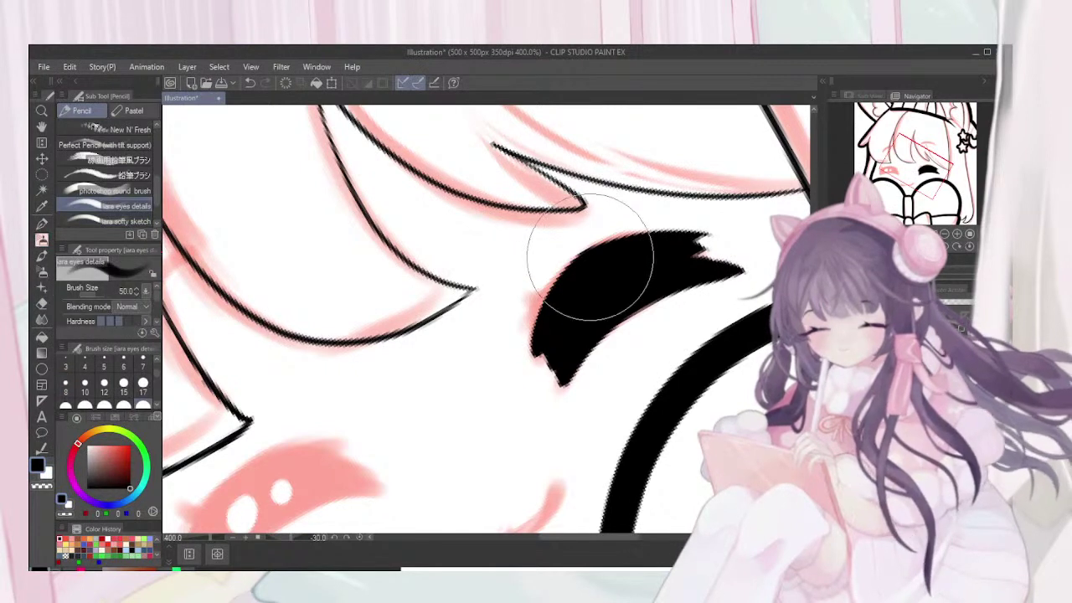
left_click(117, 221)
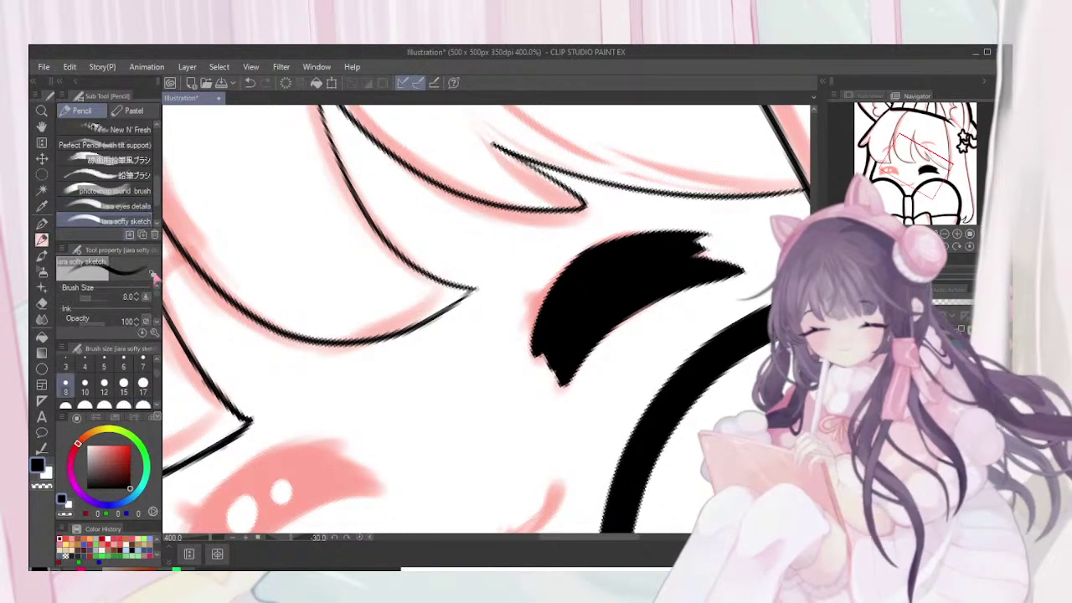
scroll(105, 176, "down", 2)
left_click(117, 195)
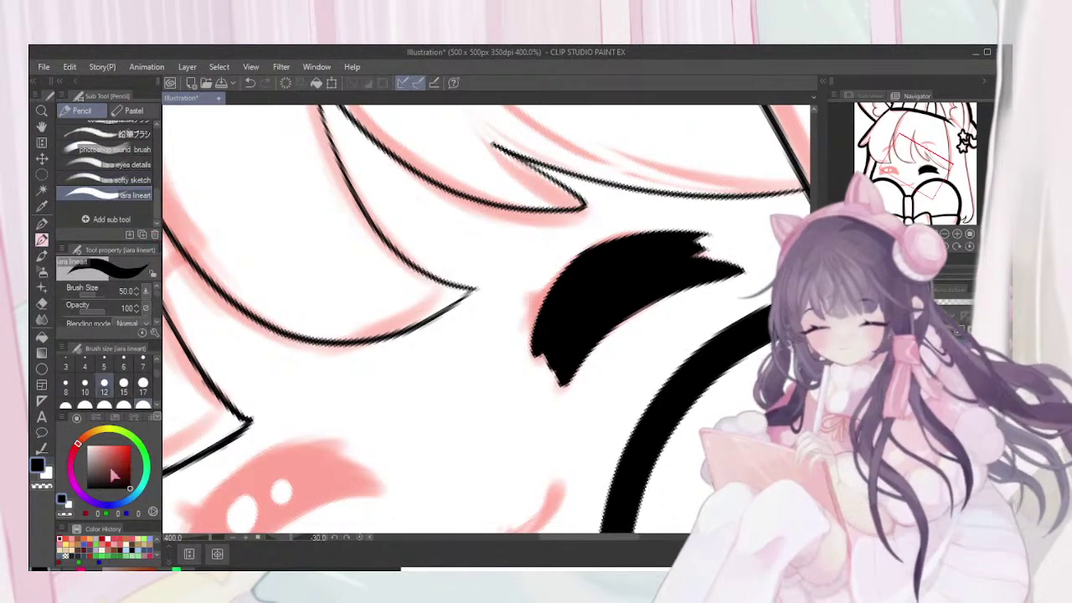
left_click(66, 382)
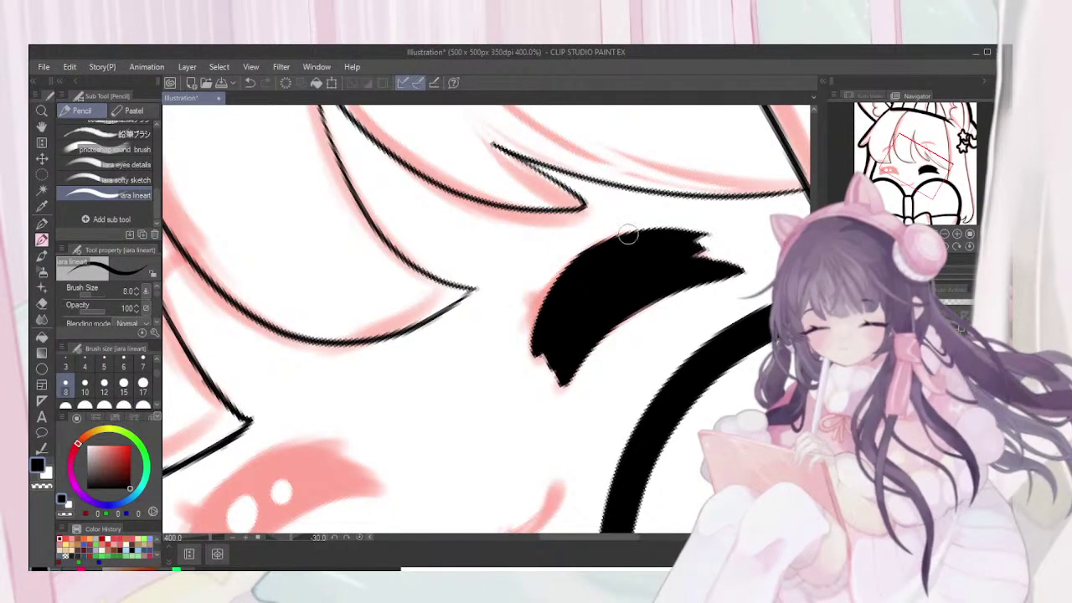
left_click_drag(649, 238, 720, 248)
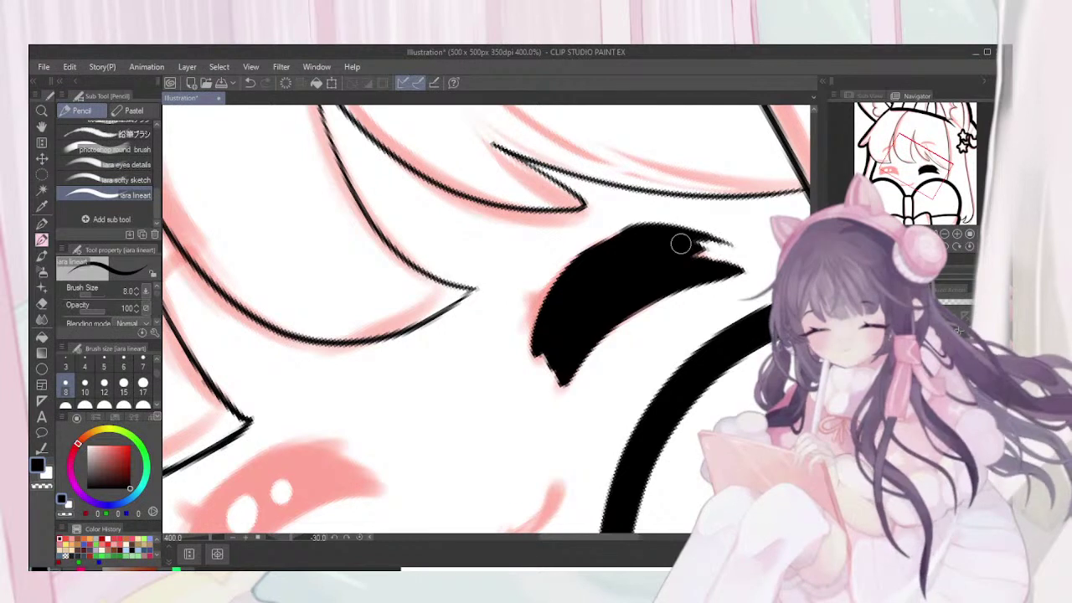
key("ctrl+z")
left_click_drag(584, 262, 738, 244)
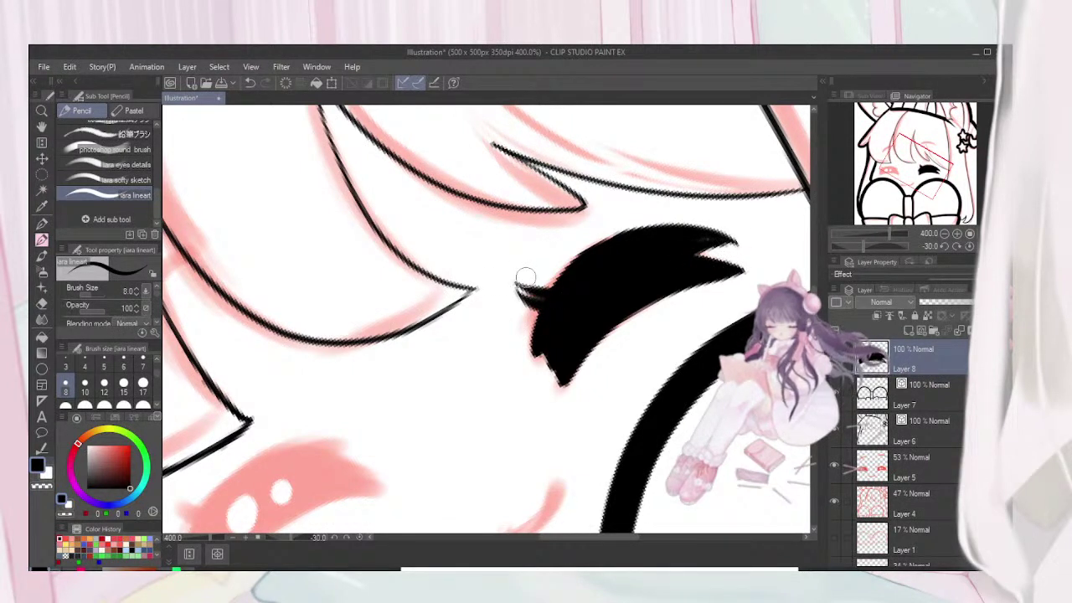
key("ctrl+z")
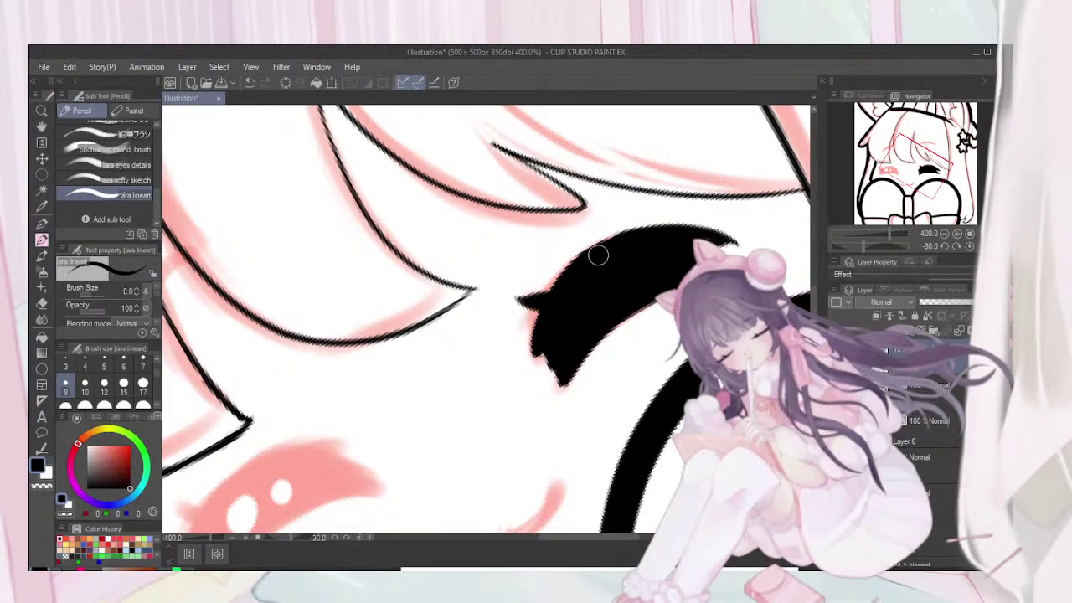
left_click_drag(603, 250, 574, 233)
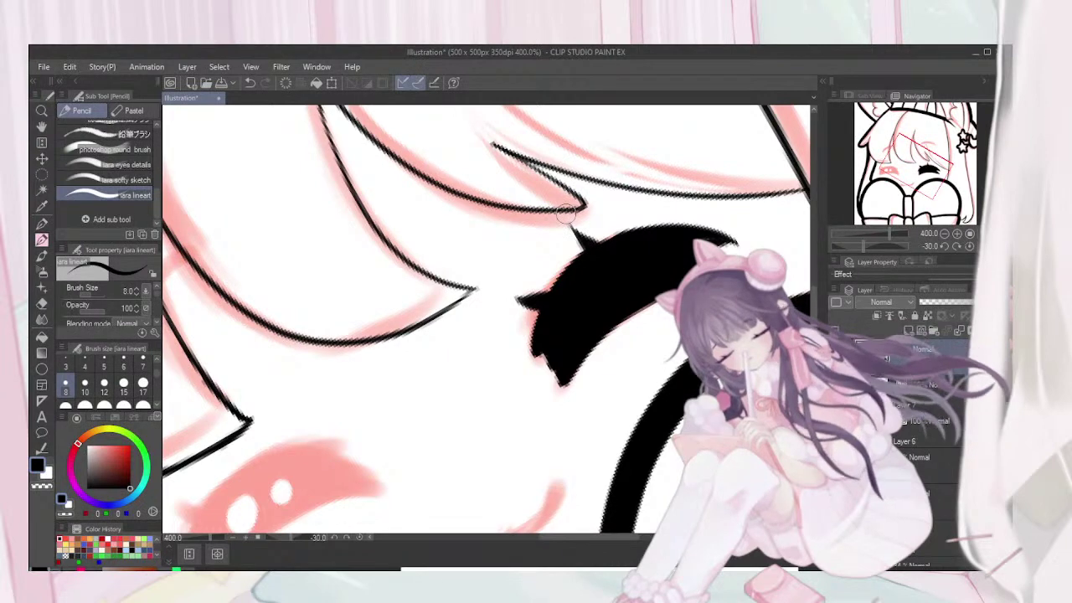
Examine the inked right eye against the fringe and face at several zoom levels and canvas rotations
scroll(565, 214, "down", 2)
key("minus")
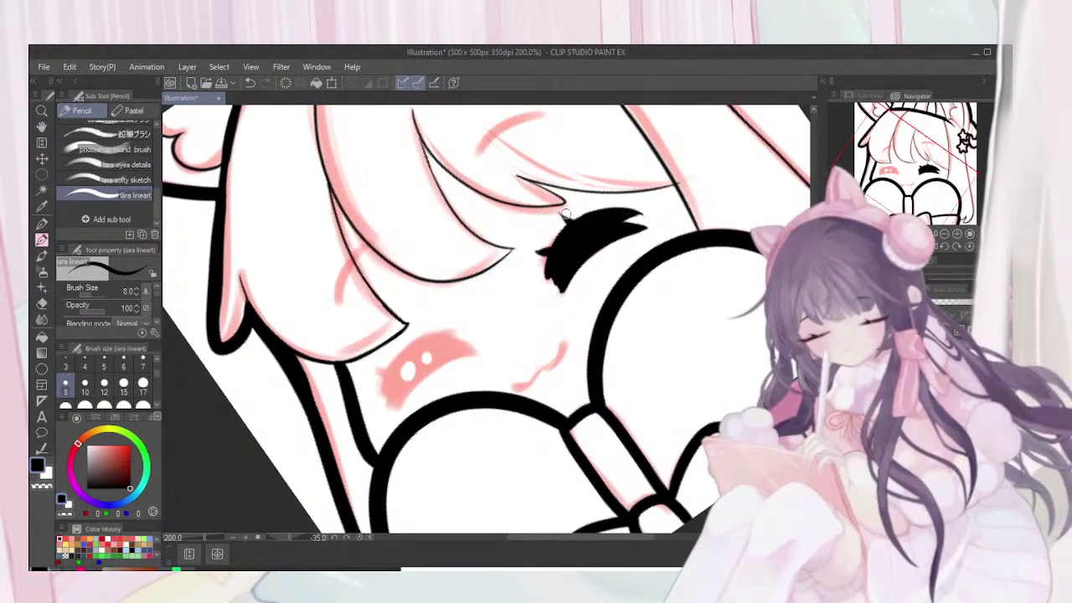
key("asciicircum")
key("asciicircum")
key("asciicircum")
key("asciicircum")
key("asciicircum")
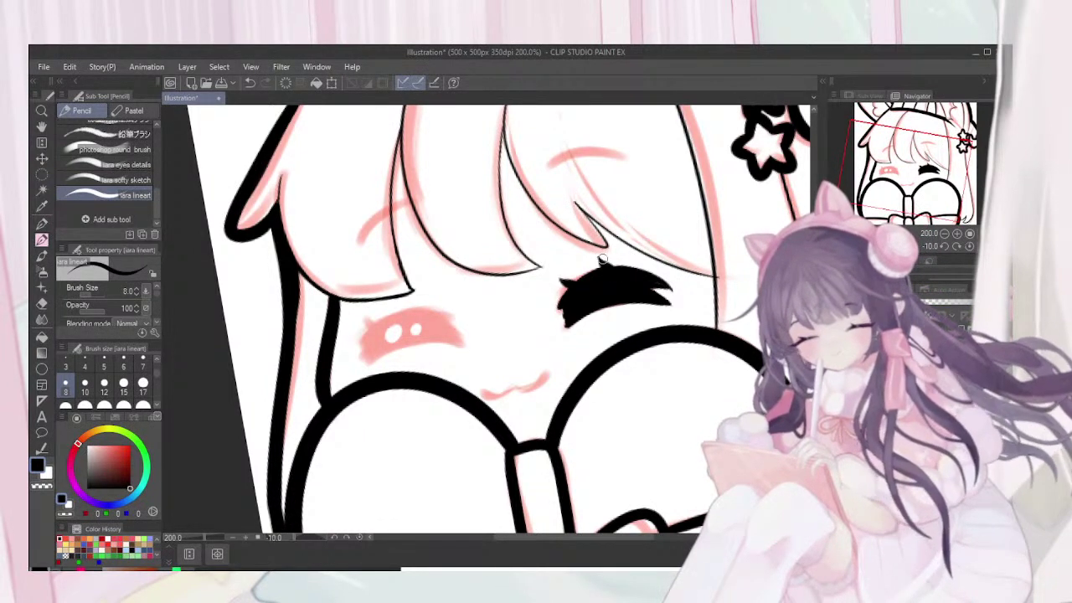
scroll(601, 260, "up", 1)
scroll(602, 260, "up", 1)
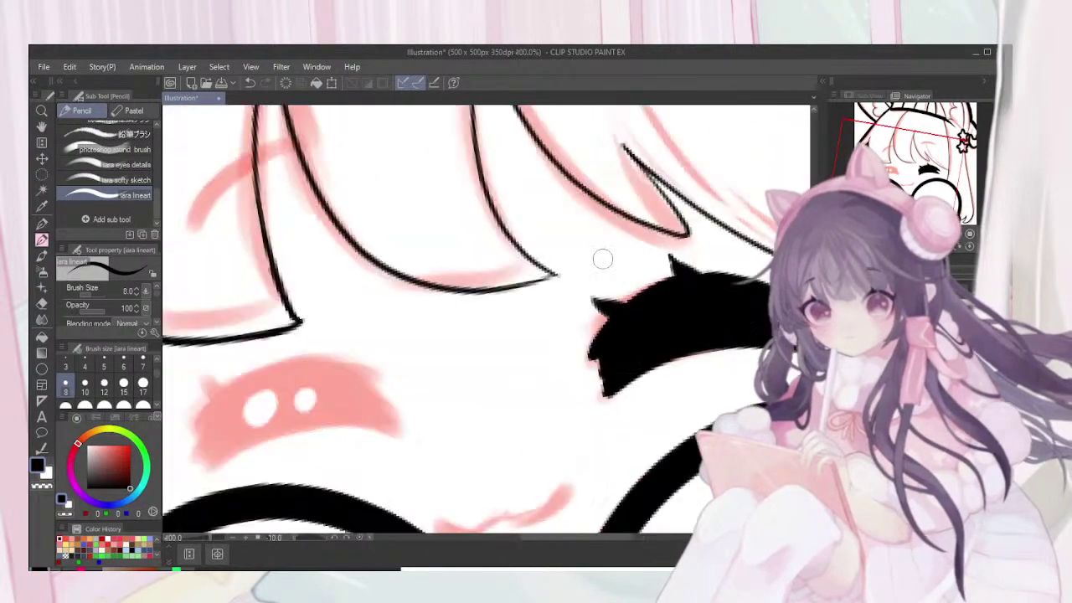
scroll(602, 260, "down", 2)
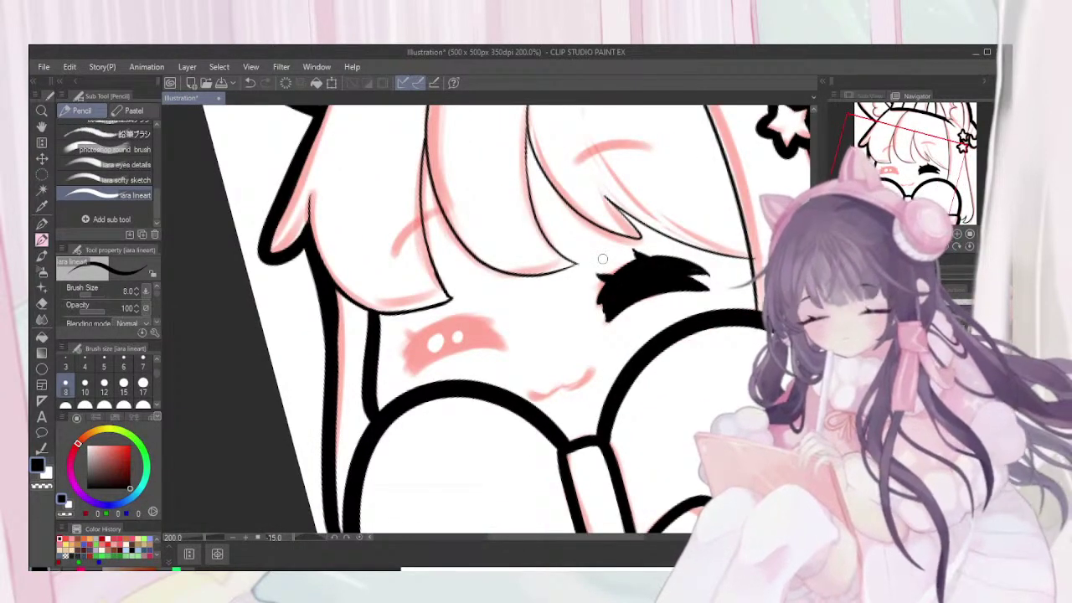
scroll(602, 260, "up", 2)
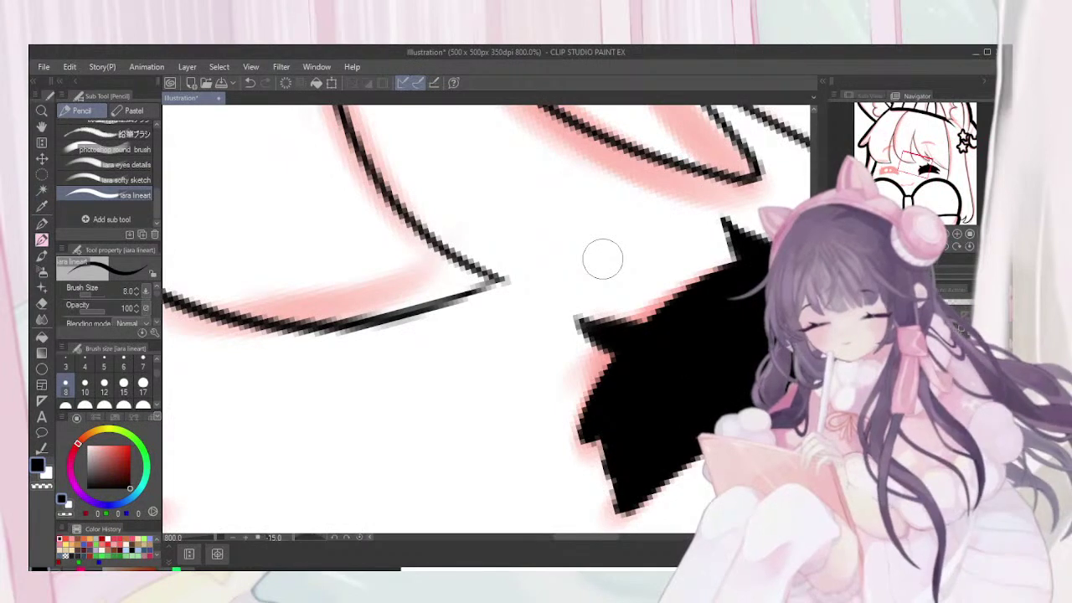
Block in the sketched left eye in black from its left corner to its right end with the lineart pencil at size 8
mouse_move(602, 260)
left_mouse_down()
mouse_move(647, 203)
mouse_move(744, 144)
mouse_move(795, 146)
mouse_move(644, 258)
mouse_move(681, 267)
mouse_move(728, 246)
mouse_move(772, 186)
left_mouse_up()
scroll(602, 260, "left", 3)
scroll(602, 260, "down", 1)
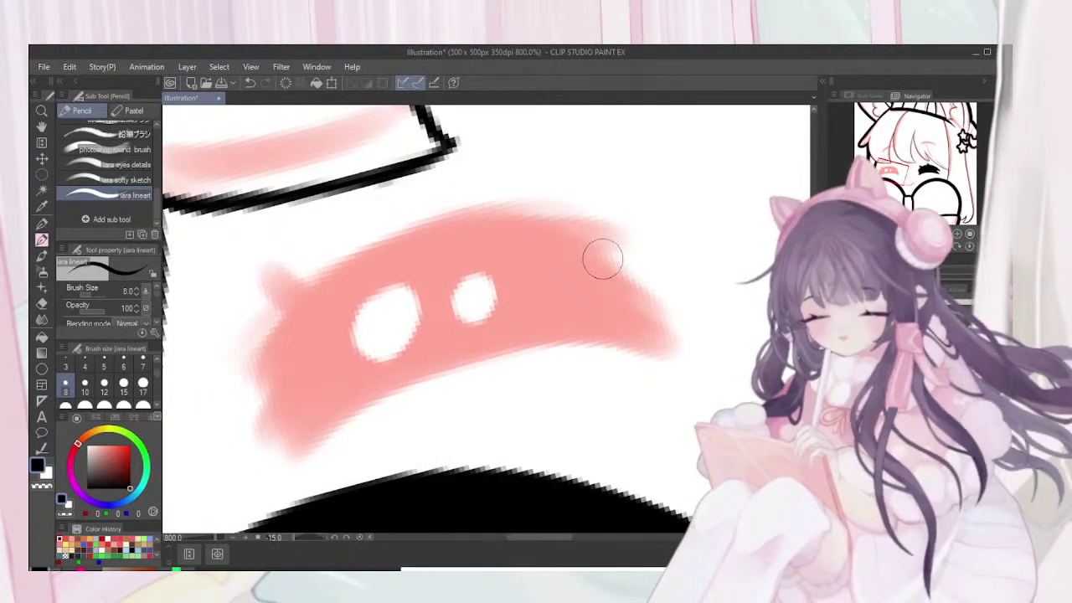
mouse_move(263, 382)
left_mouse_down()
mouse_move(524, 227)
mouse_move(659, 293)
mouse_move(585, 258)
mouse_move(367, 266)
mouse_move(289, 382)
mouse_move(321, 311)
mouse_move(592, 267)
mouse_move(450, 252)
mouse_move(288, 411)
mouse_move(279, 396)
mouse_move(617, 282)
mouse_move(590, 271)
mouse_move(305, 390)
mouse_move(299, 416)
mouse_move(628, 283)
mouse_move(630, 313)
mouse_move(410, 316)
mouse_move(306, 434)
mouse_move(310, 416)
mouse_move(657, 330)
mouse_move(642, 348)
mouse_move(490, 334)
mouse_move(305, 443)
mouse_move(617, 319)
mouse_move(371, 368)
mouse_move(299, 445)
mouse_move(416, 318)
mouse_move(287, 436)
mouse_move(385, 311)
mouse_move(281, 457)
mouse_move(337, 389)
left_mouse_up()
mouse_move(250, 415)
left_mouse_down()
mouse_move(277, 356)
mouse_move(401, 304)
left_mouse_up()
mouse_move(287, 436)
left_mouse_down()
mouse_move(406, 290)
mouse_move(332, 337)
left_mouse_up()
mouse_move(422, 318)
left_mouse_down()
mouse_move(497, 307)
mouse_move(584, 311)
mouse_move(497, 318)
mouse_move(625, 316)
left_mouse_up()
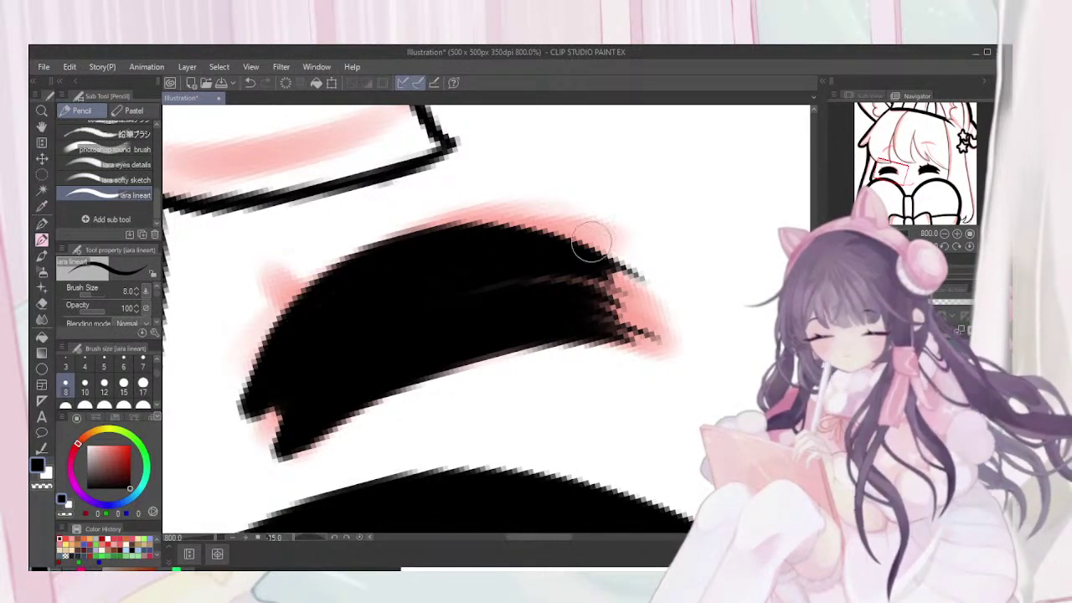
Fill the gaps at the left eye's right end and sharpen its lower right tip with the lineart pencil at size 8
left_click_drag(406, 240, 561, 253)
mouse_move(399, 264)
left_mouse_down()
mouse_move(611, 251)
mouse_move(475, 251)
mouse_move(477, 238)
mouse_move(562, 243)
mouse_move(619, 260)
mouse_move(586, 244)
mouse_move(624, 266)
mouse_move(584, 247)
mouse_move(573, 269)
mouse_move(434, 319)
mouse_move(596, 282)
mouse_move(460, 269)
mouse_move(617, 264)
mouse_move(537, 235)
mouse_move(639, 283)
mouse_move(581, 257)
left_mouse_up()
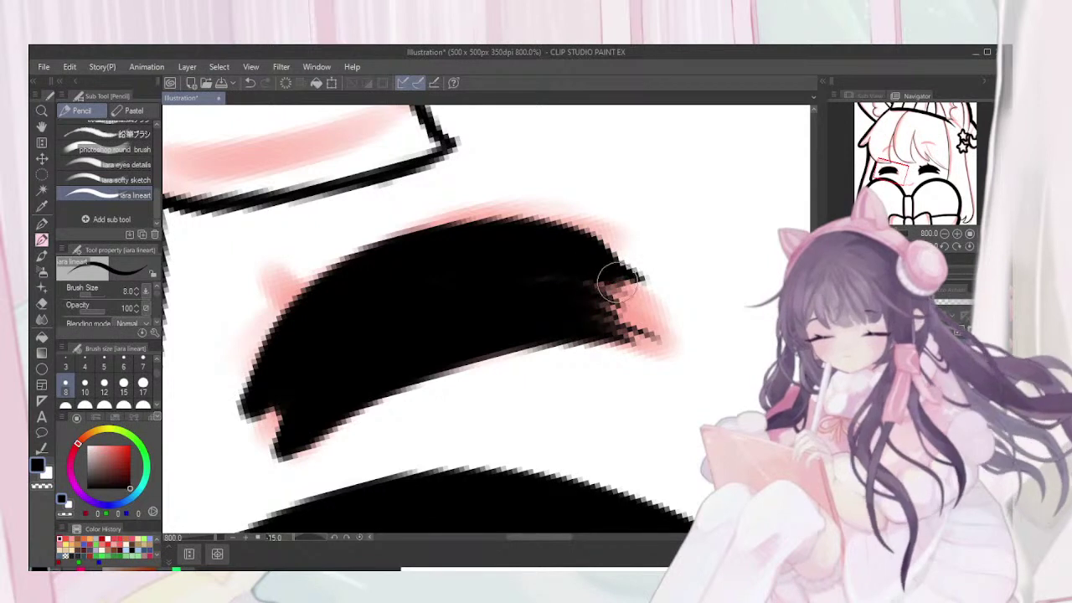
mouse_move(602, 302)
left_mouse_down()
mouse_move(568, 284)
mouse_move(663, 342)
mouse_move(581, 310)
mouse_move(610, 333)
mouse_move(677, 340)
left_mouse_up()
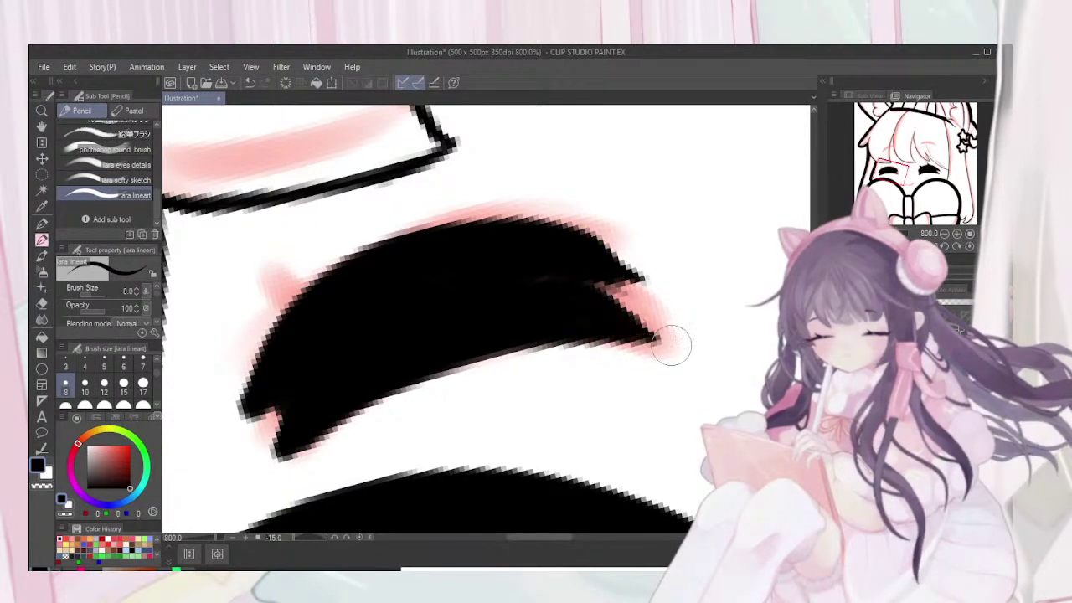
left_click_drag(572, 278, 638, 318)
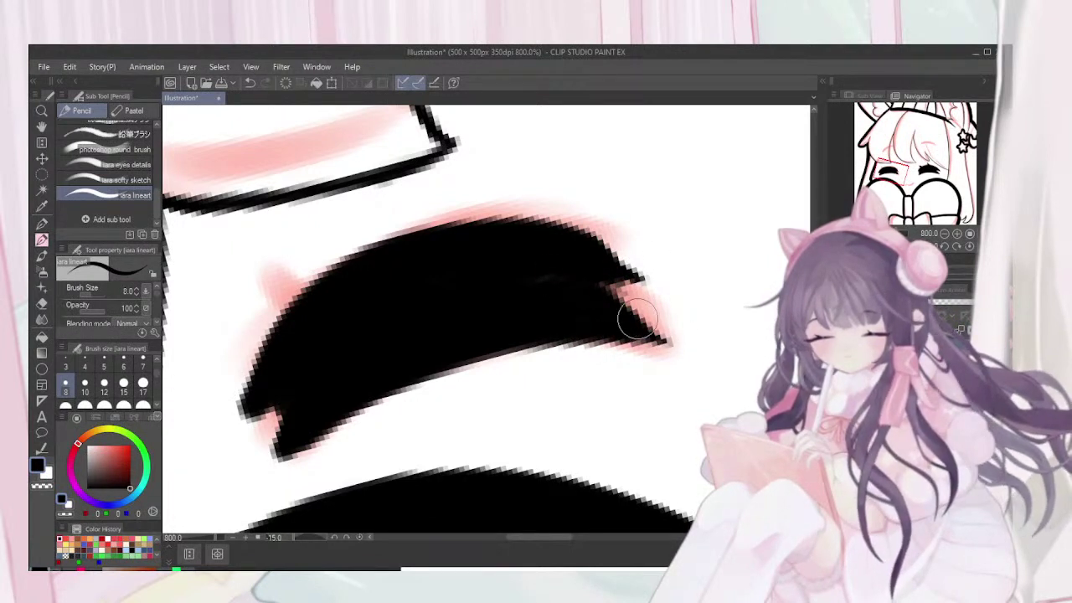
Thicken the left eye's upper-left contour and add two small pointed lashes along its top edge with the lineart pencil
mouse_move(256, 385)
left_mouse_down()
mouse_move(488, 231)
mouse_move(513, 250)
left_mouse_up()
mouse_move(277, 341)
left_mouse_down()
mouse_move(388, 235)
mouse_move(558, 257)
left_mouse_up()
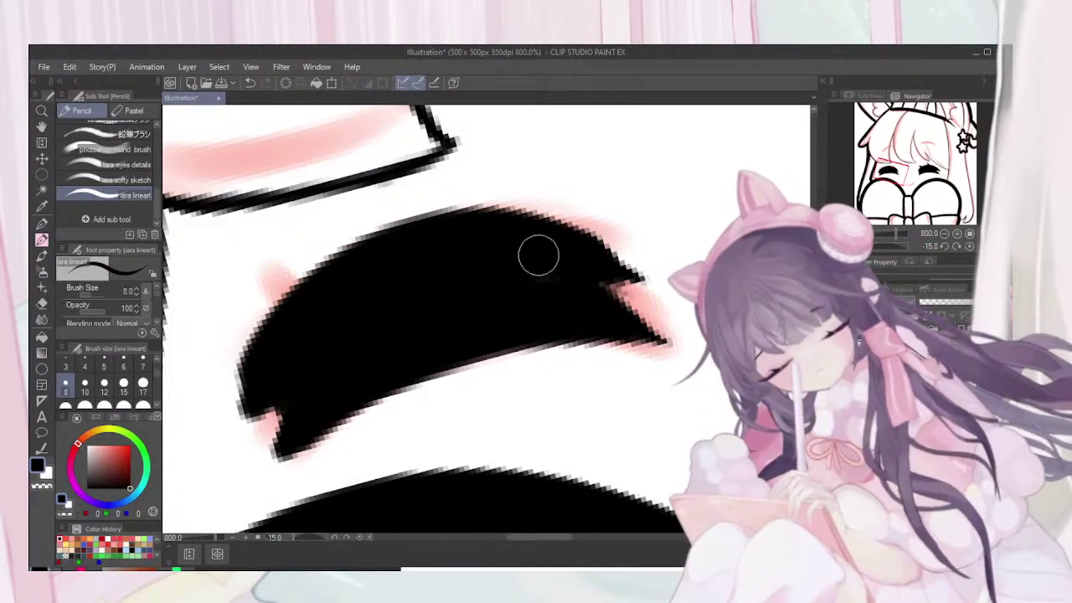
mouse_move(277, 319)
left_mouse_down()
mouse_move(270, 260)
mouse_move(321, 295)
mouse_move(263, 251)
mouse_move(303, 299)
left_mouse_up()
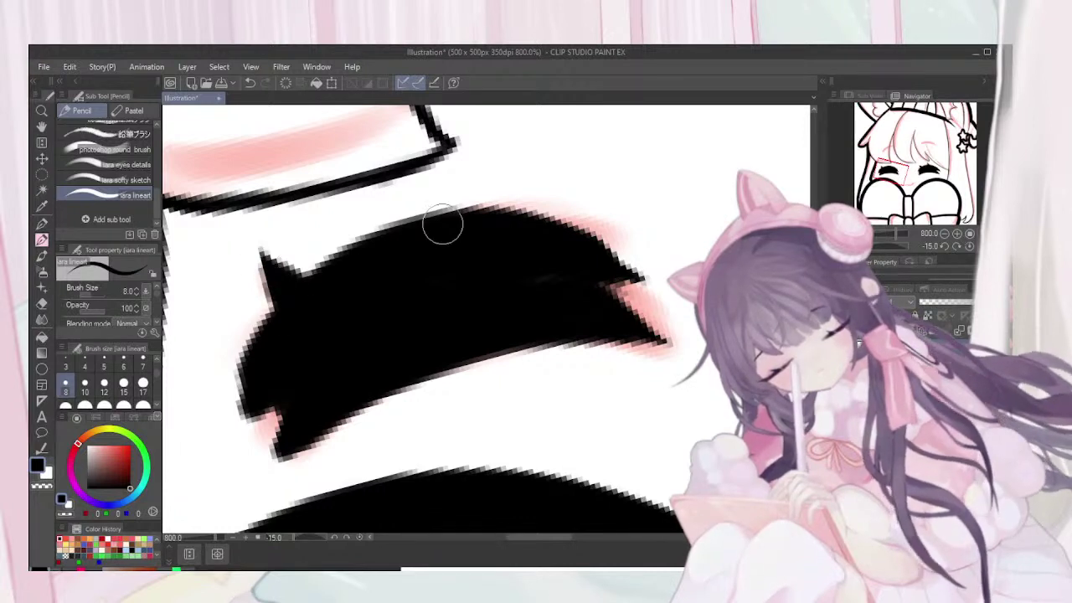
left_click_drag(416, 216, 424, 202)
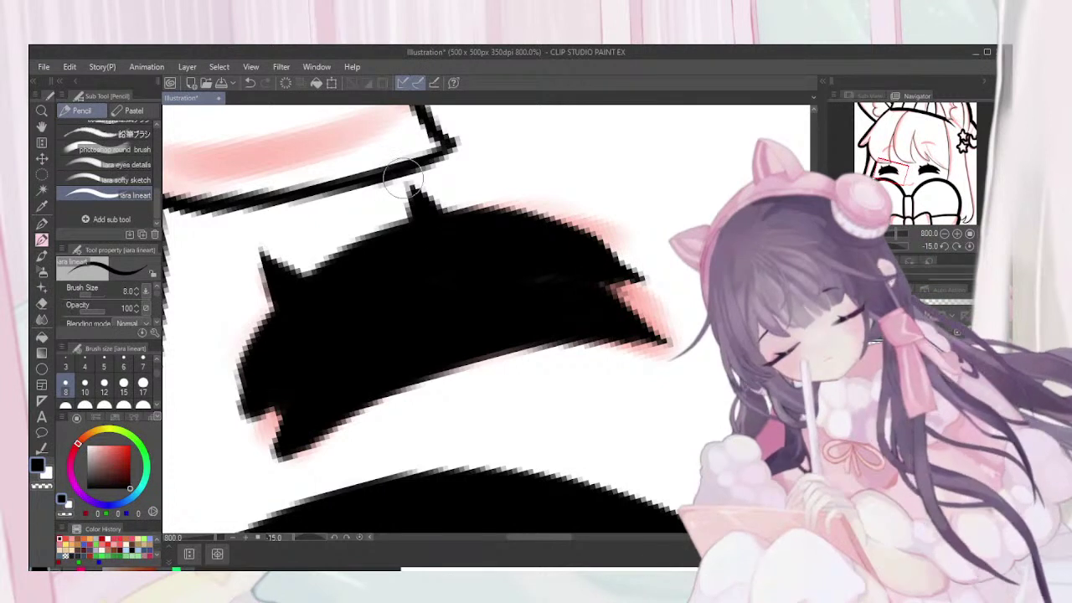
Trim the left eye's outer left edge down to its corner with the Hard eraser at size 4, ending back on the lineart pencil
scroll(410, 189, "down", 2)
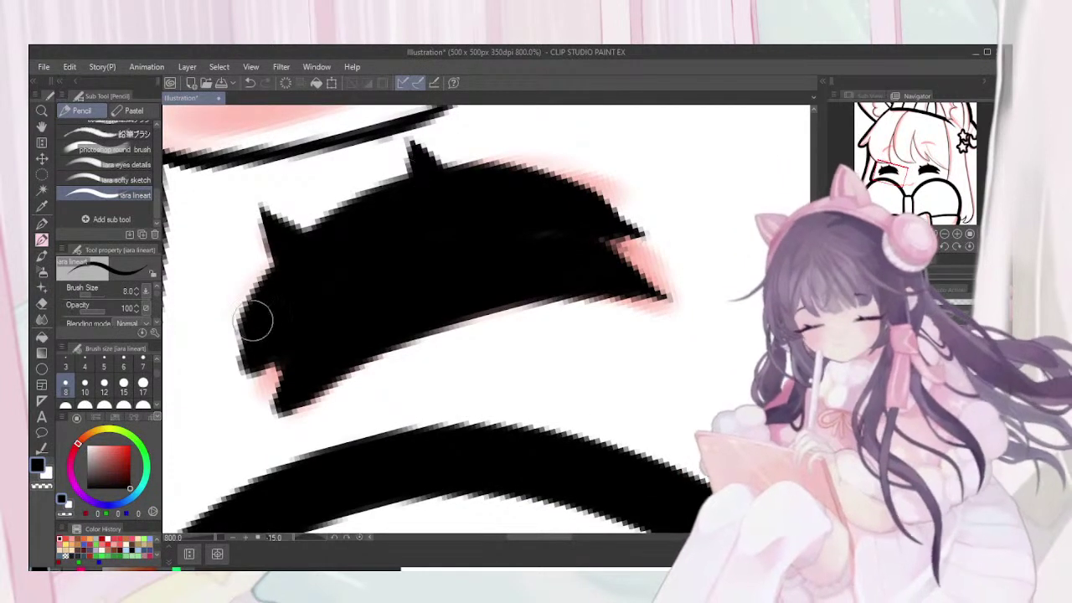
key("e")
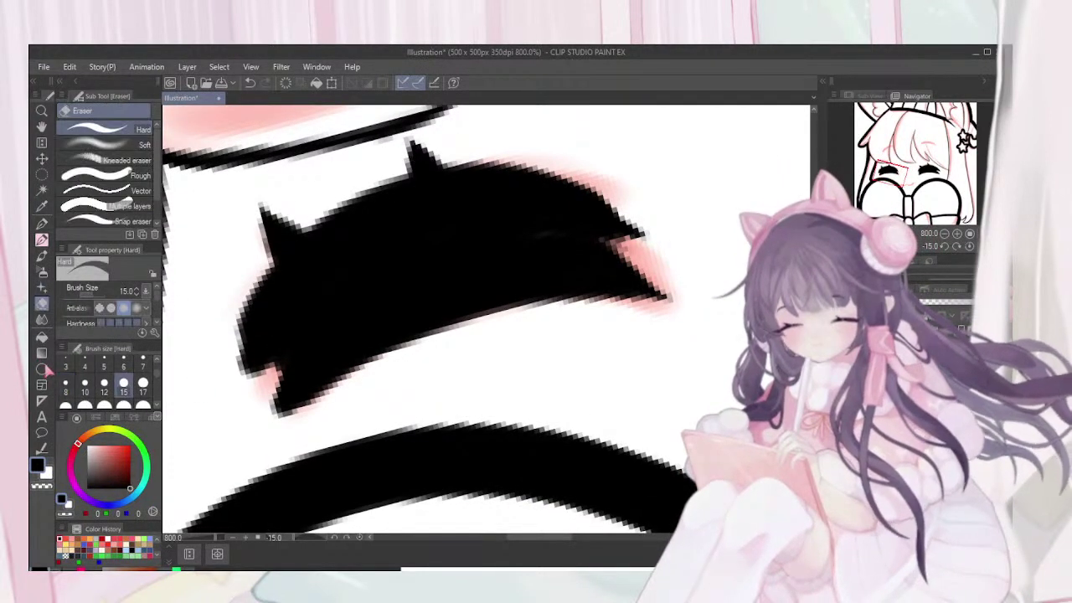
mouse_move(247, 281)
left_mouse_down()
mouse_move(223, 380)
mouse_move(230, 393)
left_mouse_up()
left_click_drag(269, 260, 237, 424)
left_click_drag(251, 281, 264, 362)
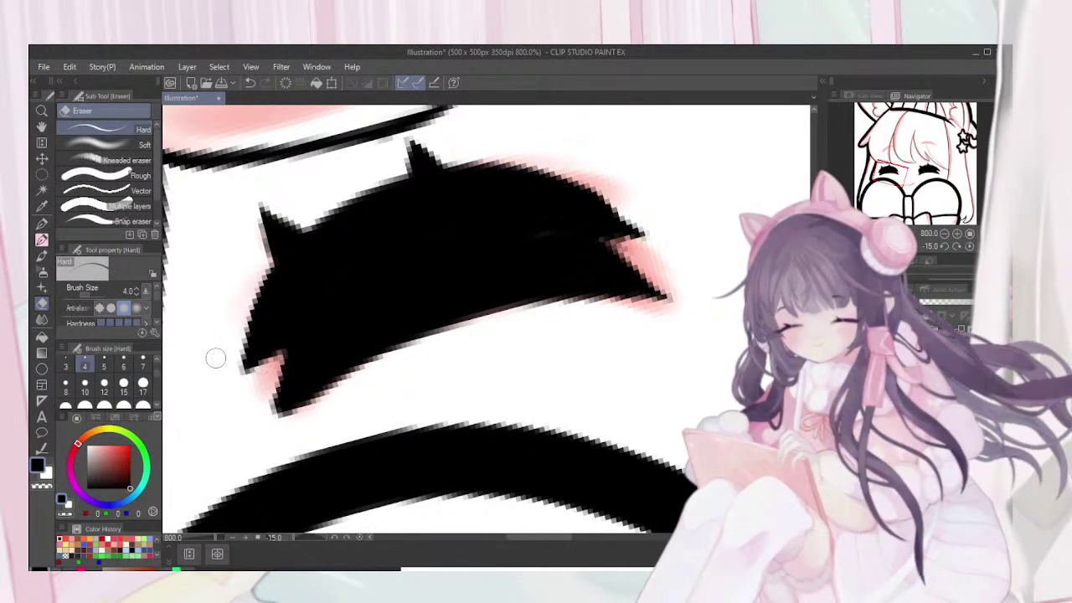
key("p")
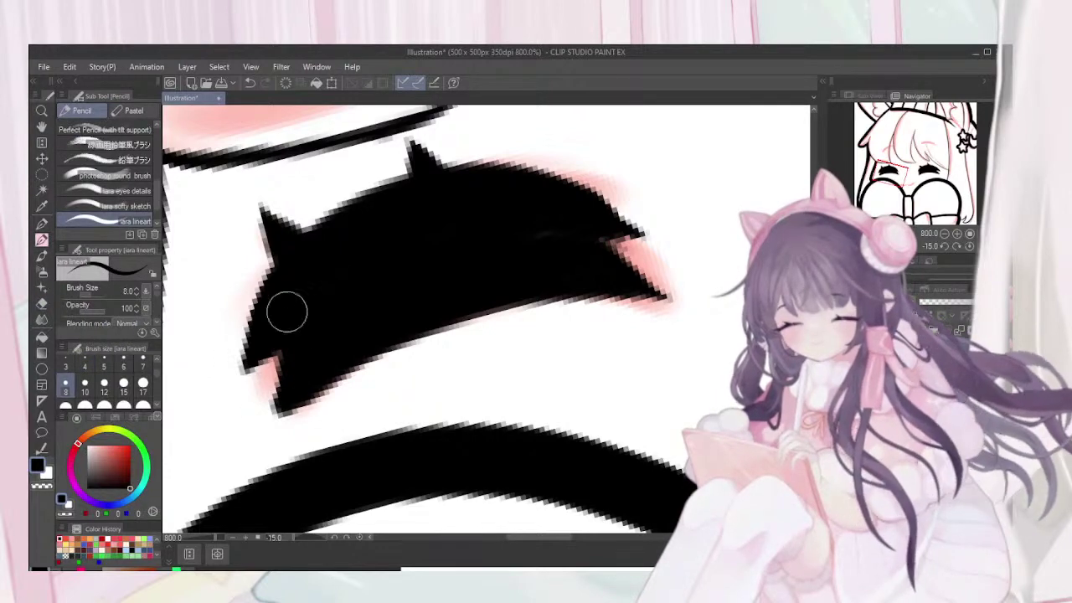
scroll(326, 267, "down", 5)
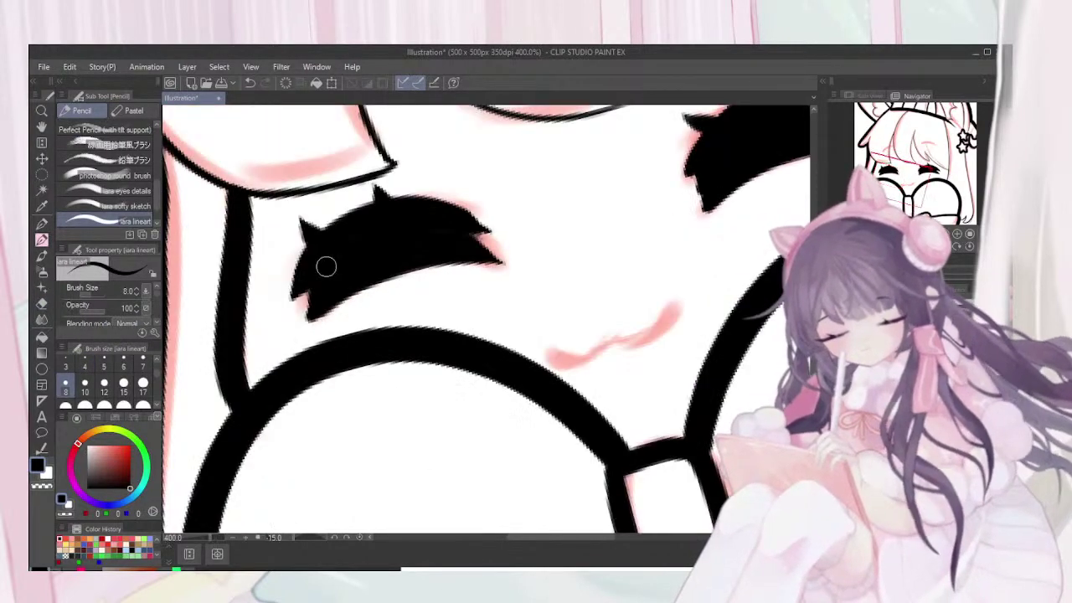
Examine the inked lashes of both closed eyes at different zoom levels and canvas angles
scroll(326, 266, "down", 4)
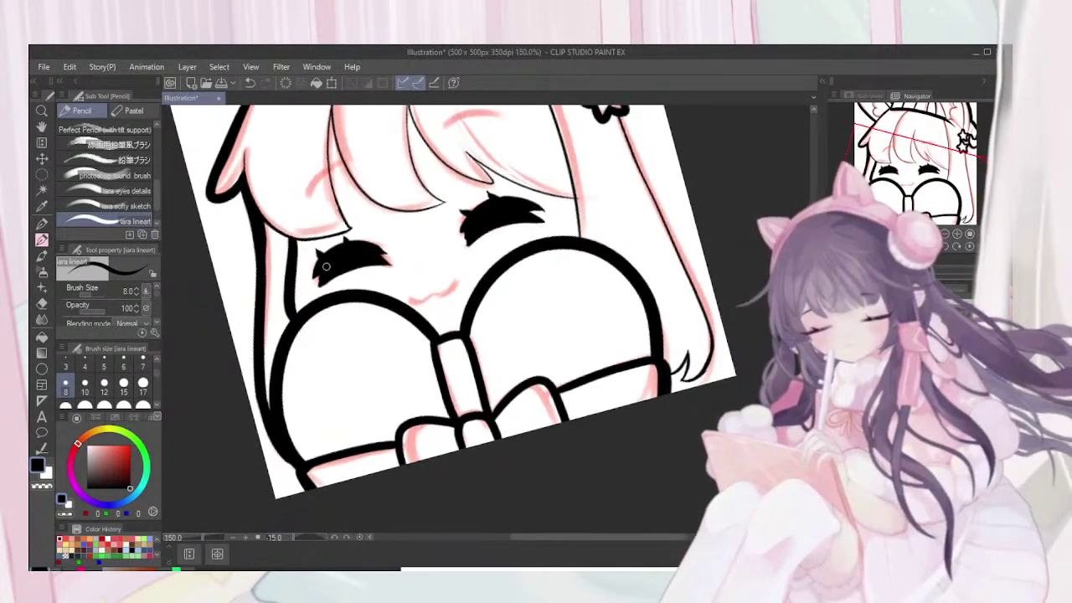
scroll(325, 266, "down", 1)
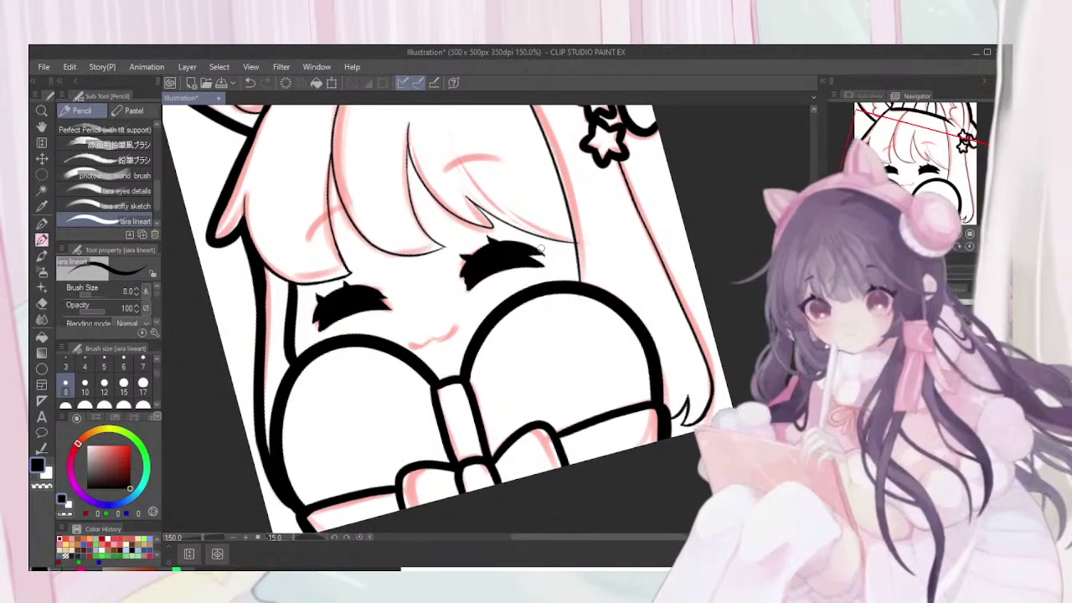
left_click_drag(541, 249, 567, 236)
scroll(541, 248, "up", 1)
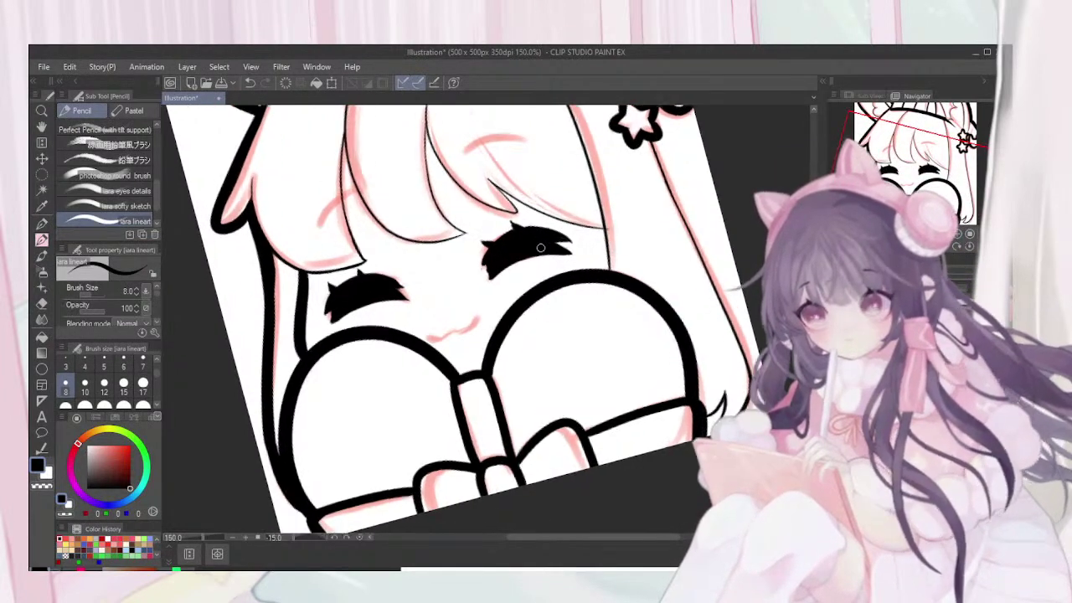
key("^")
scroll(540, 248, "up", 1)
key("^")
scroll(541, 248, "up", 2)
scroll(540, 248, "up", 5)
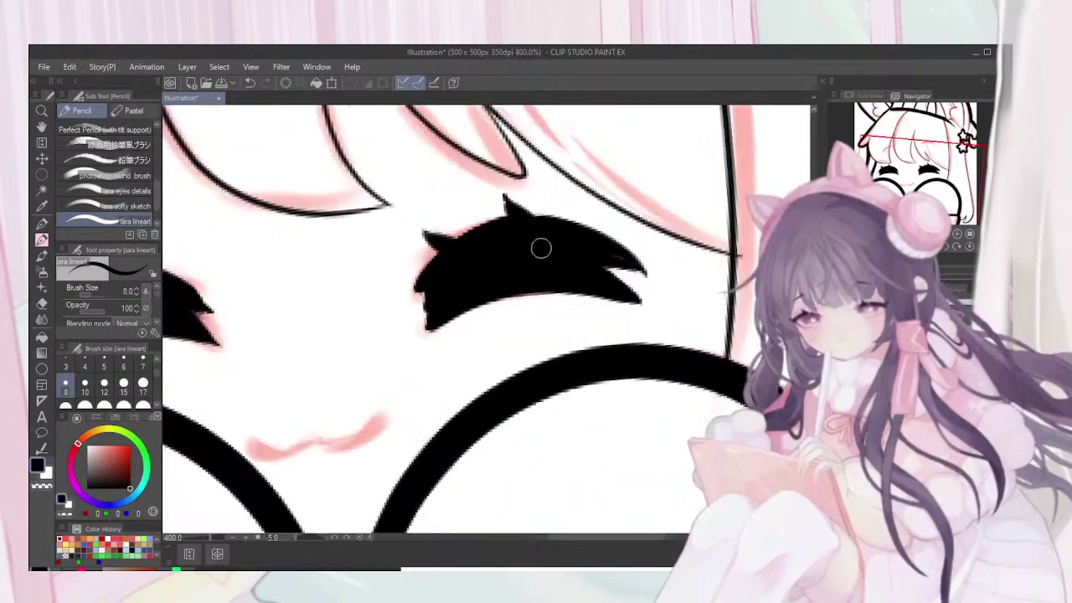
scroll(540, 247, "down", 3)
scroll(541, 248, "down", 4)
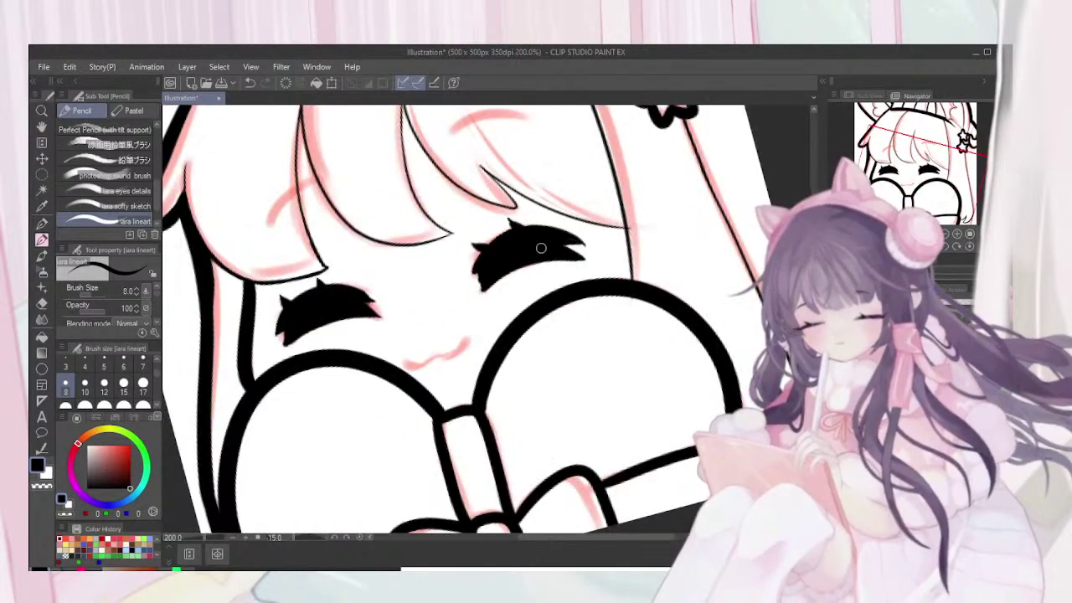
key("^")
key("^")
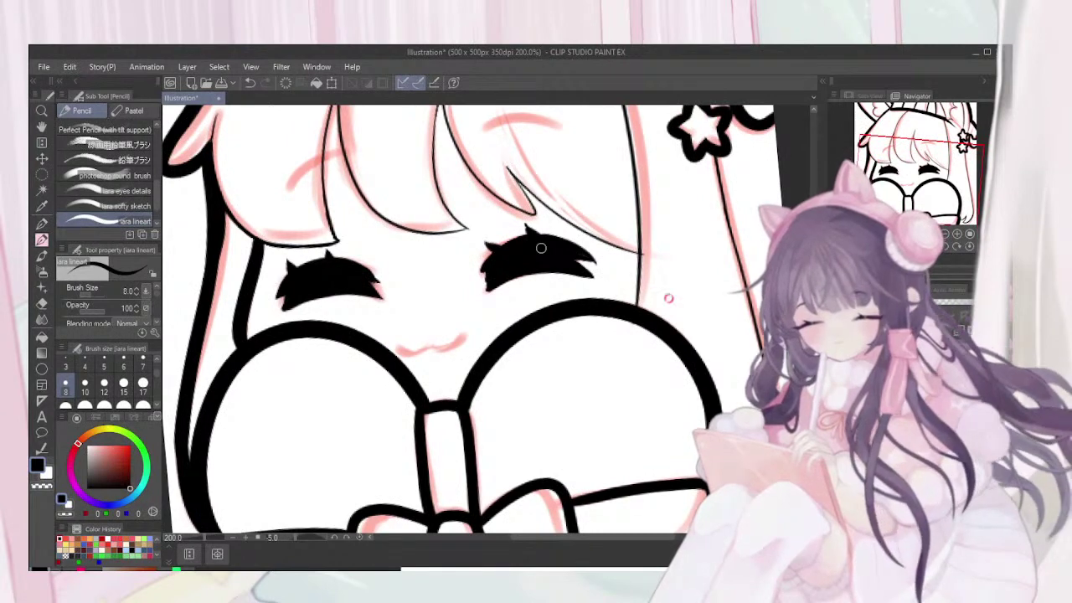
scroll(540, 248, "up", 2)
key("^")
key("^")
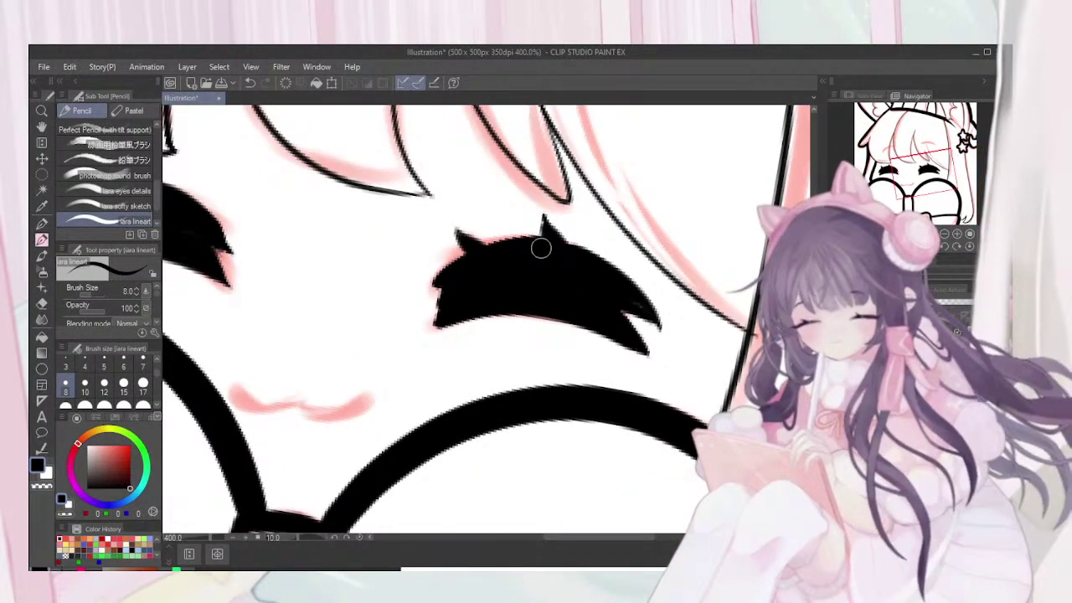
Set the lineart pencil's brush size to 12 for inking the mouth
key("-")
key("-")
key("-")
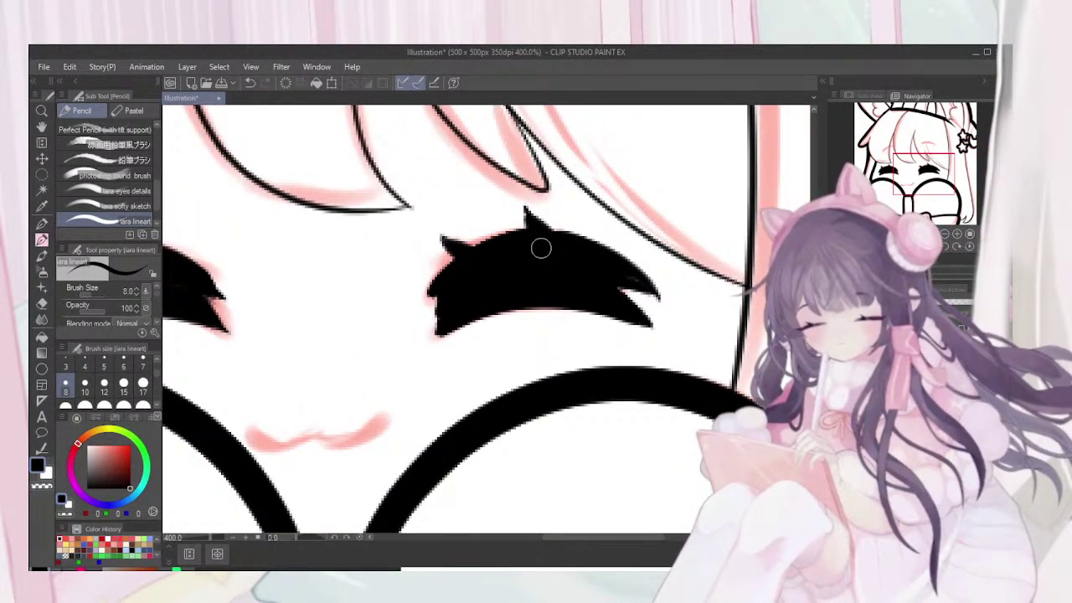
scroll(540, 248, "up", 2)
scroll(541, 248, "down", 3)
scroll(541, 248, "left", 3)
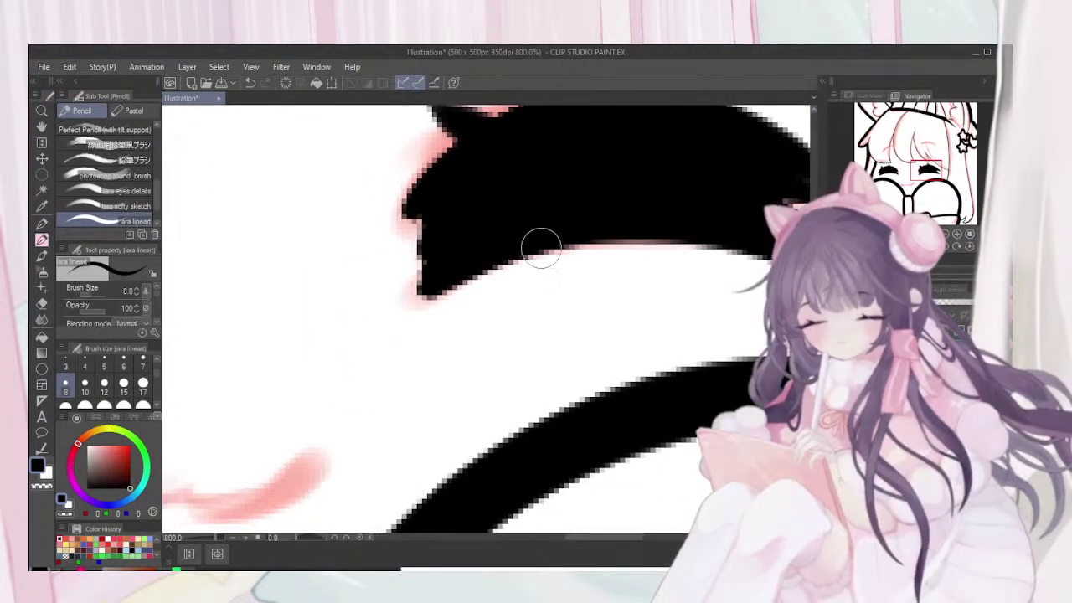
scroll(541, 248, "down", 2)
scroll(541, 248, "left", 4)
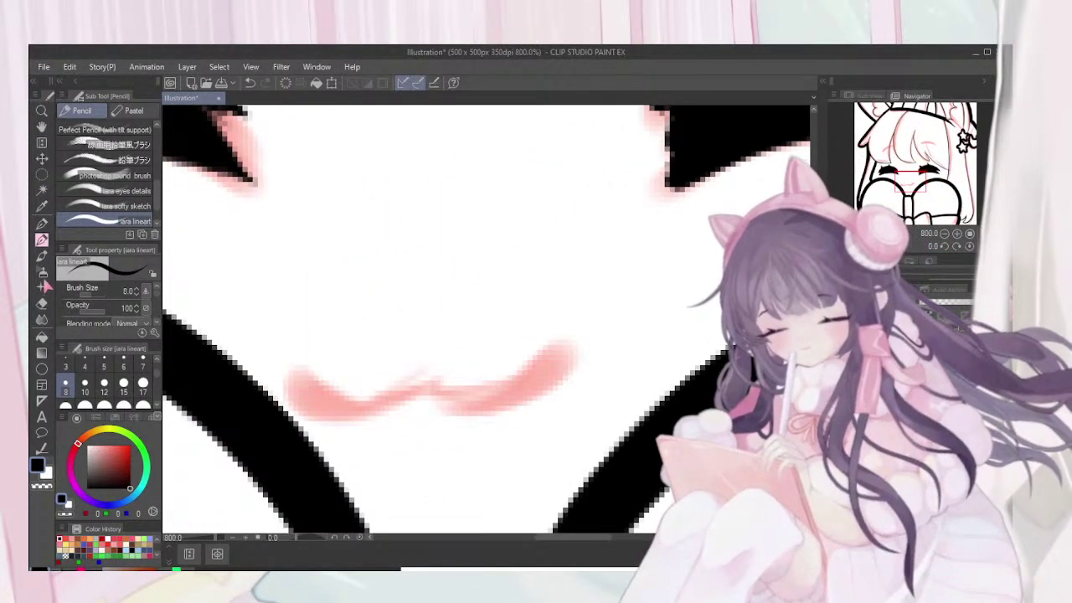
left_click(104, 383)
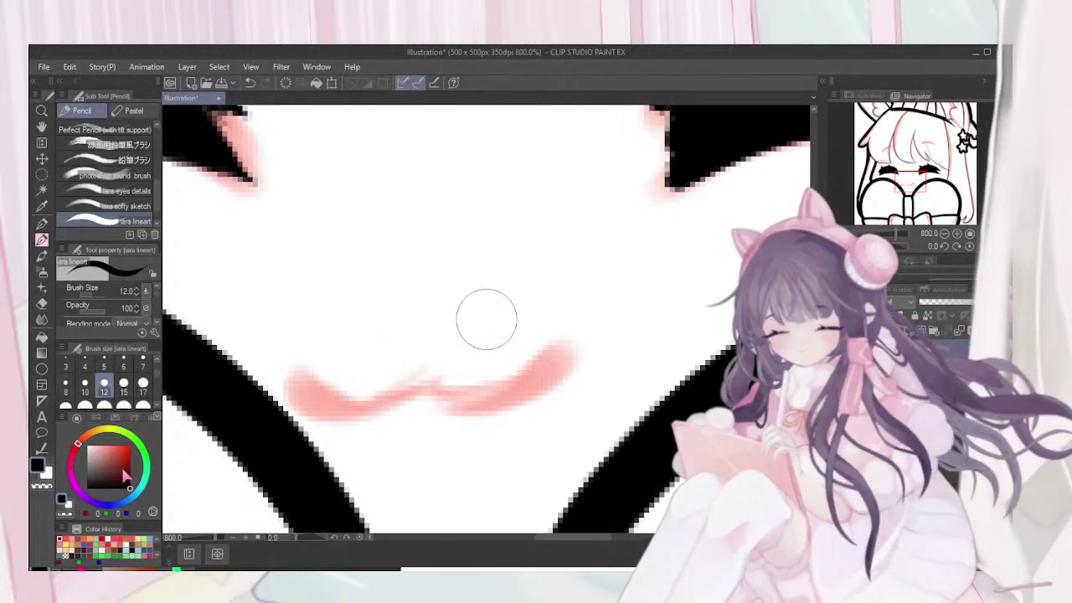
mouse_move(297, 337)
left_mouse_down()
mouse_move(304, 375)
mouse_move(364, 401)
mouse_move(456, 364)
left_mouse_up()
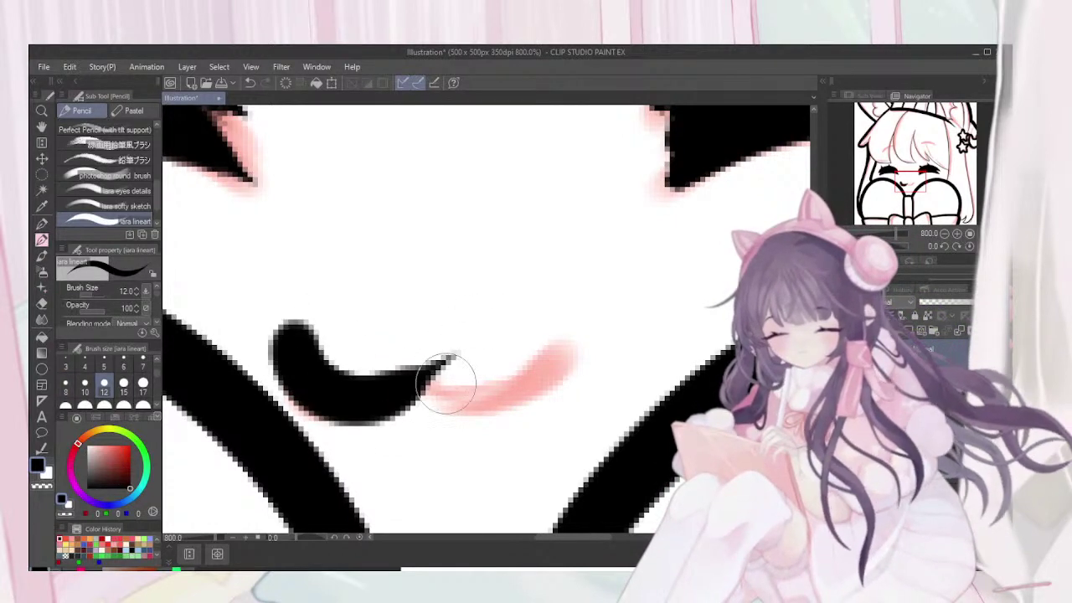
key("ctrl+z")
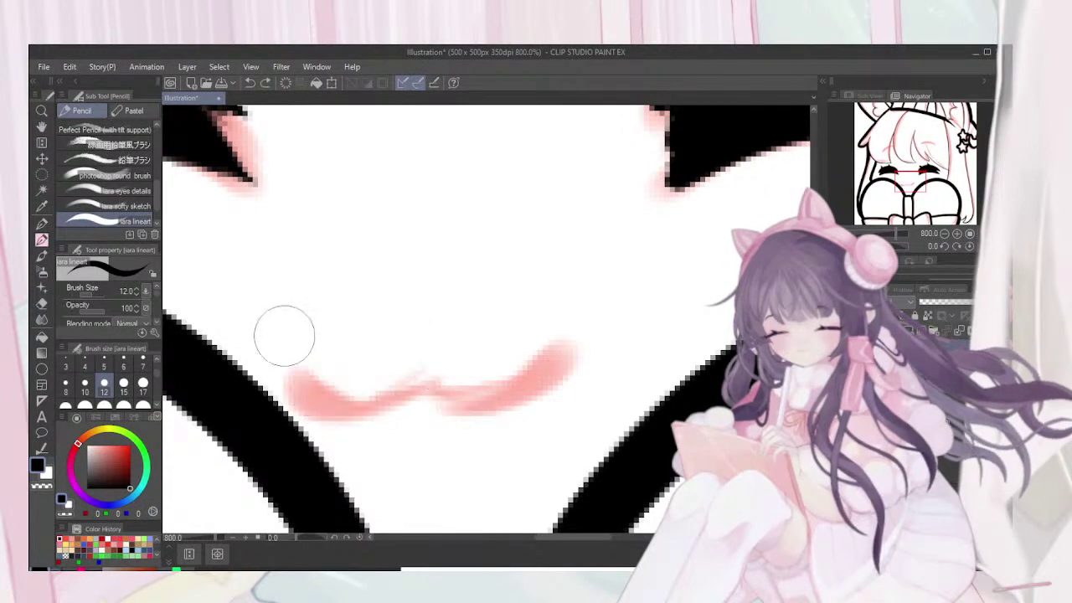
mouse_move(287, 340)
left_mouse_down()
mouse_move(349, 393)
mouse_move(435, 360)
left_mouse_up()
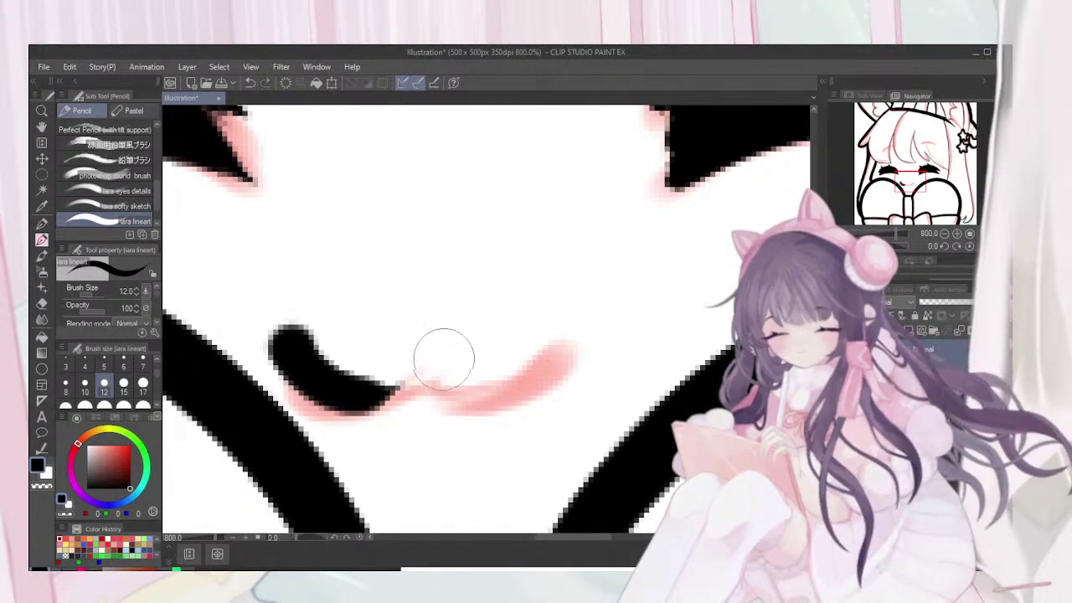
left_click_drag(364, 395, 463, 355)
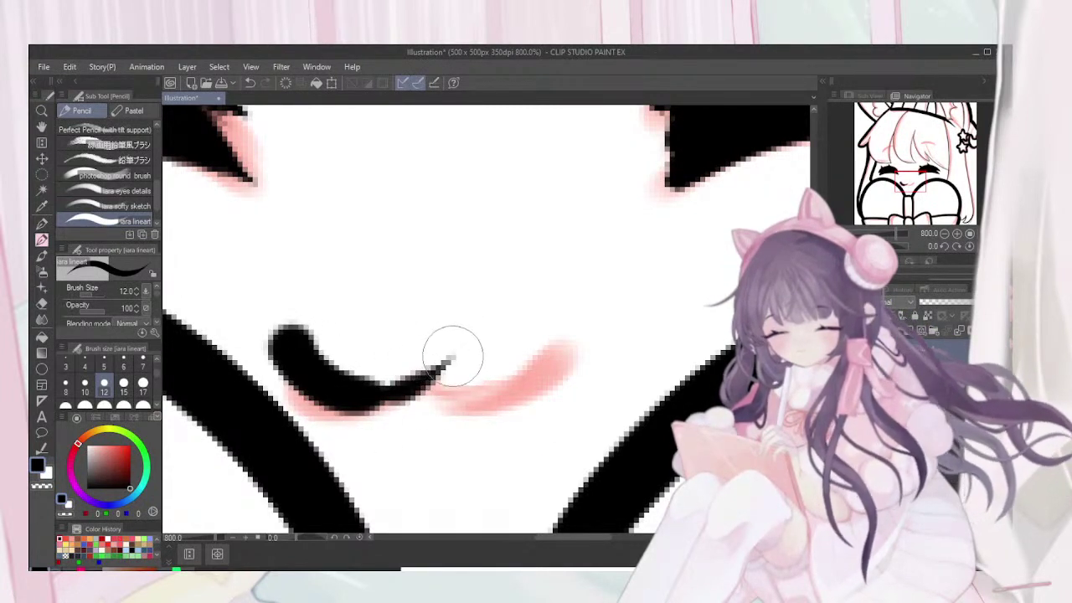
key("ctrl+z")
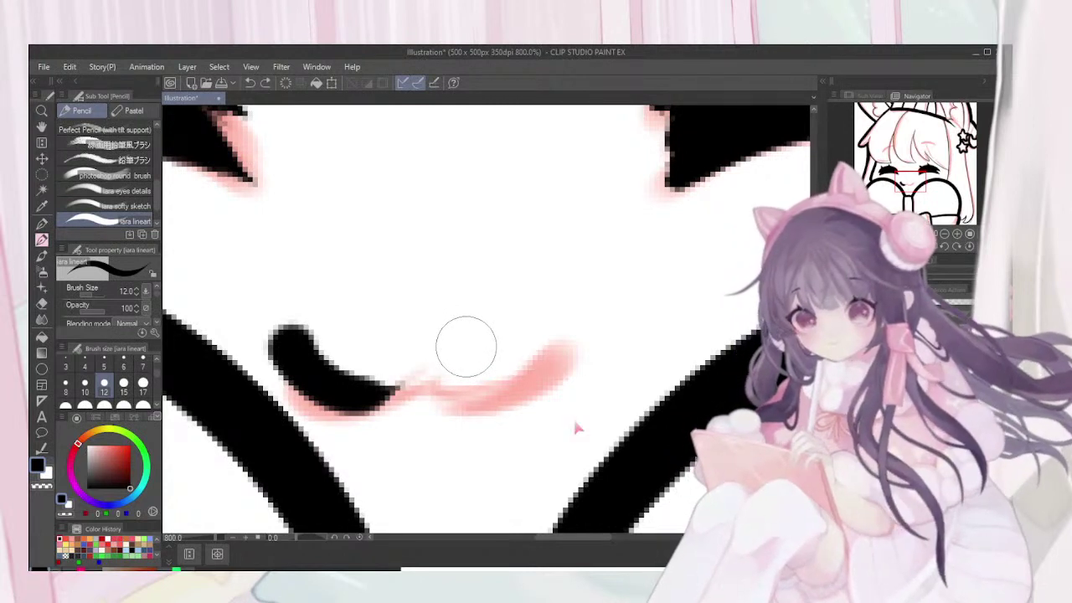
key("ctrl+z")
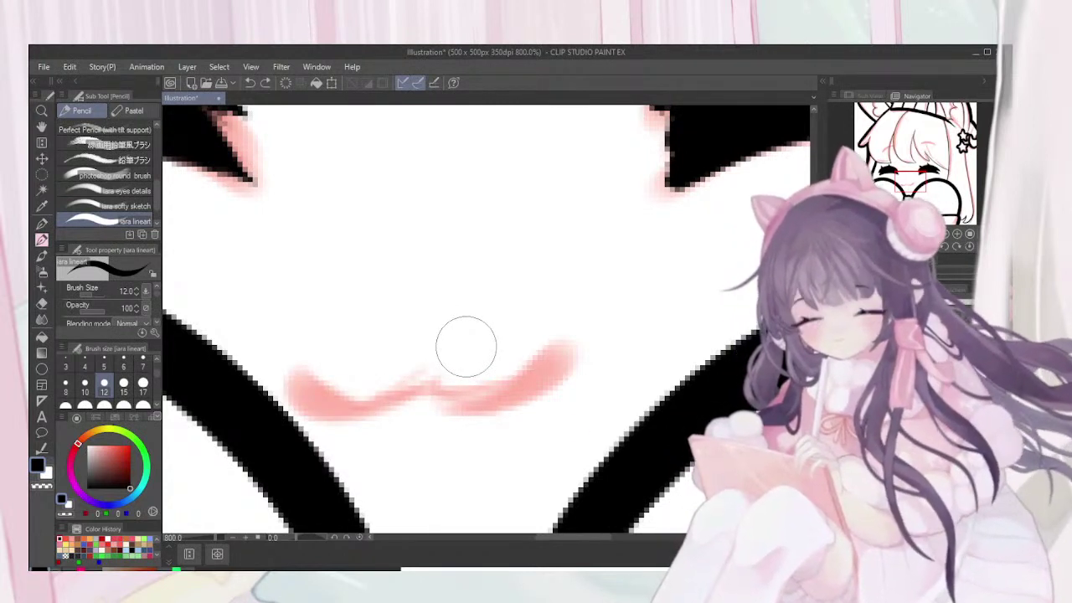
Ink the whole mouth as one continuous wavy black stroke with upturned ends, following the pink sketch line
mouse_move(307, 360)
left_mouse_down()
mouse_move(342, 399)
mouse_move(455, 374)
mouse_move(499, 389)
mouse_move(568, 378)
mouse_move(591, 325)
left_mouse_up()
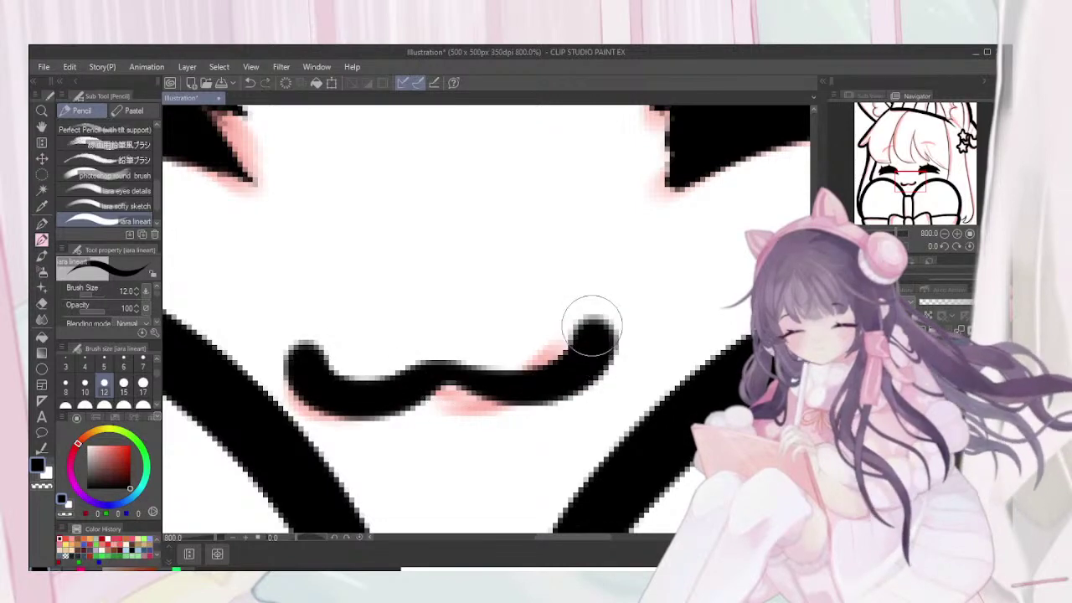
scroll(592, 327, "down", 4)
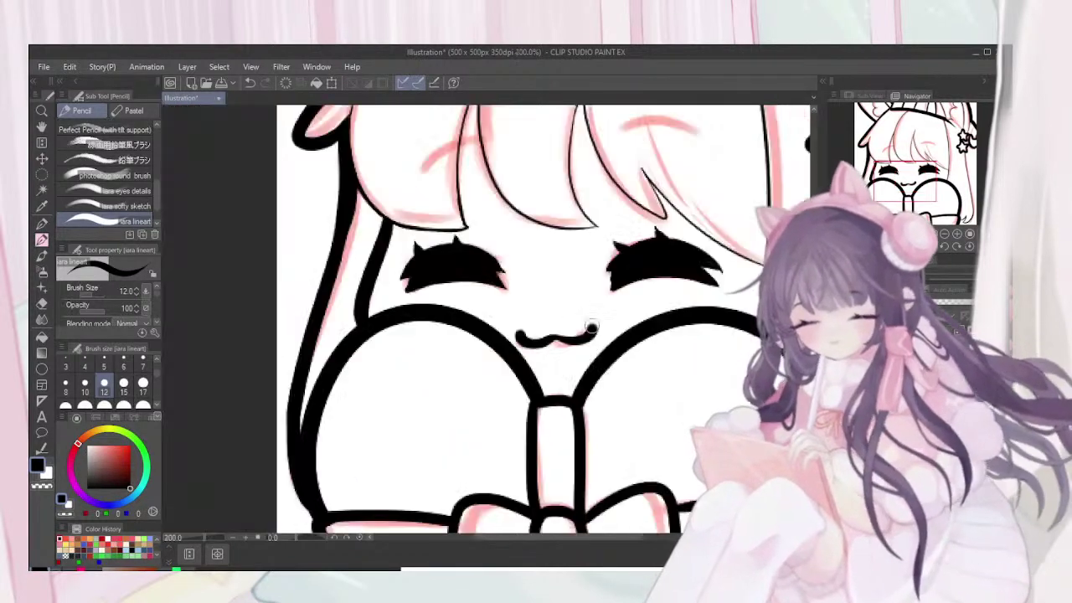
scroll(591, 327, "down", 5)
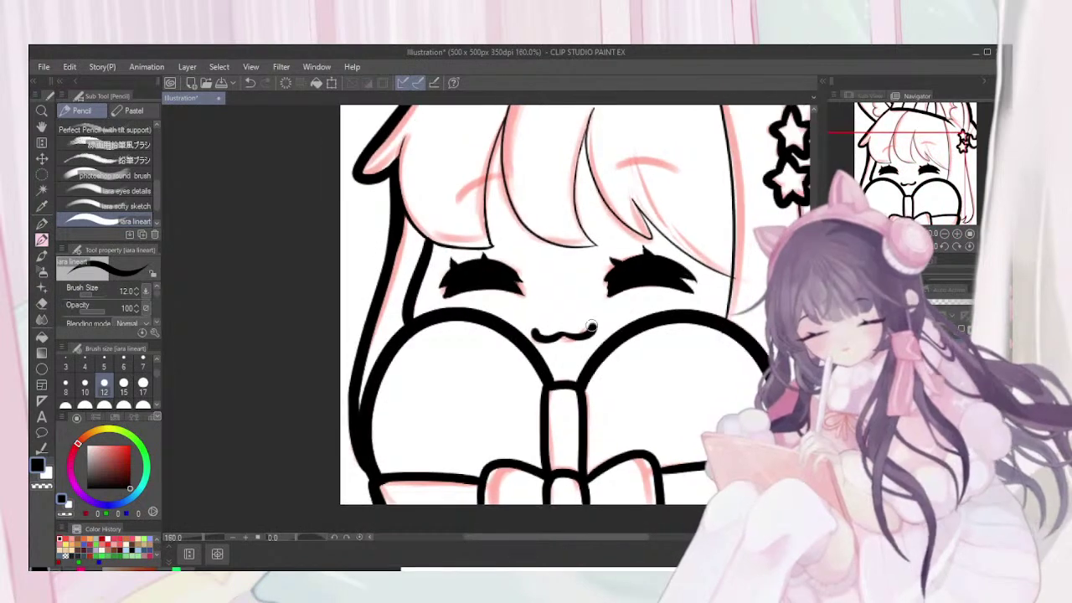
scroll(591, 326, "down", 5)
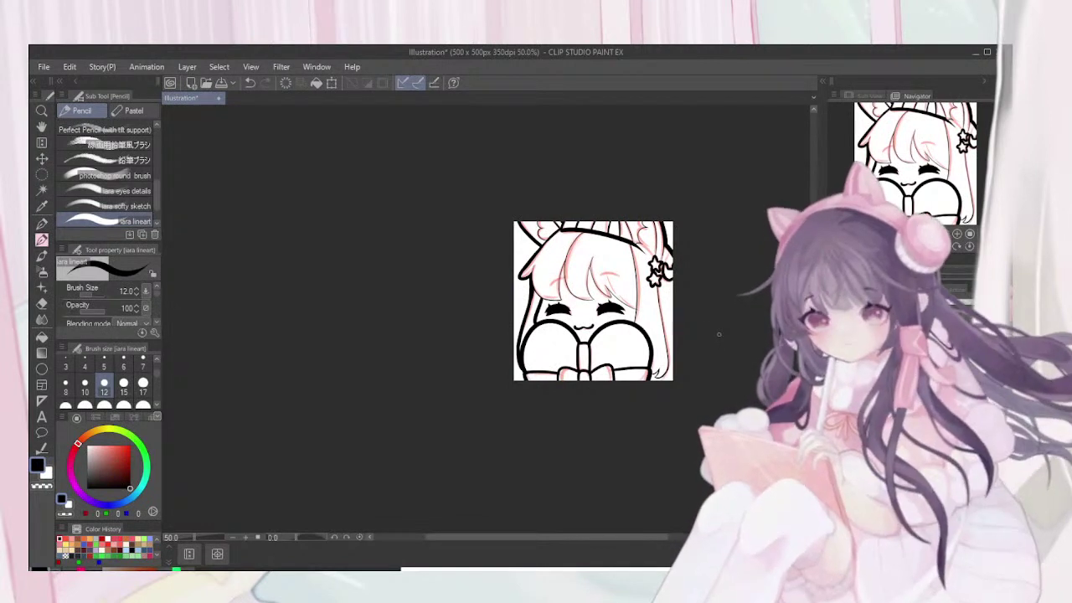
scroll(718, 334, "up", 5)
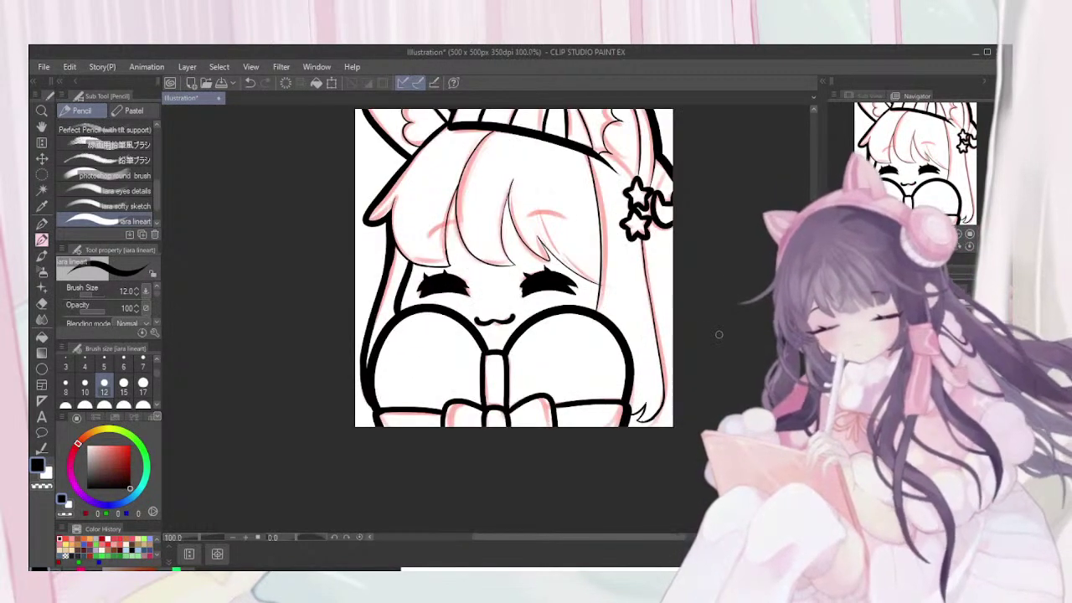
scroll(718, 334, "up", 4)
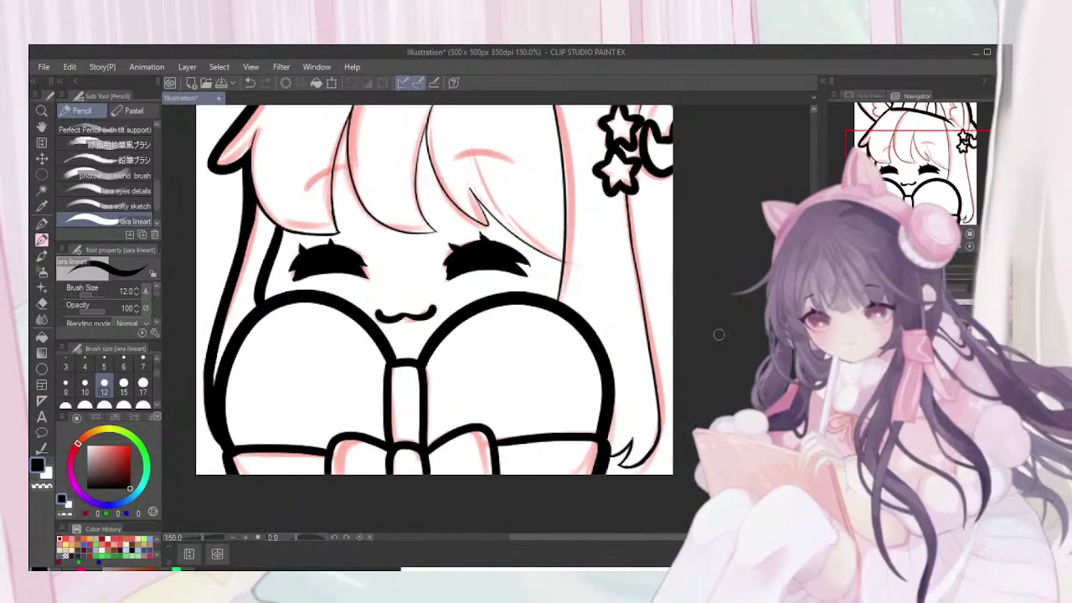
scroll(719, 334, "up", 4)
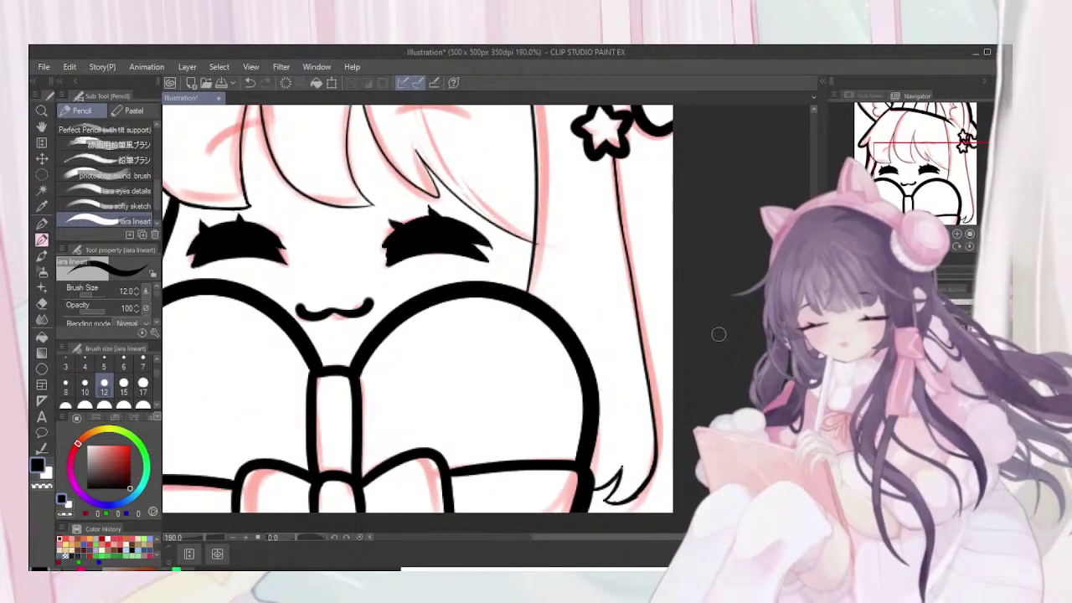
scroll(718, 334, "up", 5)
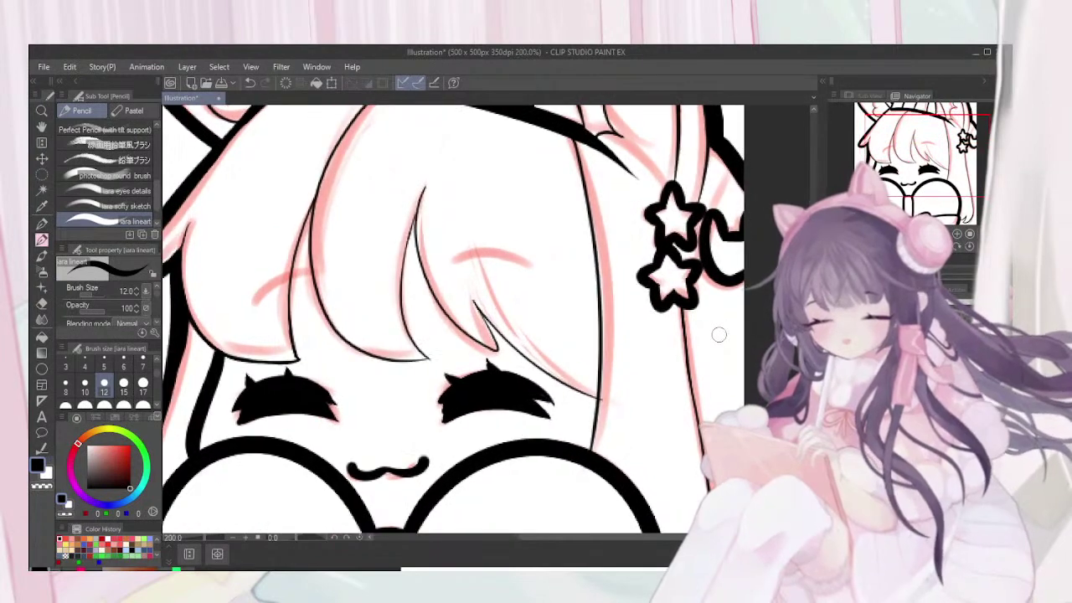
scroll(718, 334, "left", 4)
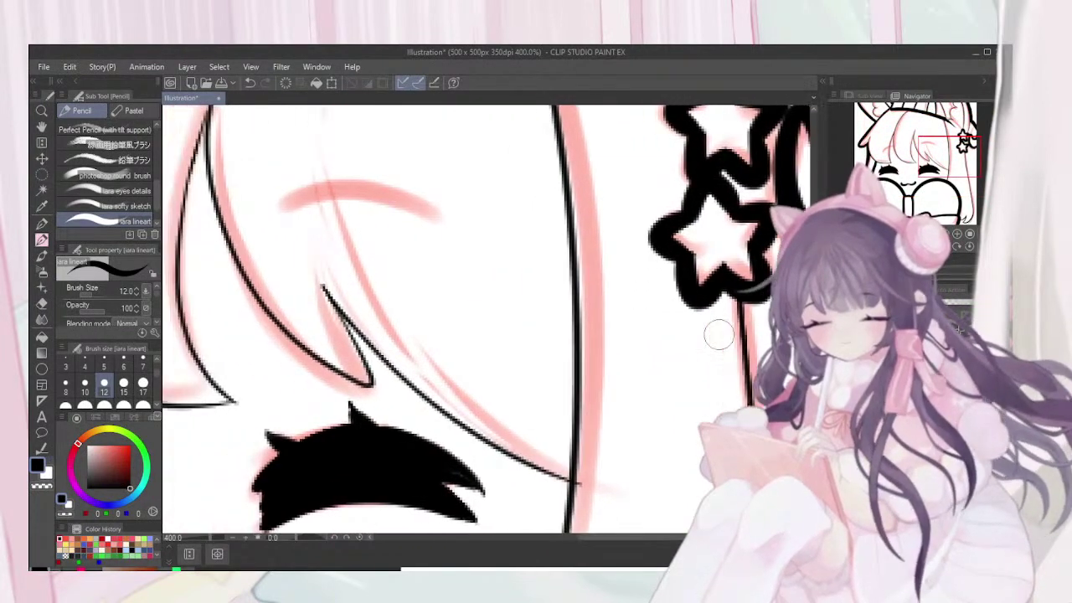
scroll(718, 334, "left", 10)
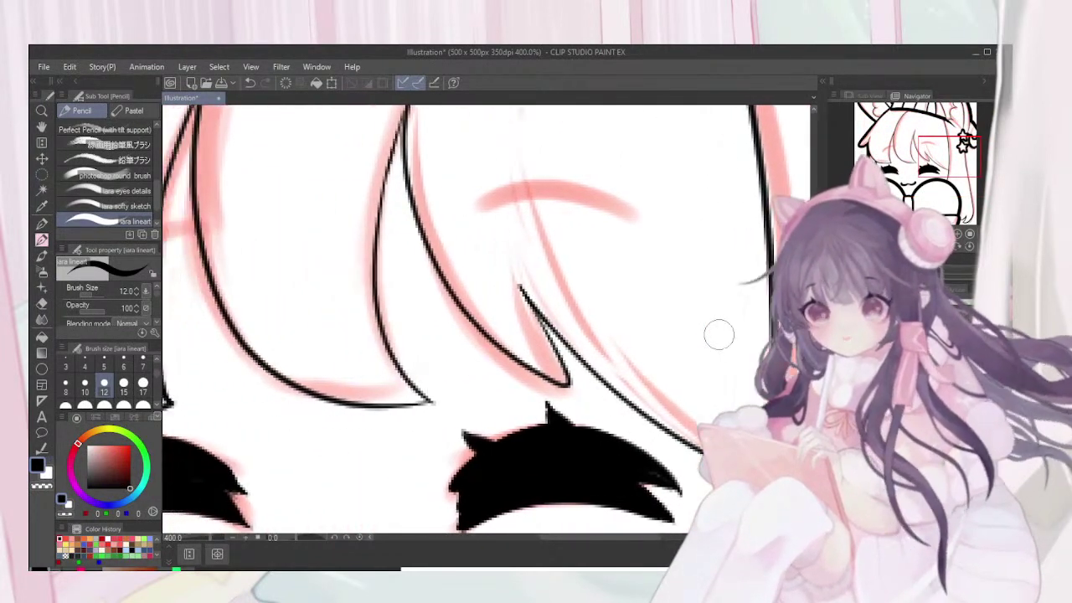
scroll(718, 334, "left", 5)
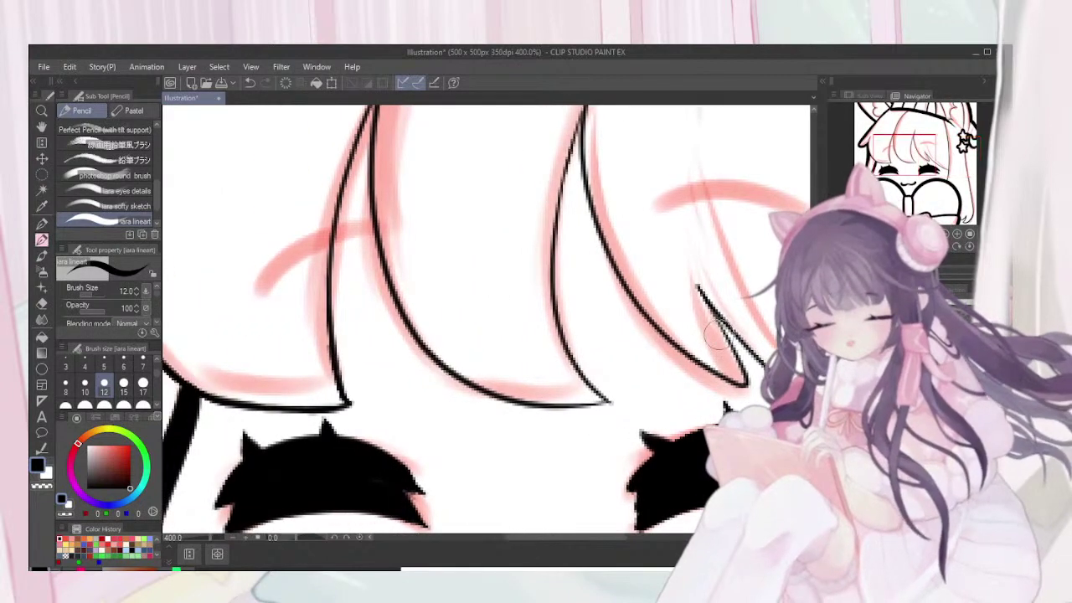
mouse_move(263, 278)
left_mouse_down()
mouse_move(286, 251)
mouse_move(392, 198)
mouse_move(417, 225)
mouse_move(280, 265)
mouse_move(271, 281)
mouse_move(347, 227)
mouse_move(334, 228)
mouse_move(412, 203)
left_mouse_up()
key("ctrl+z")
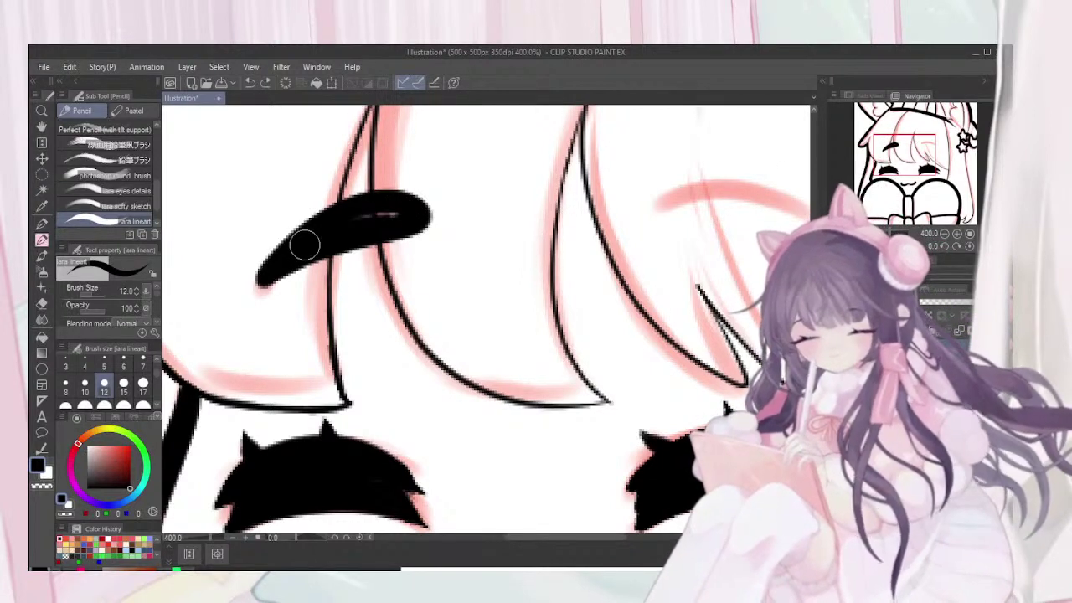
key("ctrl+z")
key("ctrl+z")
mouse_move(291, 263)
left_mouse_down()
mouse_move(334, 224)
mouse_move(432, 209)
mouse_move(292, 271)
left_mouse_up()
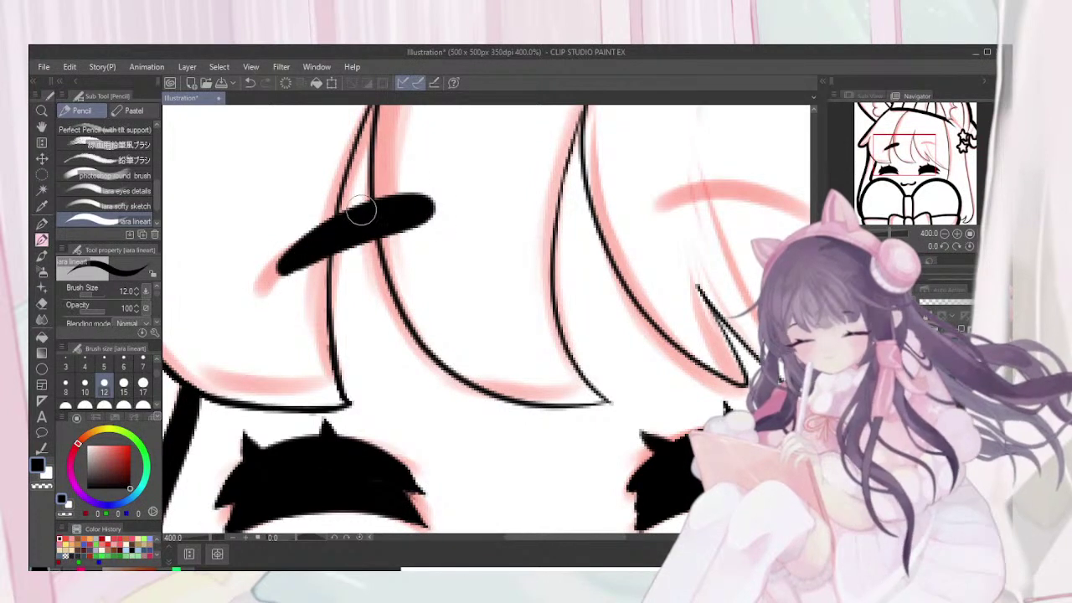
key("ctrl+z")
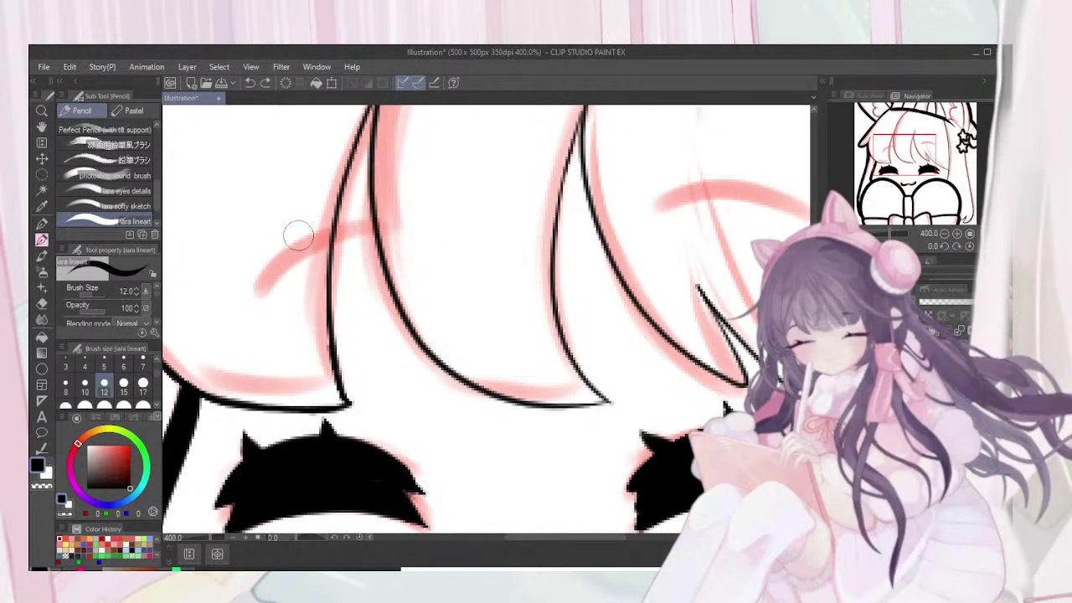
Ink both eyebrows as thick black arched strokes slightly above their pink sketch lines
mouse_move(285, 247)
left_mouse_down()
mouse_move(417, 196)
mouse_move(342, 213)
mouse_move(285, 251)
left_mouse_up()
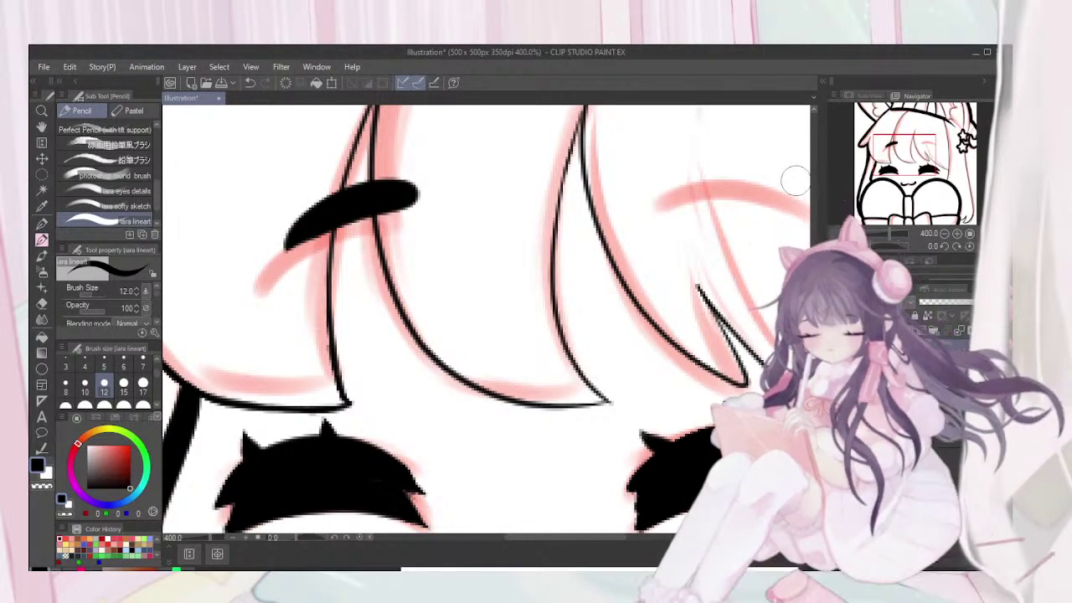
left_click_drag(680, 188, 695, 188)
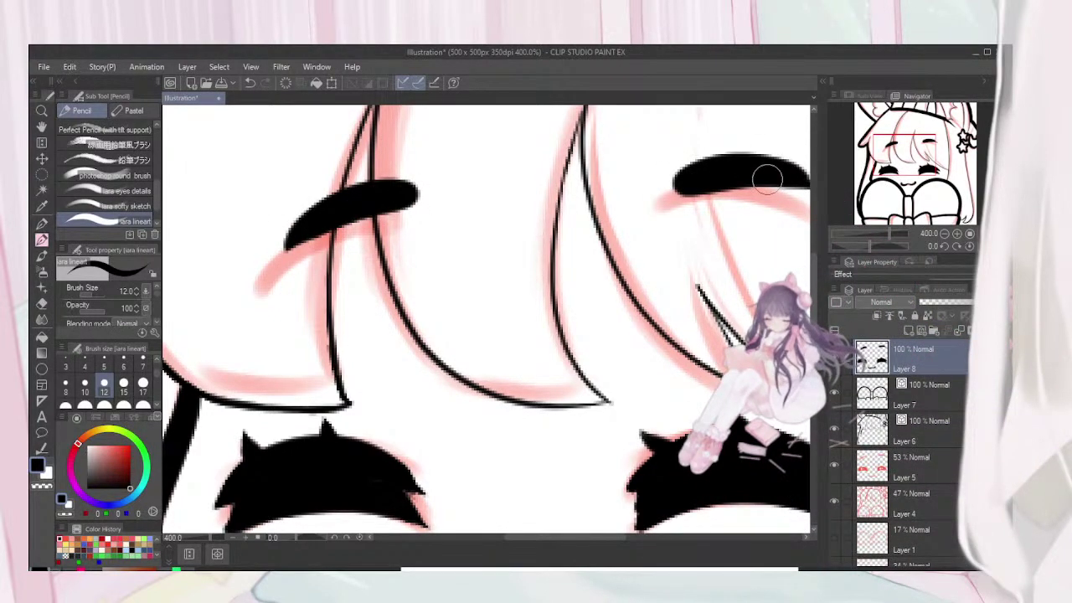
Lasso the right-hand eyebrow, lower it slightly, rotate it so its outer end tilts further down, and clear the selection
left_click(41, 175)
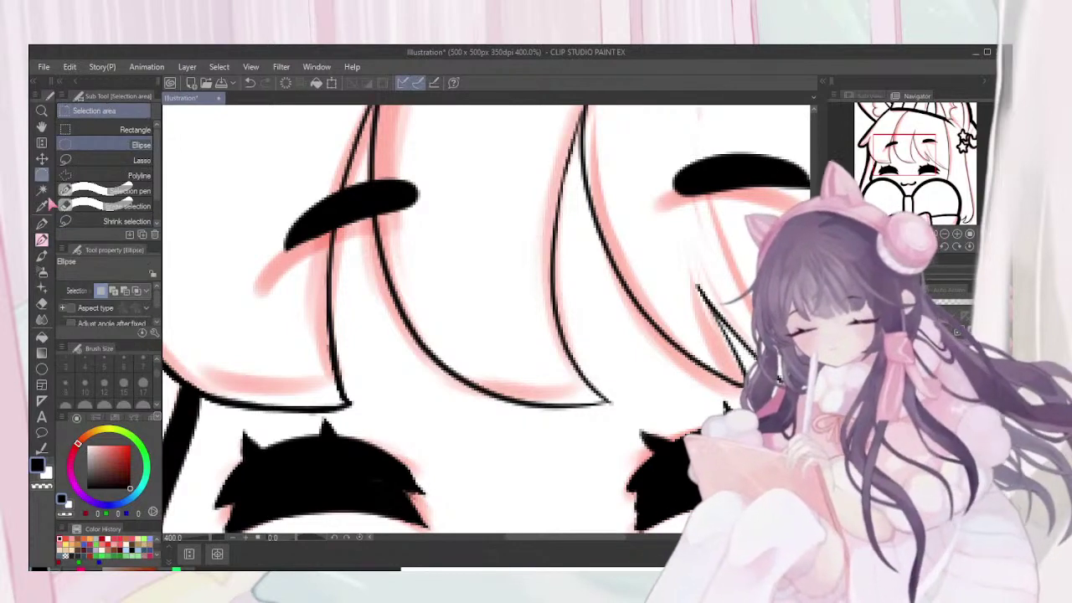
left_click(109, 160)
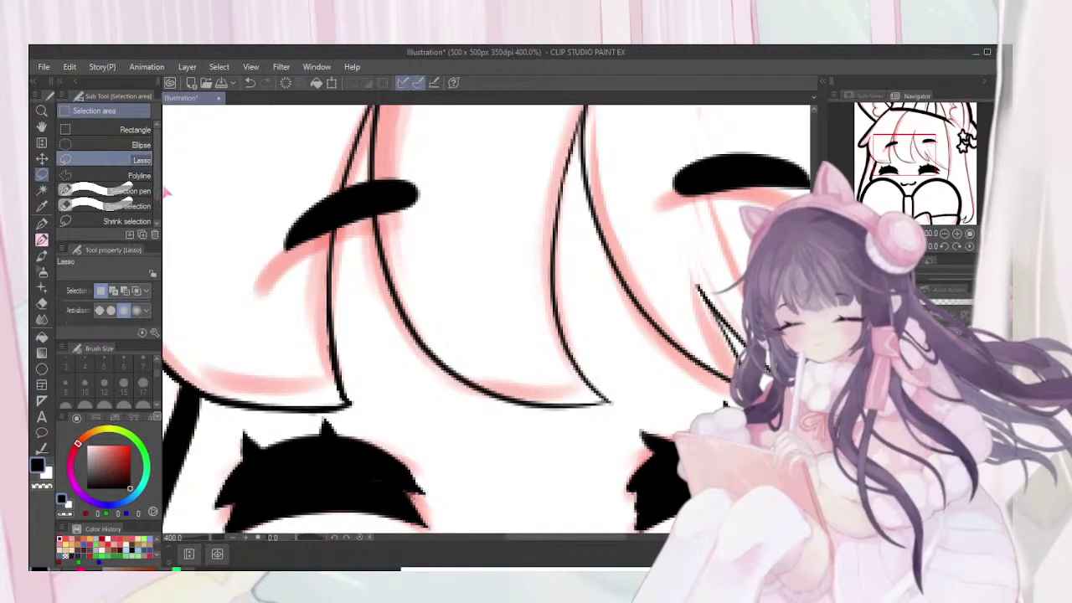
left_click_drag(565, 538, 573, 537)
left_click_drag(783, 224, 632, 130)
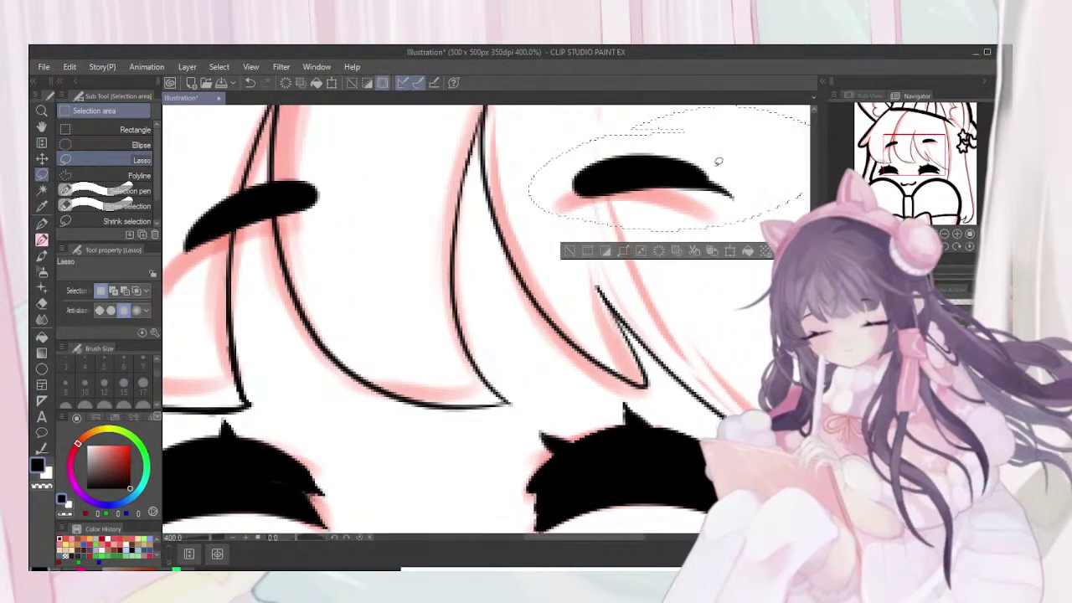
key("ctrl+t")
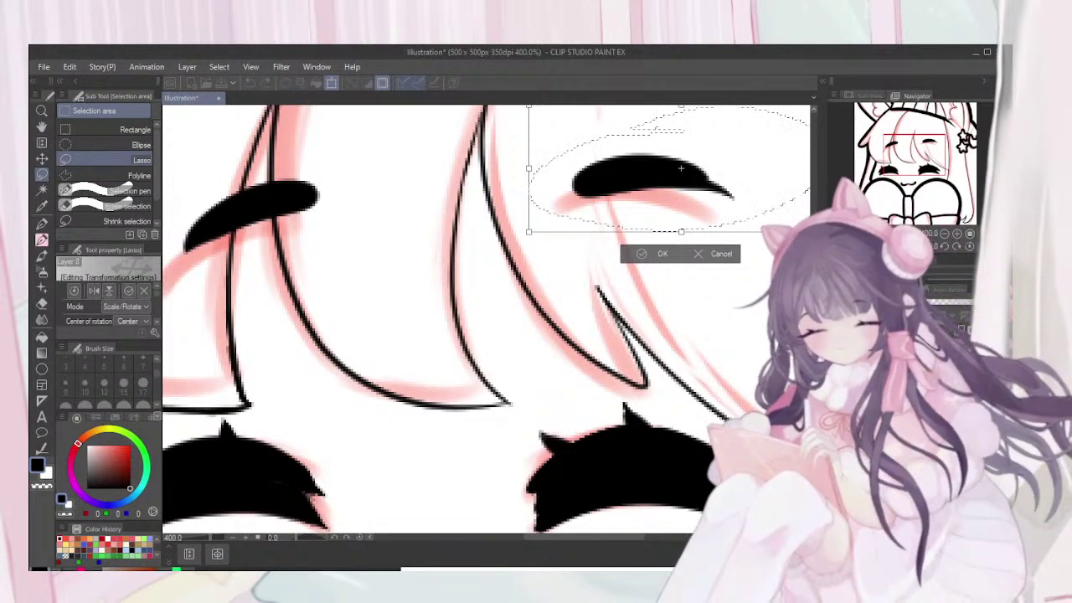
left_click_drag(680, 168, 493, 167)
left_click_drag(594, 397, 550, 397)
scroll(665, 343, "up", 3)
scroll(662, 343, "down", 5)
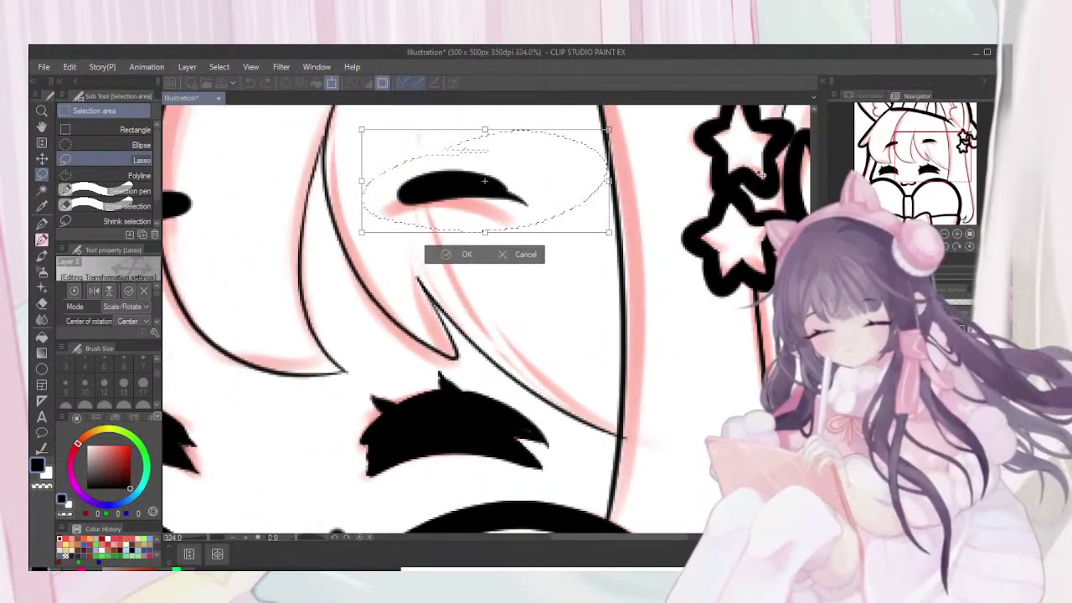
left_click_drag(777, 149, 779, 179)
left_click_drag(676, 245, 623, 299)
left_click_drag(654, 264, 576, 354)
key("Return")
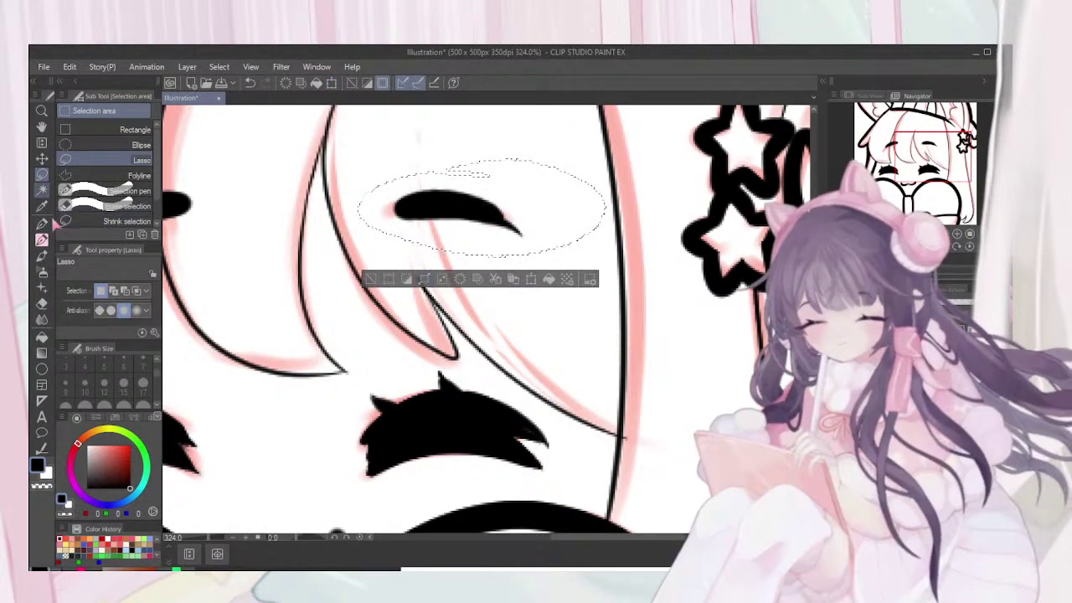
left_click(373, 271)
Lasso the left-hand eyebrow, rotate it slightly clockwise so it sits flatter, and clear the selection
scroll(386, 283, "left", 7)
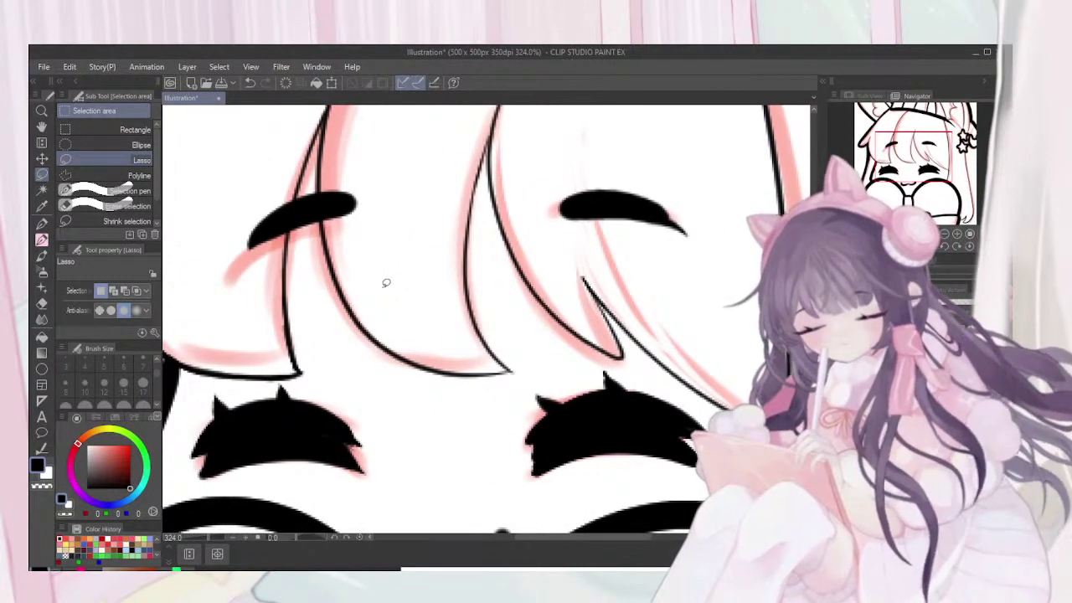
mouse_move(222, 214)
left_mouse_down()
mouse_move(267, 179)
mouse_move(232, 205)
left_mouse_up()
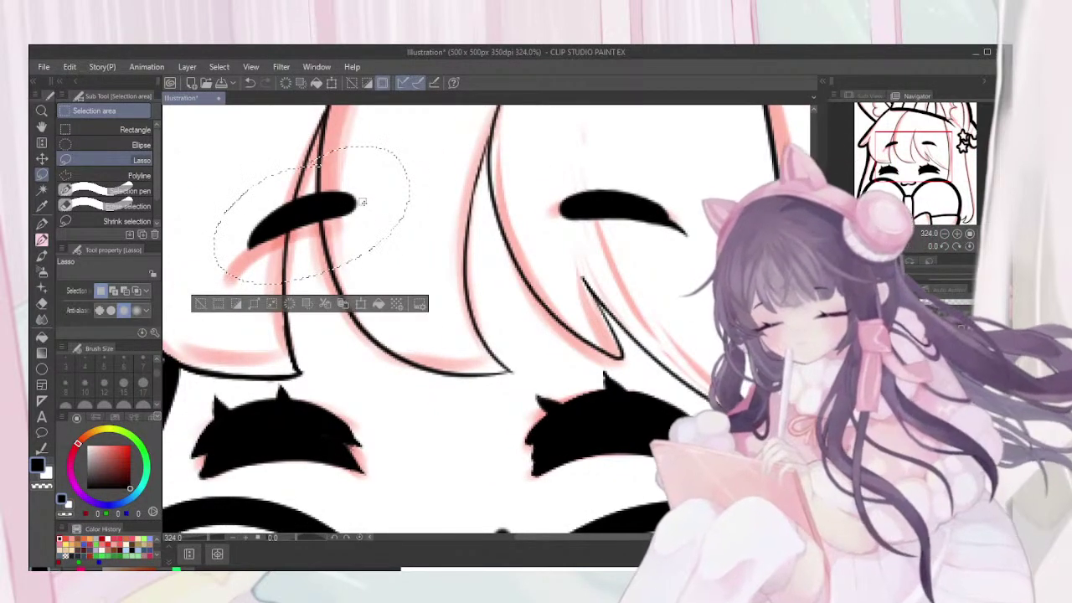
key("ctrl+t")
left_click_drag(437, 188, 486, 259)
left_click_drag(557, 164, 561, 179)
left_click_drag(478, 269, 473, 265)
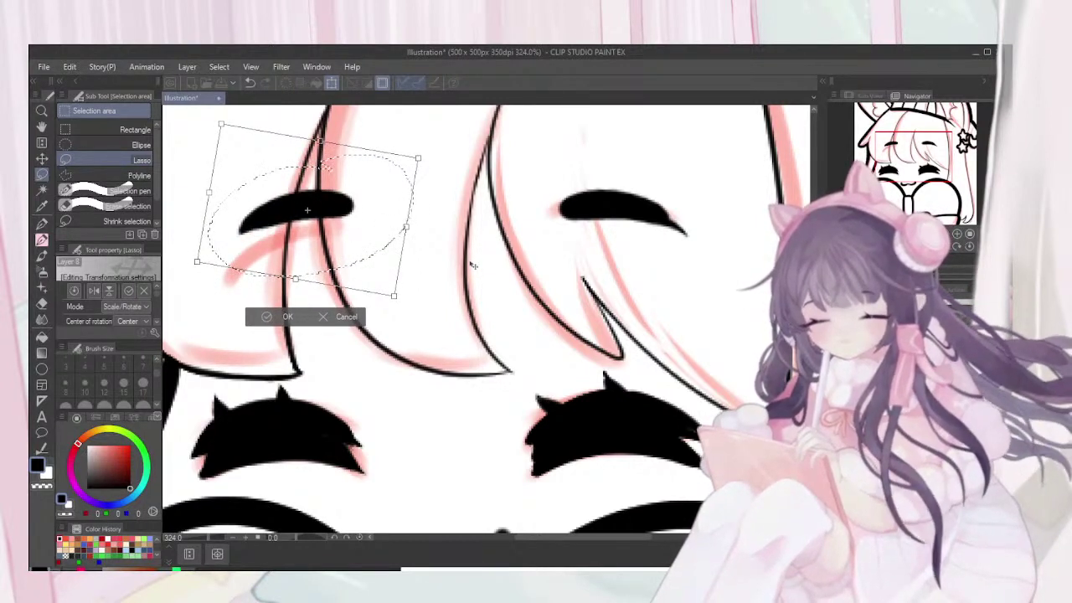
key("Return")
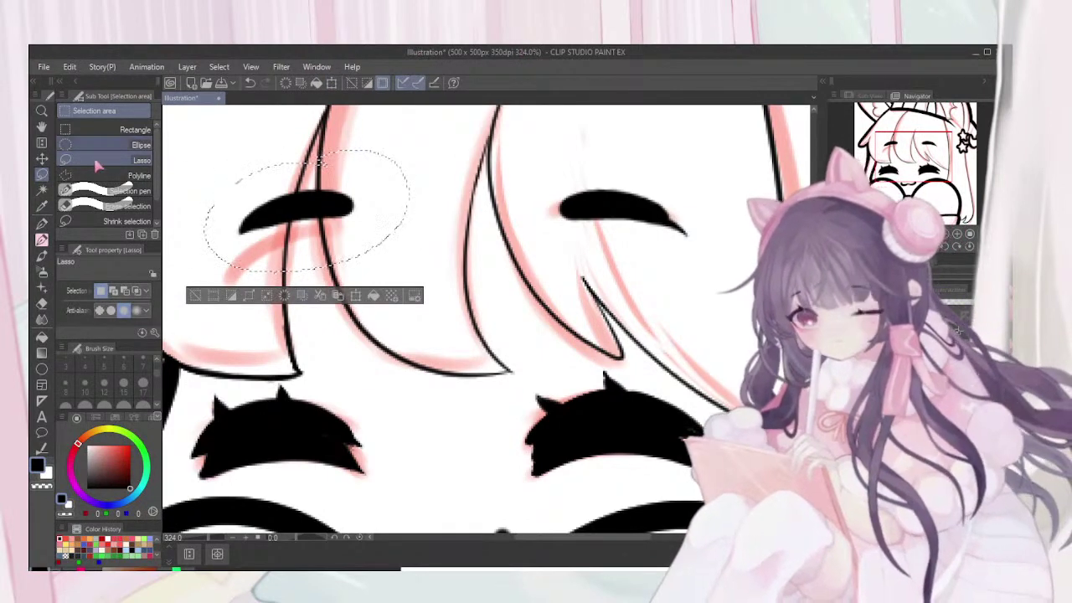
key("ctrl+d")
Examine the adjusted eyebrows against the whole face at several zoom levels
scroll(583, 243, "down", 10)
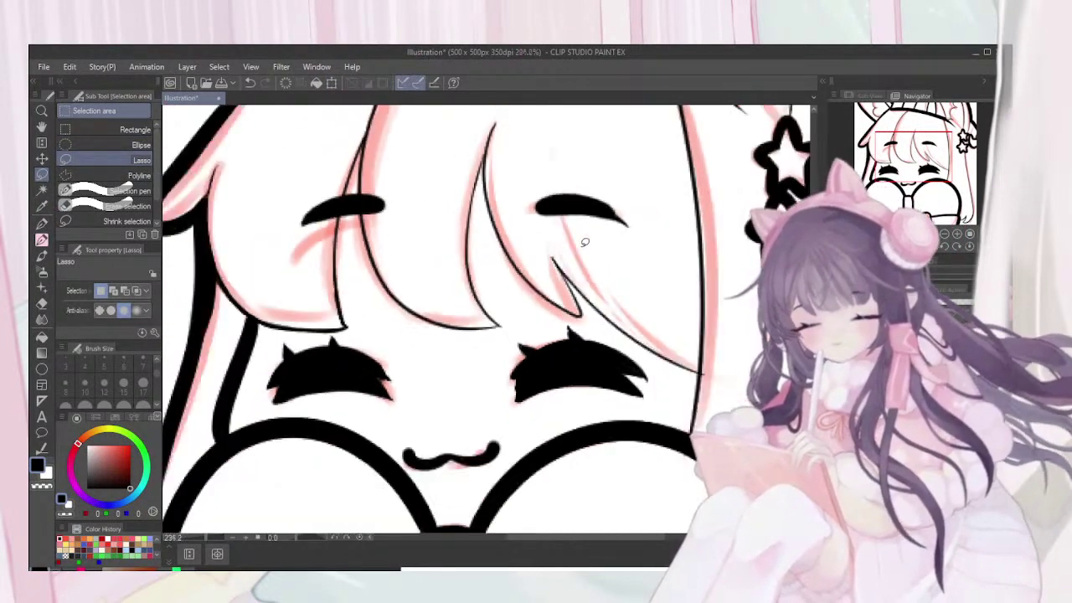
scroll(745, 401, "down", 2)
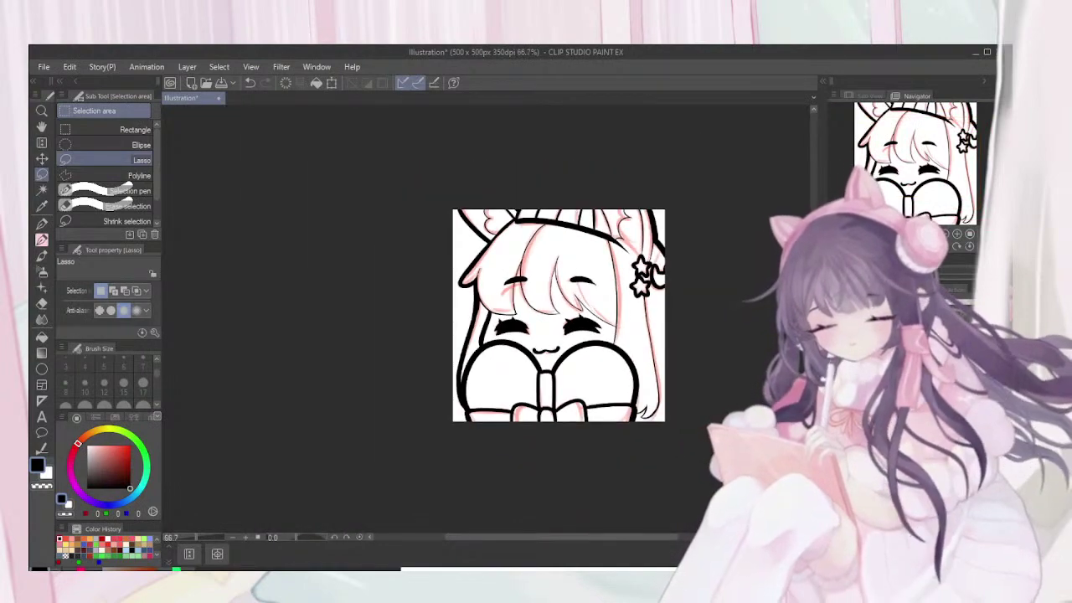
scroll(776, 260, "up", 4)
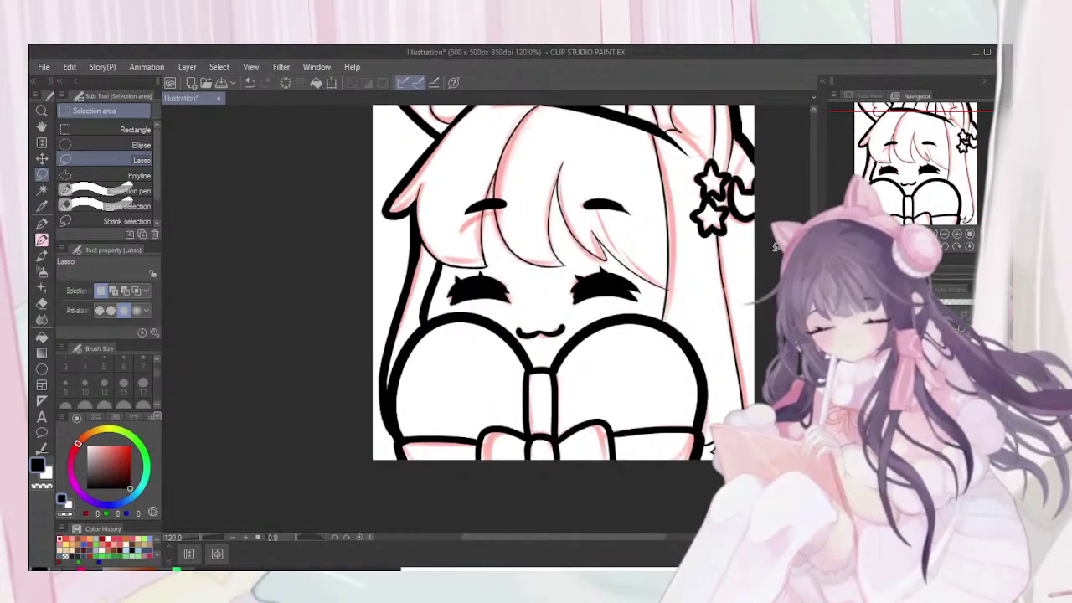
scroll(575, 243, "up", 5)
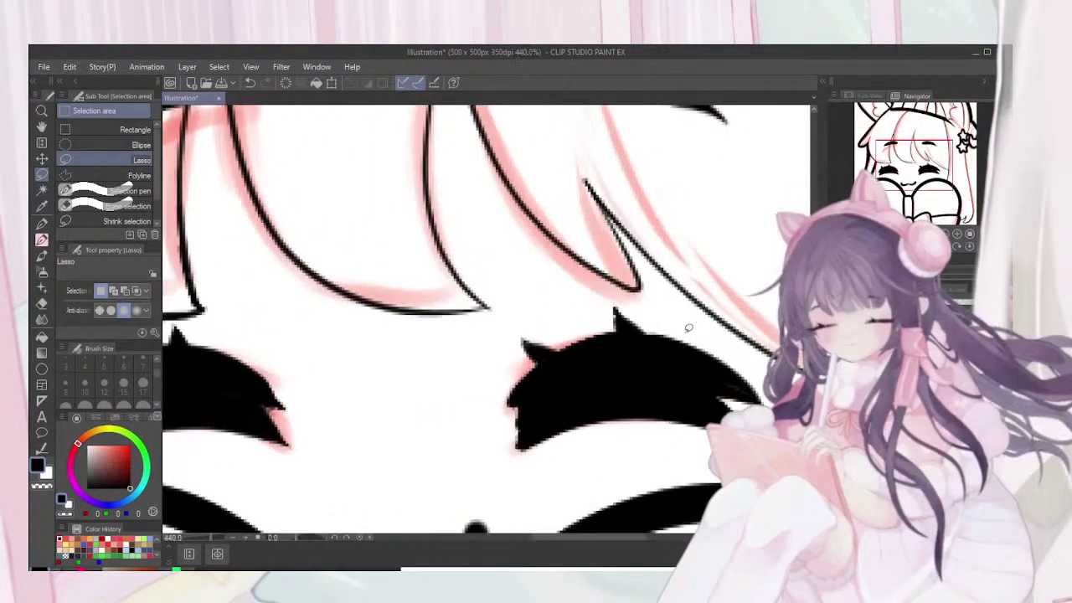
scroll(726, 399, "down", 7)
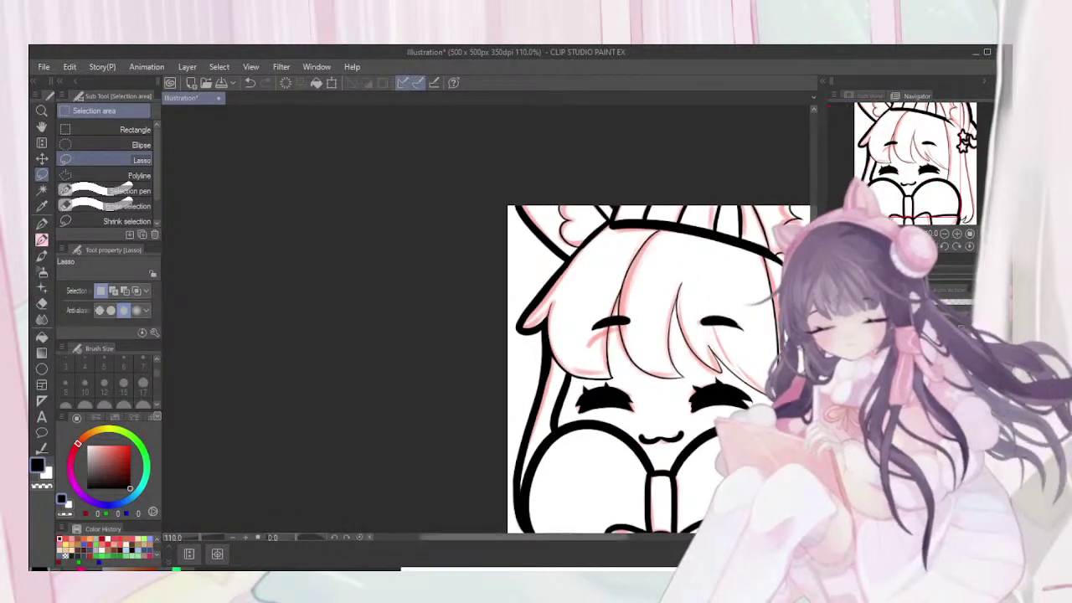
left_click_drag(636, 360, 548, 284)
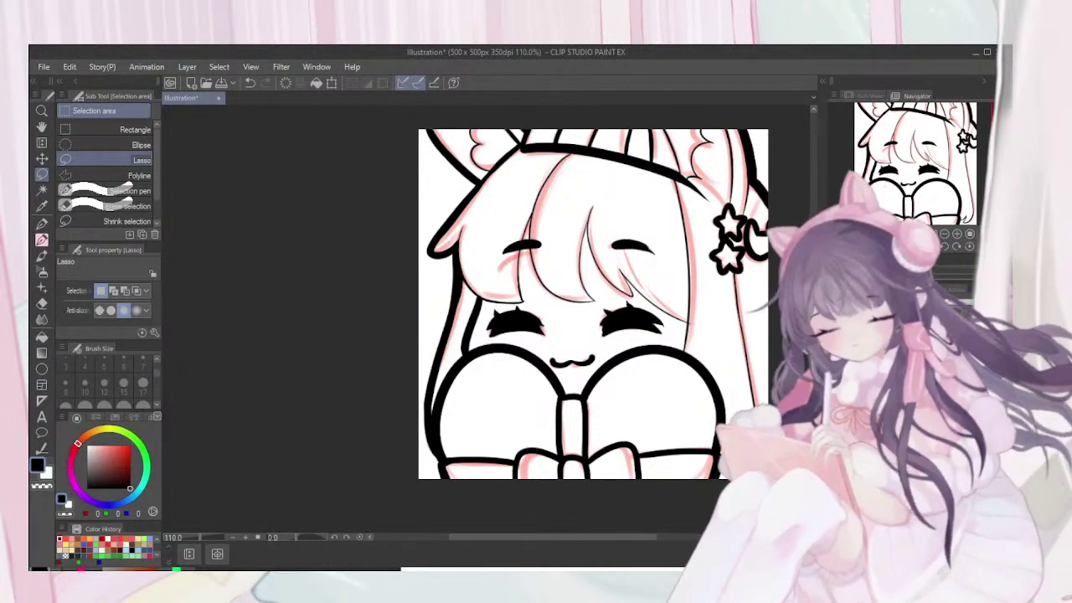
Return to the lineart pencil and set its brush size to 15
key("p")
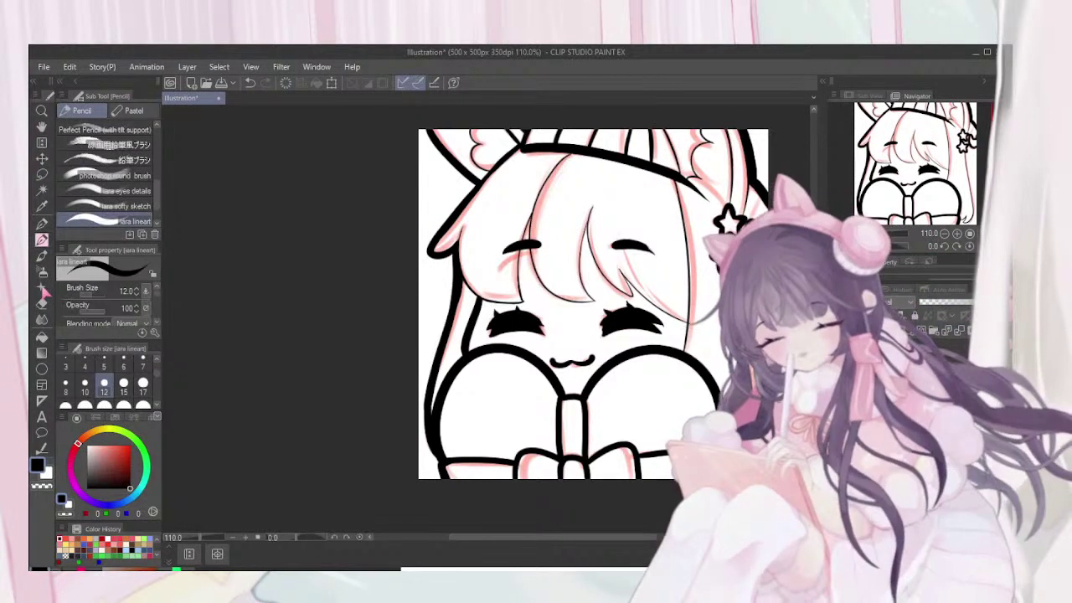
left_click(124, 386)
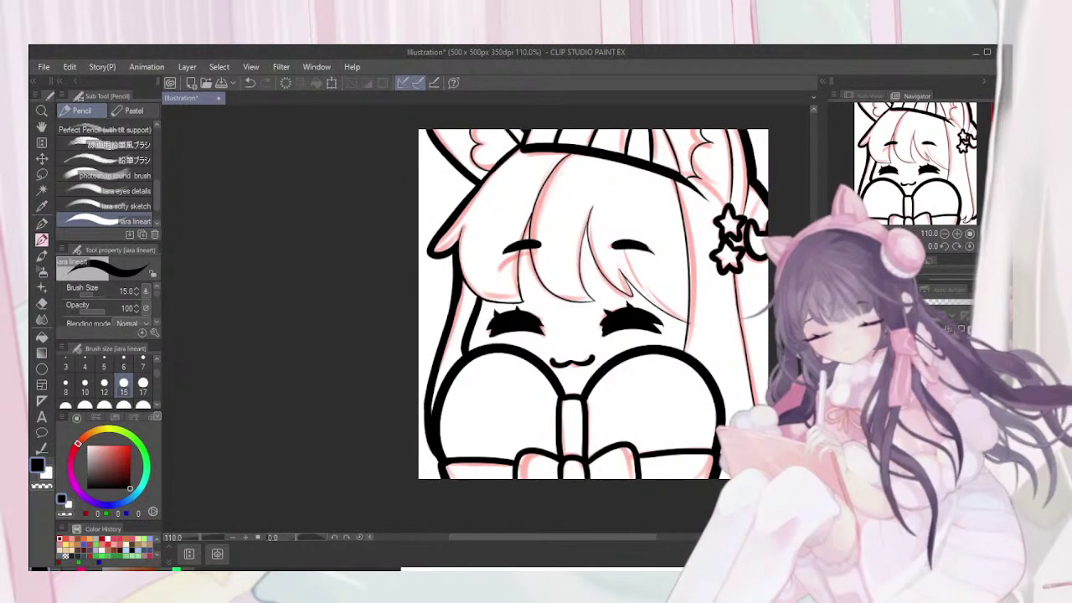
scroll(593, 295, "down", 1)
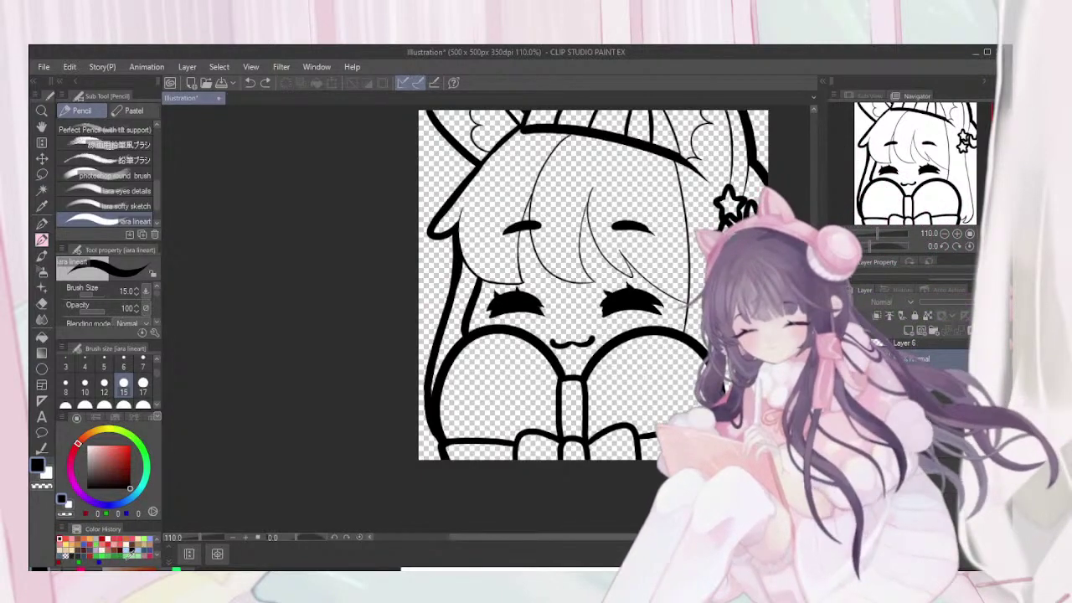
Fill the area right of the hair with muted brown (RGB 141, 107, 102), and return to the lineart pencil at brush size 10
left_click_drag(139, 569, 117, 566)
left_click(118, 565)
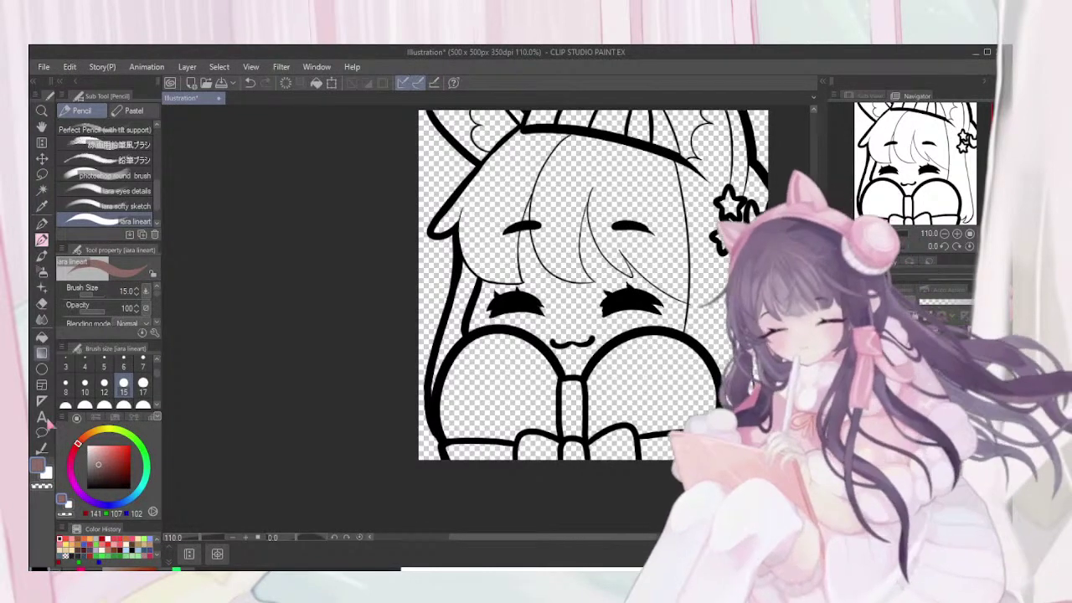
left_click(42, 336)
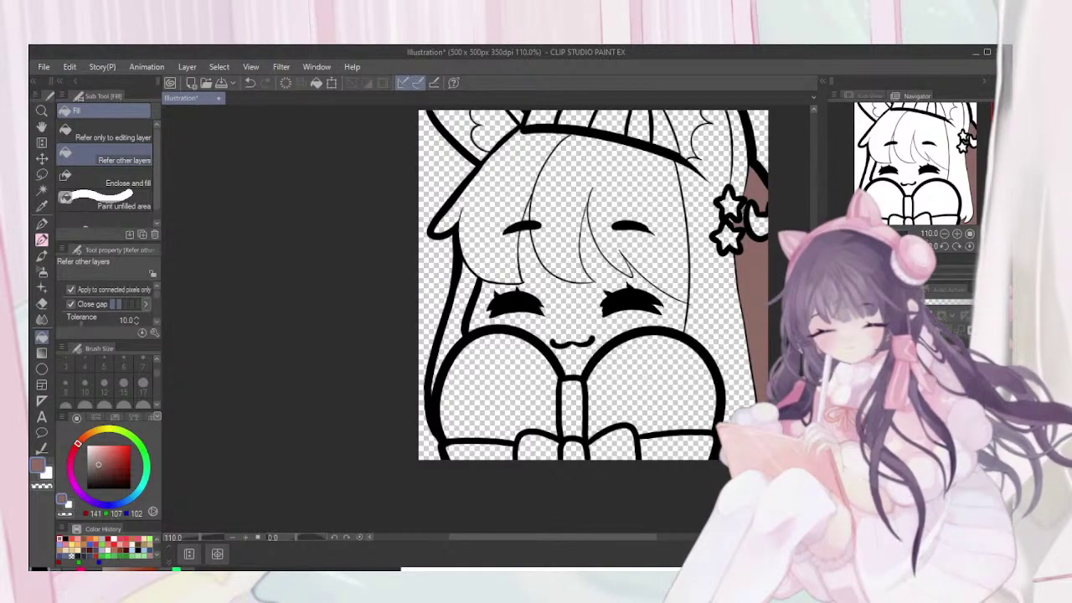
left_click(42, 240)
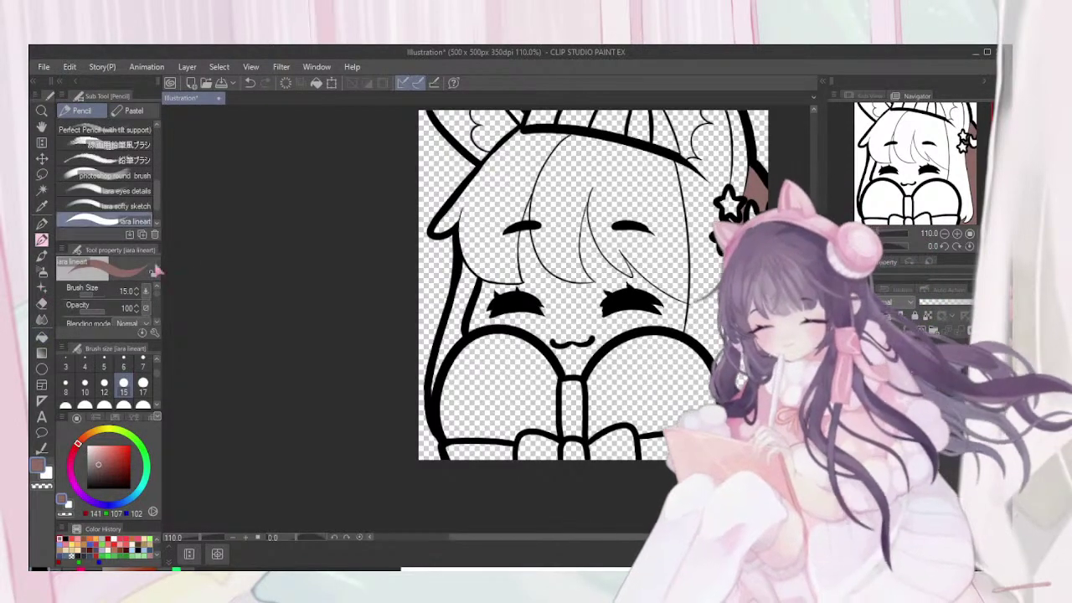
left_click(84, 386)
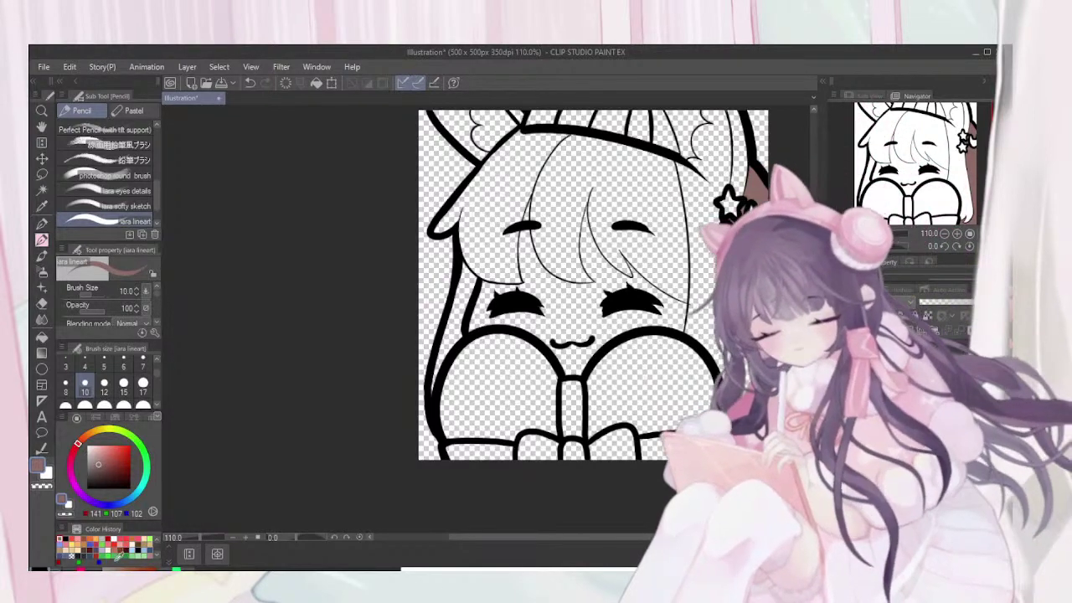
Try filling the face skin with light peach (RGB 255, 235, 200), and undo that fill
left_click(115, 550)
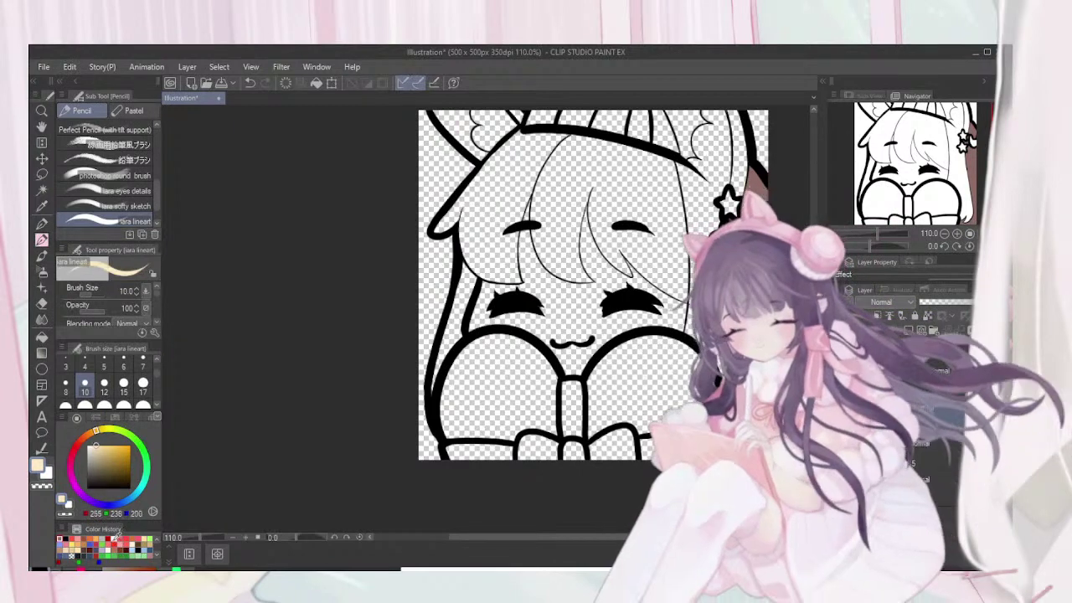
left_click(113, 539)
left_click(115, 541)
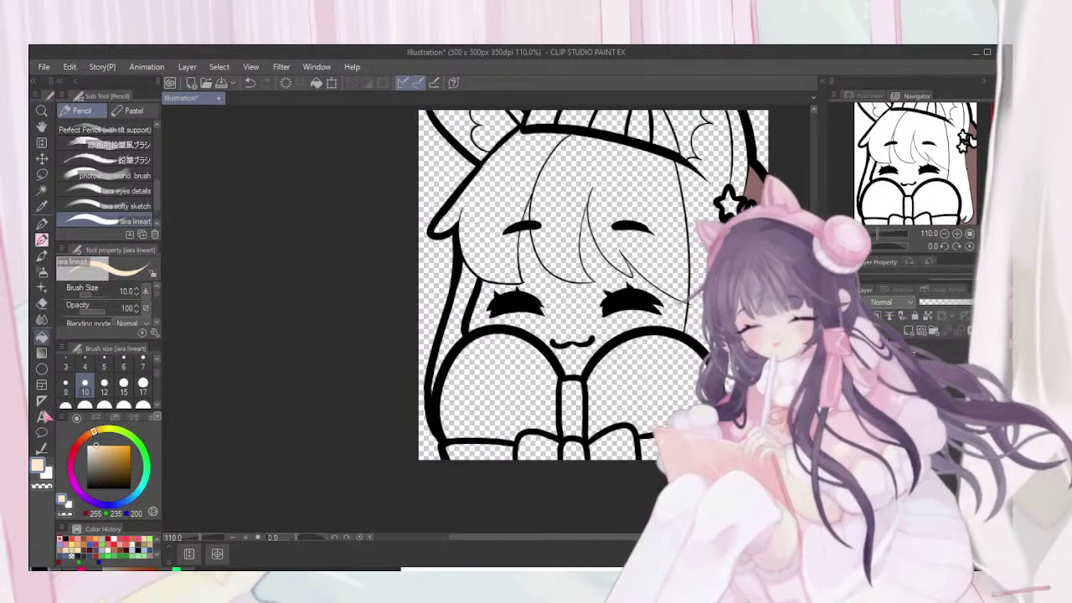
key("g")
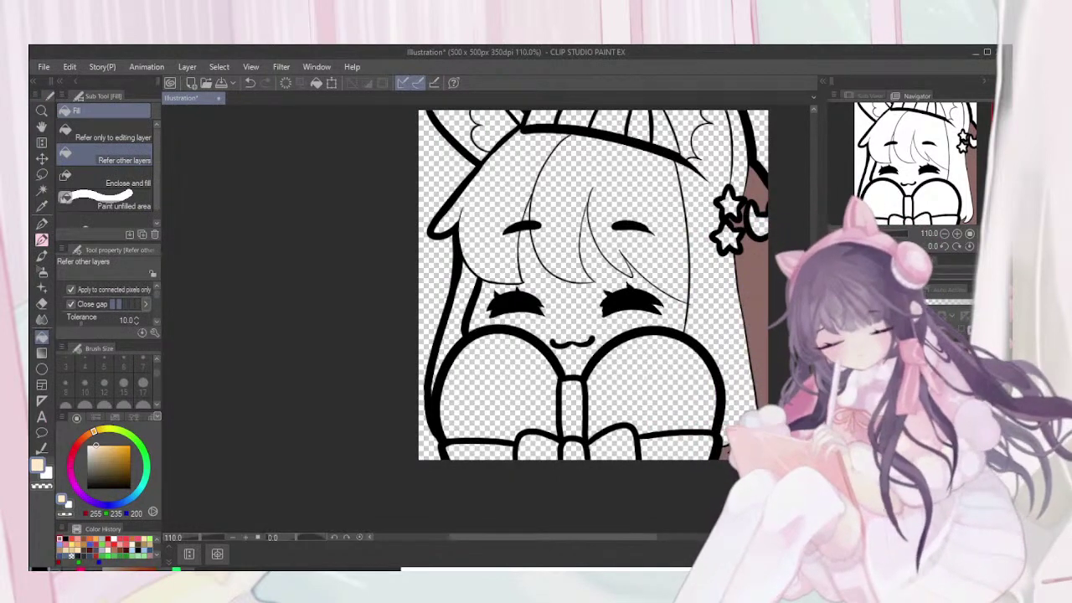
left_click(576, 308)
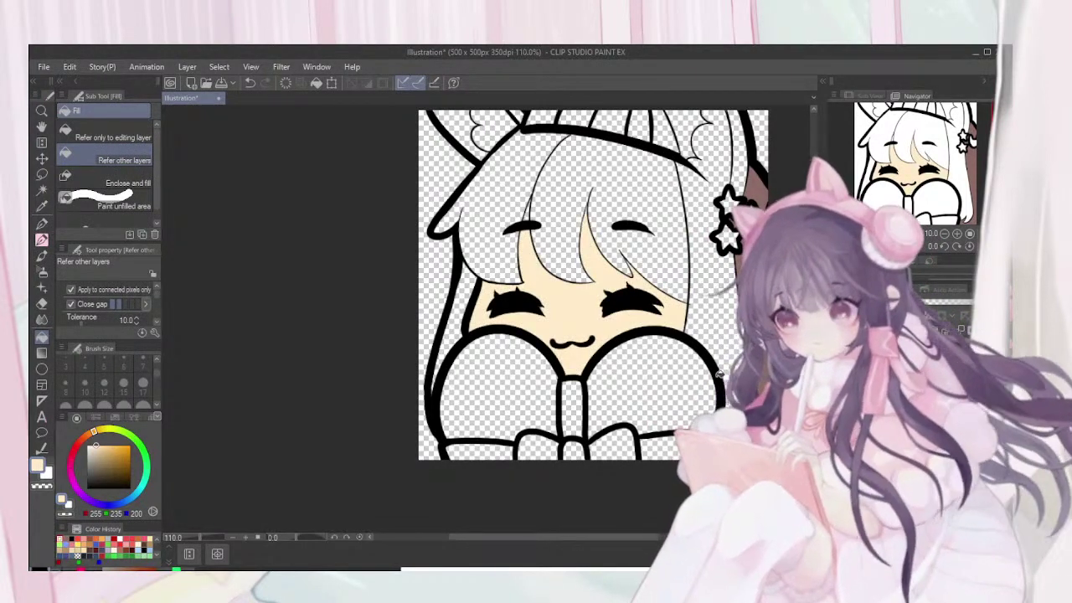
key("ctrl+z")
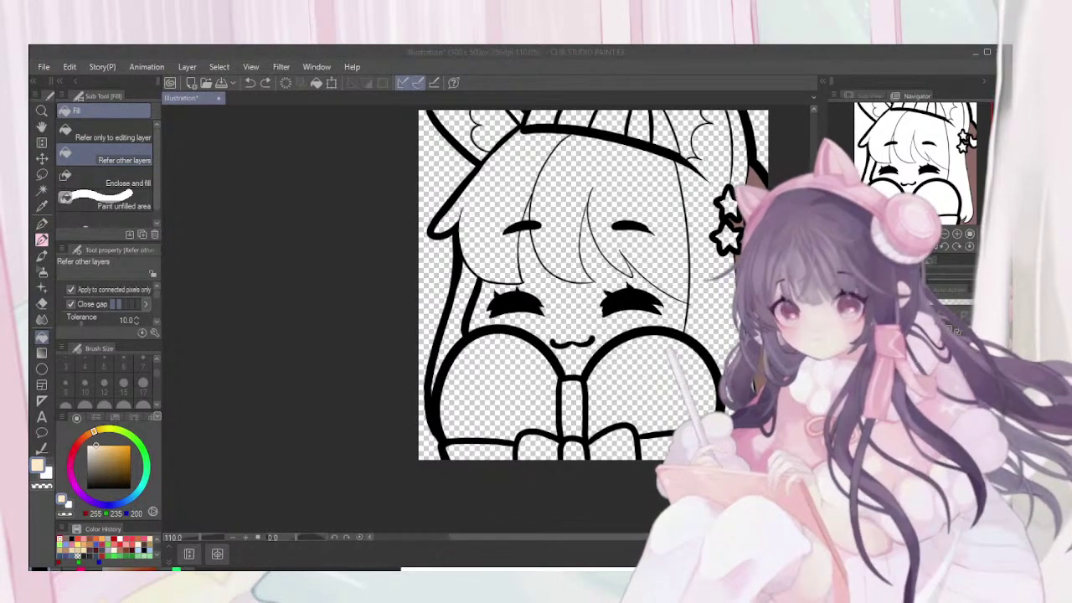
Fill the face skin with pale cream (RGB 255, 244, 225), referring to the other layers
left_click(93, 445)
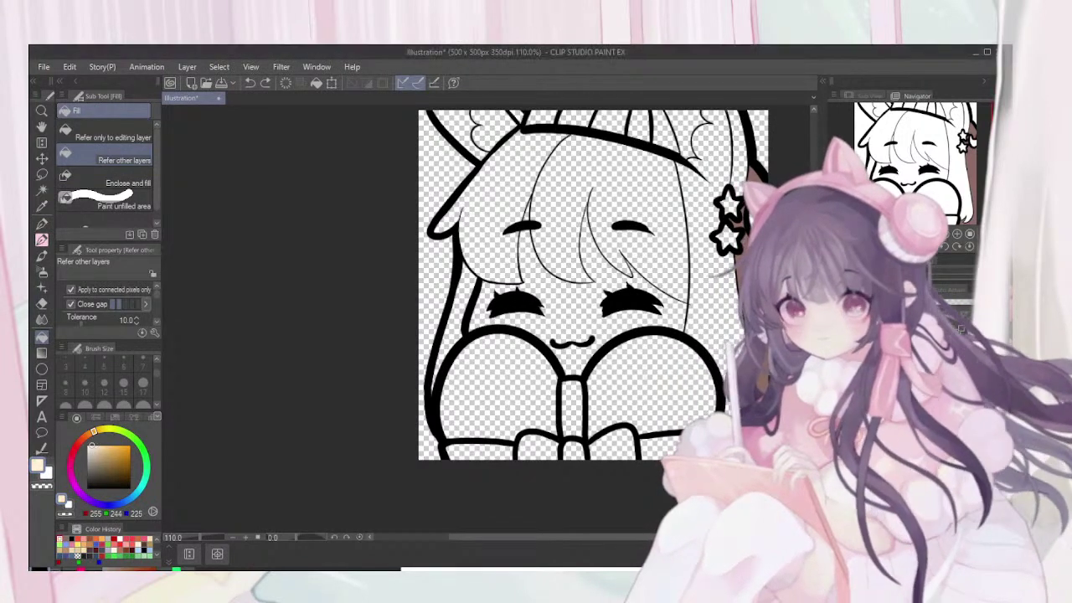
left_click(552, 318)
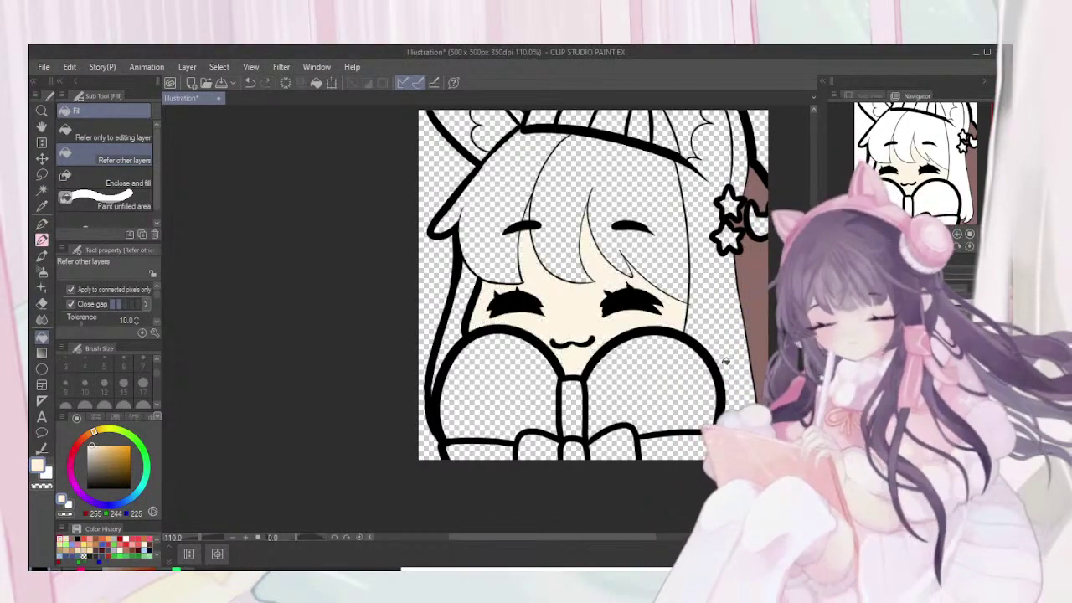
Paint the small gap between the fringe strands above the left eyebrow with the cream skin colour, using the lineart pencil
scroll(726, 346, "up", 1)
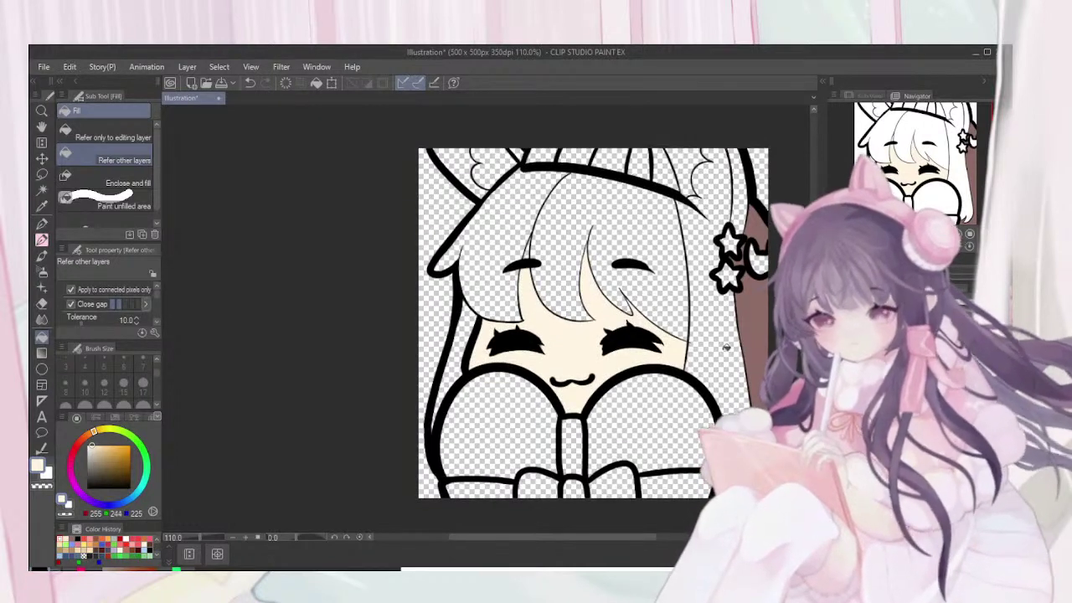
key("ctrl+plus")
key("ctrl+plus")
key("ctrl+plus")
key("ctrl+plus")
key("ctrl+plus")
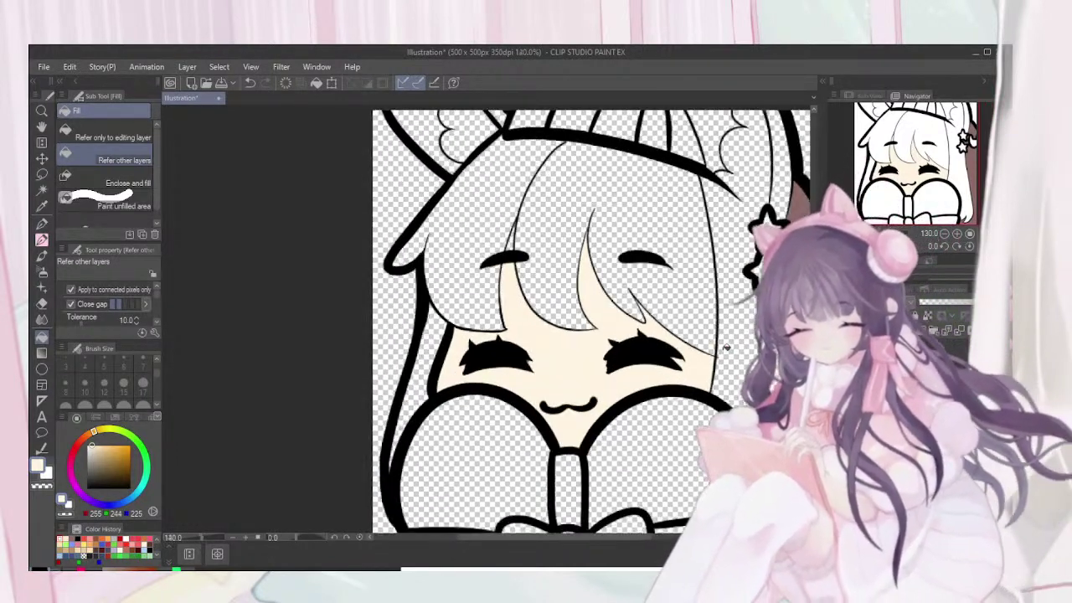
left_click(42, 239)
scroll(506, 248, "up", 2)
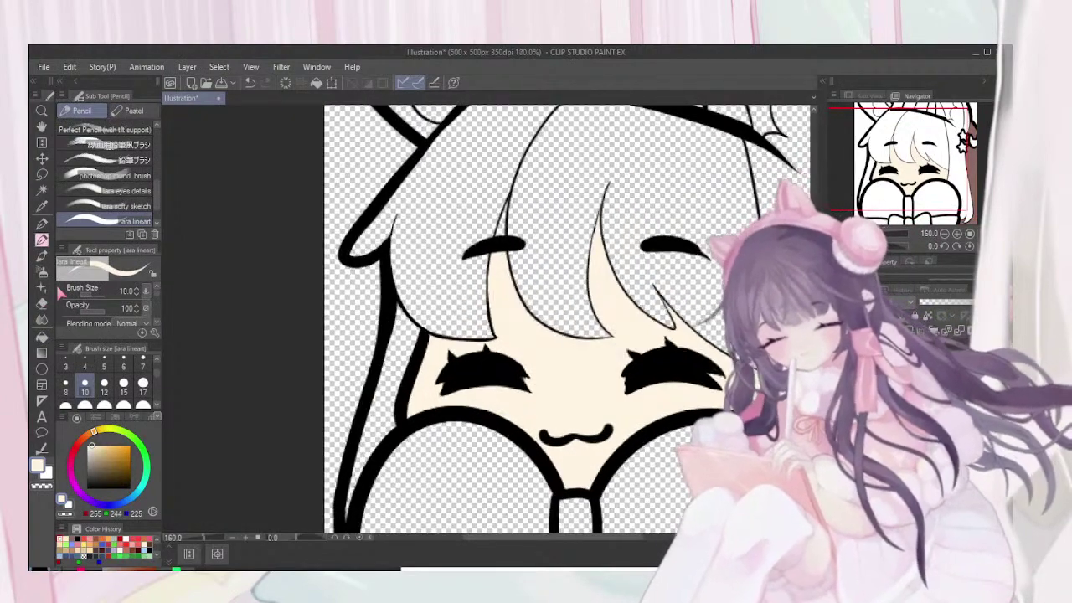
scroll(505, 248, "up", 6)
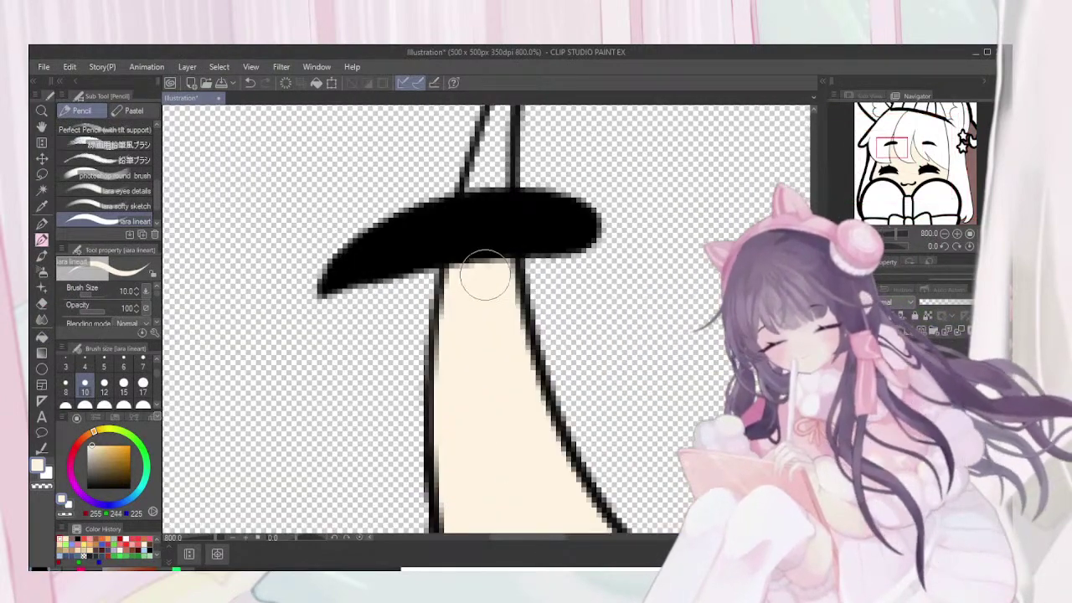
scroll(477, 274, "up", 2)
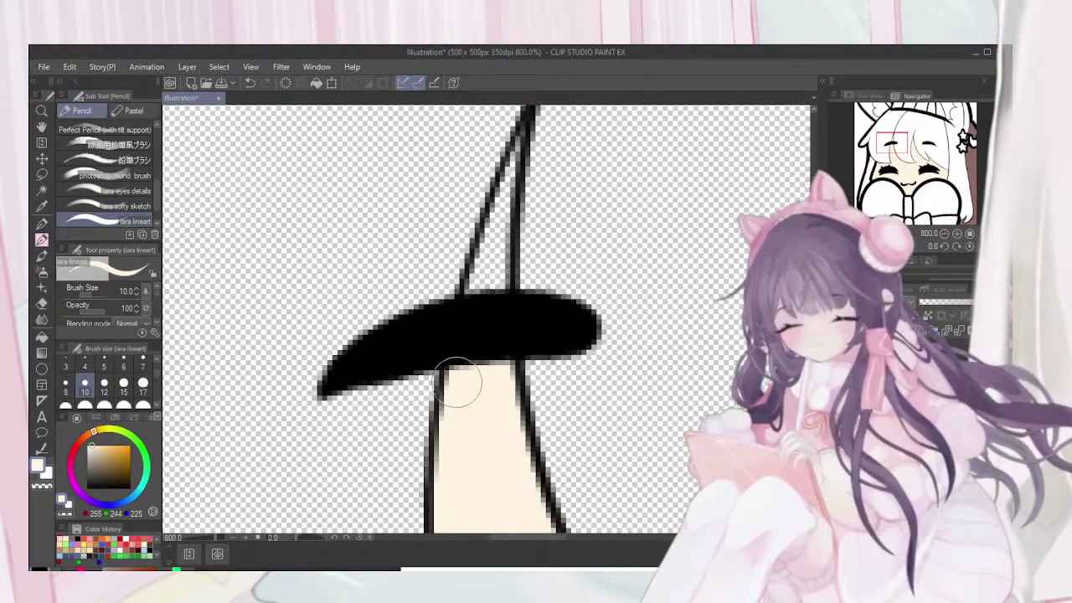
mouse_move(471, 291)
left_mouse_down()
mouse_move(487, 270)
mouse_move(509, 172)
mouse_move(505, 189)
left_mouse_up()
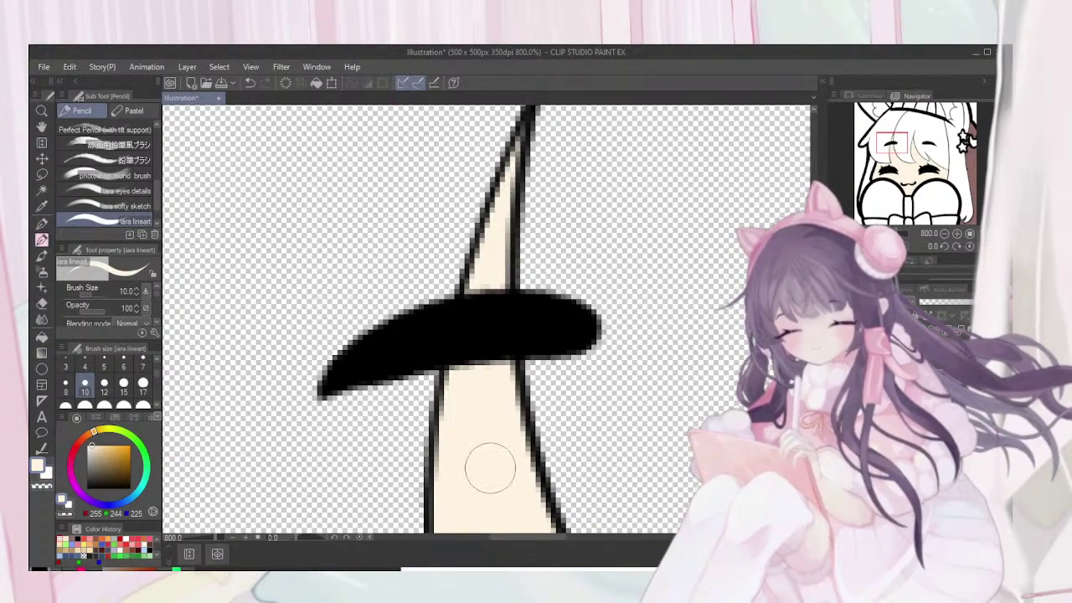
Inspect the skin fill along the fringe tips and around the right eyebrow for unpainted gaps
scroll(490, 468, "down", 5)
scroll(490, 468, "right", 3)
scroll(490, 468, "down", 11)
scroll(490, 468, "right", 8)
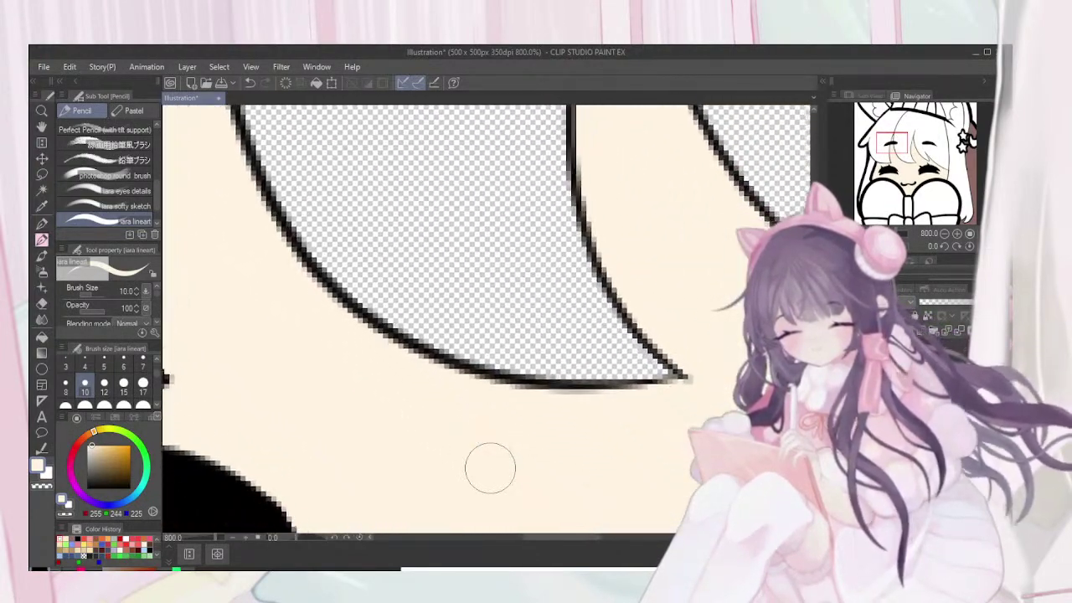
scroll(699, 317, "right", 8)
scroll(699, 317, "up", 6)
scroll(702, 317, "up", 4)
scroll(702, 317, "right", 2)
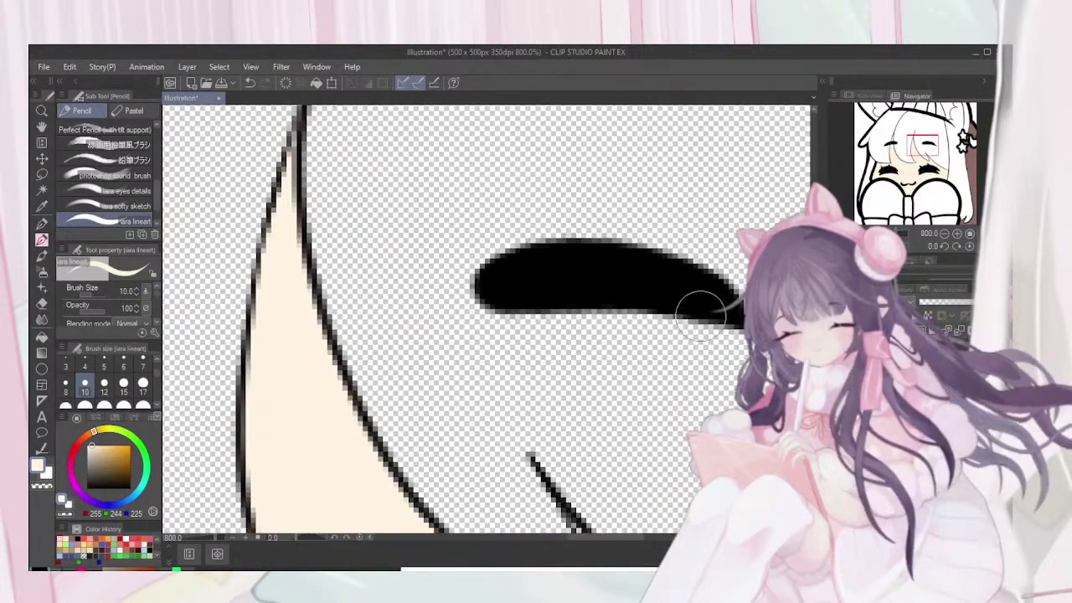
scroll(299, 343, "down", 2)
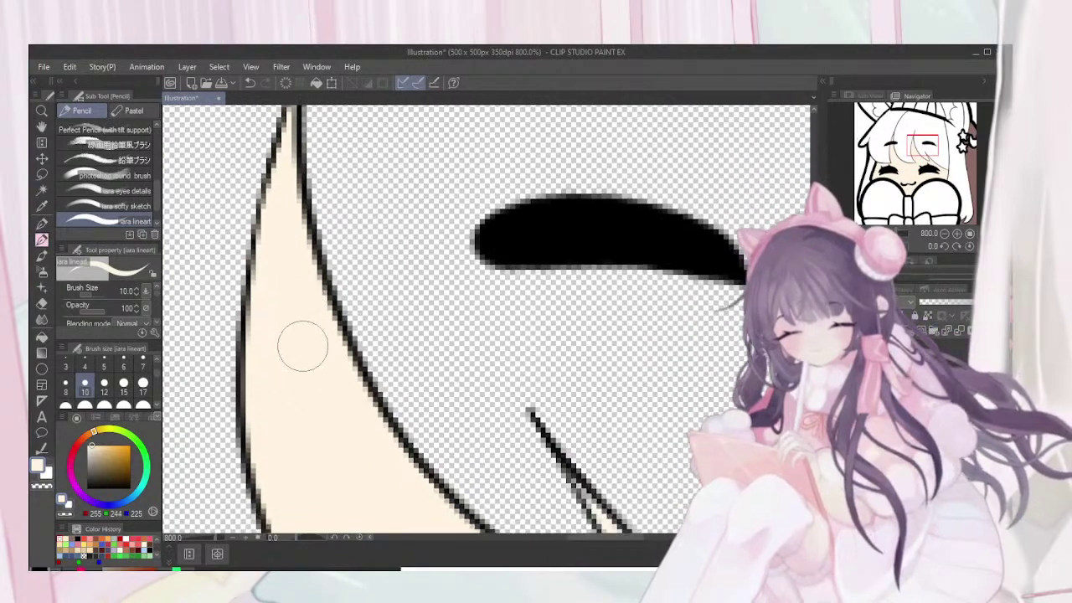
scroll(302, 345, "down", 2)
scroll(303, 346, "left", 2)
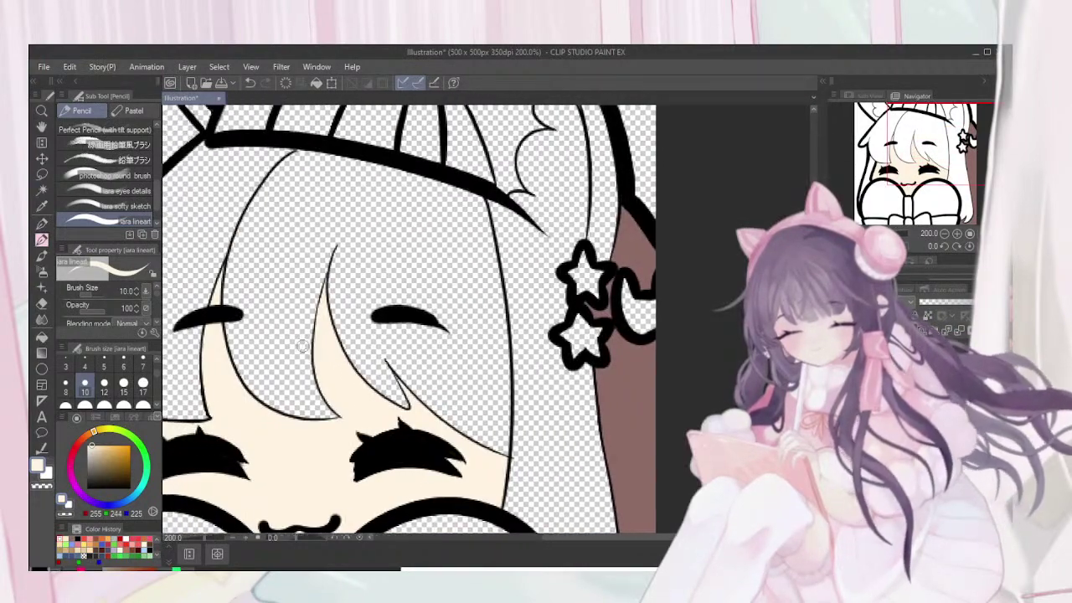
scroll(303, 345, "down", 1)
scroll(303, 346, "left", 4)
scroll(303, 346, "down", 1)
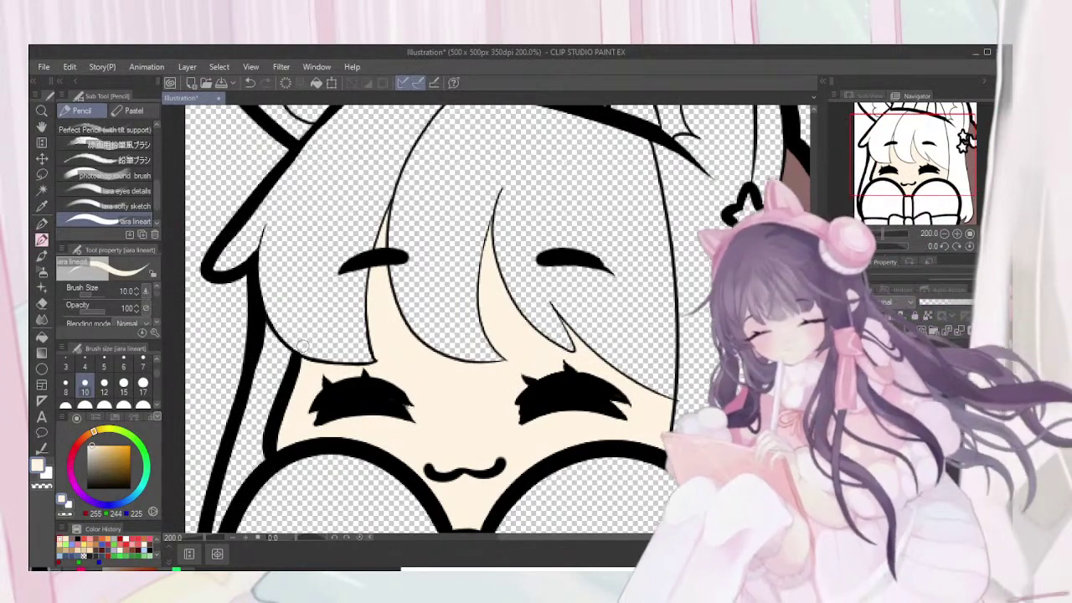
Paint the hair strand left of the face with pale blue-grey (RGB 217, 225, 230)
left_click_drag(123, 502, 127, 500)
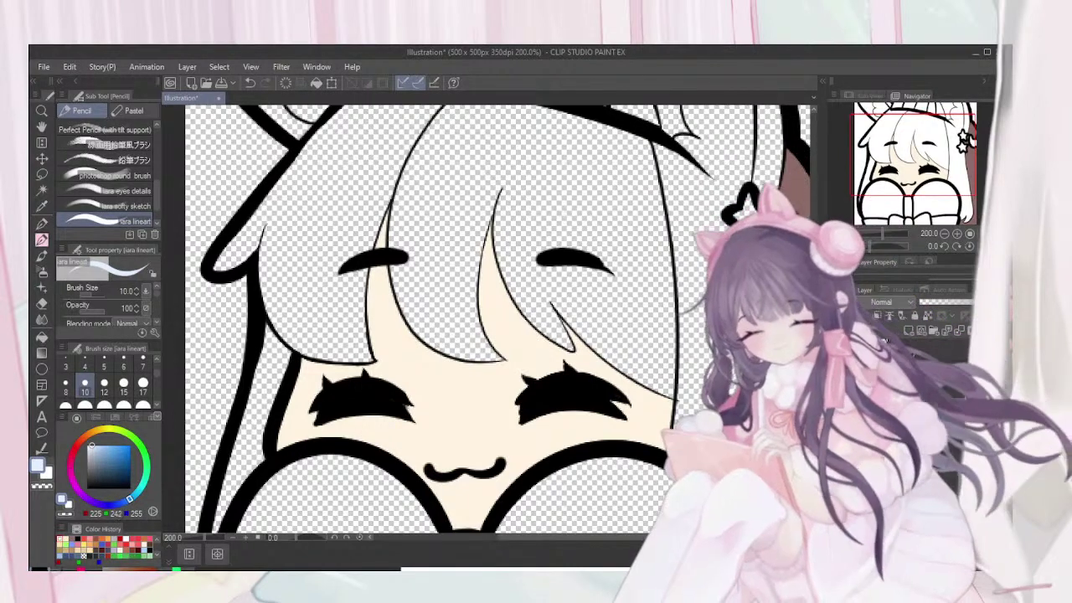
left_click(110, 545)
left_click(108, 549)
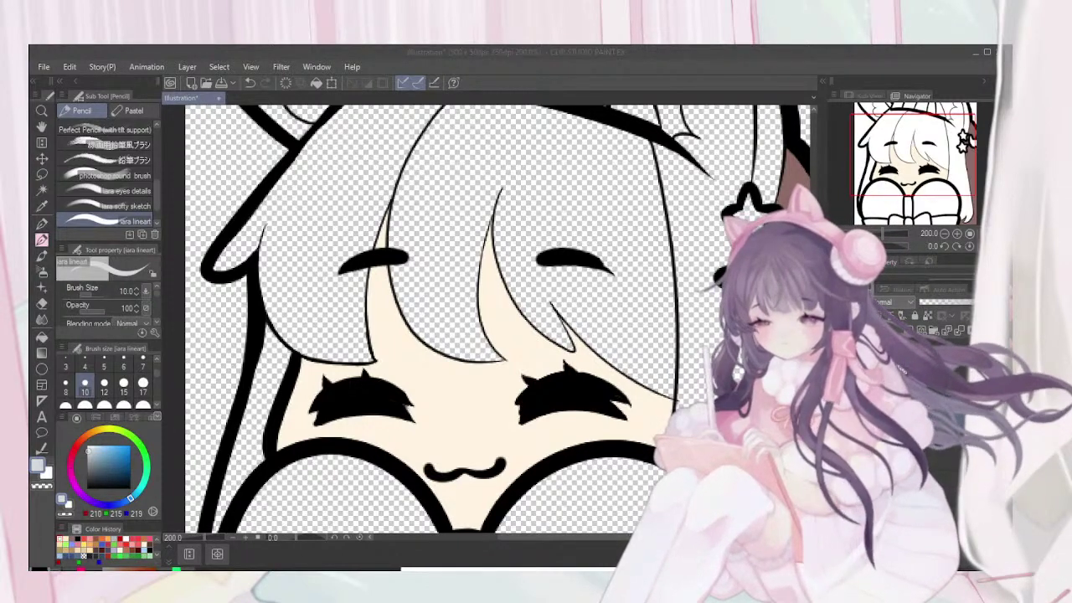
left_click(90, 449)
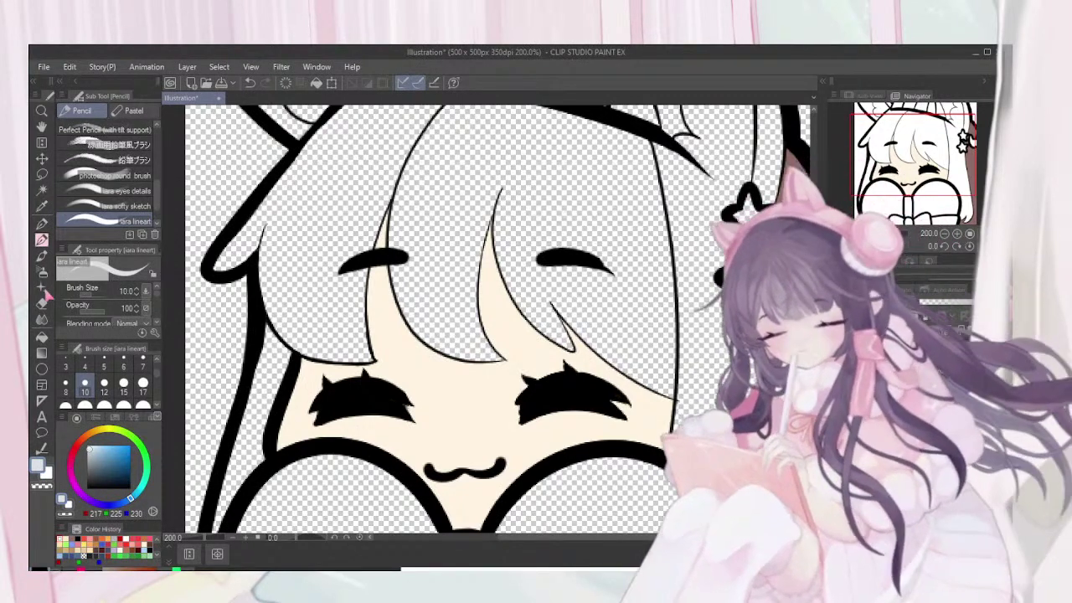
left_click_drag(271, 340, 261, 458)
left_click_drag(293, 308, 257, 464)
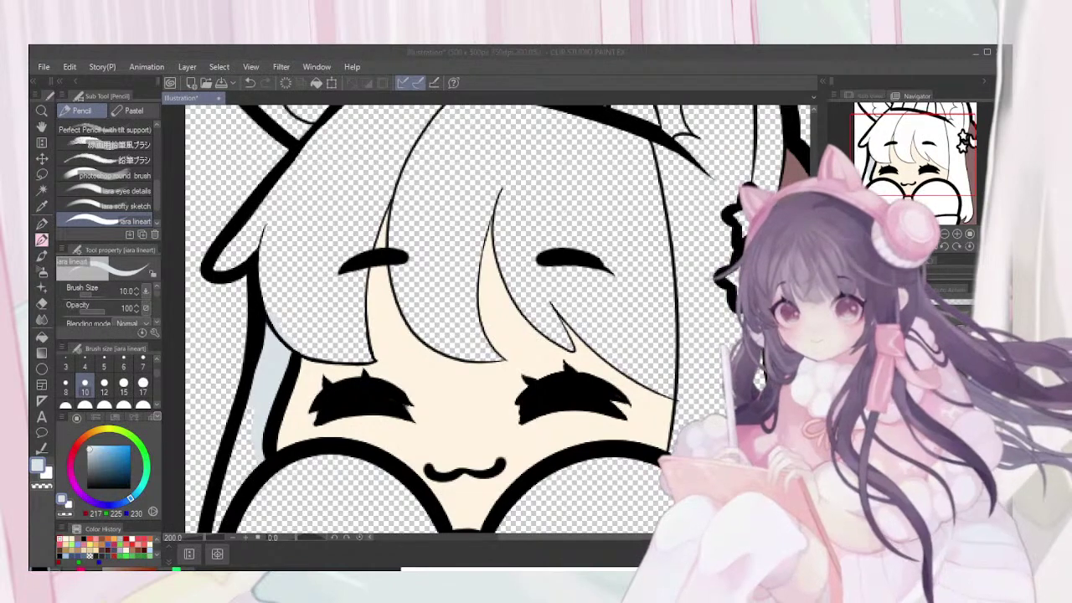
Repaint the left side strand and paint the left fringe lock in lighter blue-grey (RGB 235, 240, 244) at brush size 17
left_click(87, 447)
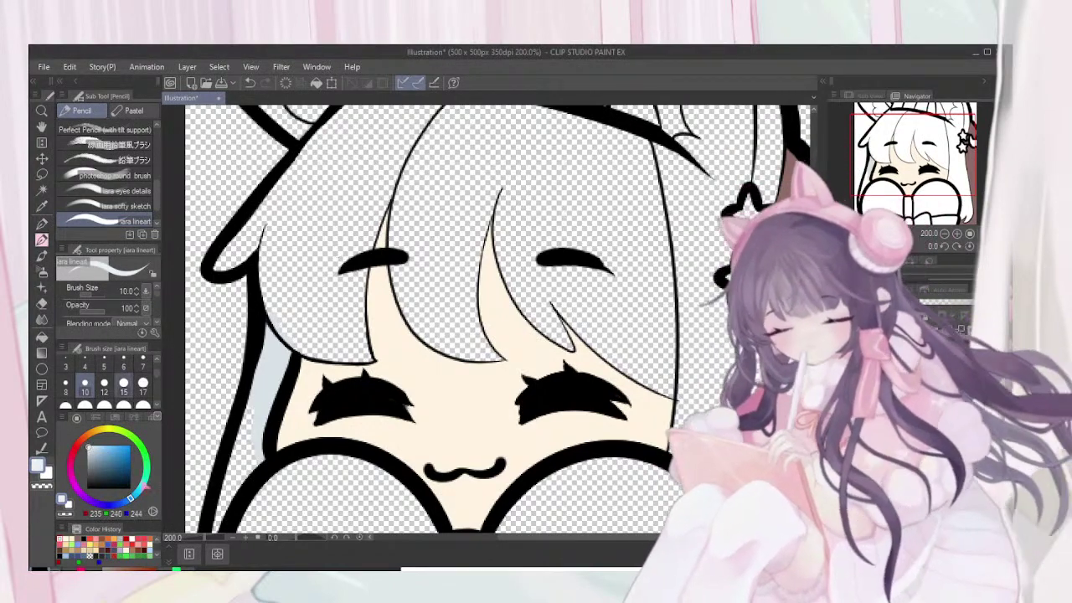
left_click(142, 382)
mouse_move(255, 416)
left_mouse_down()
mouse_move(281, 327)
mouse_move(252, 473)
mouse_move(254, 415)
mouse_move(234, 473)
mouse_move(252, 392)
mouse_move(237, 491)
mouse_move(243, 437)
mouse_move(280, 403)
left_mouse_up()
mouse_move(303, 345)
left_mouse_down()
mouse_move(322, 113)
mouse_move(344, 214)
mouse_move(406, 248)
mouse_move(444, 123)
mouse_move(349, 230)
mouse_move(351, 314)
left_mouse_up()
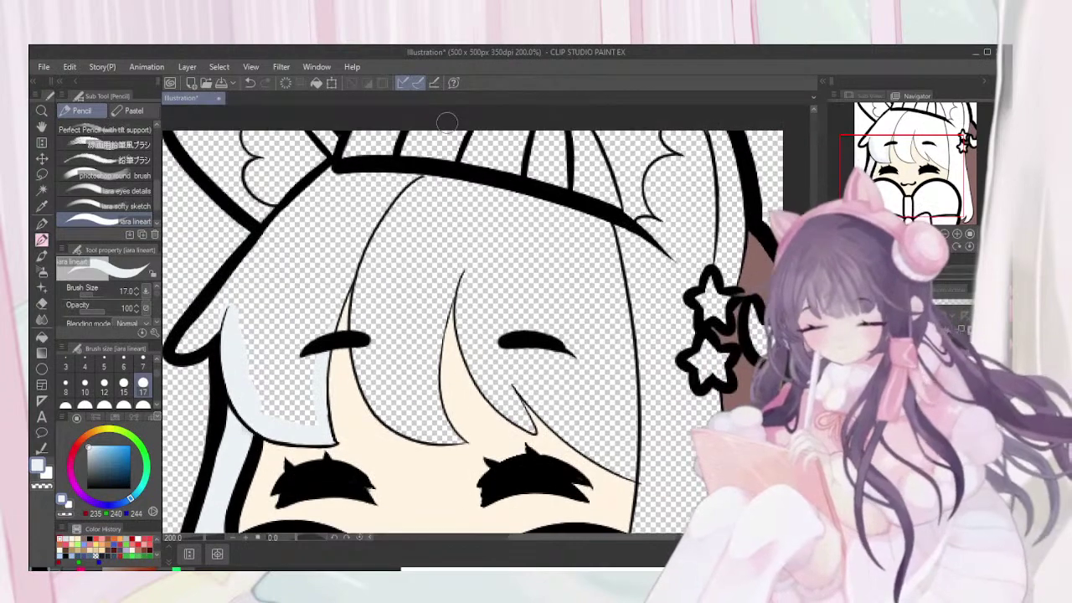
mouse_move(186, 334)
left_mouse_down()
mouse_move(332, 172)
mouse_move(218, 317)
mouse_move(213, 334)
mouse_move(266, 253)
mouse_move(254, 396)
mouse_move(262, 256)
mouse_move(249, 396)
mouse_move(340, 196)
mouse_move(337, 179)
mouse_move(421, 174)
mouse_move(457, 187)
mouse_move(401, 179)
mouse_move(312, 322)
mouse_move(303, 383)
mouse_move(391, 193)
mouse_move(277, 398)
left_mouse_up()
Enlarge the pencil to size 50 and paint the rest of the fringe and the upper right side hair
key("bracketright")
key("bracketright")
key("bracketright")
key("bracketright")
key("bracketright")
mouse_move(312, 303)
left_mouse_down()
mouse_move(329, 248)
mouse_move(303, 422)
mouse_move(306, 333)
mouse_move(360, 254)
mouse_move(347, 303)
mouse_move(386, 225)
mouse_move(351, 206)
mouse_move(471, 215)
mouse_move(442, 201)
mouse_move(538, 219)
mouse_move(613, 253)
mouse_move(641, 280)
mouse_move(614, 265)
mouse_move(472, 268)
mouse_move(521, 371)
mouse_move(446, 289)
mouse_move(507, 298)
mouse_move(390, 396)
mouse_move(443, 249)
mouse_move(373, 396)
mouse_move(440, 407)
mouse_move(481, 210)
mouse_move(371, 354)
mouse_move(473, 221)
mouse_move(515, 357)
mouse_move(556, 429)
mouse_move(493, 354)
mouse_move(599, 417)
mouse_move(561, 268)
mouse_move(615, 452)
mouse_move(594, 309)
mouse_move(644, 488)
mouse_move(569, 407)
mouse_move(654, 356)
mouse_move(647, 415)
mouse_move(663, 293)
mouse_move(672, 302)
mouse_move(661, 348)
mouse_move(611, 316)
mouse_move(668, 492)
left_mouse_up()
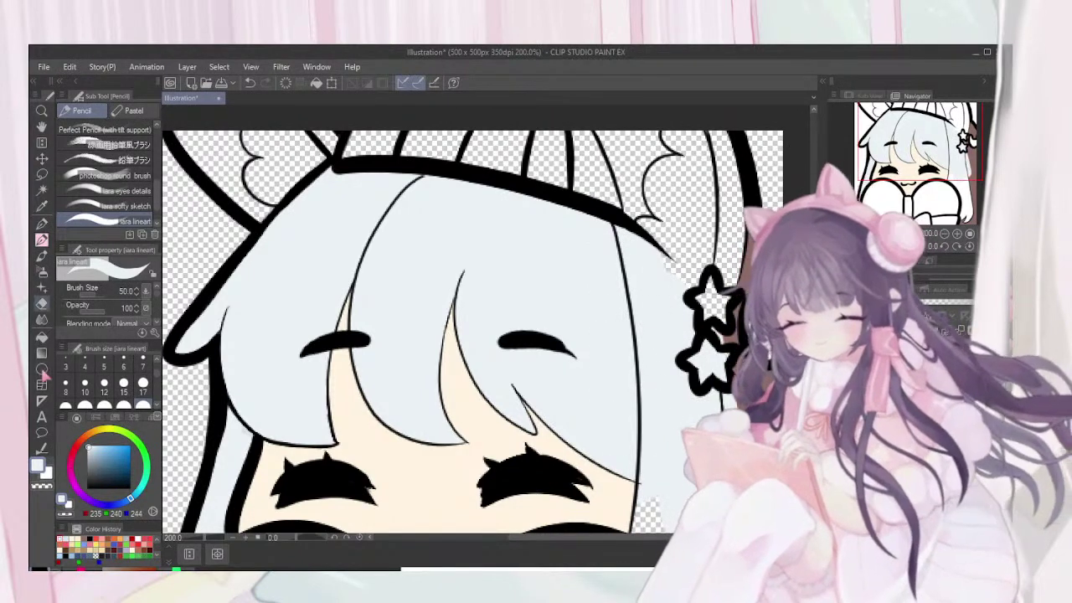
Set the eraser size to 17, and recolour the fringe and left strand with bluish-white (RGB 243, 247, 249) fills
key("e")
left_click(143, 383)
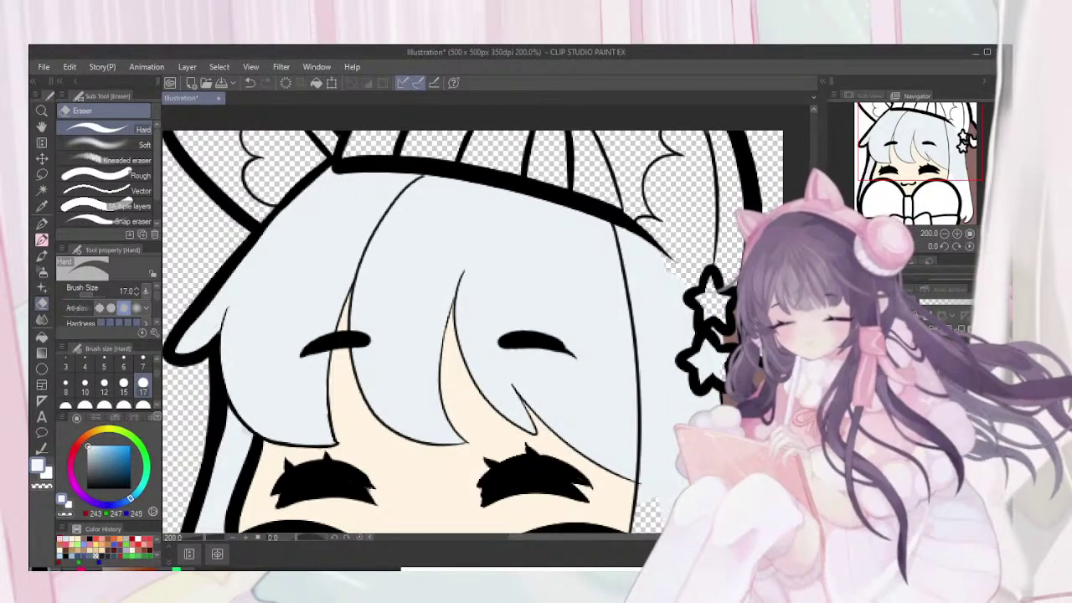
key("g")
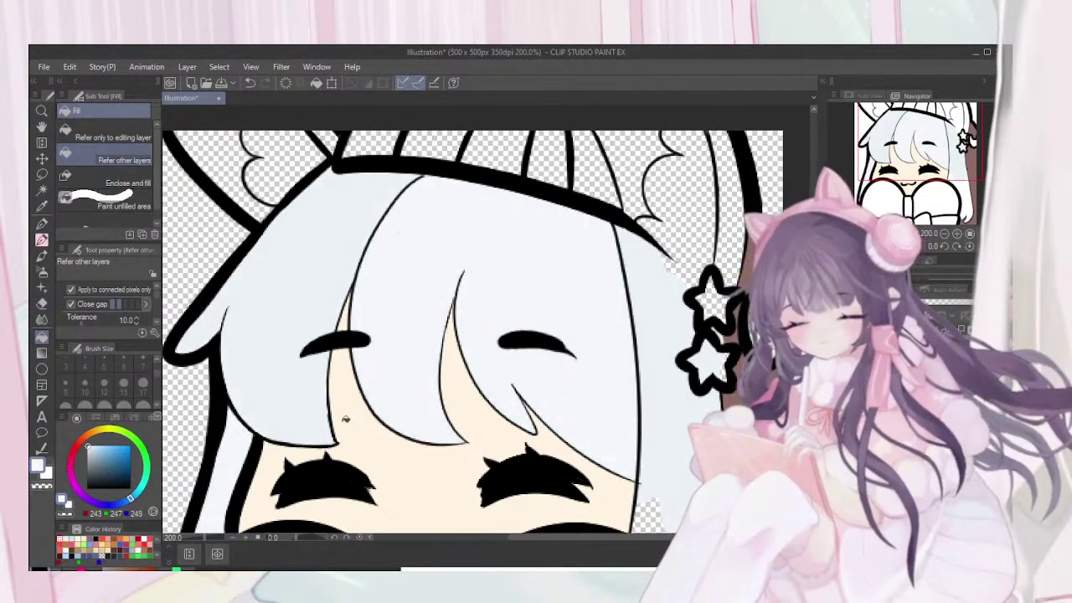
Return to the lineart pencil and paint the right cat ear and the hair beneath it bluish-white, reducing the brush to size 17
left_click(42, 239)
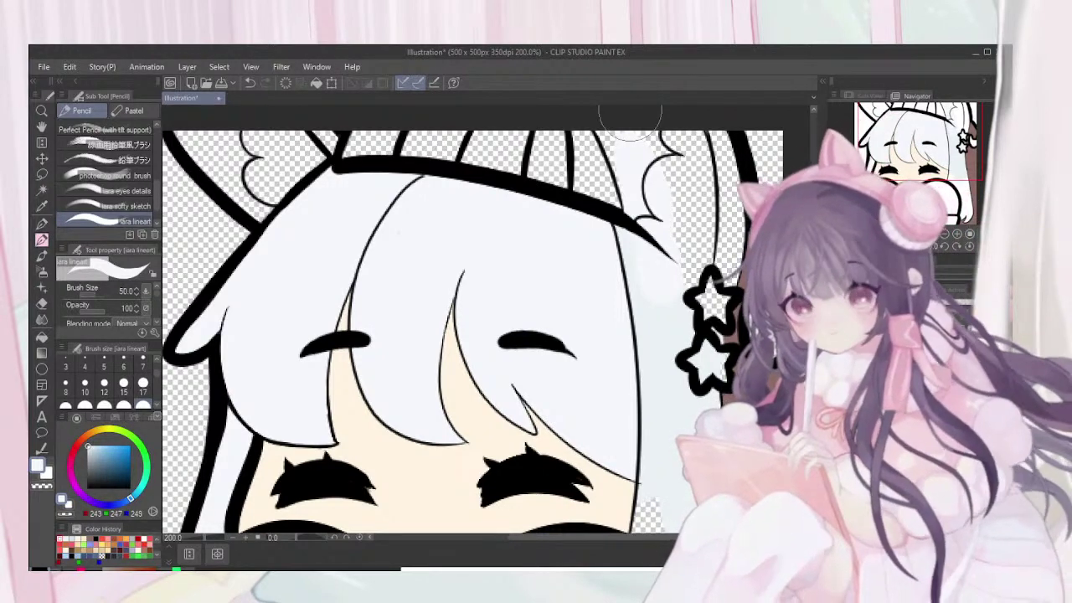
key("bracketleft")
key("bracketleft")
key("bracketleft")
key("bracketleft")
key("bracketleft")
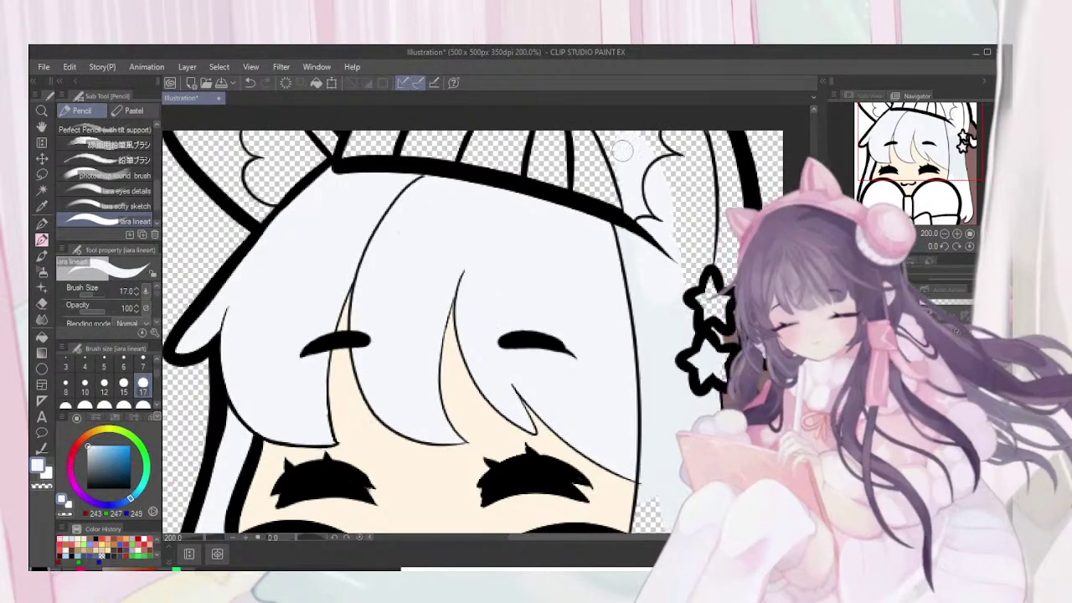
mouse_move(663, 249)
left_mouse_down()
mouse_move(648, 124)
mouse_move(676, 274)
mouse_move(673, 192)
mouse_move(694, 281)
mouse_move(683, 256)
mouse_move(697, 222)
mouse_move(698, 248)
mouse_move(702, 169)
left_mouse_up()
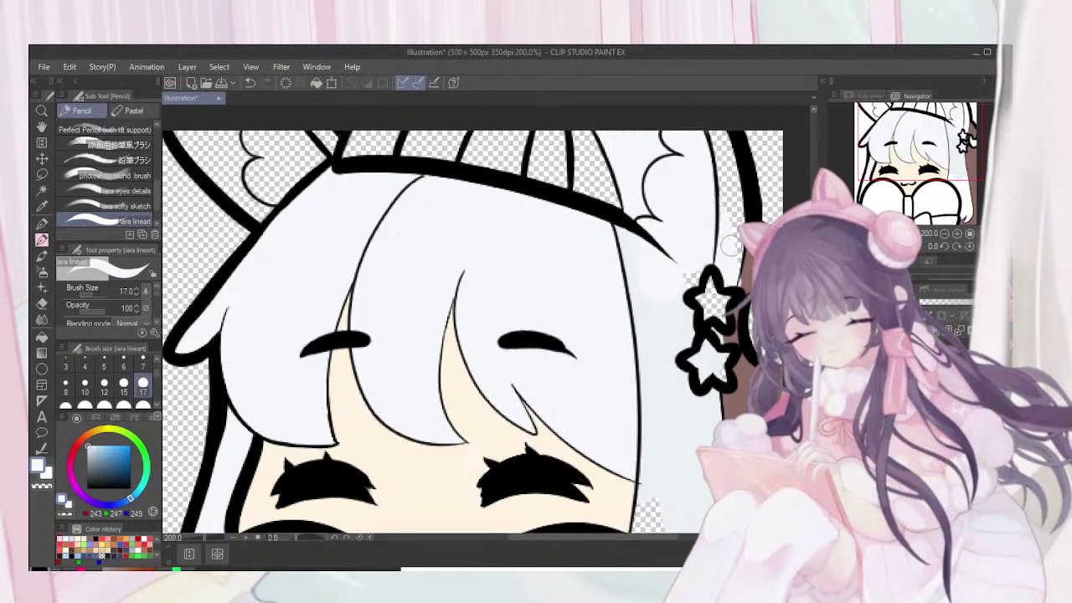
Undo the last stroke and paint the outer strip of the right ear and the hair around the star clips
scroll(728, 238, "up", 2)
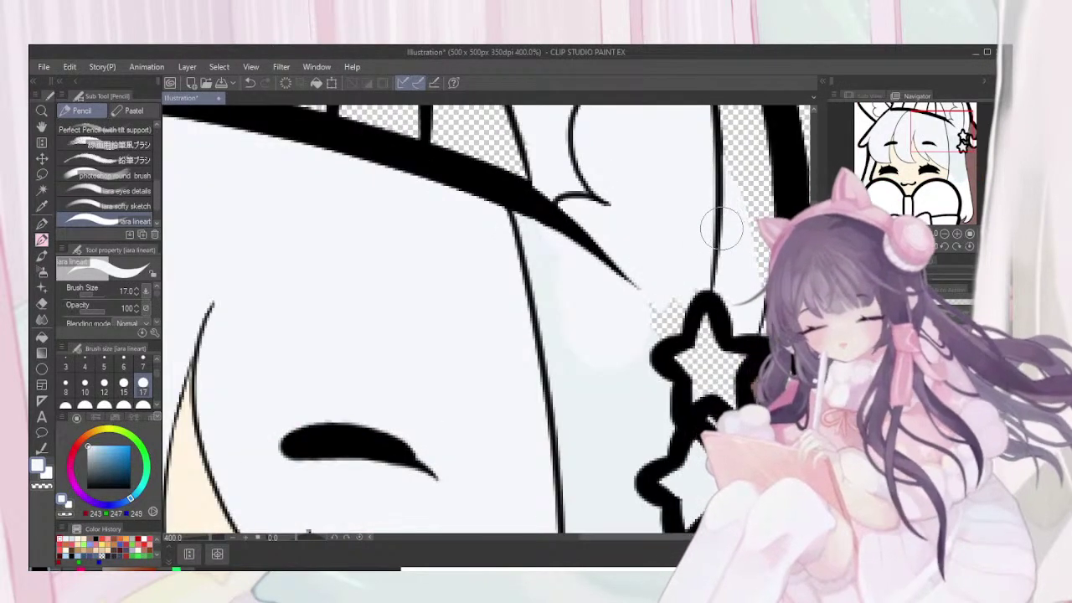
scroll(721, 227, "down", 2)
key("ctrl+z")
mouse_move(732, 174)
left_mouse_down()
mouse_move(715, 118)
mouse_move(733, 126)
left_mouse_up()
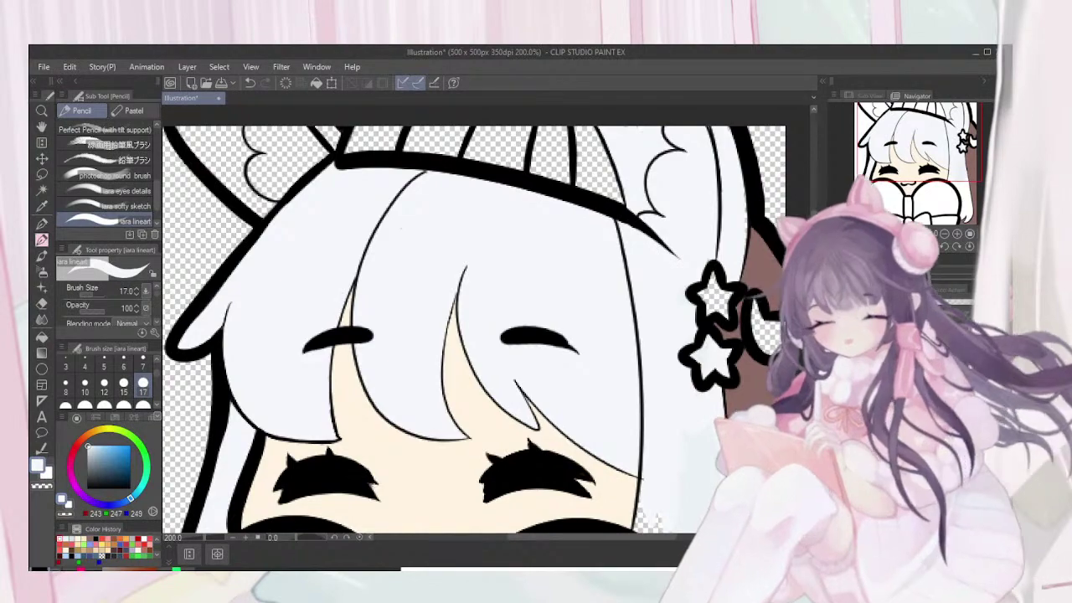
Paint the lower right side hair bluish-white, from beside the cheek past the mitten down to its curled tip
key("ctrl+minus")
key("ctrl+minus")
left_click_drag(490, 318, 445, 64)
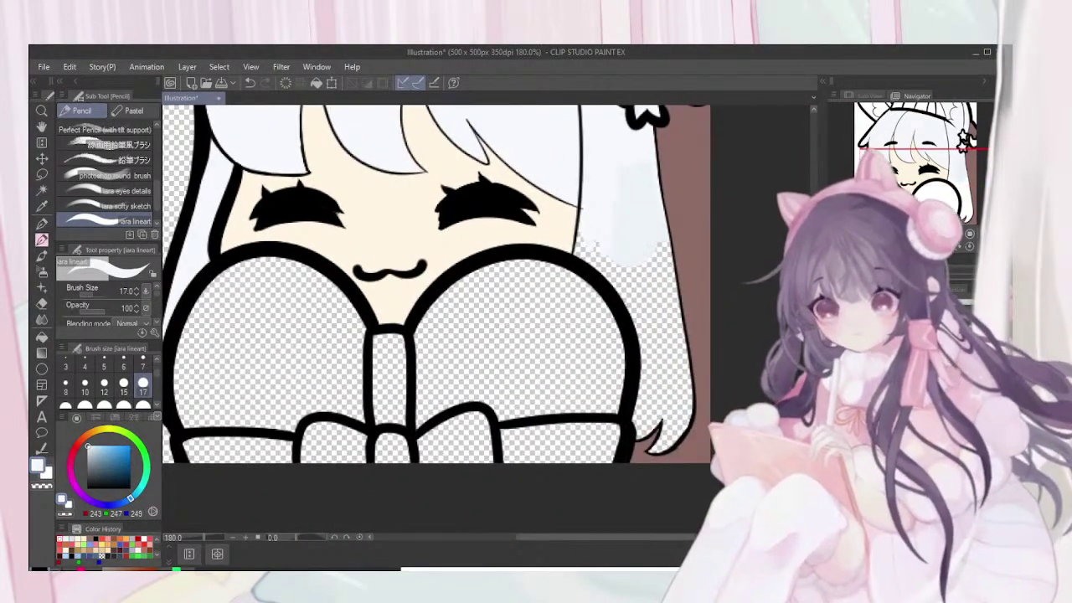
mouse_move(565, 249)
left_mouse_down()
mouse_move(622, 305)
mouse_move(589, 241)
mouse_move(609, 272)
mouse_move(639, 331)
left_mouse_up()
mouse_move(588, 230)
left_mouse_down()
mouse_move(652, 329)
mouse_move(637, 234)
mouse_move(674, 379)
mouse_move(649, 216)
mouse_move(689, 395)
mouse_move(662, 195)
mouse_move(694, 388)
left_mouse_up()
left_click_drag(685, 443, 693, 358)
mouse_move(657, 423)
left_mouse_down()
mouse_move(641, 456)
mouse_move(657, 452)
left_mouse_up()
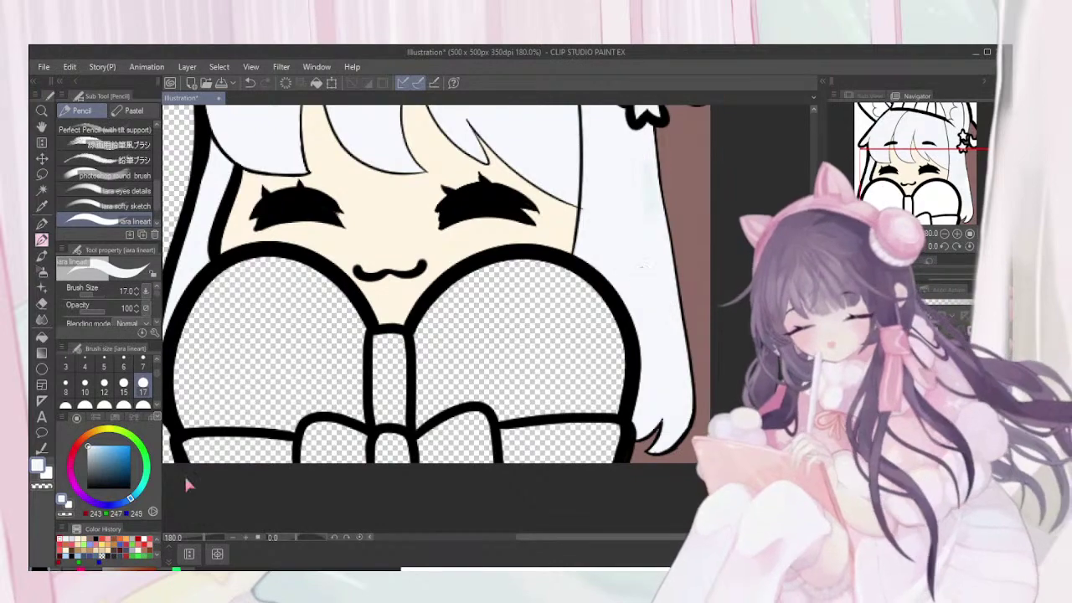
Set the pencil size to 50 and paint the left cat ear in the same bluish-white as the hair
left_click(143, 405)
left_click_drag(419, 226, 558, 475)
scroll(485, 318, "up", 3)
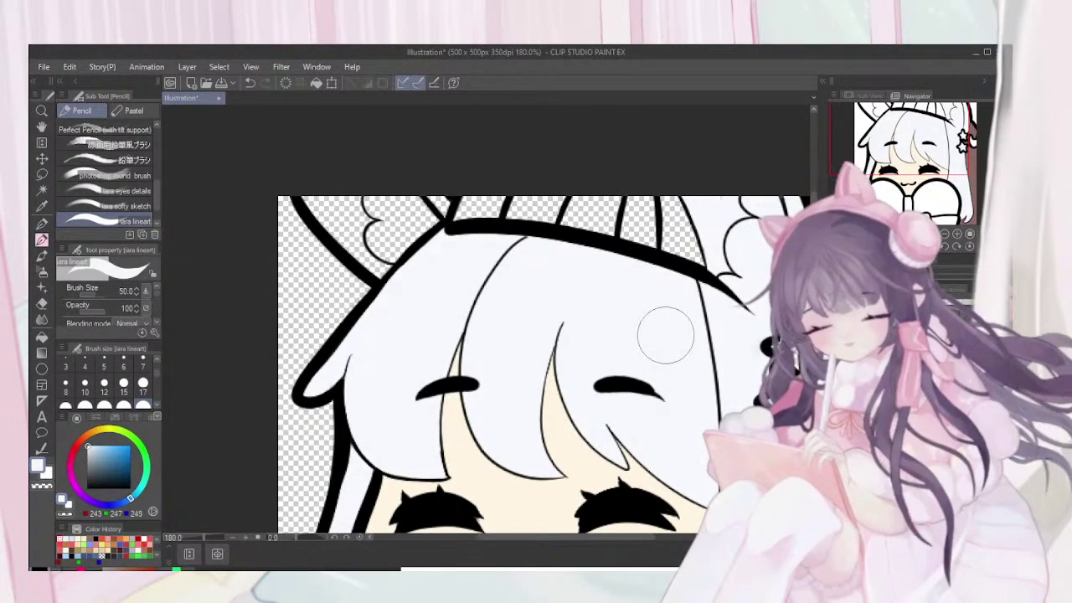
left_click_drag(666, 334, 545, 252)
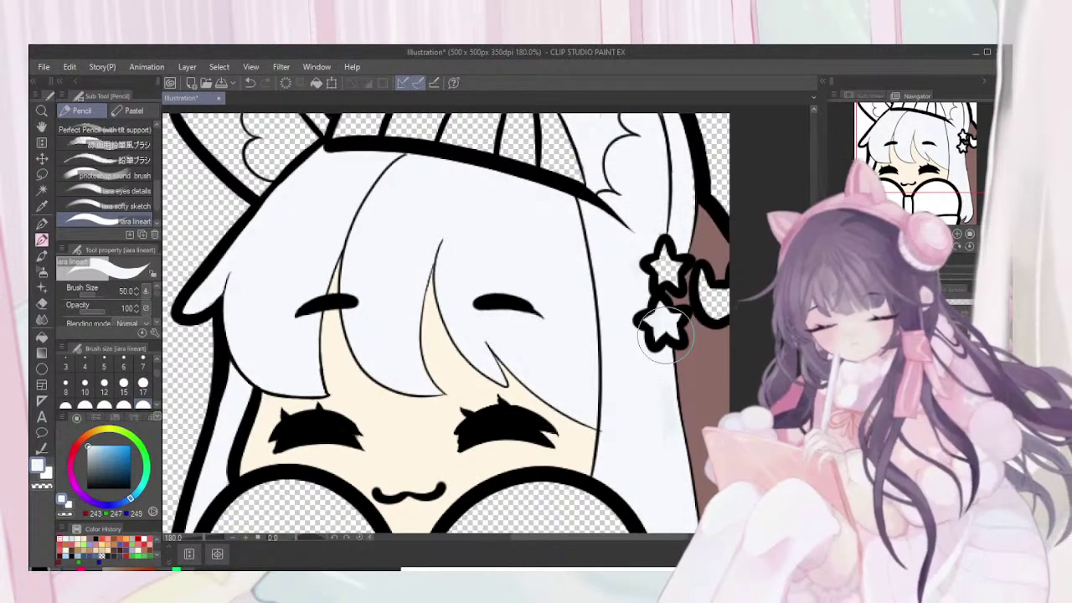
scroll(665, 333, "up", 3)
scroll(666, 334, "left", 6)
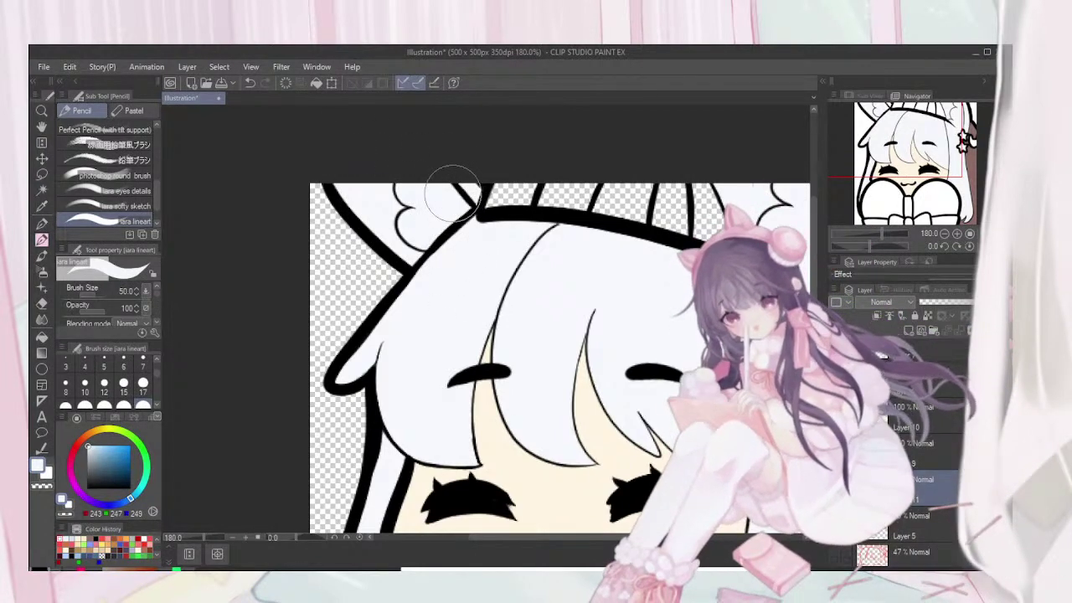
scroll(453, 193, "down", 4)
scroll(453, 194, "right", 3)
scroll(453, 194, "up", 2)
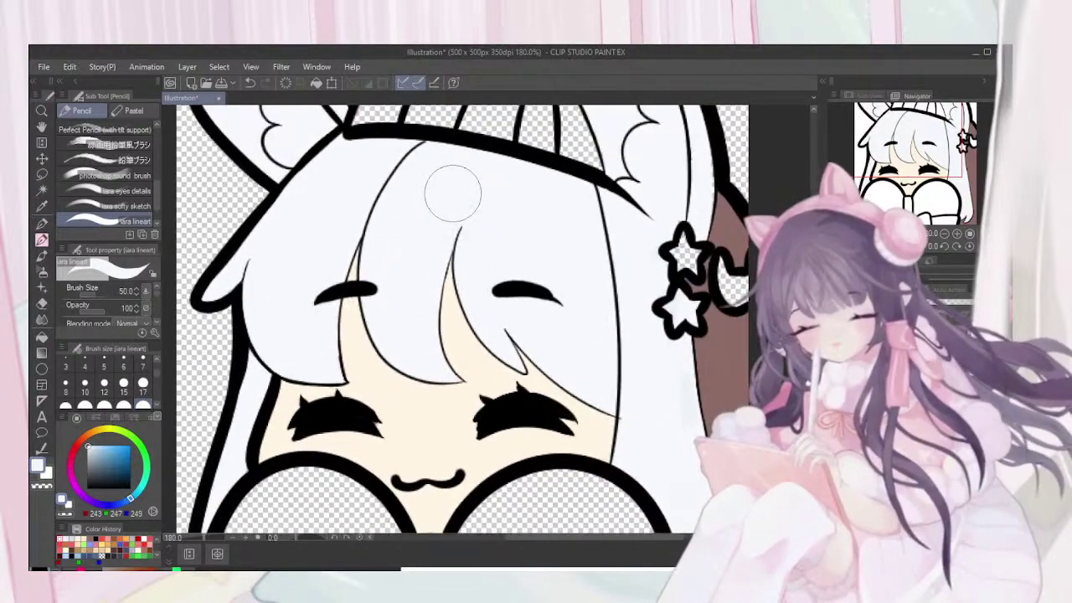
scroll(452, 193, "down", 4)
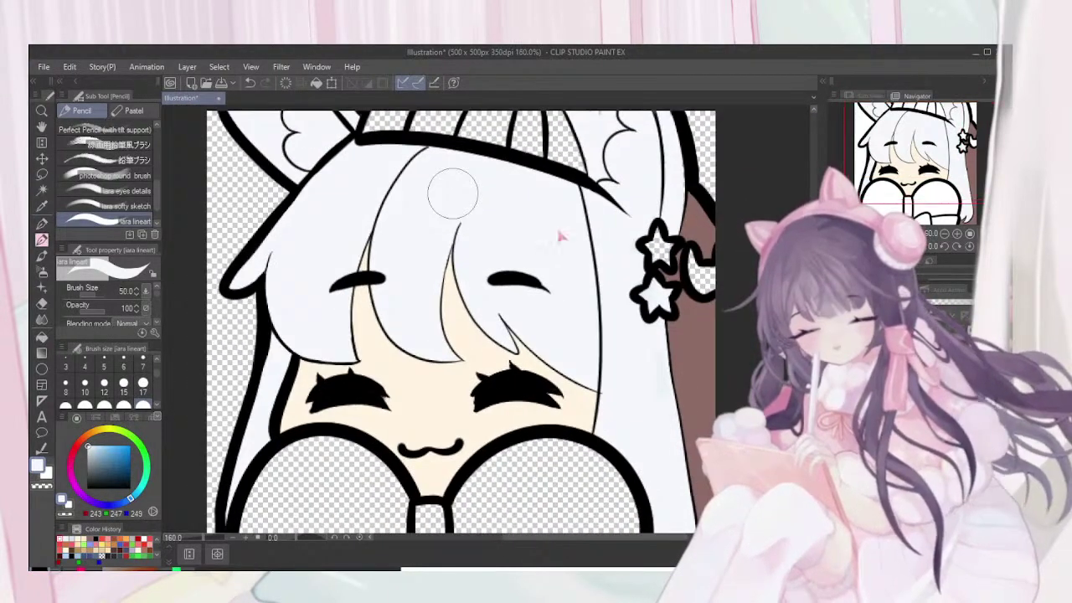
scroll(453, 194, "down", 1)
mouse_move(452, 192)
left_mouse_down()
mouse_move(514, 86)
mouse_move(504, 166)
left_mouse_up()
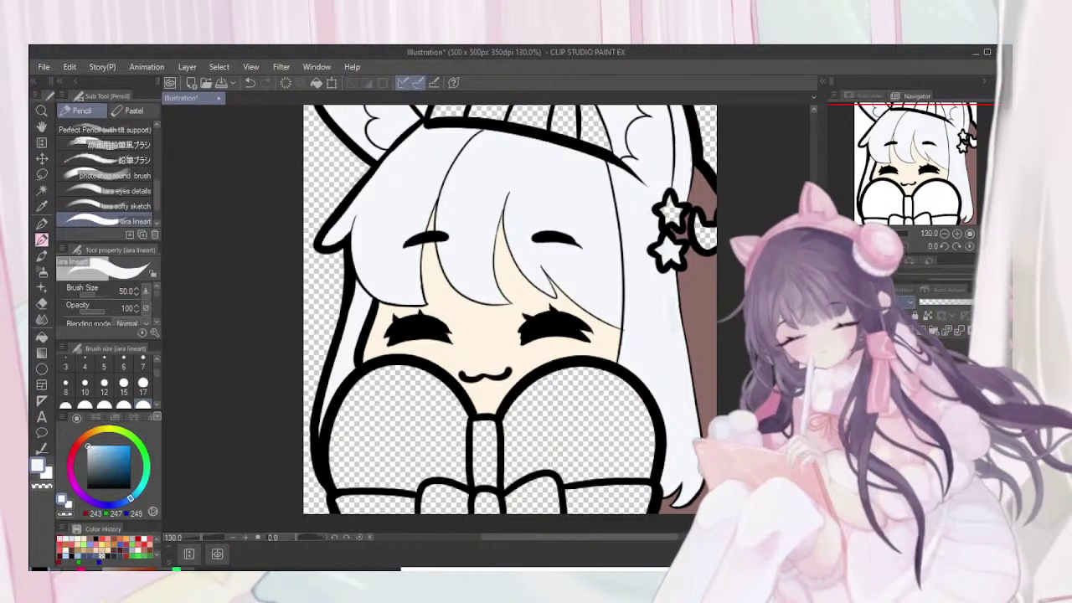
Sample the brown behind the hair, darken it to RGB 81, 63, 60 and paint a size 17 shadow strip beside the right hair
left_click(697, 289, "alt")
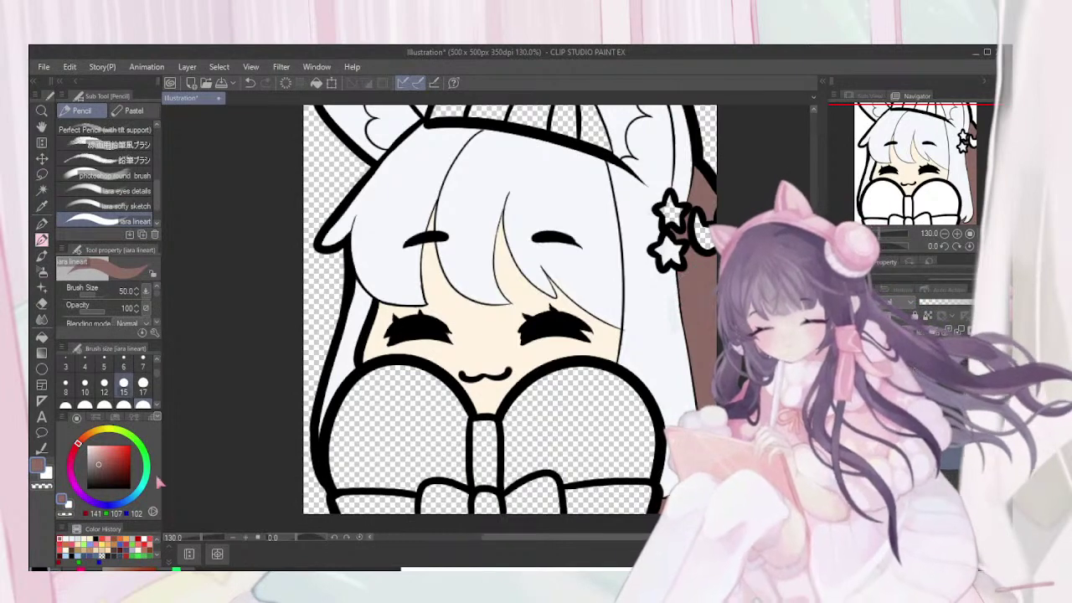
left_click(99, 473)
left_click(98, 479)
left_click(97, 474)
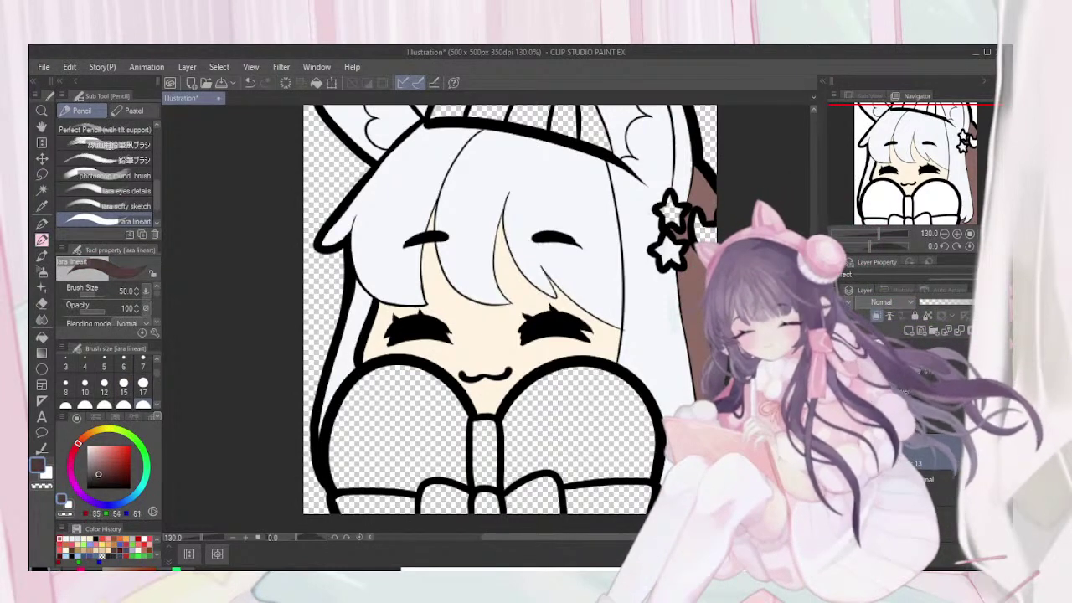
left_click(143, 383)
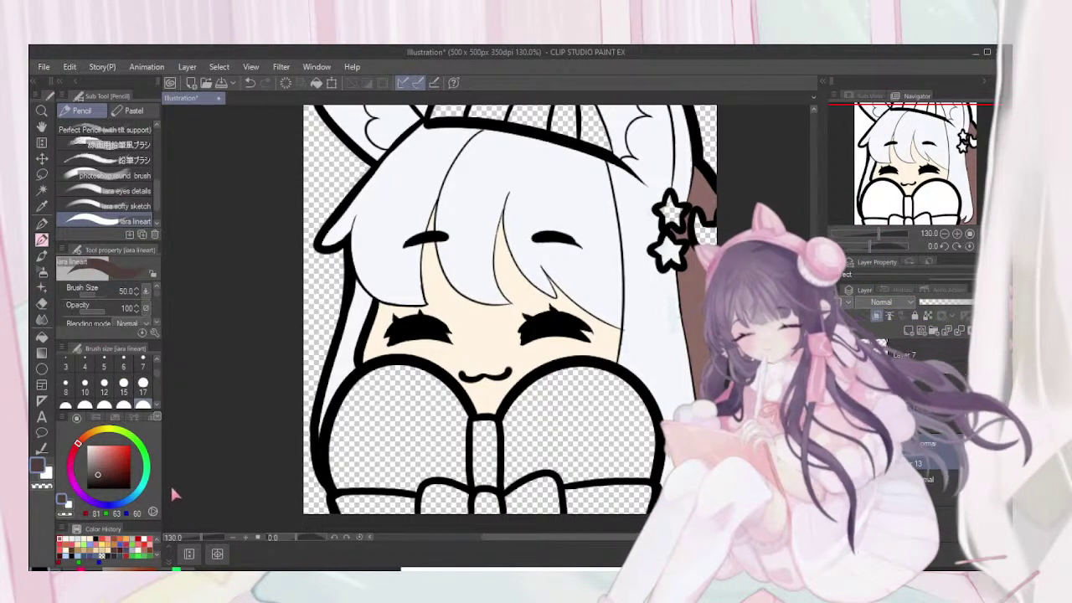
left_click_drag(156, 373, 157, 382)
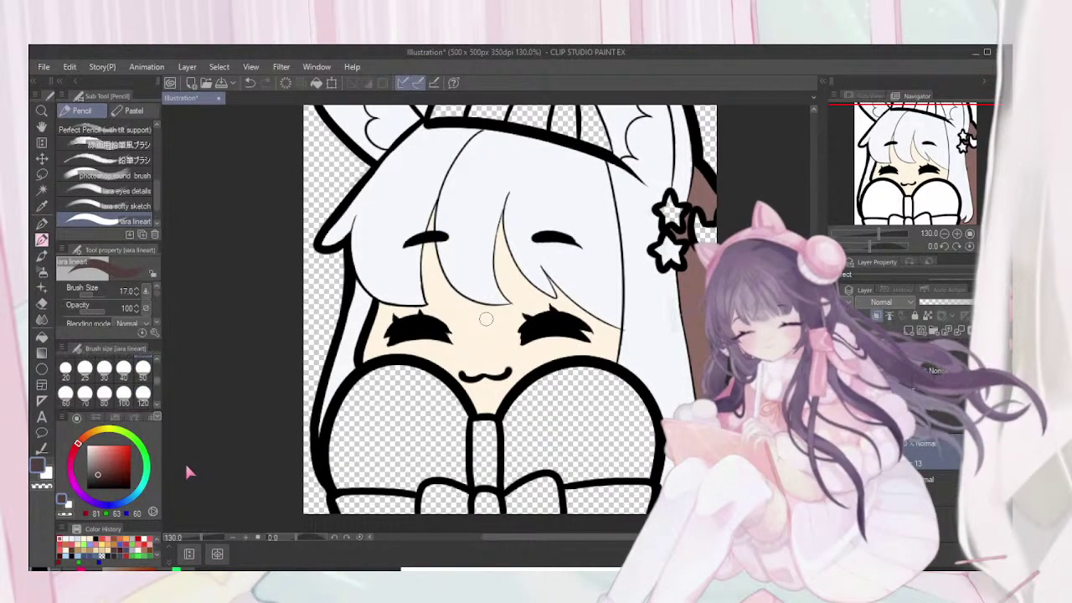
left_click_drag(679, 241, 677, 218)
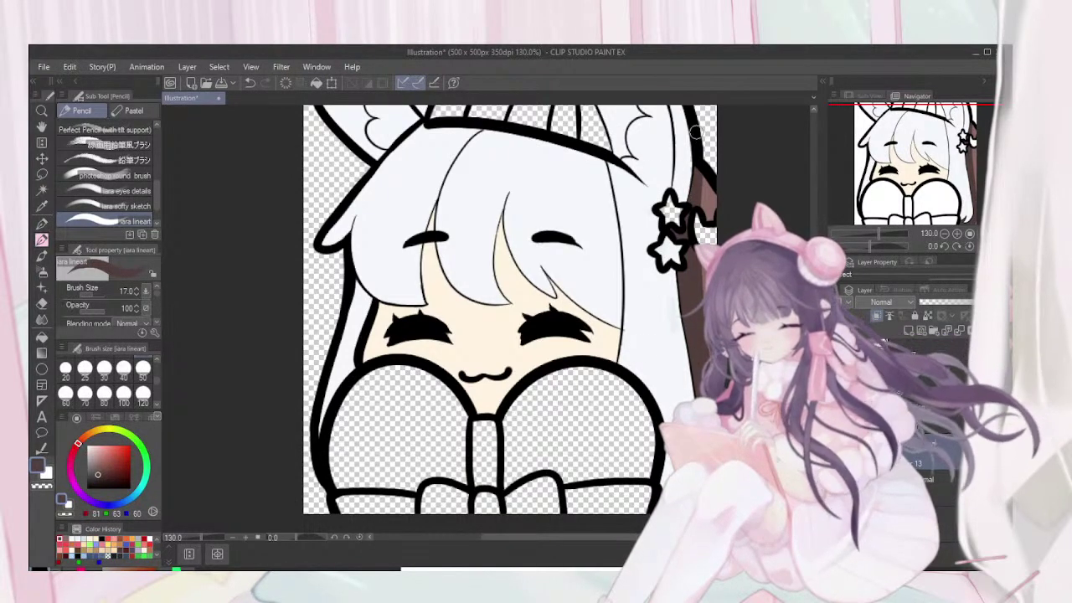
Trim the dark brown strip with the hard eraser and add strands in a lighter mid-brown with the lineart pencil
key("e")
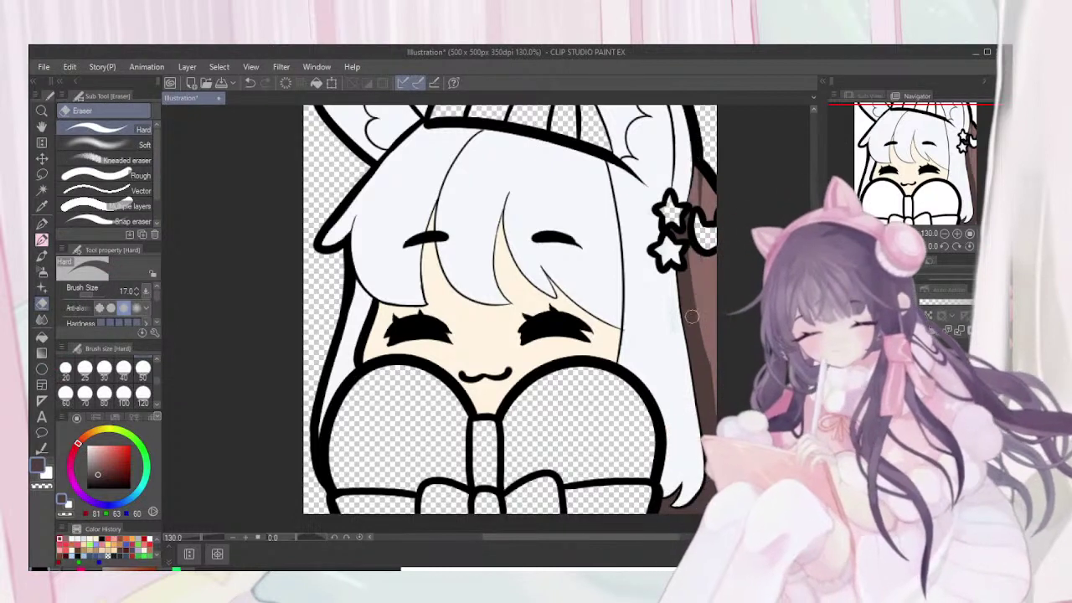
left_click_drag(693, 190, 716, 401)
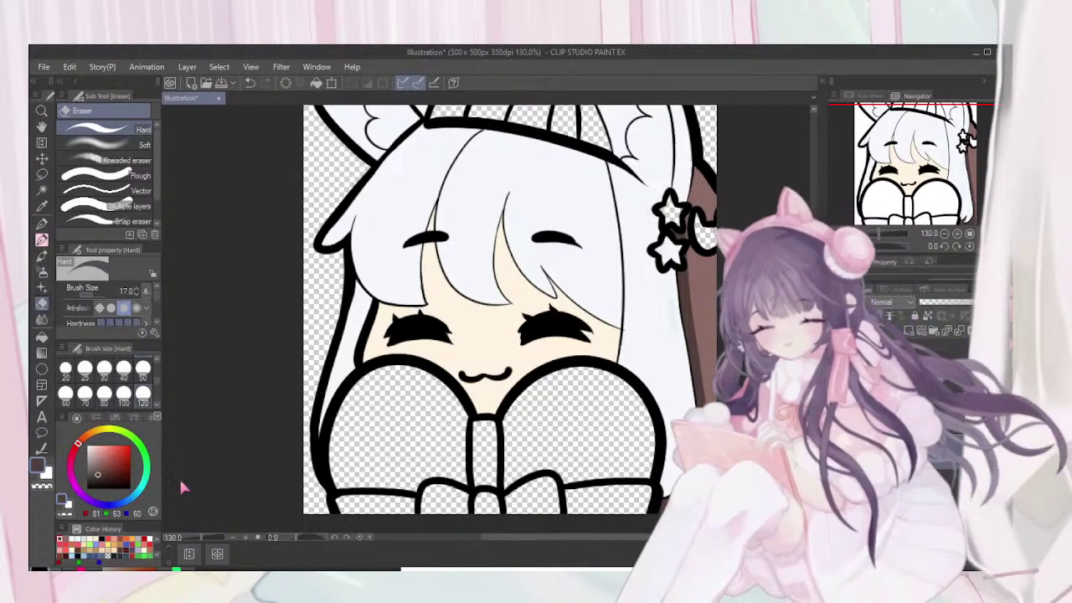
left_click_drag(98, 475, 97, 470)
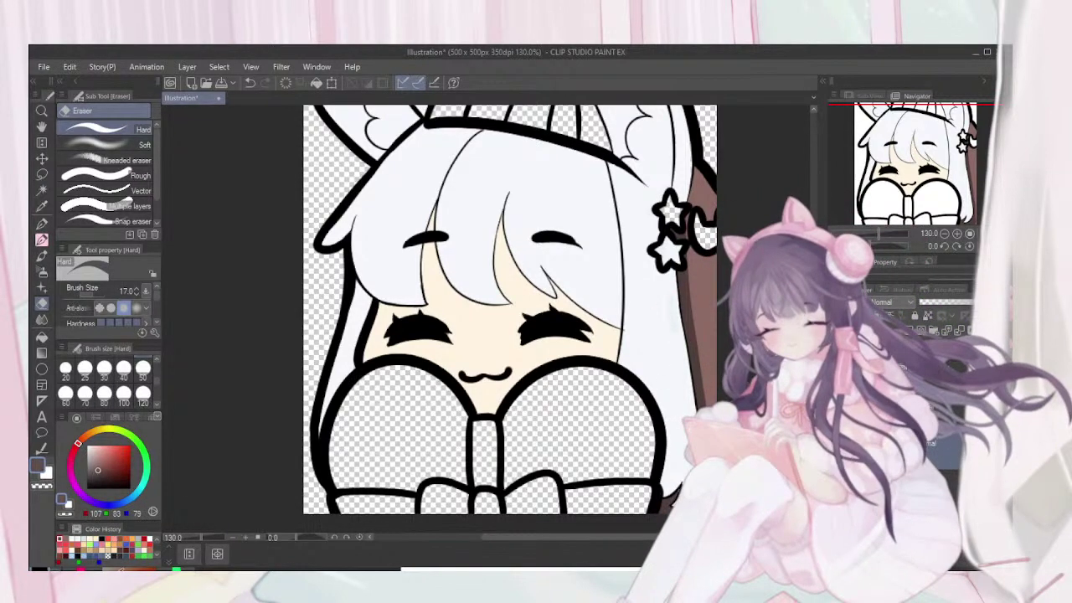
left_click(42, 240)
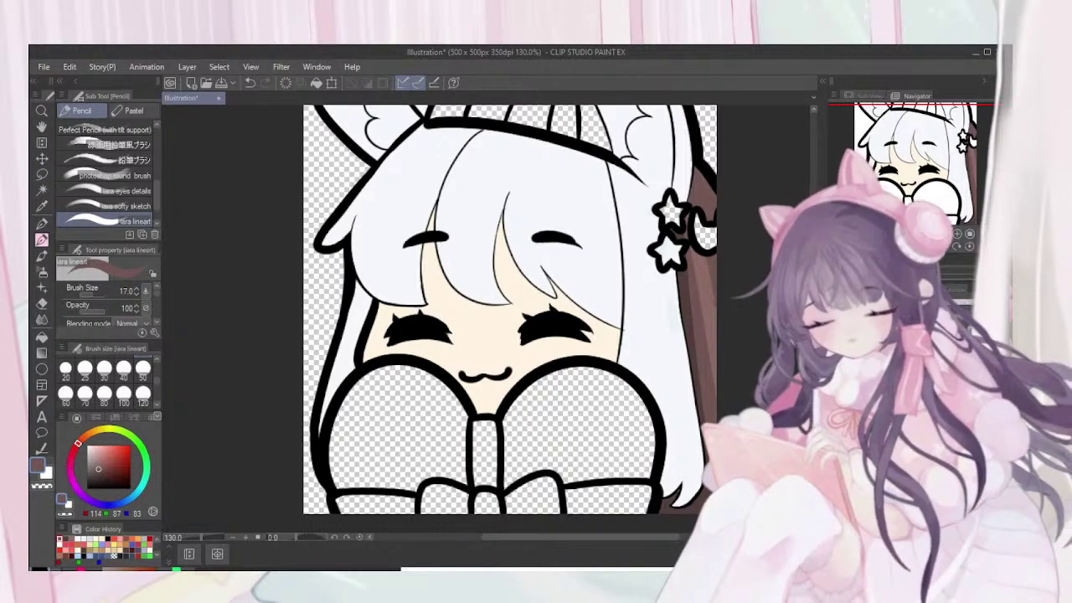
Set the pencil to pure white at size 10 and paint thin highlights along the left edges of the fringe locks
left_click(643, 328, "alt")
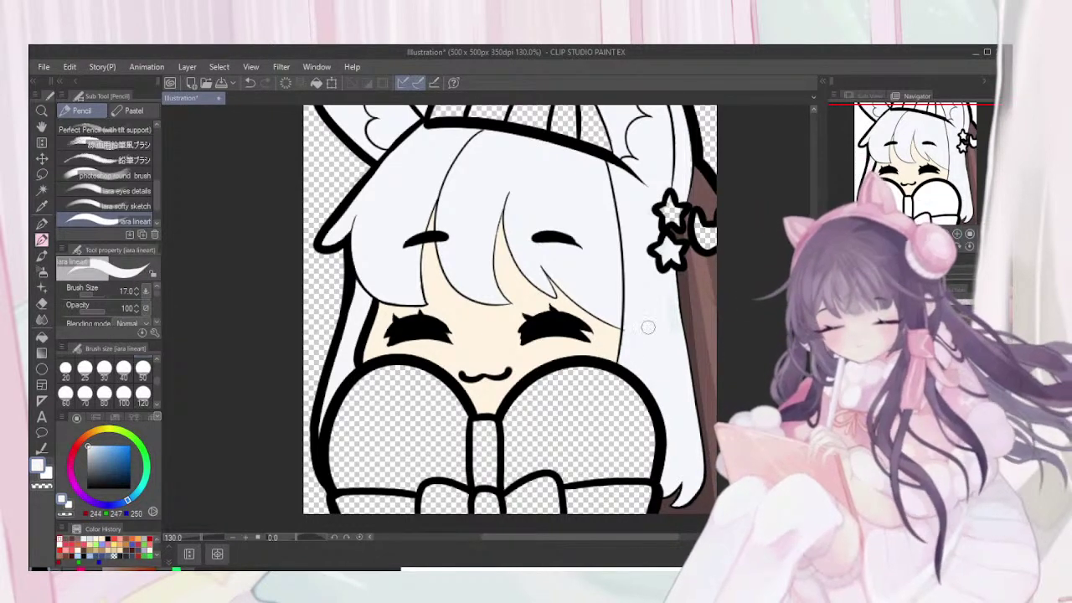
left_click_drag(97, 453, 85, 444)
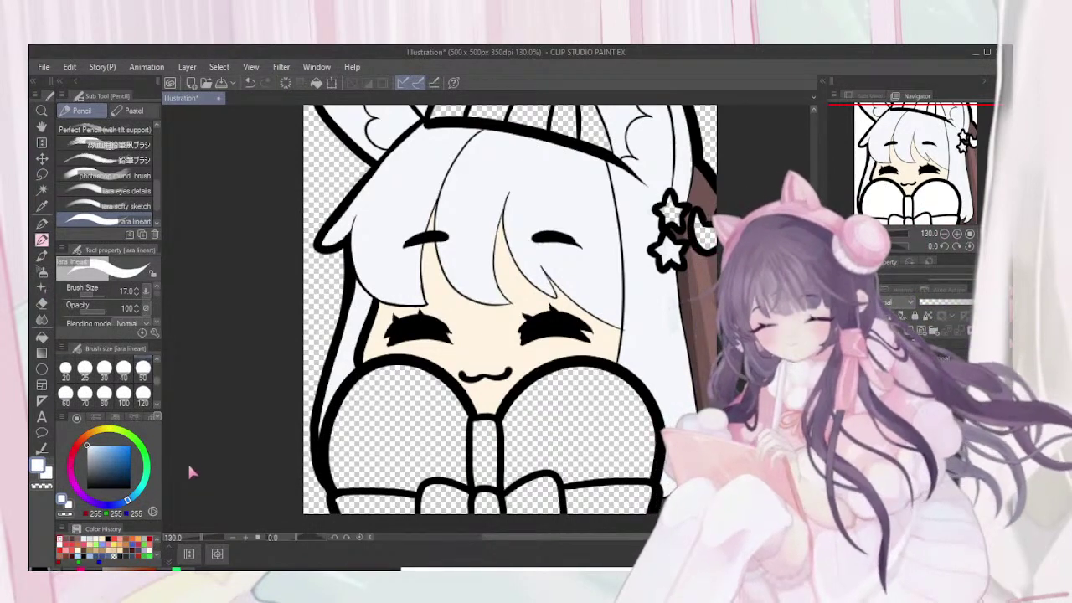
scroll(104, 381, "up", 3)
left_click(84, 384)
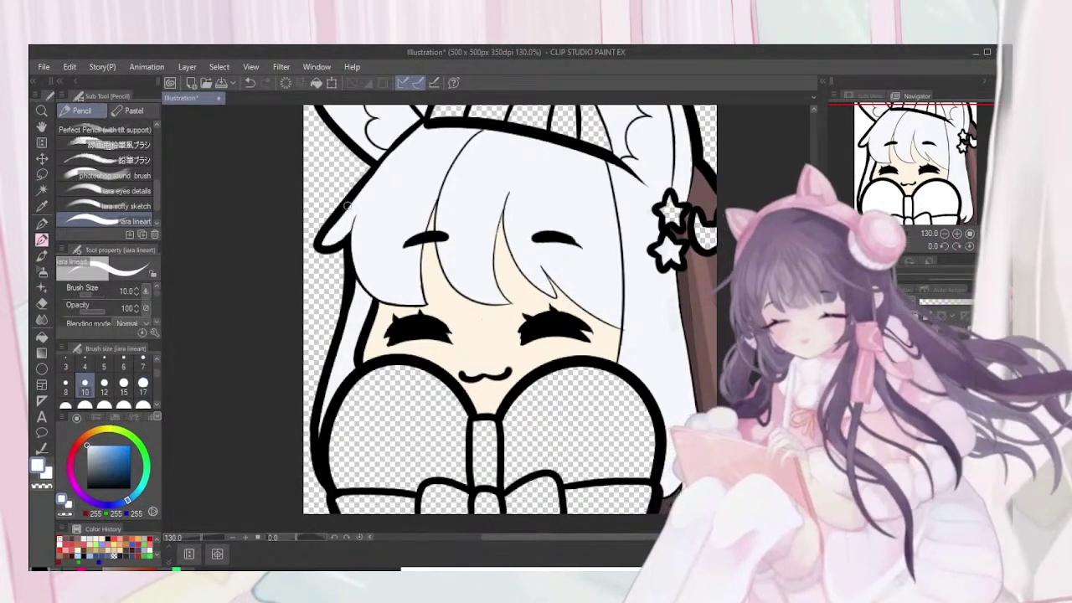
left_click_drag(340, 215, 323, 241)
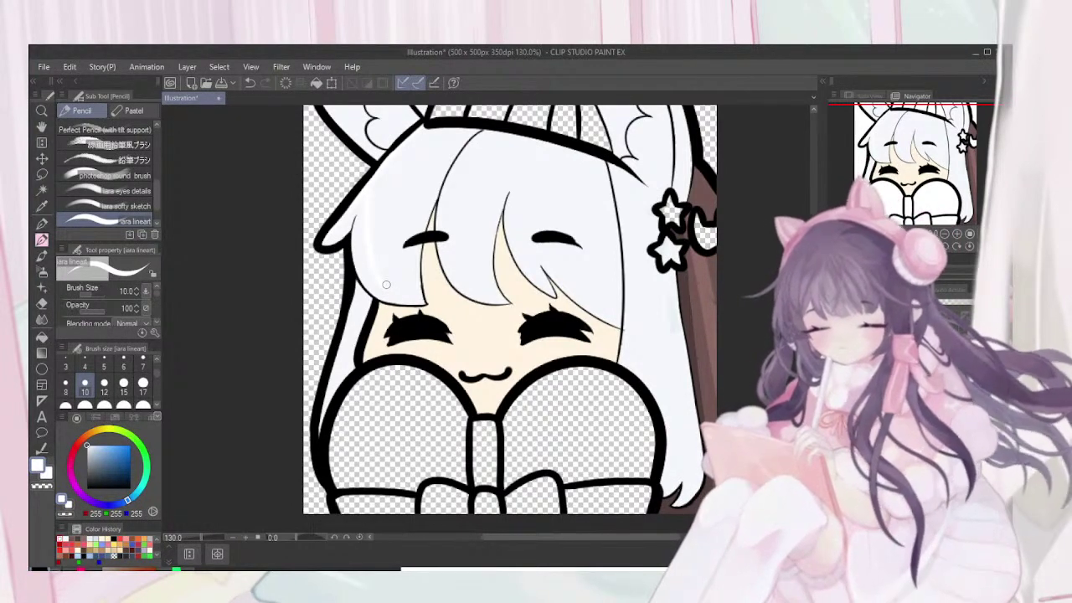
key("ctrl+z")
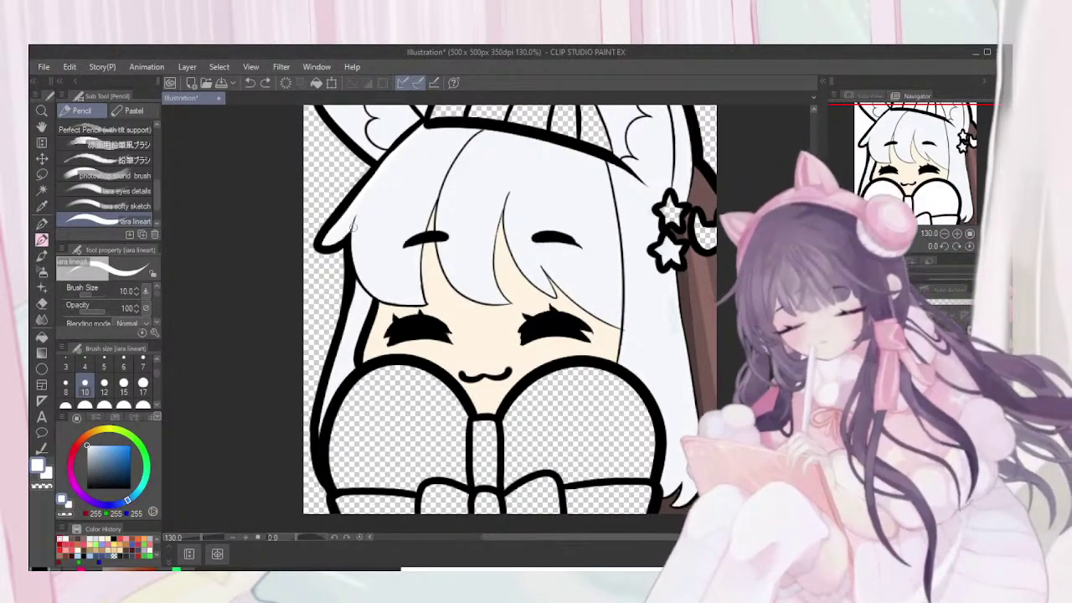
left_click_drag(357, 220, 348, 252)
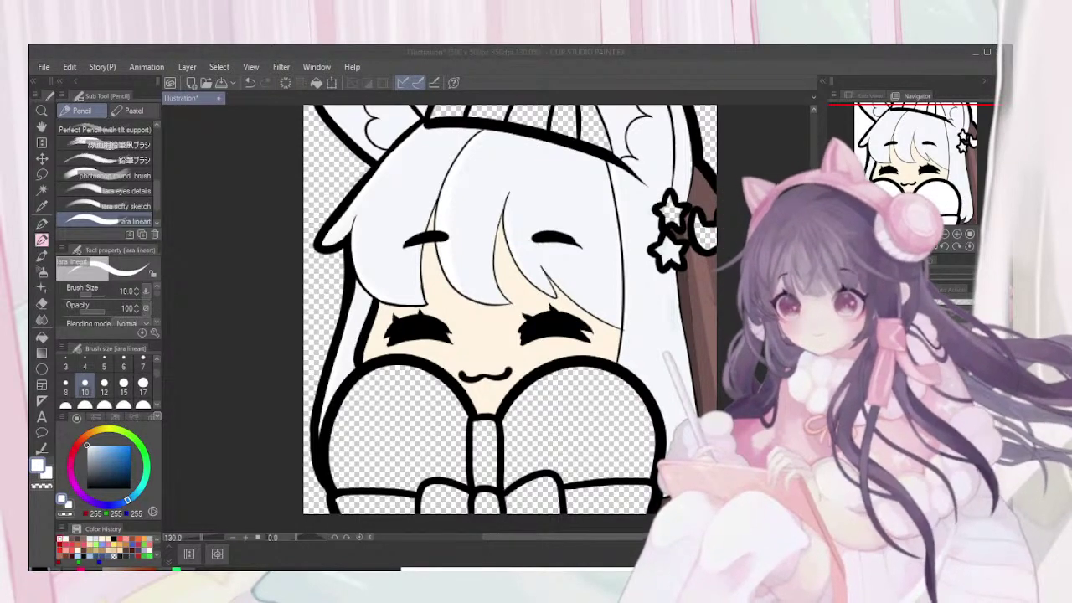
Shade the fringe partings and the left side lock in pale blue-grey (RGB 218, 225, 231), cleaning the edges with the eraser
left_click(90, 450)
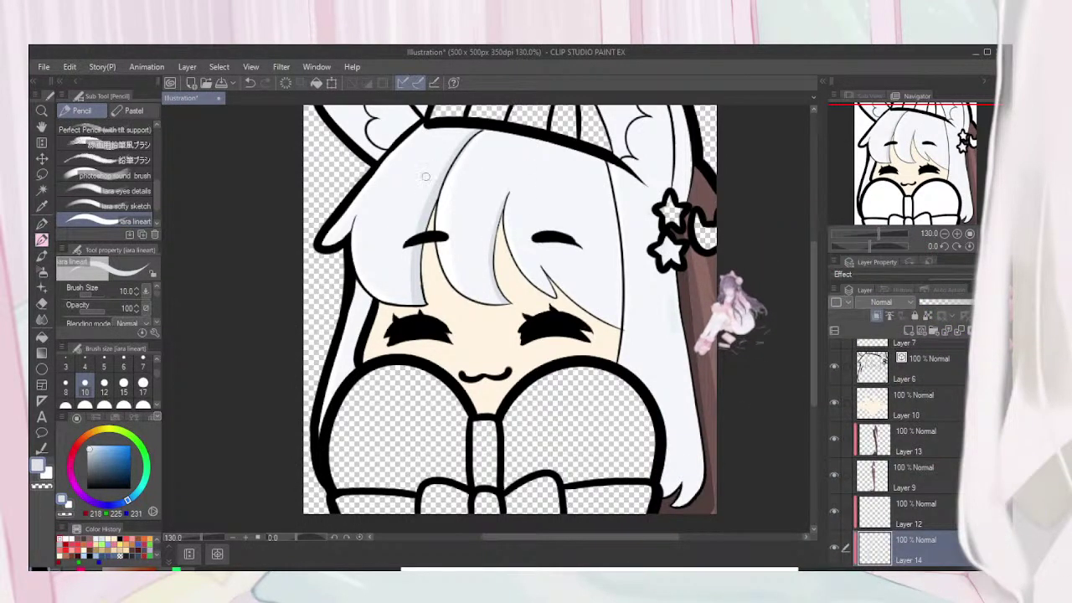
key("e")
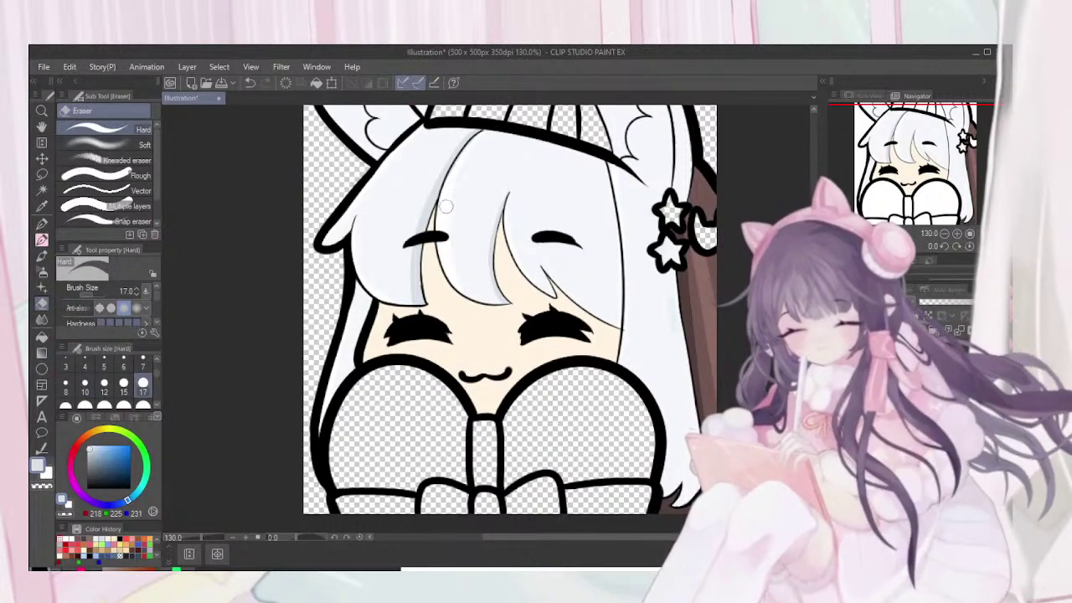
key("p")
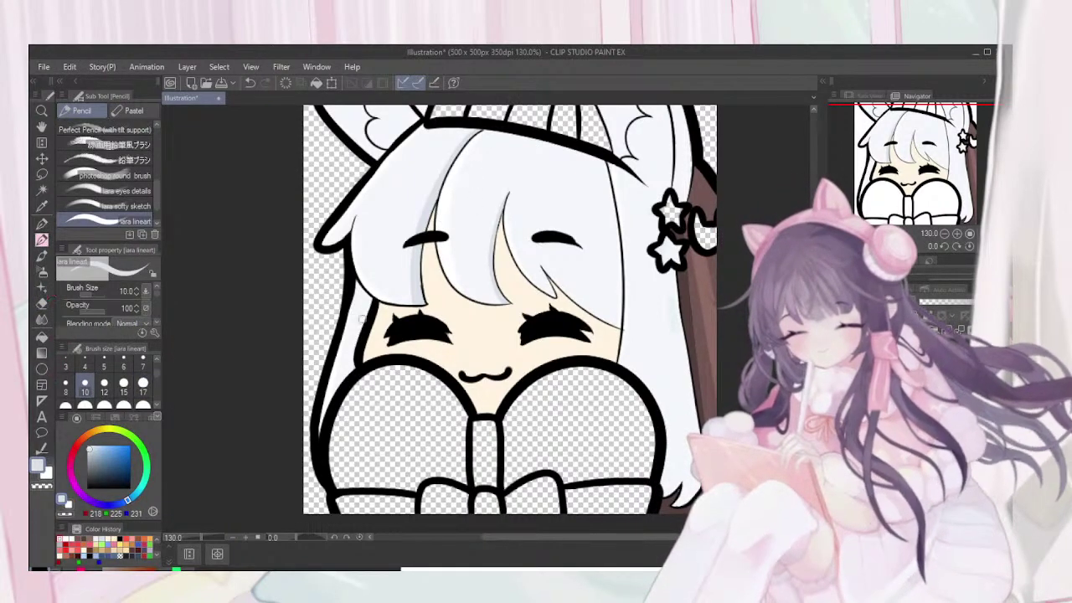
left_click_drag(367, 299, 336, 400)
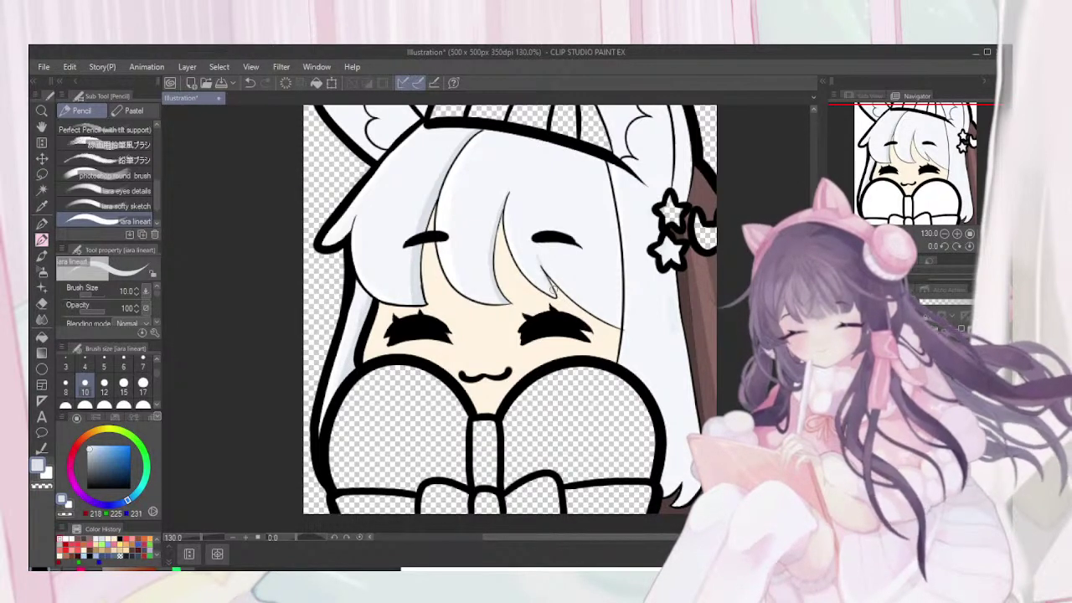
Shade the right edge of the fringe with long pale blue-grey pencil strokes from the hat brim down to its tip
key("e")
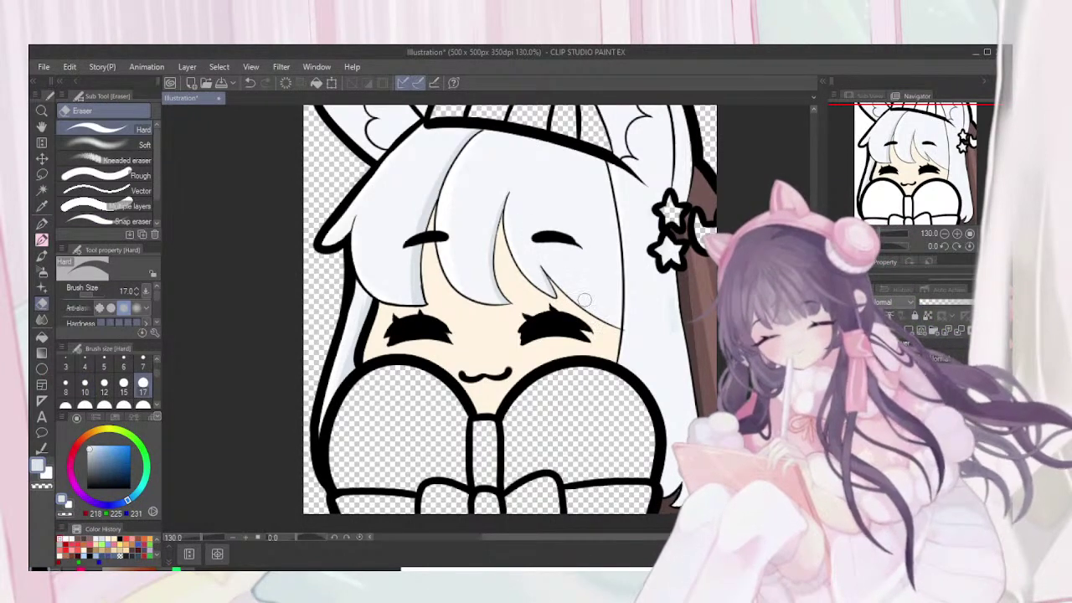
key("p")
left_click_drag(607, 166, 620, 325)
left_click_drag(614, 214, 618, 330)
left_click_drag(609, 182, 615, 242)
left_click_drag(602, 160, 608, 321)
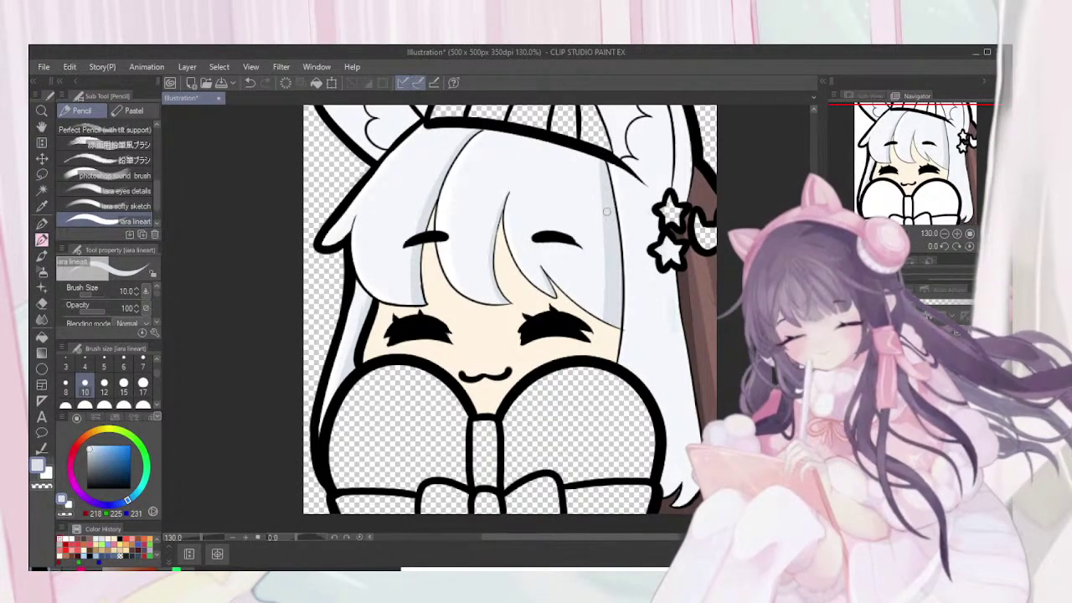
Blend the right fringe shadow inward with the Soft airbrush at size 50 in the same blue-grey
left_click(41, 272)
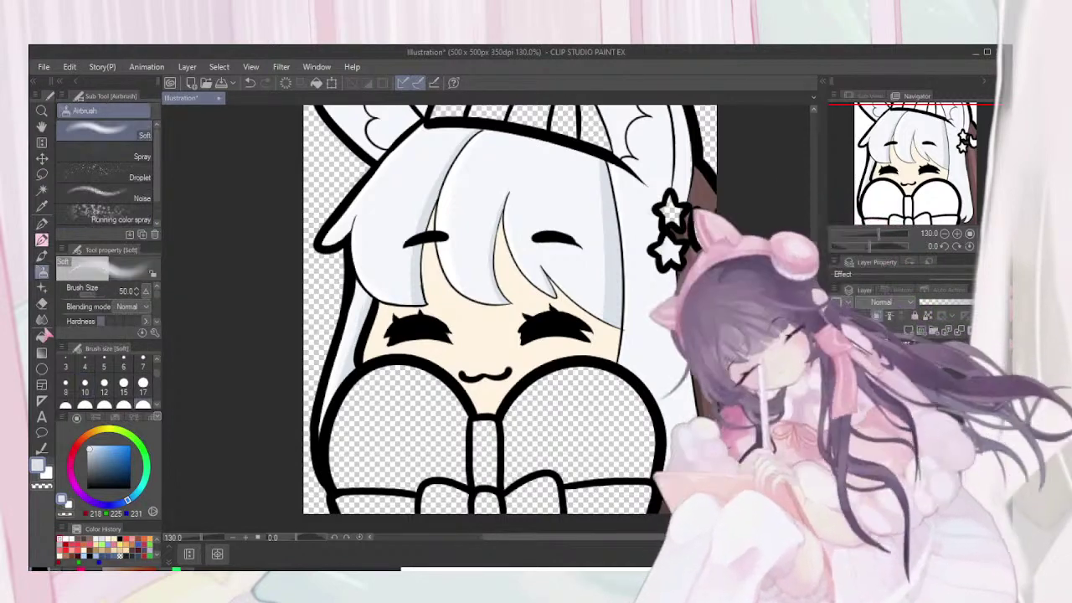
left_click_drag(583, 170, 587, 293)
left_click_drag(585, 148, 581, 362)
left_click_drag(597, 224, 593, 394)
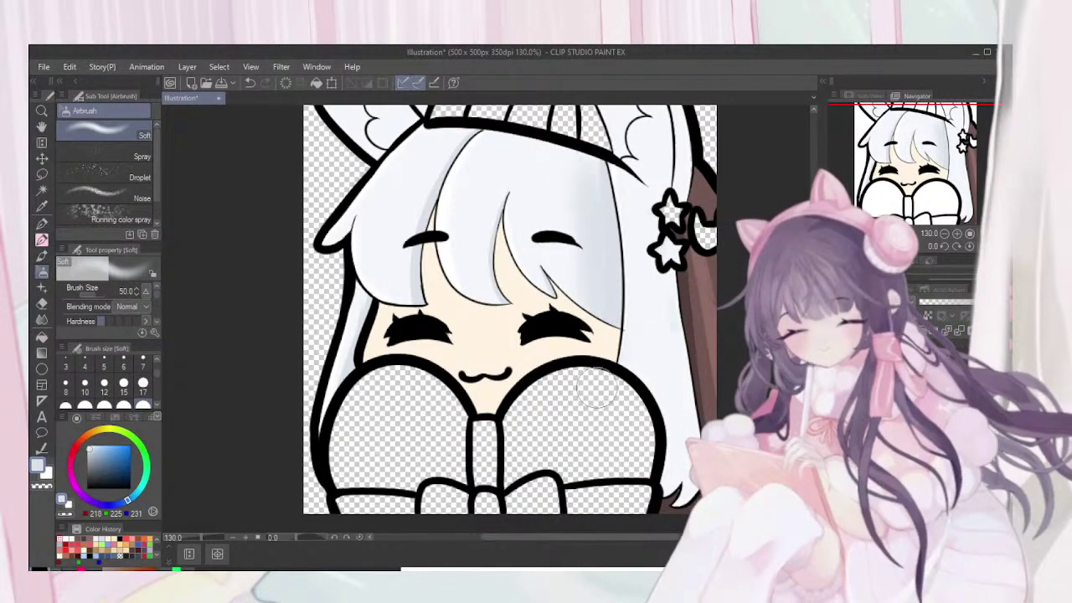
Return to the lineart pencil and shade strands in the lower right side hair beside the mitten, trimming them with the hard eraser
key("p")
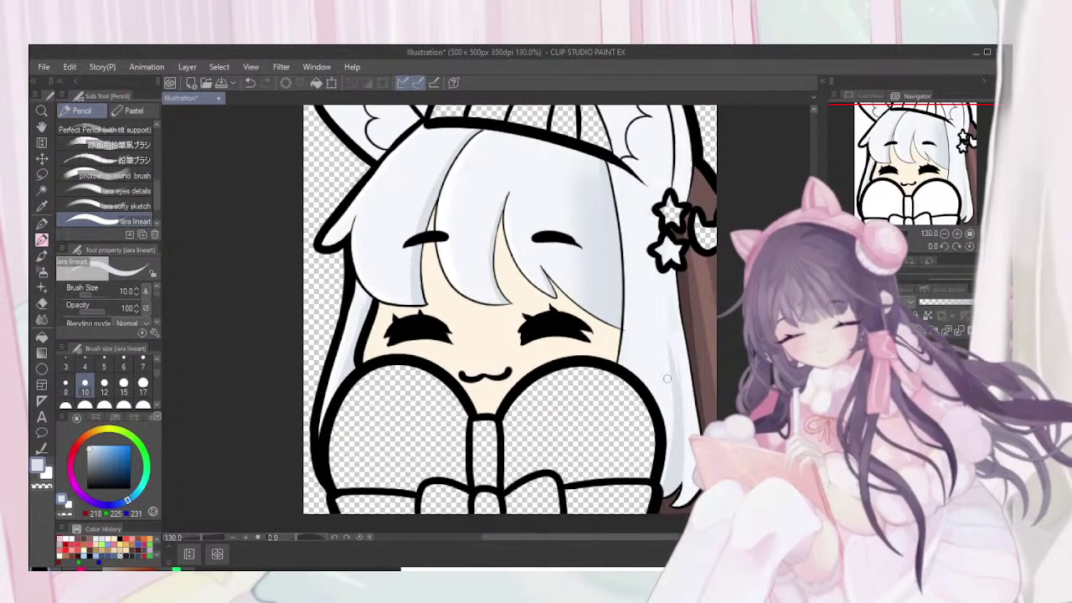
left_click_drag(665, 343, 663, 398)
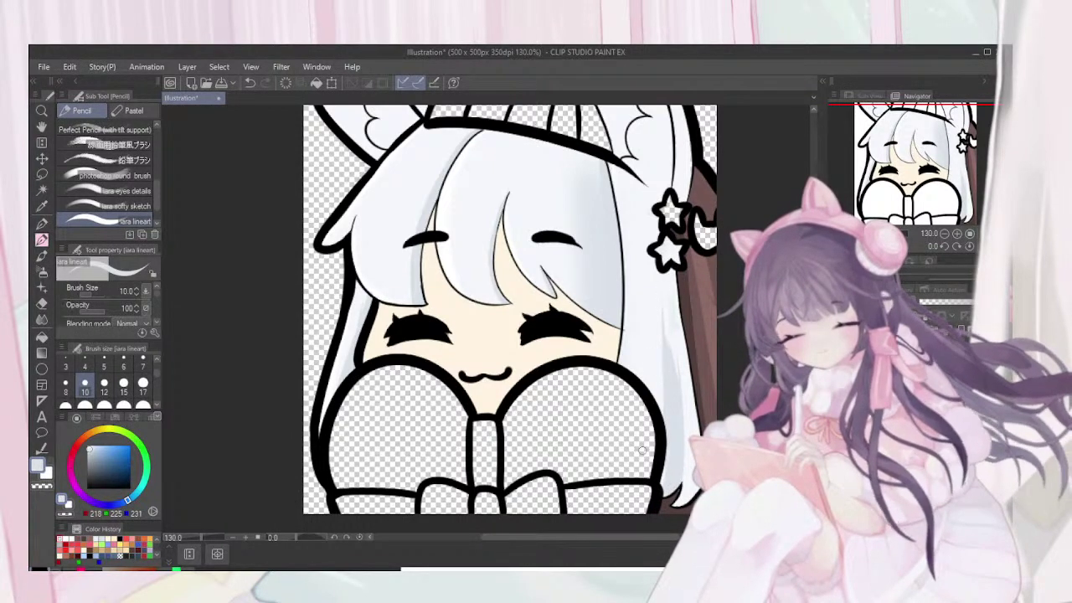
key("e")
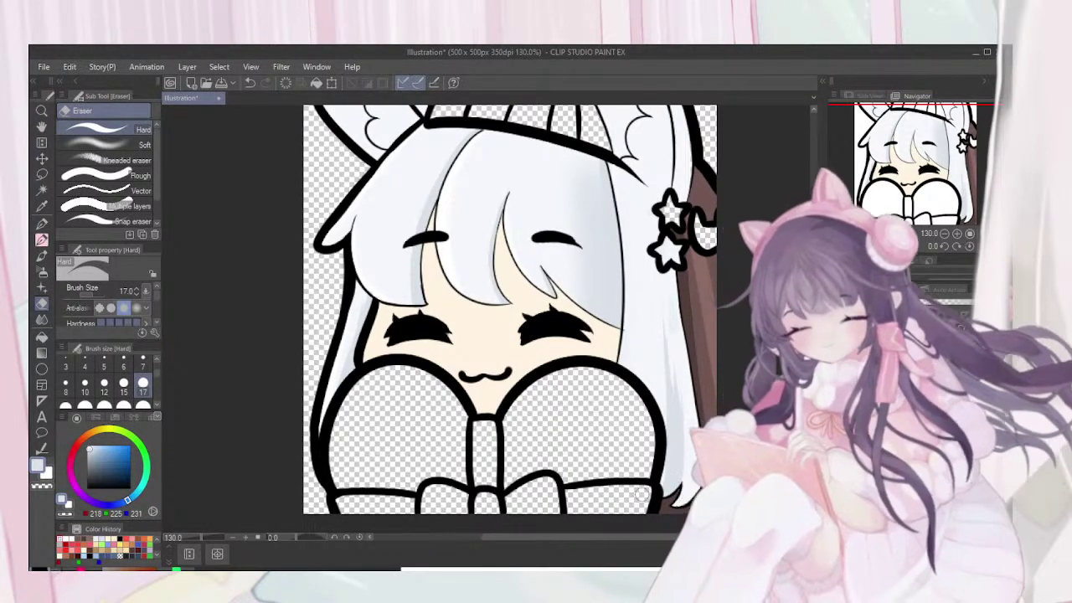
left_click(41, 241)
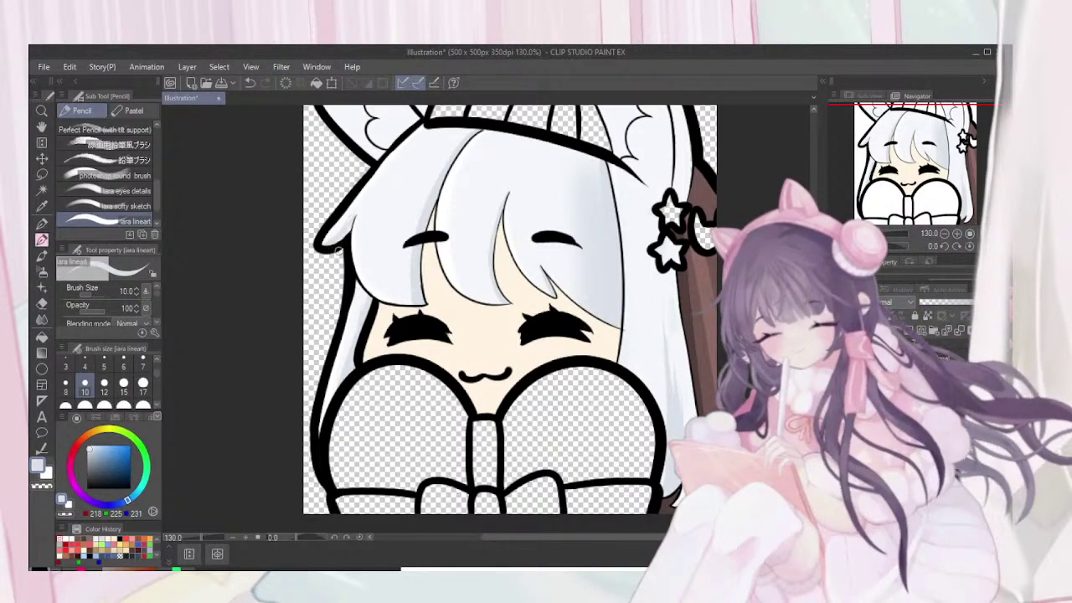
key("e")
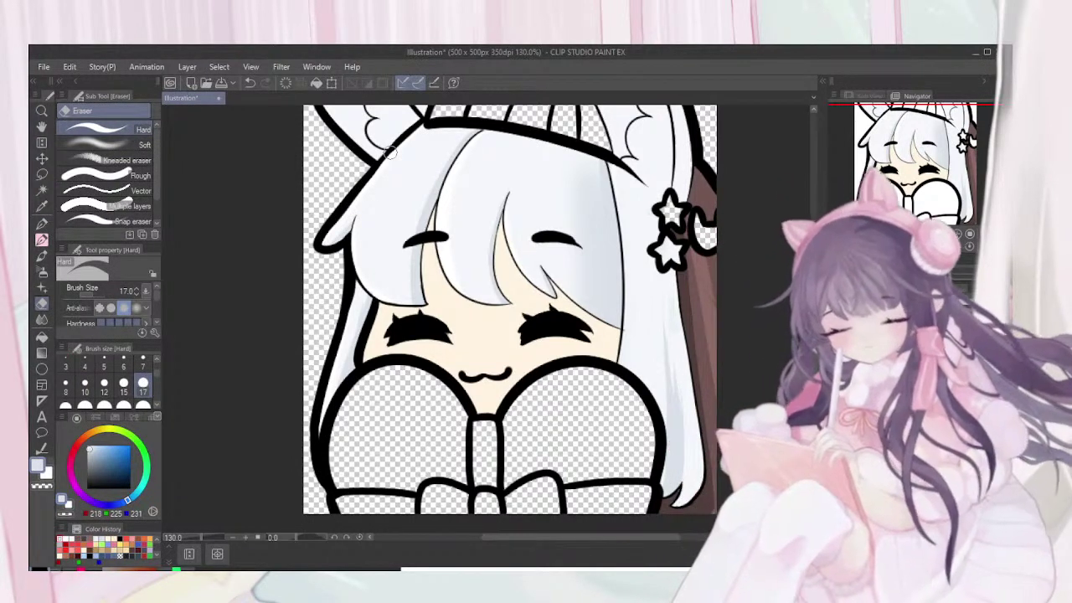
Choose a darker blue-grey (RGB 194, 205, 215) and deepen the shadows on the left side lock, fringe partings and right fringe edge
key("p")
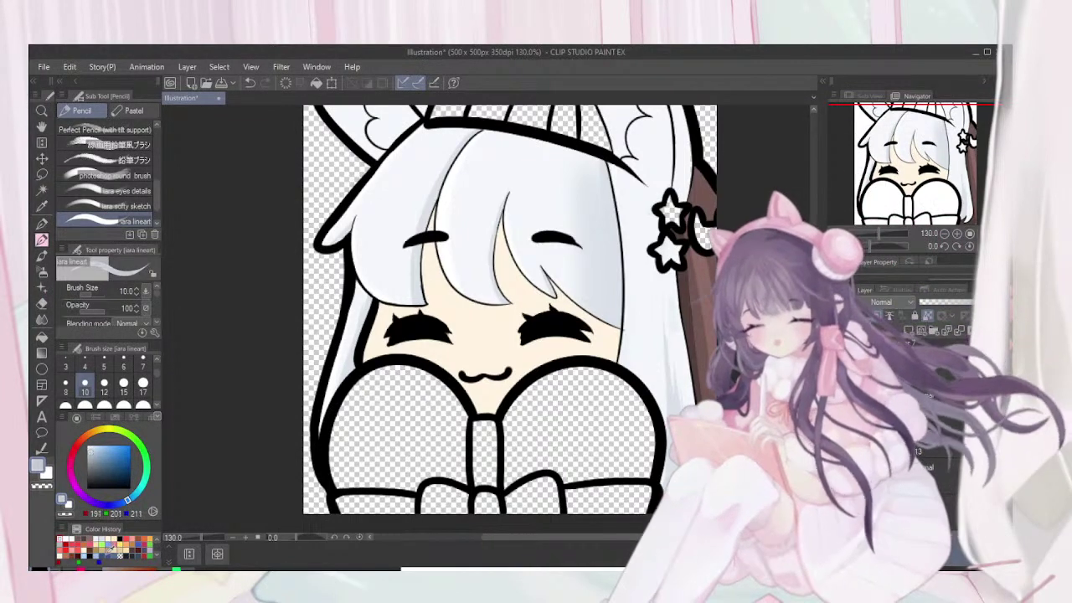
left_click(109, 549)
left_click_drag(371, 299, 355, 344)
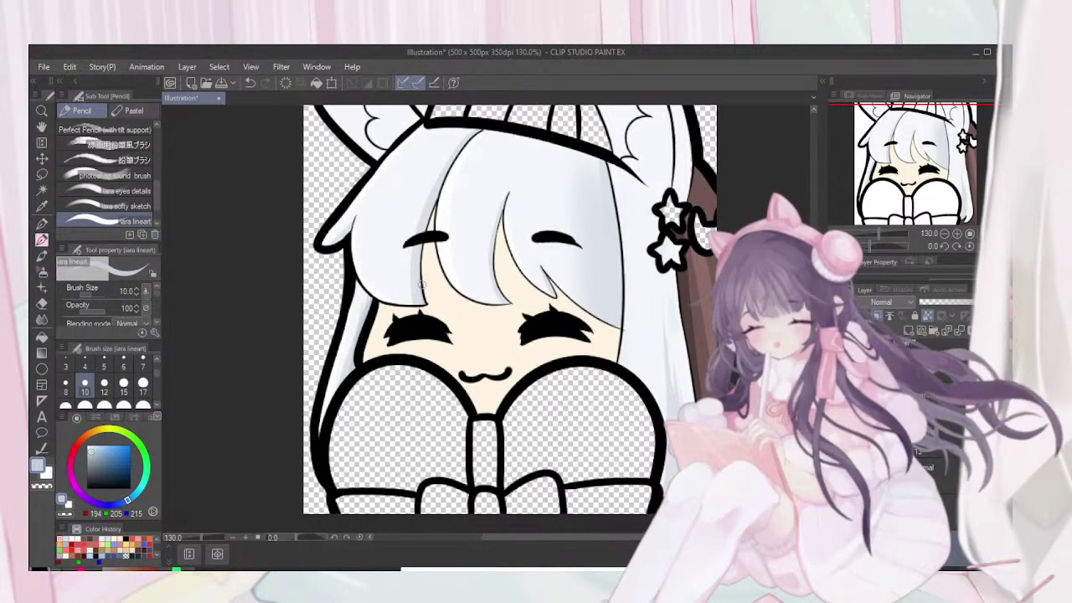
left_click_drag(422, 234, 494, 125)
left_click_drag(418, 244, 421, 303)
left_click_drag(497, 219, 499, 300)
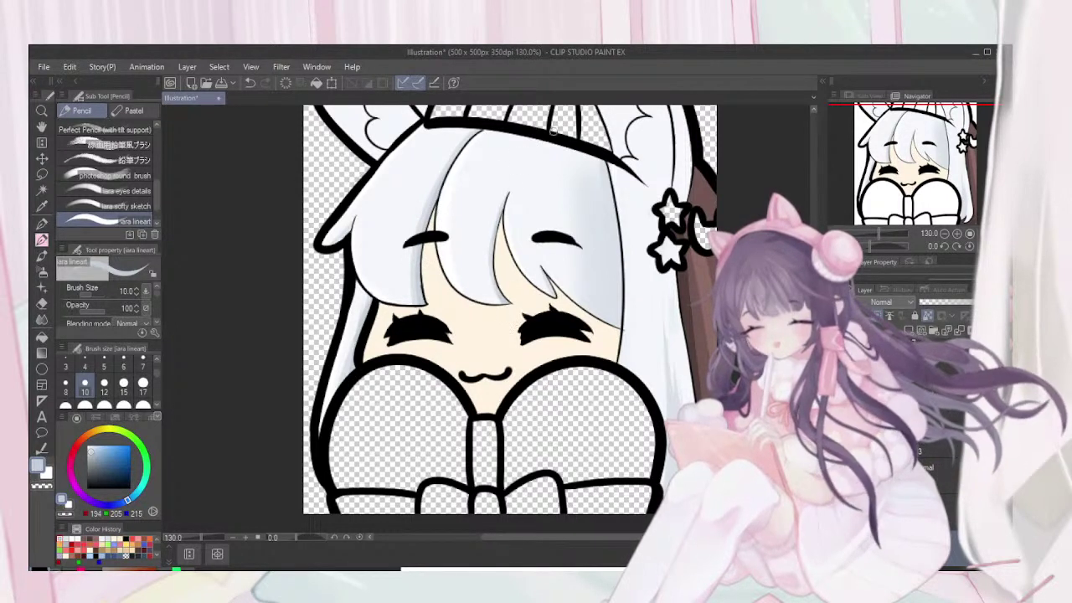
left_click_drag(615, 258, 610, 165)
mouse_move(619, 328)
left_mouse_down()
mouse_move(615, 215)
mouse_move(620, 282)
left_mouse_up()
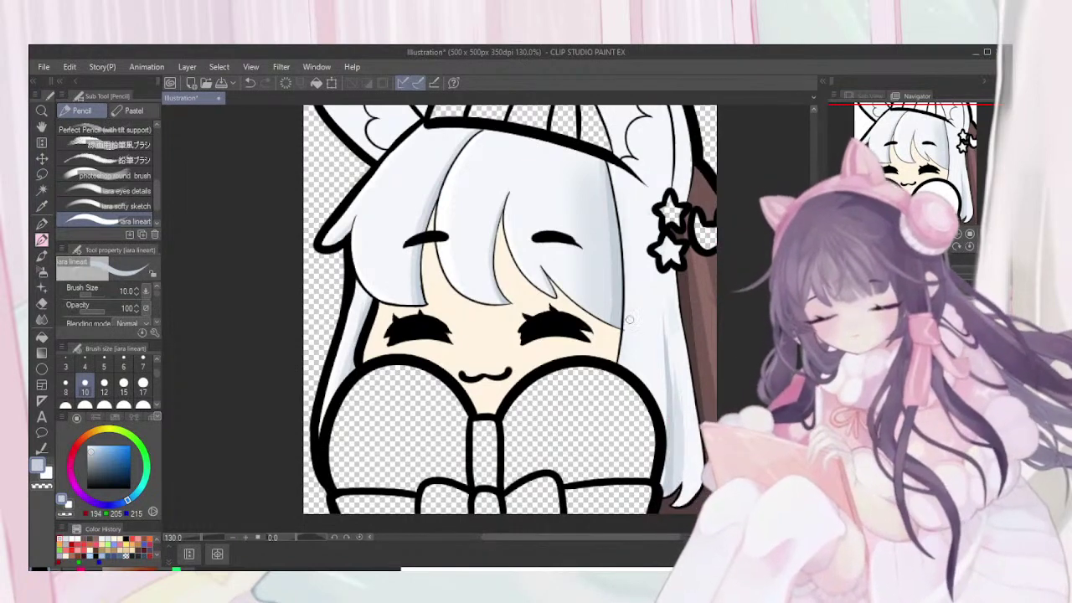
Check the whole emote and choose pure white (RGB 255, 255, 255) as the drawing colour
scroll(629, 320, "down", 6)
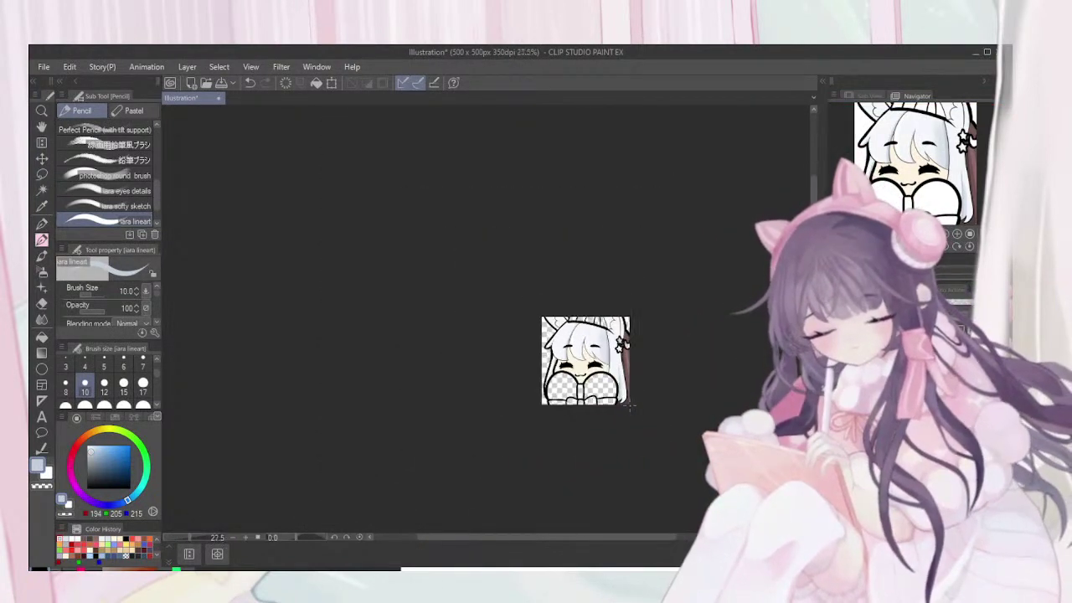
scroll(630, 405, "up", 6)
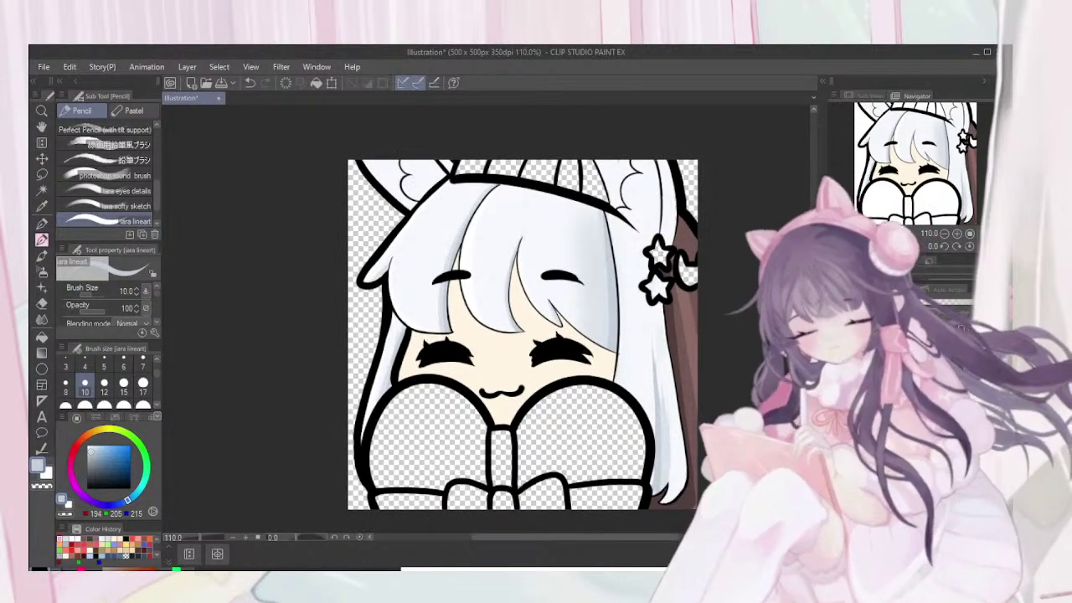
left_click(87, 446)
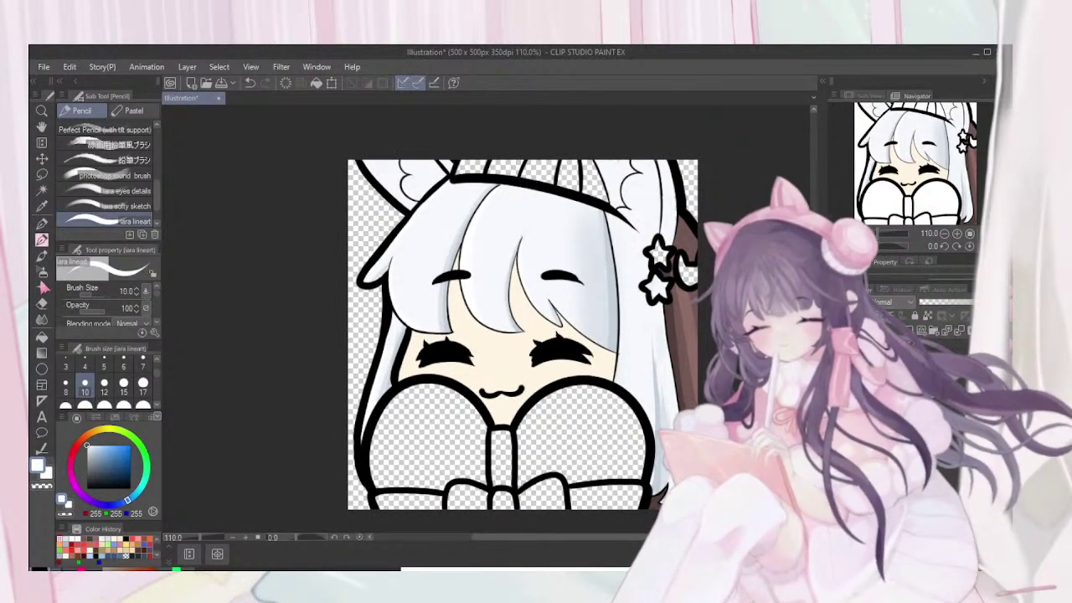
scroll(104, 381, "down", 1)
left_click(103, 384)
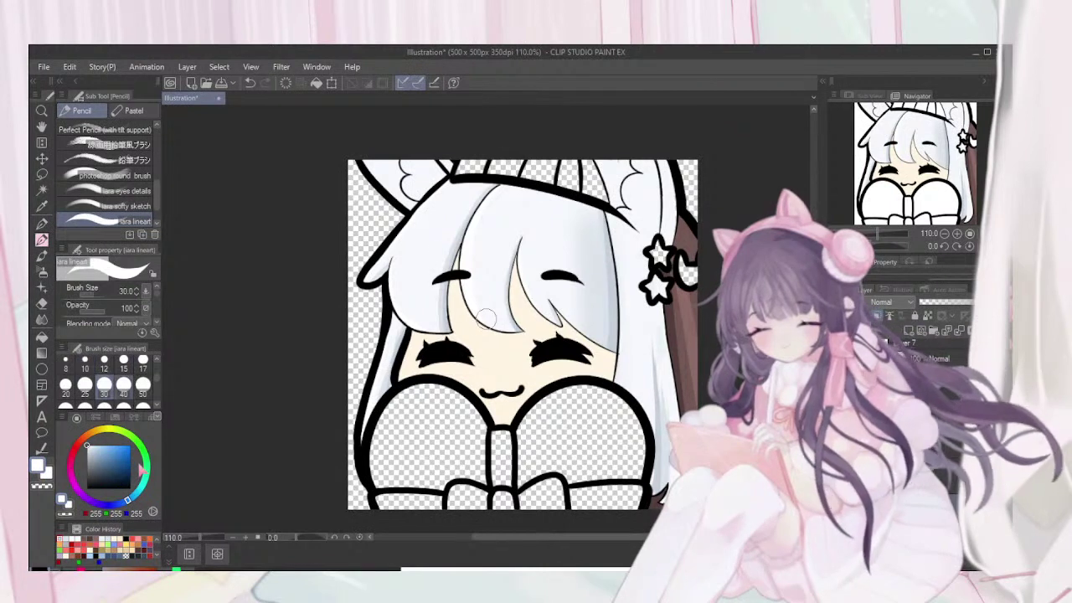
left_click_drag(495, 260, 643, 266)
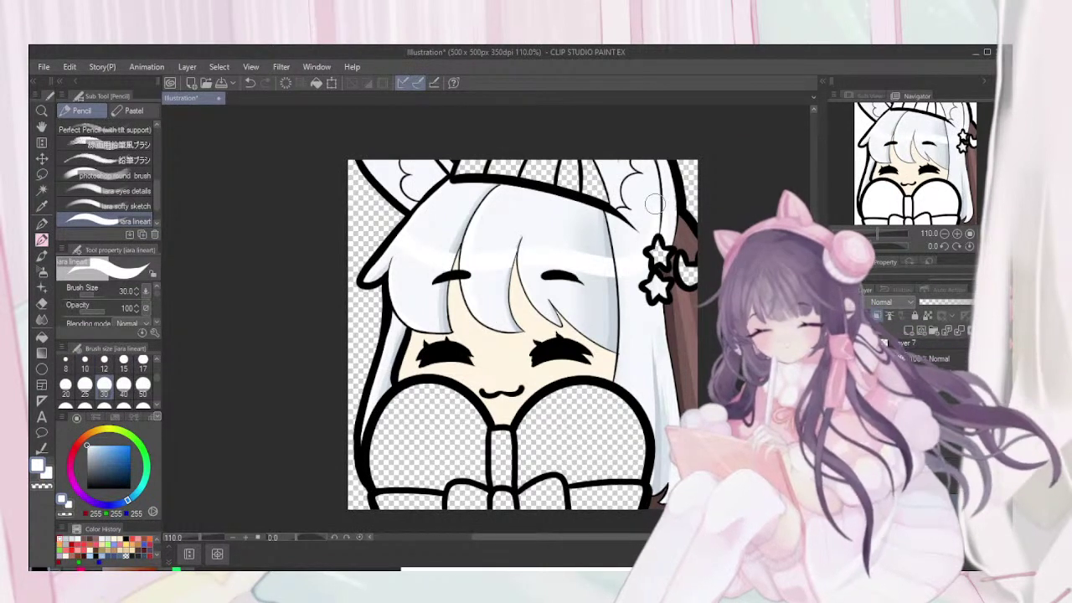
key("ctrl+z")
Paint a broad white highlight band across the fringe to the right side hair with the lineart pencil at size 60
scroll(85, 389, "down", 1)
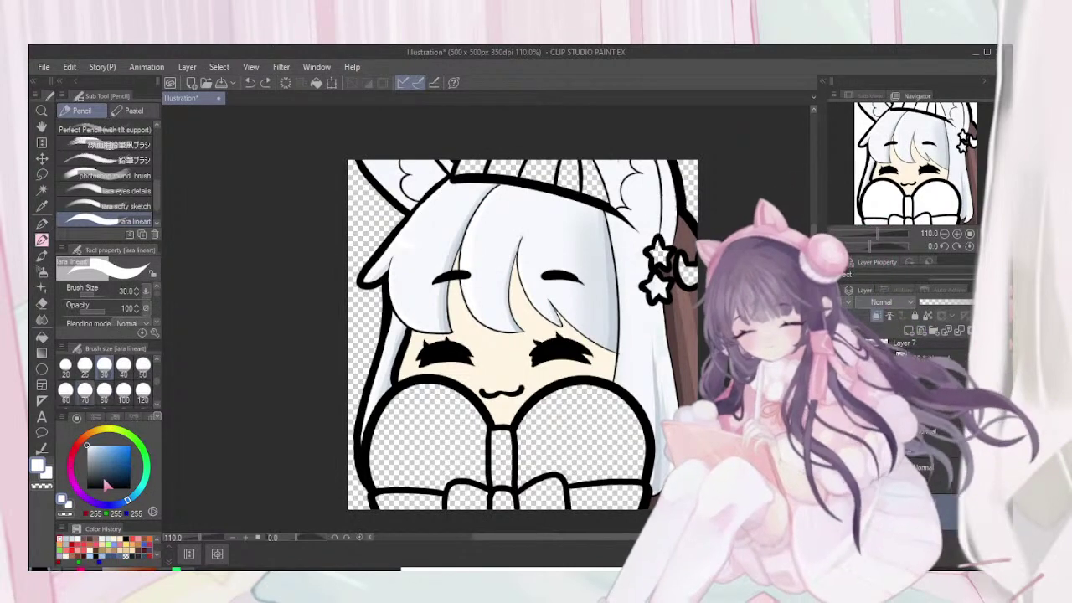
left_click(66, 390)
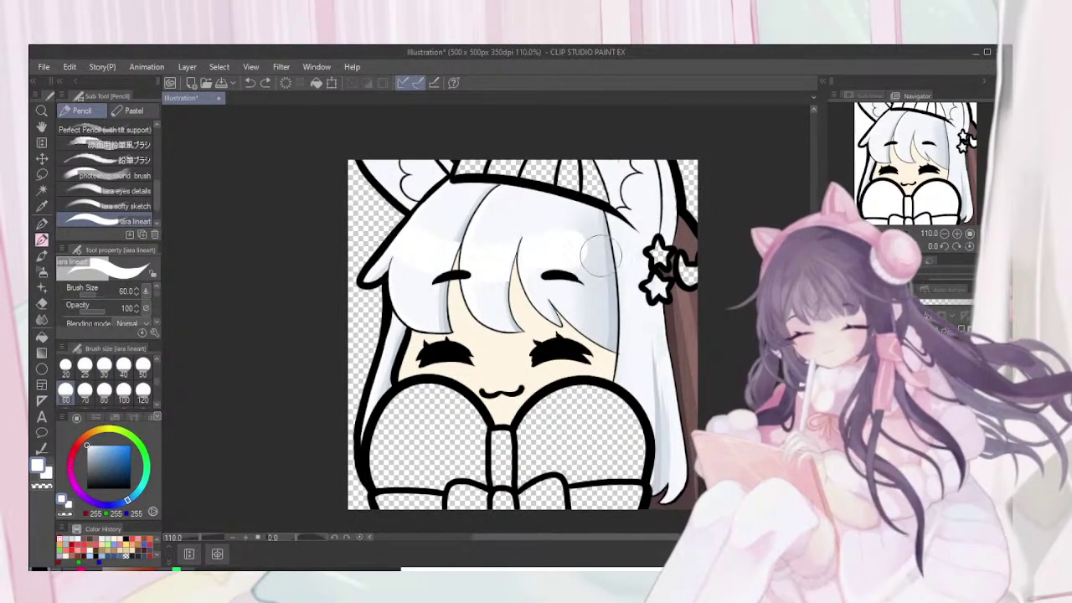
mouse_move(590, 252)
left_mouse_down()
mouse_move(639, 267)
mouse_move(674, 236)
left_mouse_up()
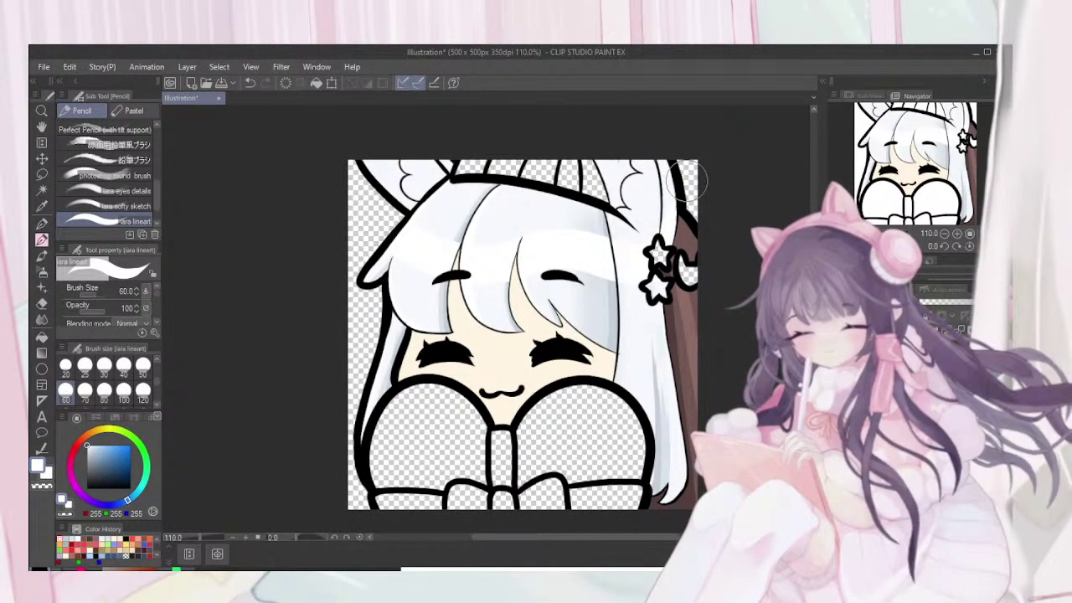
key("ctrl+z")
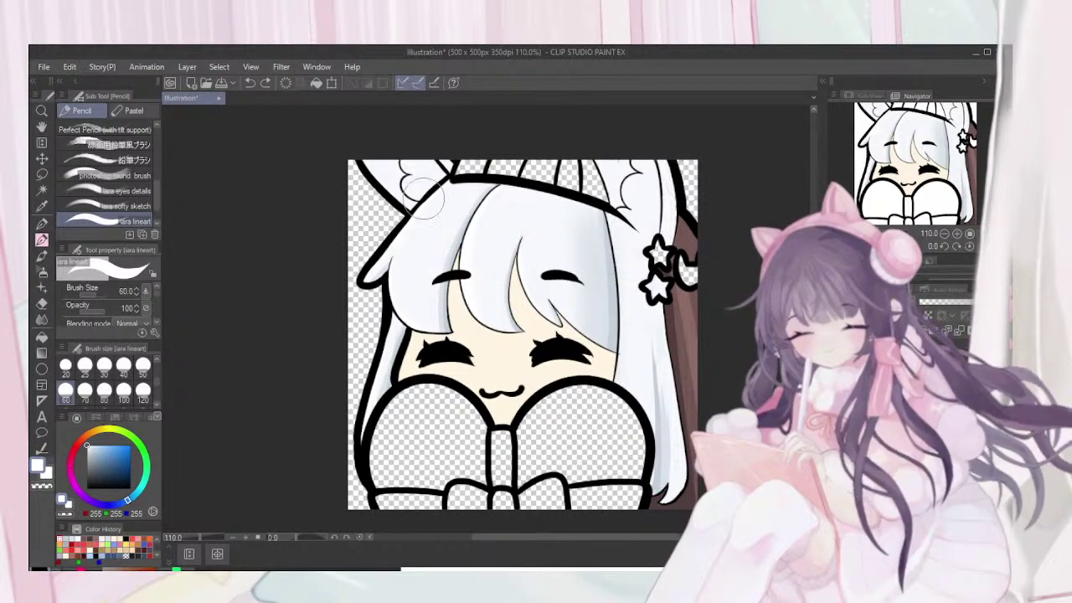
mouse_move(402, 222)
left_mouse_down()
mouse_move(461, 261)
mouse_move(540, 245)
mouse_move(606, 256)
mouse_move(666, 233)
left_mouse_up()
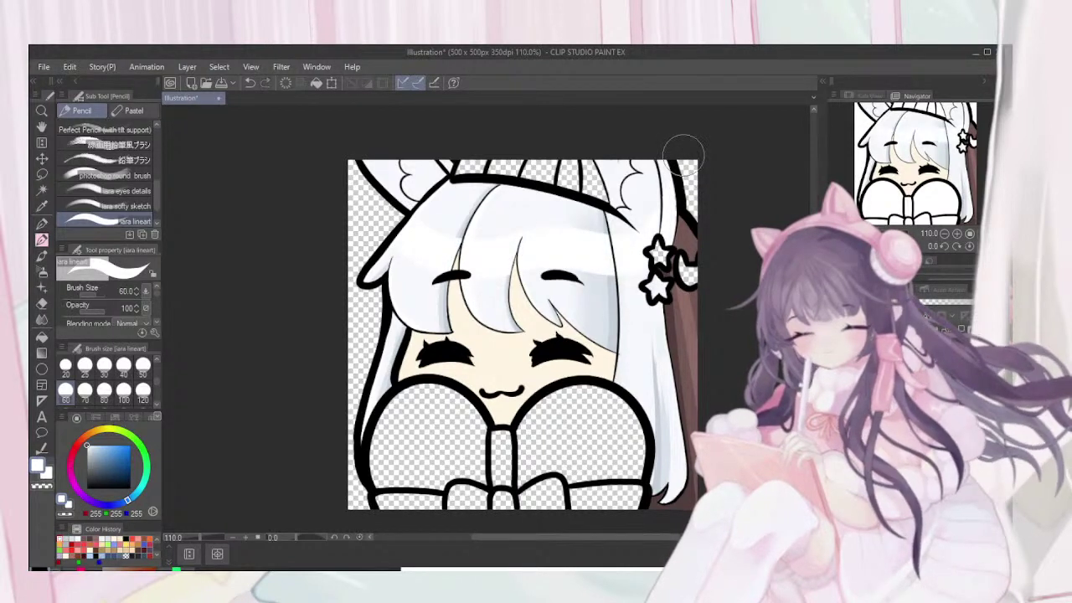
Trim the white highlight band on the fringe with the Hard eraser at size 17
key("e")
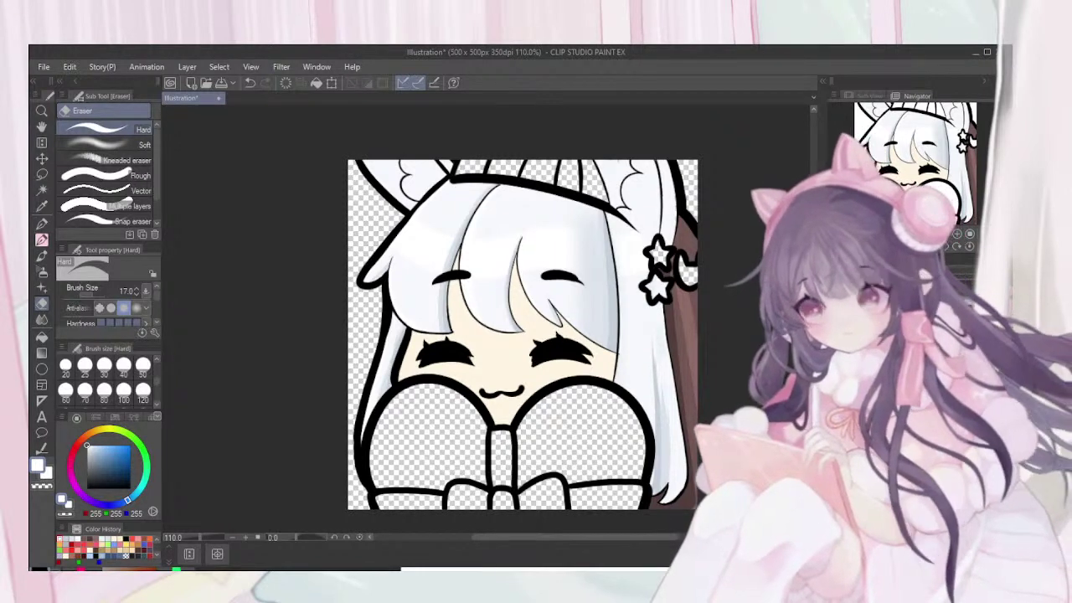
scroll(523, 335, "up", 3)
scroll(522, 335, "down", 3)
scroll(523, 335, "down", 2)
key("asciicircum")
key("asciicircum")
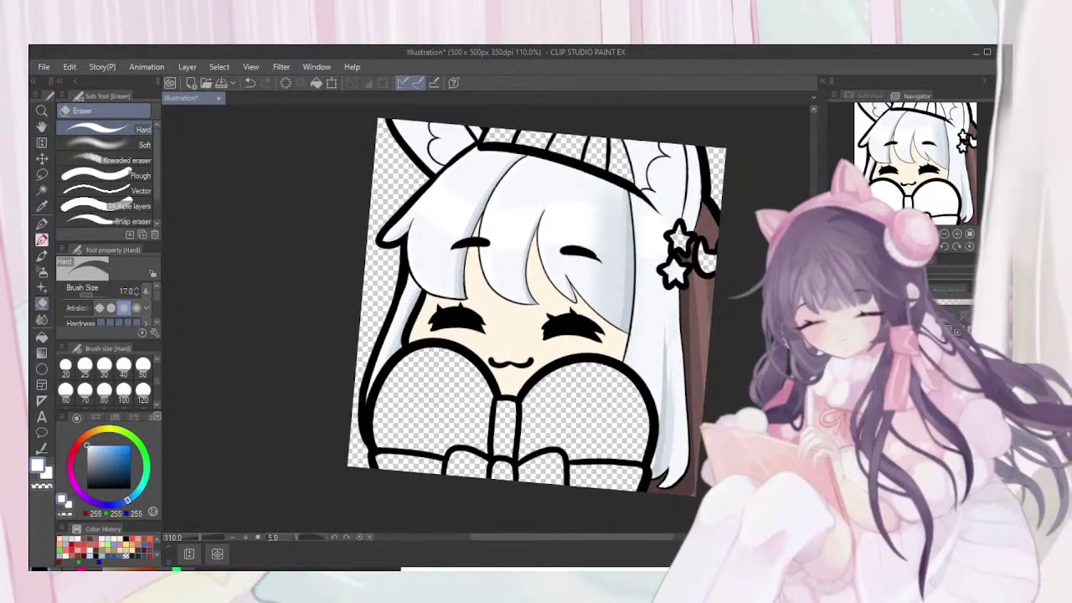
key("ctrl+plus")
key("minus")
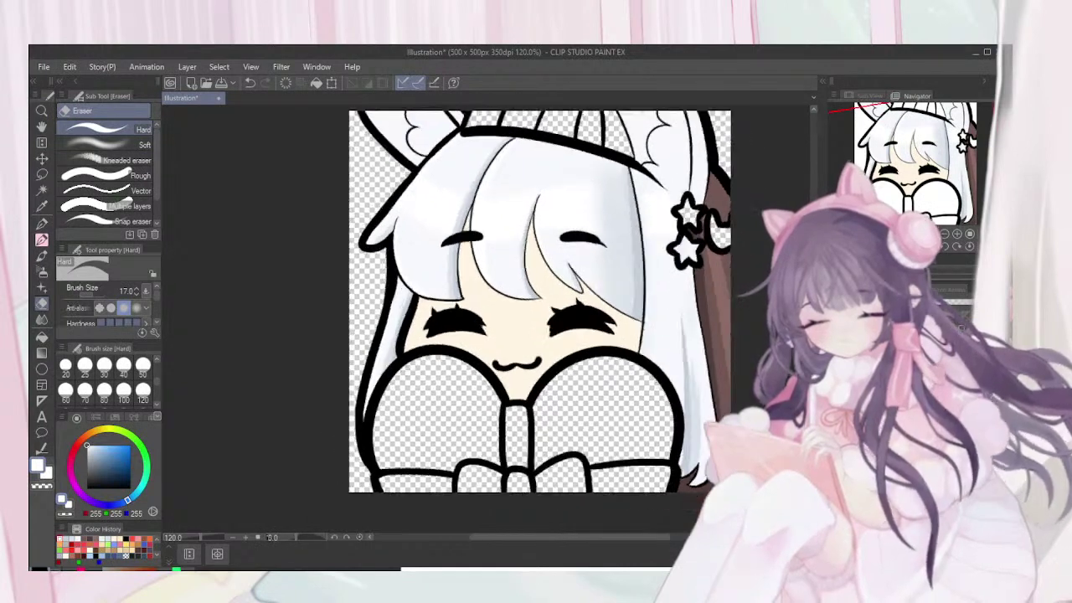
key("ctrl+plus")
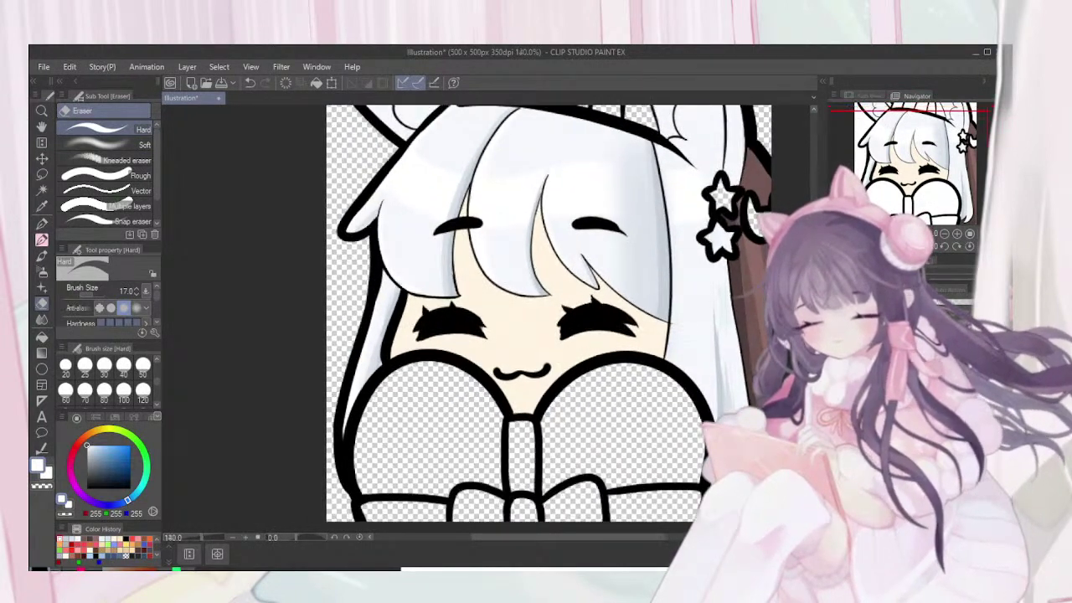
key("ctrl+plus")
key("ctrl+plus")
key("ctrl+plus")
key("ctrl+plus")
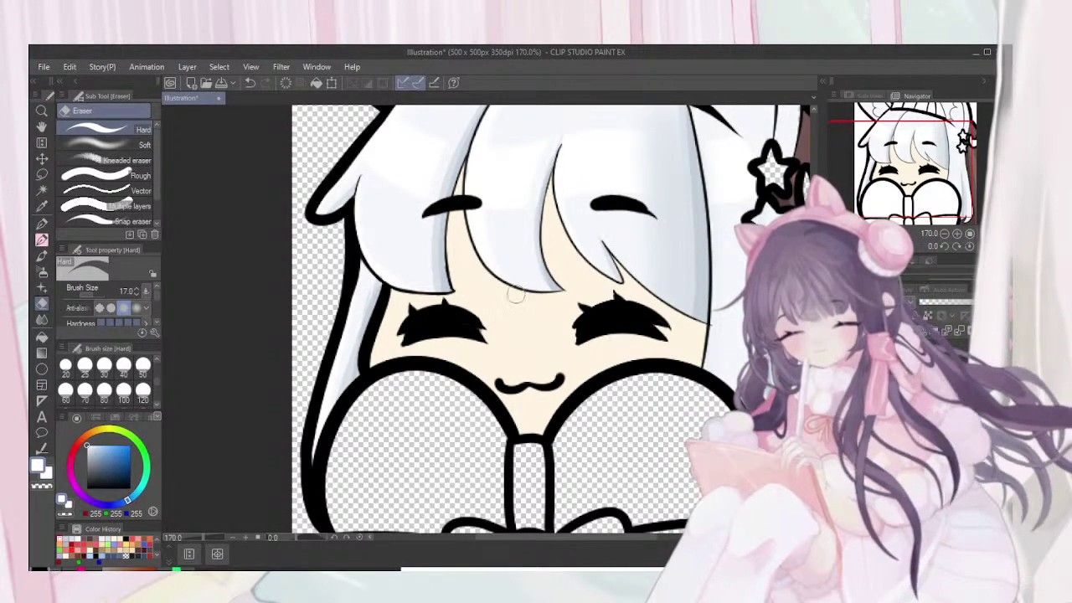
Add fine white highlight strokes to the right side hair with the lineart pencil at size 10
key("p")
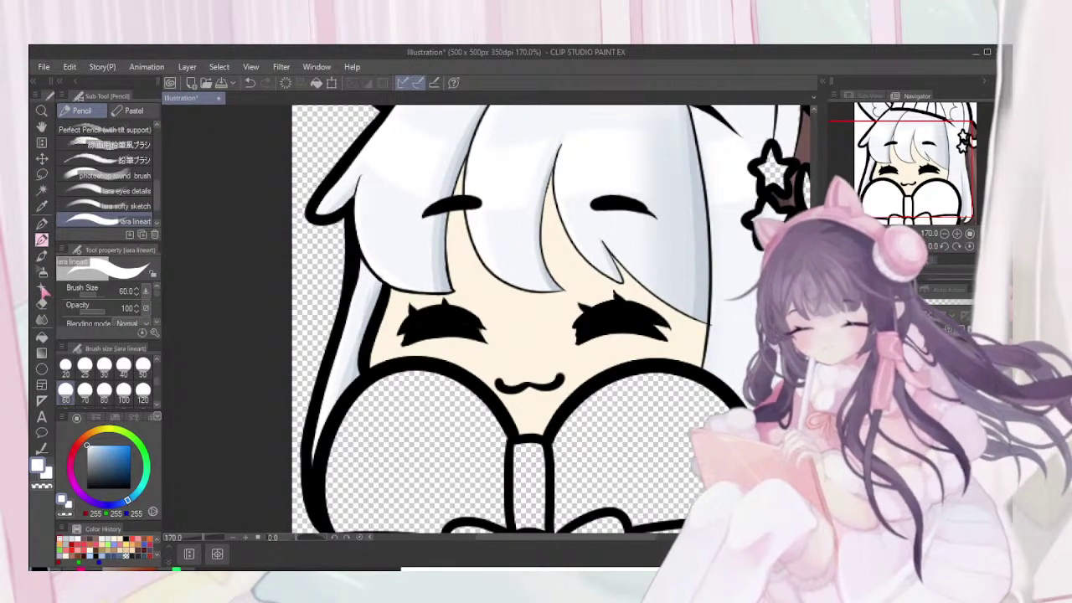
left_click_drag(156, 383, 157, 376)
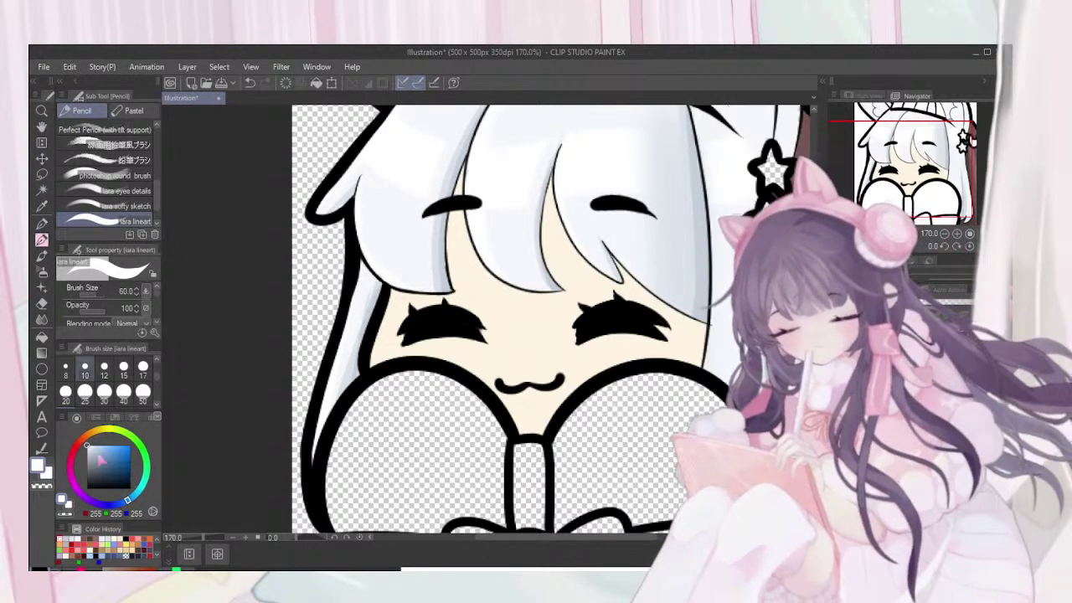
left_click(84, 370)
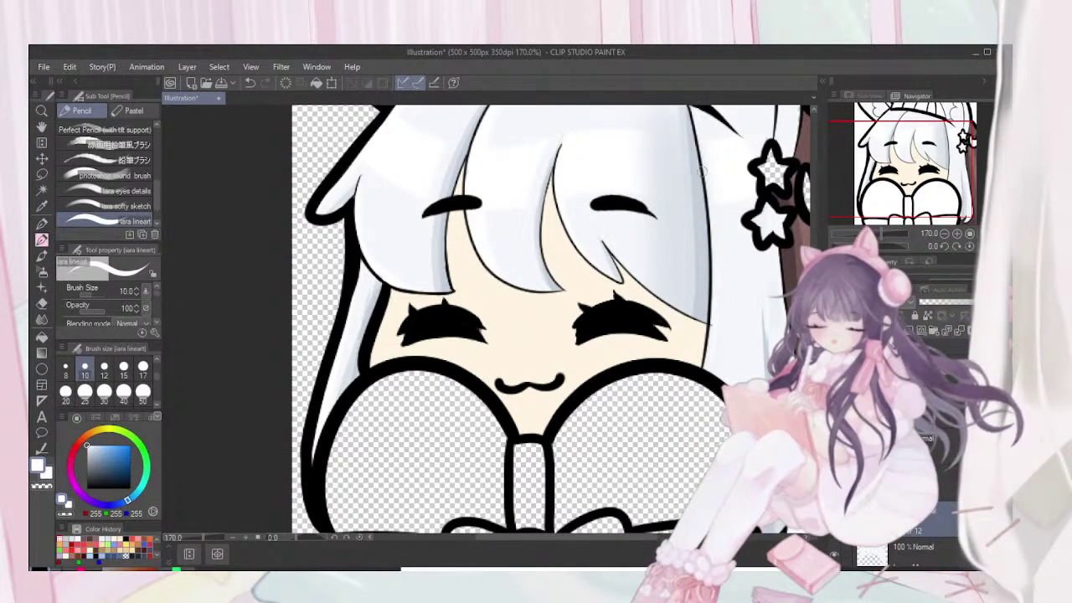
left_click_drag(712, 238, 681, 213)
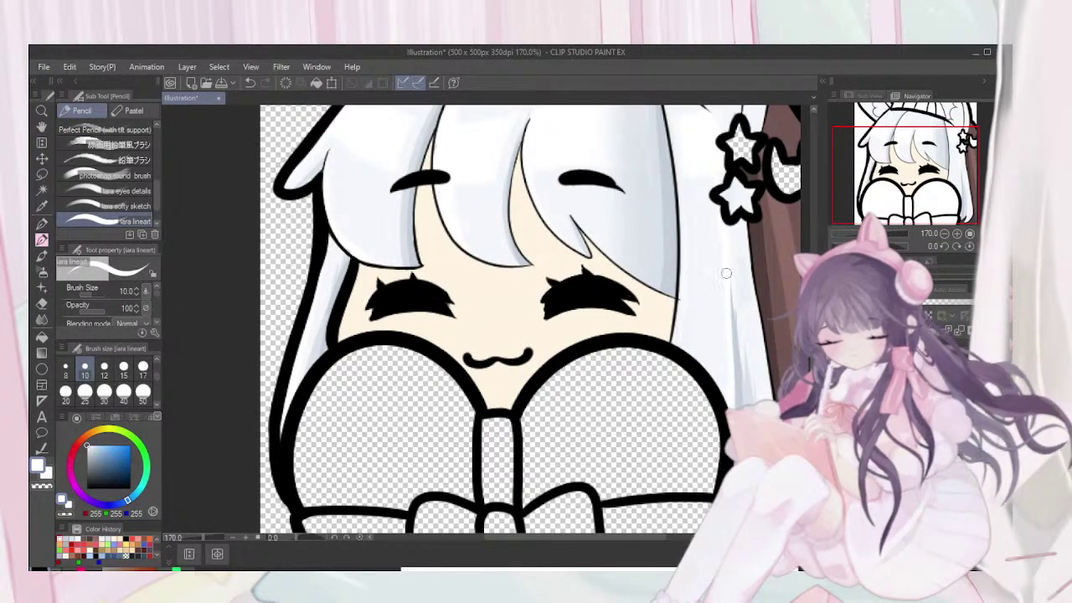
mouse_move(658, 351)
left_mouse_down()
mouse_move(598, 443)
mouse_move(536, 498)
left_mouse_up()
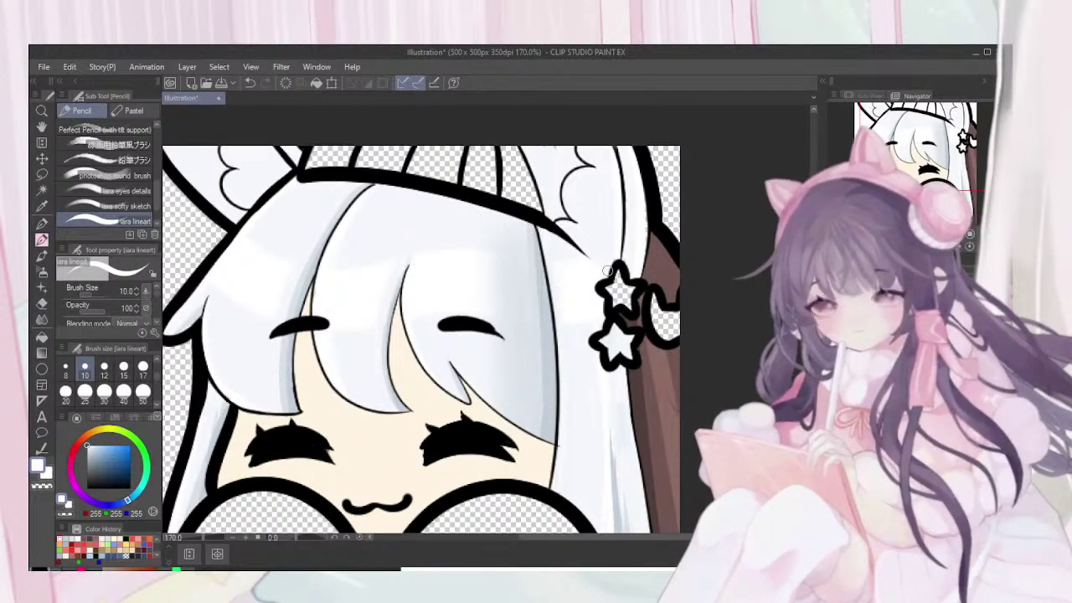
mouse_move(607, 271)
left_mouse_down()
mouse_move(695, 283)
mouse_move(741, 208)
left_mouse_up()
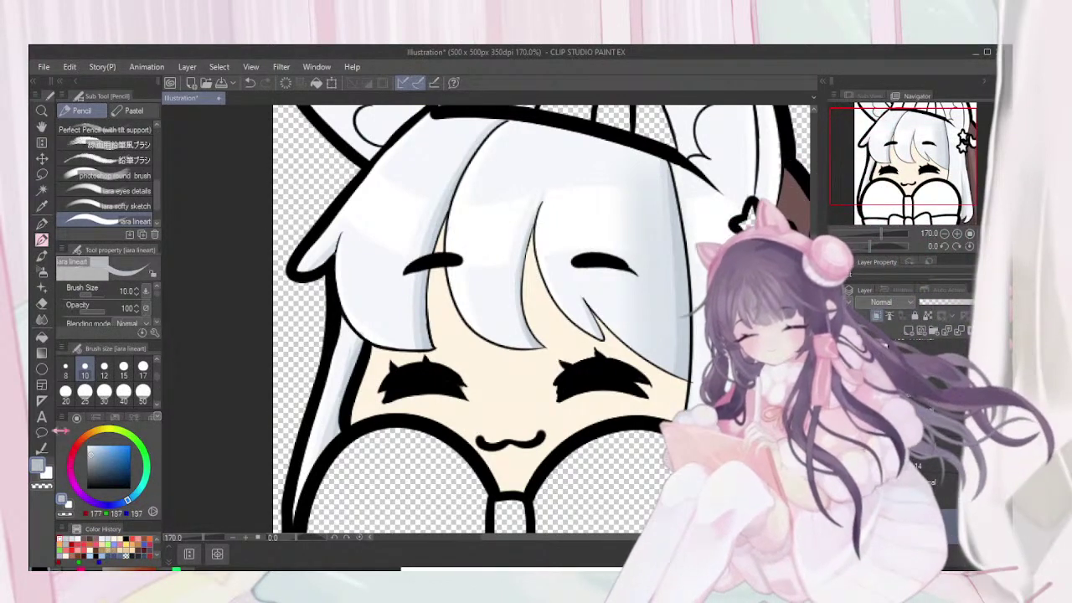
Shade the hair below the hat brim and the cat ears with the Soft airbrush at size 120 in blue-grey (RGB 177, 187, 197)
left_click(47, 332)
left_click_drag(157, 375, 157, 385)
left_click(143, 366)
scroll(711, 251, "up", 2)
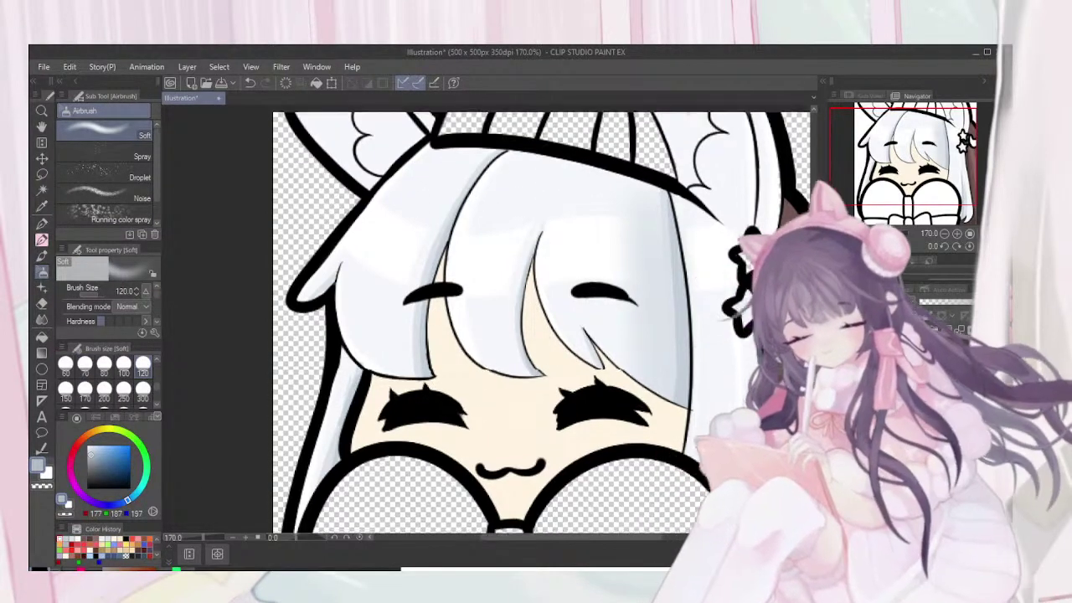
left_click_drag(469, 157, 553, 188)
left_click_drag(468, 169, 658, 200)
mouse_move(471, 144)
left_mouse_down()
mouse_move(688, 171)
mouse_move(701, 159)
mouse_move(787, 163)
left_mouse_up()
scroll(775, 159, "down", 8)
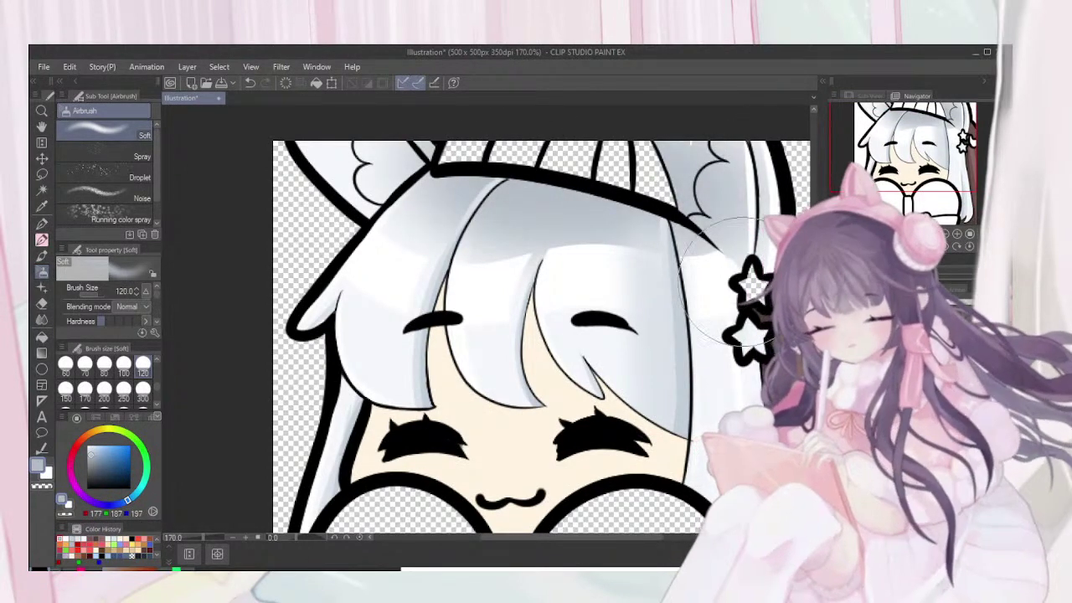
scroll(719, 459, "up", 4)
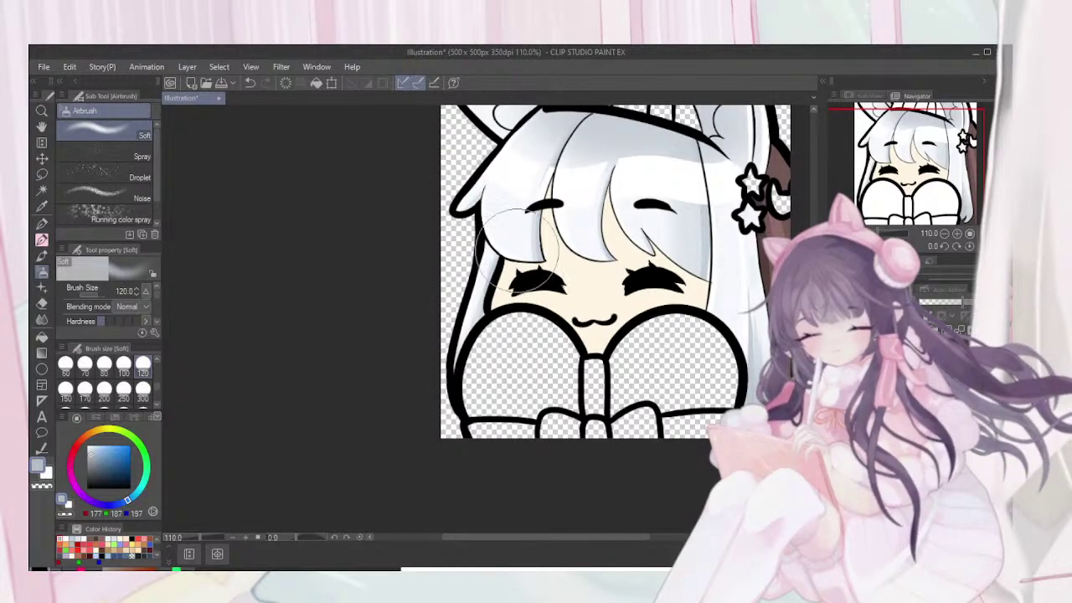
left_click_drag(515, 251, 527, 167)
Check the shaded hair at small scale and slightly lower the shading layer's opacity
scroll(553, 199, "down", 7)
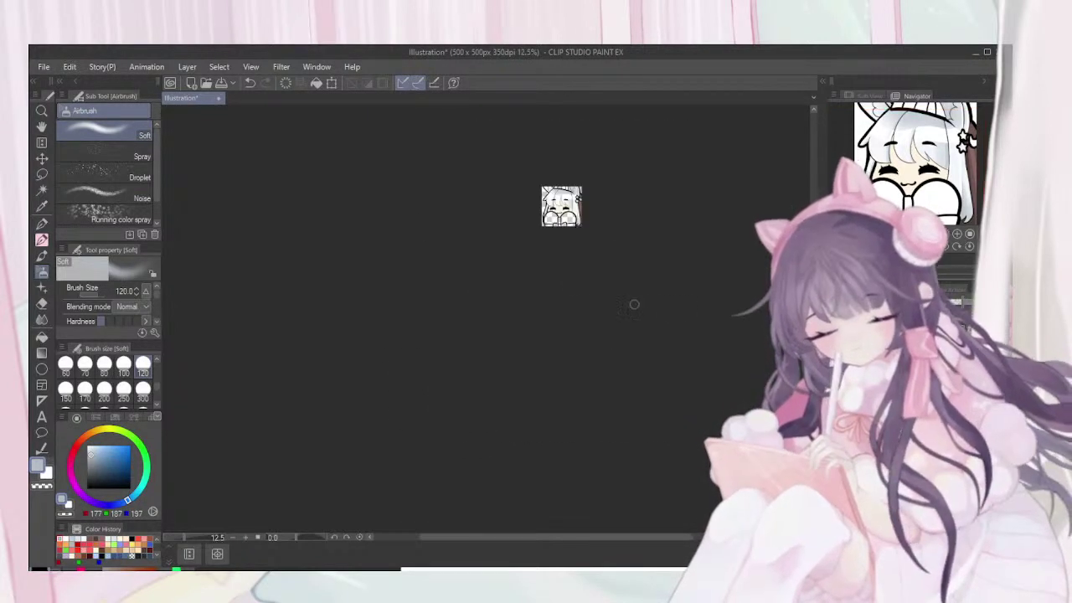
scroll(519, 176, "up", 6)
scroll(697, 364, "down", 3)
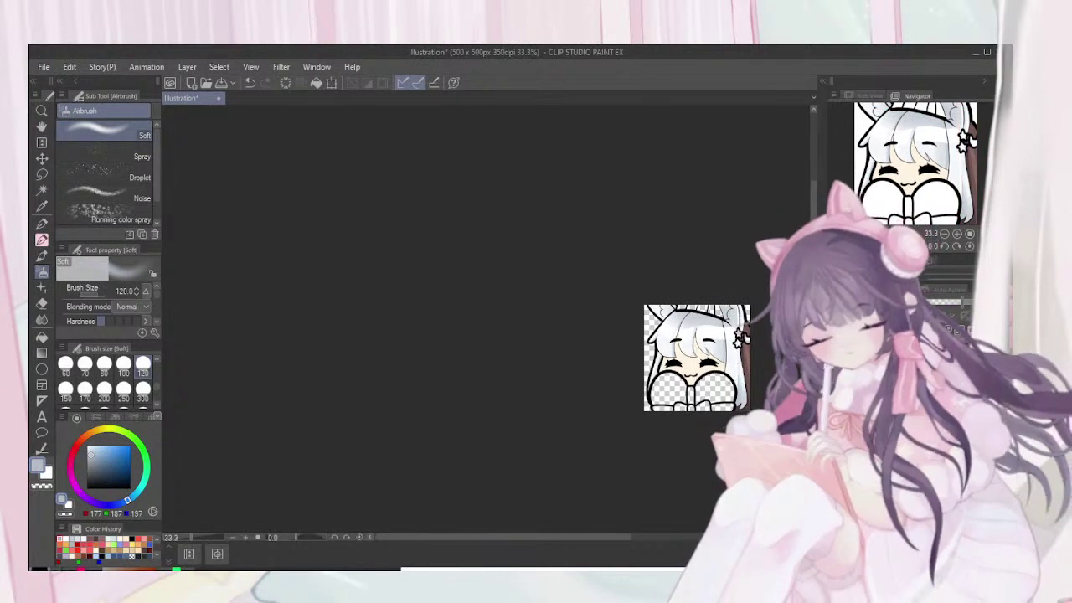
scroll(745, 394, "up", 3)
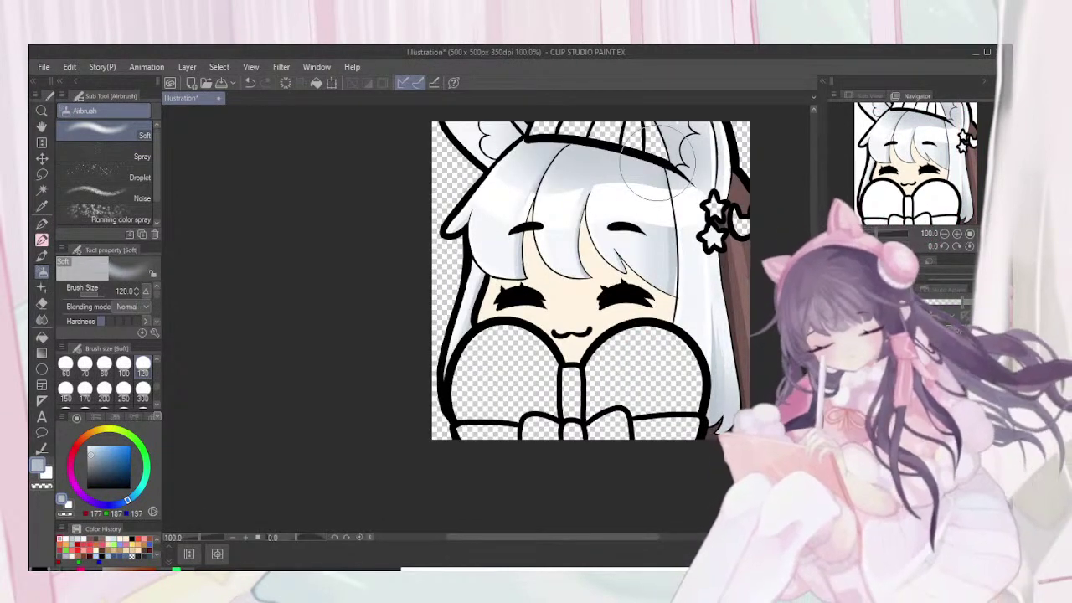
left_click_drag(962, 301, 952, 302)
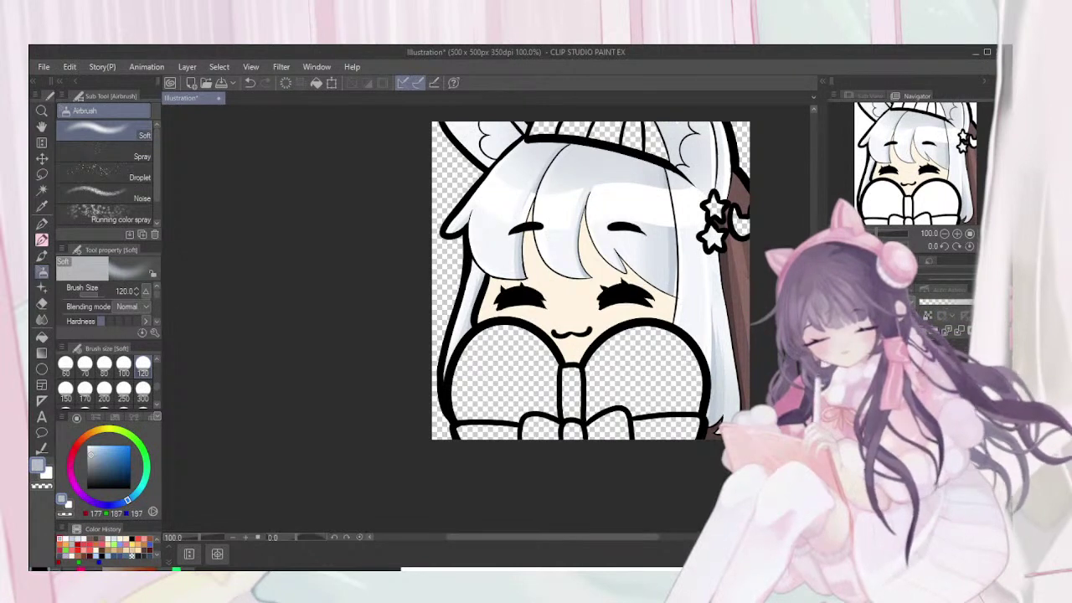
Clean up the airbrushed shading around the fringe highlight with the Hard eraser at size 17
key("e")
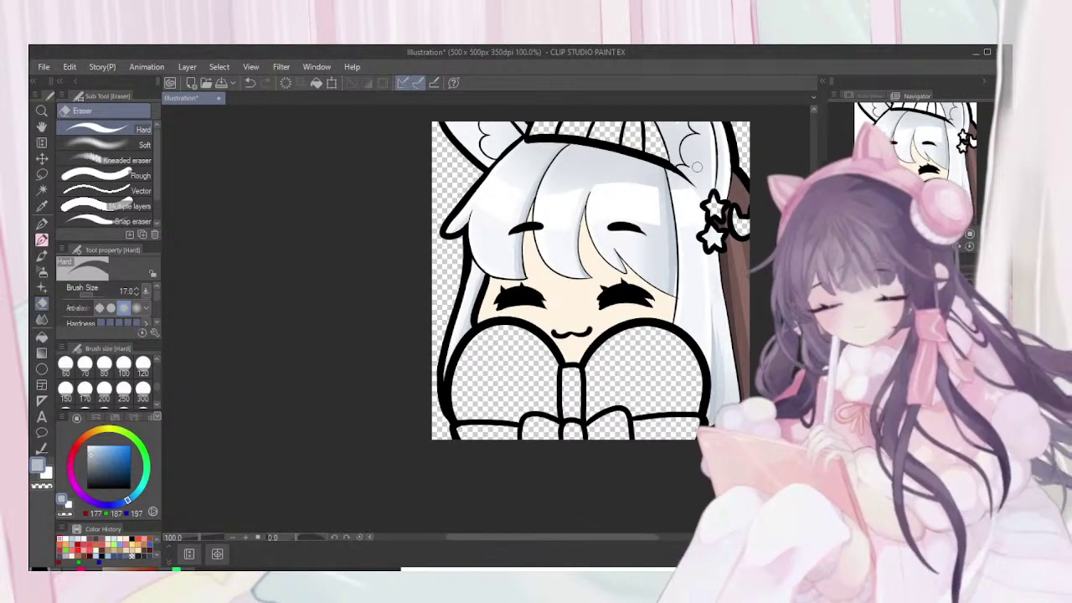
scroll(595, 144, "up", 2)
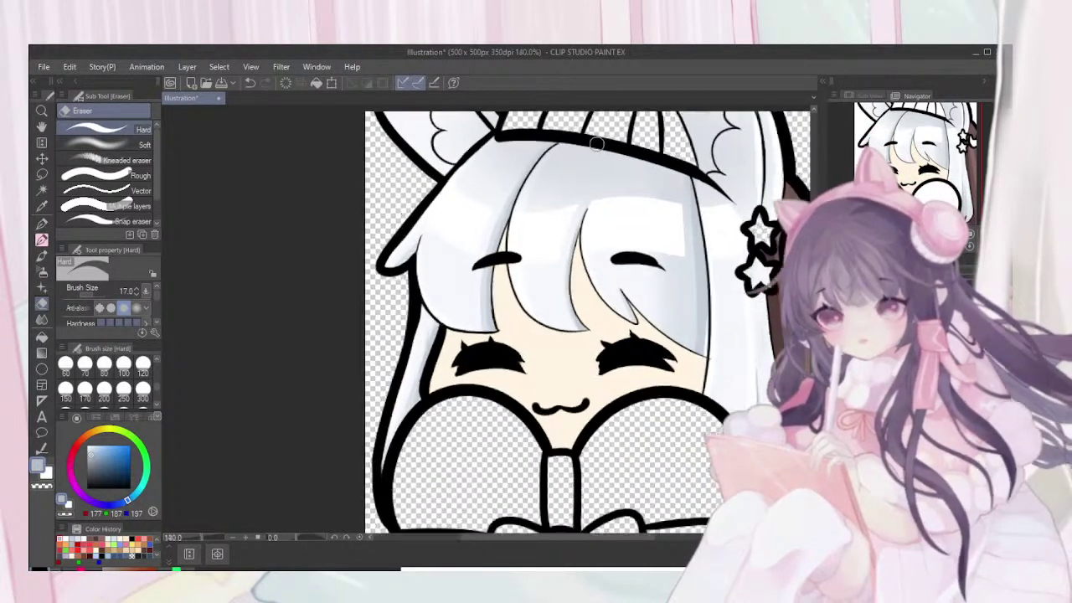
scroll(596, 144, "up", 2)
scroll(597, 143, "down", 5)
Recolour the inner hair and ear lines in dark blue-grey (RGB 98, 106, 114) with the lineart pencil at size 10
scroll(641, 136, "up", 4)
scroll(642, 134, "down", 2)
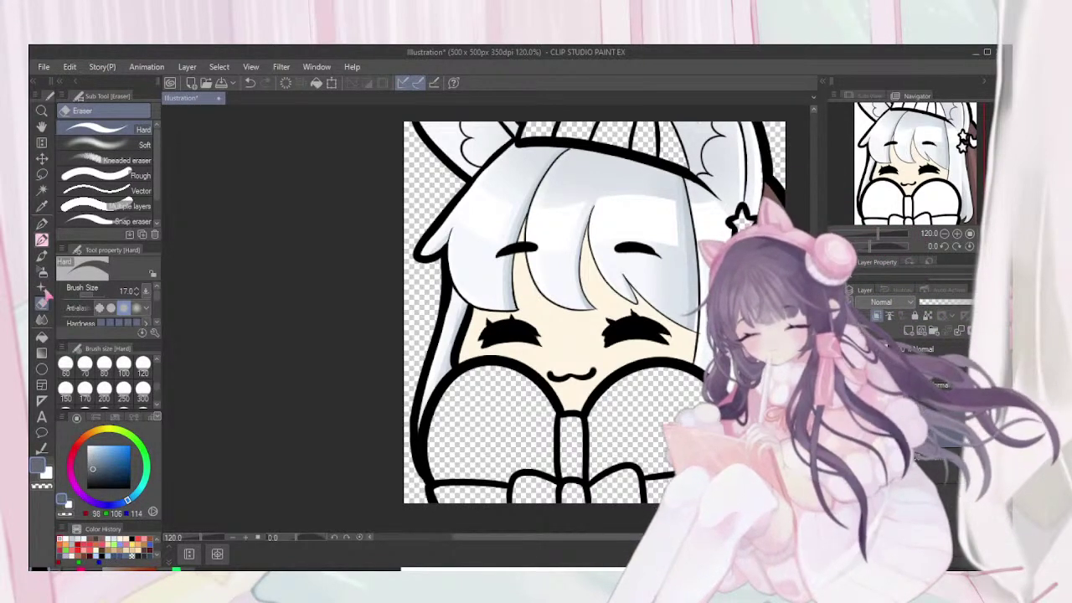
key("p")
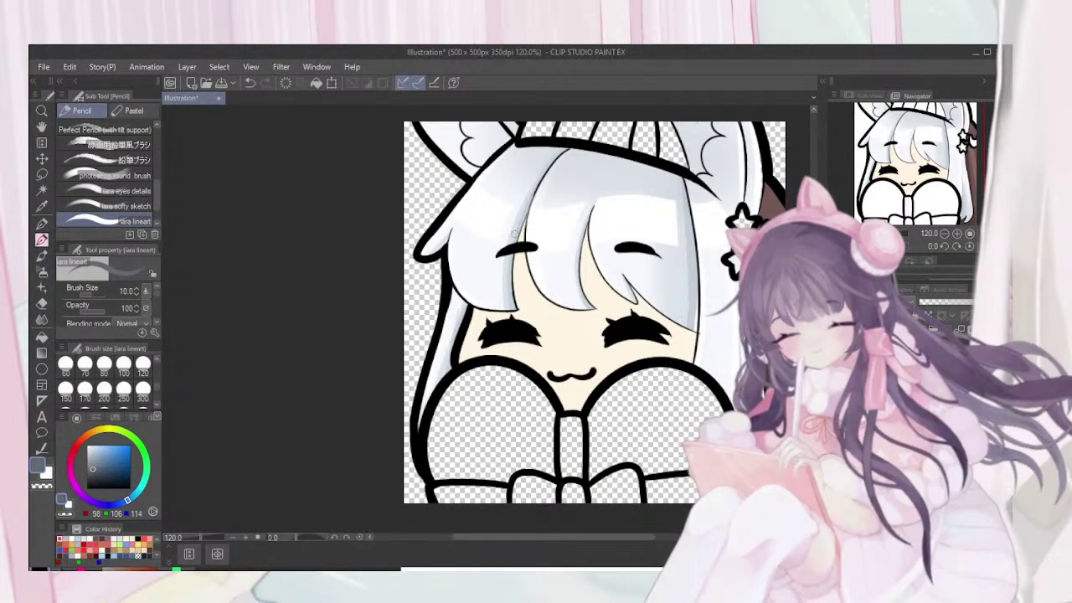
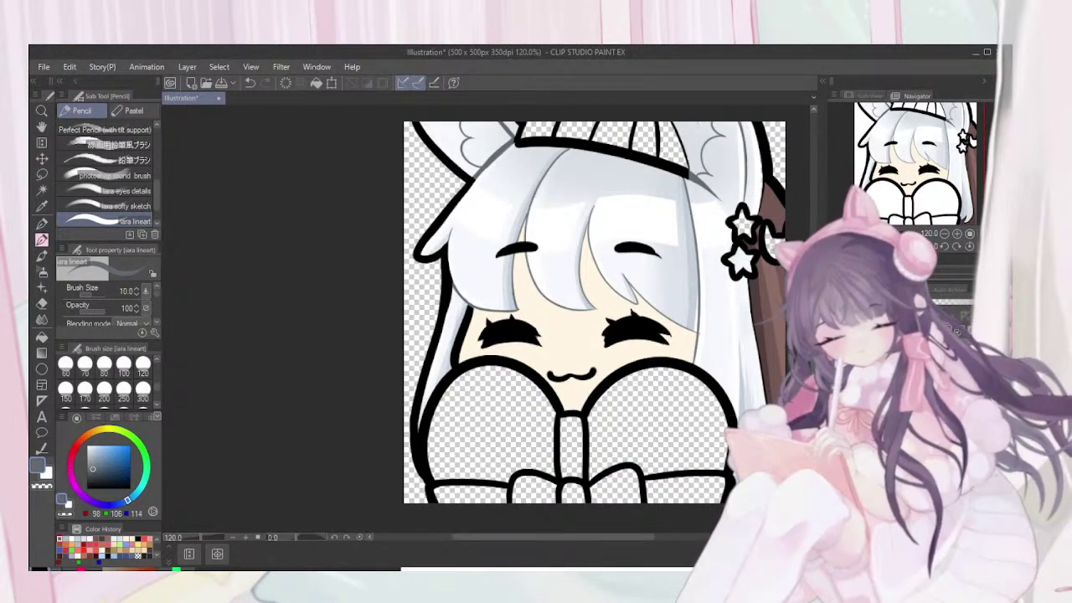
Paint white oval highlights in both black eyes, and choose dark red (RGB 107, 37, 40) as the drawing colour
left_click(87, 446)
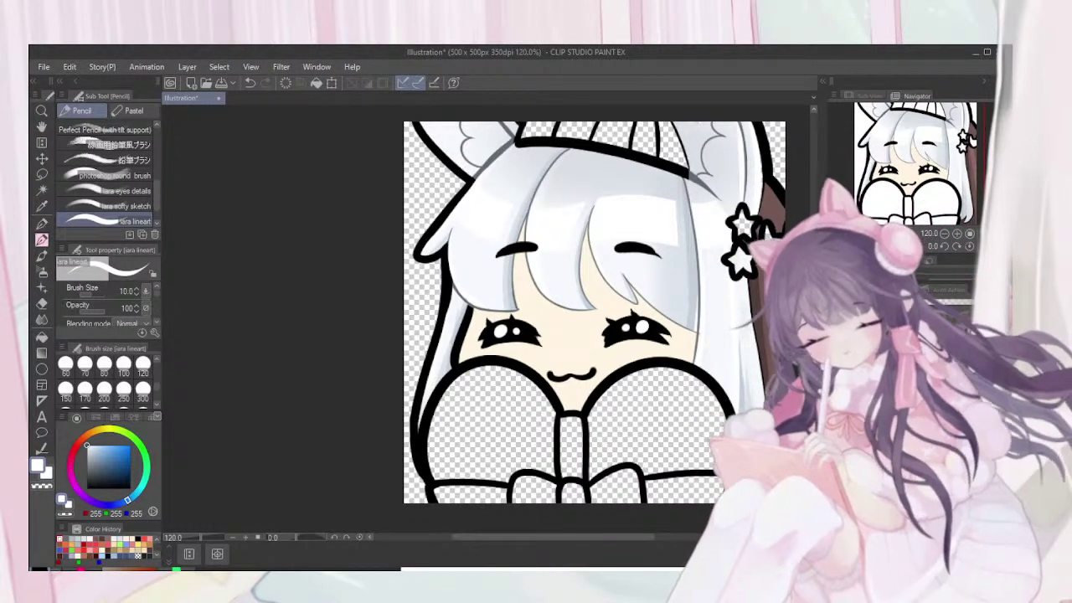
left_click(141, 568)
left_click_drag(123, 475, 114, 471)
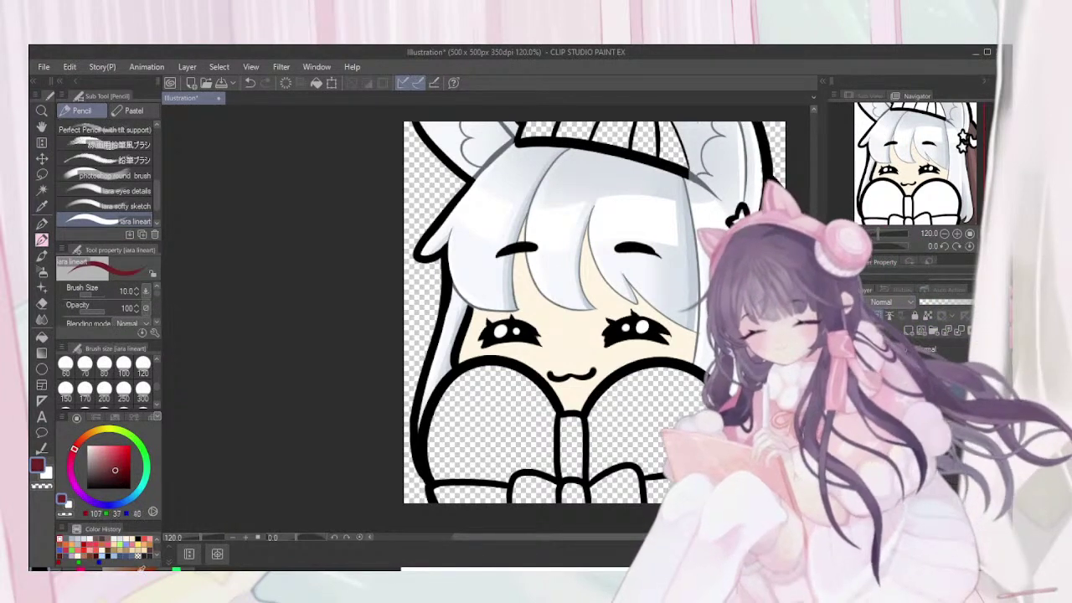
Tint the outer ends of both eyes and the mouth line dark red with the Soft airbrush at size 80
left_click(43, 329)
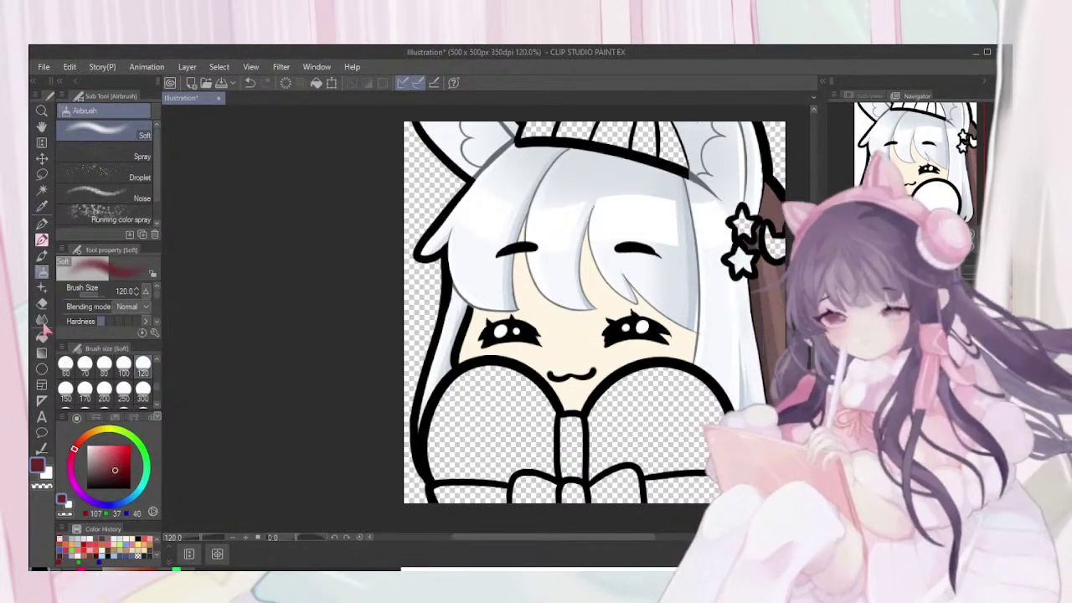
mouse_move(468, 325)
left_mouse_down()
mouse_move(456, 374)
mouse_move(441, 376)
left_mouse_up()
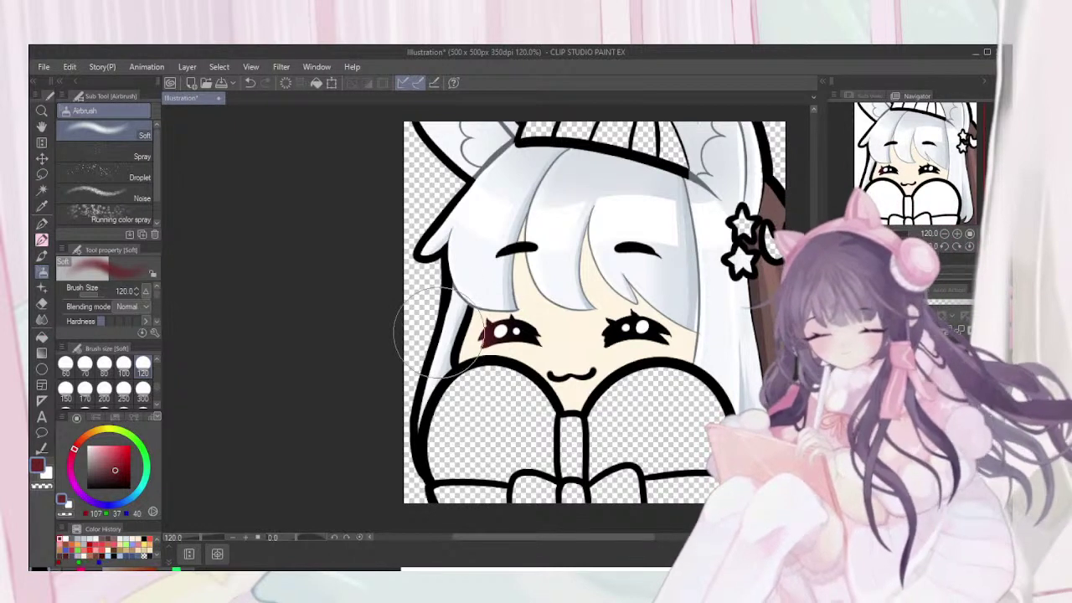
key("ctrl+z")
left_click(104, 366)
left_click_drag(462, 317, 461, 422)
mouse_move(559, 336)
left_mouse_down()
mouse_move(555, 323)
mouse_move(596, 400)
mouse_move(597, 268)
mouse_move(587, 349)
left_mouse_up()
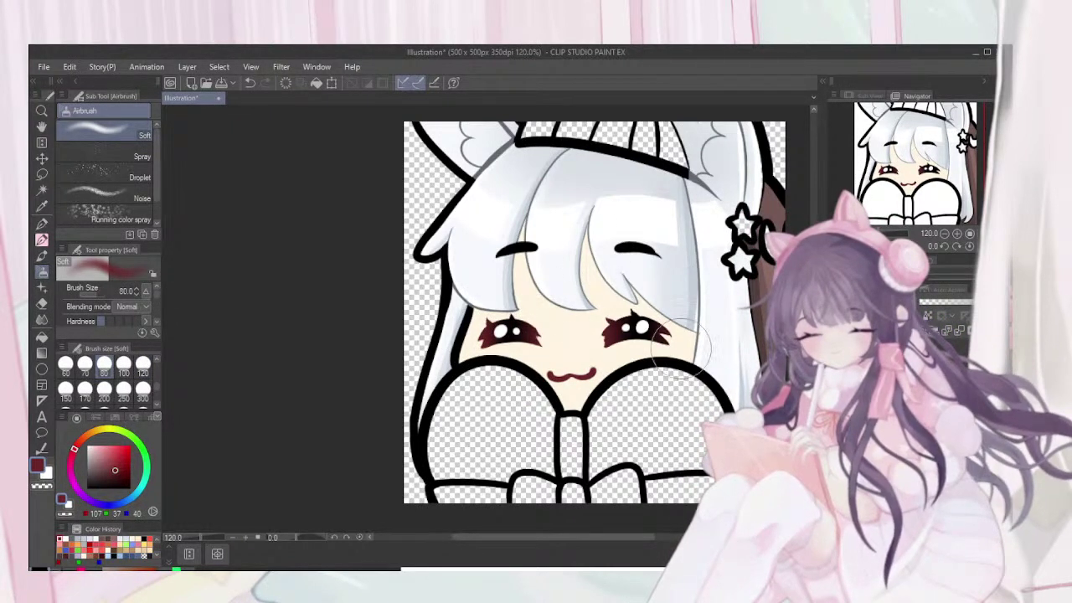
scroll(678, 496, "down", 1)
key("minus")
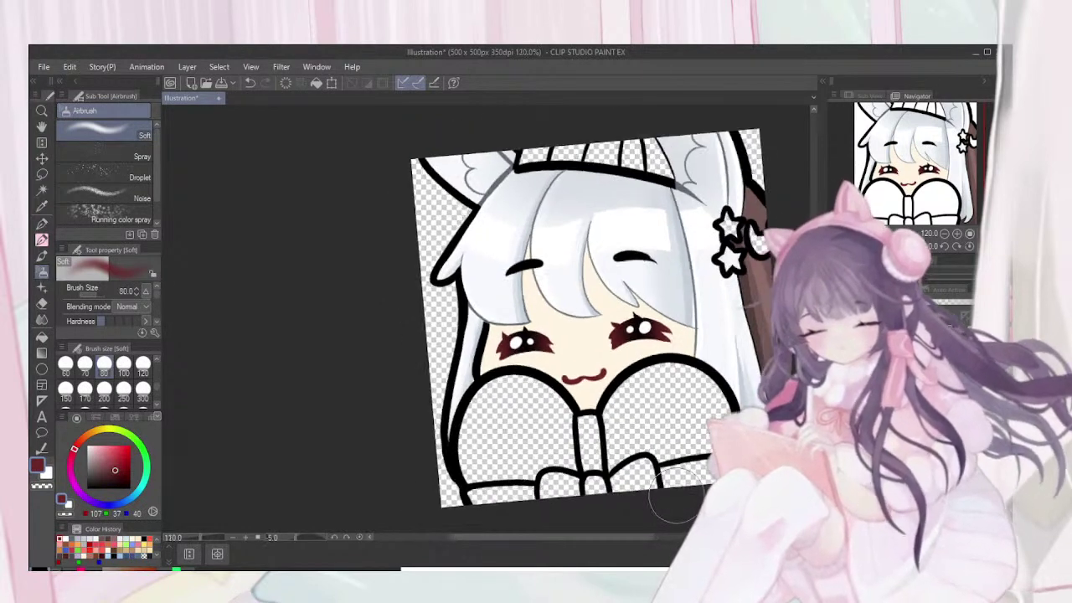
key("asciicircum")
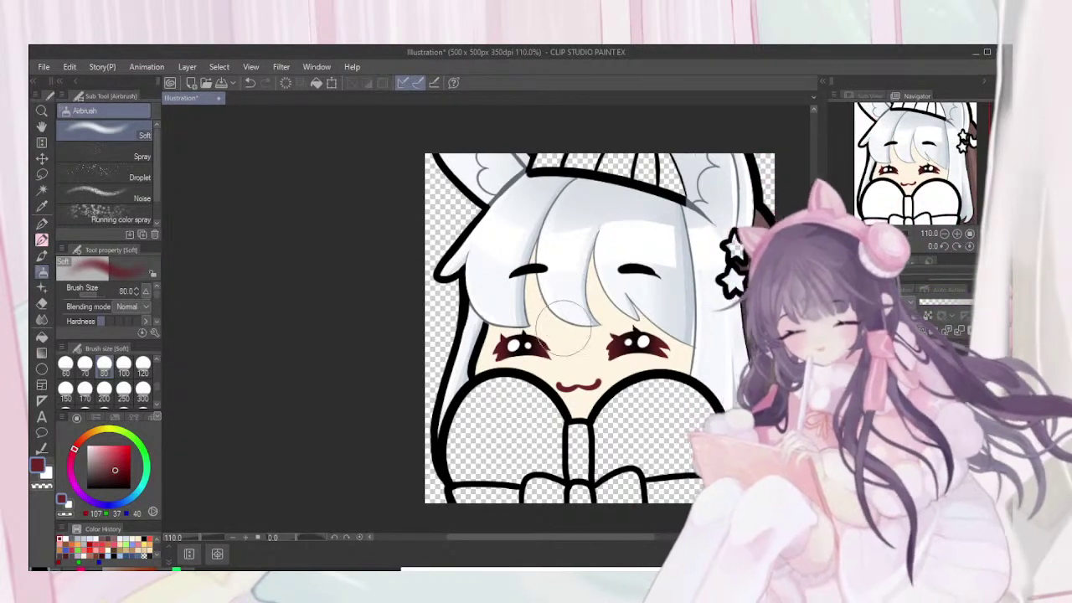
Paint peach (RGB 255, 195, 174) shadows on the skin beneath the fringe with the lineart pencil at size 17
left_click(578, 347, "alt")
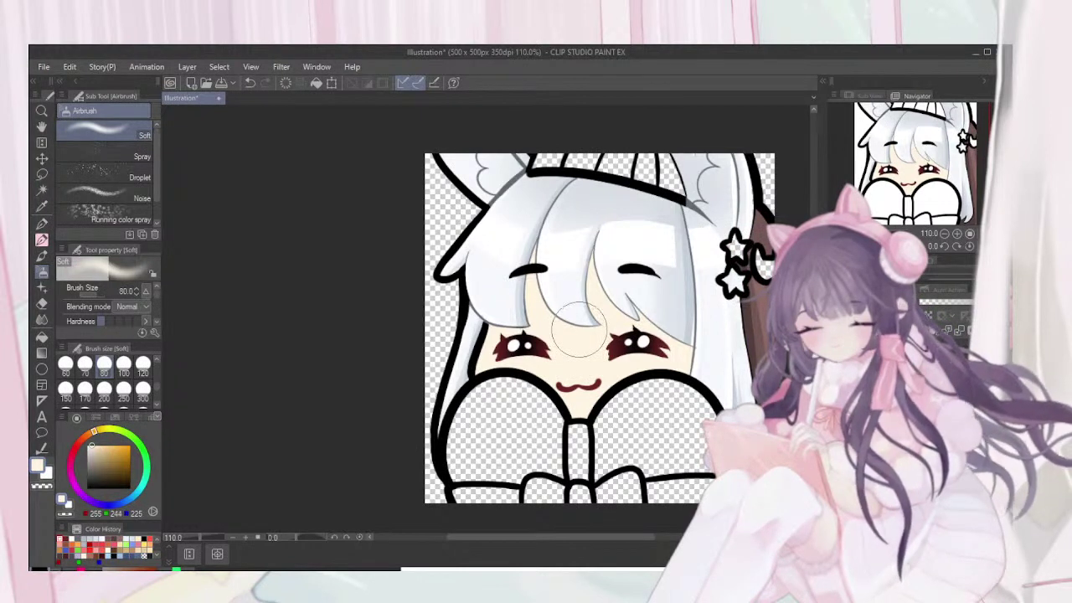
left_click(115, 542)
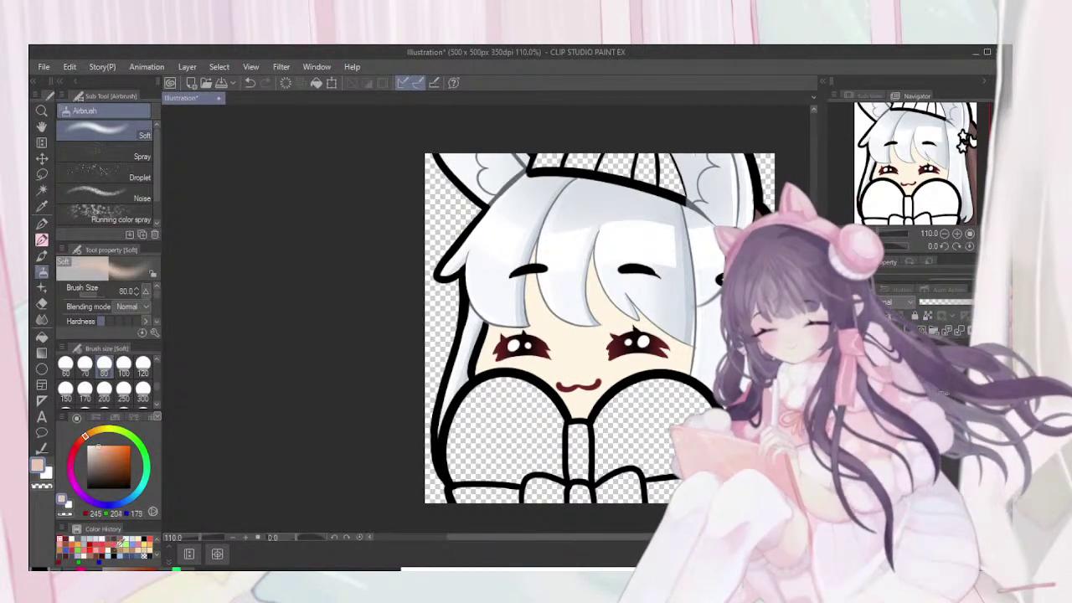
left_click(82, 438)
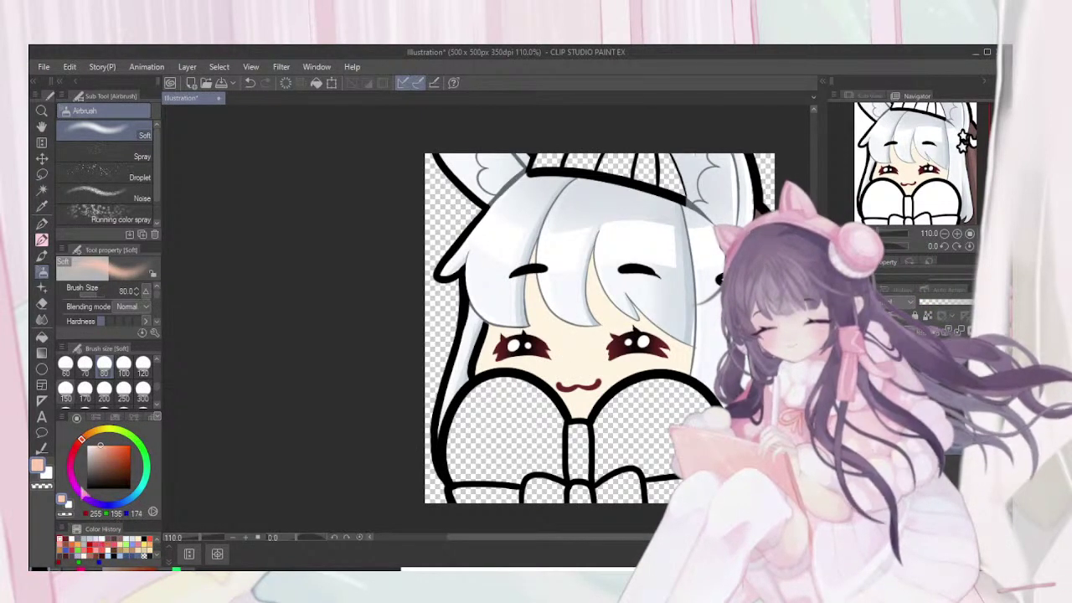
key("p")
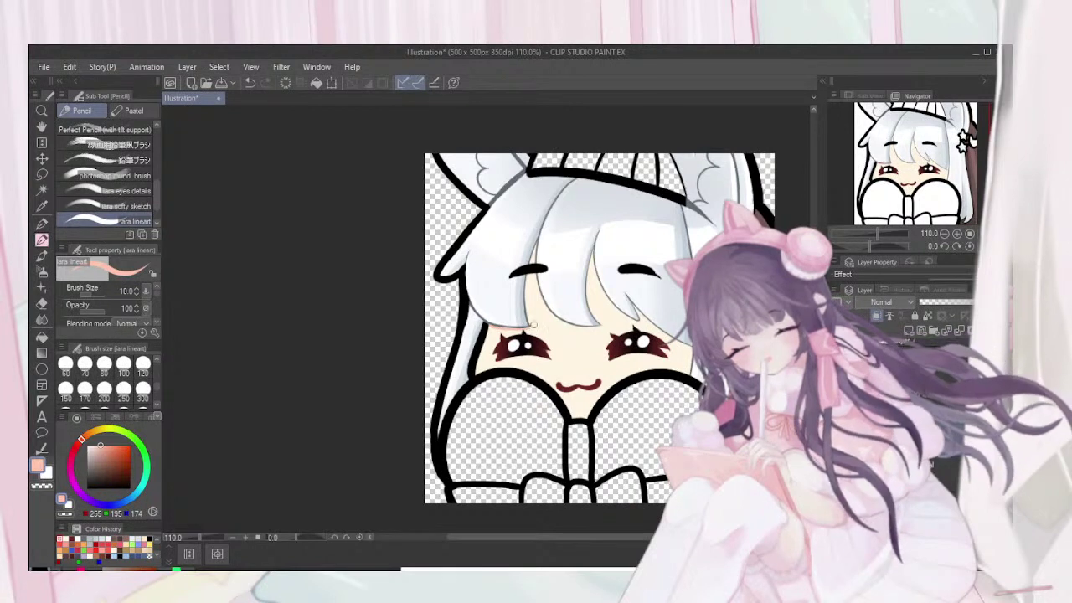
left_click_drag(526, 276, 528, 317)
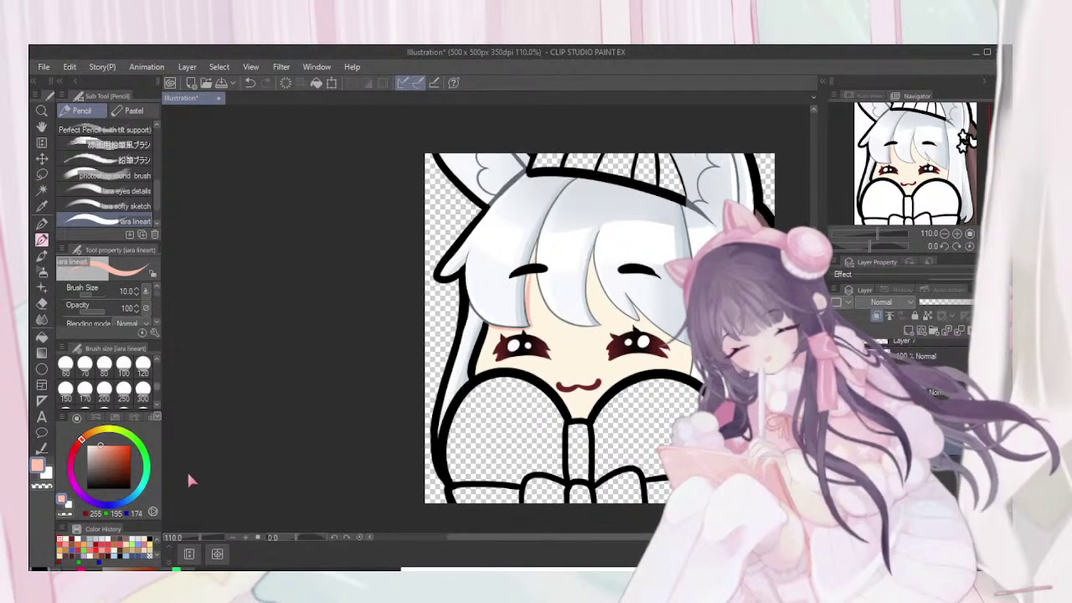
left_click(142, 369)
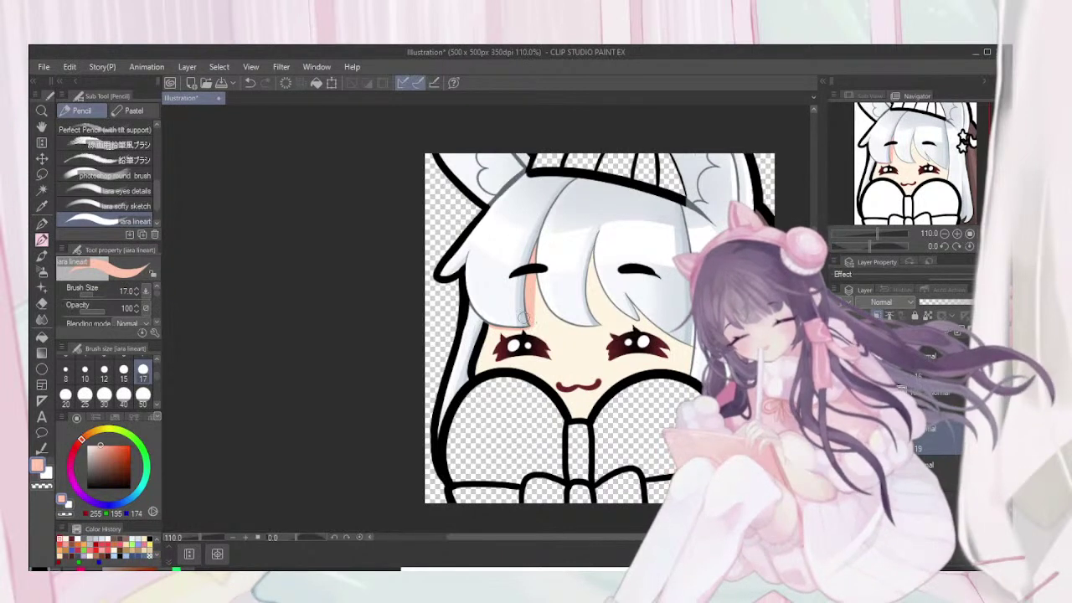
left_click_drag(537, 323, 536, 285)
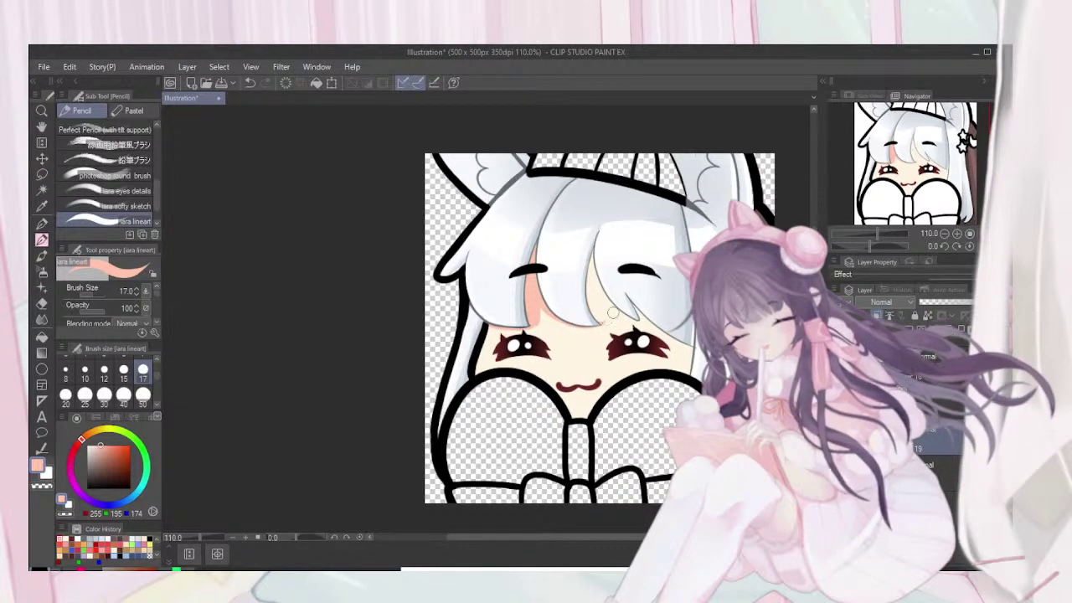
left_click_drag(591, 313, 593, 256)
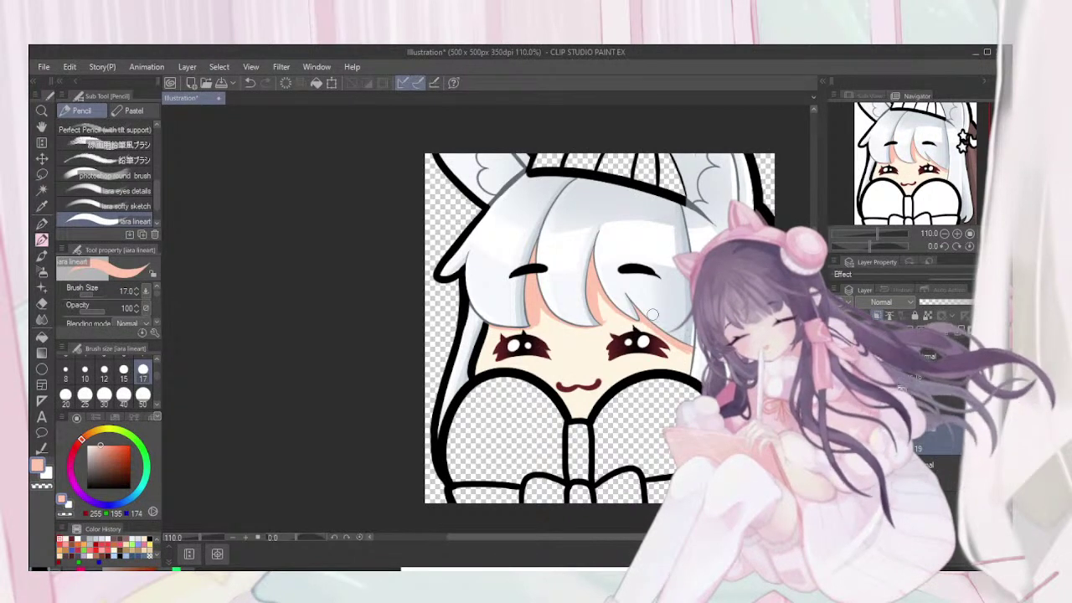
key("e")
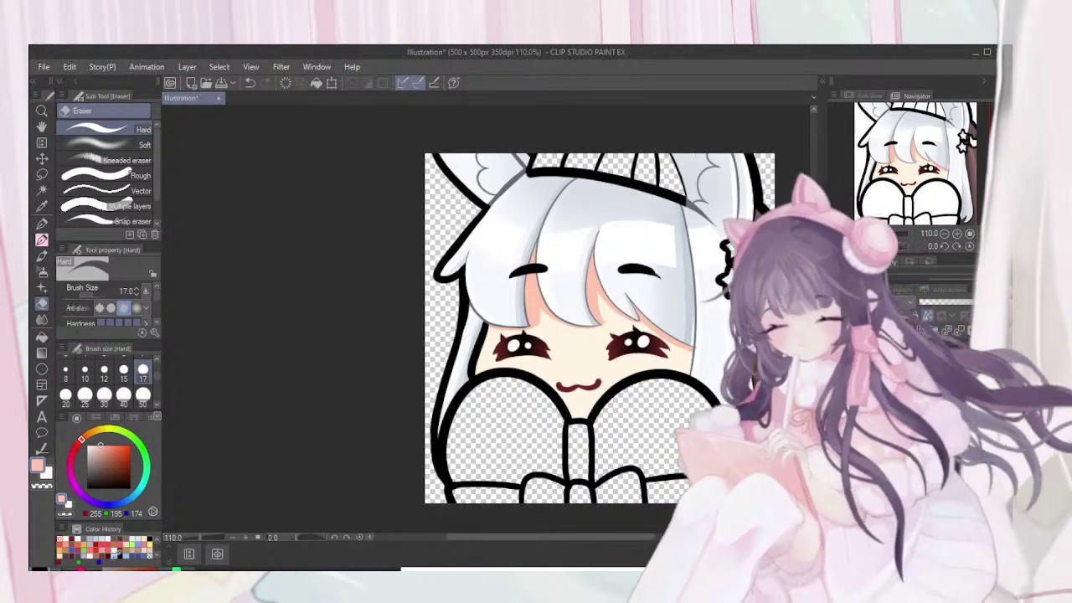
Choose coral pink (RGB 255, 143, 133) and switch to the Soft airbrush for the cheek blush
left_click(126, 539)
key("p")
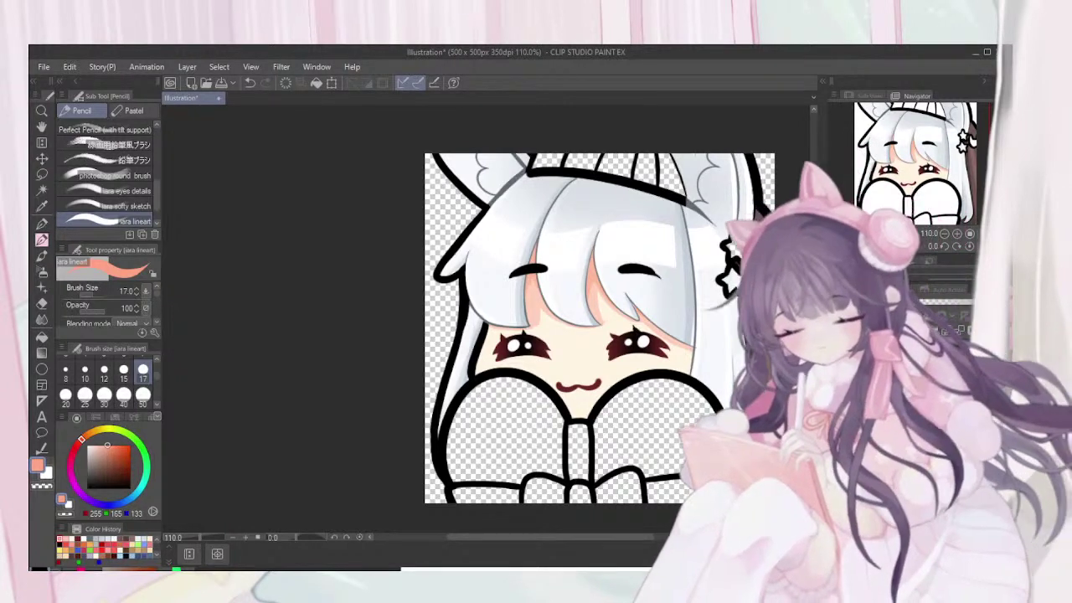
left_click(77, 445)
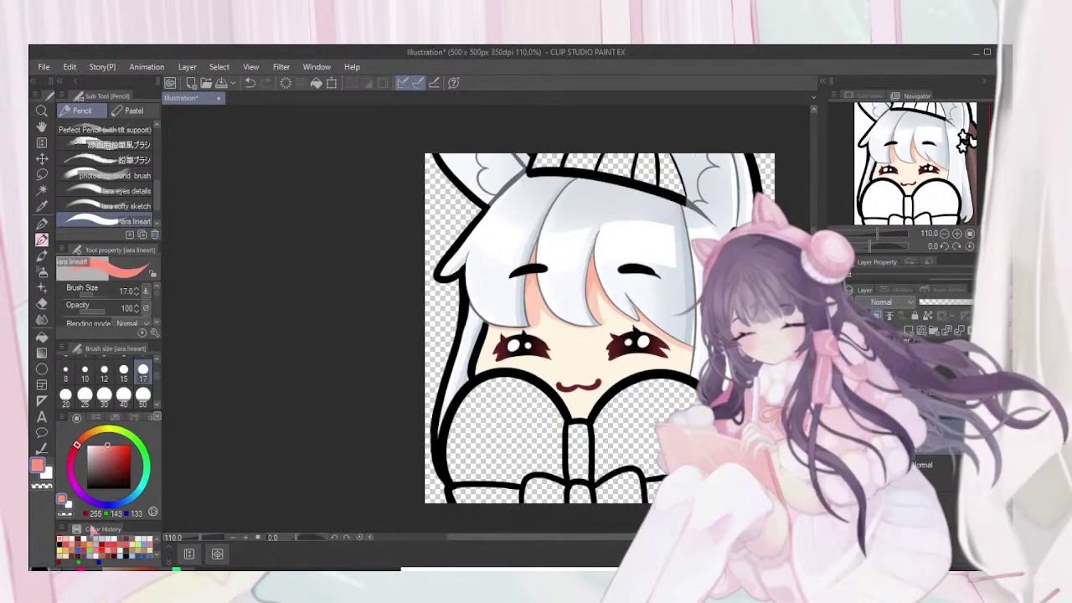
left_click(42, 272)
key("bracketright")
key("bracketright")
key("bracketright")
key("bracketright")
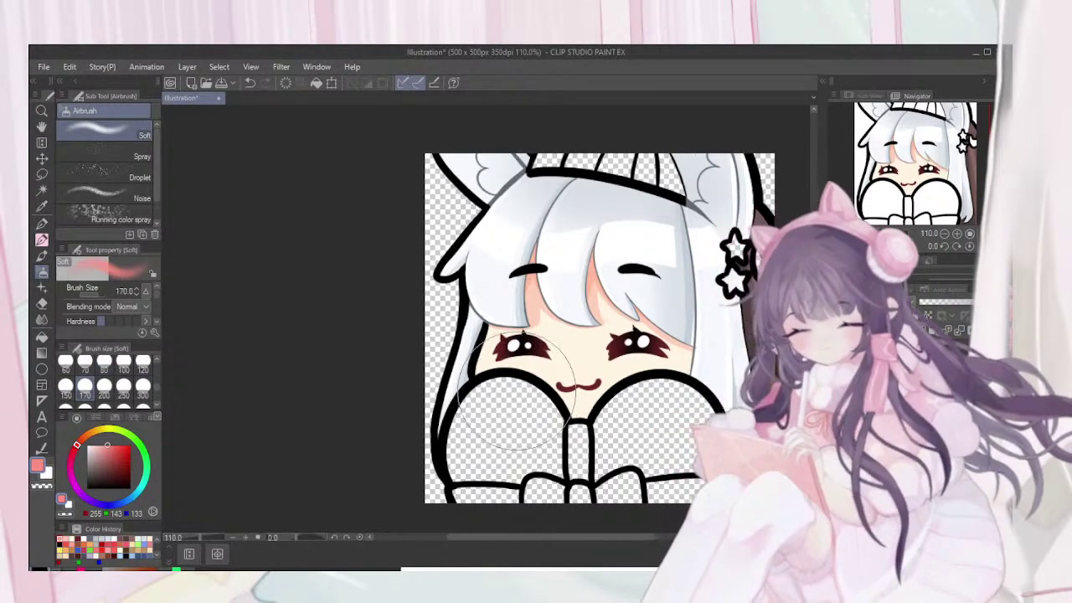
left_click_drag(509, 398, 524, 388)
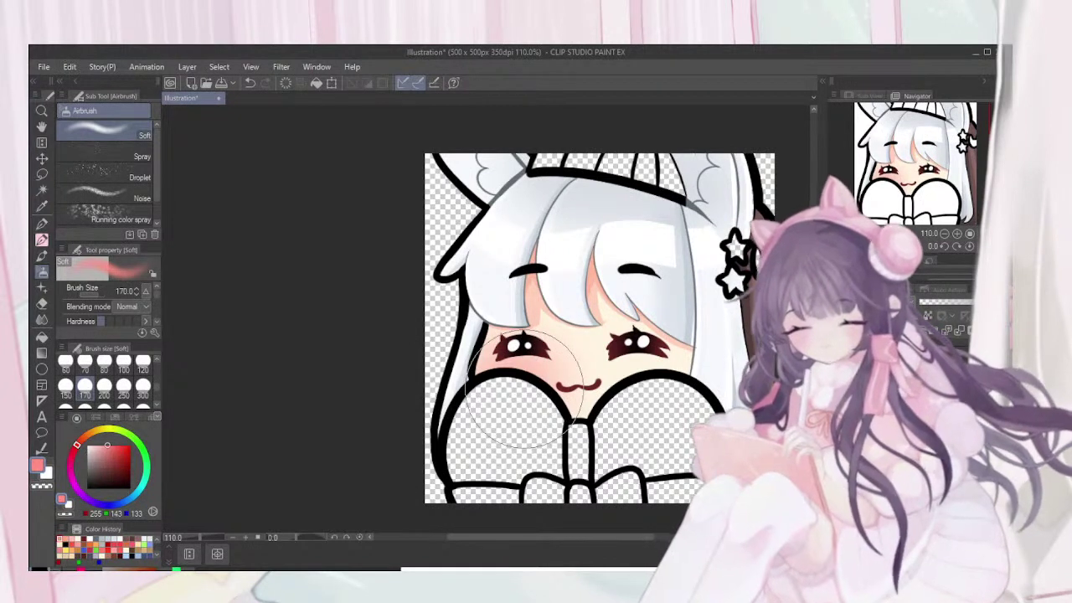
key("ctrl+z")
left_click(143, 364)
left_click_drag(481, 384, 529, 383)
key("ctrl+z")
Airbrush blush under both eyes at size 80 and slightly lower the blush layer's opacity
key("bracketleft")
key("bracketleft")
mouse_move(628, 375)
left_mouse_down()
mouse_move(652, 384)
mouse_move(637, 375)
left_mouse_up()
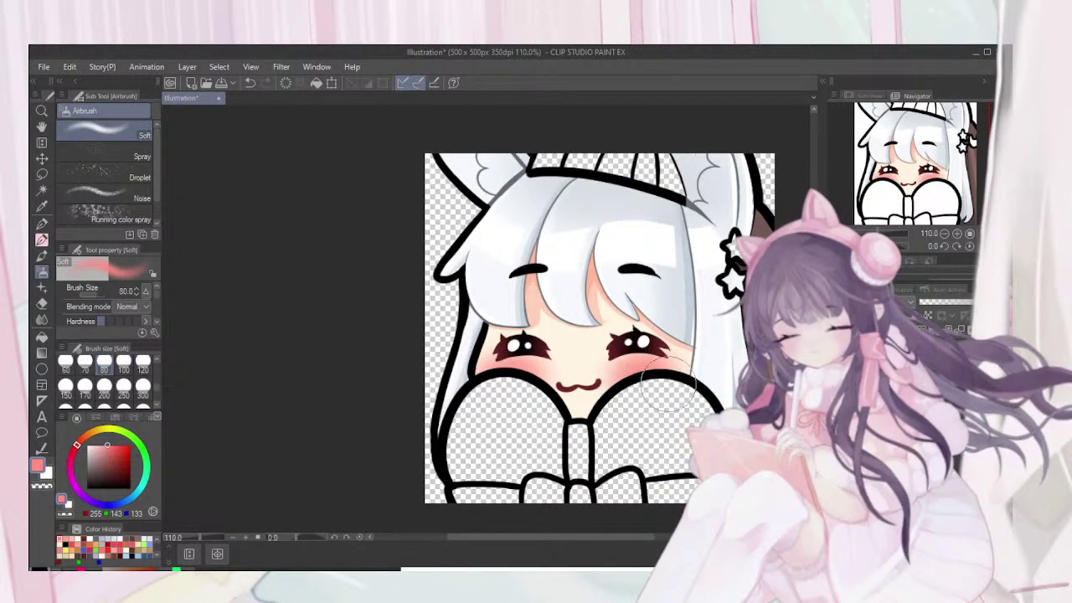
left_click_drag(971, 301, 961, 301)
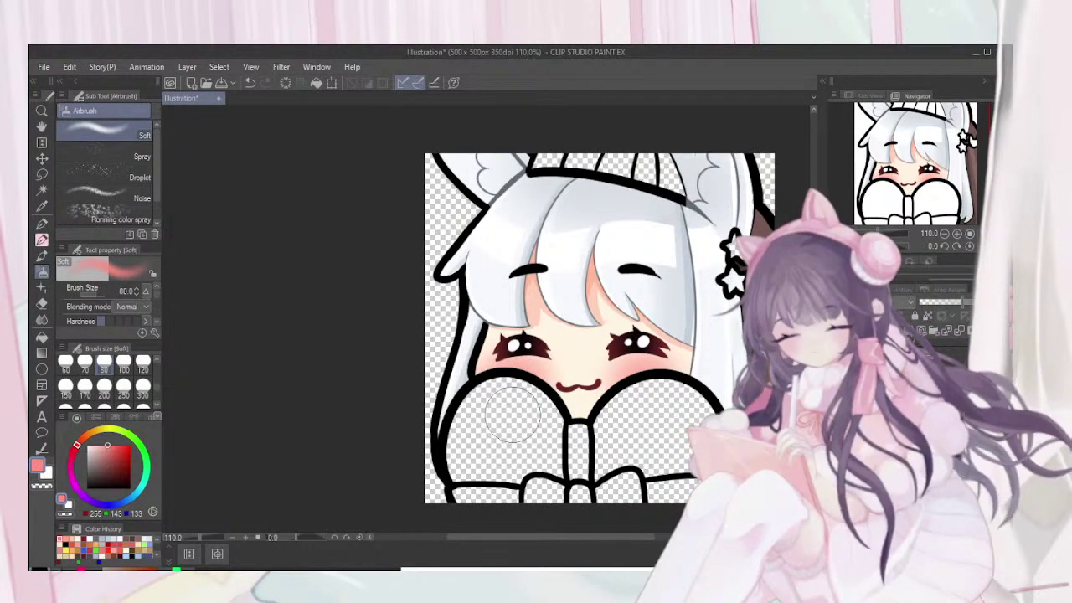
key("e")
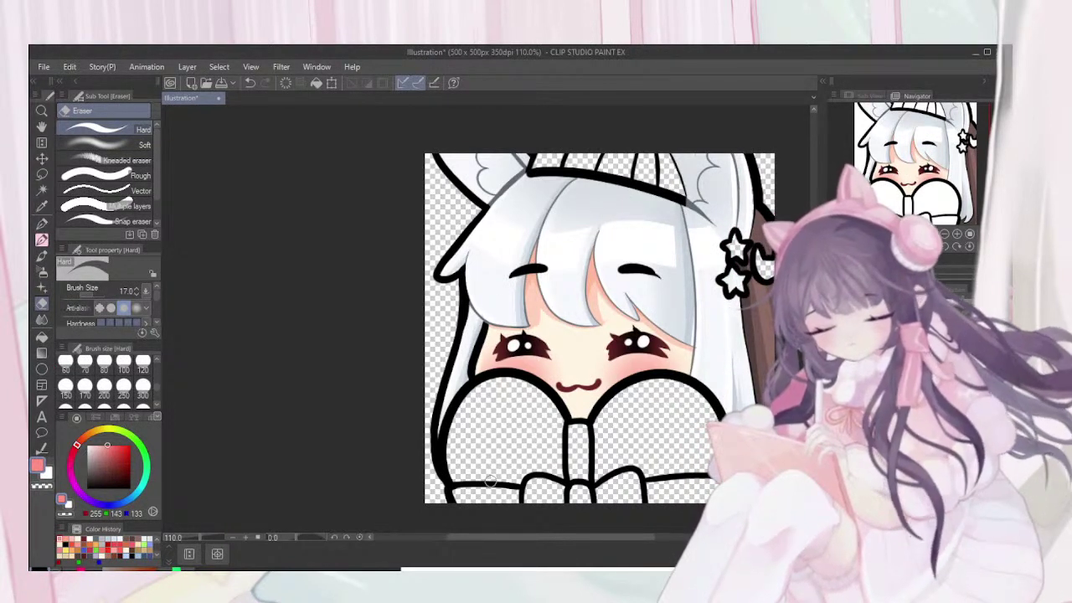
Fill both halves of the heart-shaped gift with red (RGB 241, 100, 87), referring to other layers
scroll(491, 480, "right", 3)
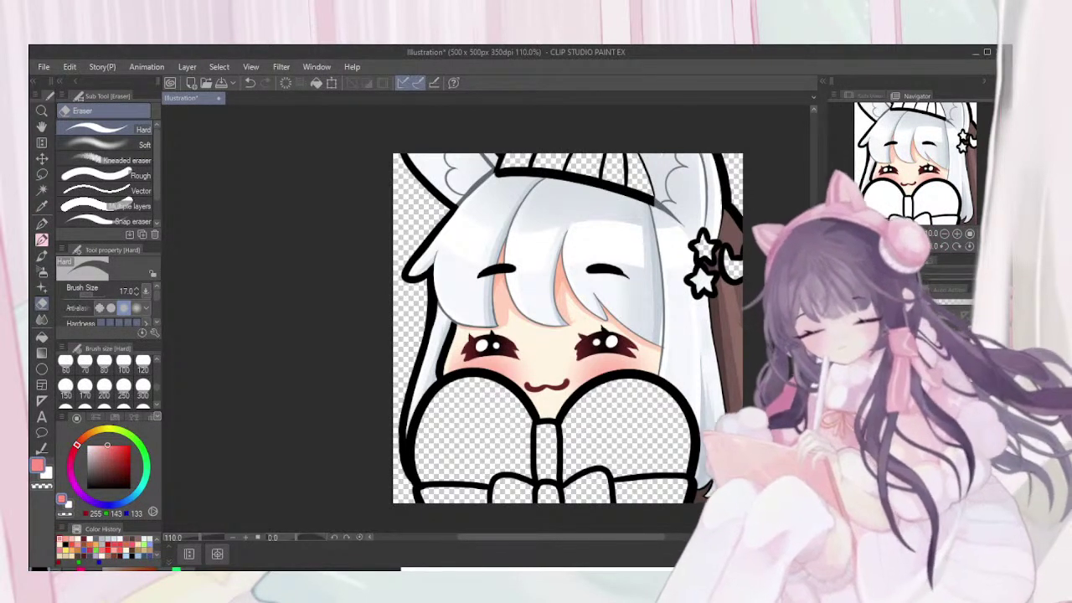
left_click(137, 537)
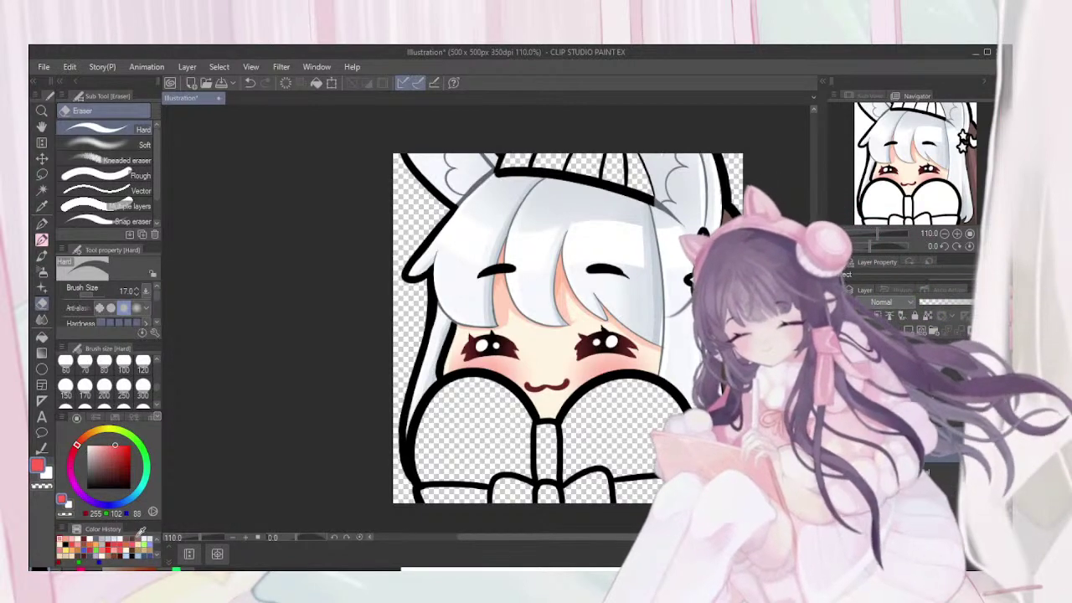
left_click(141, 549)
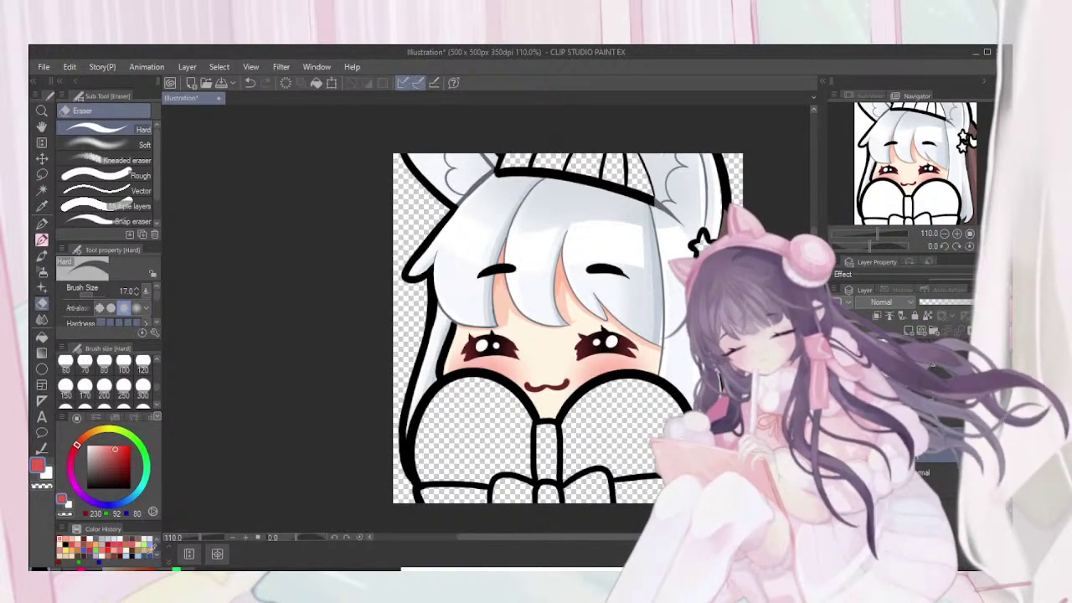
left_click(143, 544)
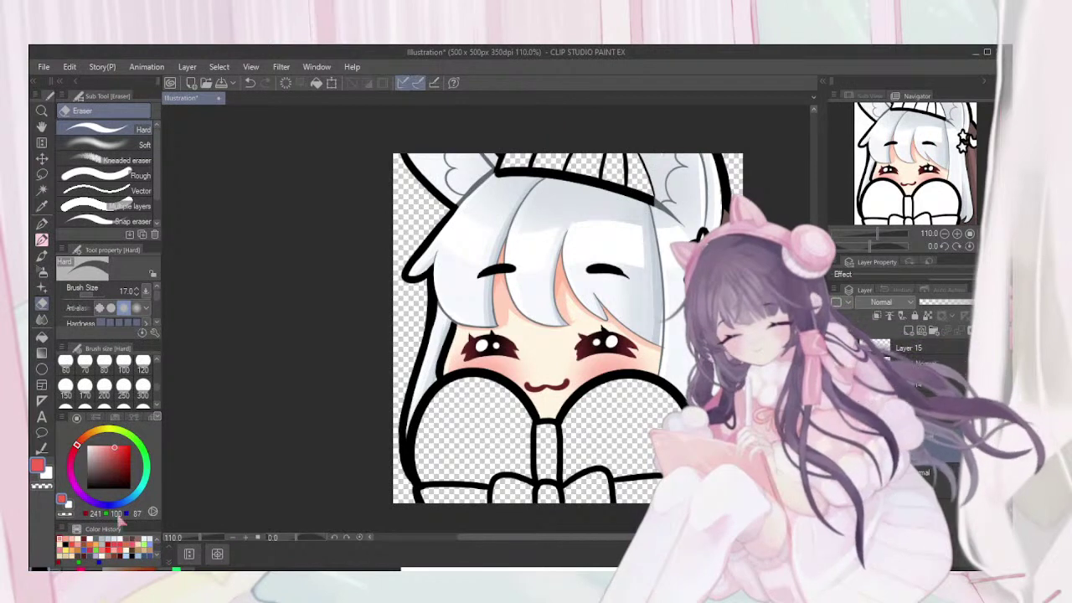
left_click(91, 552)
left_click(89, 550)
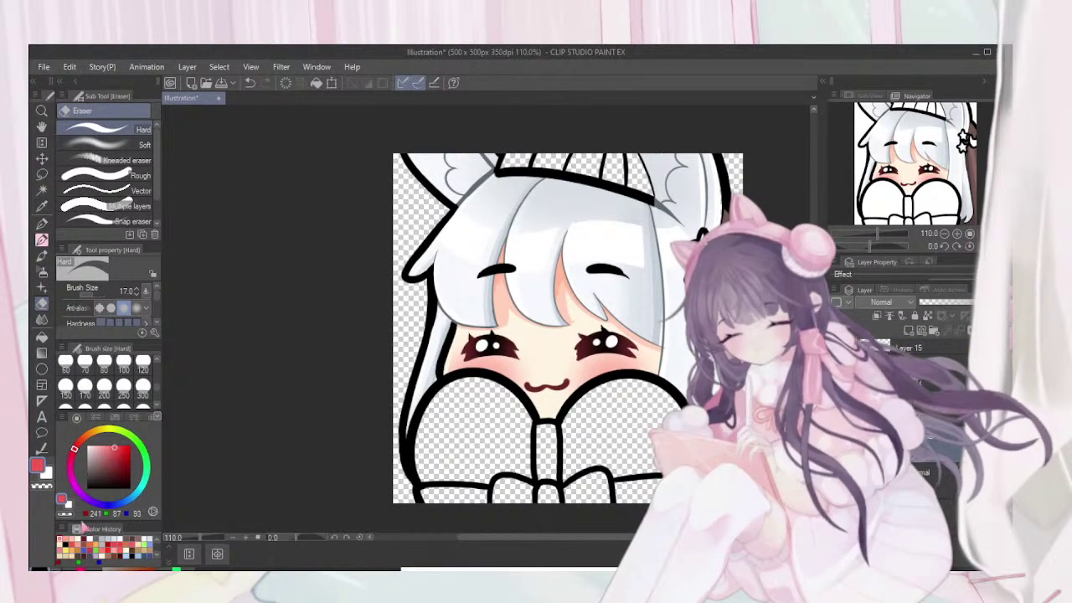
left_click(90, 550)
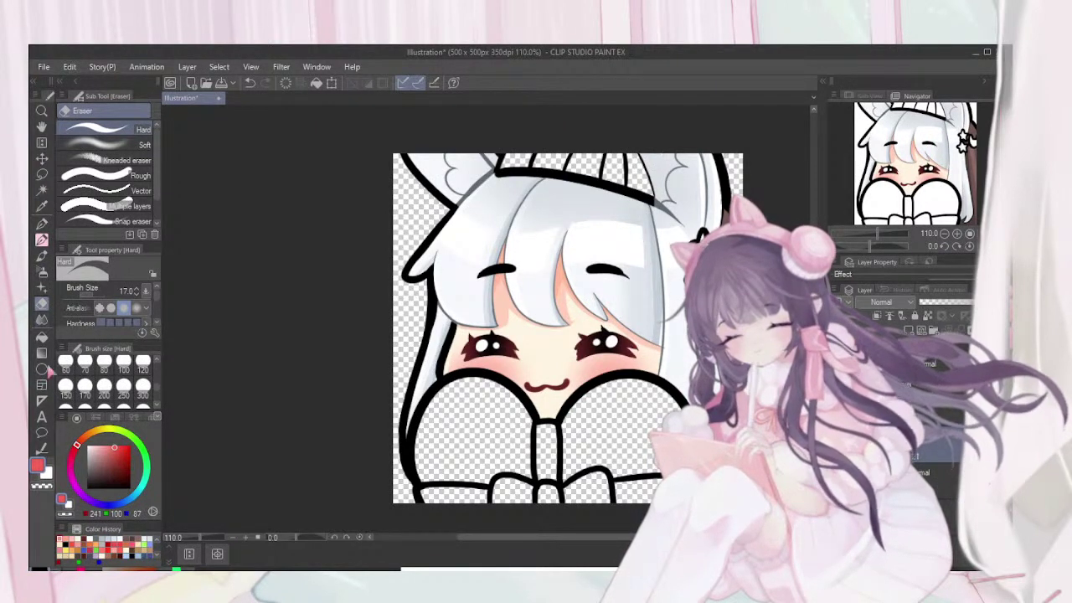
key("g")
left_click(468, 431)
left_click(620, 435)
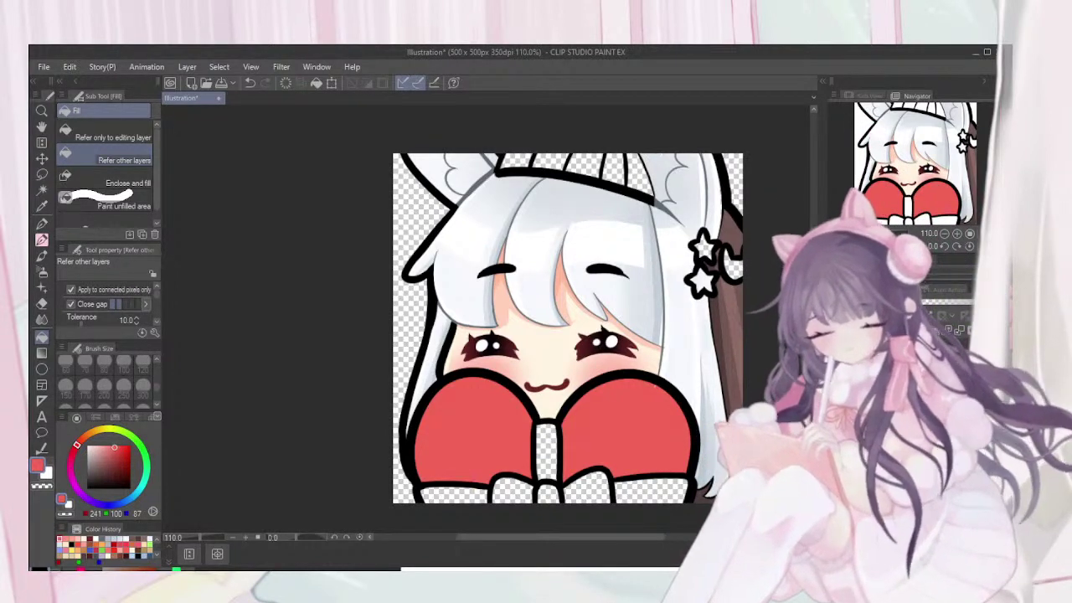
Fill the gift's vertical ribbon, bow and horizontal band with green (RGB 70, 167, 107)
left_click(147, 464)
left_click_drag(114, 458, 110, 460)
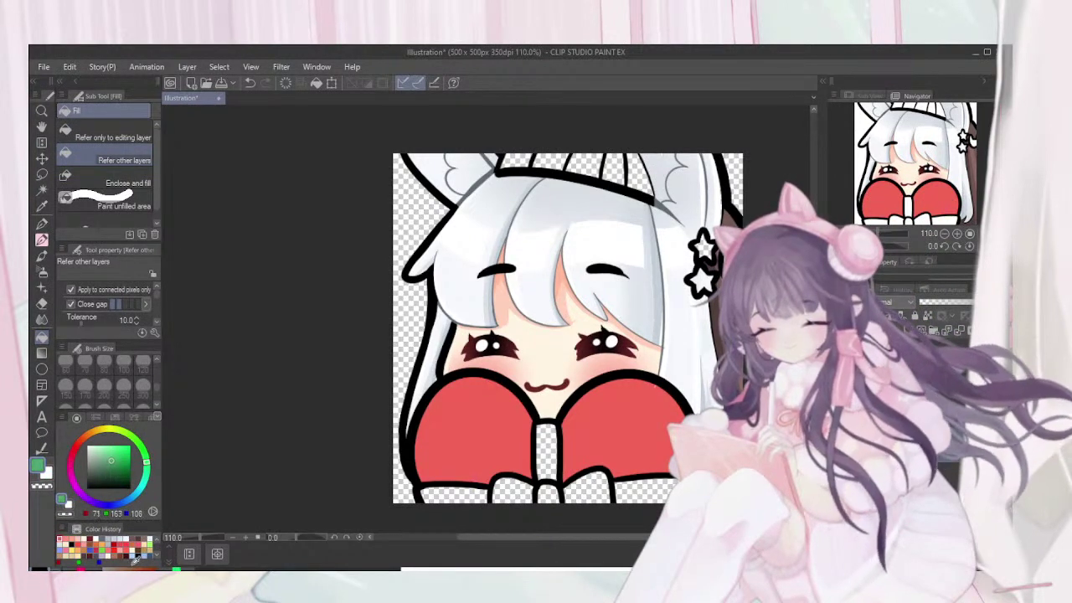
left_click(136, 557)
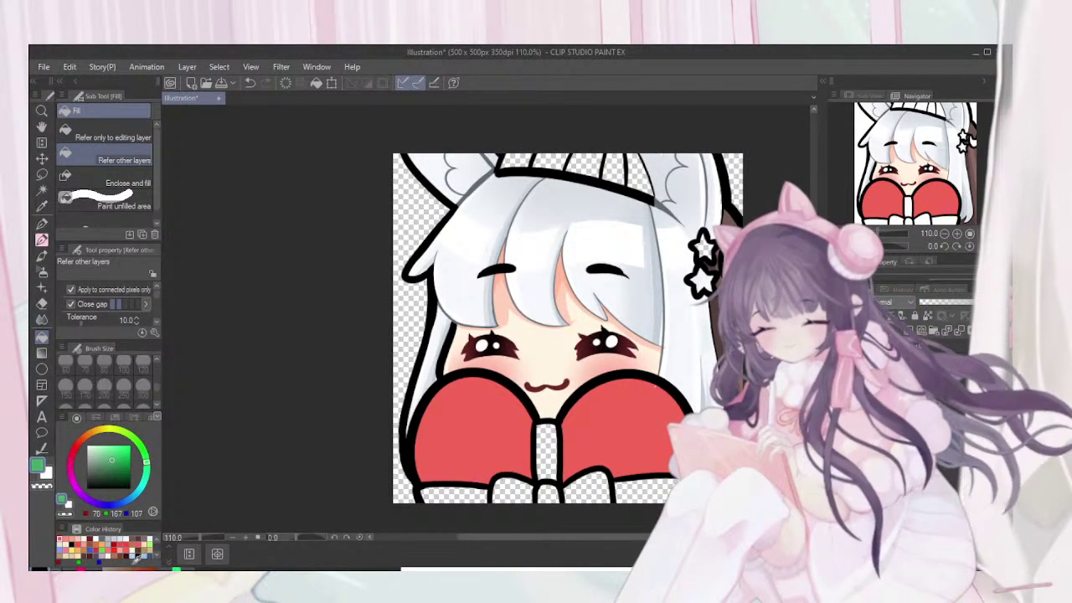
left_click(547, 452)
left_click(512, 491)
left_click(549, 494)
left_click(586, 487)
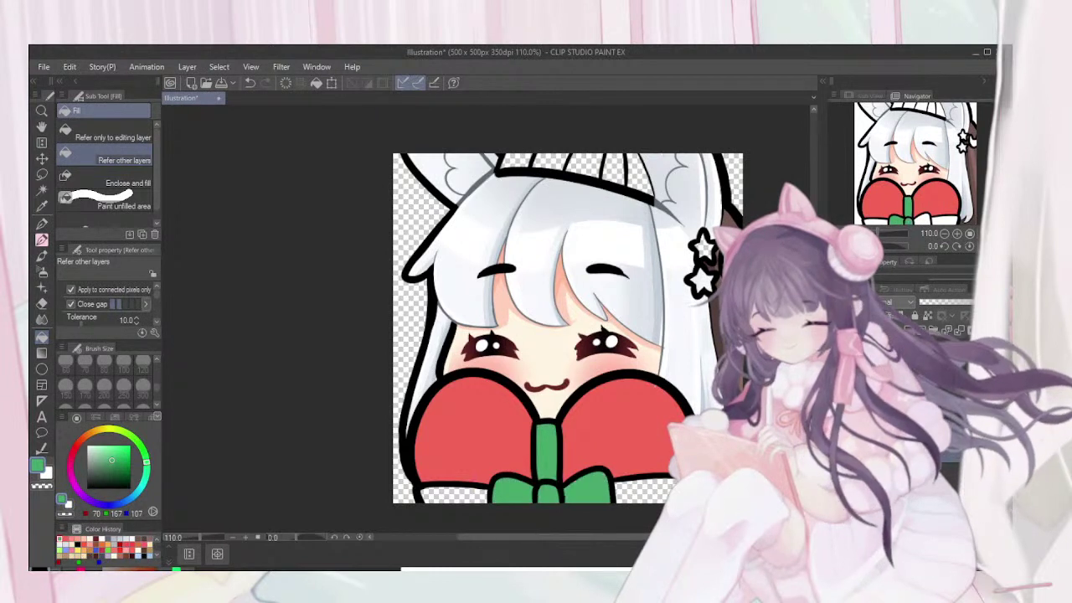
left_click(456, 494)
left_click(641, 491)
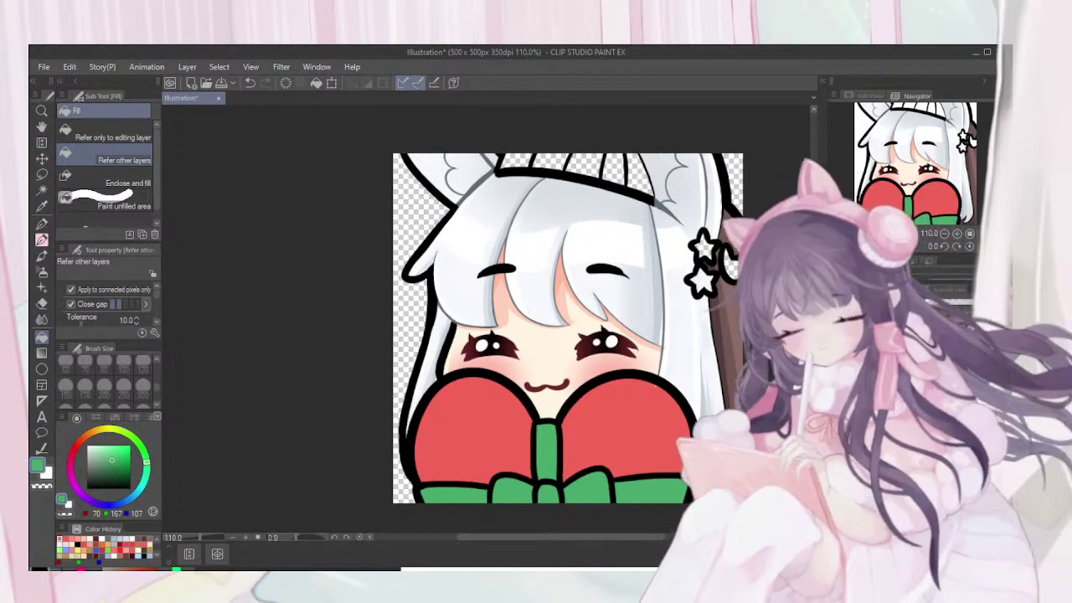
Paint the ribbed hat above the fringe light pink (RGB 255, 196, 185) with the lineart pencil at size 17
left_click(83, 437)
left_click(131, 546)
left_click(137, 543)
left_click(98, 550)
left_click(130, 543)
left_click(126, 541)
left_click(41, 240)
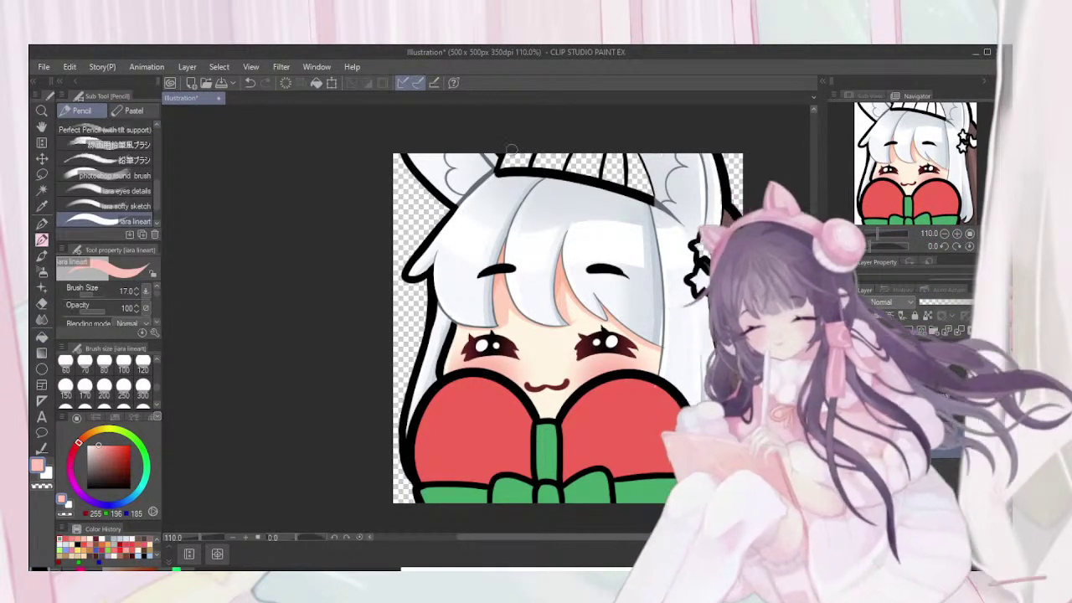
left_click_drag(509, 162, 537, 163)
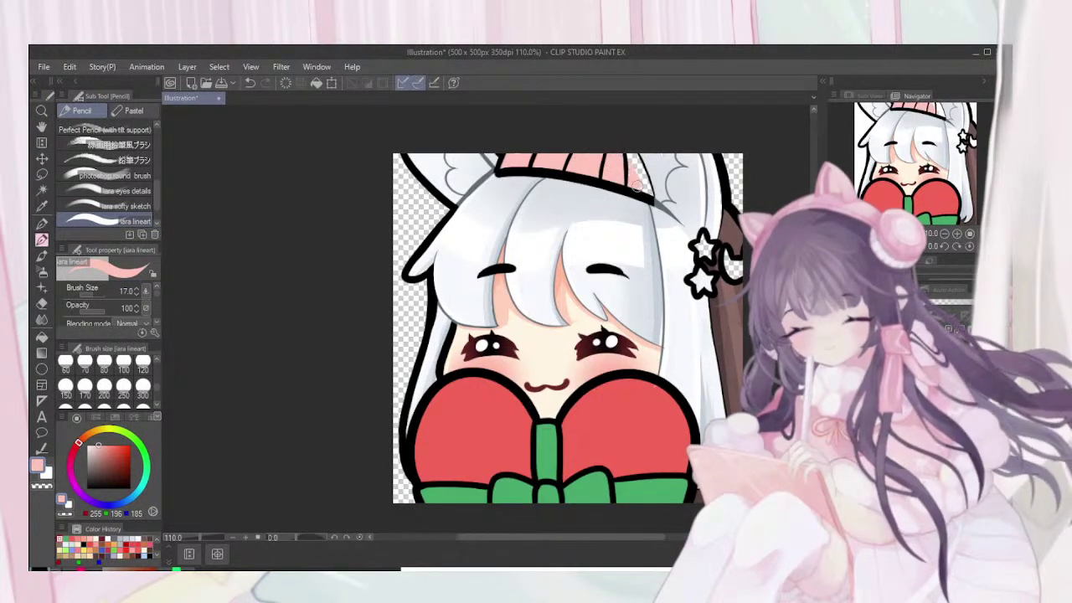
left_click_drag(640, 189, 654, 202)
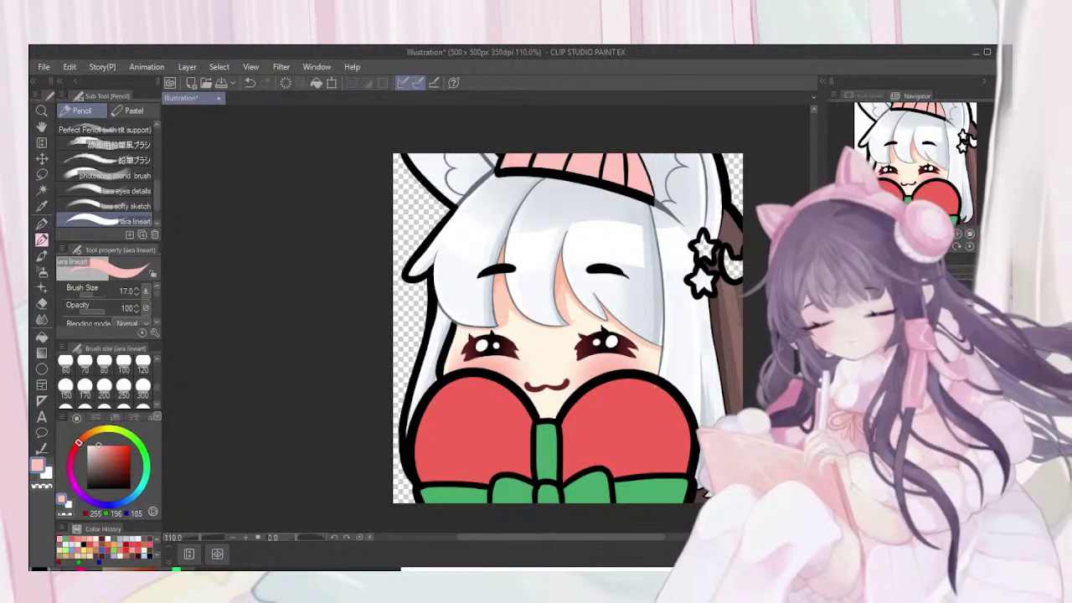
Recolour the hat's black outline and rib lines coral red with the lineart pencil at size 17
left_click(115, 444)
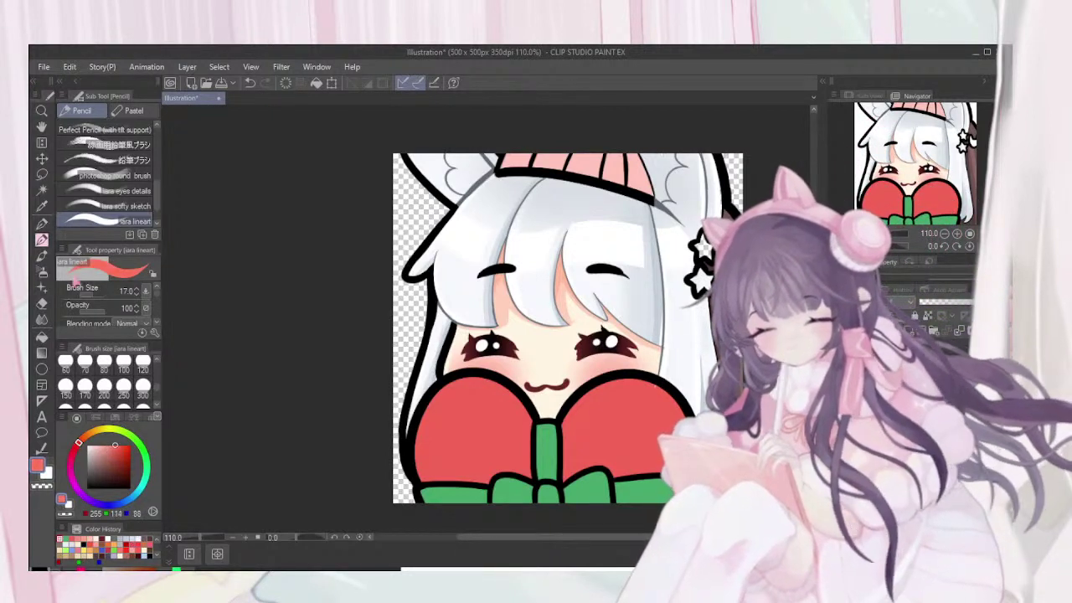
mouse_move(504, 153)
left_mouse_down()
mouse_move(500, 167)
mouse_move(540, 173)
mouse_move(515, 171)
mouse_move(521, 163)
left_mouse_up()
left_click(114, 457)
left_click_drag(499, 173, 558, 175)
left_click(113, 450)
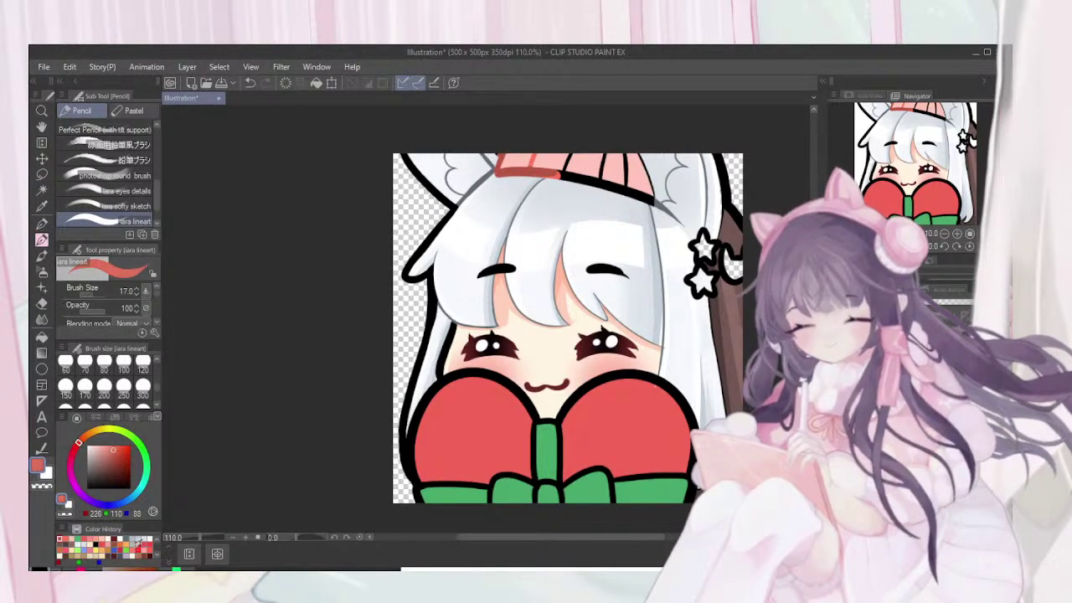
mouse_move(505, 152)
left_mouse_down()
mouse_move(496, 177)
mouse_move(508, 147)
mouse_move(503, 175)
mouse_move(566, 173)
left_mouse_up()
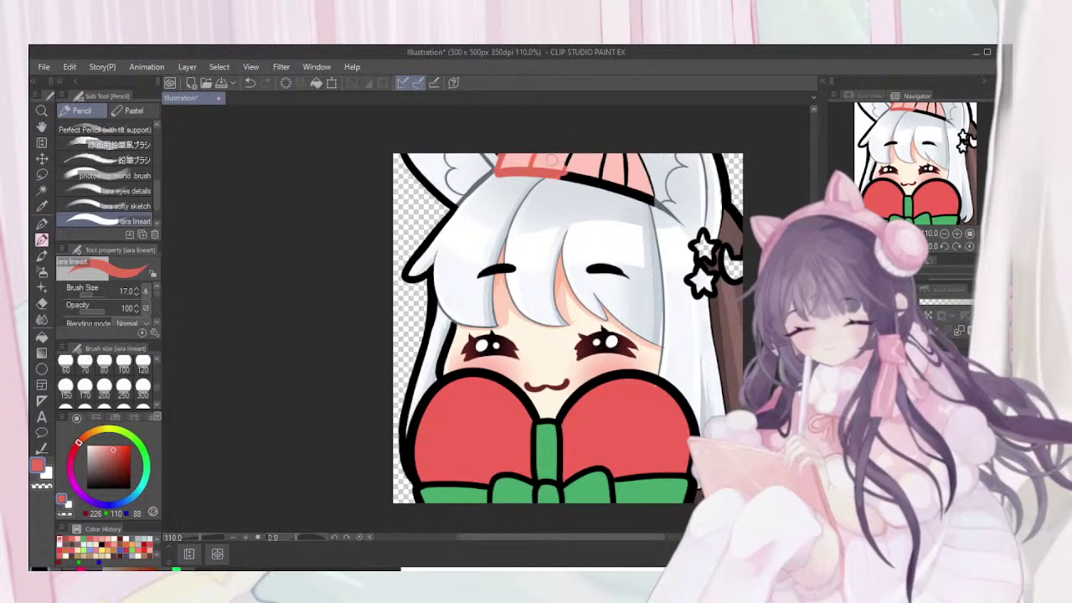
mouse_move(597, 184)
left_mouse_down()
mouse_move(610, 189)
mouse_move(610, 143)
left_mouse_up()
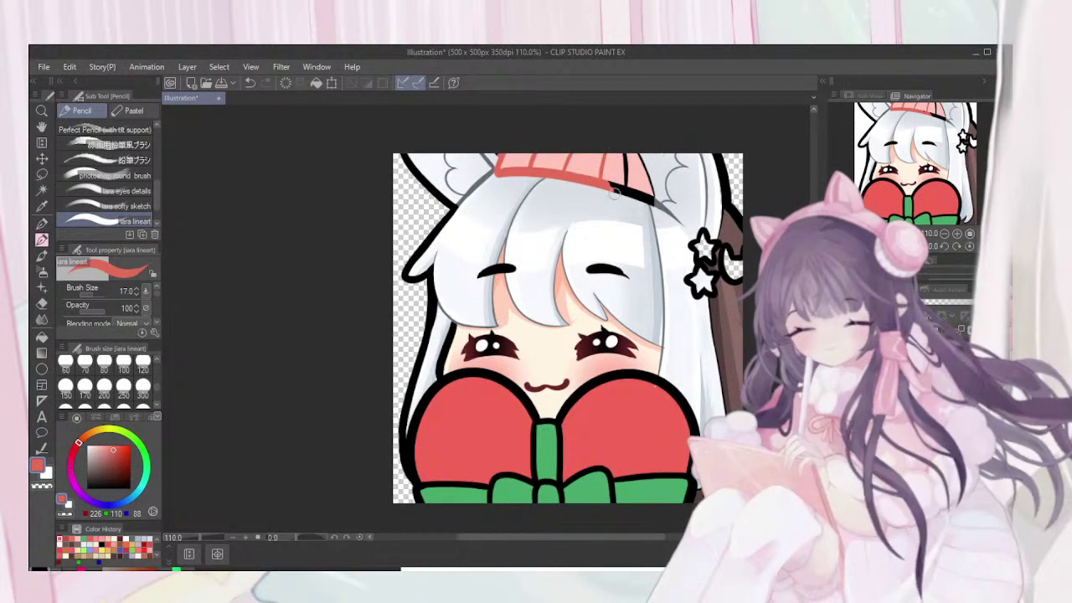
mouse_move(627, 182)
left_mouse_down()
mouse_move(615, 191)
mouse_move(645, 197)
left_mouse_up()
left_click_drag(639, 157, 651, 211)
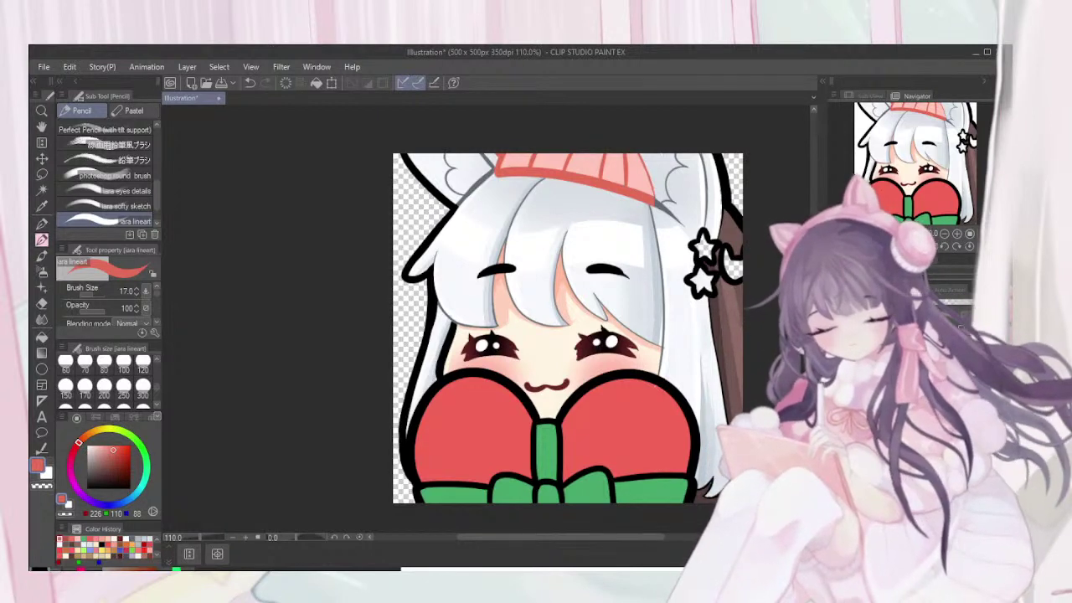
Airbrush deeper red (RGB 238, 51, 34) shading over the lower part of both heart gift halves at size 300
left_click(659, 414, "alt")
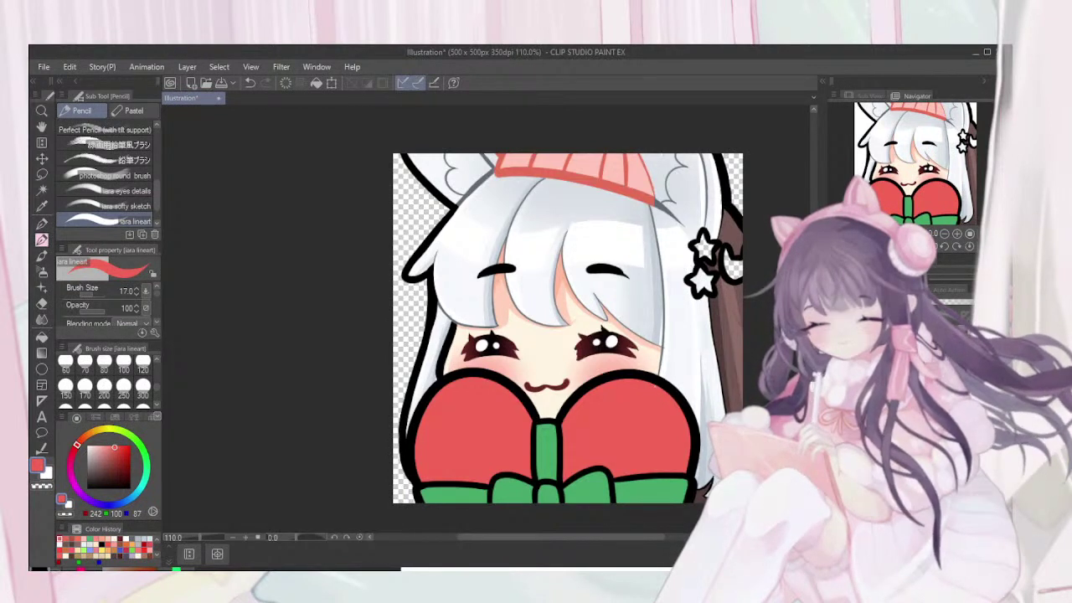
key("e")
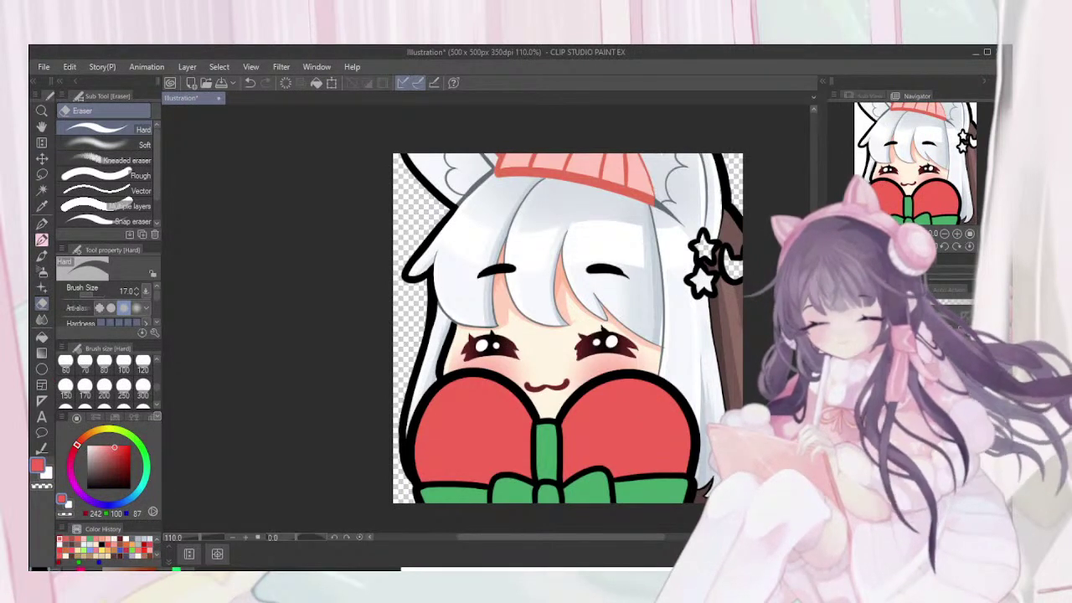
left_click(123, 448)
left_click(41, 272)
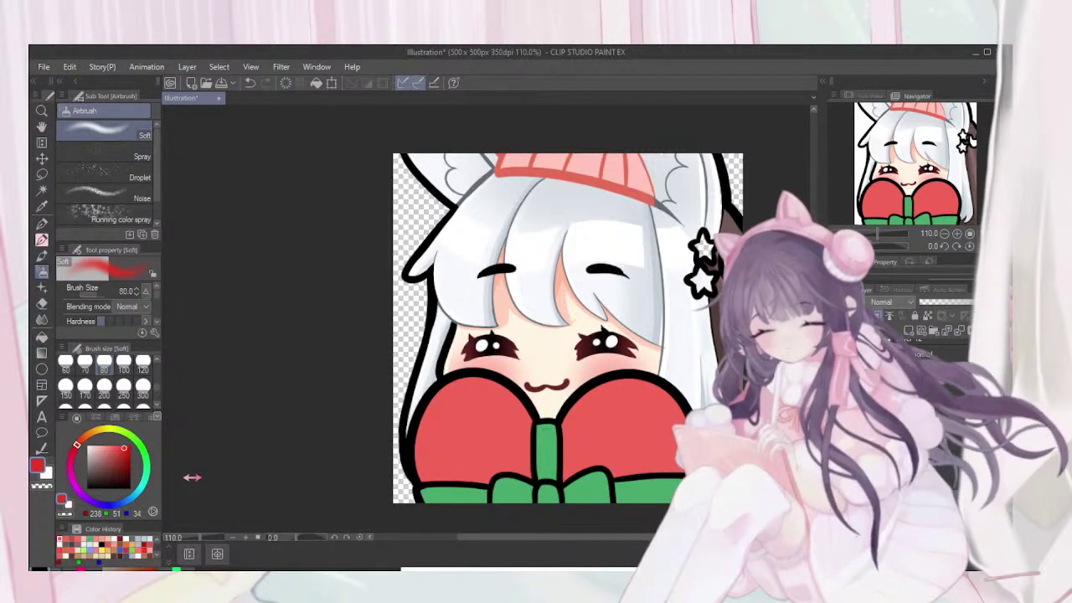
left_click(143, 387)
mouse_move(475, 521)
left_mouse_down()
mouse_move(548, 519)
mouse_move(460, 518)
mouse_move(669, 519)
mouse_move(359, 524)
left_mouse_up()
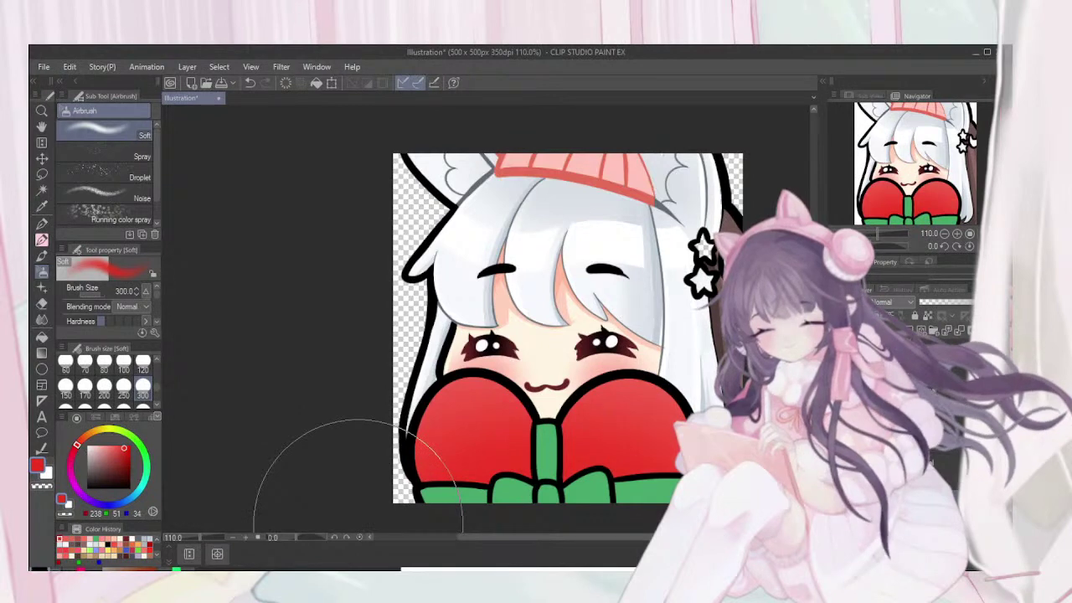
key("ctrl+z")
scroll(359, 523, "down", 1)
left_click_drag(358, 523, 371, 485)
mouse_move(414, 477)
left_mouse_down()
mouse_move(511, 453)
mouse_move(440, 475)
mouse_move(601, 474)
mouse_move(493, 478)
left_mouse_up()
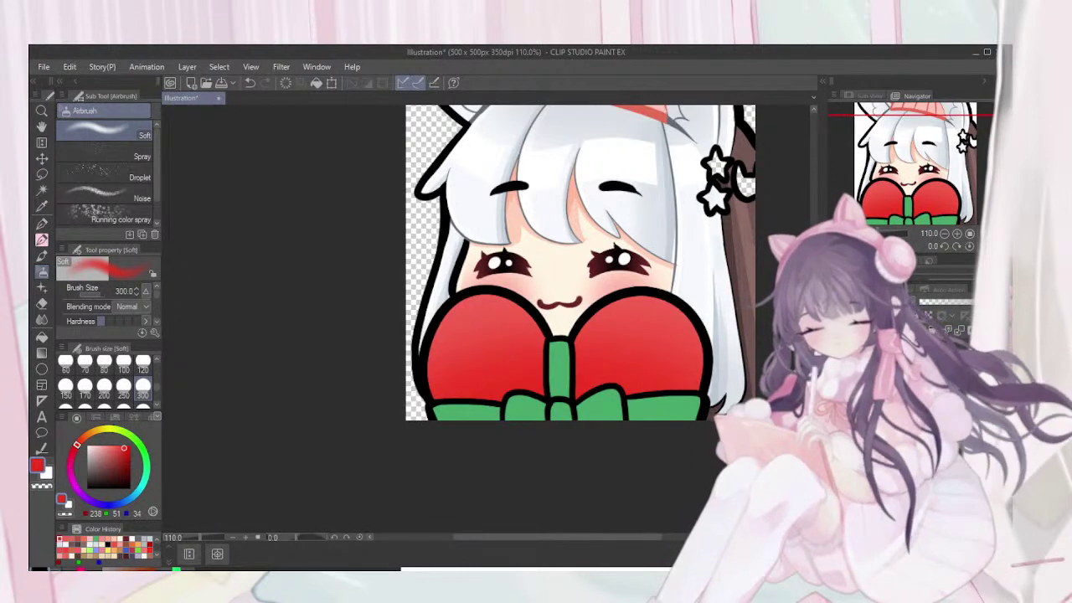
Try a light pink (RGB 255, 150, 141) edge highlight on the gift's left half with the lineart pencil at size 10
left_click(129, 541)
key("p")
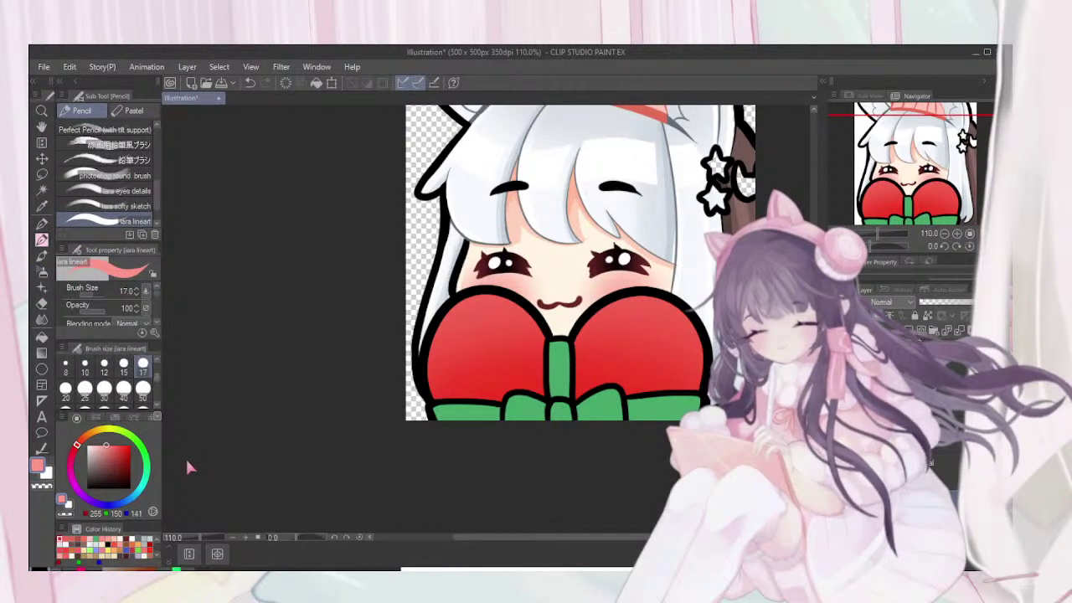
left_click(85, 377)
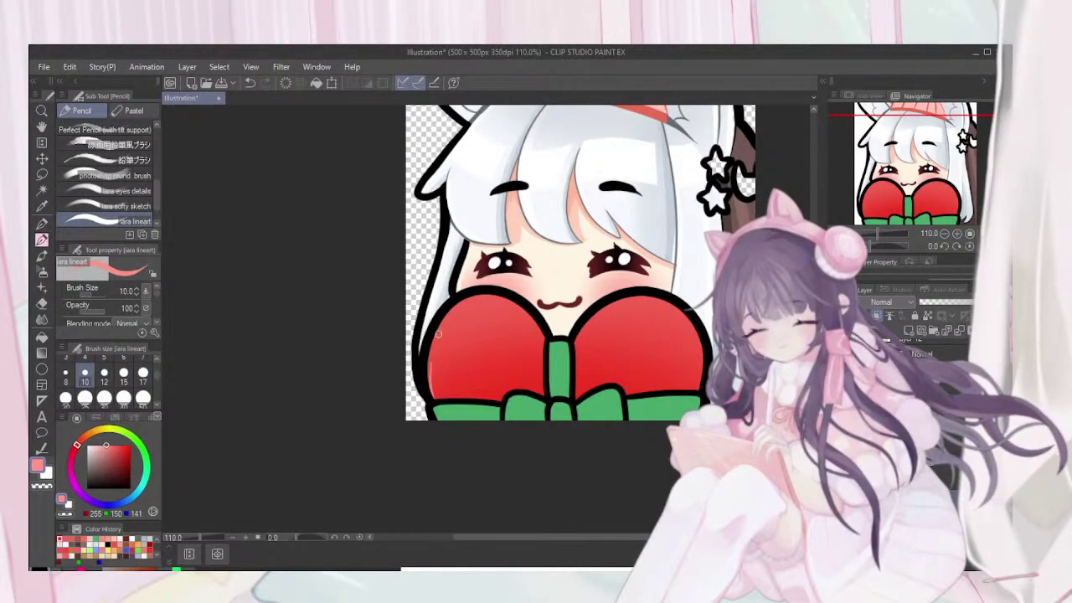
key("minus")
key("ctrl+z")
Draw a thin light pink rim highlight along the curved edge of the gift's left half with the pencil at size 15
scroll(457, 316, "up", 2)
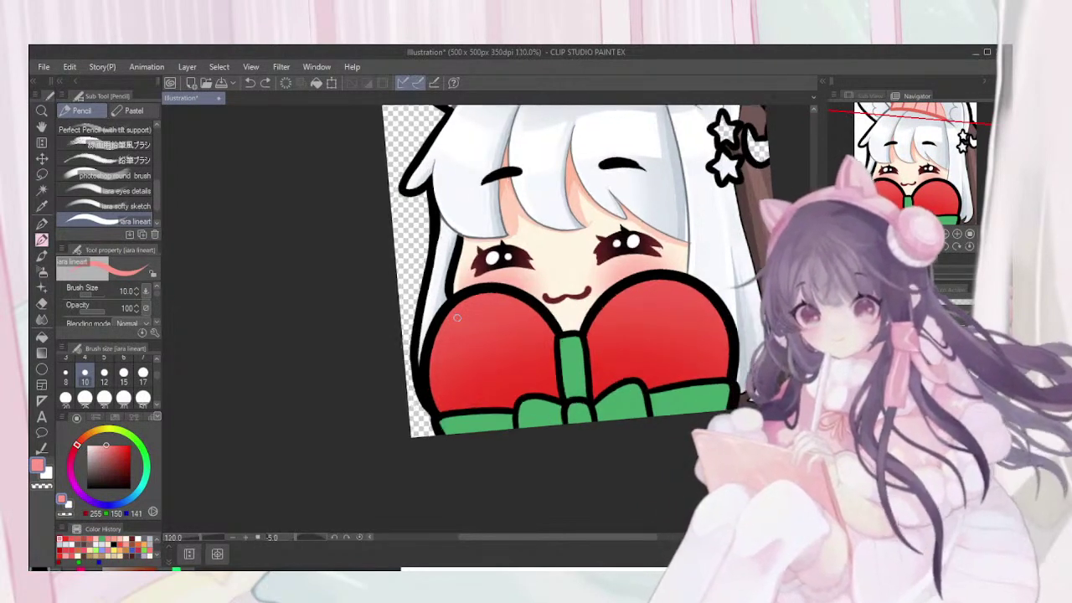
scroll(456, 316, "up", 3)
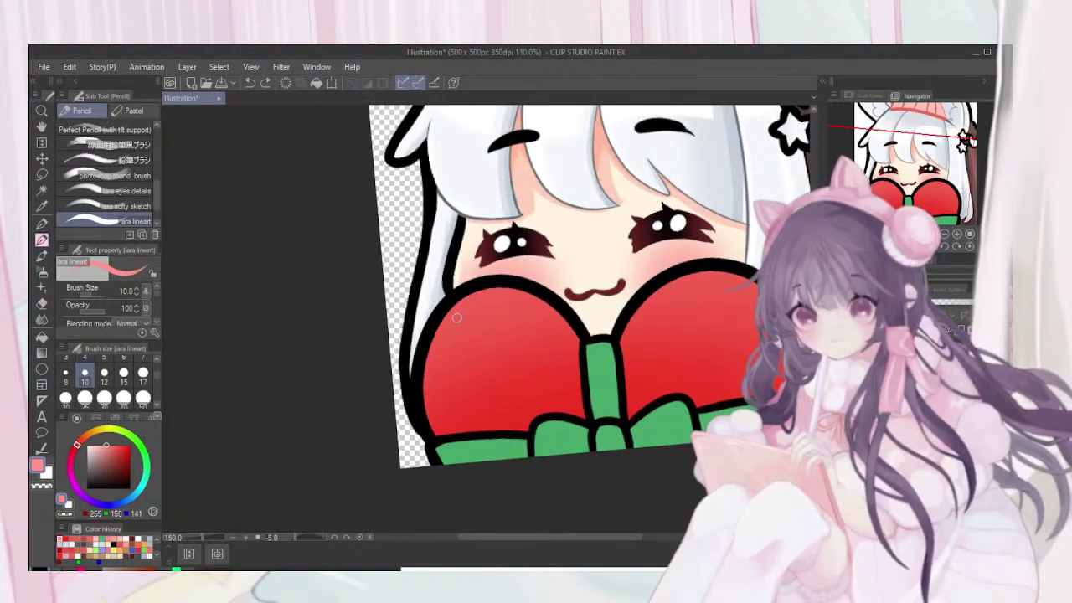
scroll(456, 317, "up", 4)
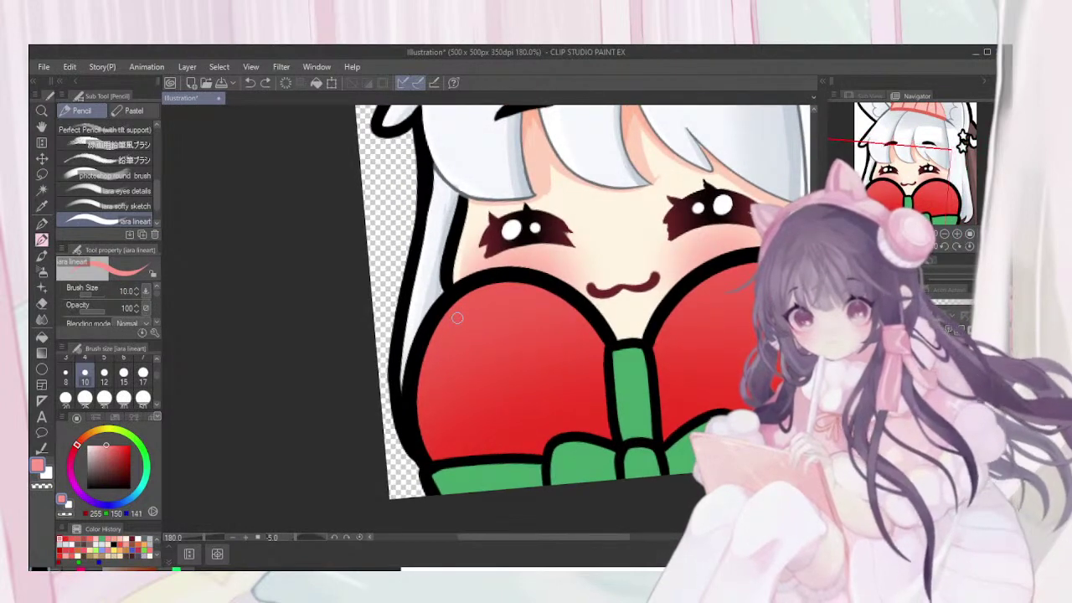
scroll(495, 397, "up", 3)
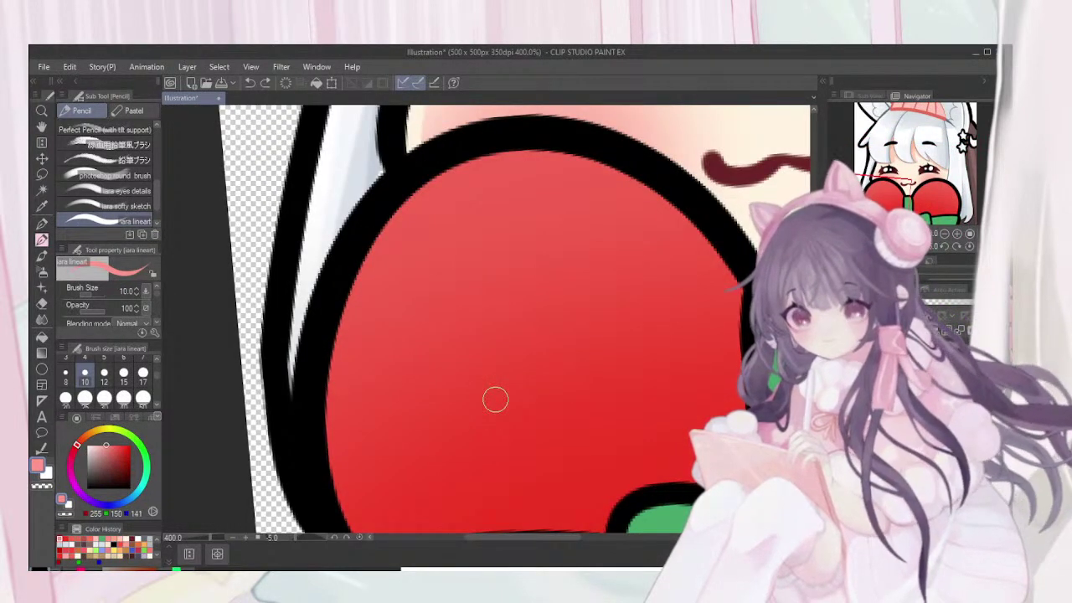
scroll(496, 398, "down", 1)
scroll(496, 398, "right", 2)
scroll(495, 399, "right", 1)
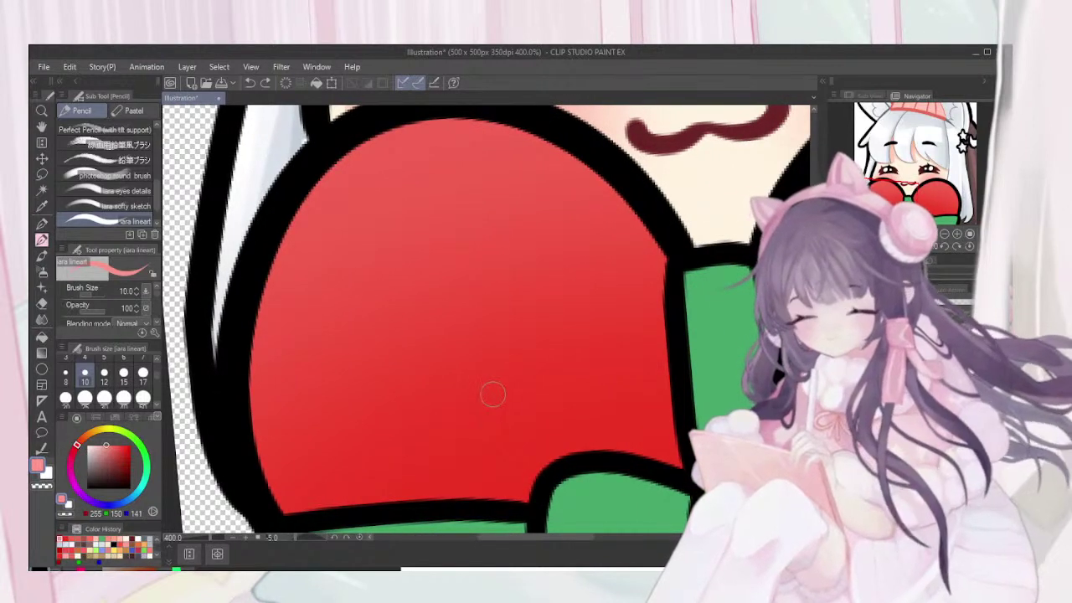
left_click(123, 375)
mouse_move(280, 509)
left_mouse_down()
mouse_move(260, 460)
mouse_move(253, 305)
mouse_move(317, 198)
mouse_move(427, 136)
mouse_move(564, 141)
mouse_move(702, 235)
left_mouse_up()
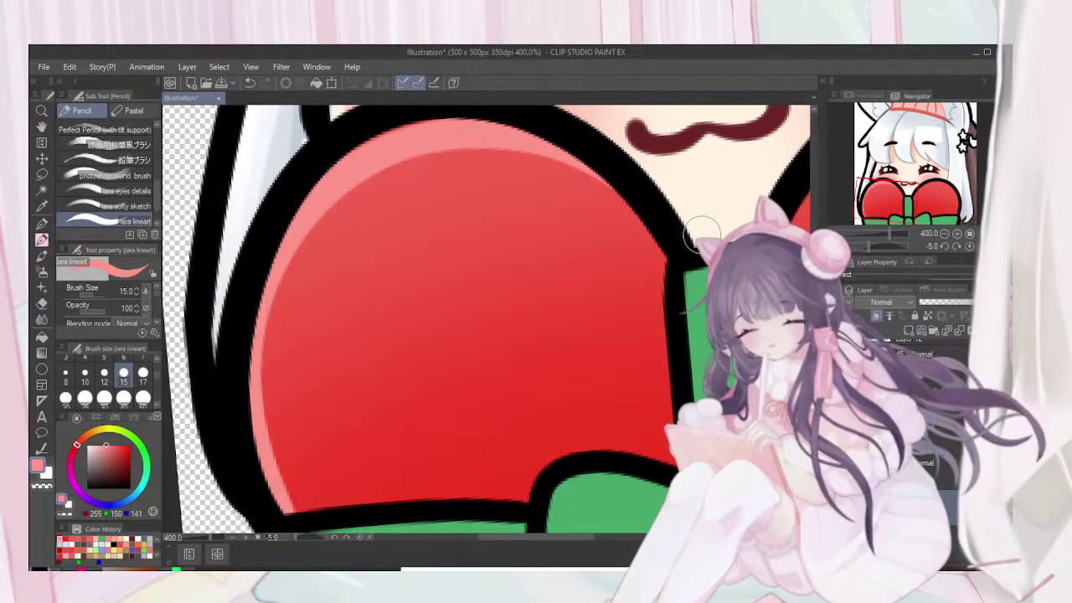
key("ctrl+z")
key("minus")
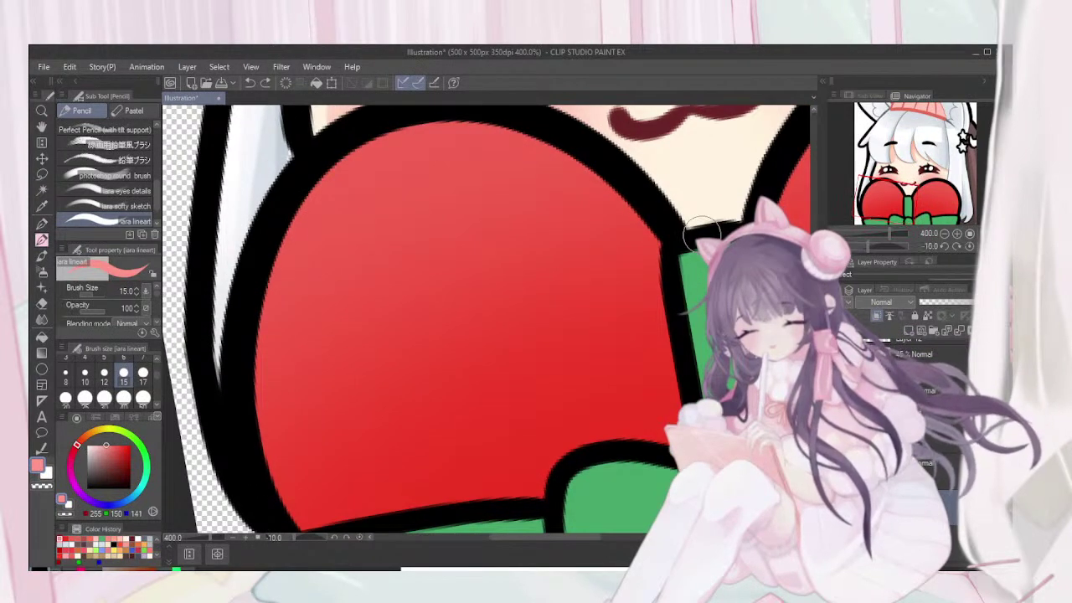
scroll(702, 234, "down", 2)
mouse_move(678, 232)
left_mouse_down()
mouse_move(632, 187)
mouse_move(545, 177)
mouse_move(487, 242)
mouse_move(505, 382)
left_mouse_up()
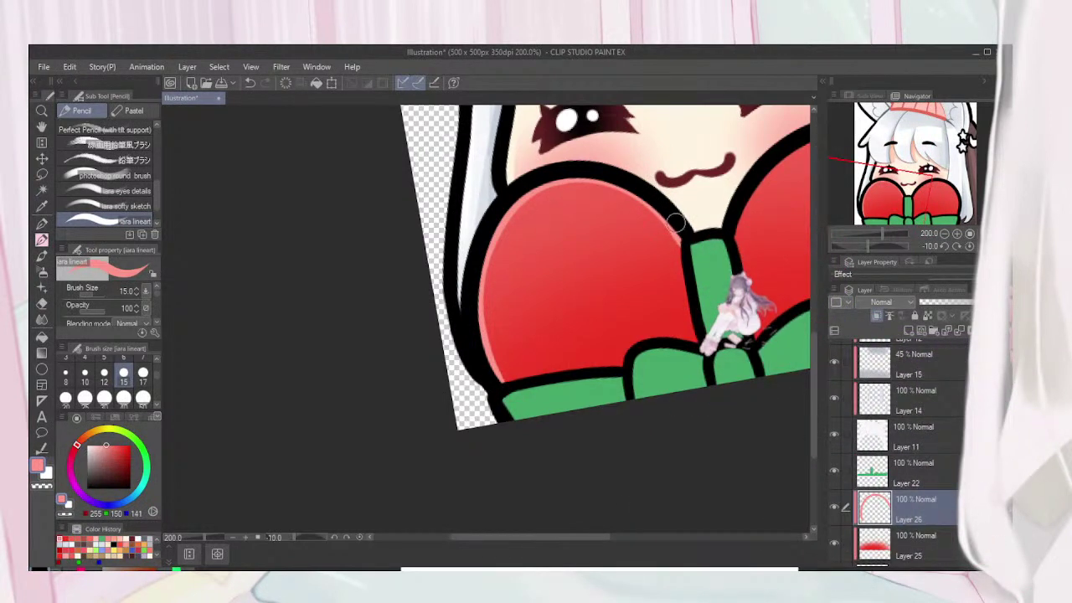
mouse_move(496, 228)
left_mouse_down()
mouse_move(615, 168)
mouse_move(562, 189)
mouse_move(560, 177)
mouse_move(653, 211)
left_mouse_up()
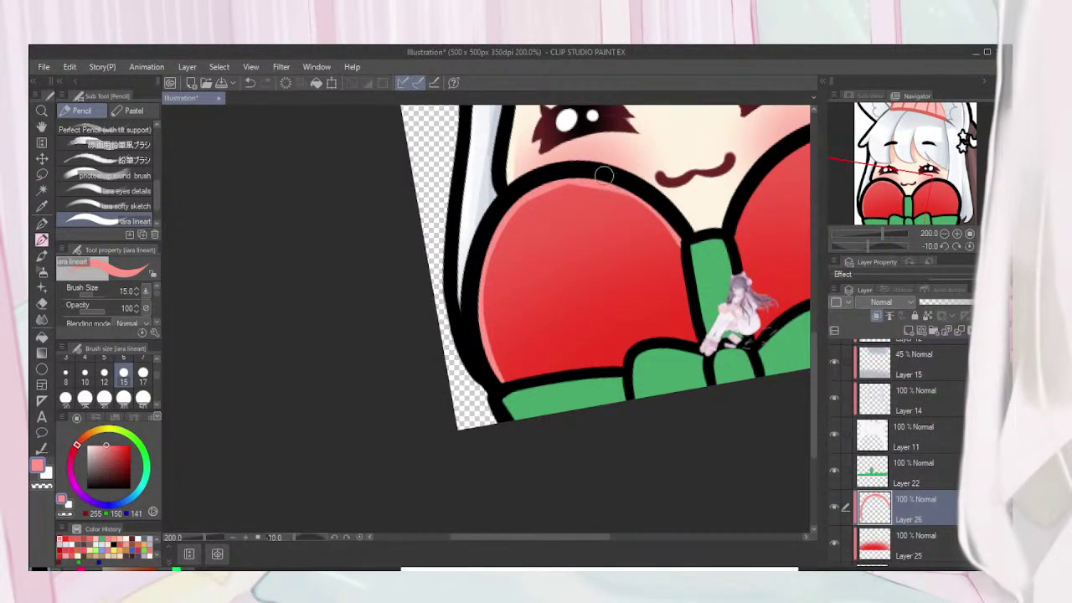
key("ctrl+z")
key("ctrl+z")
Add an oval gloss spot and a small round dot near the upper edge of the gift's left half
left_click_drag(595, 158, 379, 138)
mouse_move(304, 214)
left_mouse_down()
mouse_move(305, 246)
mouse_move(335, 204)
mouse_move(320, 197)
mouse_move(307, 220)
left_mouse_up()
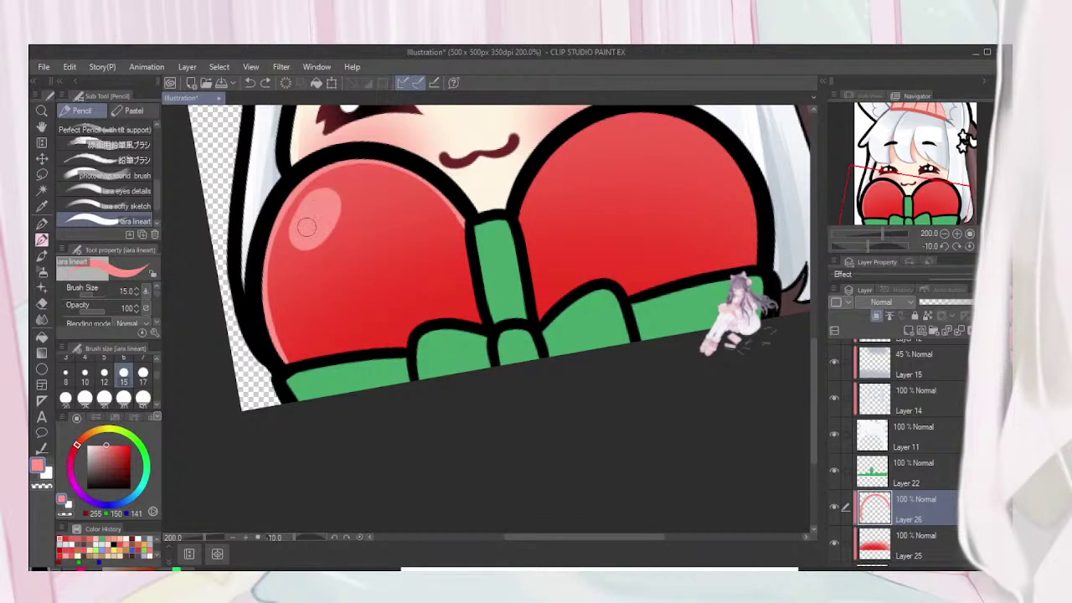
left_click(355, 188)
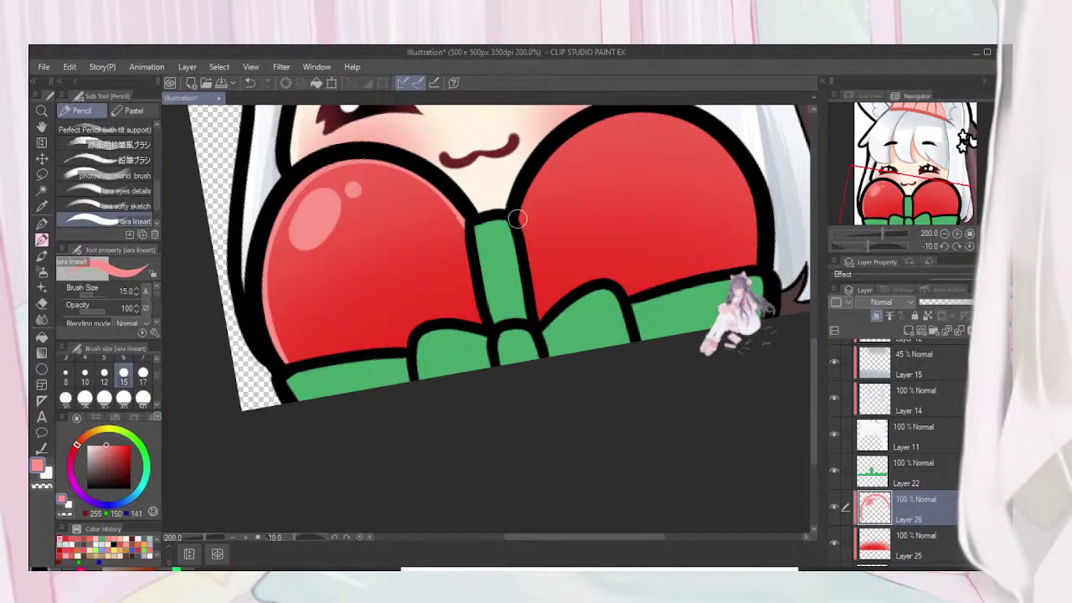
Draw a light pink rim highlight along the curved edge of the gift's right half, redoing its outer side
mouse_move(521, 203)
left_mouse_down()
mouse_move(463, 209)
mouse_move(373, 306)
mouse_move(458, 207)
mouse_move(614, 266)
mouse_move(553, 218)
mouse_move(573, 229)
mouse_move(608, 352)
left_mouse_up()
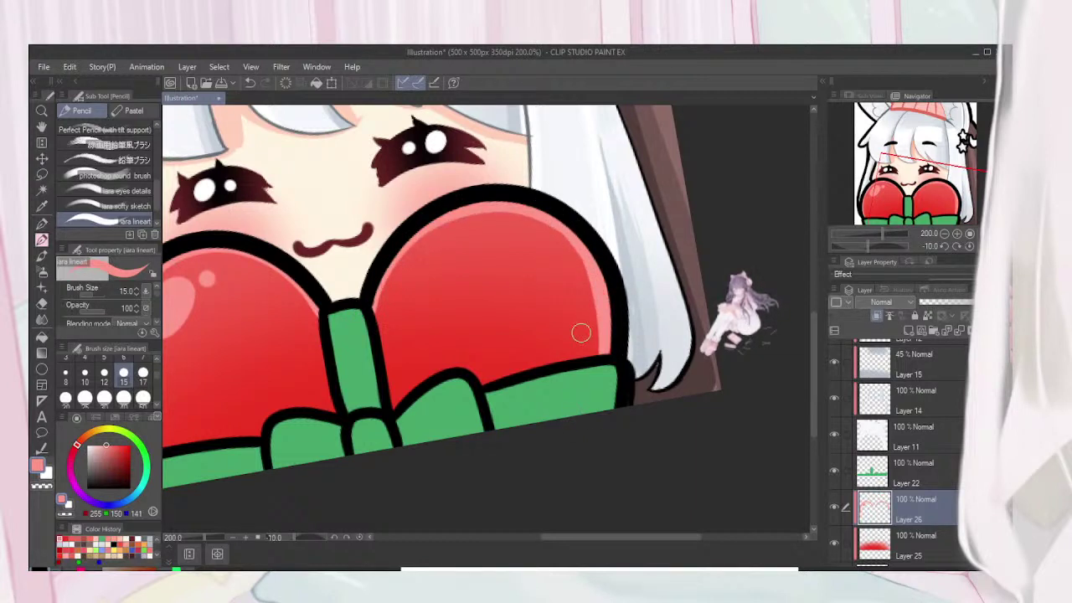
key("ctrl+z")
key("ctrl+z")
left_click_drag(569, 226, 620, 307)
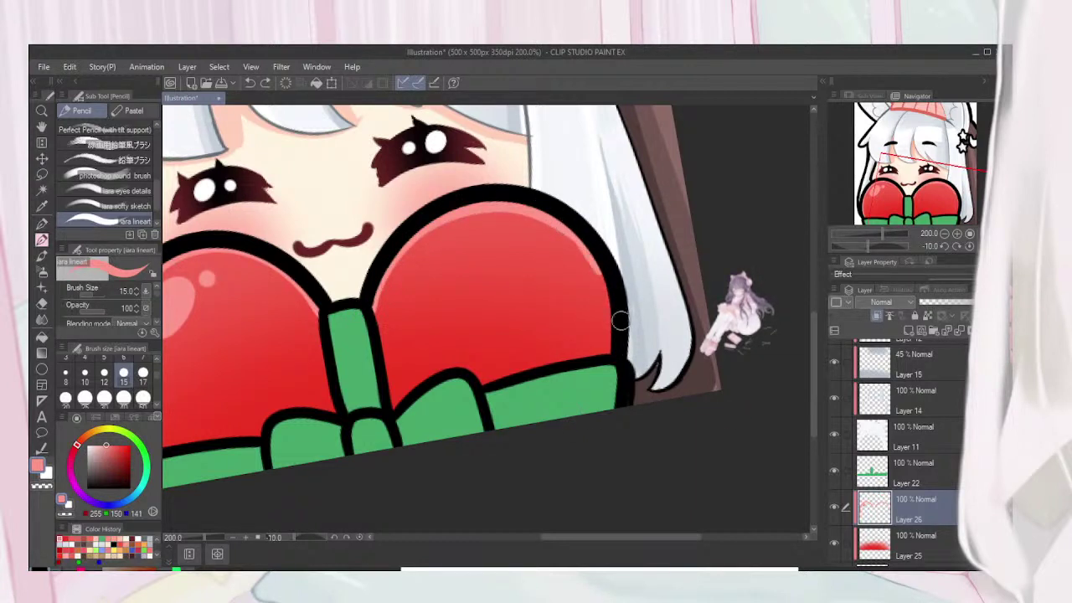
left_click_drag(589, 245, 604, 347)
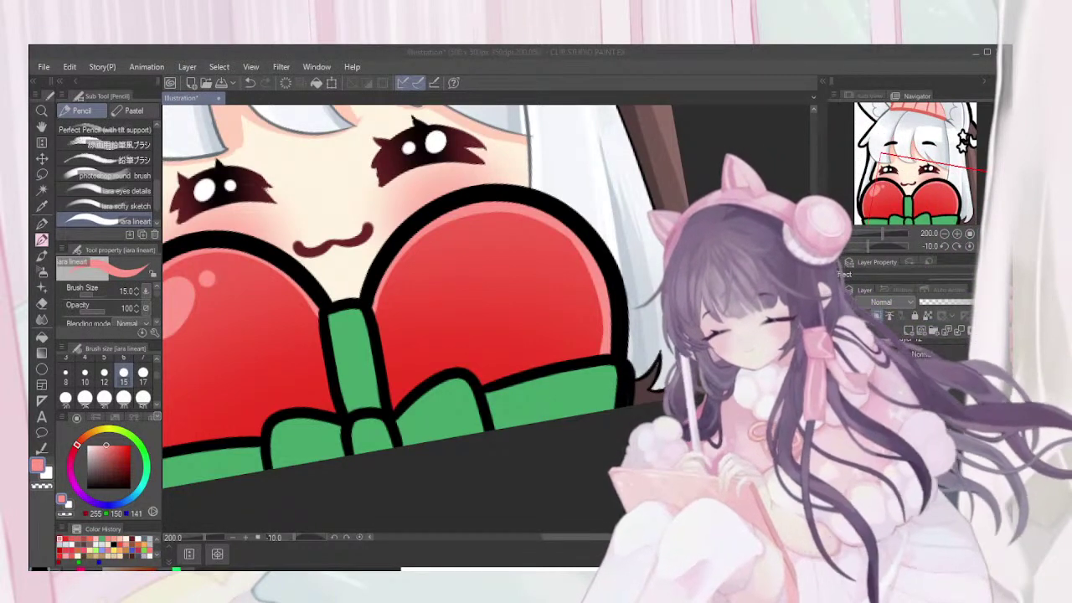
key("alt+Tab")
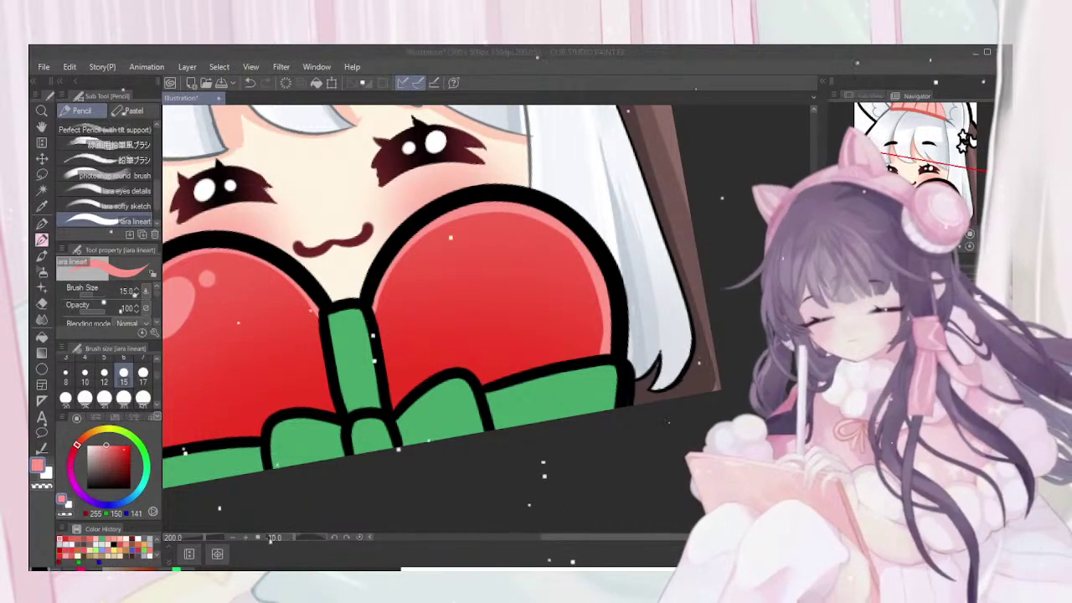
left_click(215, 280)
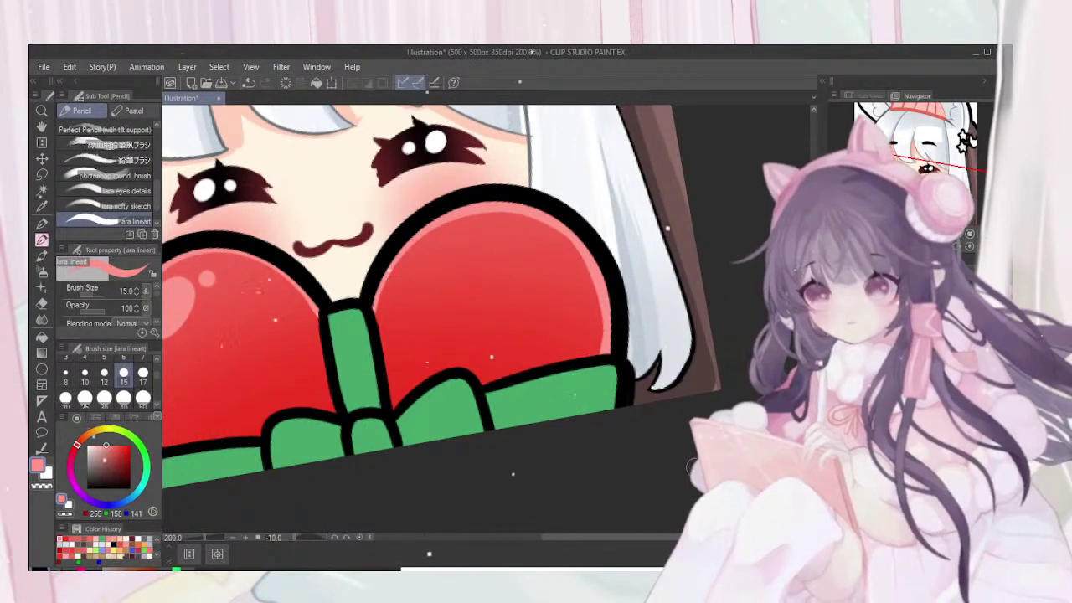
Stamp light pink sparkles over the gift's right half with the Sparkle decoration brush at size 100
mouse_move(419, 293)
left_mouse_down()
mouse_move(486, 382)
mouse_move(534, 356)
mouse_move(577, 427)
left_mouse_up()
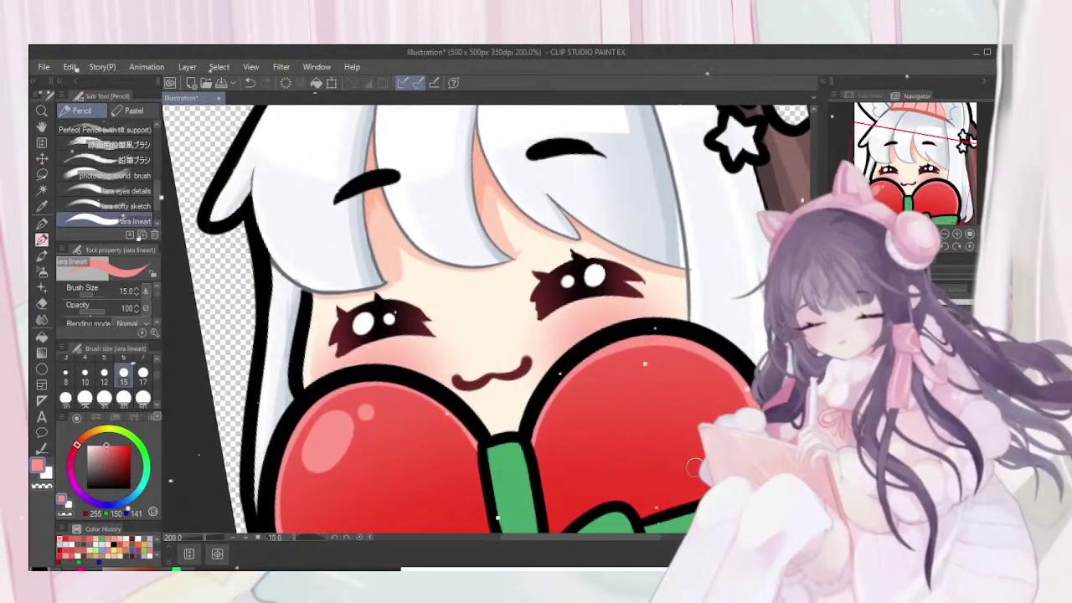
scroll(693, 467, "down", 1)
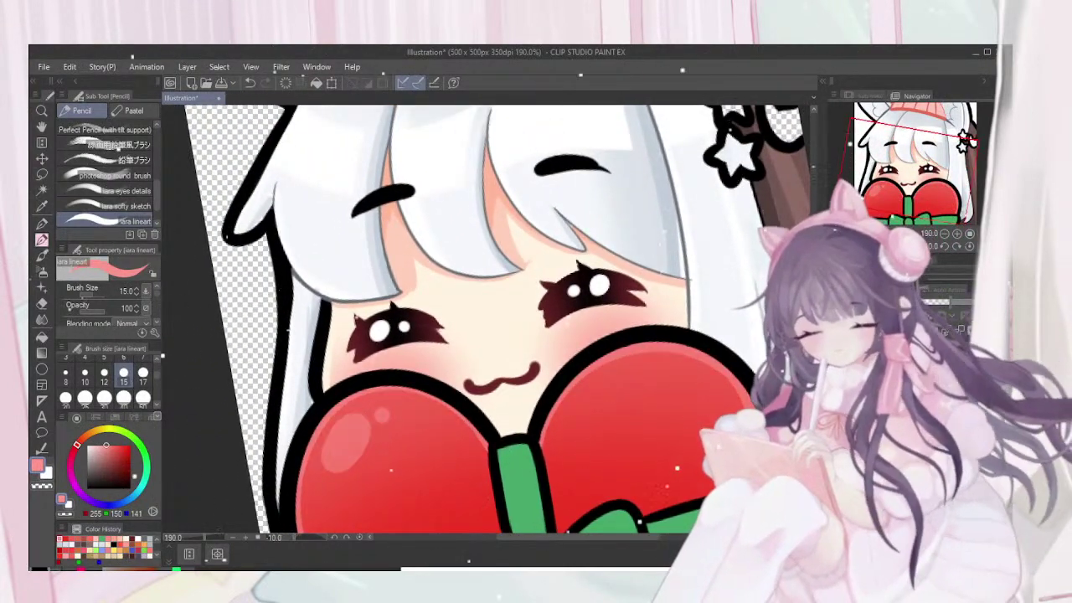
scroll(693, 467, "down", 2)
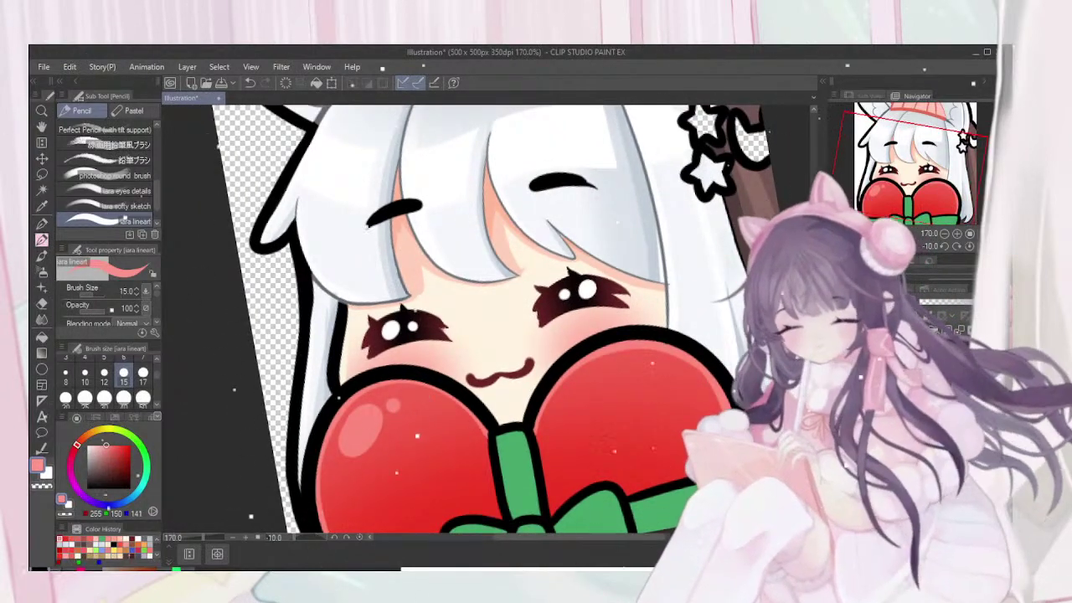
left_click(41, 272)
left_click(42, 288)
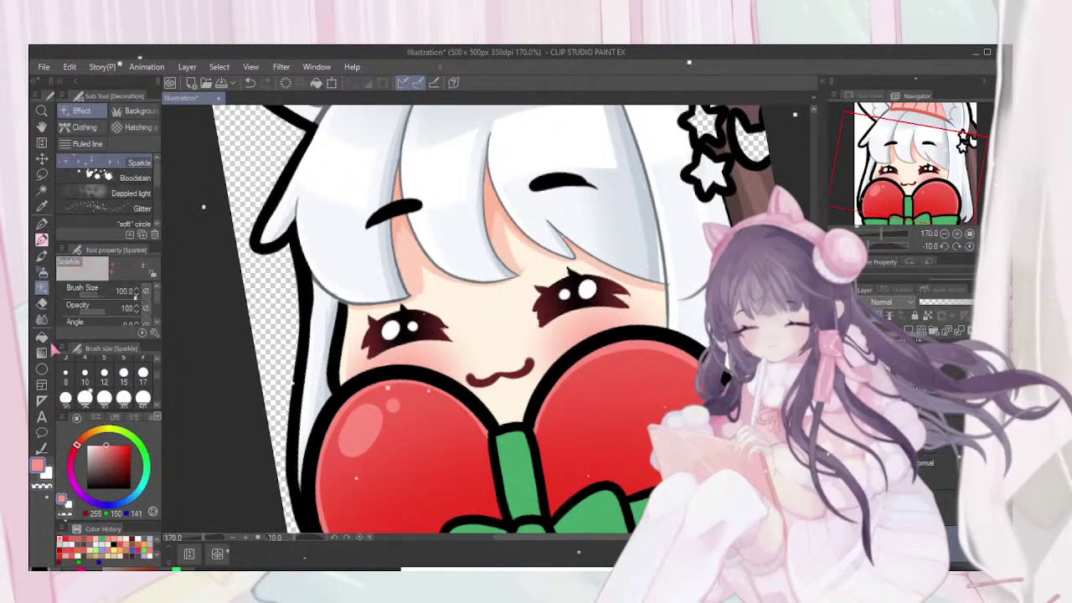
left_click(653, 414)
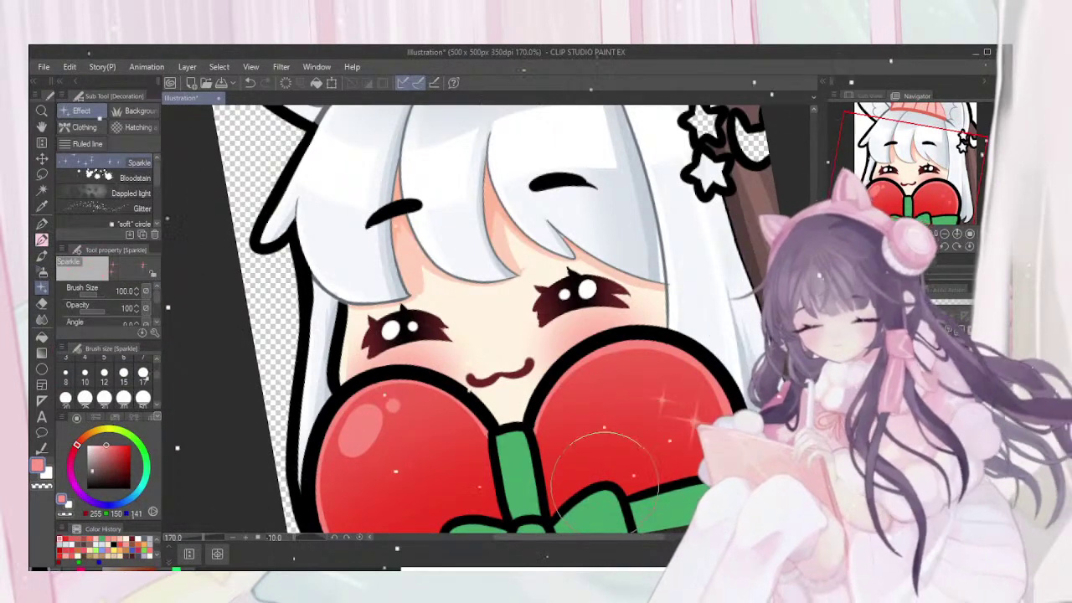
left_click(647, 461)
left_click(585, 429)
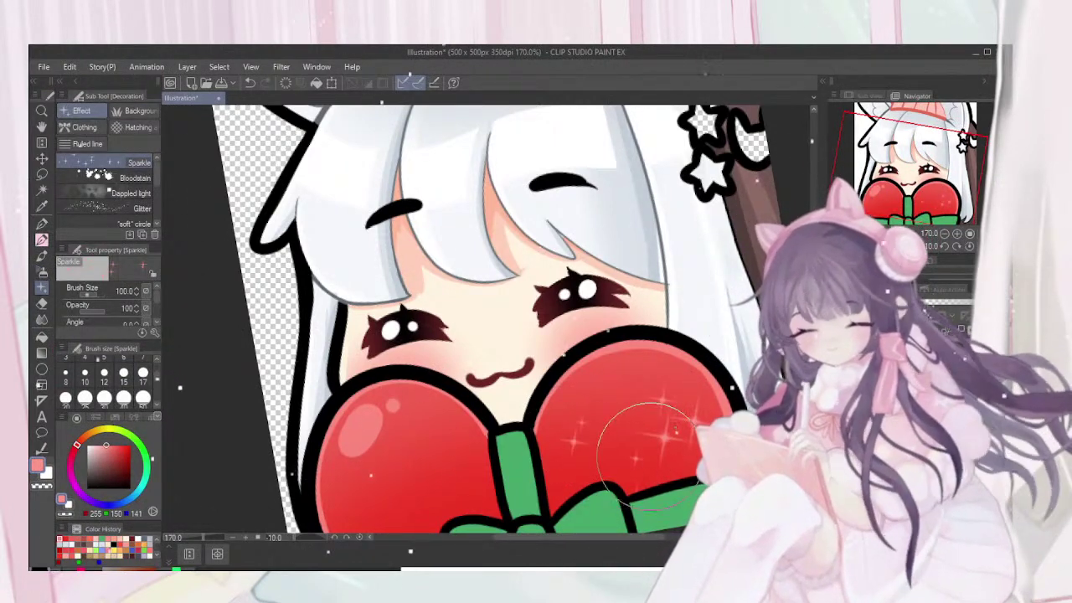
scroll(648, 455, "up", 3)
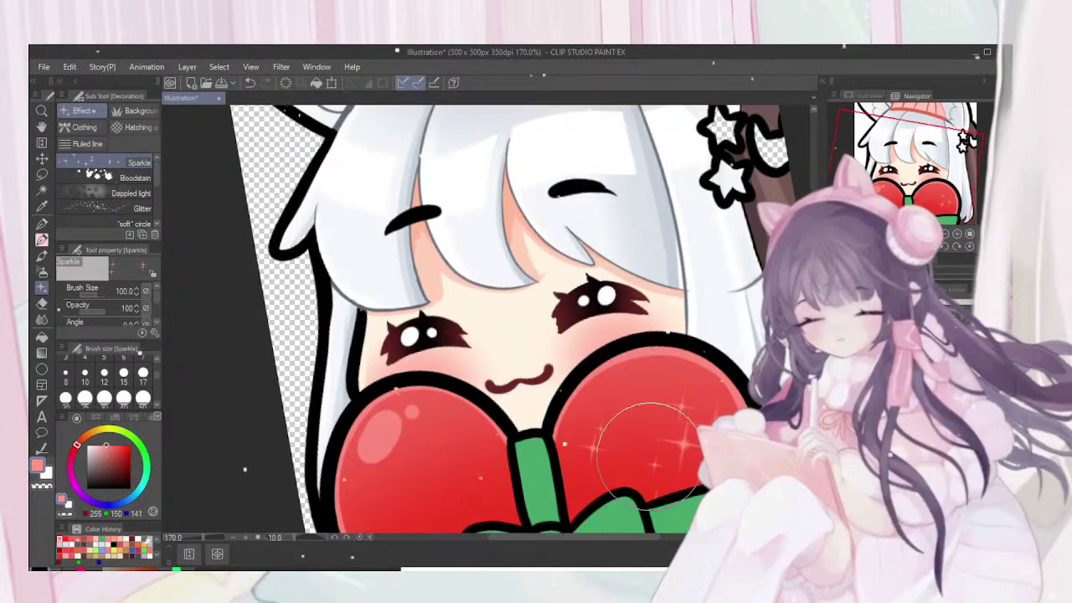
Paint the fluffy tufts inside both cat ears white with the pencil, at size 8 and larger at size 15
scroll(649, 456, "up", 3)
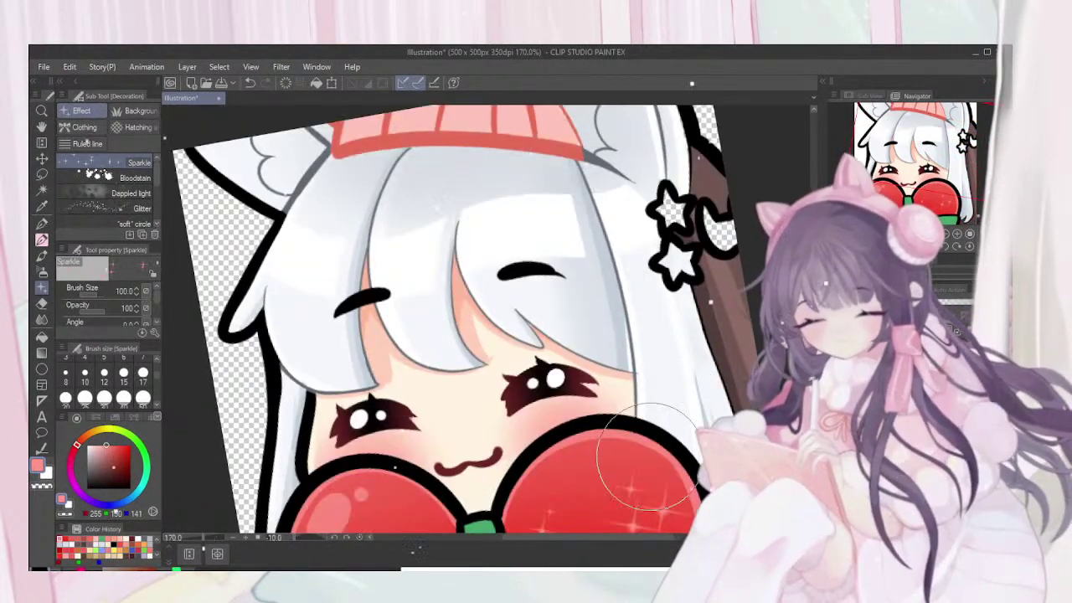
key("asciicircum")
key("asciicircum")
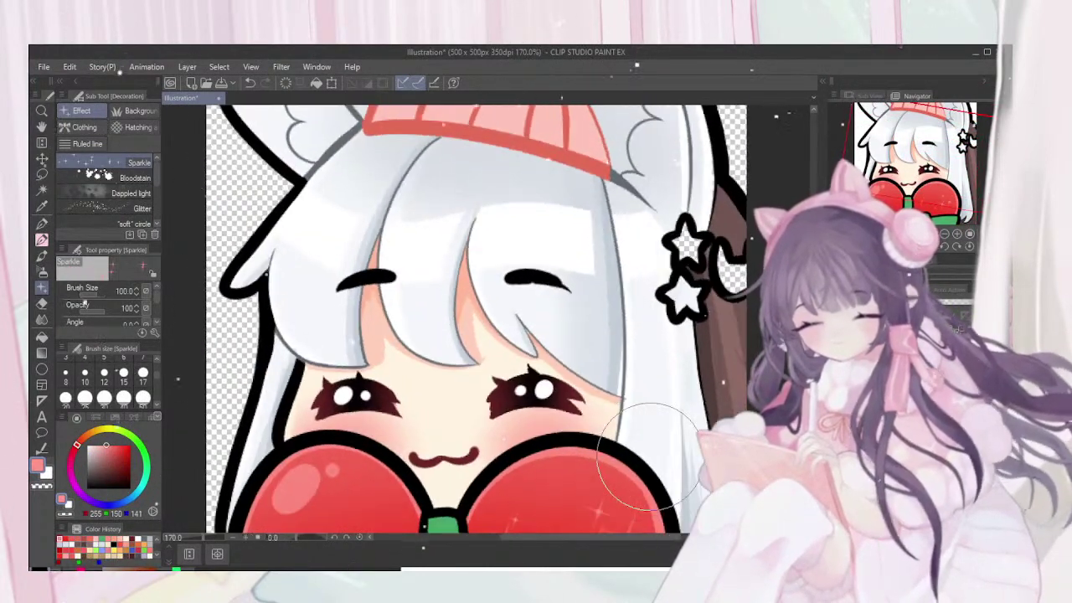
scroll(649, 456, "up", 2)
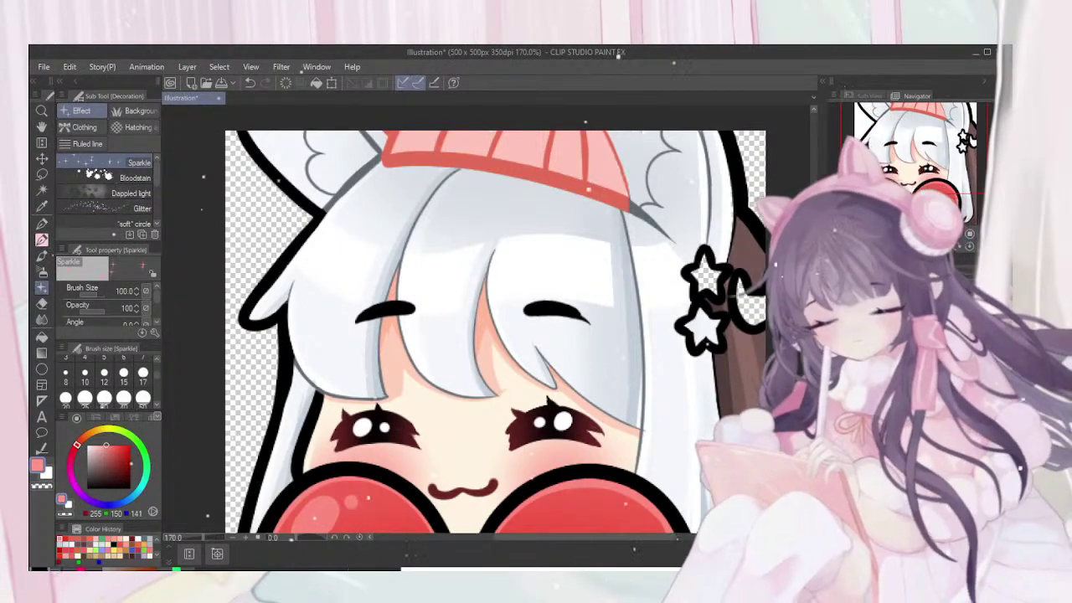
left_click(88, 446)
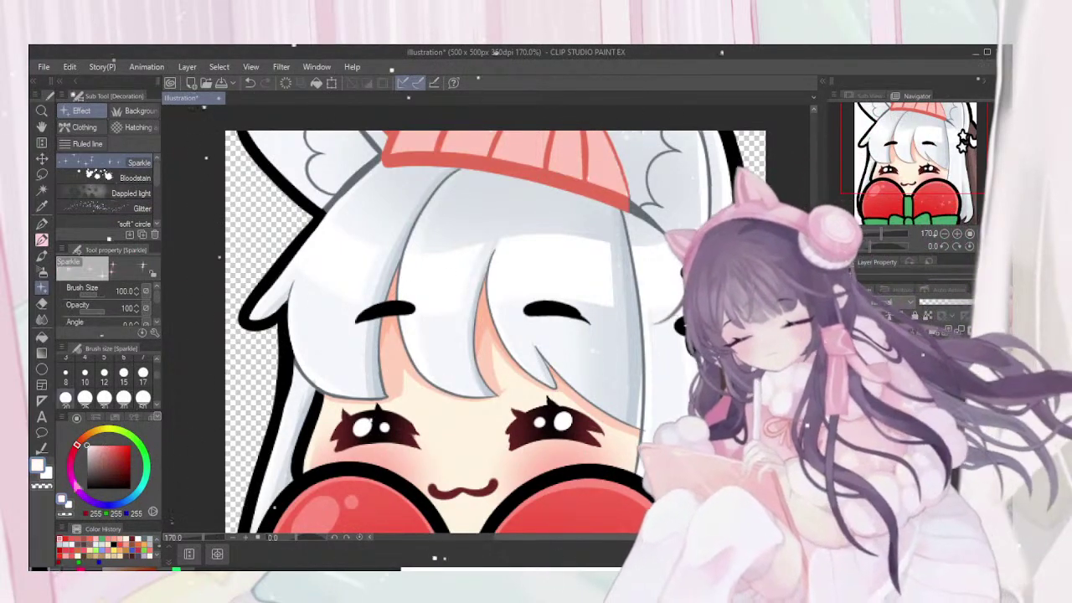
left_click(42, 239)
left_click(65, 376)
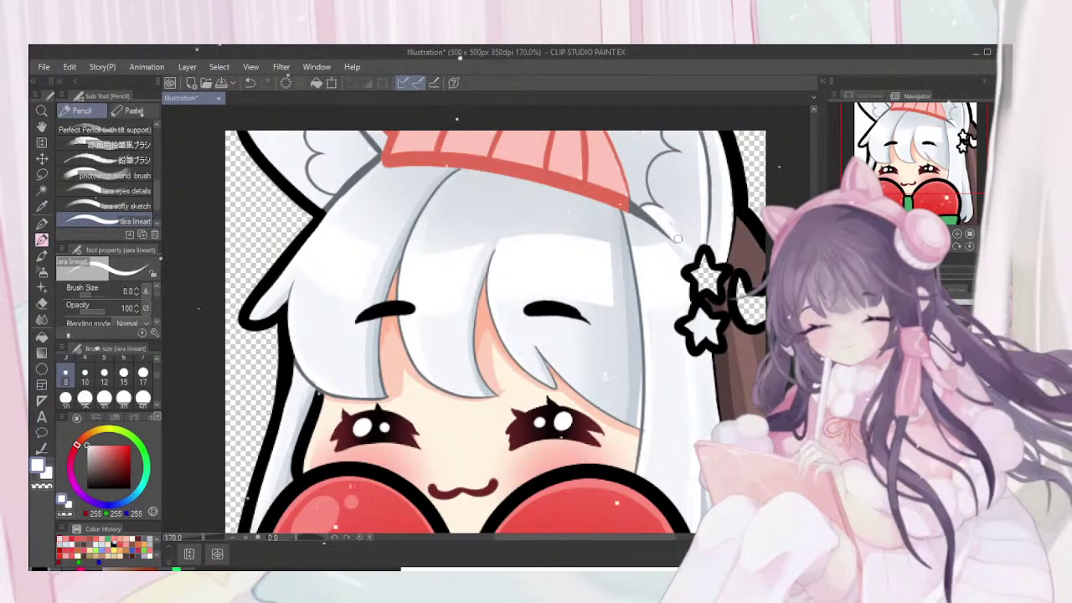
key("bracketright")
key("bracketright")
key("bracketright")
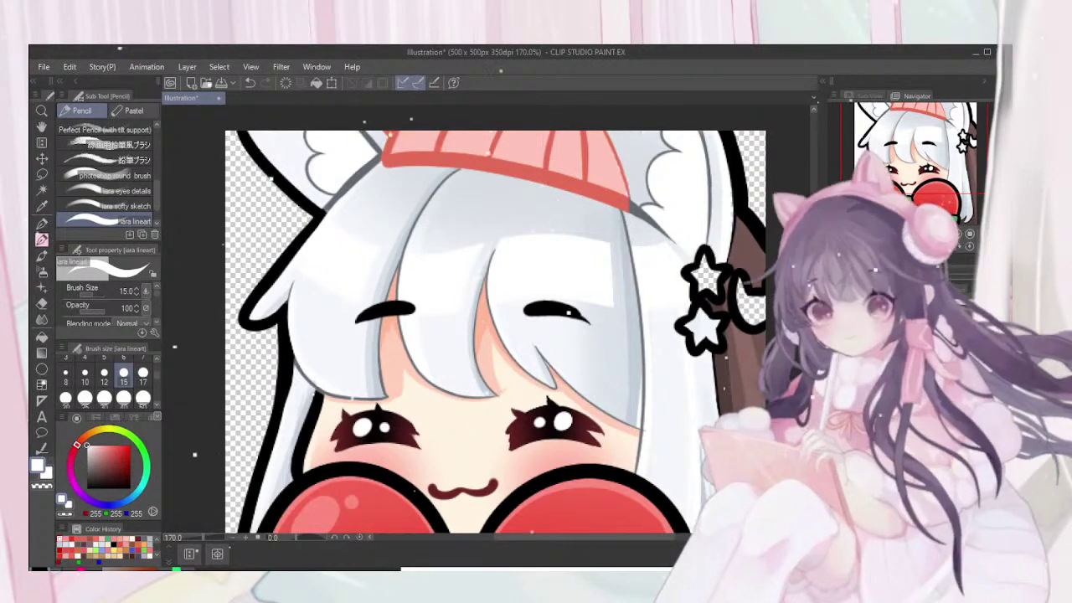
Colour the inner area of both cat ears light pink (255, 181, 174), using the pencil and the Fill tool referring to other layers
left_click(119, 538)
left_click(126, 538)
left_click(121, 538)
mouse_move(320, 206)
left_mouse_down()
mouse_move(253, 125)
mouse_move(274, 168)
mouse_move(298, 185)
mouse_move(276, 152)
mouse_move(275, 136)
mouse_move(299, 171)
mouse_move(275, 124)
mouse_move(296, 175)
mouse_move(290, 125)
mouse_move(298, 151)
left_mouse_up()
left_click(42, 337)
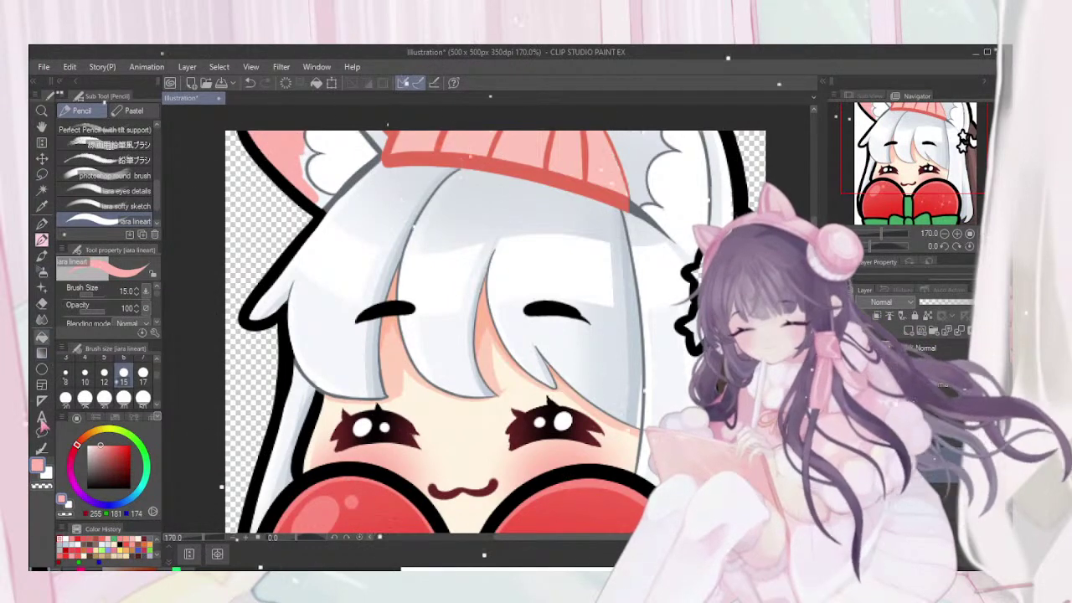
left_click(374, 148)
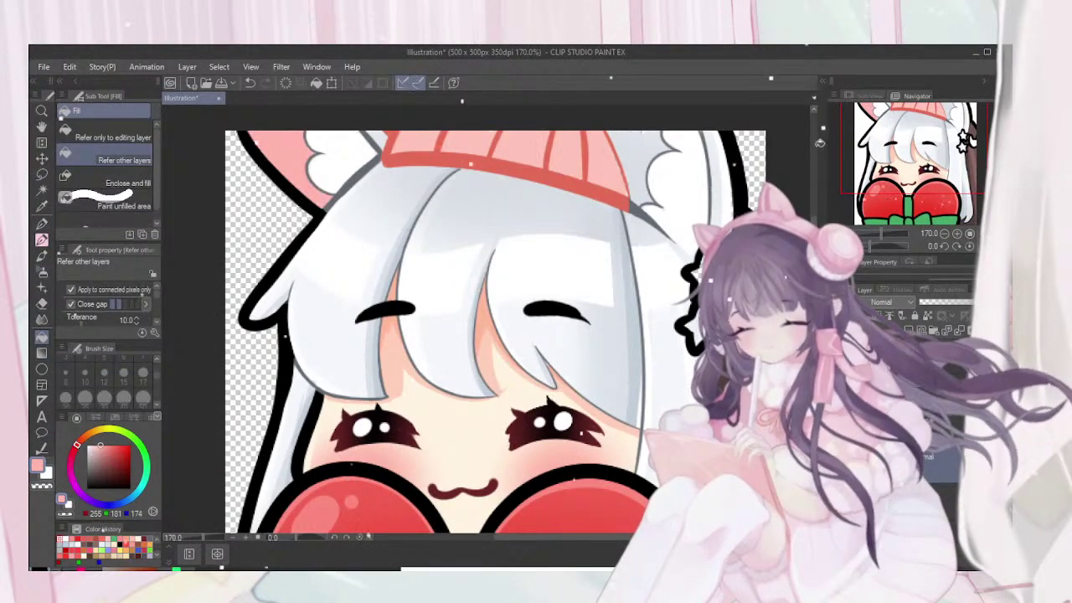
left_click(639, 161)
Sample the hat's pink and choose a darker coral shade (226, 103, 82) from it for the Soft airbrush
key("p")
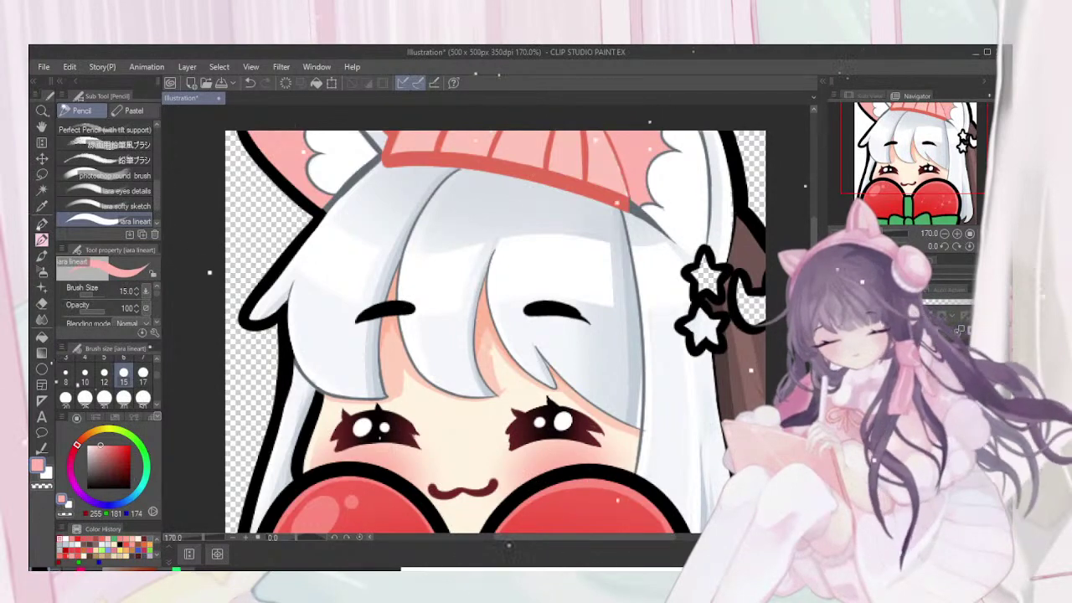
left_click(607, 155, "alt")
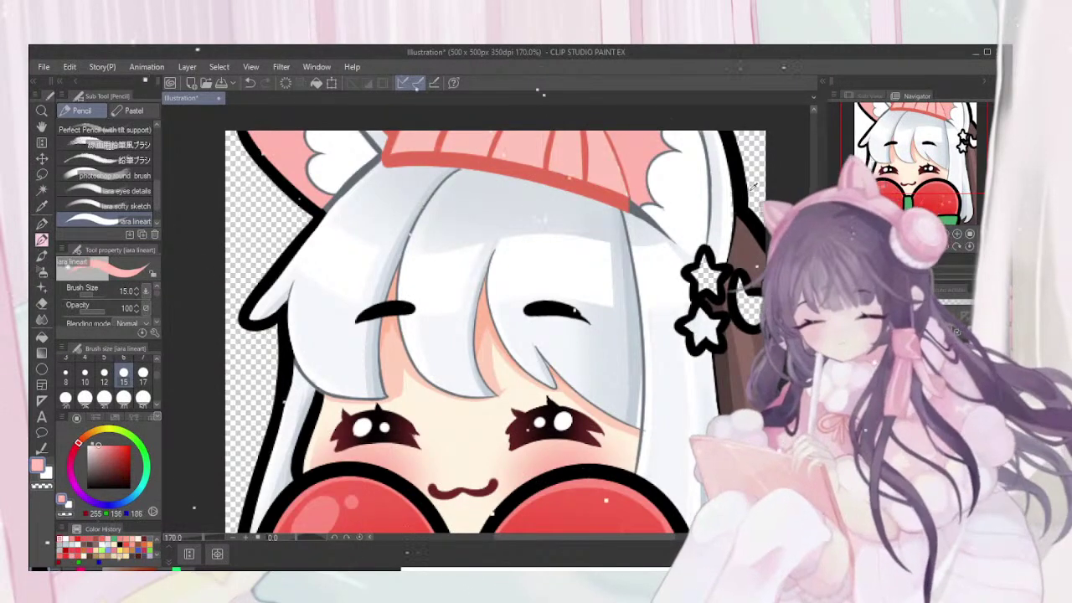
left_click_drag(607, 155, 597, 144)
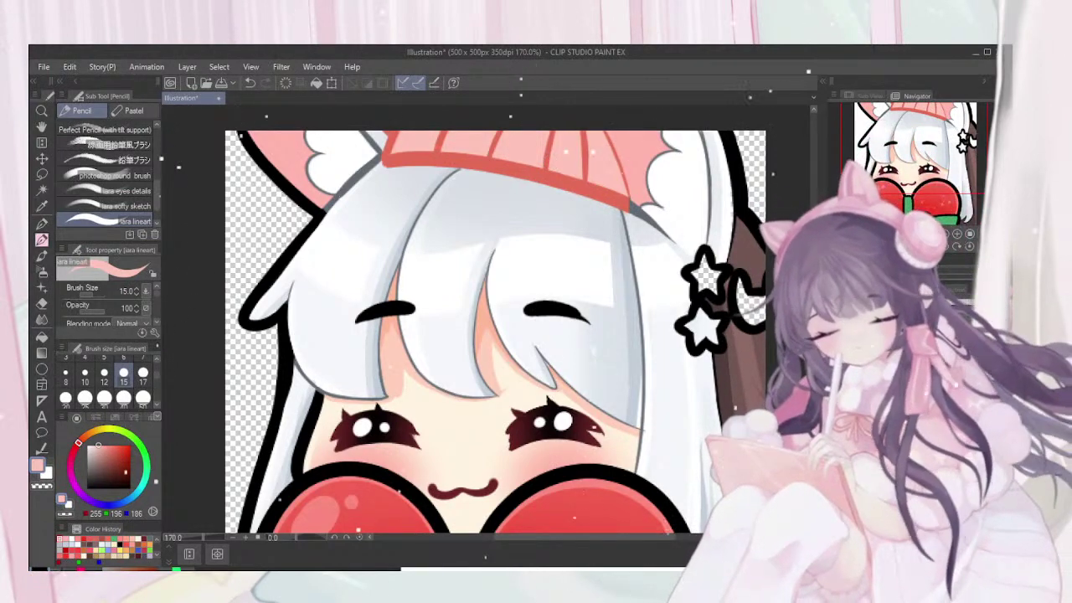
left_click(115, 450)
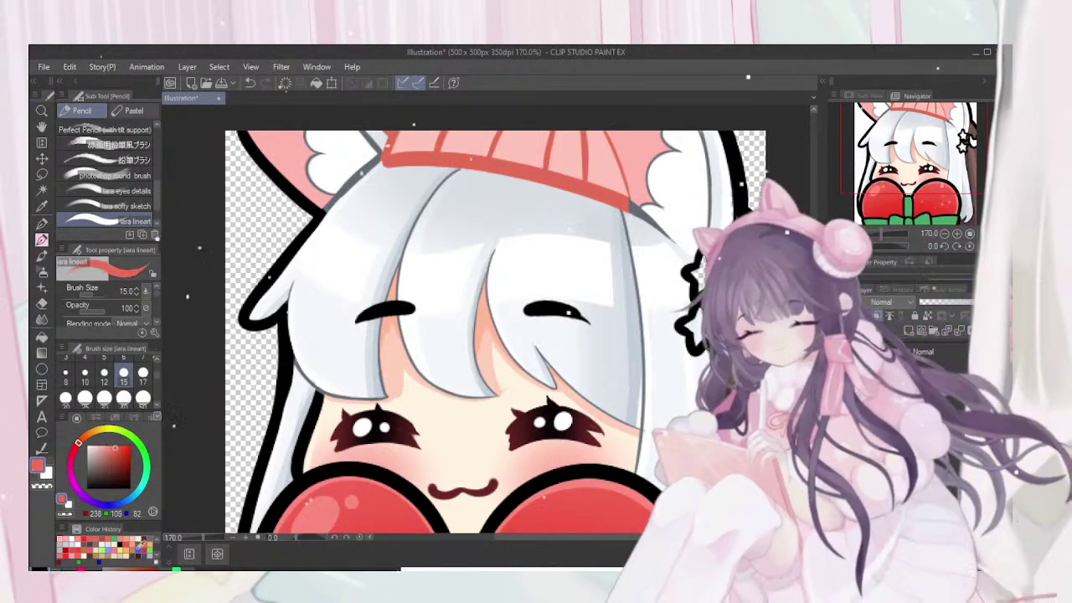
left_click(42, 272)
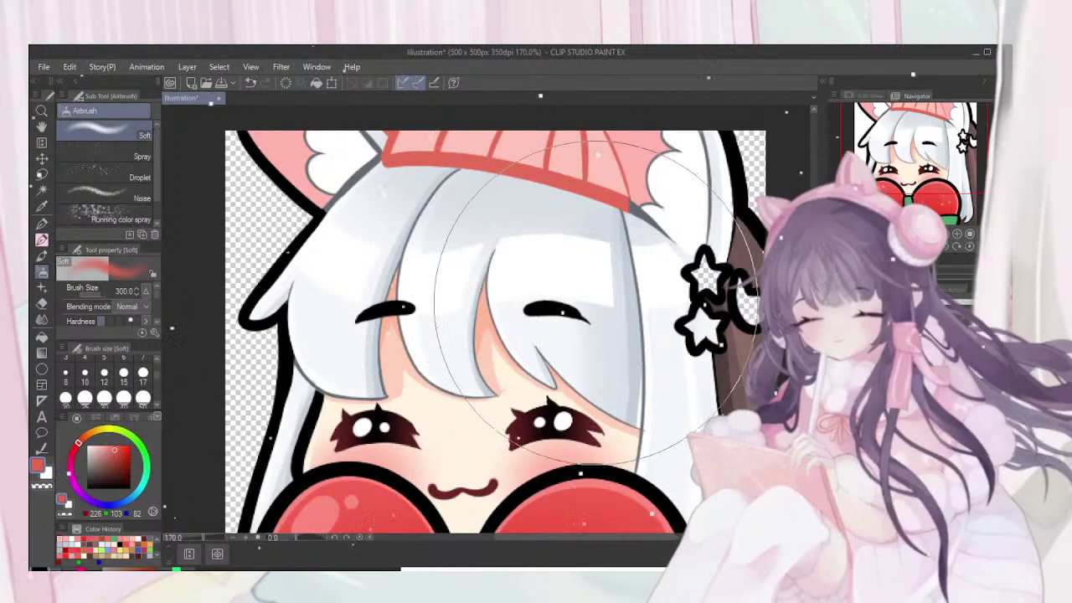
left_click(143, 397)
left_click(84, 398)
left_click_drag(477, 154, 606, 177)
key("ctrl+z")
key("ctrl+z")
key("ctrl+z")
key("ctrl+z")
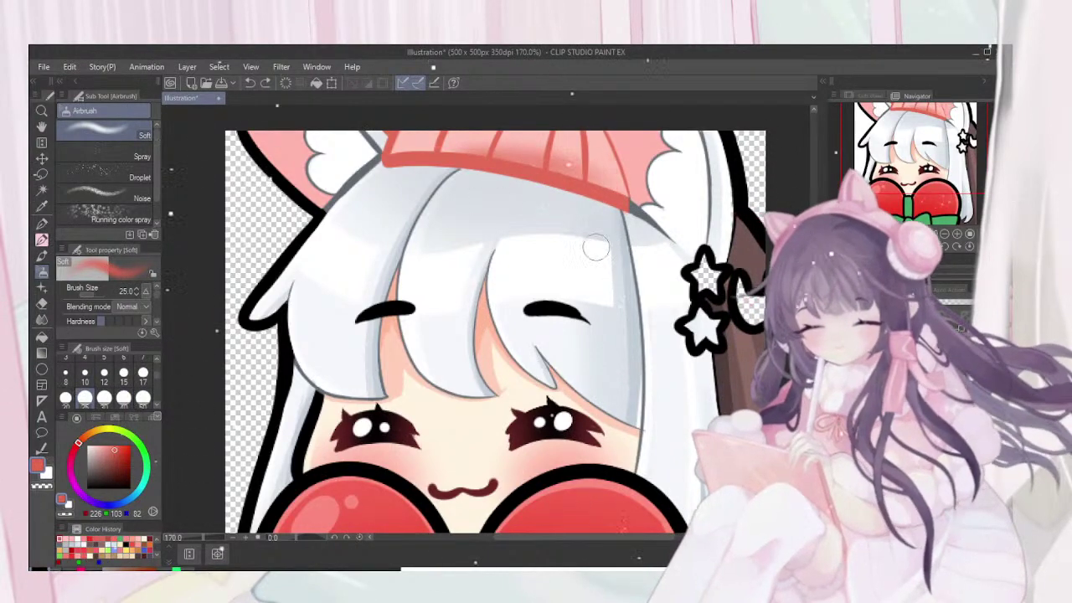
Shade the hat's ribbed part above the brim with soft coral strokes, using the Soft airbrush at size 40
left_click(123, 398)
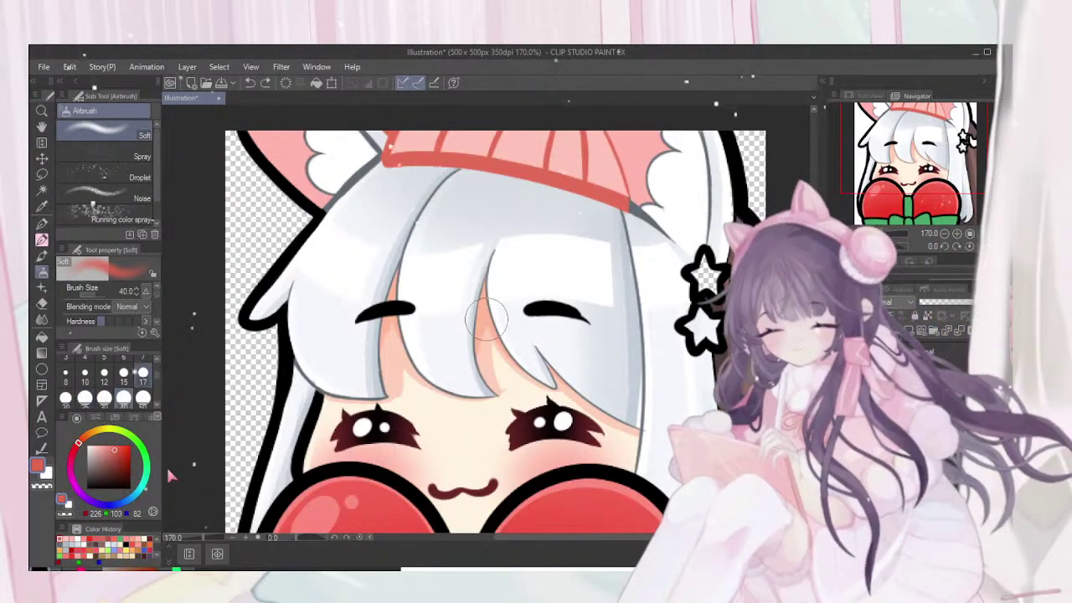
left_click_drag(498, 159, 619, 191)
left_click_drag(595, 131, 588, 149)
mouse_move(411, 165)
left_mouse_down()
mouse_move(466, 178)
mouse_move(461, 159)
left_mouse_up()
left_click_drag(580, 133, 609, 170)
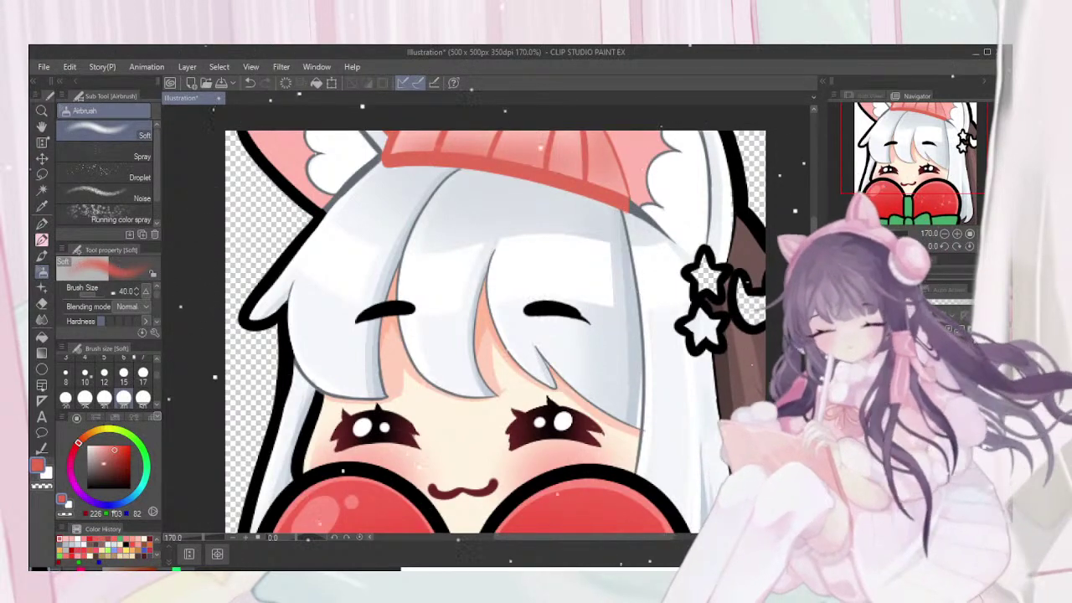
Draw thin off-white highlight lines beside the hat's rib lines with the pencil at size 8
left_click(125, 545)
left_click(114, 544)
left_click(42, 241)
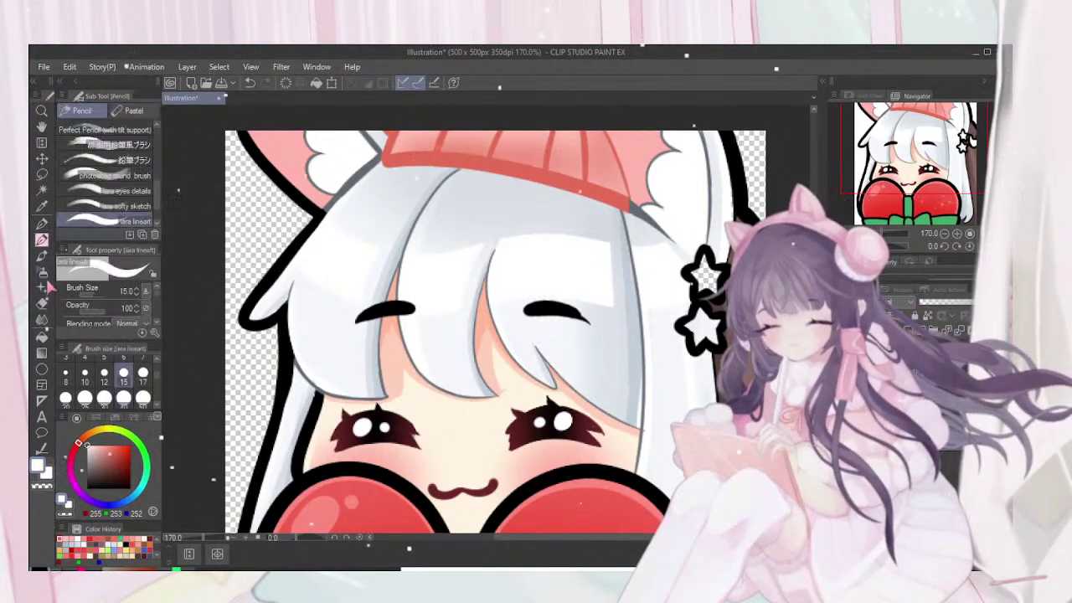
left_click(65, 374)
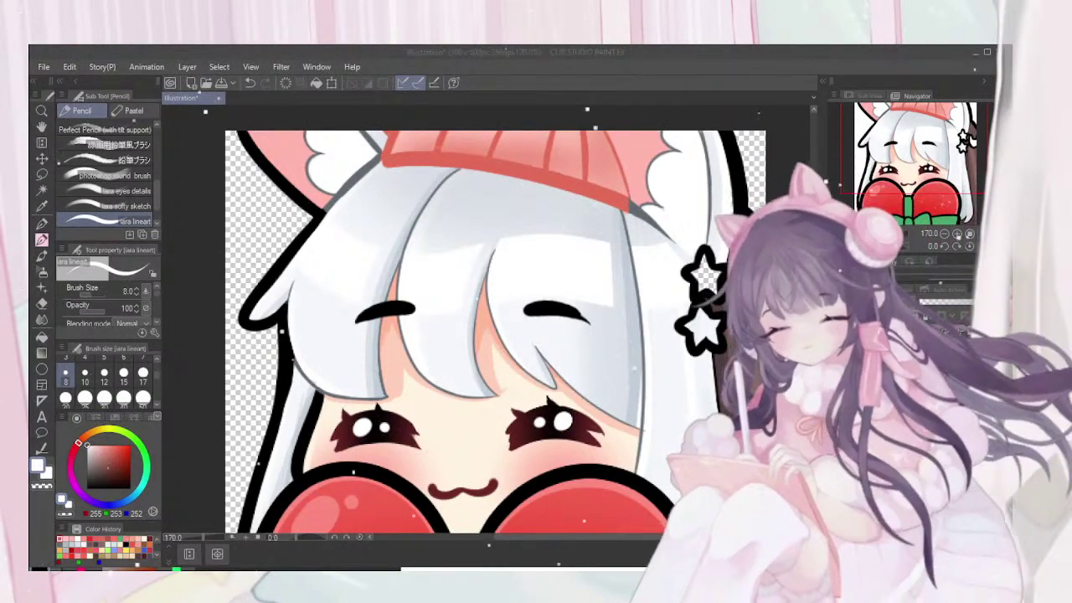
left_click(406, 120)
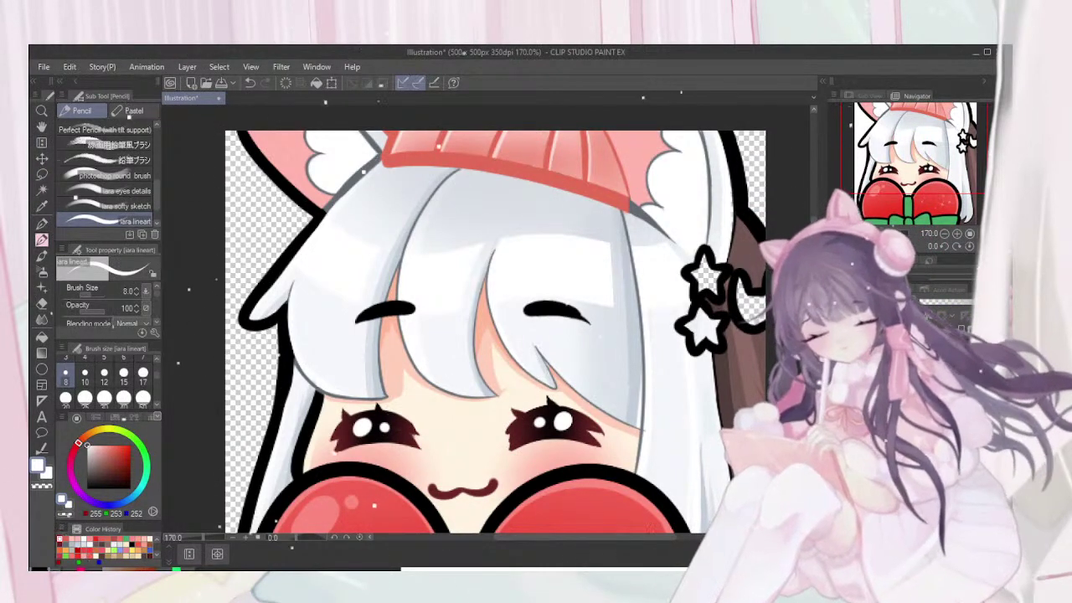
Airbrush soft red shading (249, 66, 35) onto the pink inner area of both cat ears at size 40
left_click(124, 446)
left_click(42, 271)
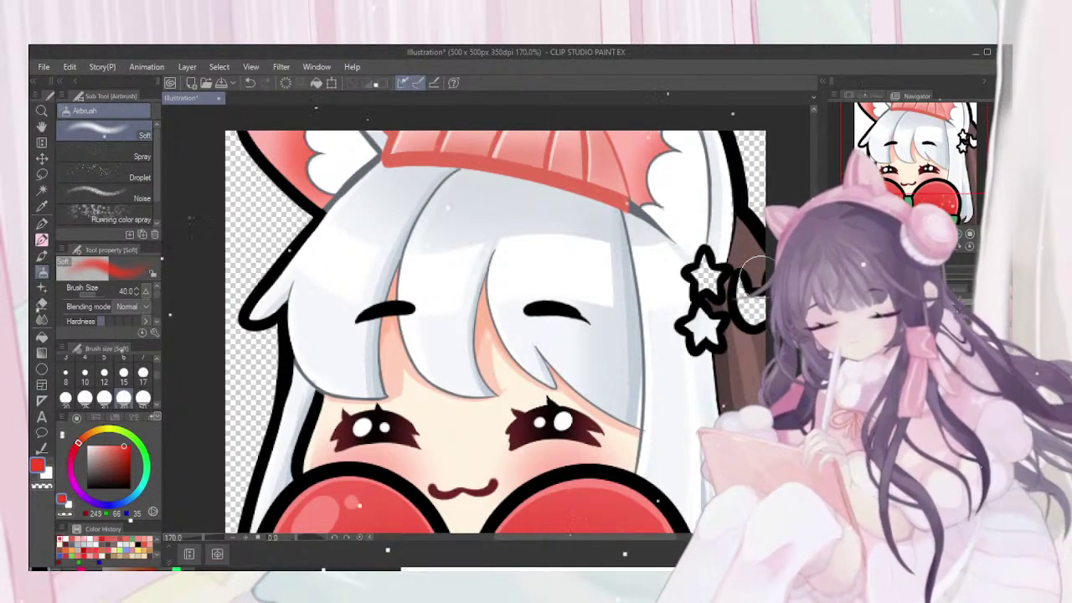
scroll(754, 276, "down", 10)
scroll(682, 284, "up", 9)
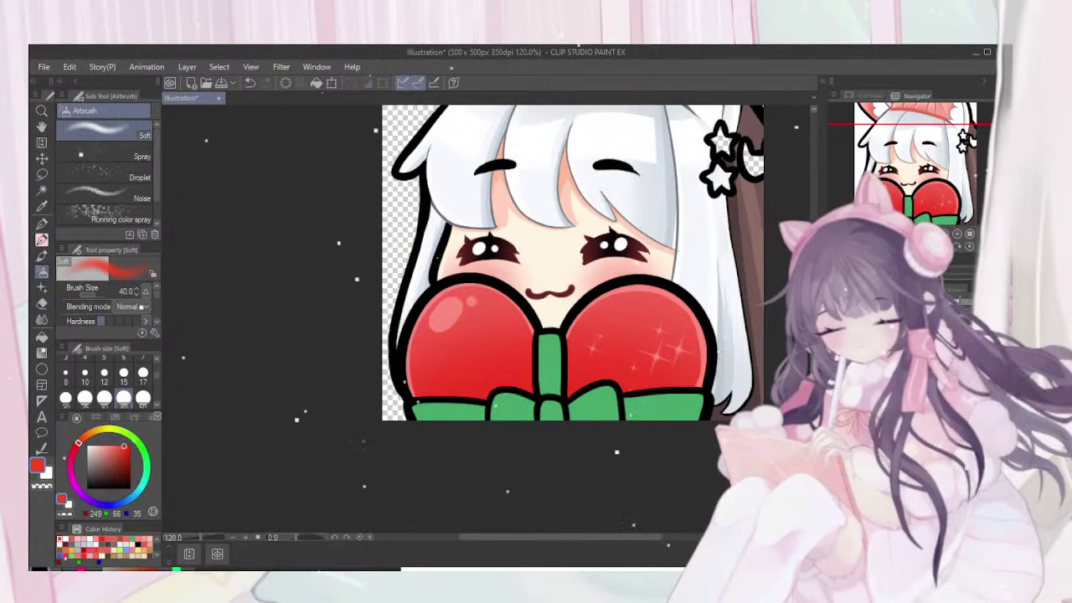
scroll(614, 138, "up", 3)
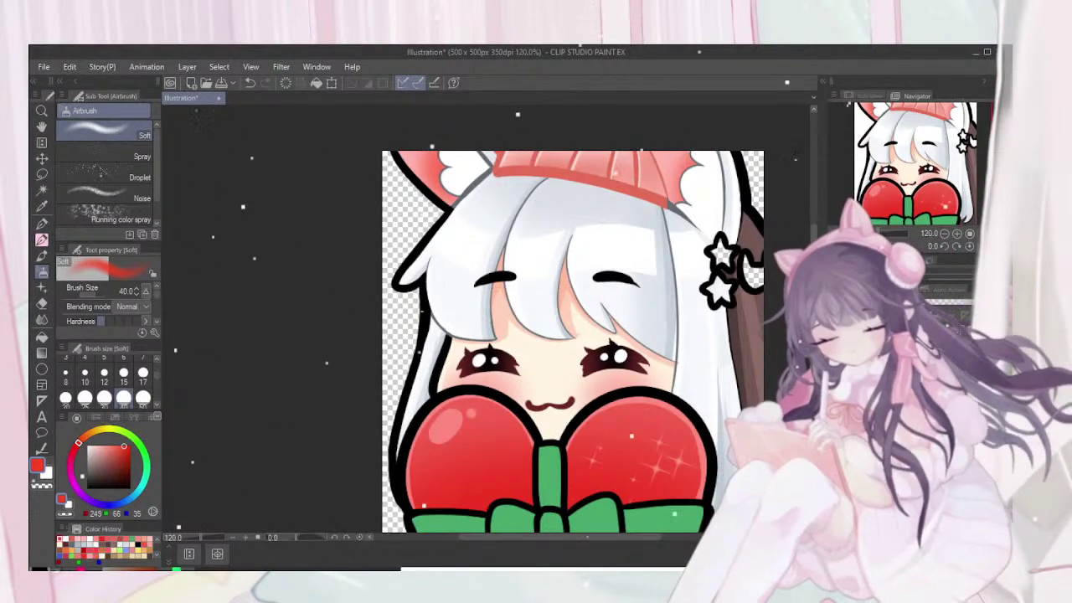
Draw a thick black outline down the hat's right side and the end of its brim with the pencil at size 8
key("e")
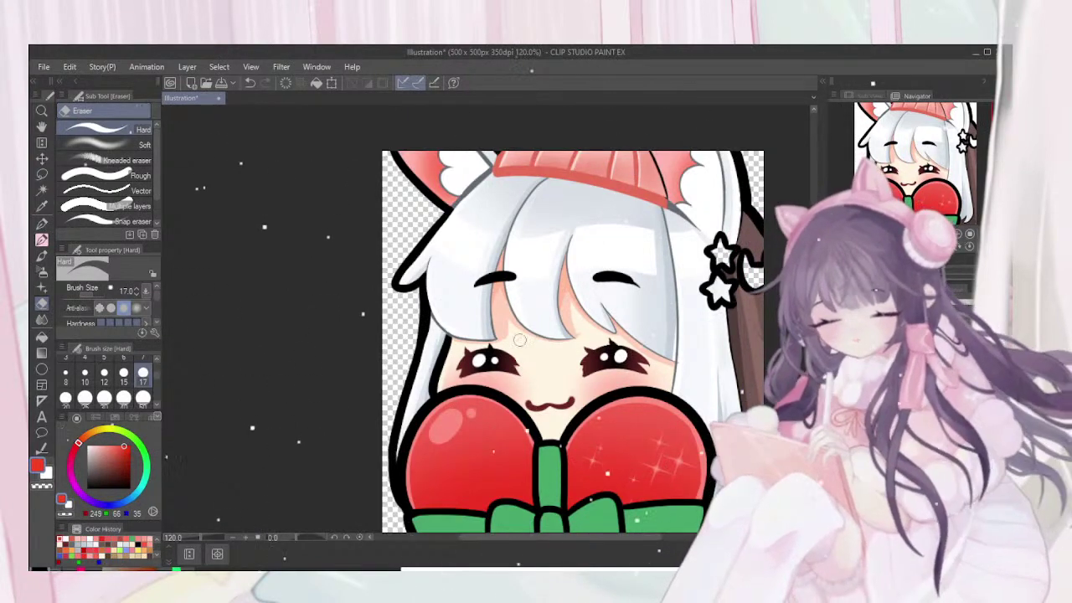
scroll(674, 136, "up", 5)
scroll(674, 134, "up", 3)
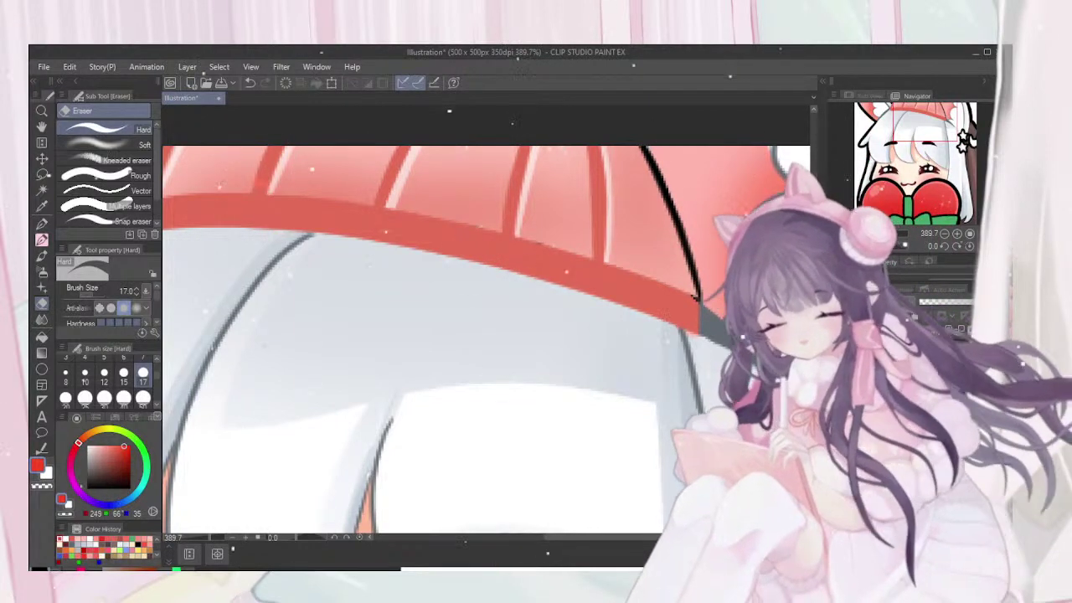
key("p")
left_click_drag(641, 142, 695, 295)
left_click_drag(673, 220, 695, 293)
left_click_drag(640, 140, 695, 294)
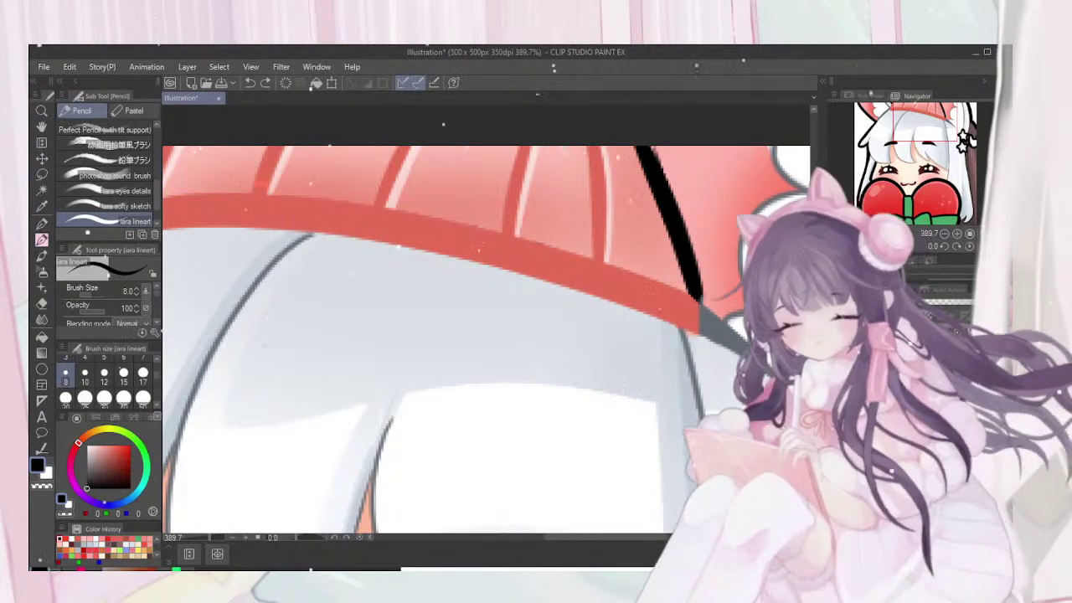
key("e")
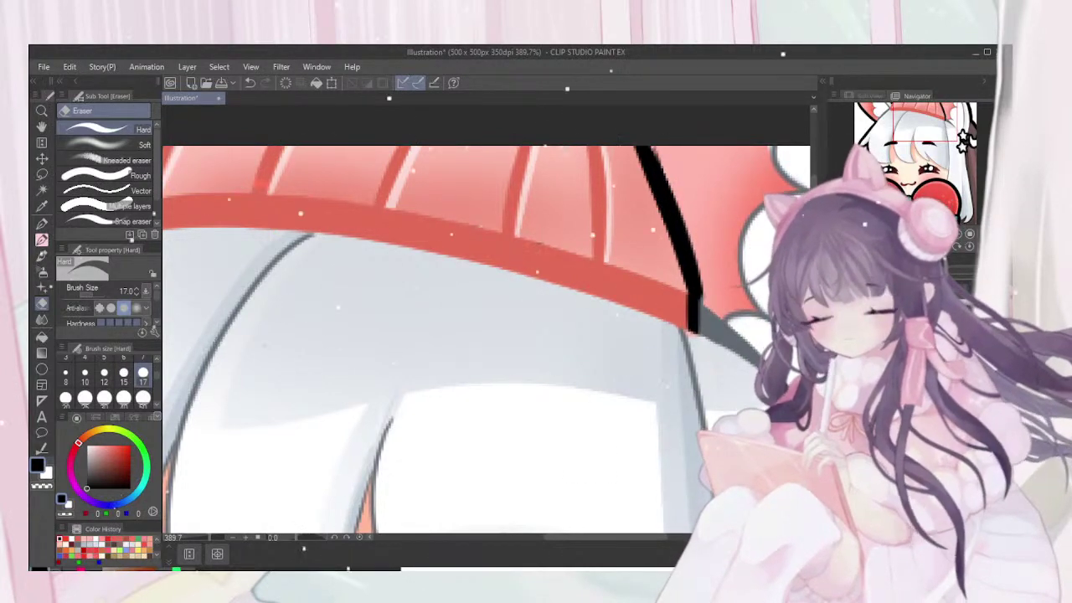
scroll(368, 386, "down", 4)
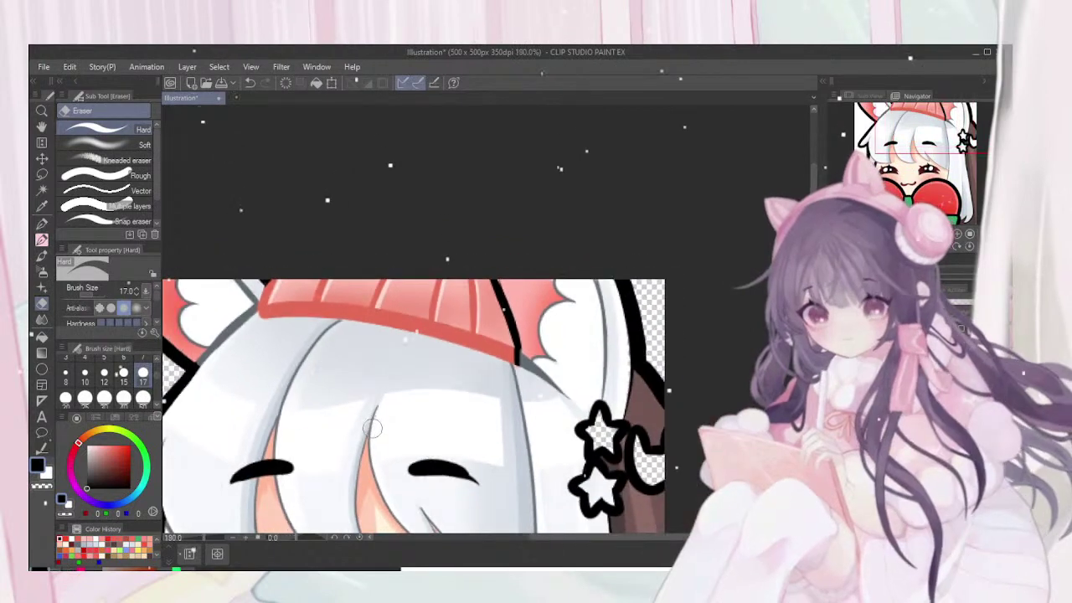
mouse_move(370, 459)
left_mouse_down()
mouse_move(414, 384)
mouse_move(400, 434)
mouse_move(433, 383)
left_mouse_up()
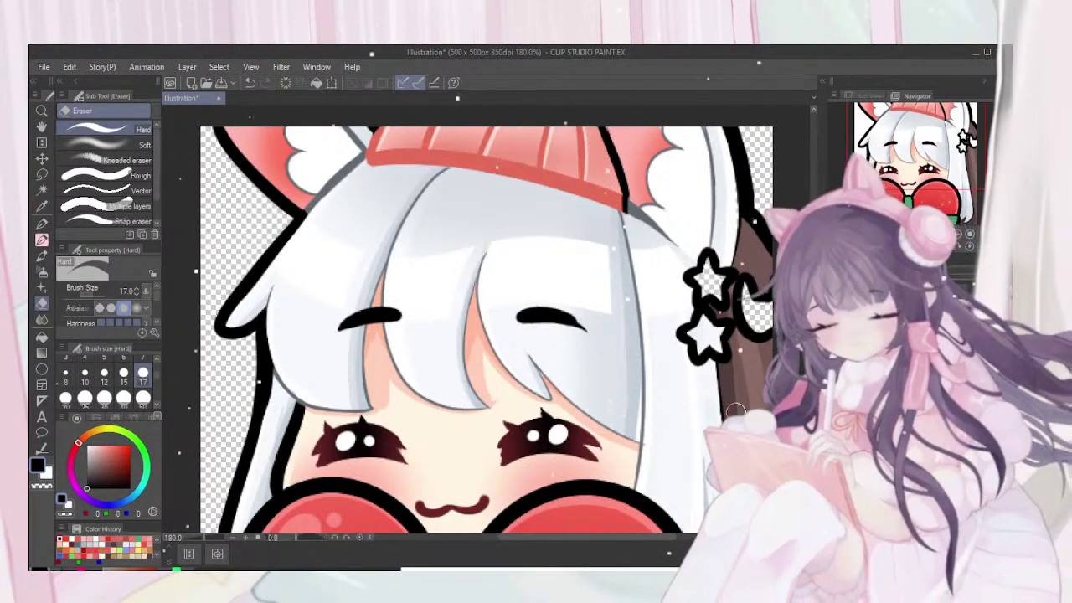
Tint part of the line beside the ribbon's vertical band dark green (20, 77, 42) with the pencil at size 8
scroll(735, 411, "left", 1)
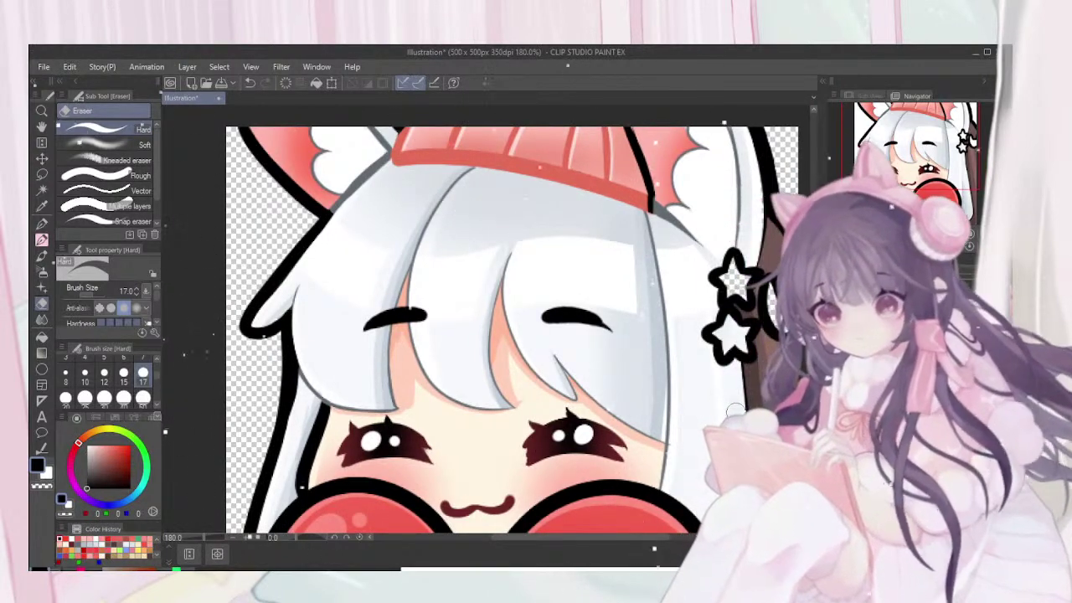
scroll(735, 410, "down", 2)
scroll(735, 410, "left", 1)
scroll(735, 410, "down", 3)
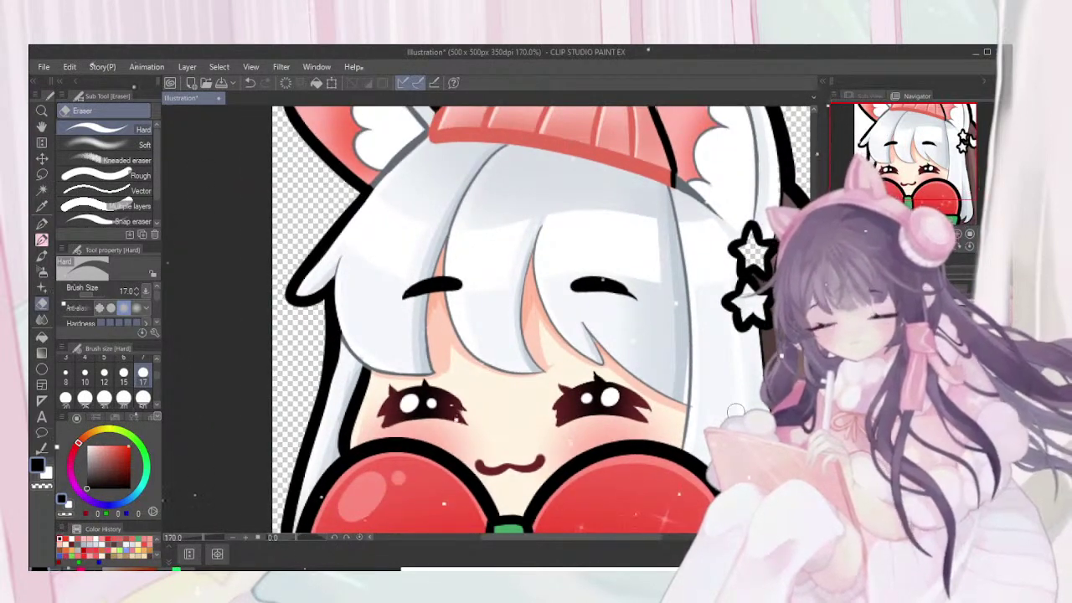
scroll(735, 410, "down", 4)
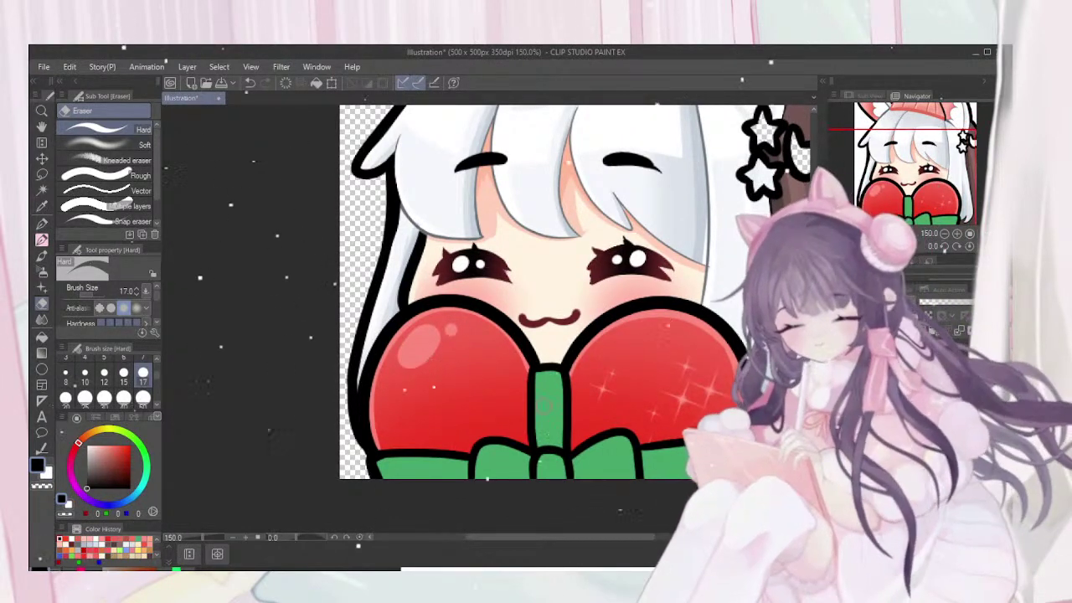
left_click(543, 403, "alt")
left_click(118, 475)
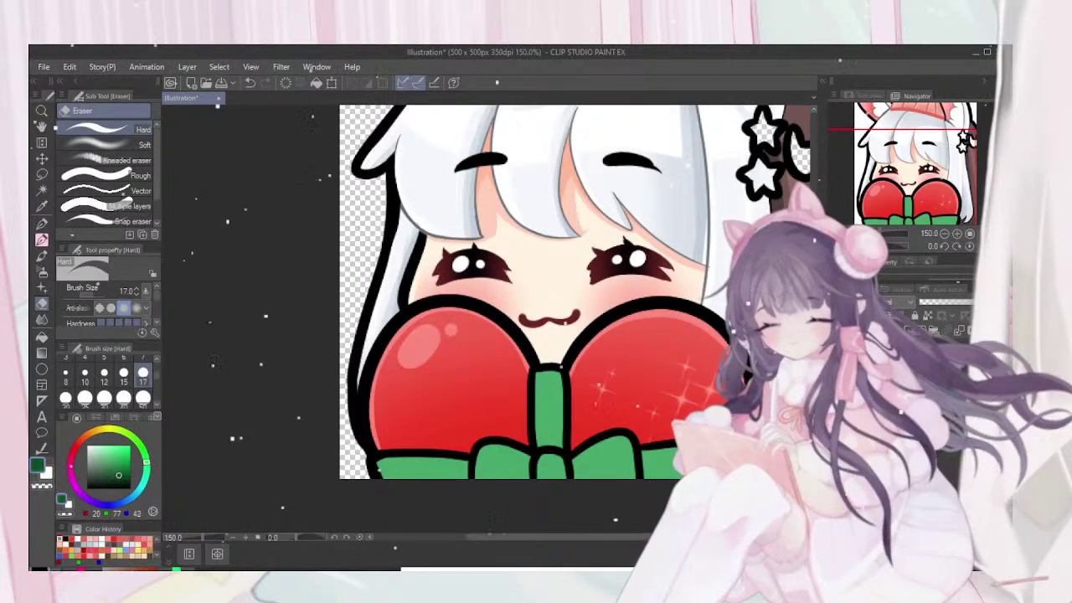
left_click(42, 240)
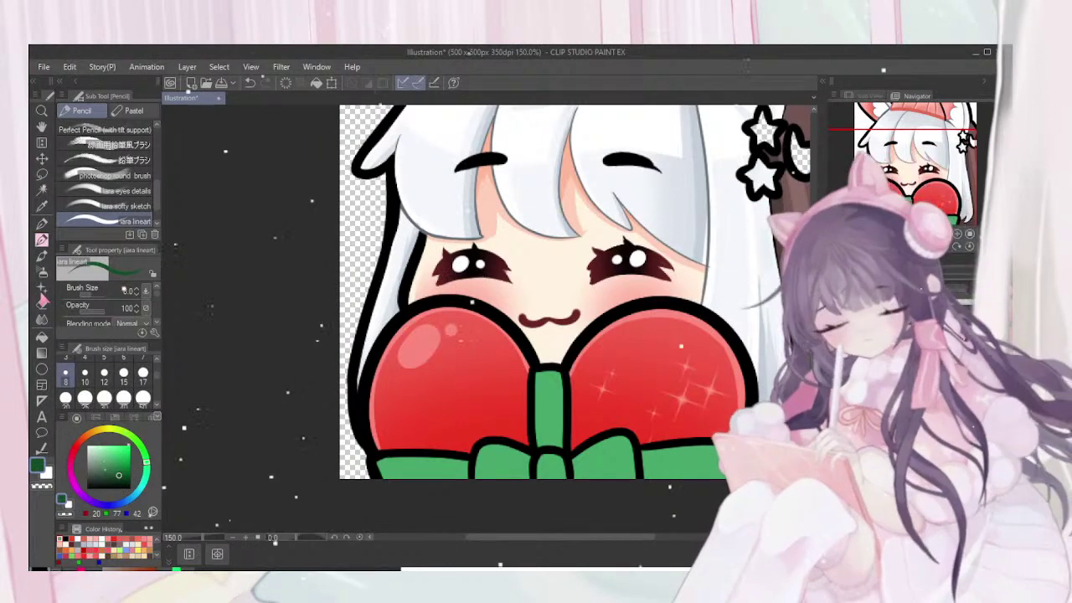
mouse_move(532, 447)
left_mouse_down()
mouse_move(534, 403)
mouse_move(531, 470)
left_mouse_up()
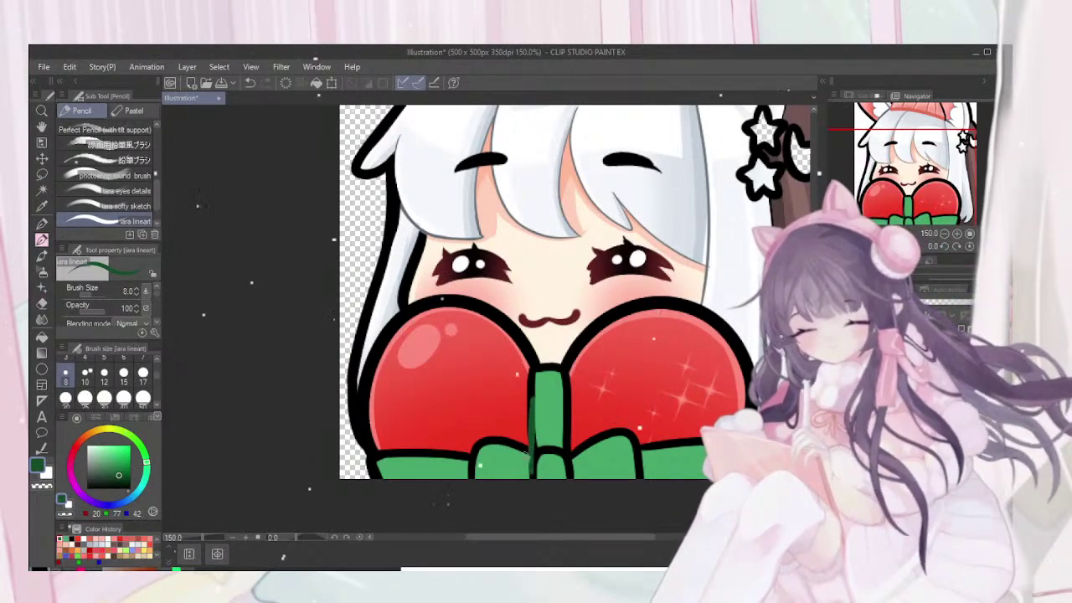
Recolour the lineart of the green ribbon and bow dark green with the pencil at size 50
left_click(143, 397)
mouse_move(536, 380)
left_mouse_down()
mouse_move(529, 410)
mouse_move(554, 392)
mouse_move(567, 398)
mouse_move(559, 477)
mouse_move(561, 465)
mouse_move(508, 428)
left_mouse_up()
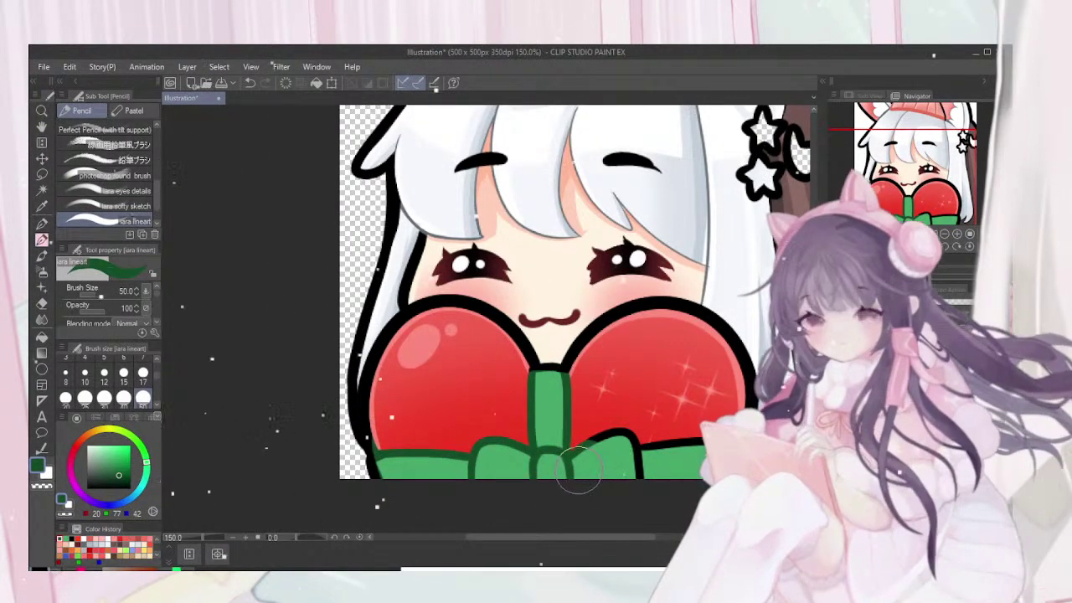
key("ctrl+z")
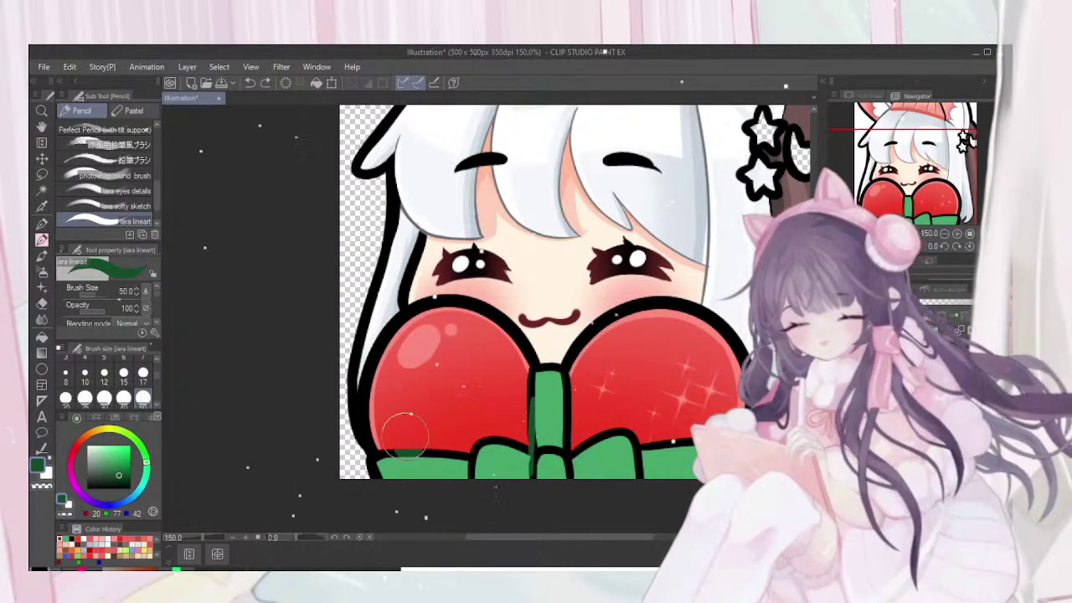
mouse_move(402, 452)
left_mouse_down()
mouse_move(416, 487)
mouse_move(463, 461)
mouse_move(525, 493)
mouse_move(511, 435)
mouse_move(511, 457)
mouse_move(553, 404)
left_mouse_up()
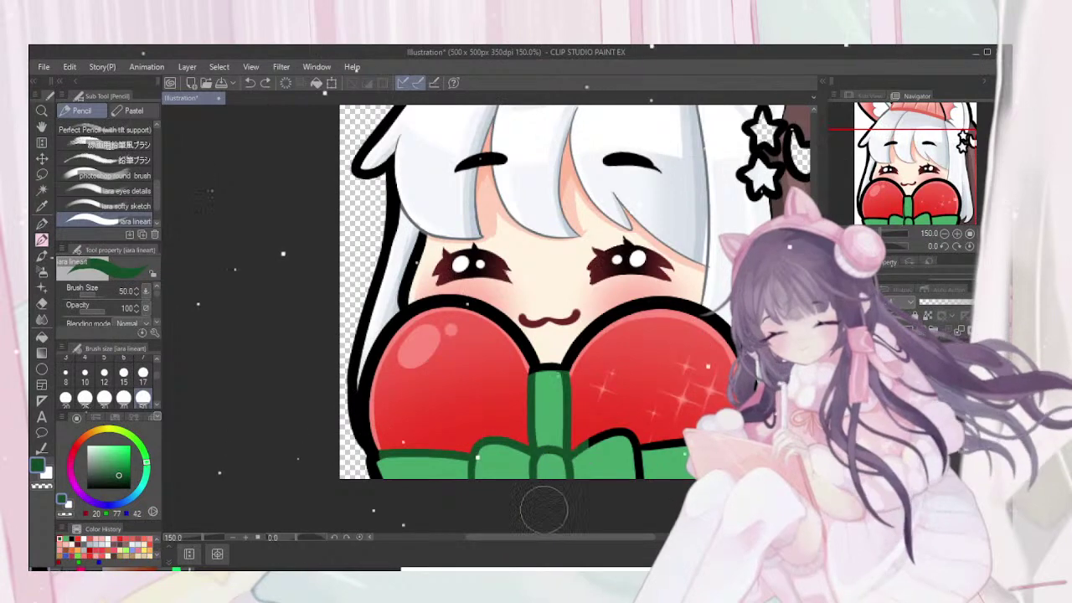
mouse_move(548, 481)
left_mouse_down()
mouse_move(591, 509)
mouse_move(644, 420)
left_mouse_up()
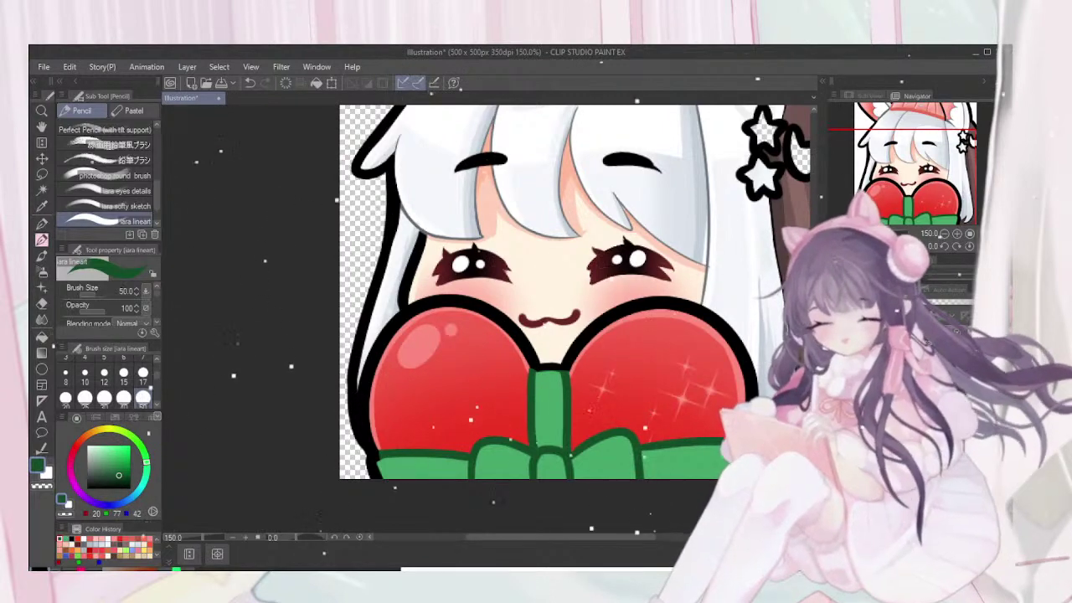
Airbrush soft green shading (32, 133, 71) onto the ribbon's bow, tails and vertical band with the Soft airbrush at size 40
left_click(518, 457, "alt")
left_click(119, 465)
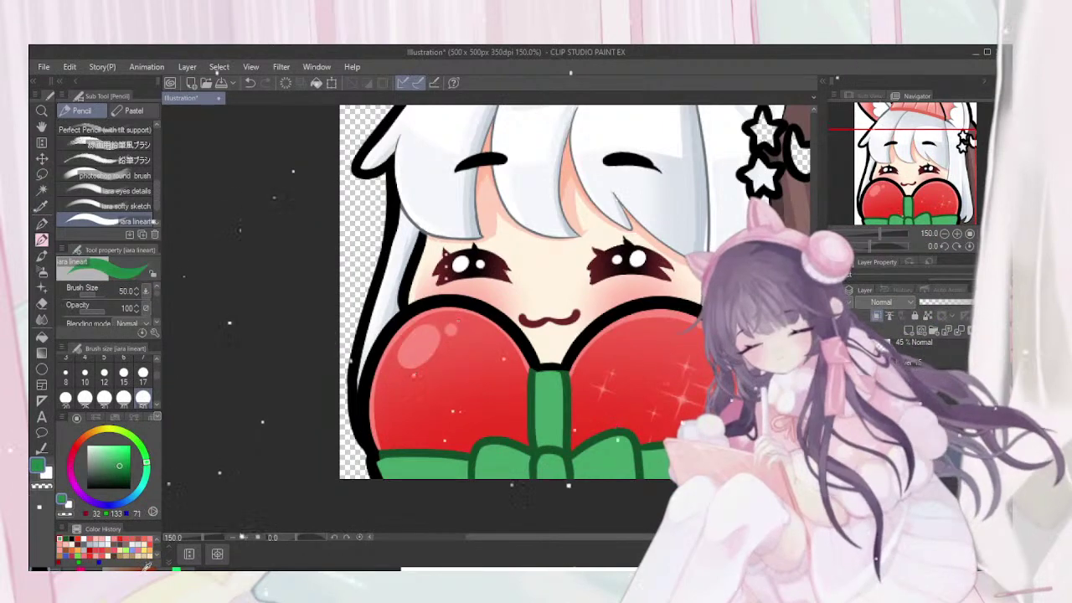
key("b")
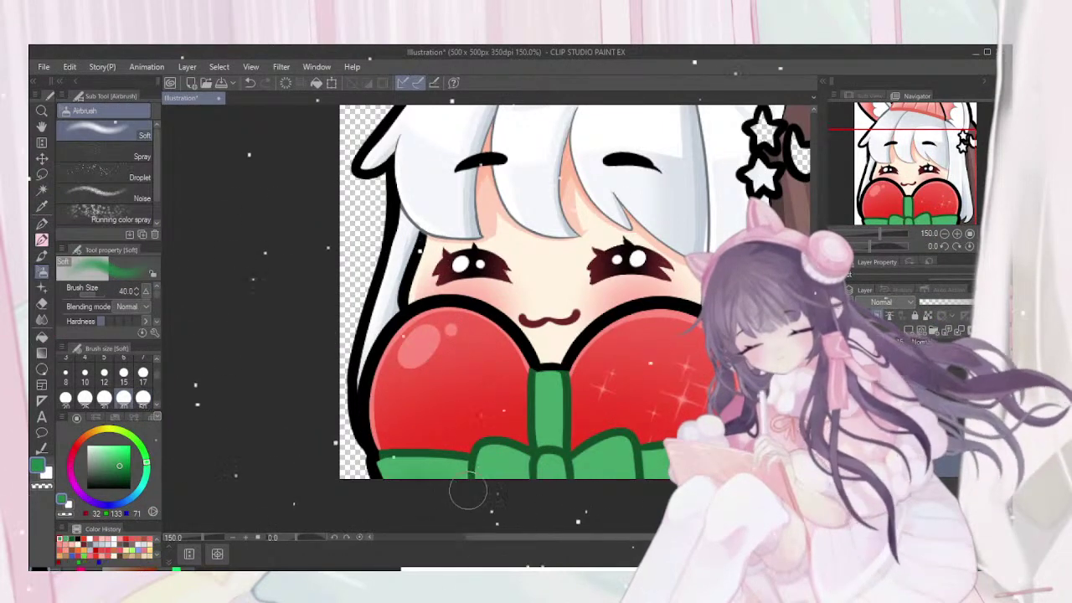
mouse_move(456, 491)
left_mouse_down()
mouse_move(391, 494)
mouse_move(588, 491)
mouse_move(474, 499)
mouse_move(526, 492)
left_mouse_up()
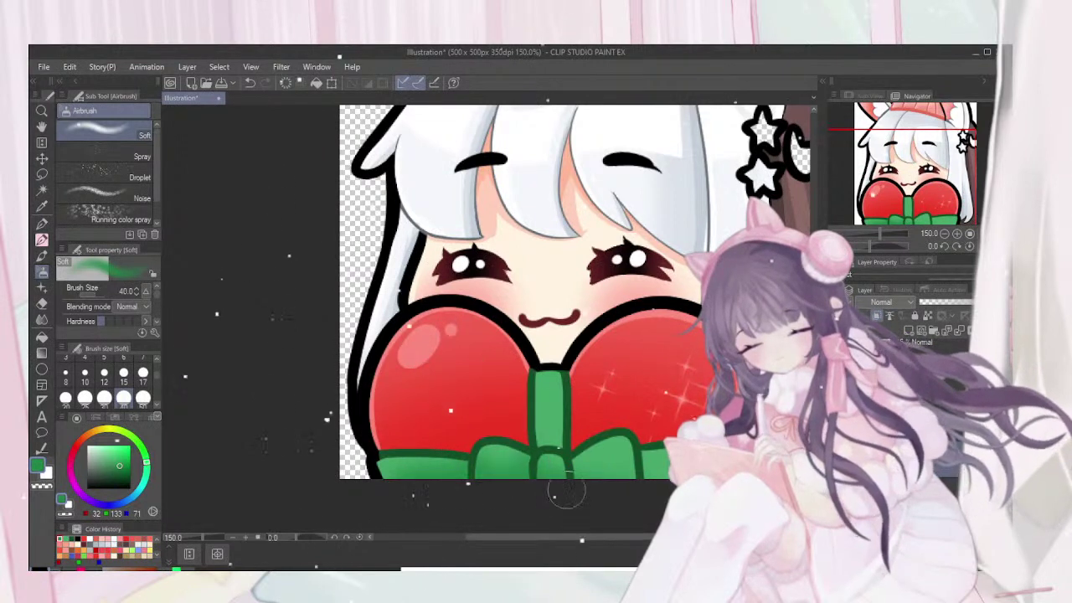
left_click_drag(643, 459, 637, 512)
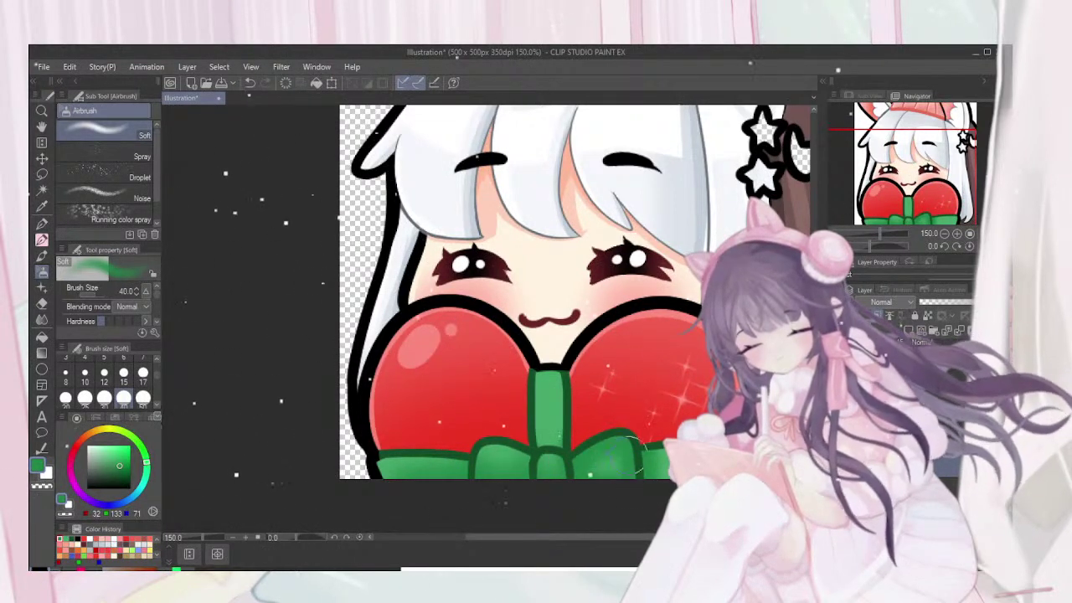
left_click_drag(616, 492, 605, 479)
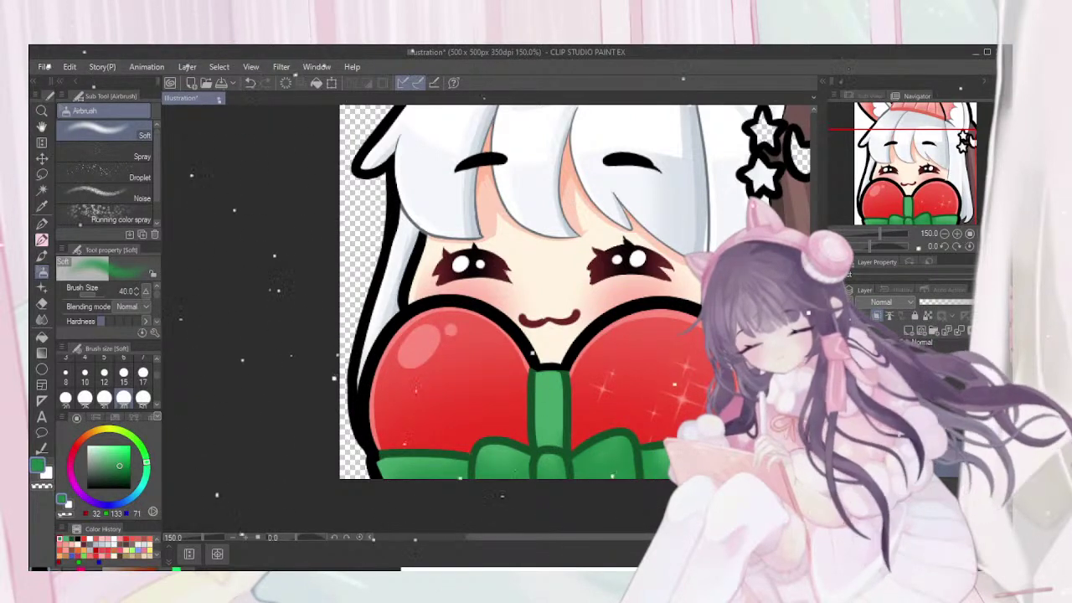
mouse_move(543, 367)
left_mouse_down()
mouse_move(549, 358)
mouse_move(549, 372)
left_mouse_up()
left_click_drag(540, 442, 549, 444)
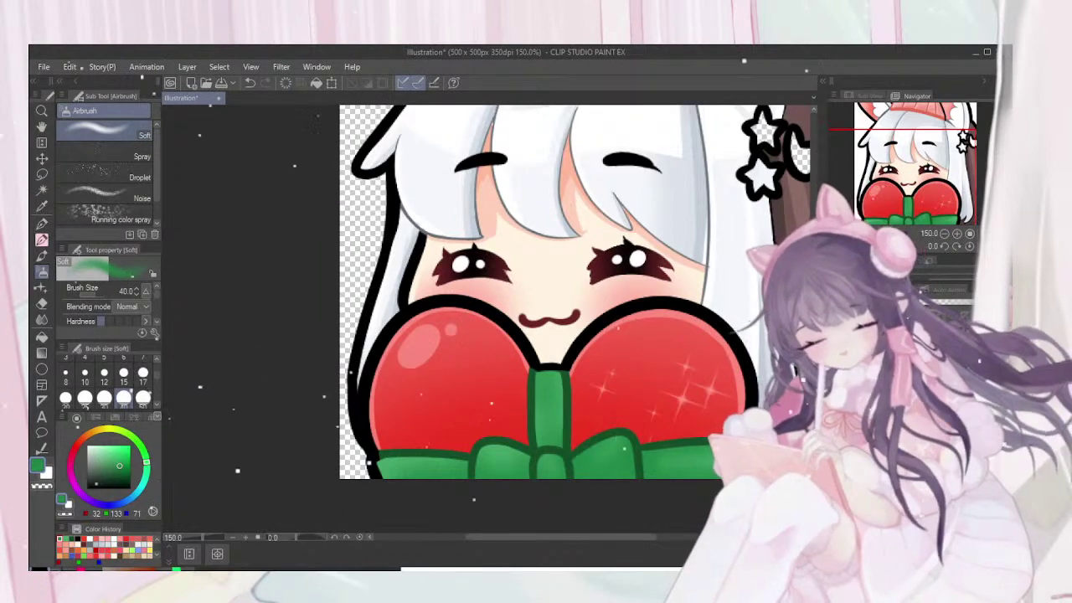
Draw light green (147, 241, 183) highlight lines inside the edges of the ribbon's vertical band with the pencil at size 10
left_click(130, 547)
left_click(131, 549)
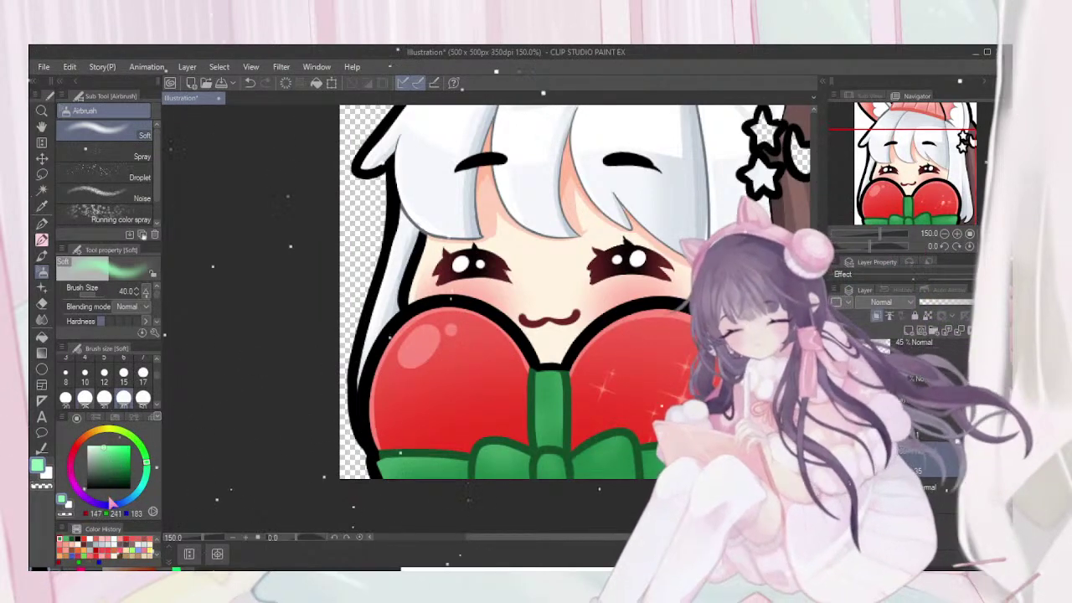
left_click(42, 240)
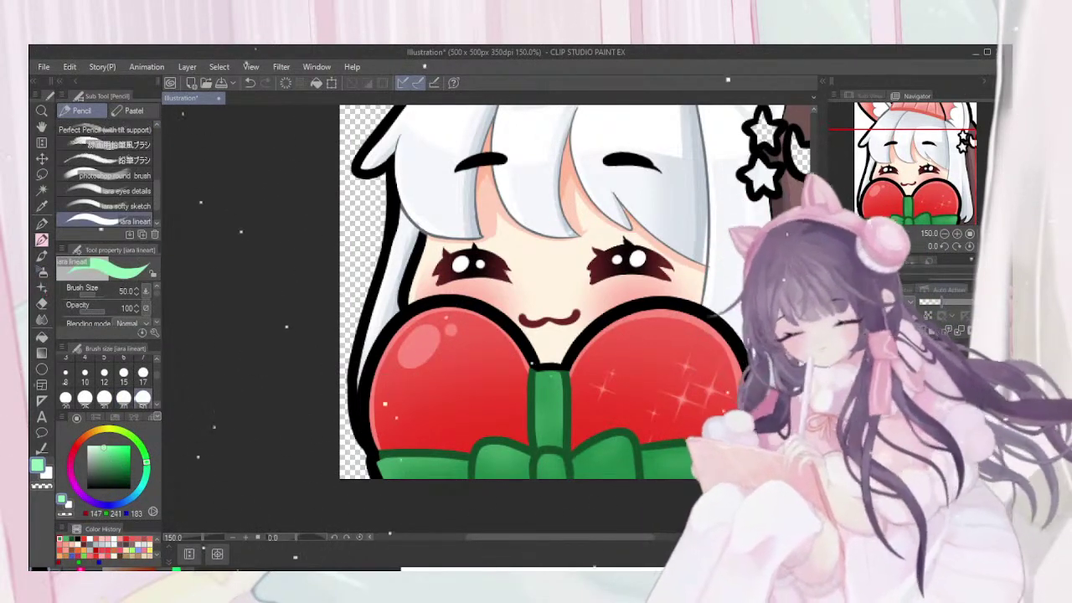
left_click(84, 374)
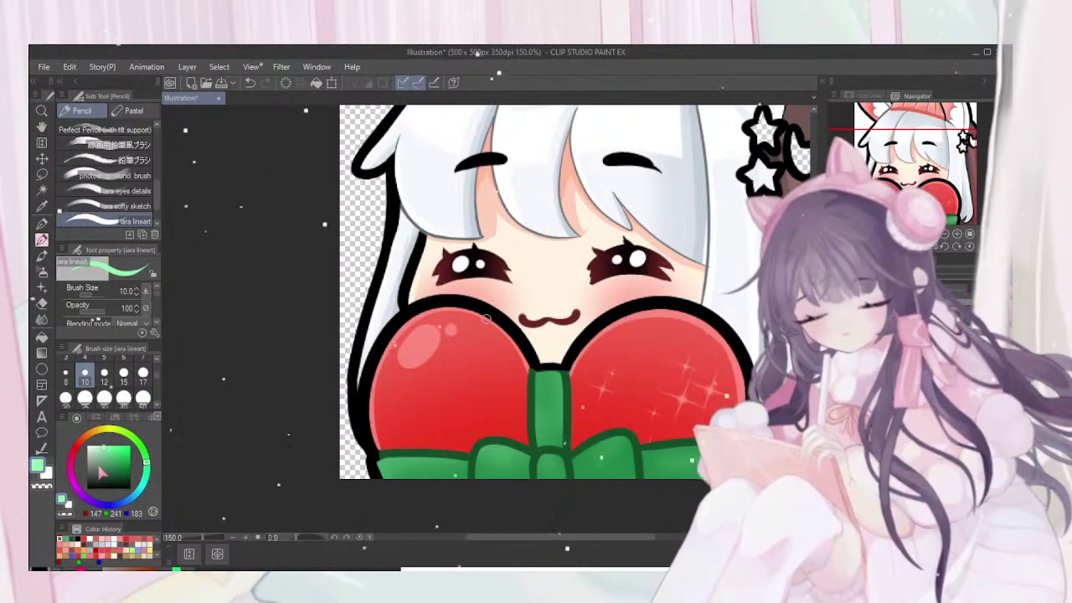
scroll(485, 318, "up", 2)
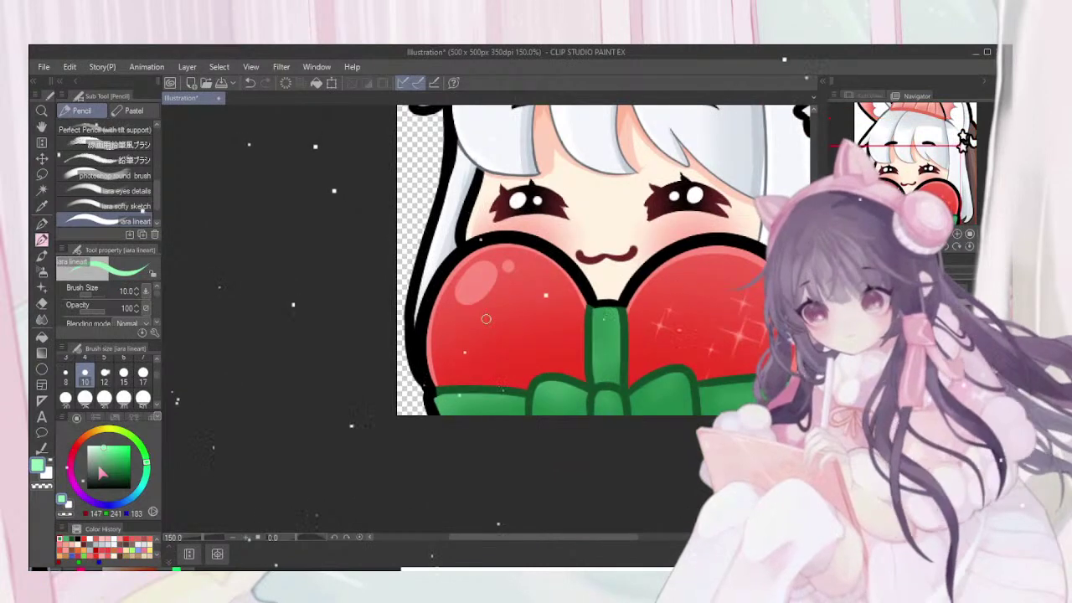
key("^")
key("minus")
key("minus")
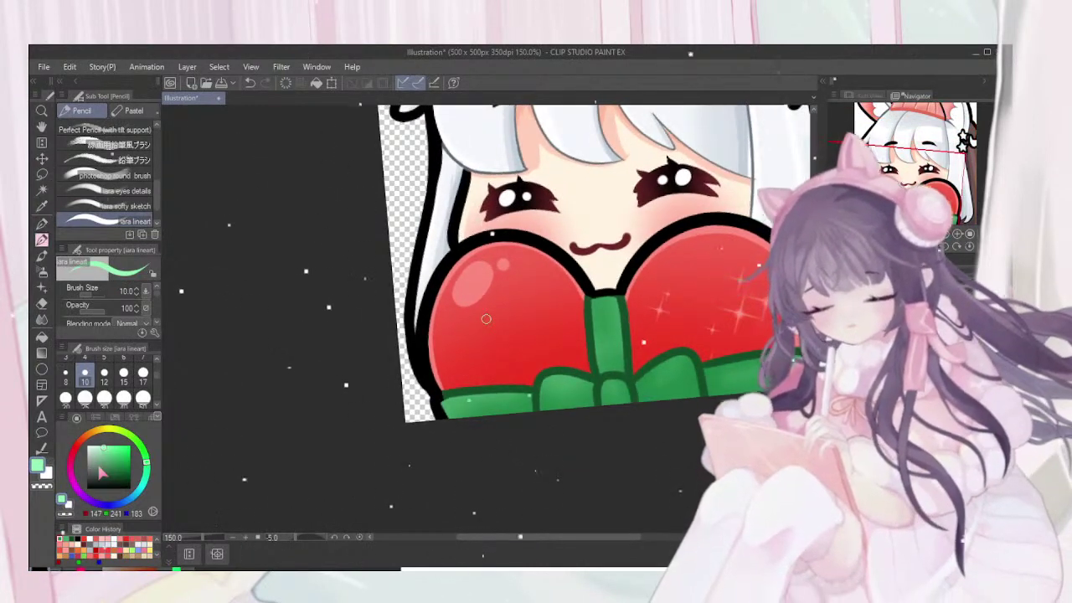
key("asciicircum")
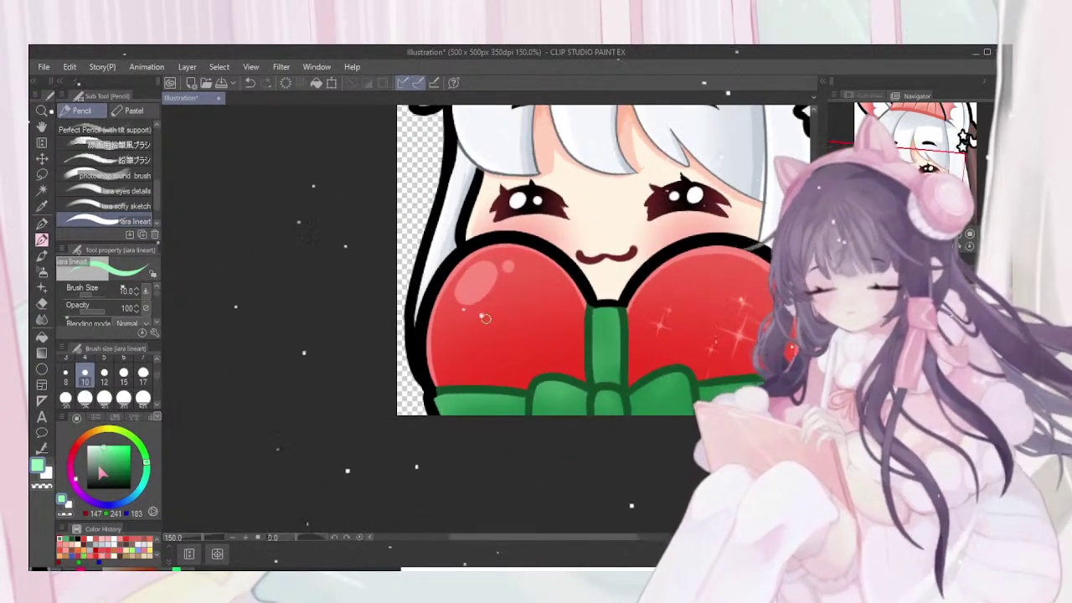
left_click_drag(486, 319, 510, 268)
key("ctrl+plus")
key("asciicircum")
key("asciicircum")
key("asciicircum")
key("asciicircum")
key("minus")
key("minus")
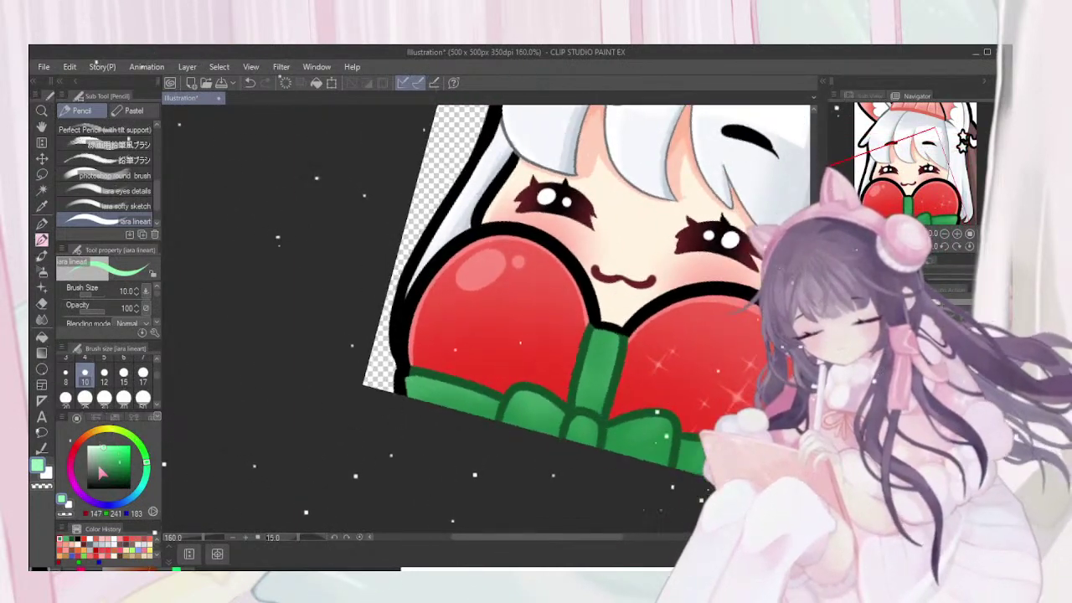
key("minus")
key("minus")
key("ctrl+plus")
key("ctrl+plus")
key("ctrl+plus")
key("asciicircum")
key("ctrl+plus")
key("ctrl+plus")
key("ctrl+plus")
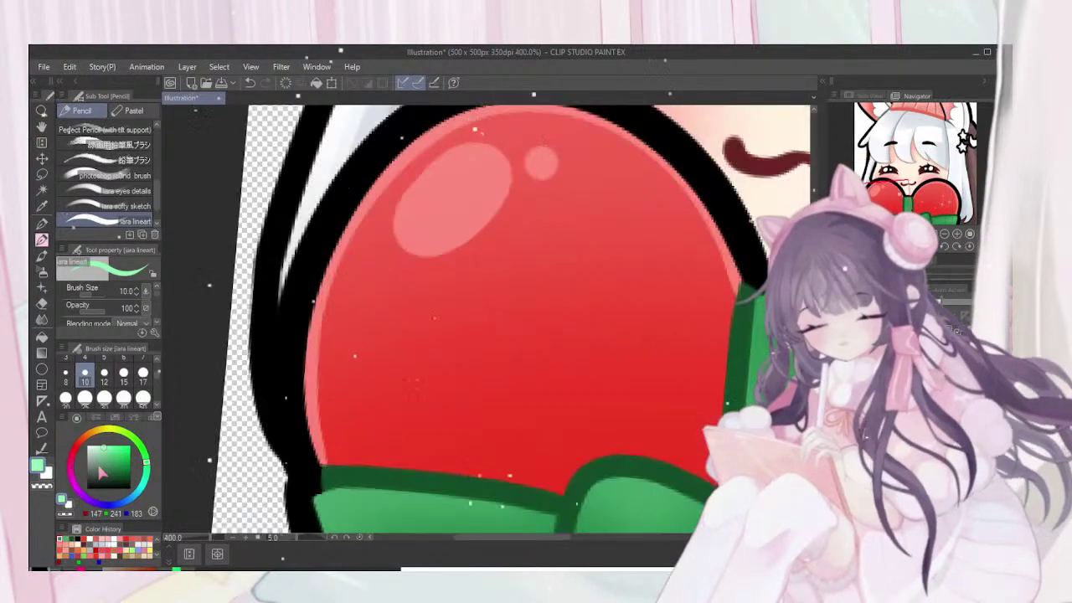
mouse_move(751, 490)
left_mouse_down()
mouse_move(715, 452)
mouse_move(564, 364)
mouse_move(571, 172)
mouse_move(565, 360)
left_mouse_up()
mouse_move(578, 168)
left_mouse_down()
mouse_move(651, 171)
mouse_move(616, 165)
mouse_move(647, 171)
mouse_move(634, 274)
left_mouse_up()
left_click_drag(636, 177, 624, 362)
left_click_drag(631, 309, 620, 372)
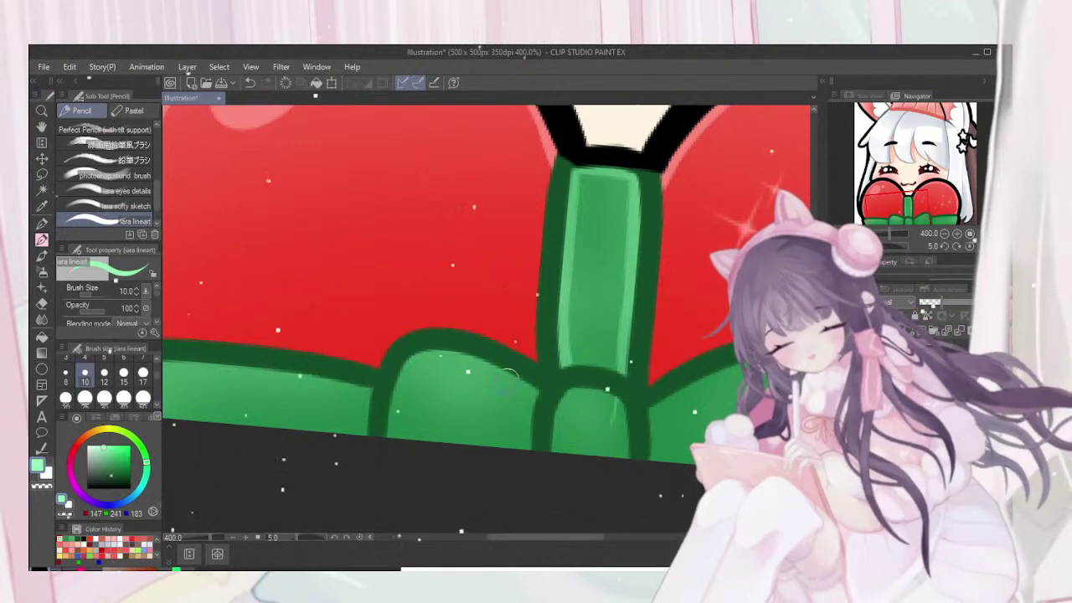
Draw light green highlights inside the edges of the bow's left loop and centre knot, adjusting the layer's opacity slightly
mouse_move(418, 352)
left_mouse_down()
mouse_move(473, 357)
mouse_move(402, 358)
mouse_move(386, 447)
left_mouse_up()
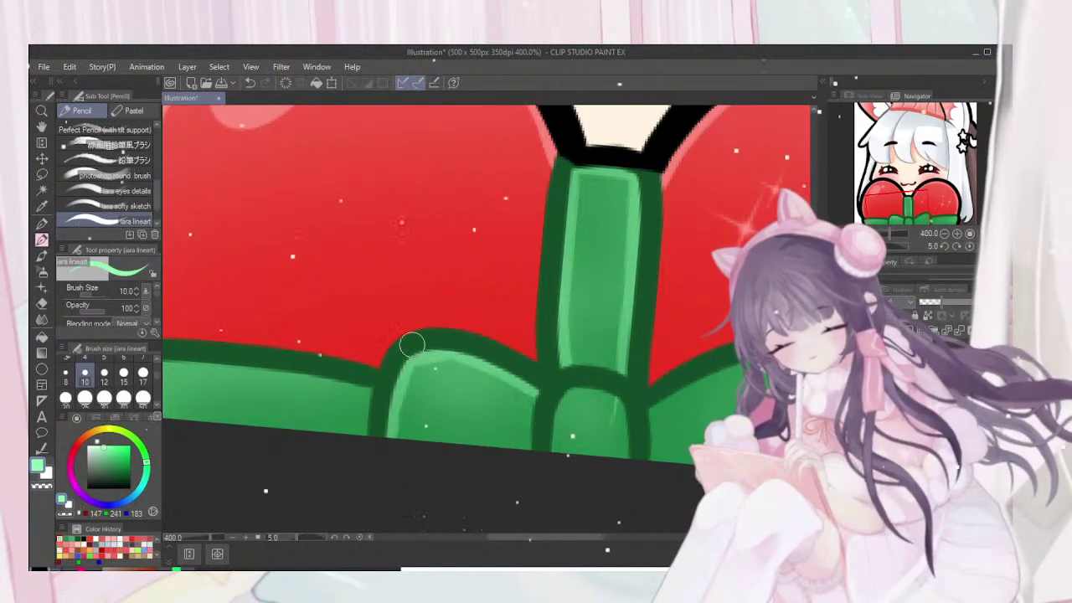
left_click_drag(946, 300, 954, 301)
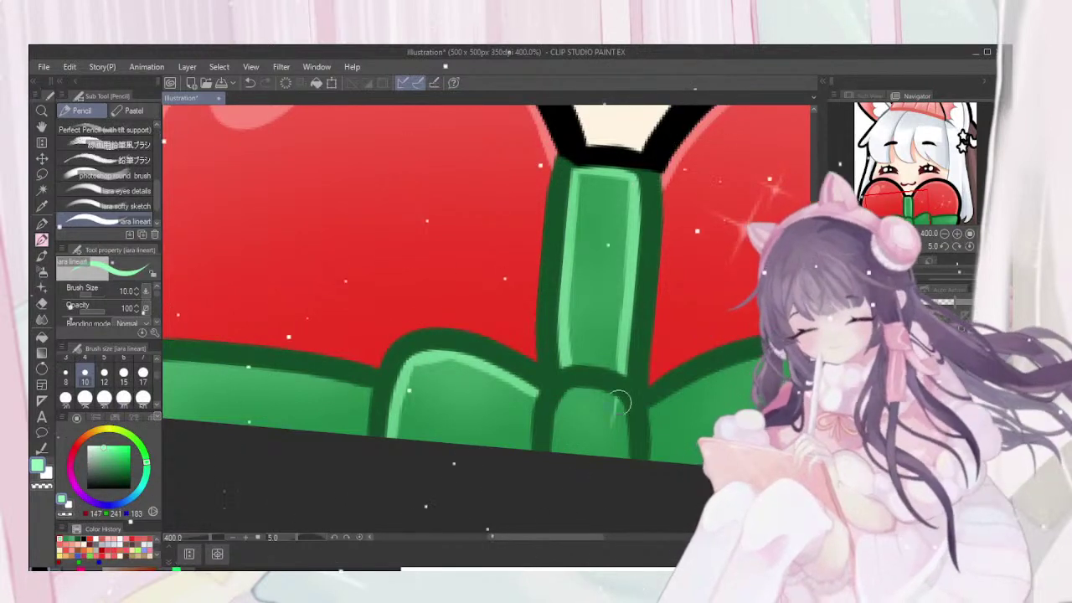
mouse_move(552, 450)
left_mouse_down()
mouse_move(552, 423)
mouse_move(546, 455)
mouse_move(614, 388)
mouse_move(563, 394)
mouse_move(639, 412)
mouse_move(603, 386)
mouse_move(629, 469)
left_mouse_up()
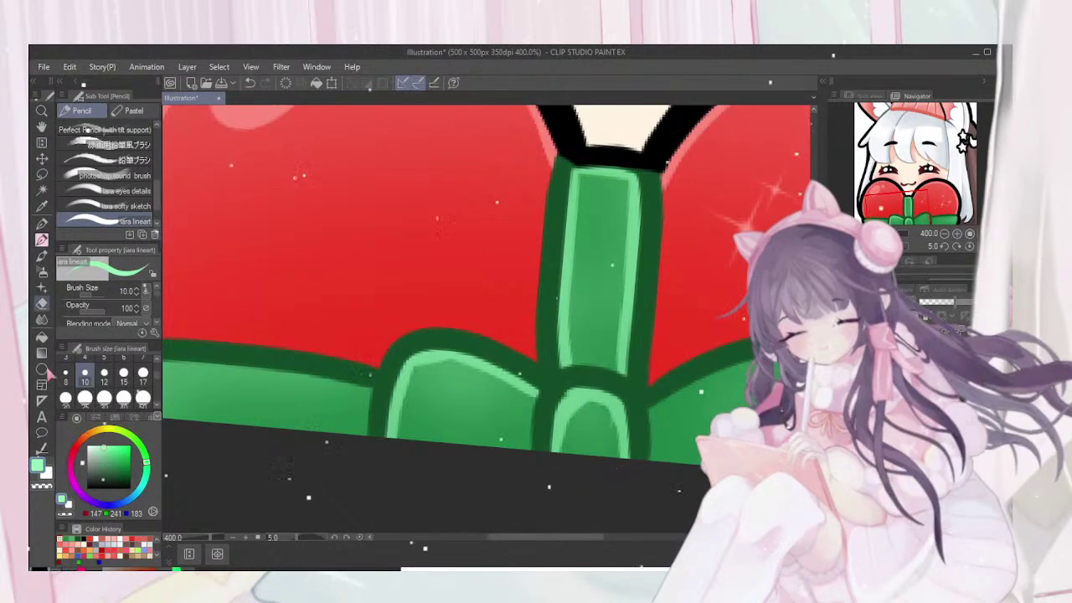
Draw light green highlights along the left end and upper edge of the ribbon's left section with the pencil at size 10
key("e")
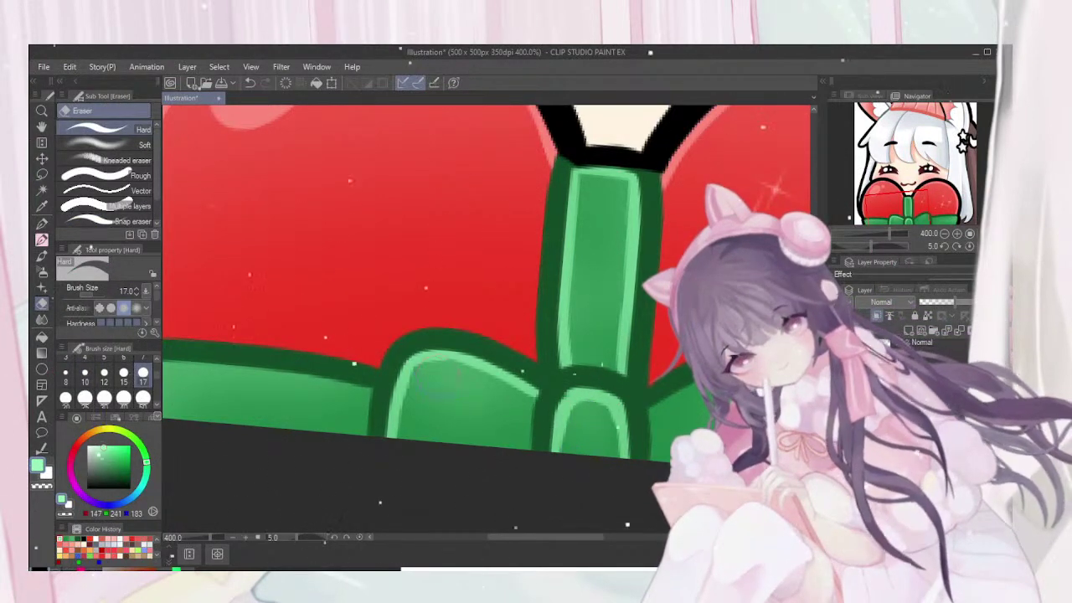
scroll(450, 367, "left", 5)
key("p")
left_click_drag(257, 375, 276, 428)
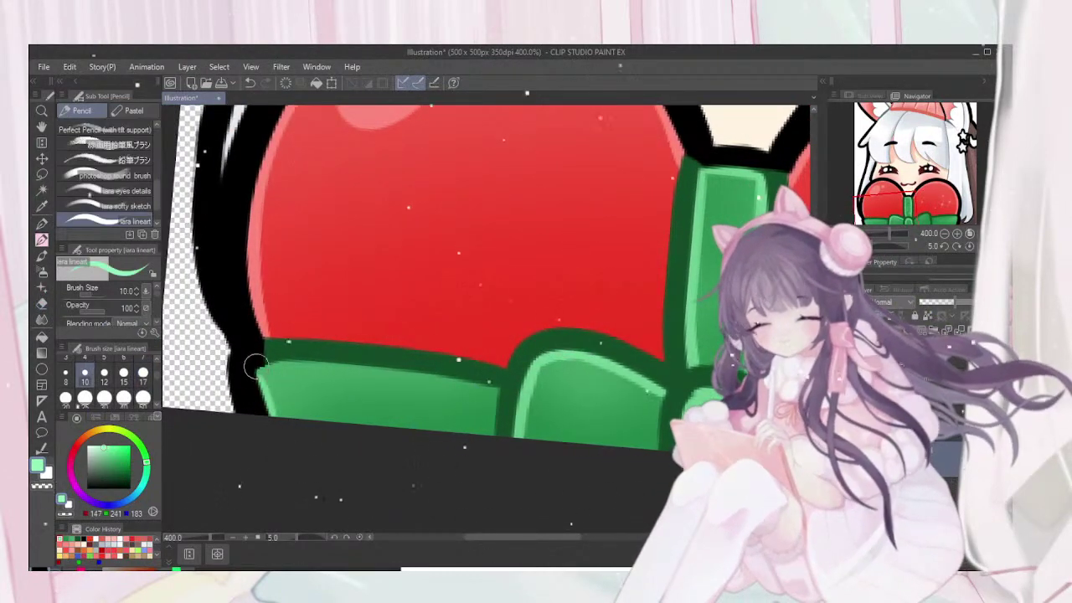
mouse_move(251, 378)
left_mouse_down()
mouse_move(302, 355)
mouse_move(270, 367)
mouse_move(427, 378)
mouse_move(363, 354)
mouse_move(340, 366)
mouse_move(505, 389)
left_mouse_up()
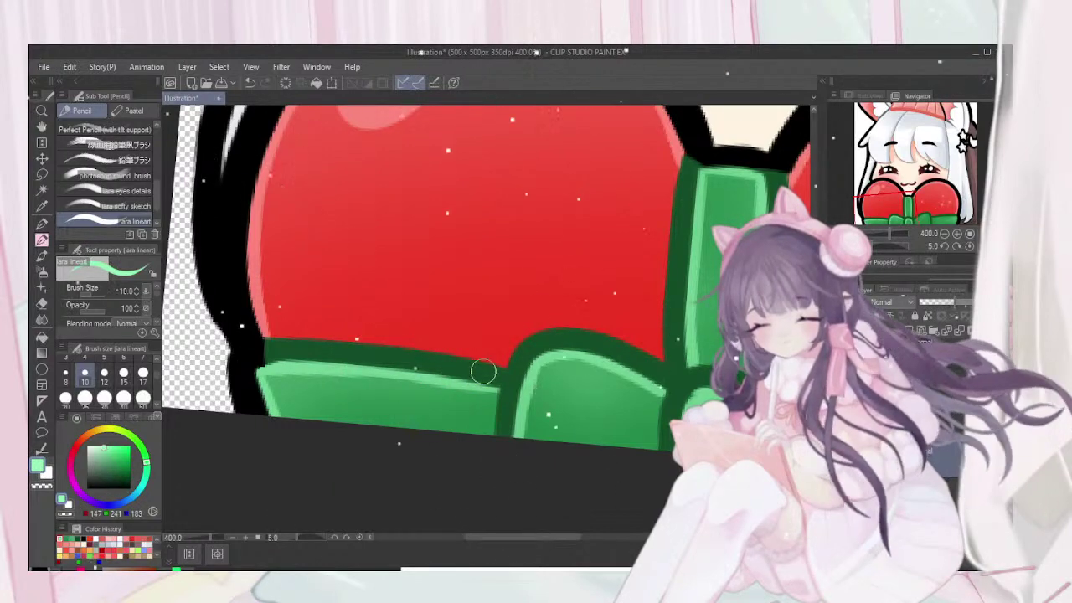
Draw light green highlights inside the edges of the bow's right loop and the ribbon's right section at size 10
scroll(478, 371, "right", 5)
scroll(482, 370, "right", 5)
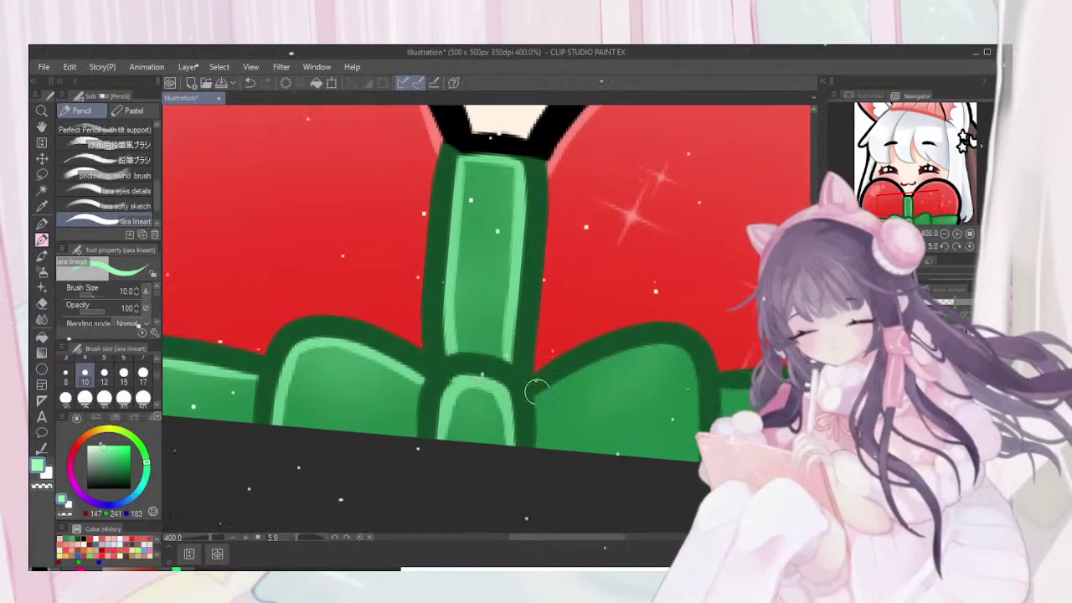
left_click_drag(537, 395, 626, 356)
mouse_move(526, 397)
left_mouse_down()
mouse_move(623, 348)
mouse_move(703, 366)
left_mouse_up()
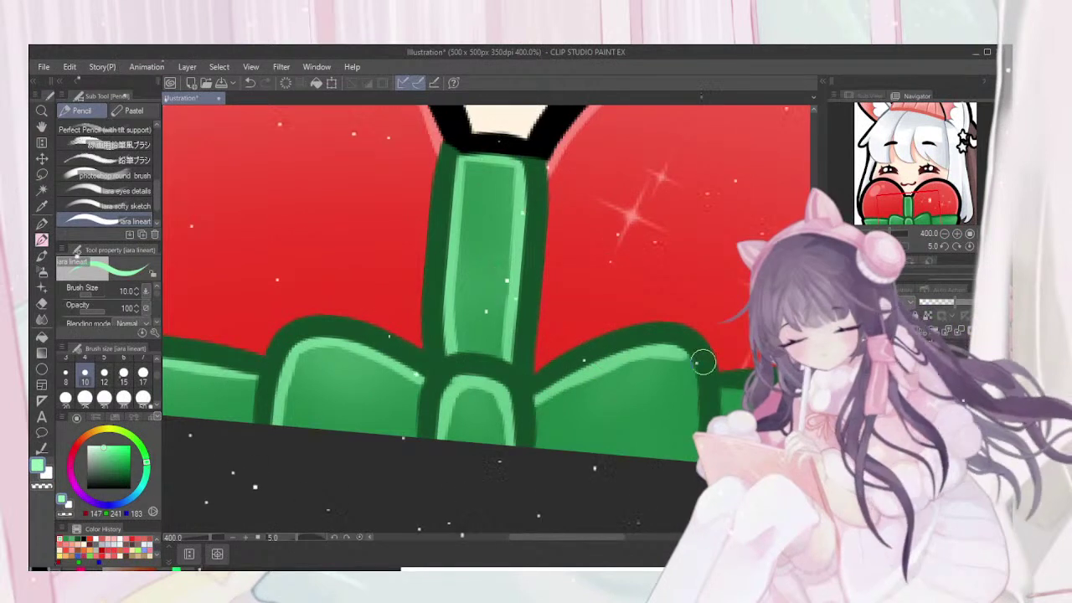
scroll(685, 469, "right", 5)
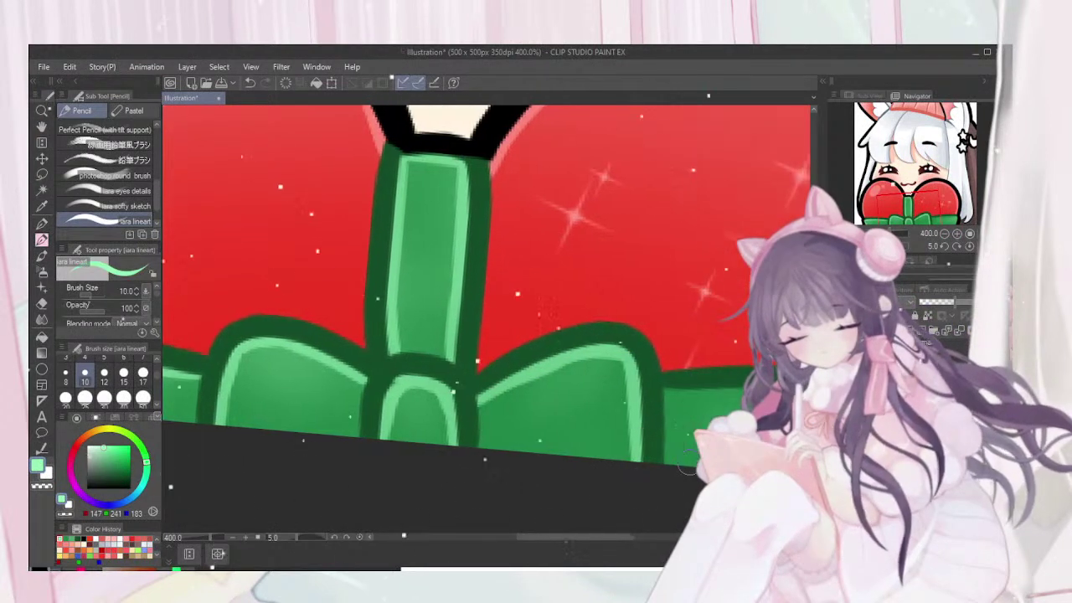
left_click_drag(455, 391, 670, 396)
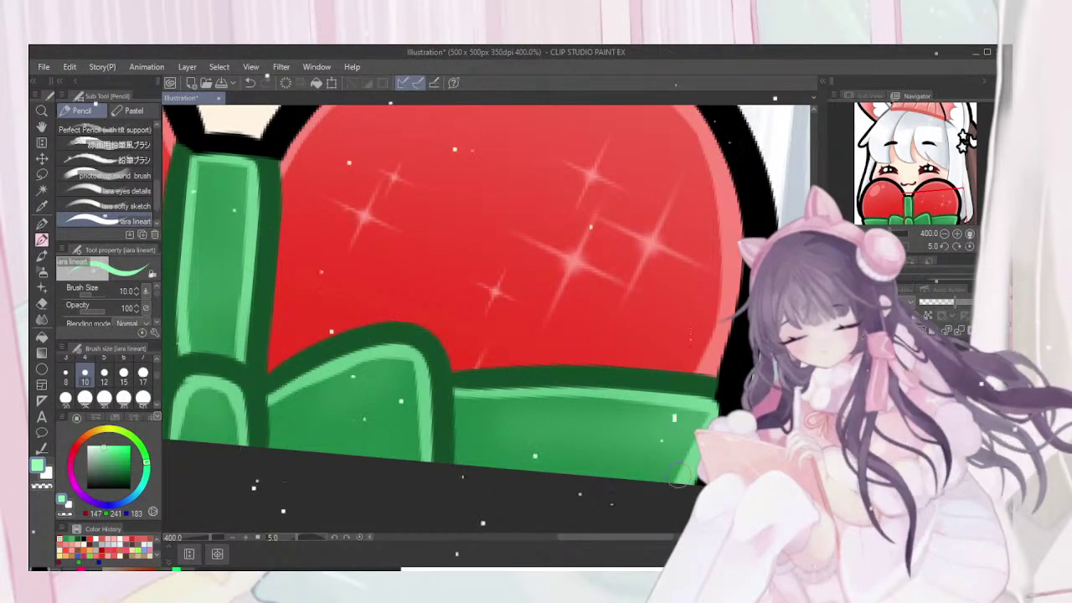
Finish the light green highlights at the right end and lower edge of the green ribbon with the pencil at size 10
key("minus")
key("minus")
left_click_drag(681, 475, 732, 380)
left_click_drag(198, 459, 289, 484)
left_click_drag(494, 418, 338, 419)
Examine the coloured ribbon and gift with the whole emote in view at 120% and the canvas rotation reset
key("ctrl+minus")
key("ctrl+minus")
key("ctrl+minus")
key("ctrl+minus")
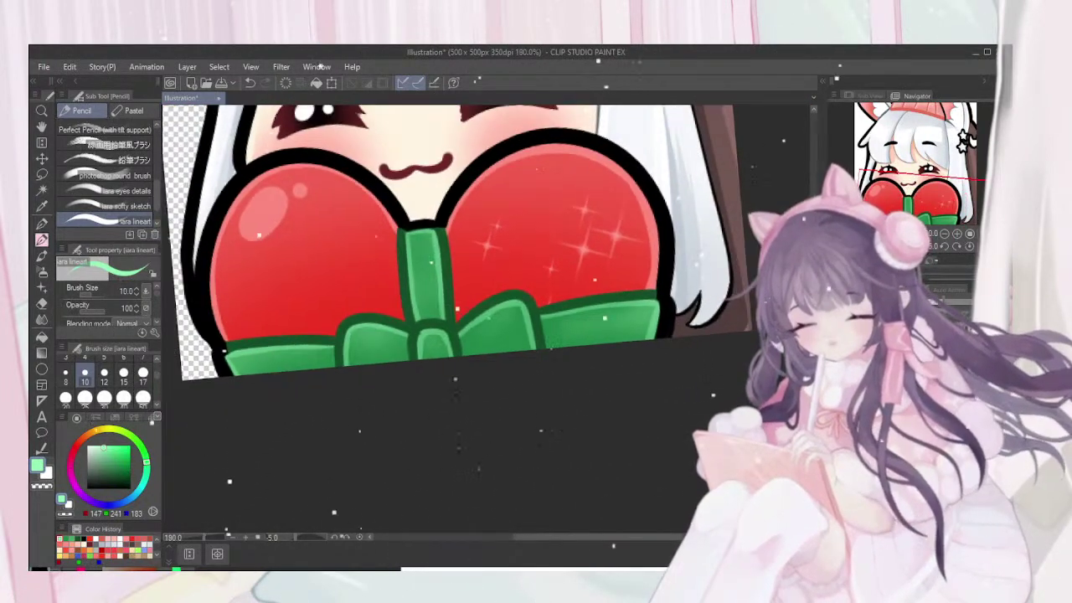
key("ctrl+minus")
key("ctrl+minus")
key("ctrl+minus")
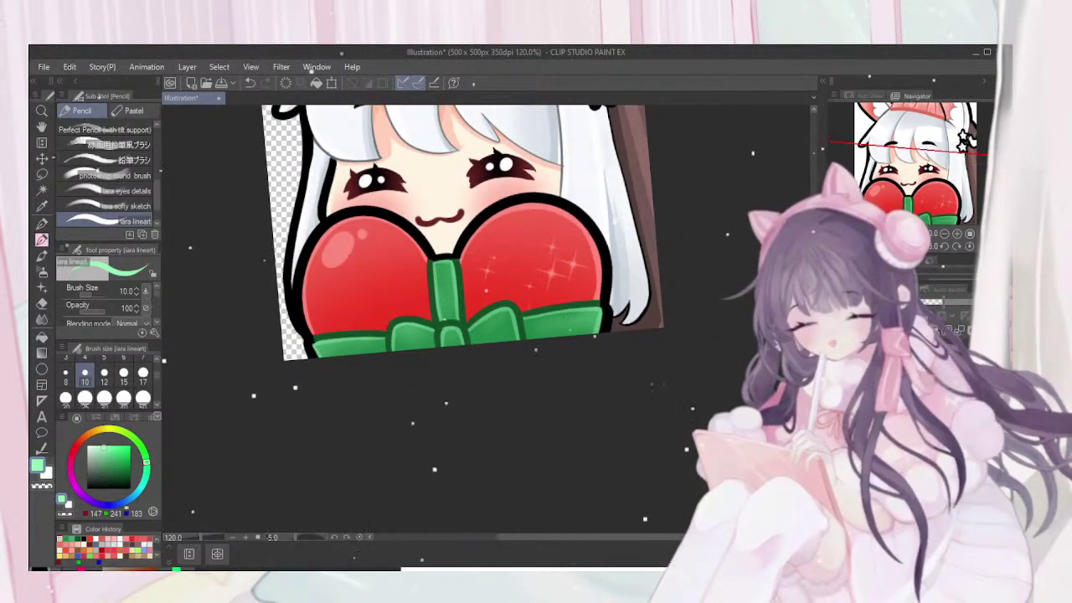
key("ctrl+plus")
key("minus")
key("ctrl+minus")
key("asciicircum")
key("asciicircum")
left_click_drag(469, 251, 482, 398)
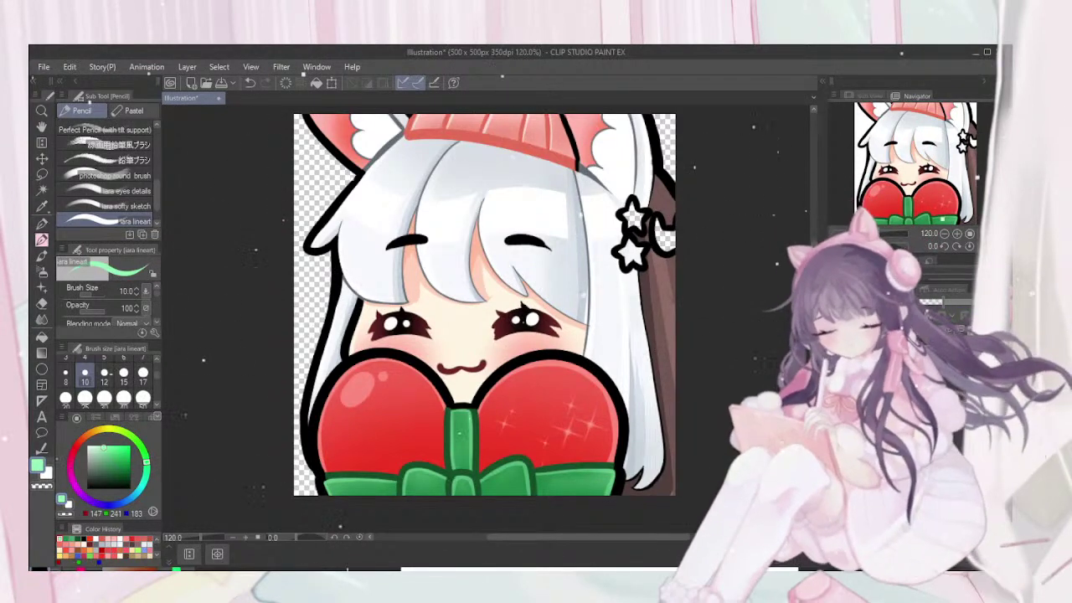
Tint the black lineart at the hat's right edge beside the ear dark grey (98, 106, 114) with the pencil at size 10
left_click(586, 173, "alt")
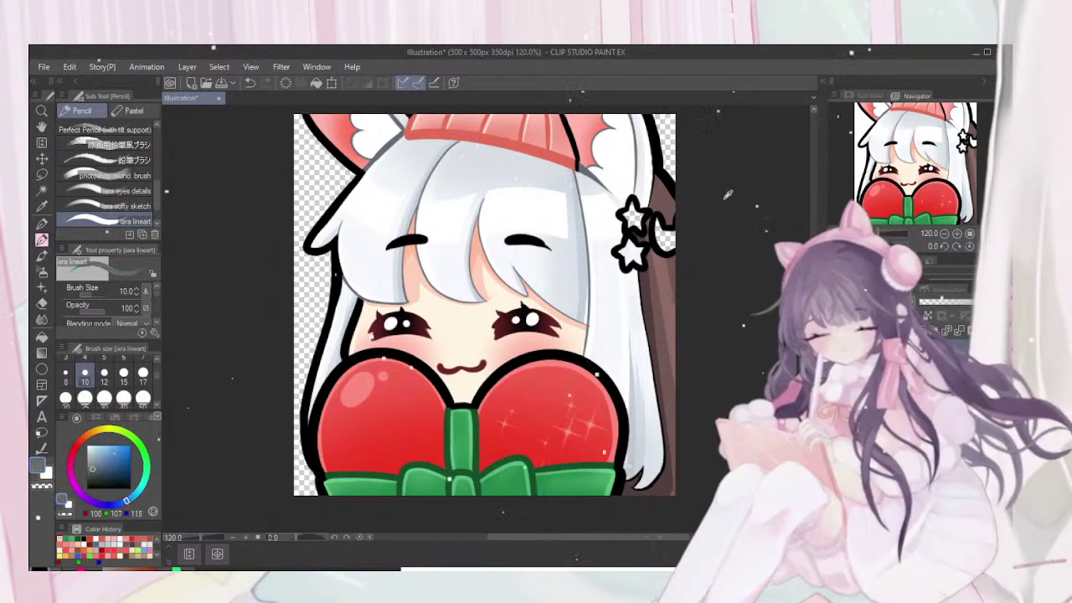
left_click(583, 157, "alt")
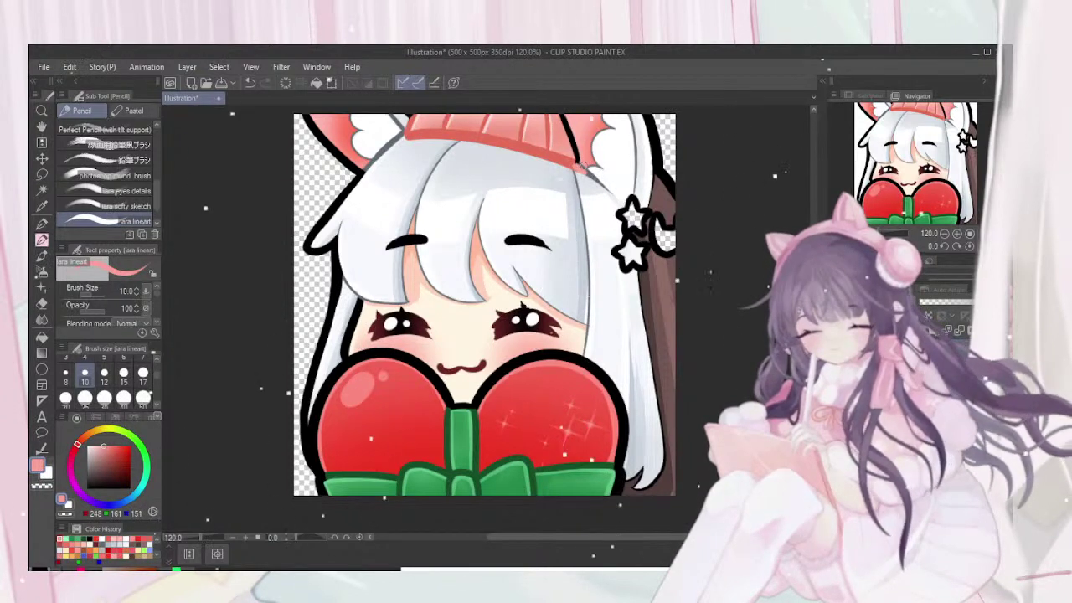
left_click(583, 167, "alt")
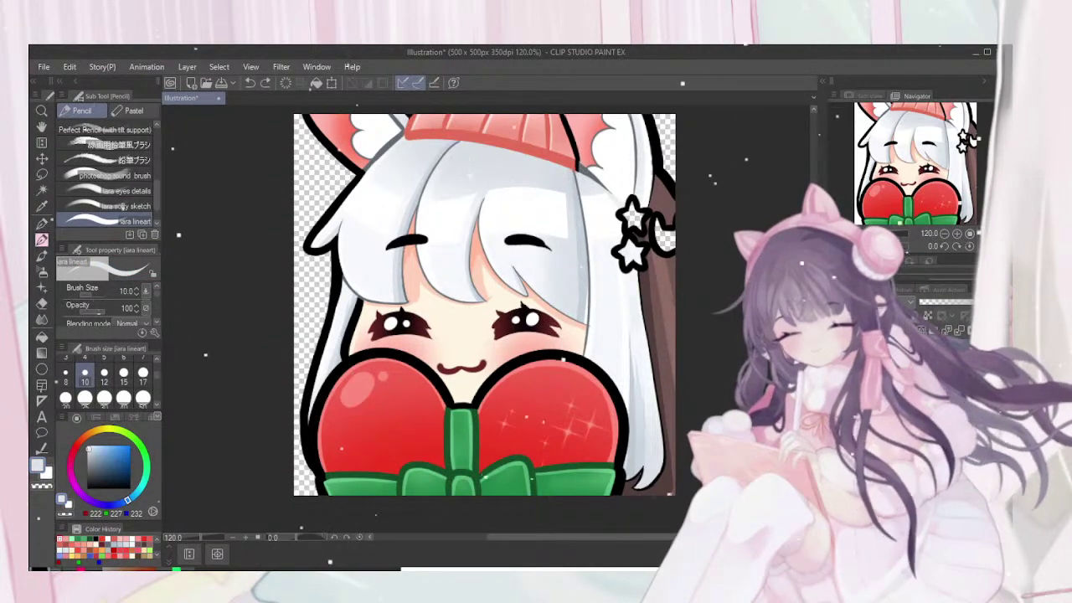
key("ctrl+z")
left_click(593, 176, "alt")
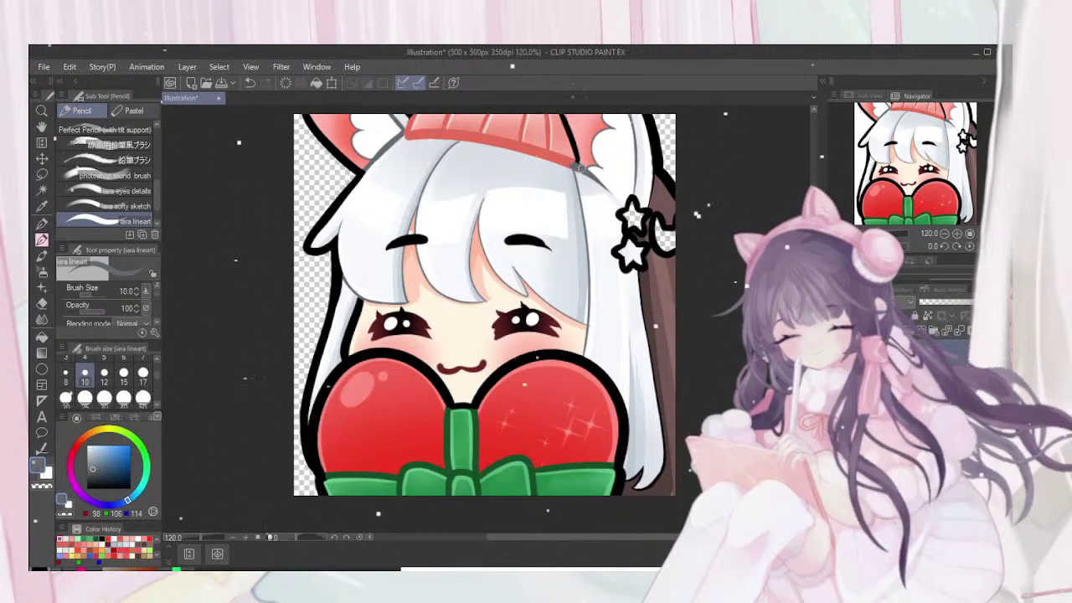
left_click_drag(578, 171, 564, 117)
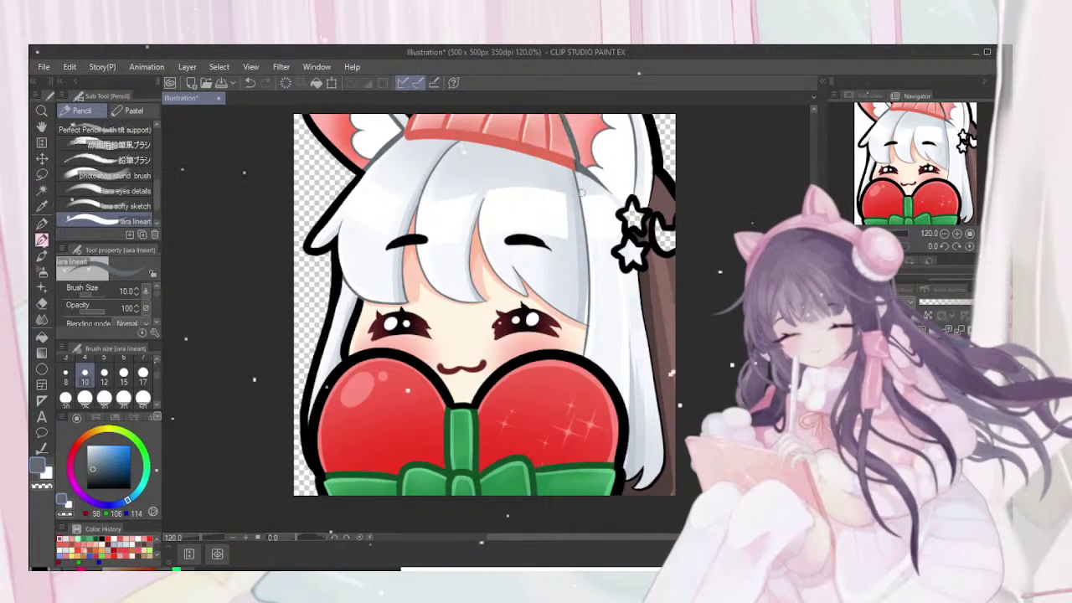
left_click_drag(579, 170, 563, 126)
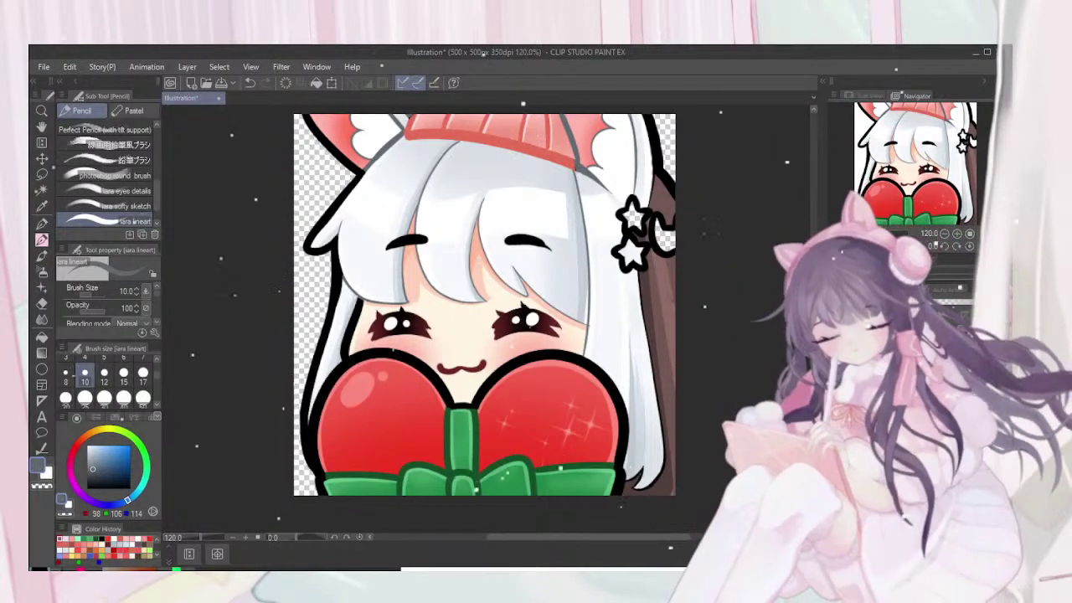
Tint the lineart between the white right side hair and the brown area behind it dark brown (62, 47, 45)
left_click(660, 328, "alt")
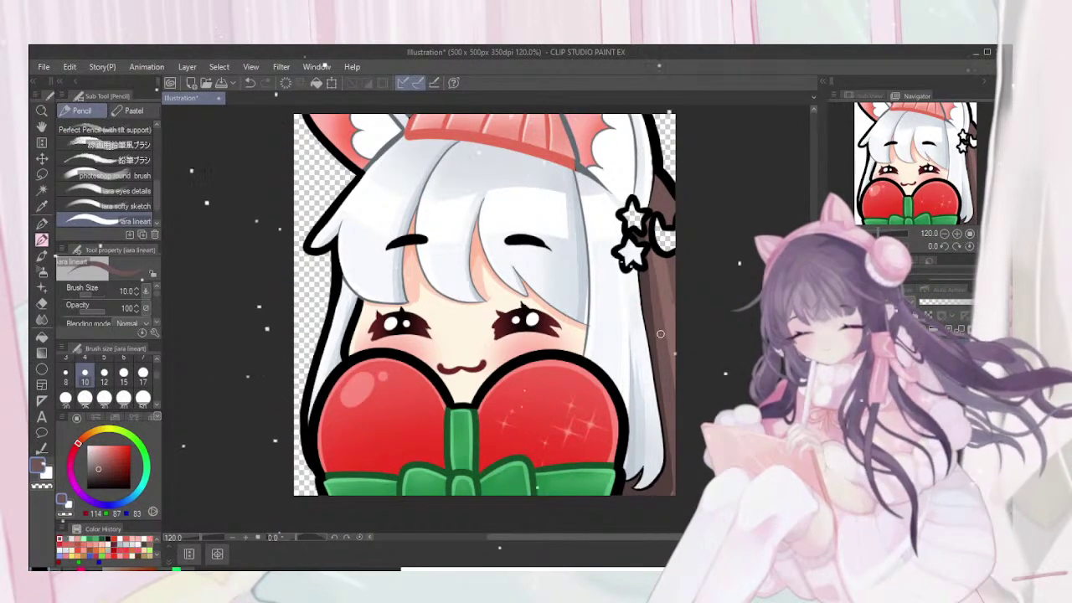
left_click(98, 478)
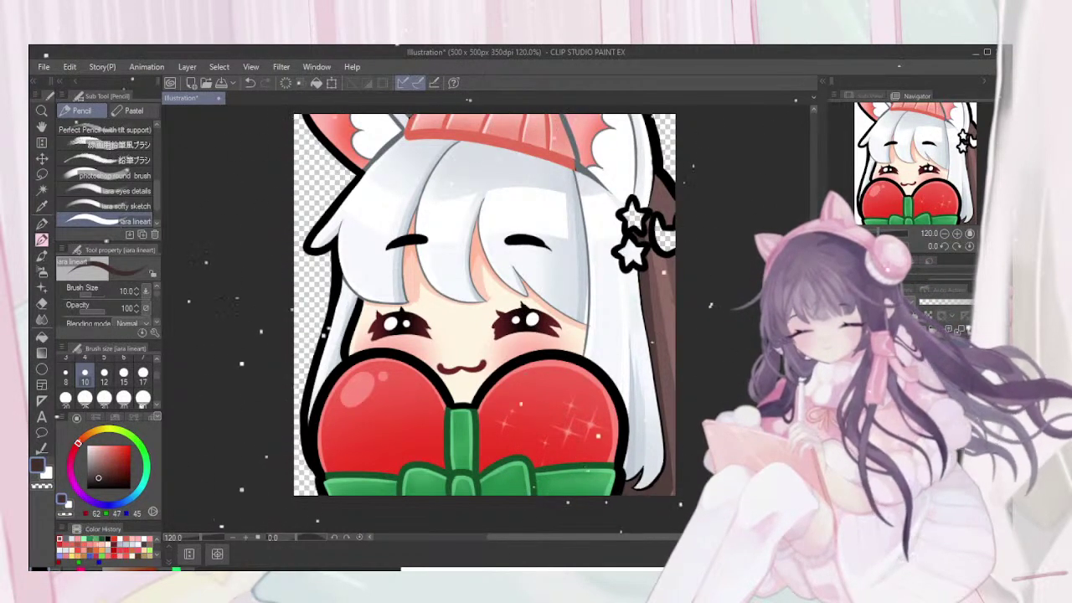
mouse_move(661, 203)
left_mouse_down()
mouse_move(642, 287)
mouse_move(666, 473)
mouse_move(634, 476)
left_mouse_up()
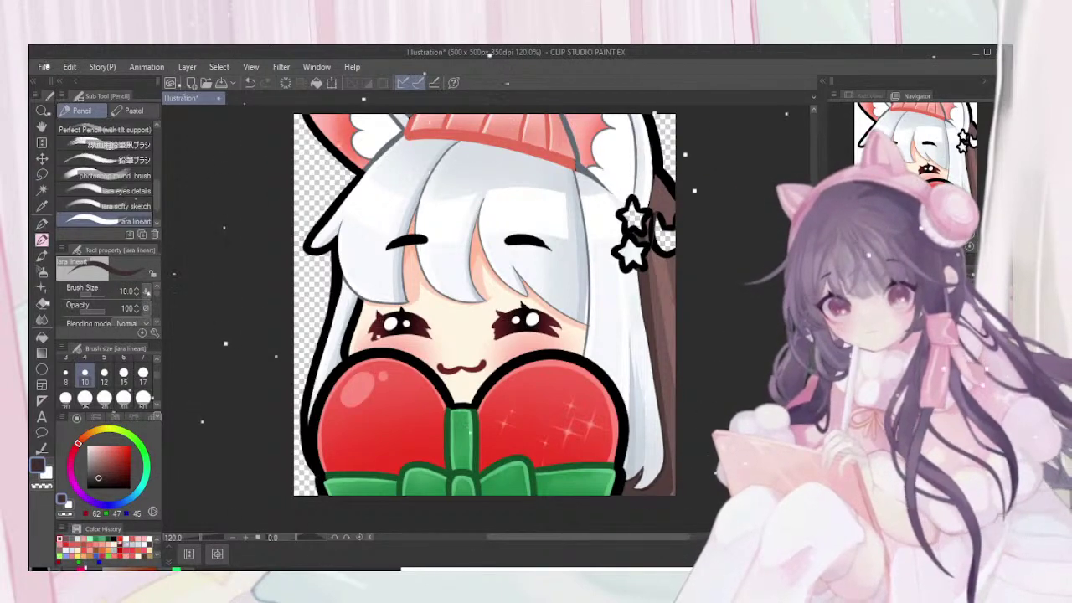
Colour the upper star hair ornament light teal (154, 211, 197) and the lower star yellow (255, 213, 144)
mouse_move(139, 442)
left_mouse_down()
mouse_move(144, 477)
mouse_move(99, 445)
left_mouse_up()
left_click(118, 542)
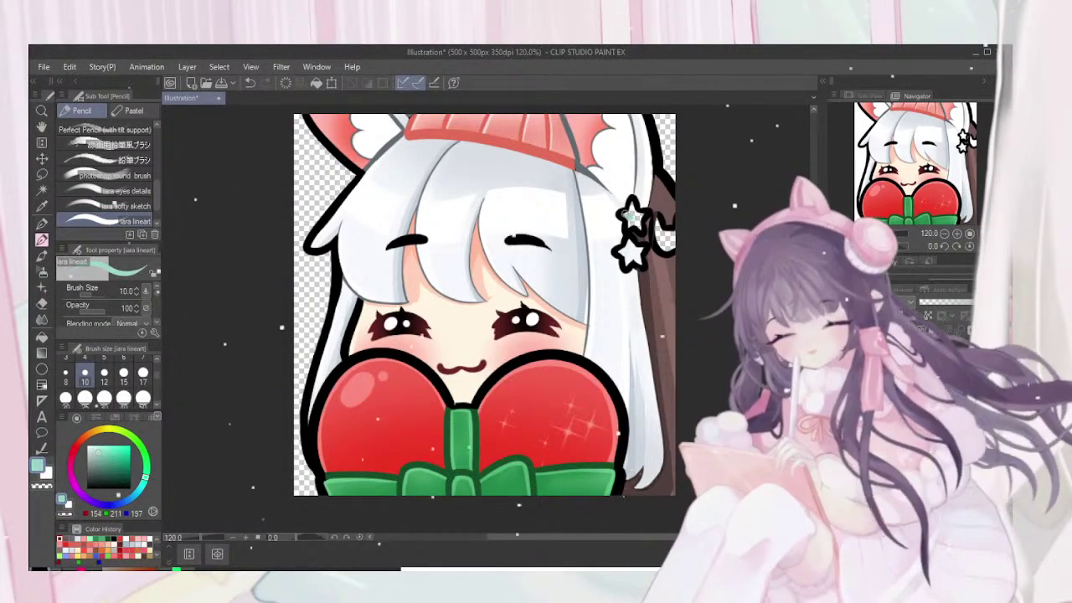
left_click_drag(637, 209, 643, 227)
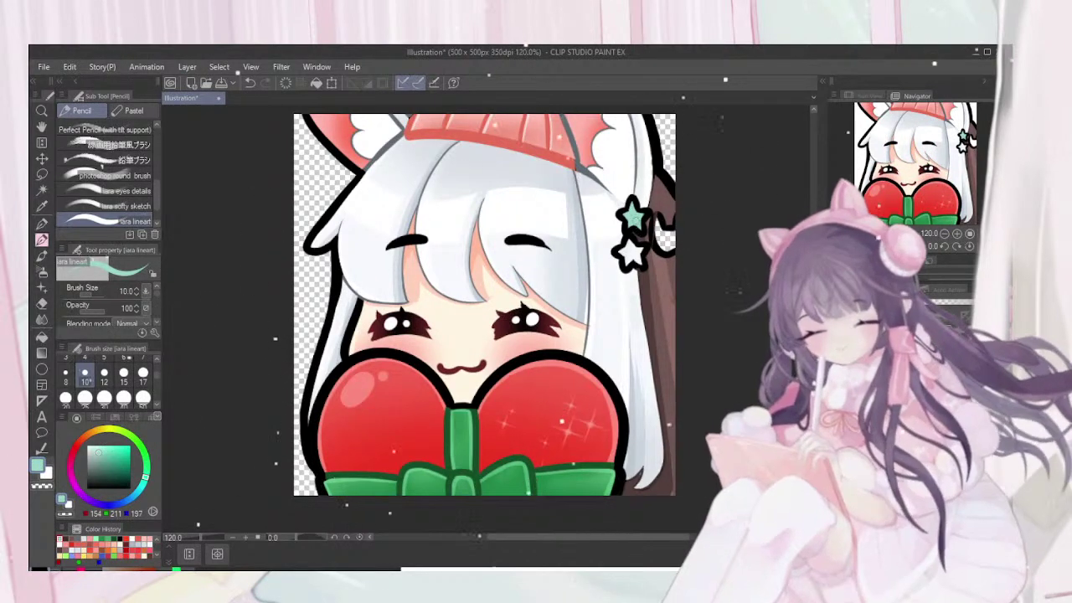
left_click(124, 544)
left_click(124, 544)
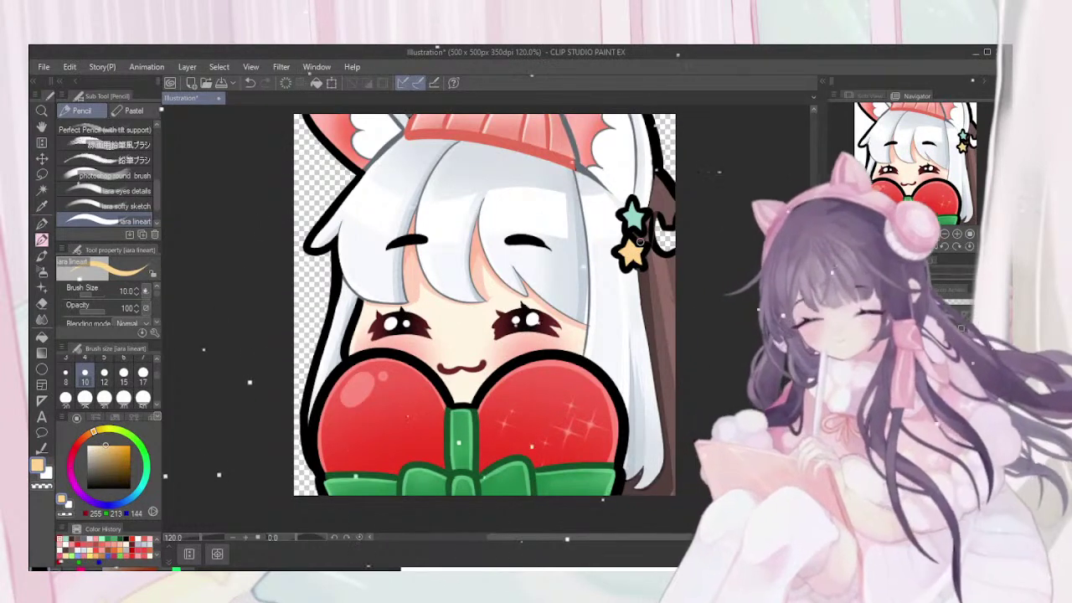
Recolour the lower star hair ornament light pink (255, 190, 174)
left_click(91, 544)
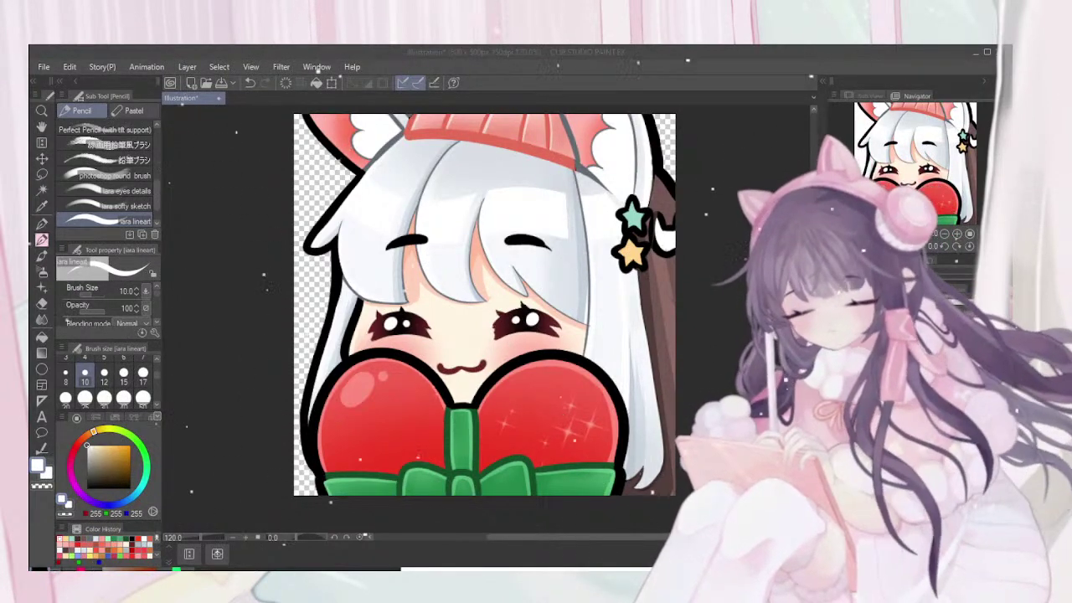
left_click_drag(93, 431, 81, 441)
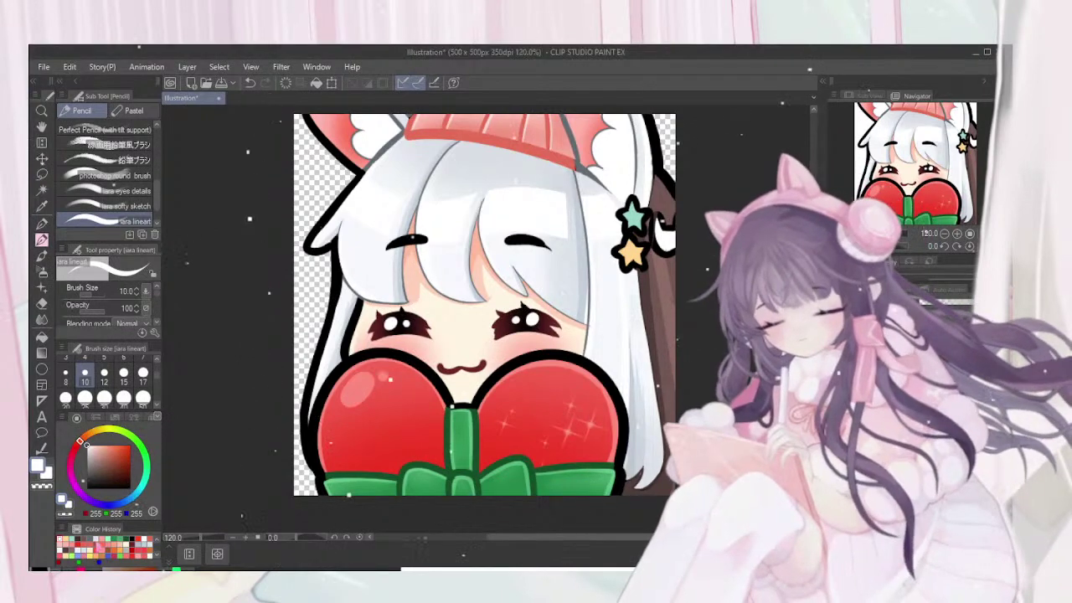
left_click(125, 545)
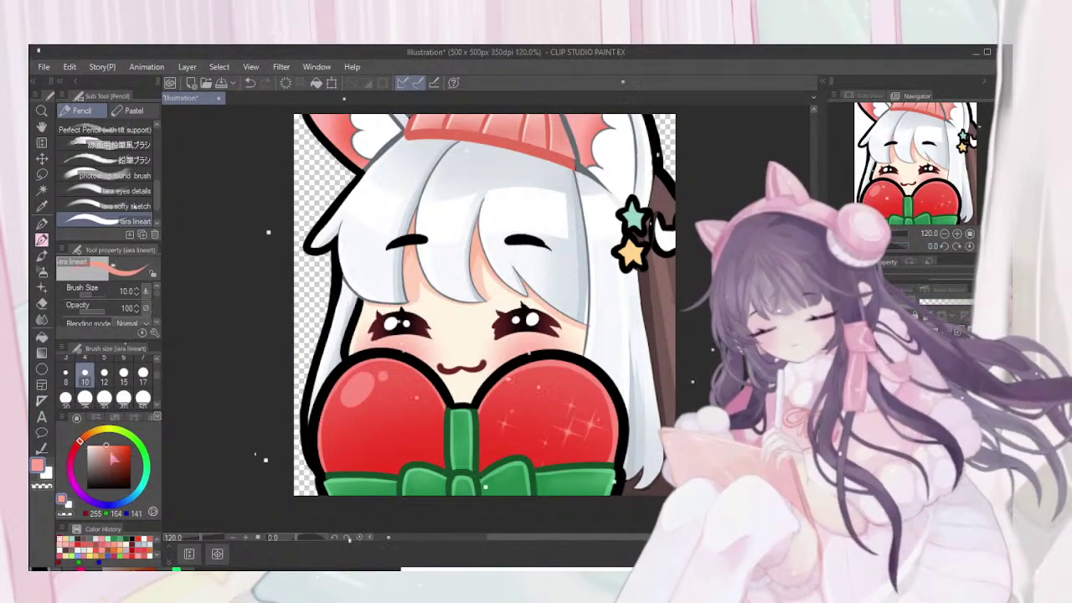
mouse_move(625, 248)
left_mouse_down()
mouse_move(627, 268)
mouse_move(623, 254)
mouse_move(628, 267)
mouse_move(637, 245)
mouse_move(639, 264)
mouse_move(638, 248)
left_mouse_up()
left_click(122, 538)
left_click(122, 537)
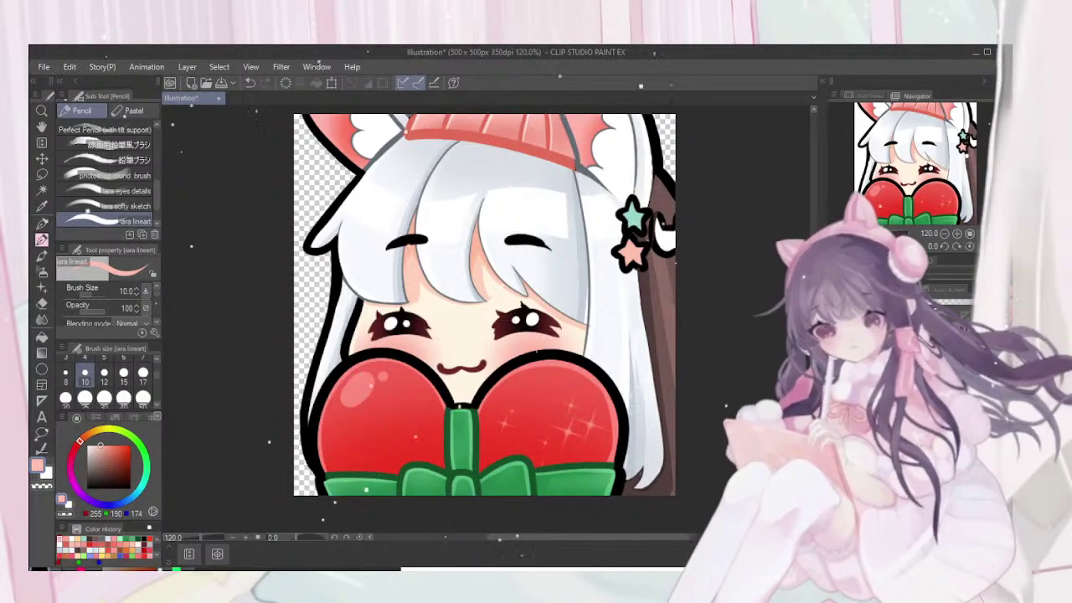
Tint the lower star's outline coral (223, 122, 97) and the upper star's outline teal (77, 167, 145)
left_click(137, 542)
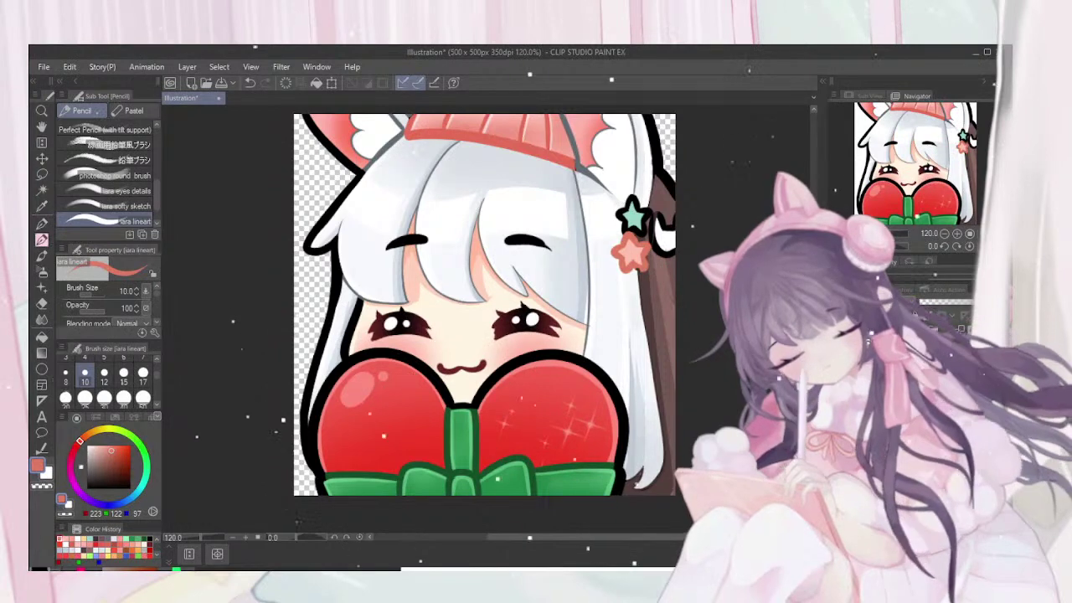
key("e")
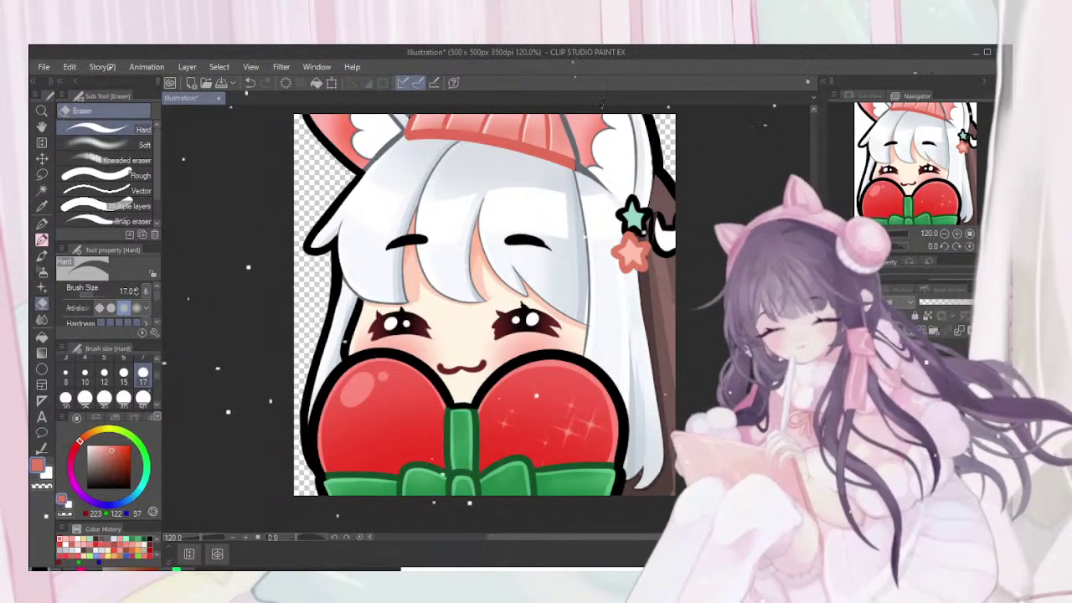
left_click(633, 215, "alt")
left_click(110, 459)
key("p")
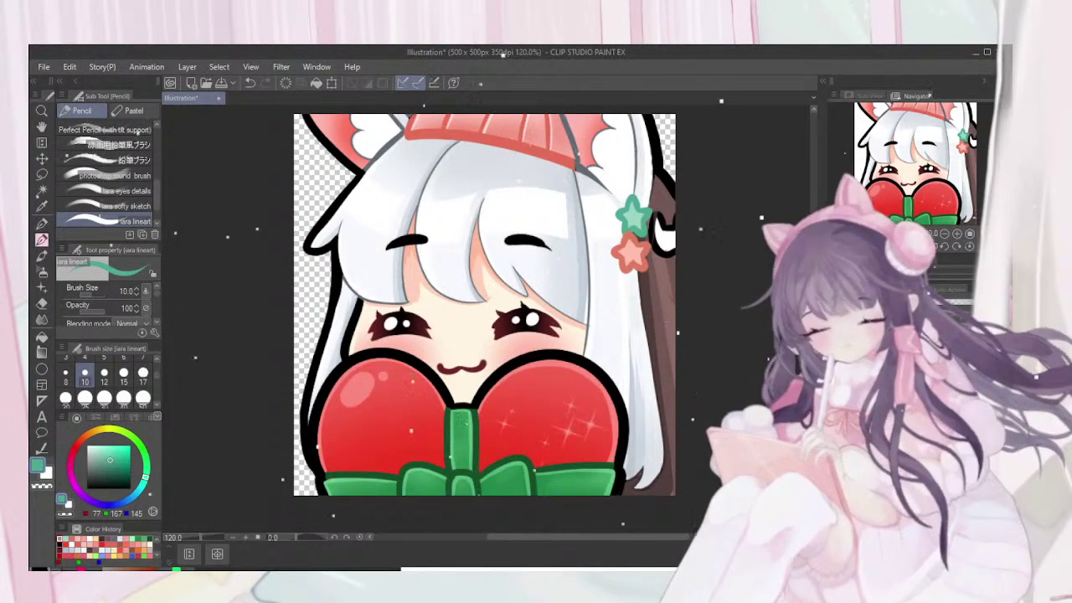
Tint the black outline of the white crescent ornament beside the stars grey (114, 114, 114)
left_click(582, 237, "alt")
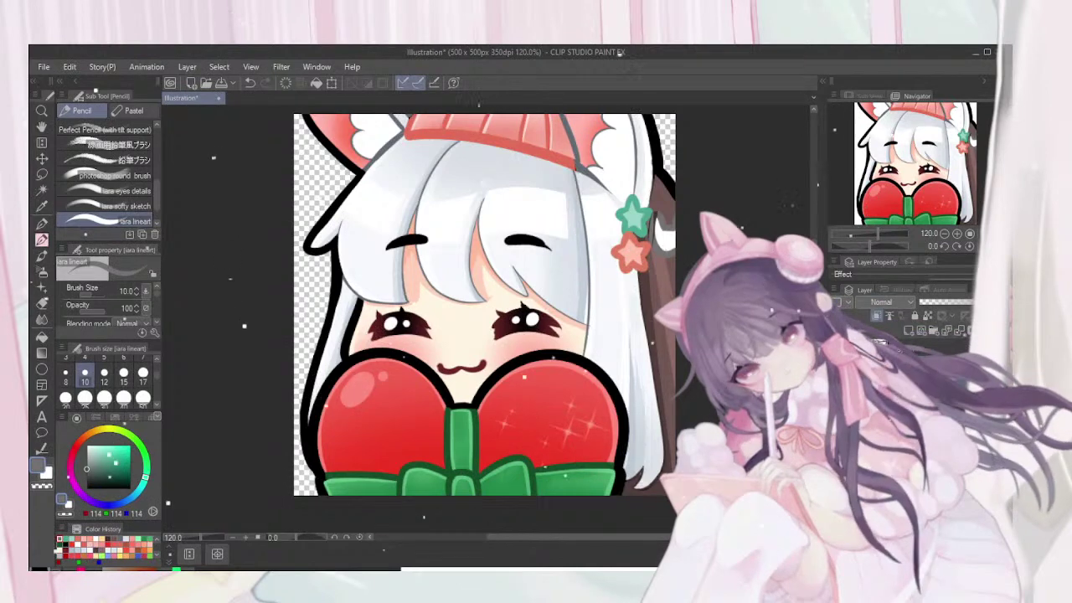
key("e")
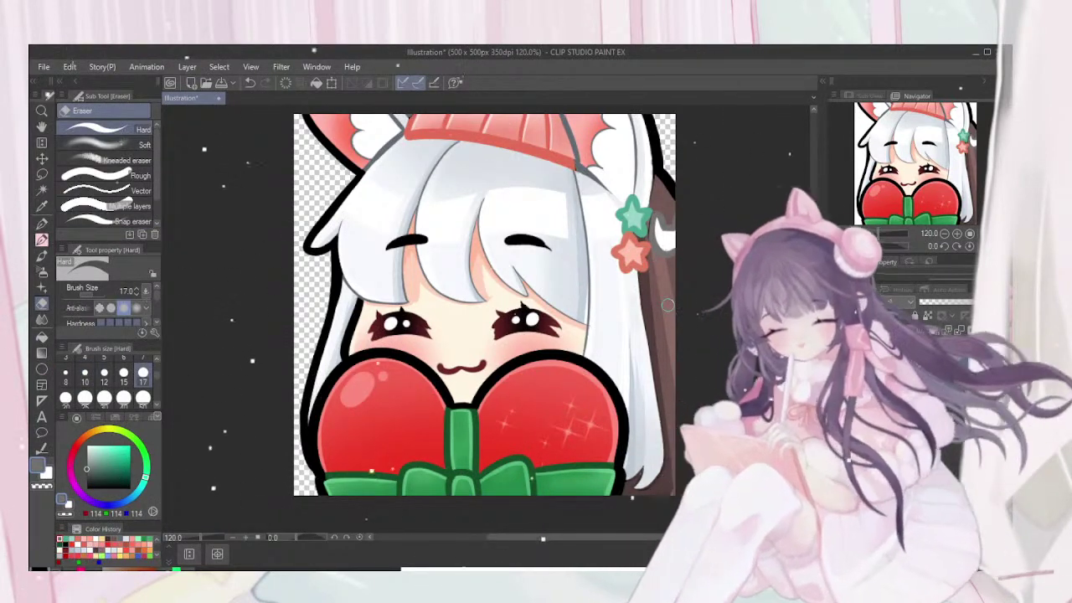
scroll(670, 323, "down", 5)
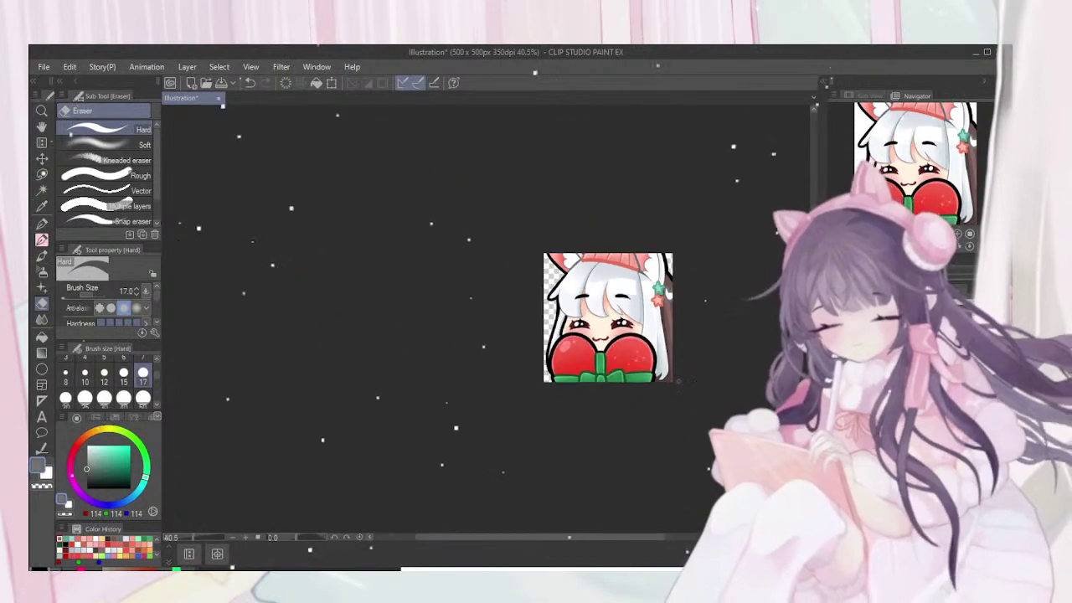
scroll(678, 381, "up", 2)
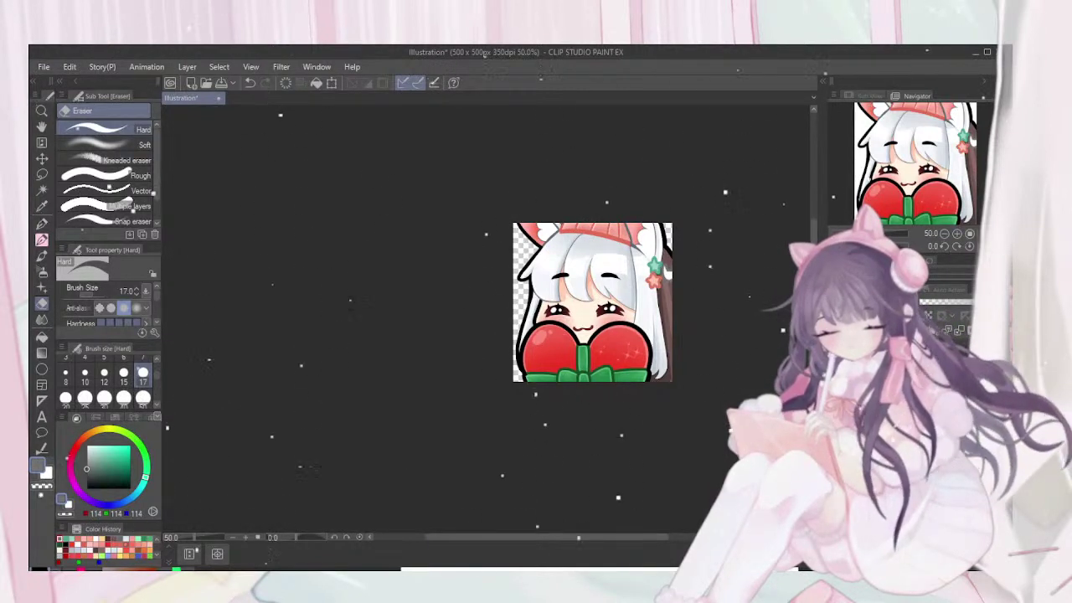
scroll(675, 341, "up", 1)
scroll(675, 341, "up", 3)
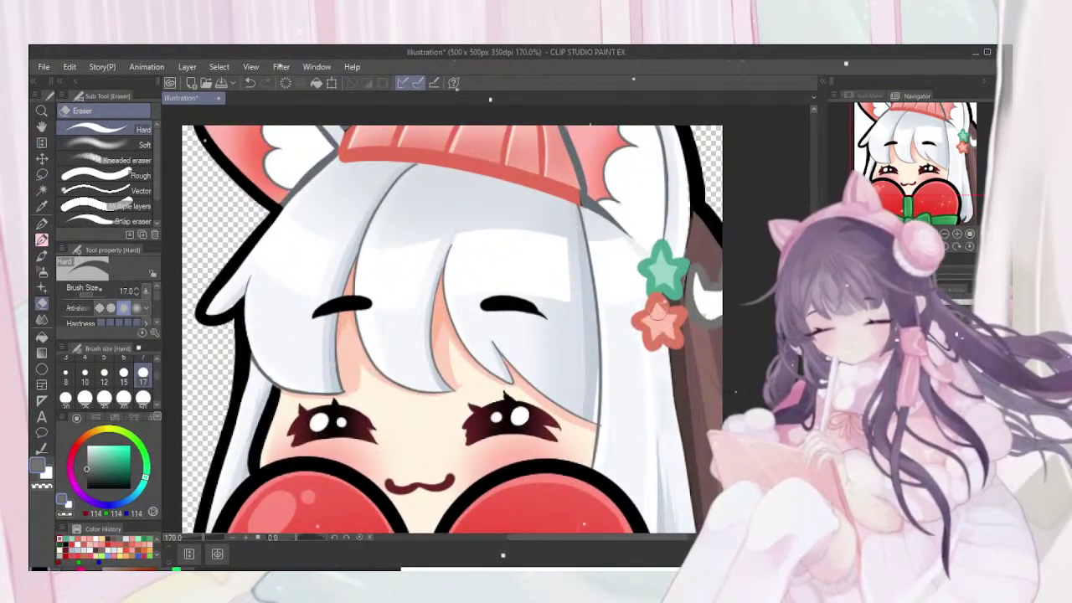
Shade the lower star with coral (255, 156, 129) and the upper star with teal (78, 174, 151) using the soft airbrush at size 40
left_click(660, 321, "alt")
left_click(108, 445)
left_click(42, 272)
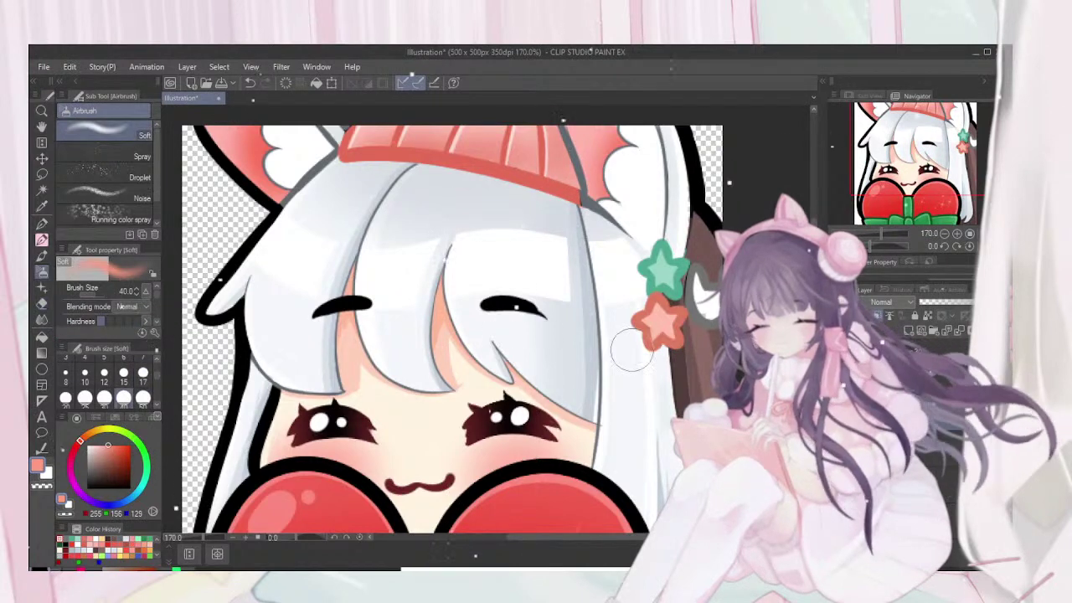
left_click_drag(679, 337, 676, 341)
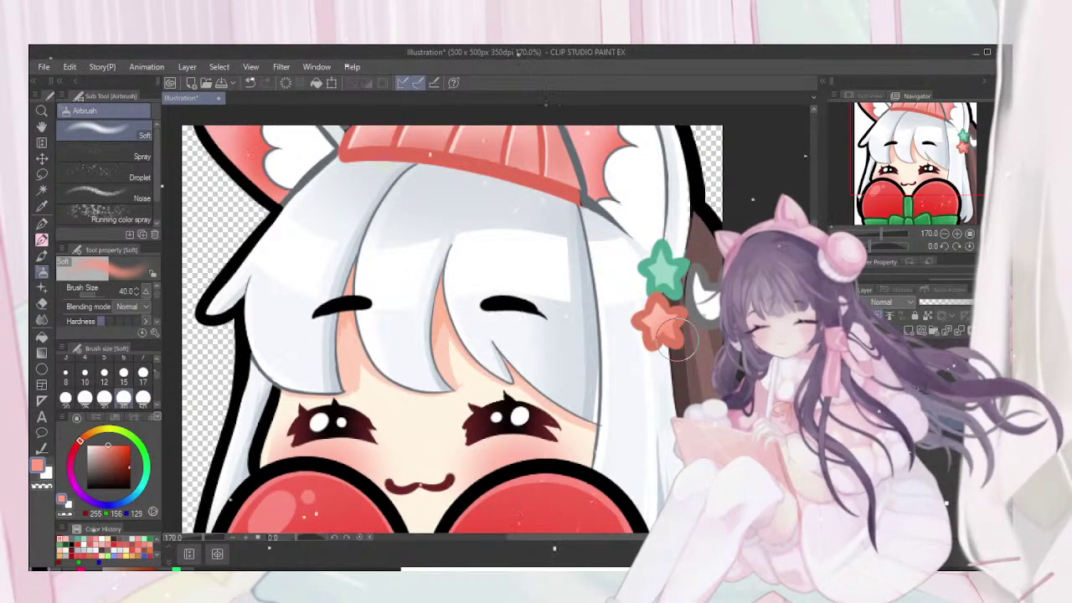
left_click(658, 268, "alt")
left_click(110, 457)
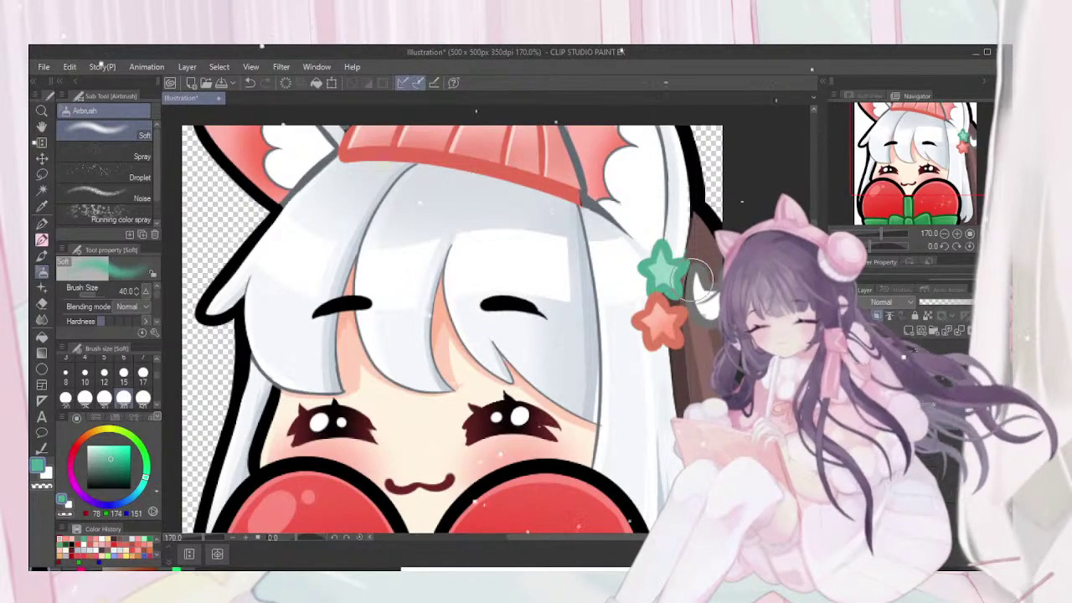
left_click_drag(694, 286, 689, 293)
key("e")
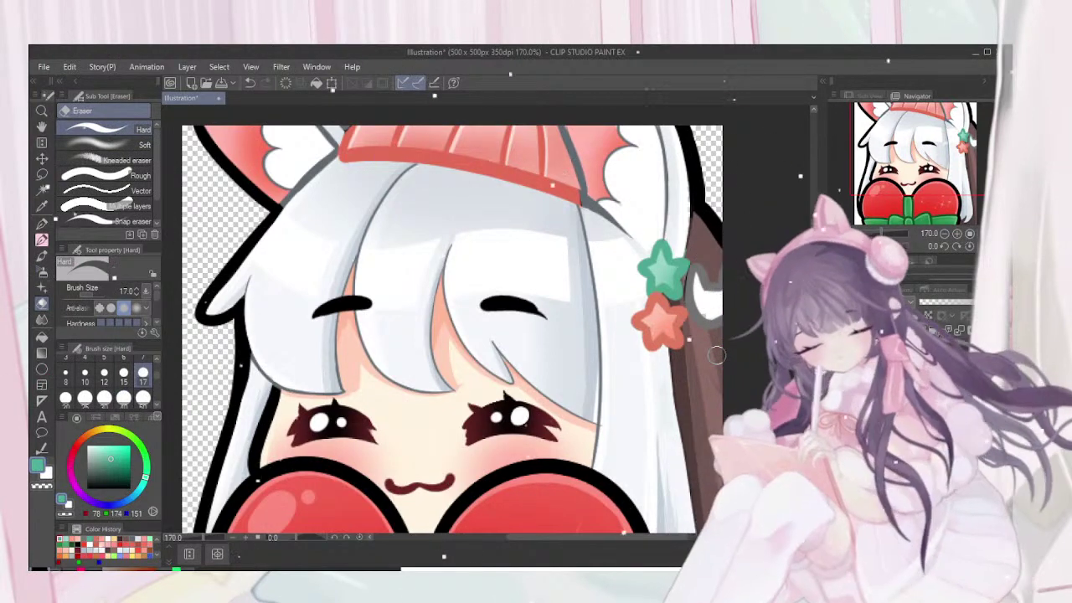
Switch to the lineart pencil at size 8 and set the drawing colour to white
left_click_drag(93, 453, 82, 434)
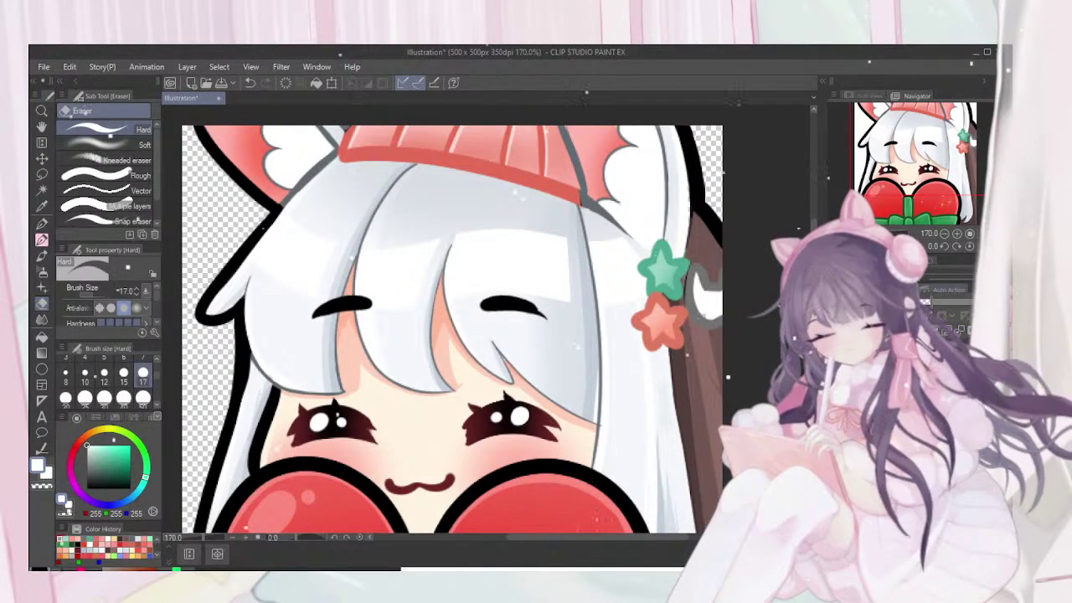
key("p")
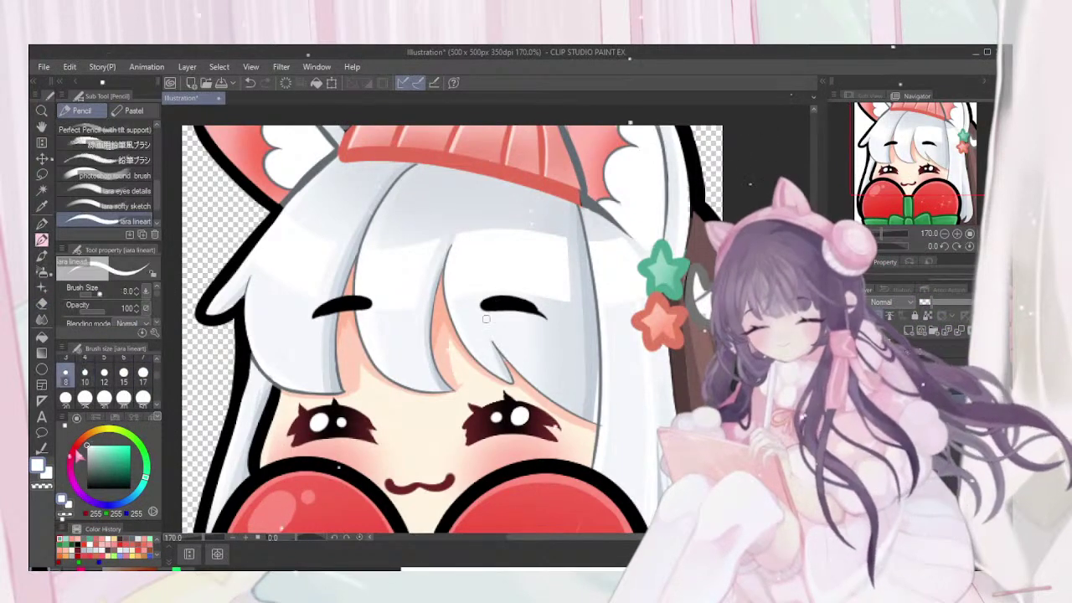
left_click(87, 445)
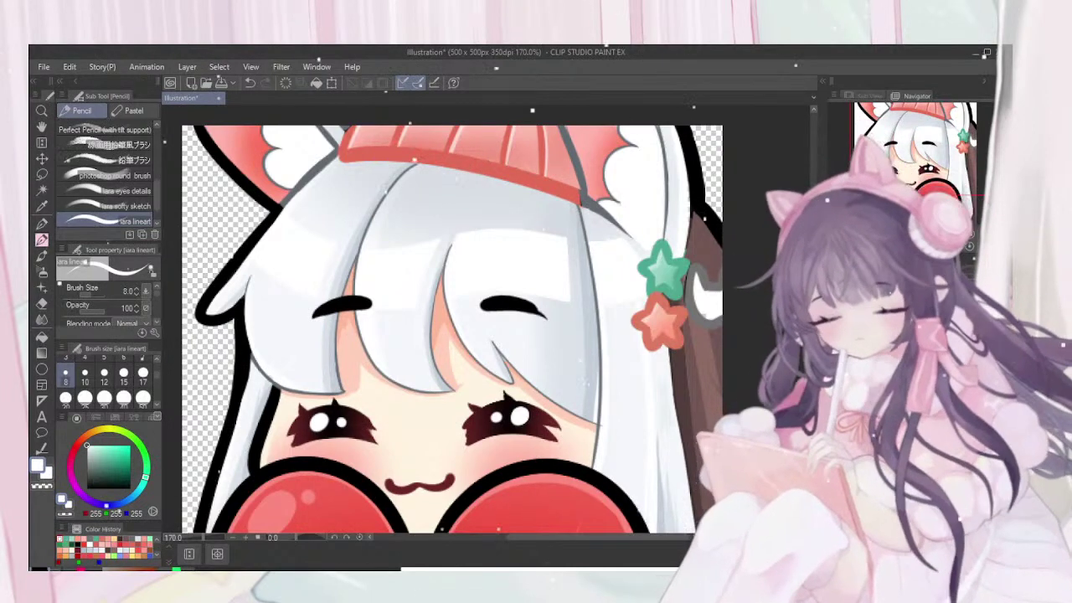
scroll(506, 334, "down", 5)
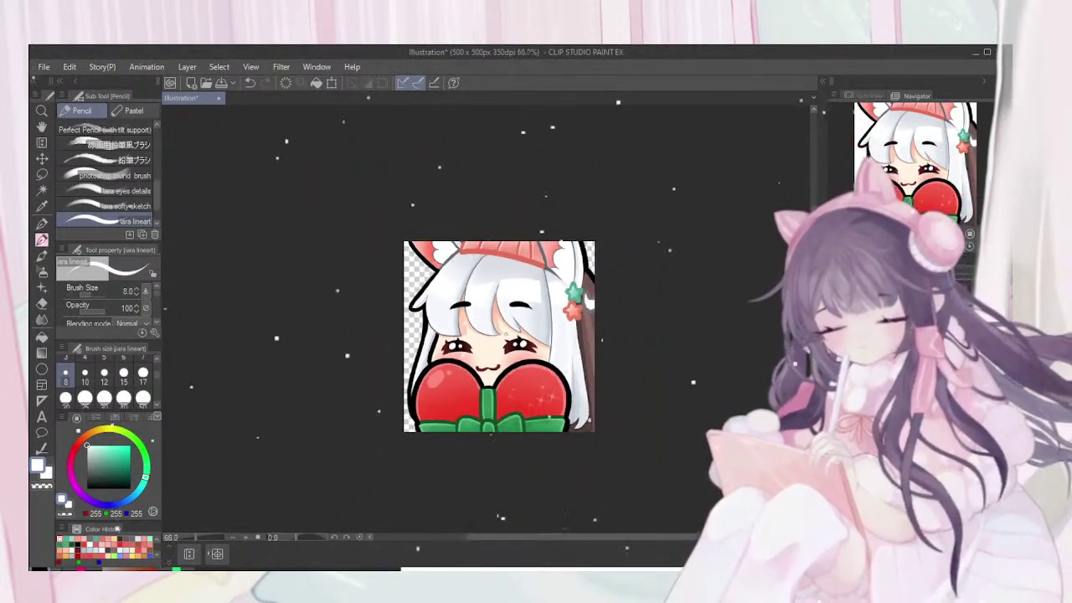
scroll(506, 334, "down", 4)
scroll(502, 343, "up", 3)
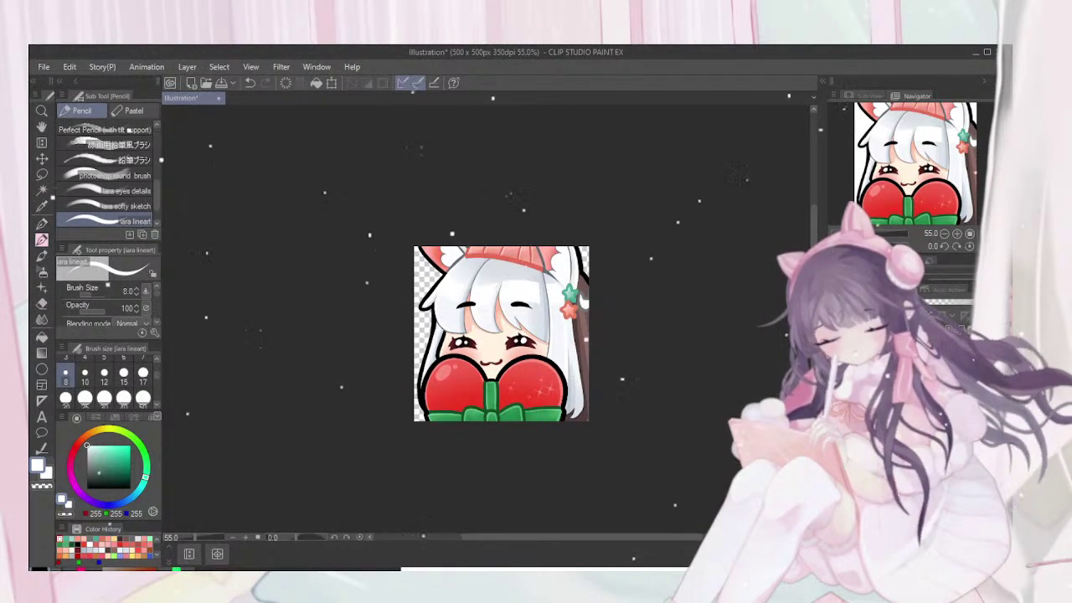
Try blue-grey and grey drawing colours for the lineart pencil, ending on slate (99, 107, 122)
left_click(91, 464)
left_click(122, 503)
left_click(91, 452)
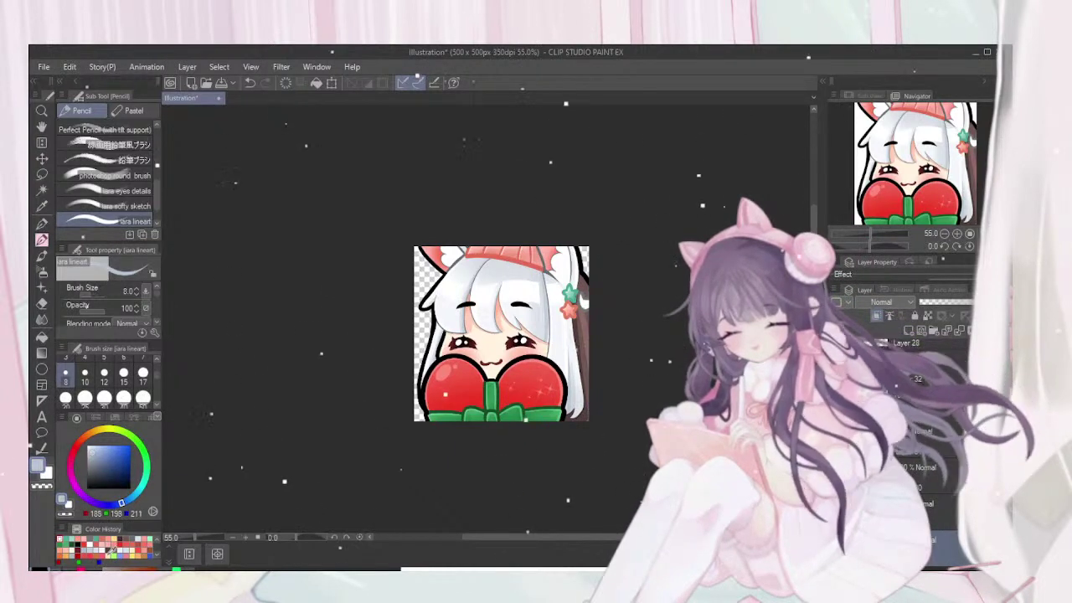
left_click(41, 270)
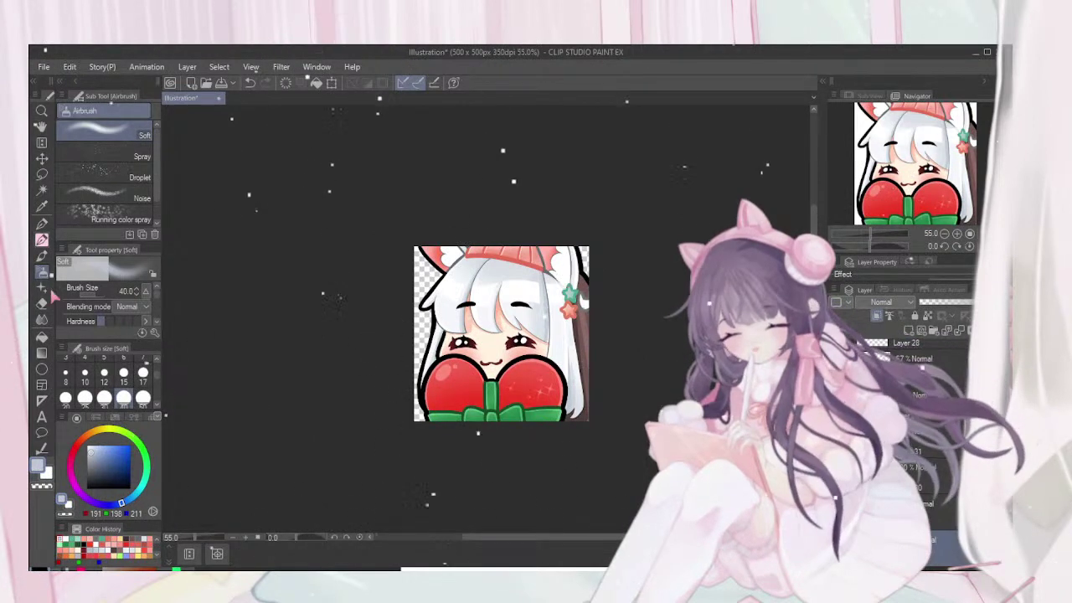
left_click(42, 241)
left_click(88, 459)
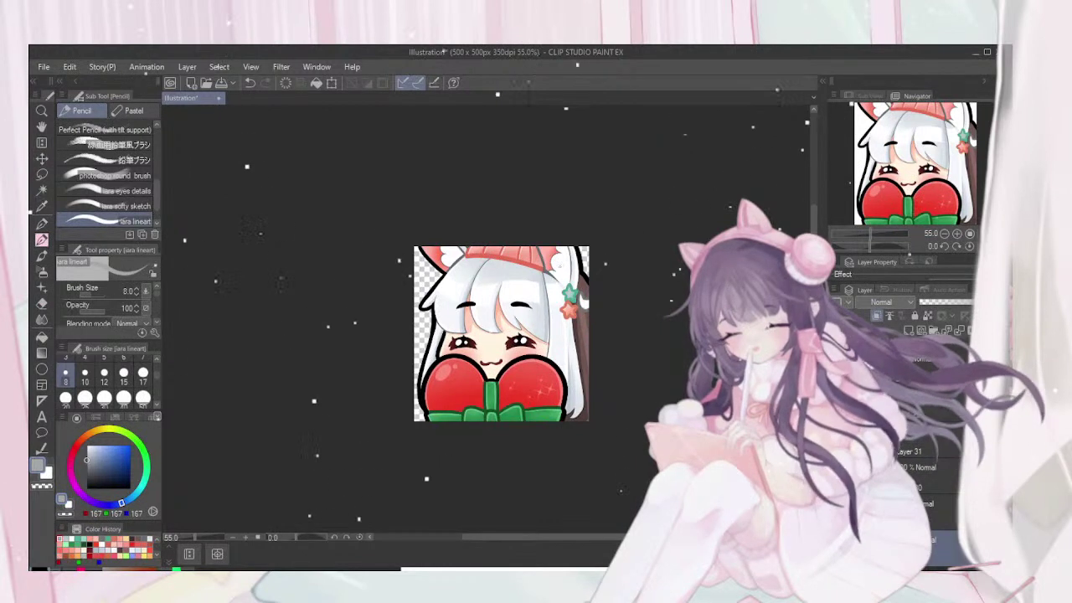
left_click(123, 559)
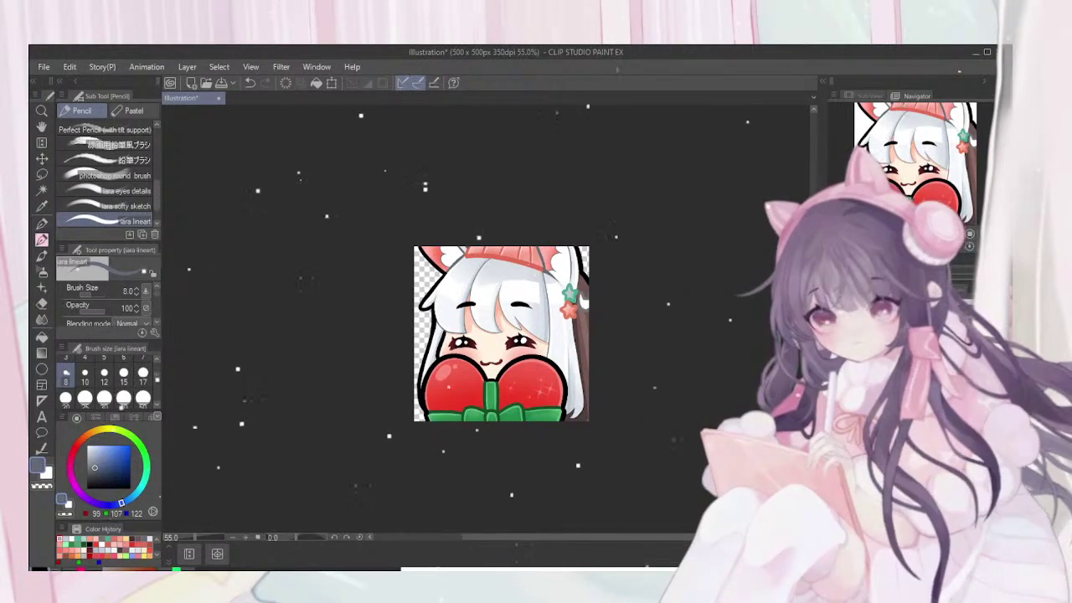
scroll(501, 357, "up", 5)
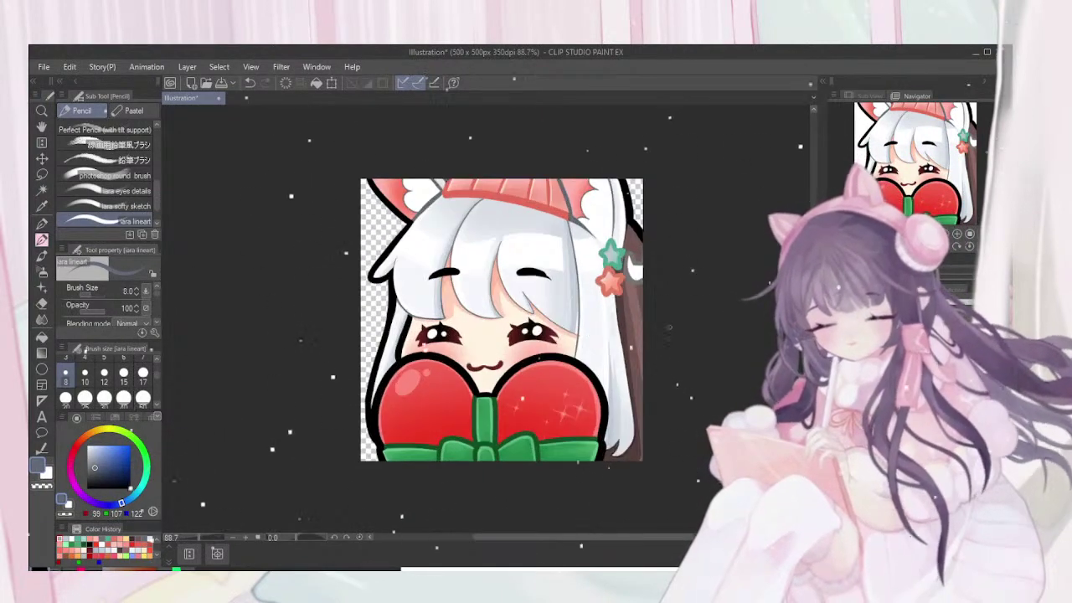
scroll(604, 325, "down", 15)
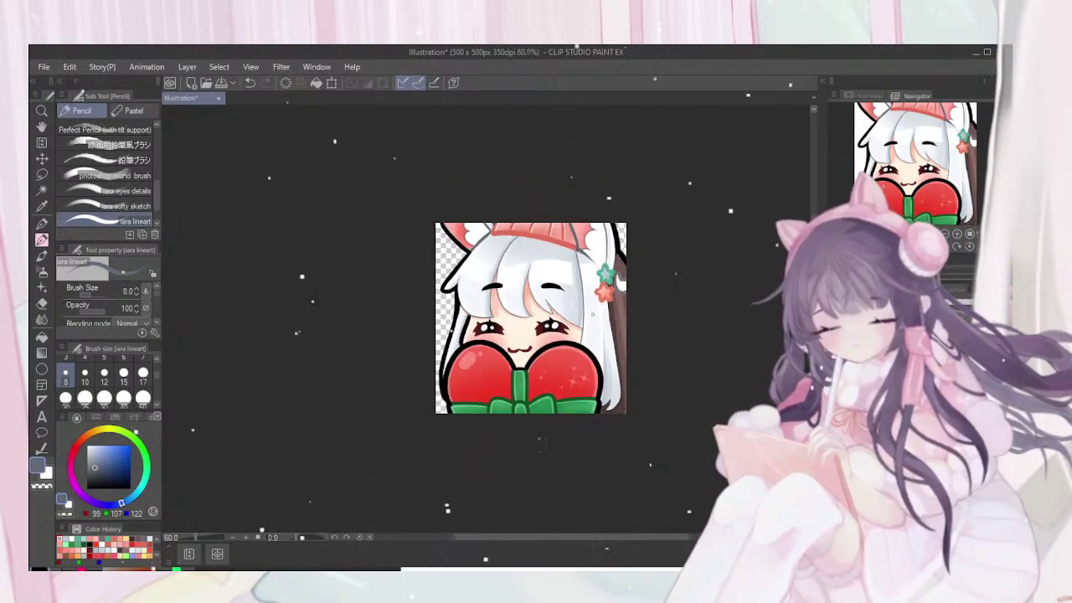
scroll(651, 339, "up", 2)
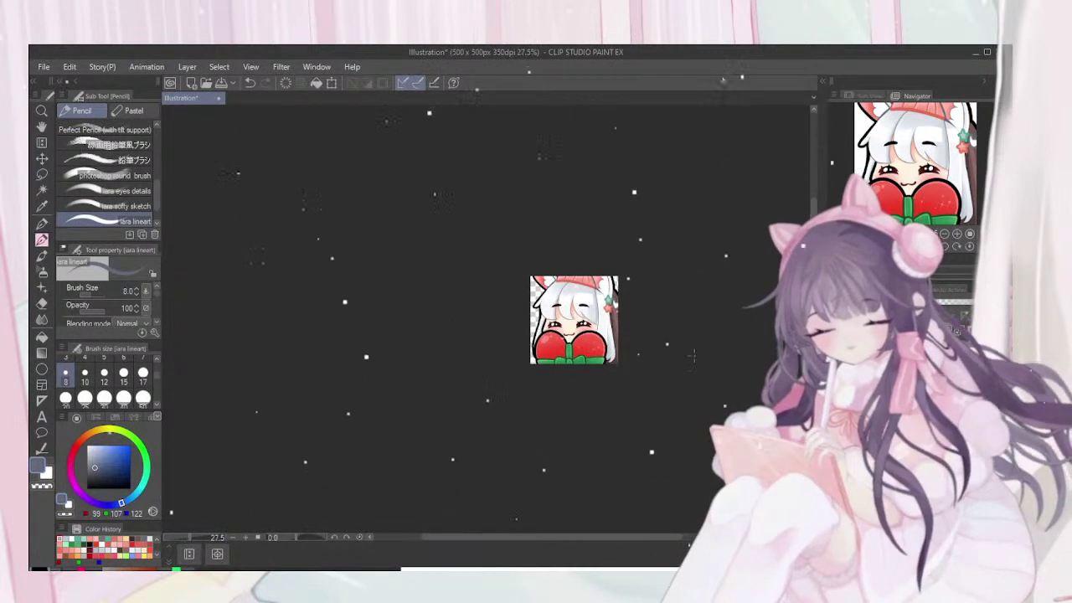
scroll(661, 349, "down", 1)
scroll(660, 352, "up", 2)
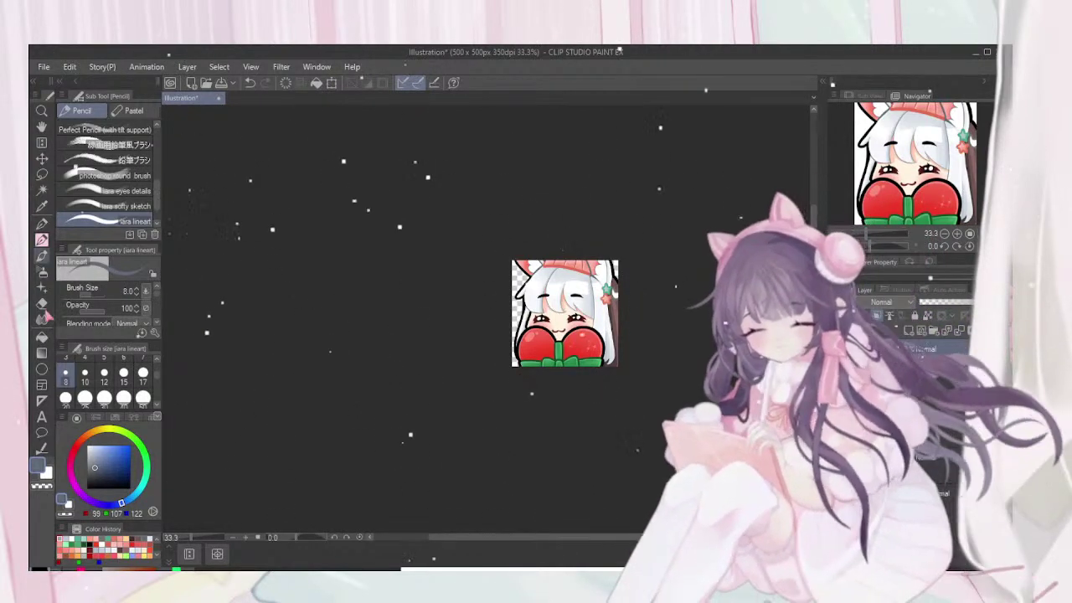
Recolour both black eyebrows dusty red (167, 112, 111) using the lineart pencil at size 50
left_click(122, 567)
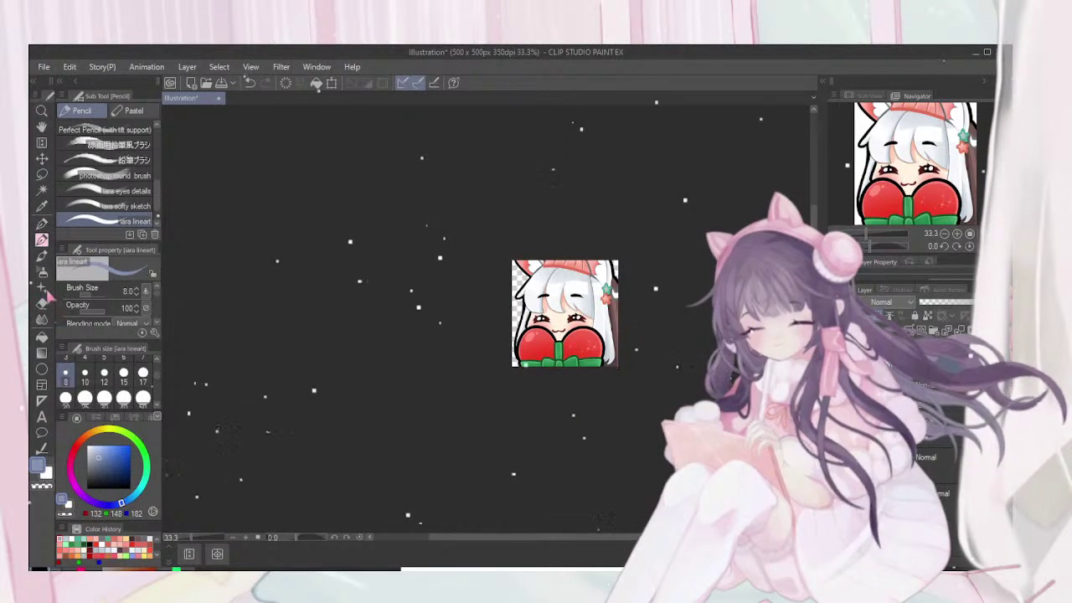
left_click(143, 398)
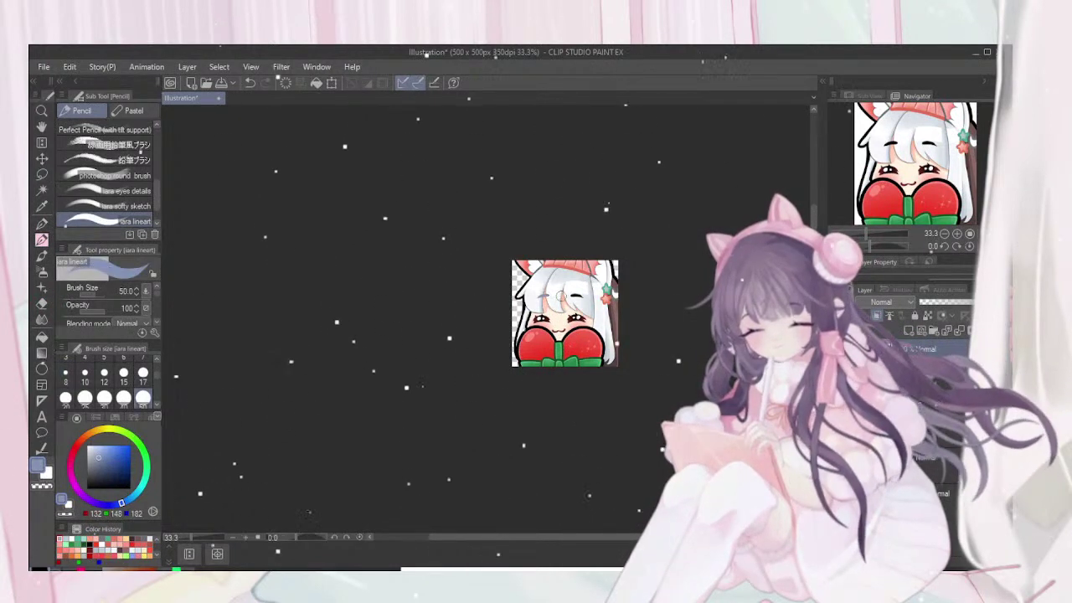
left_click(94, 555)
mouse_move(118, 568)
left_mouse_down()
mouse_move(133, 568)
mouse_move(122, 567)
left_mouse_up()
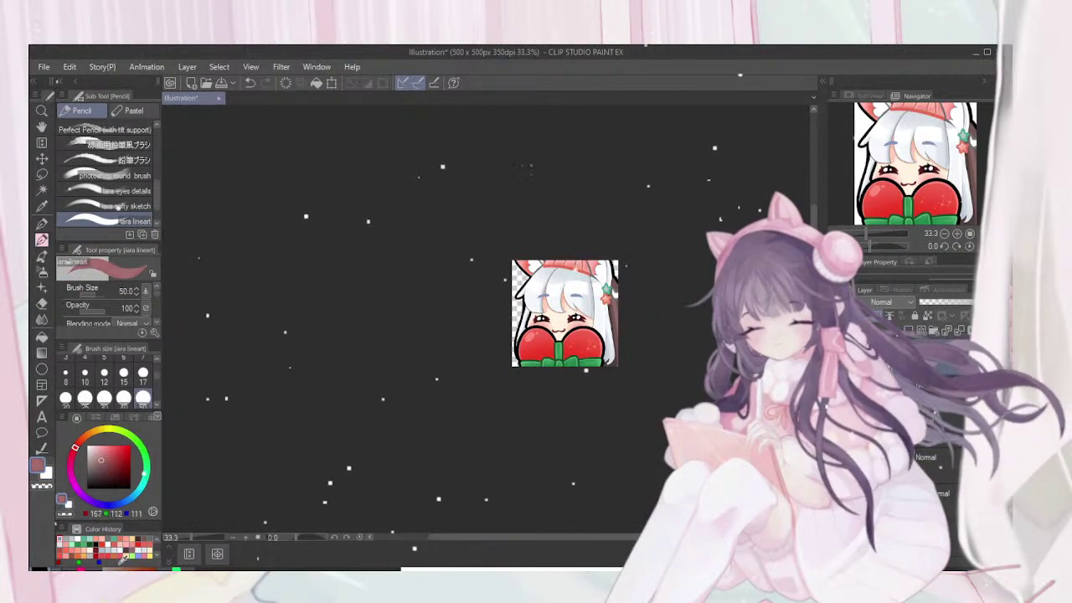
left_click_drag(535, 296, 591, 302)
scroll(593, 303, "up", 3)
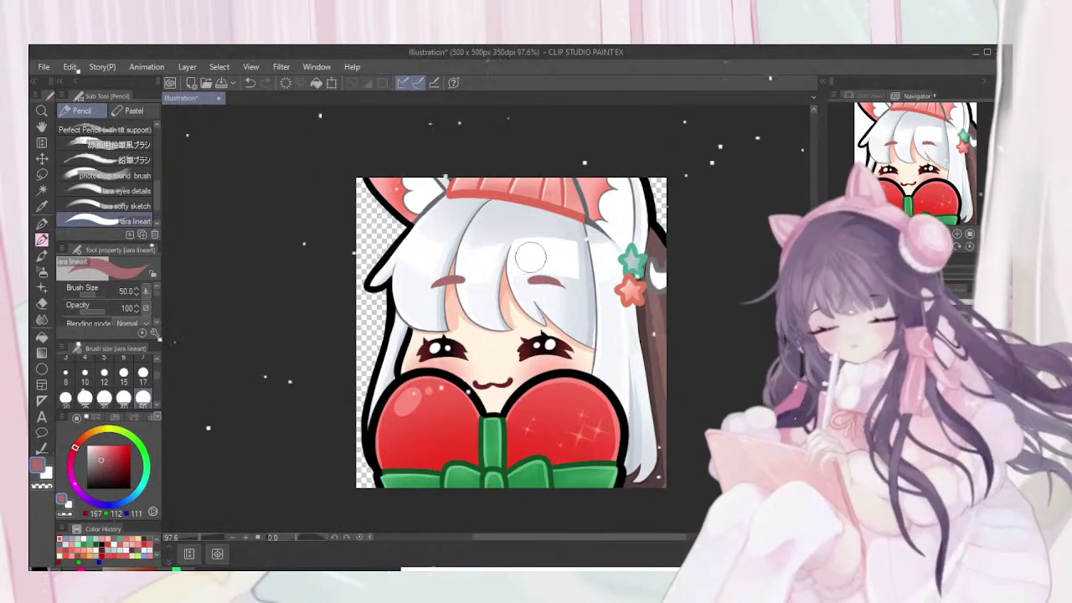
Save the illustration under the file name sprumh
scroll(534, 268, "down", 5)
scroll(539, 287, "up", 5)
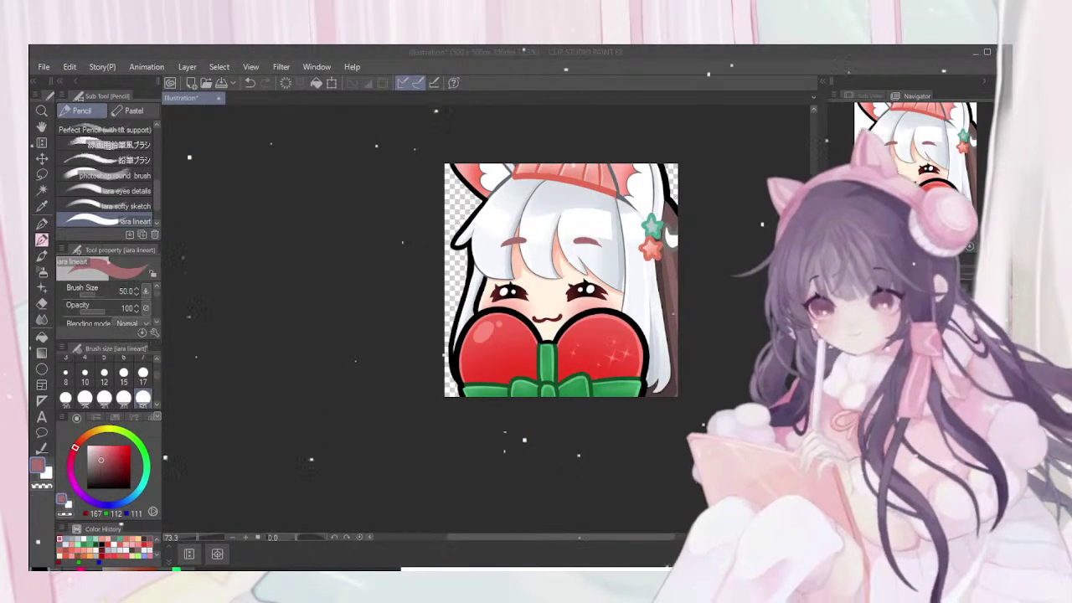
key("Return")
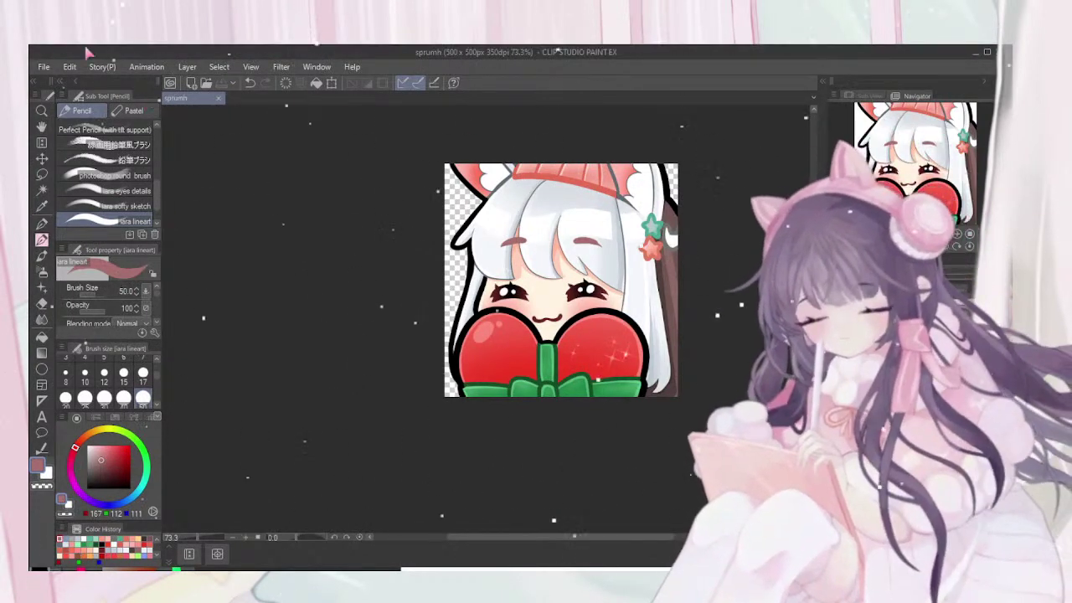